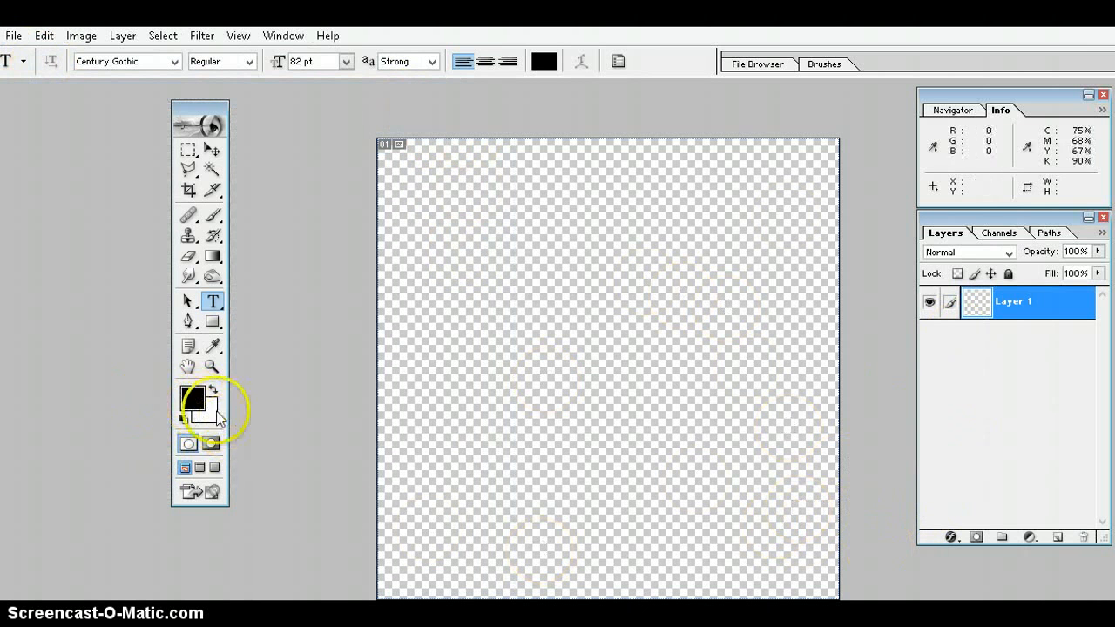
# Fill Layer 1 with the black foreground color in Normal mode at 100% opacity.
pyautogui.press('x')
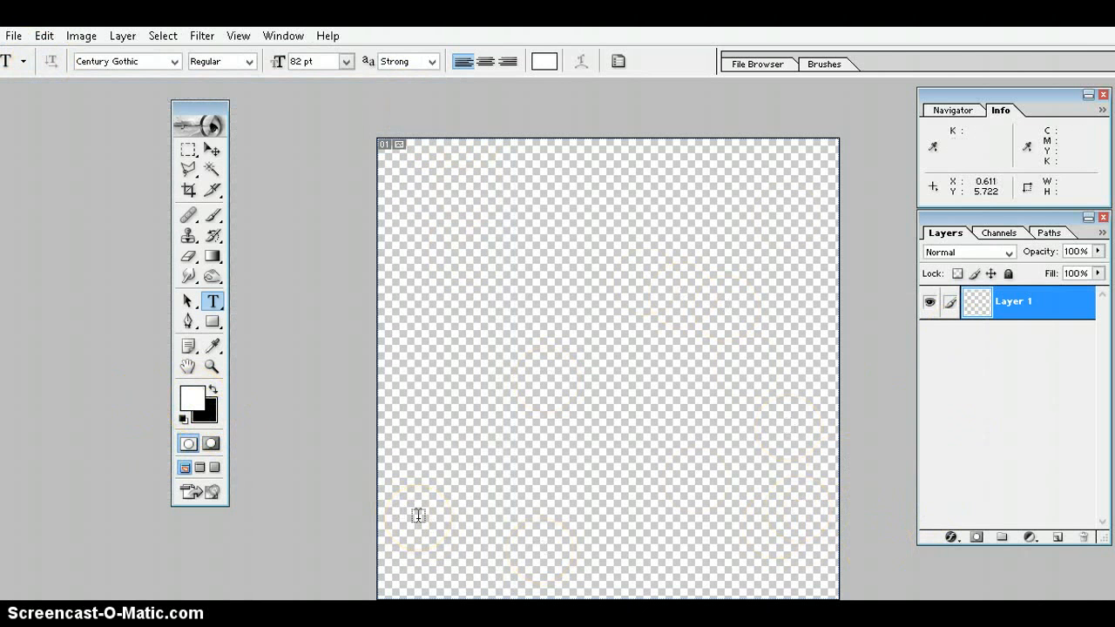
pyautogui.press('x')
pyautogui.press('x')
pyautogui.press('c')
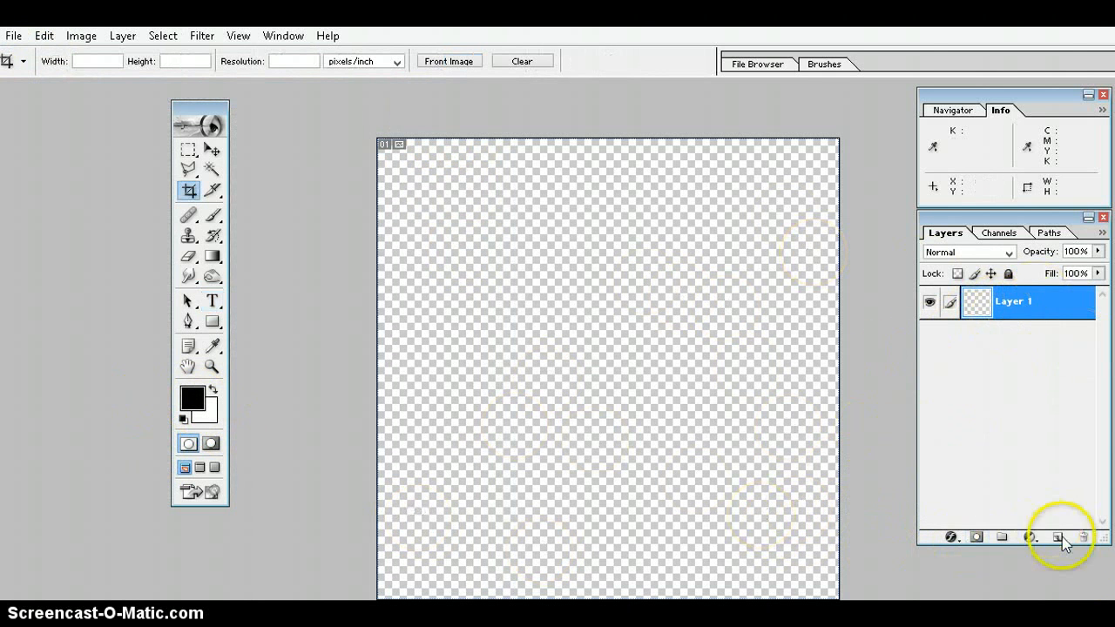
pyautogui.click(212, 149)
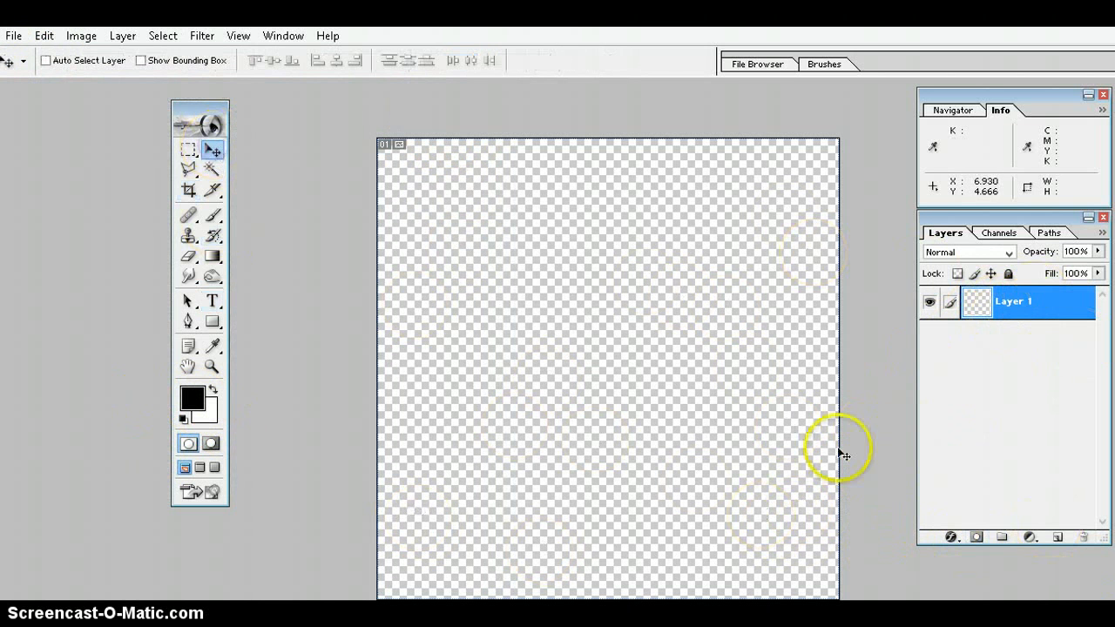
pyautogui.hotkey('shift', 'F5')
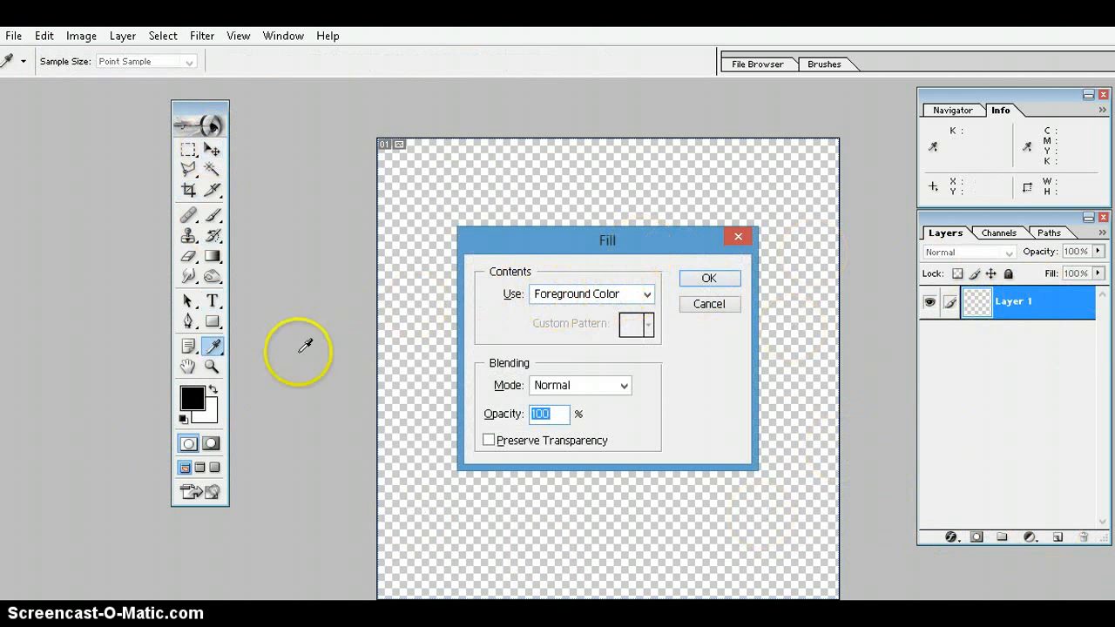
pyautogui.click(709, 279)
pyautogui.press('v')
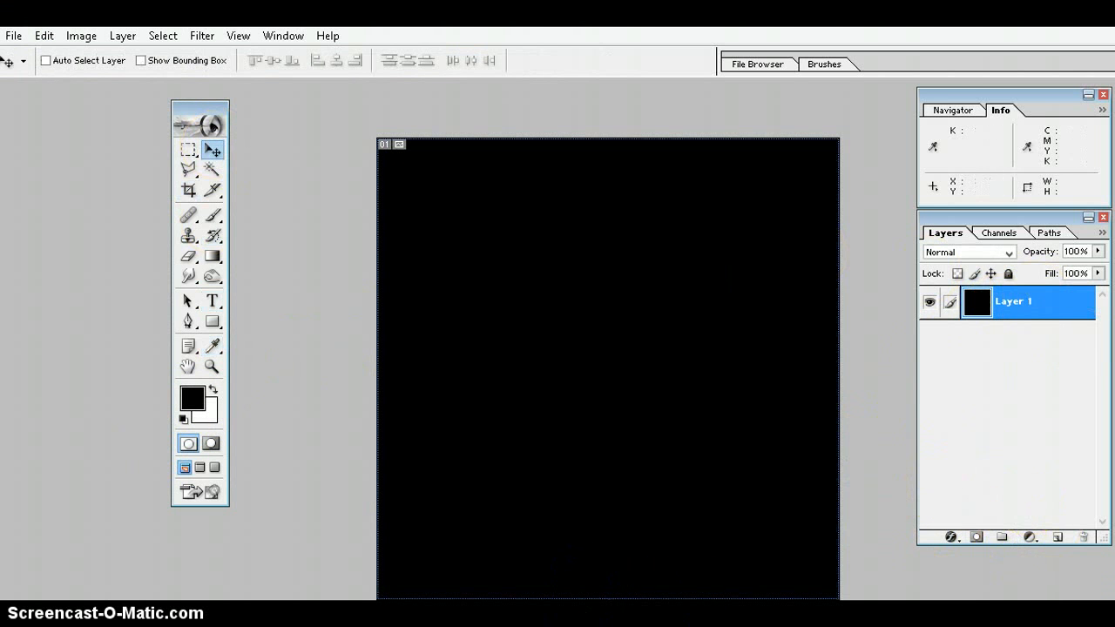
# Start a new text layer on the black canvas and set its font to Futura Md BT.
pyautogui.click(211, 302)
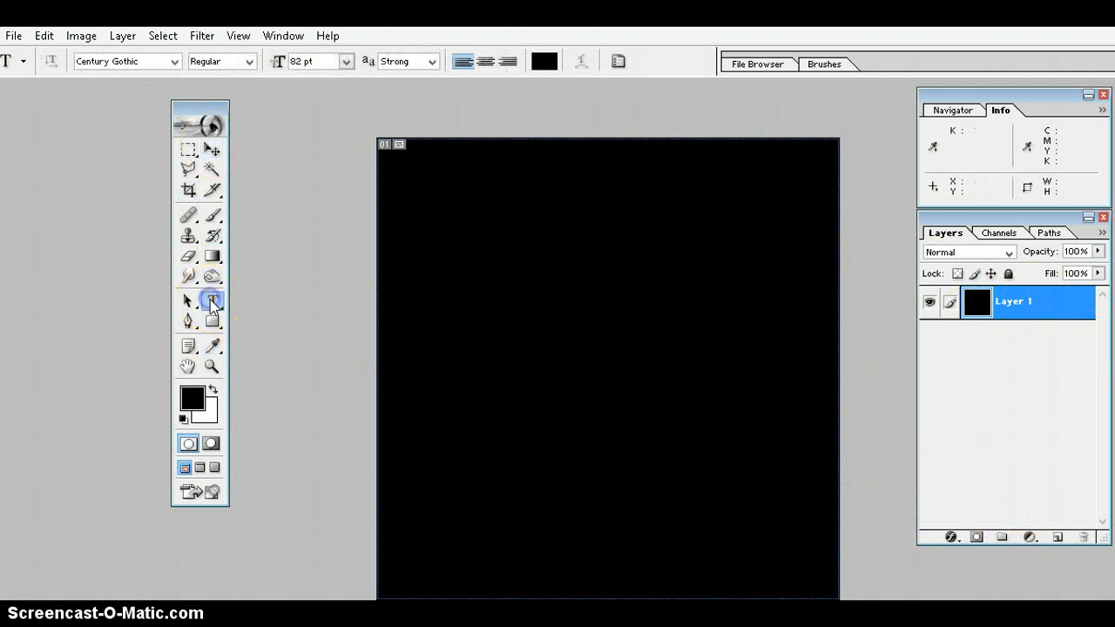
pyautogui.click(456, 376)
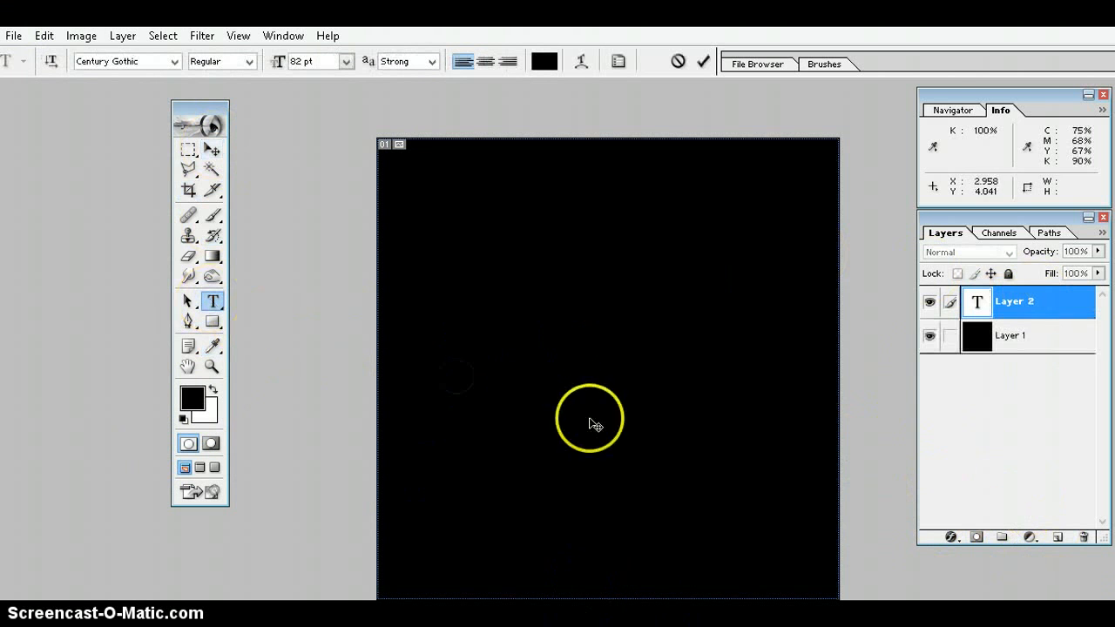
pyautogui.click(180, 63)
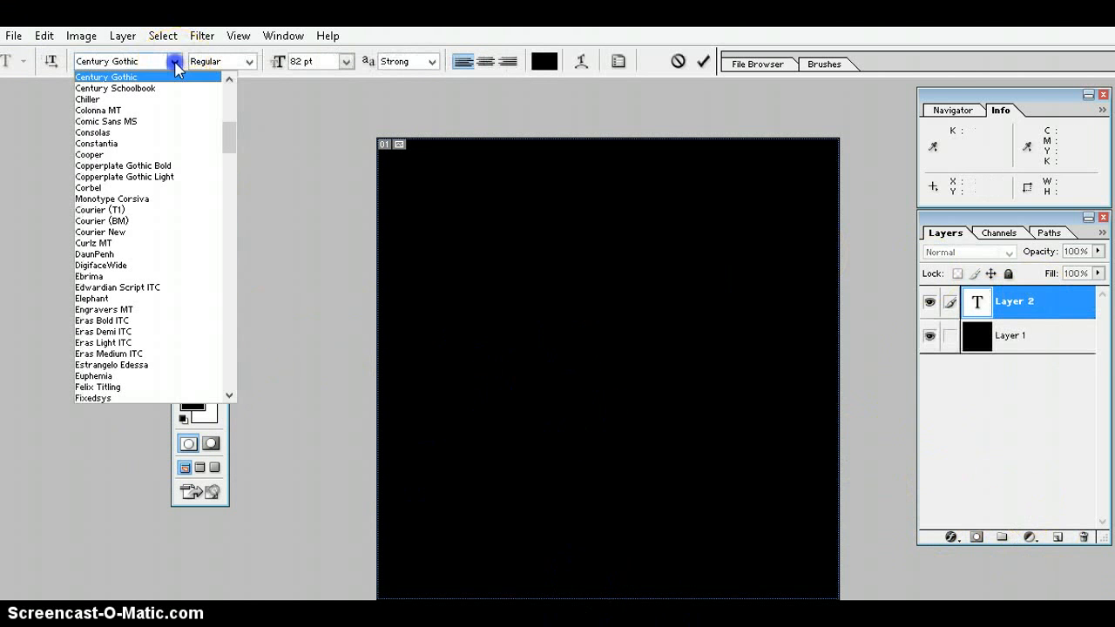
pyautogui.moveTo(231, 139); pyautogui.dragTo(229, 164)
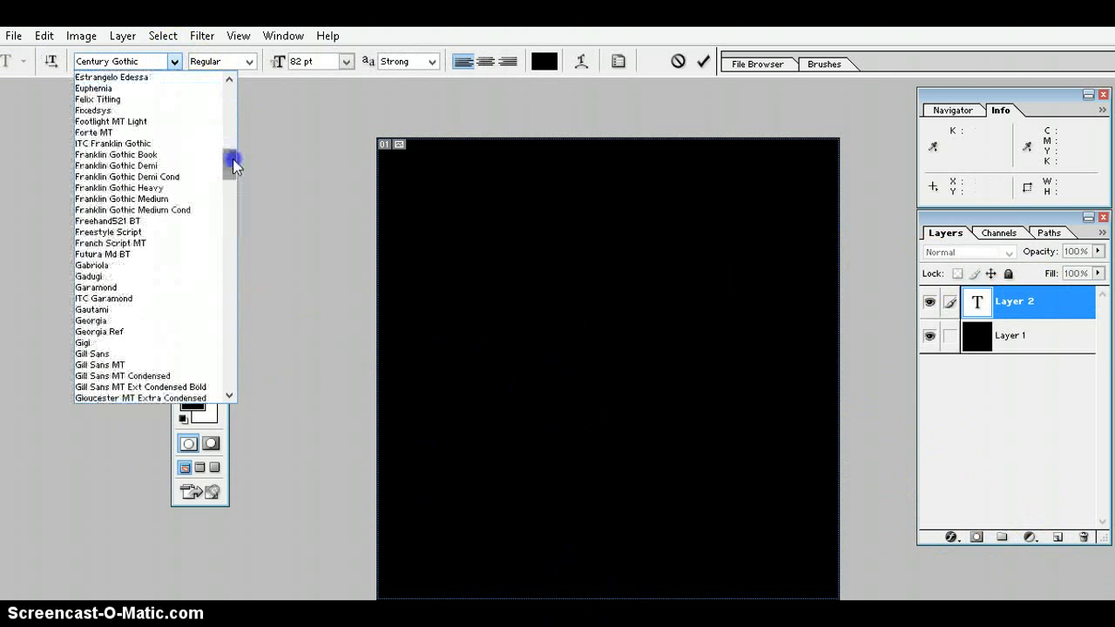
pyautogui.click(105, 255)
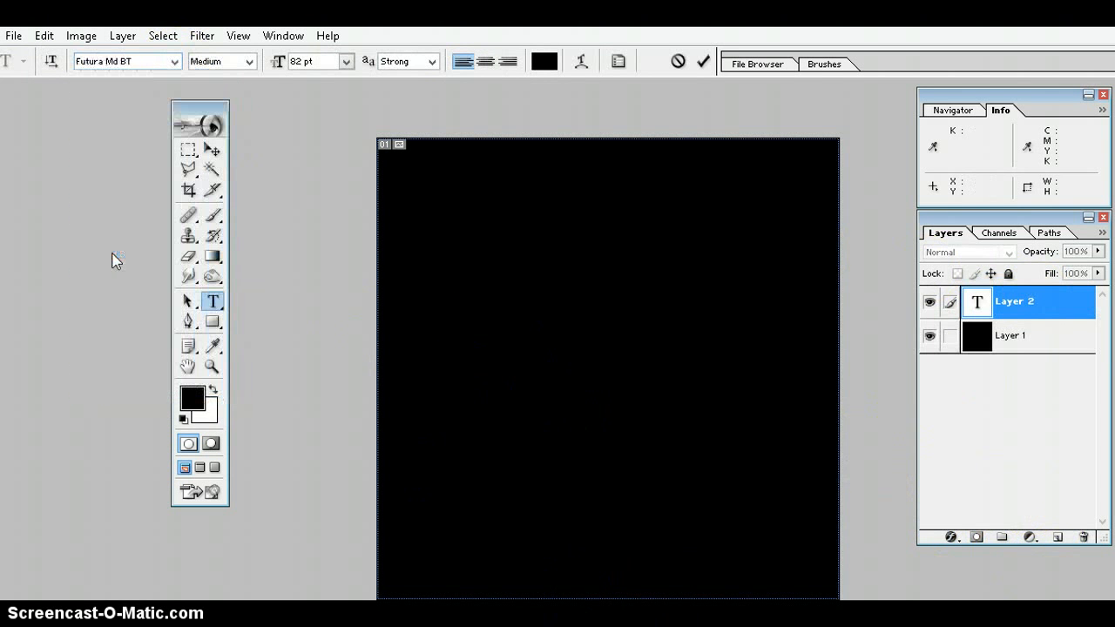
pyautogui.click(457, 392)
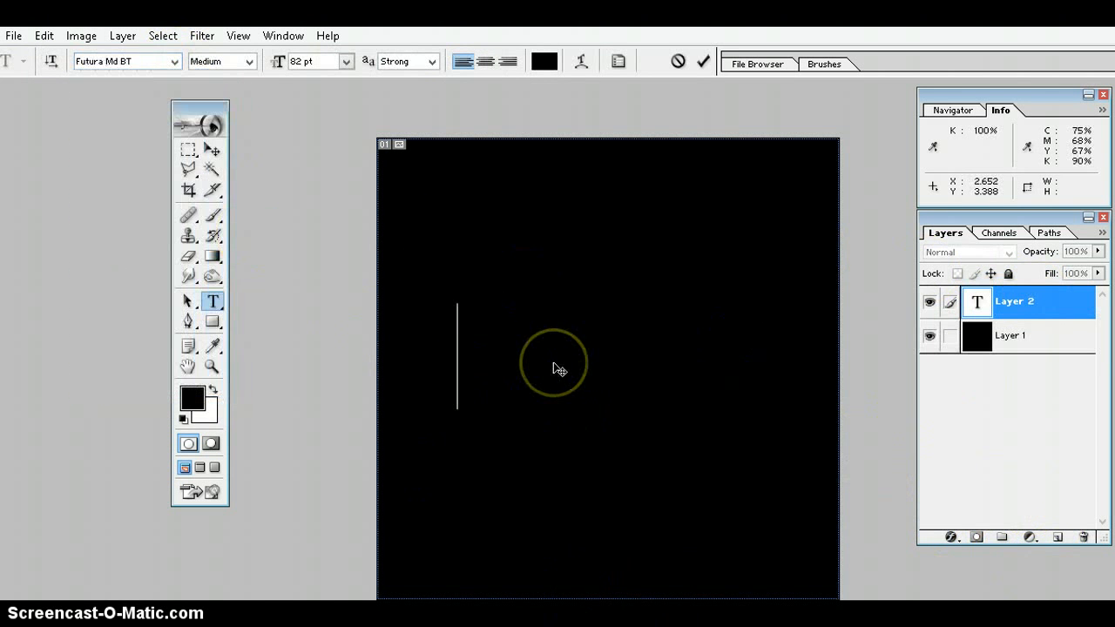
# Set the text size to 92 pt and the text color to light gray.
pyautogui.click(345, 61)
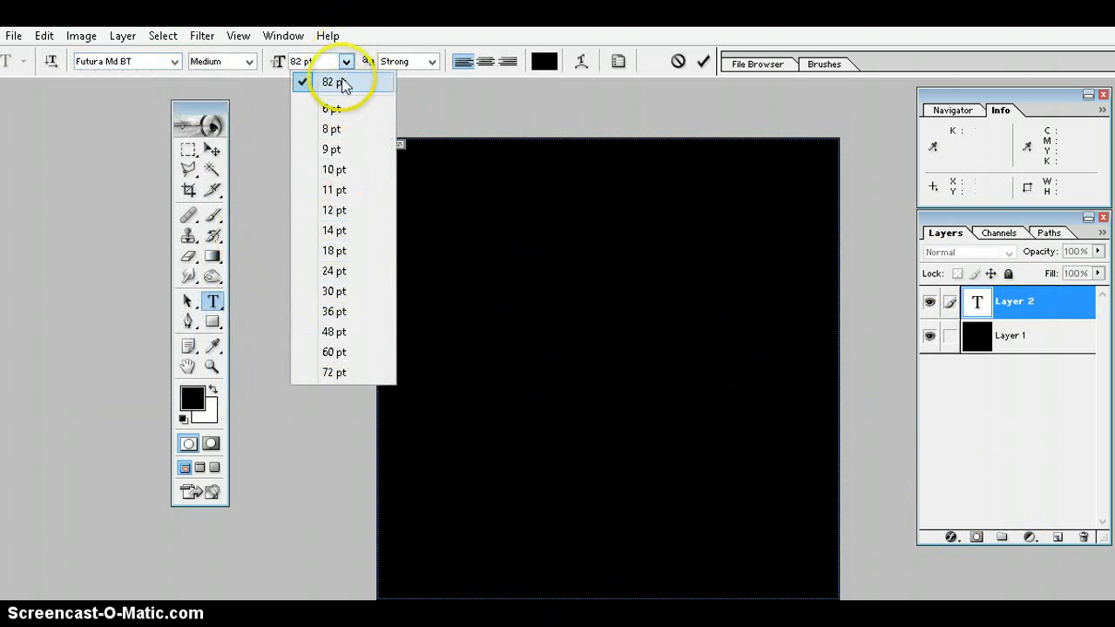
pyautogui.click(296, 60)
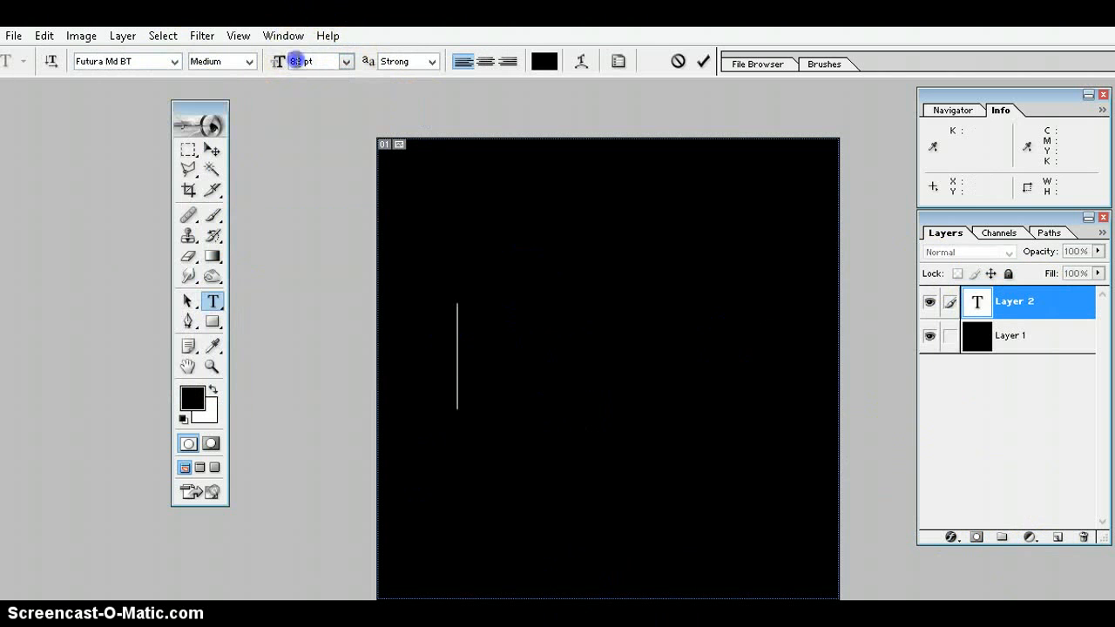
pyautogui.press('BackSpace')
pyautogui.press('BackSpace')
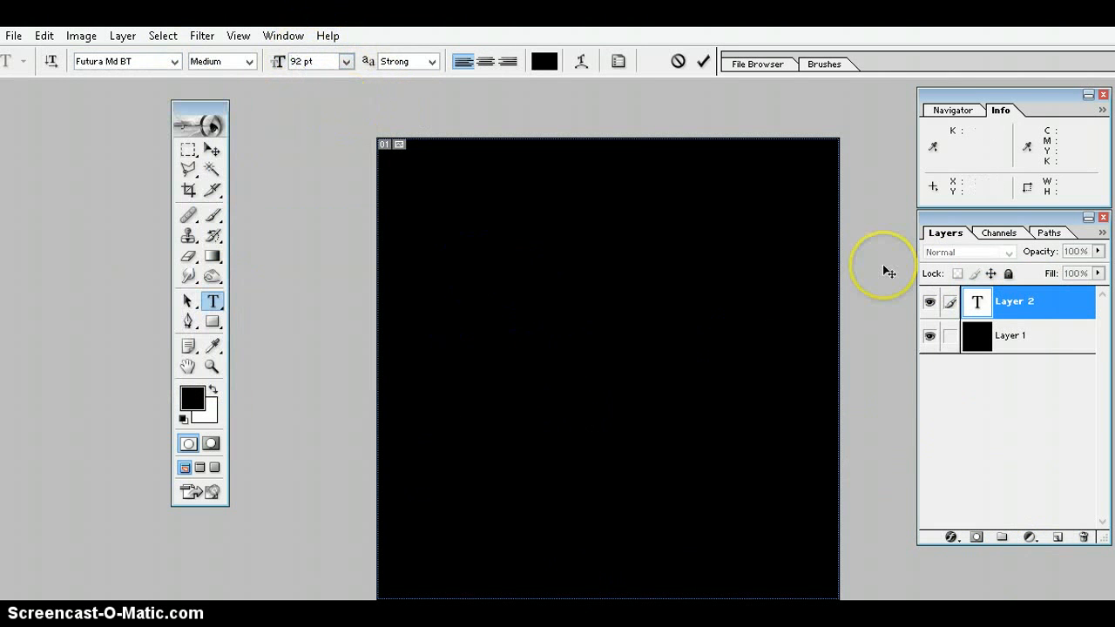
pyautogui.click(543, 62)
pyautogui.click(758, 195)
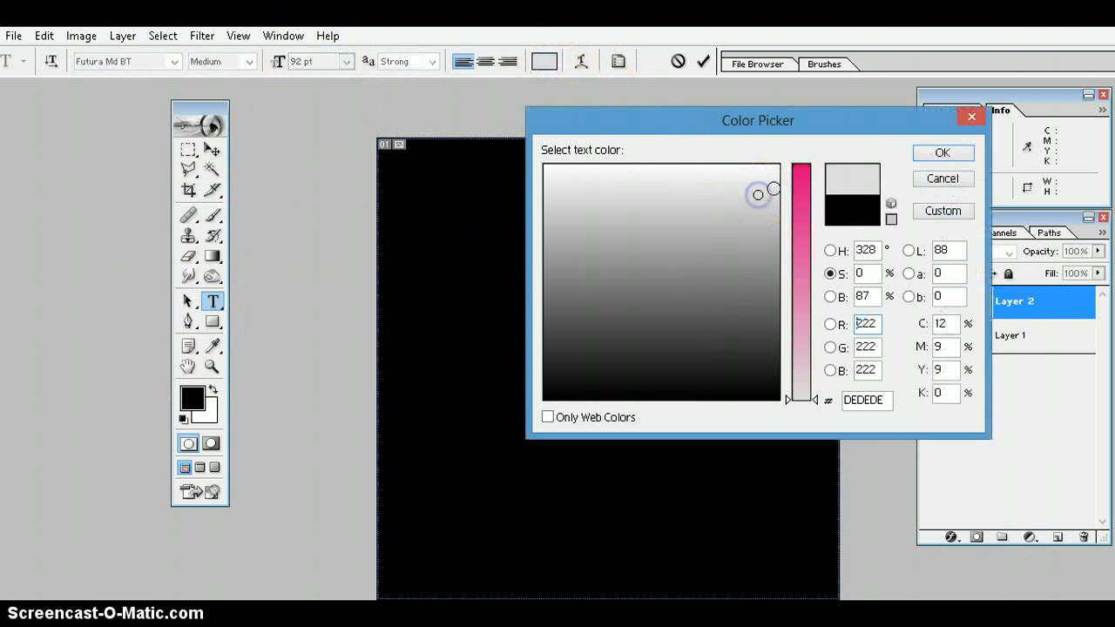
pyautogui.click(945, 154)
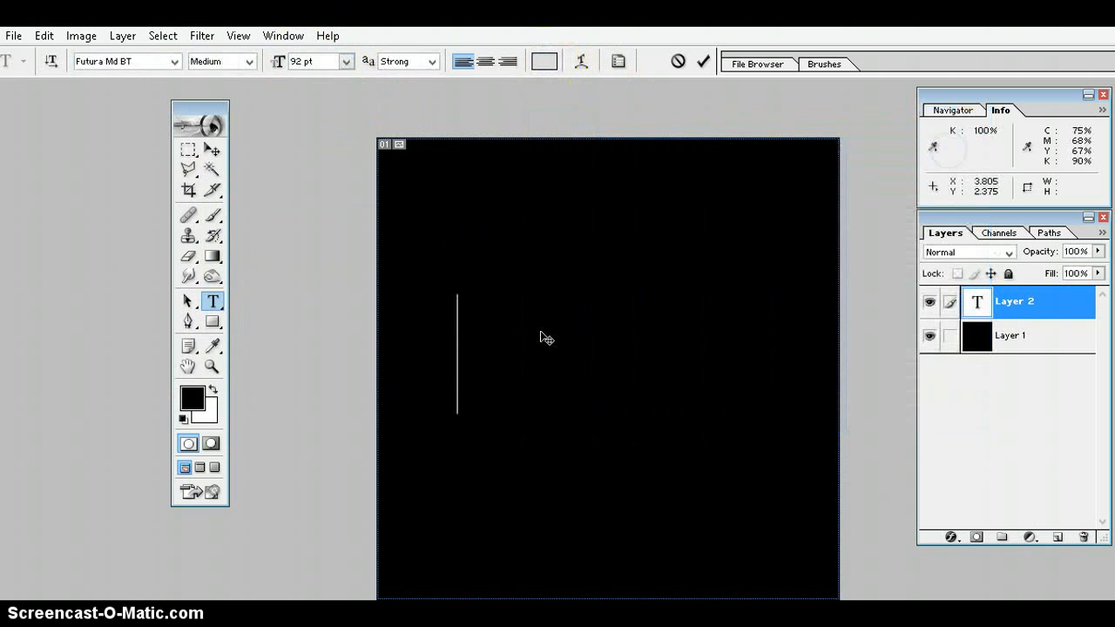
# Enter the word "rainbow" across the middle of the canvas and commit the text.
pyautogui.click(475, 360)
pyautogui.write('rainbow')
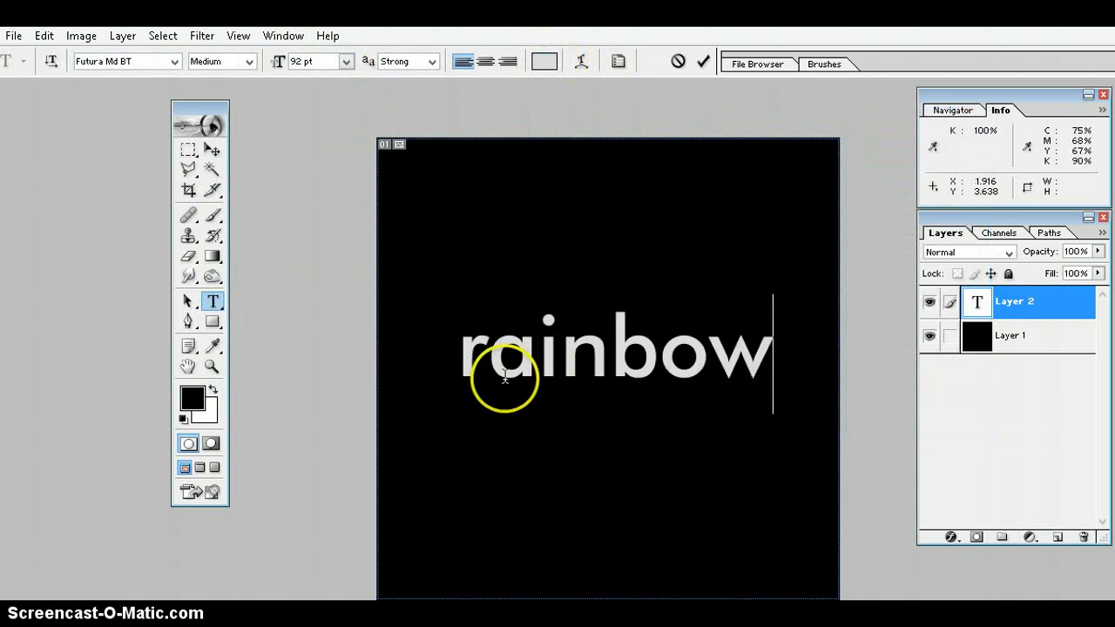
pyautogui.click(490, 366)
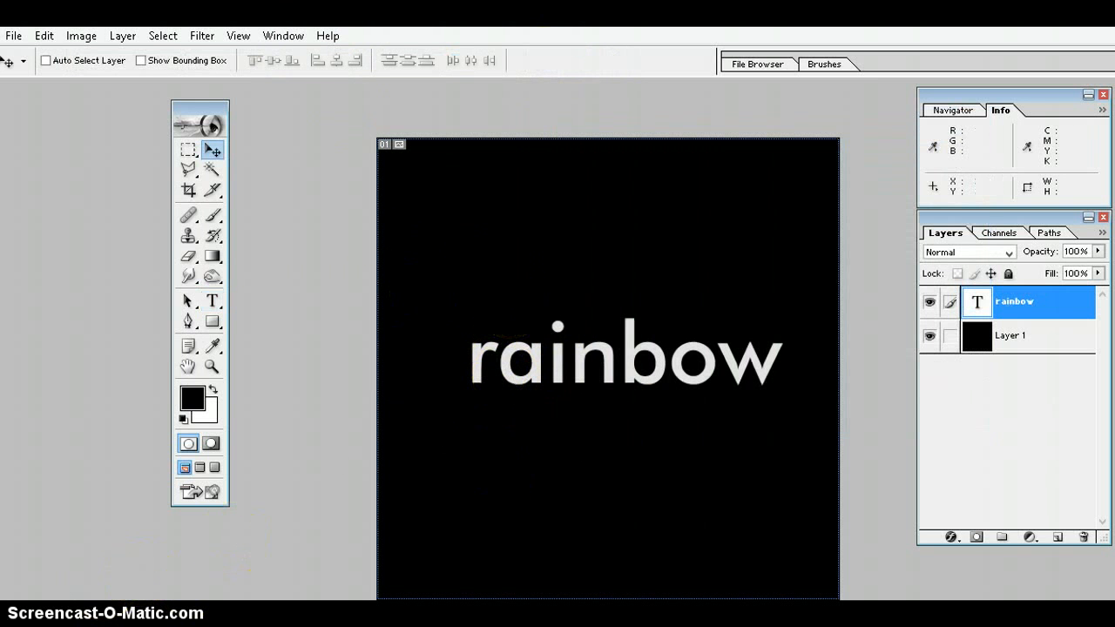
# Recolor the letter "r" of "rainbow" with the hex color 800cb6.
pyautogui.click(210, 301)
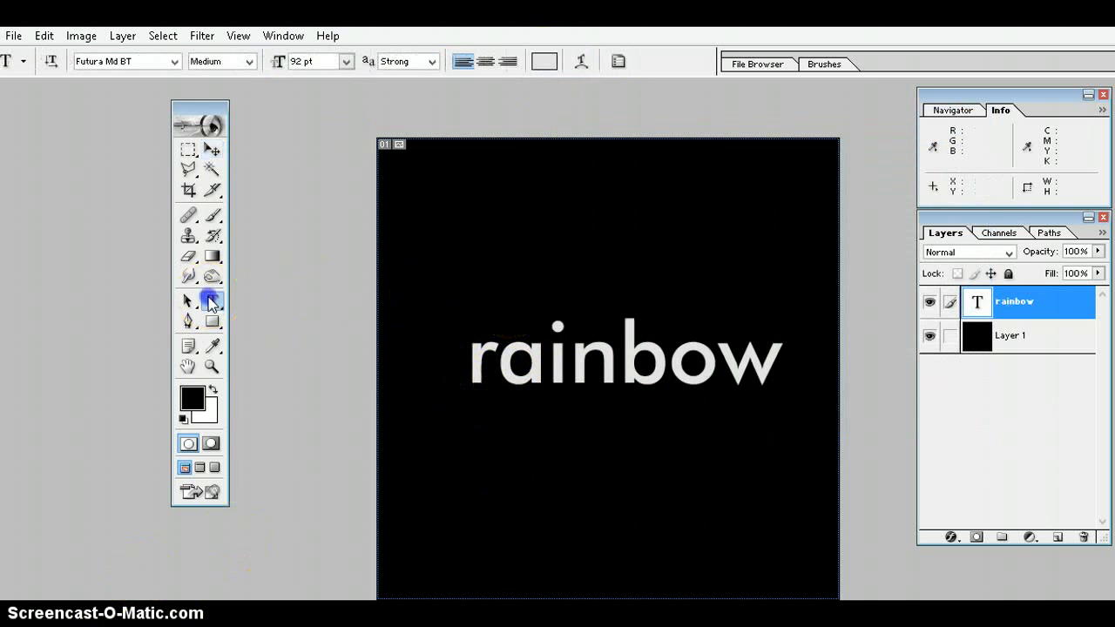
pyautogui.click(493, 365)
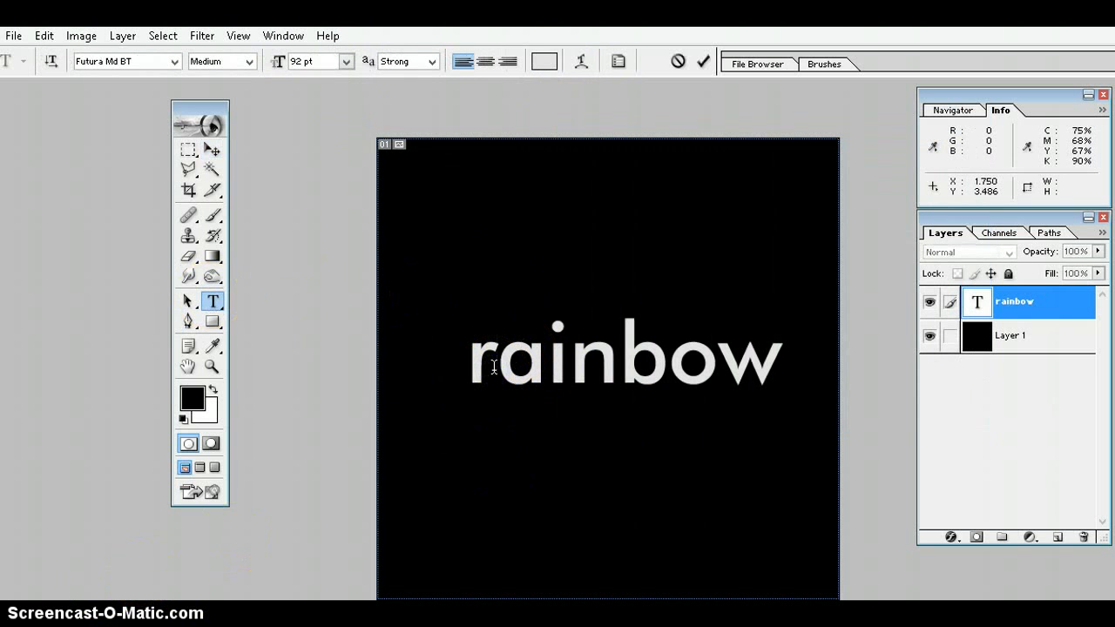
pyautogui.hotkey('shift', 'Left')
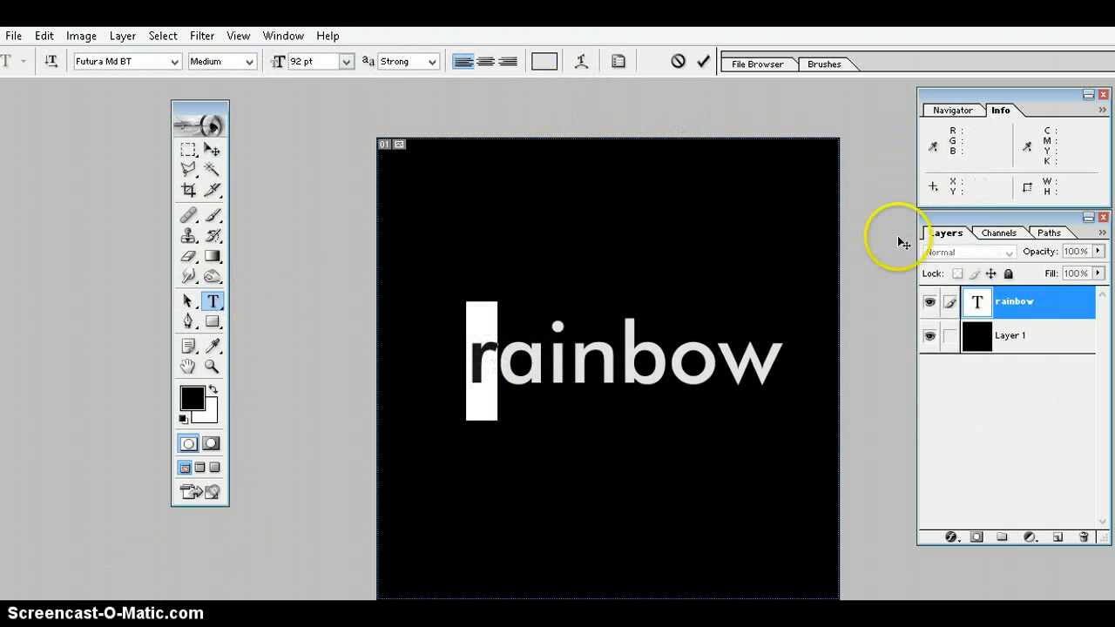
pyautogui.click(543, 61)
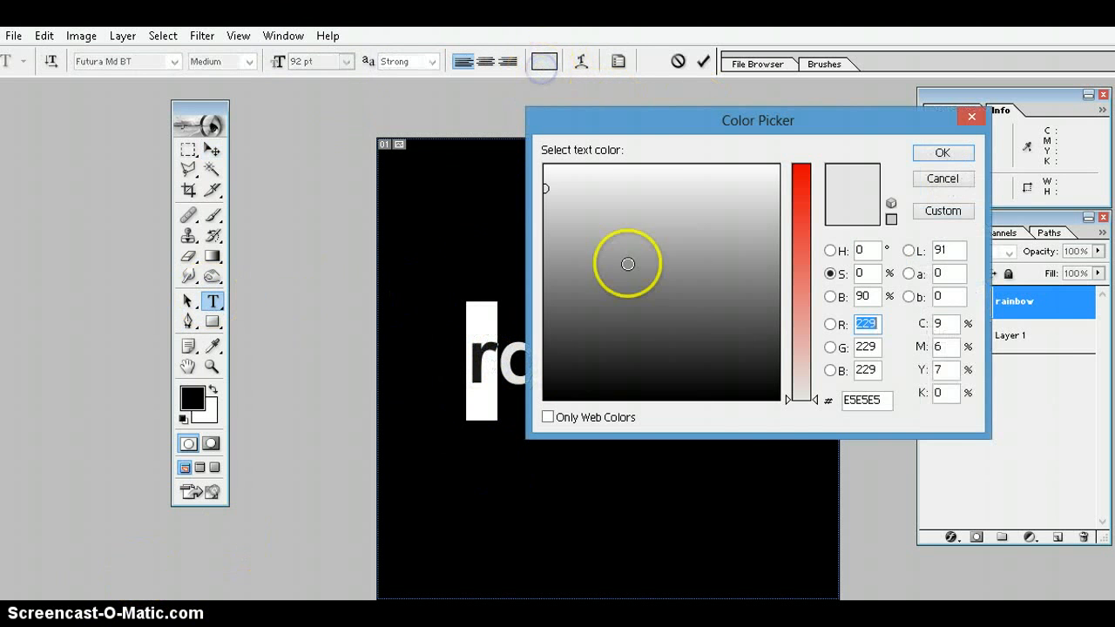
pyautogui.click(868, 399)
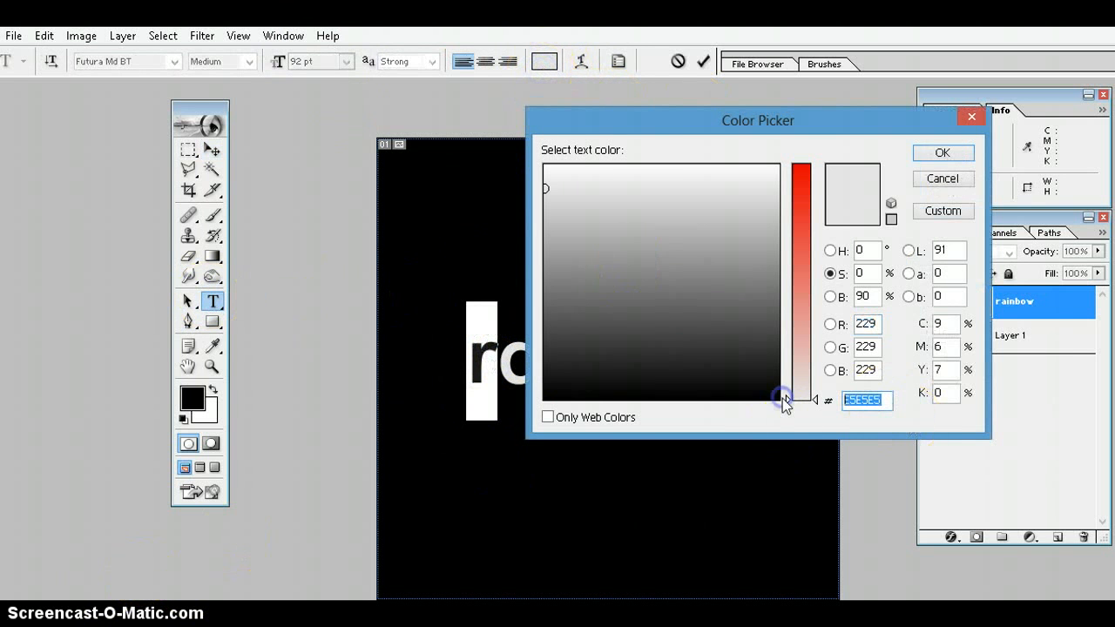
pyautogui.press('BackSpace')
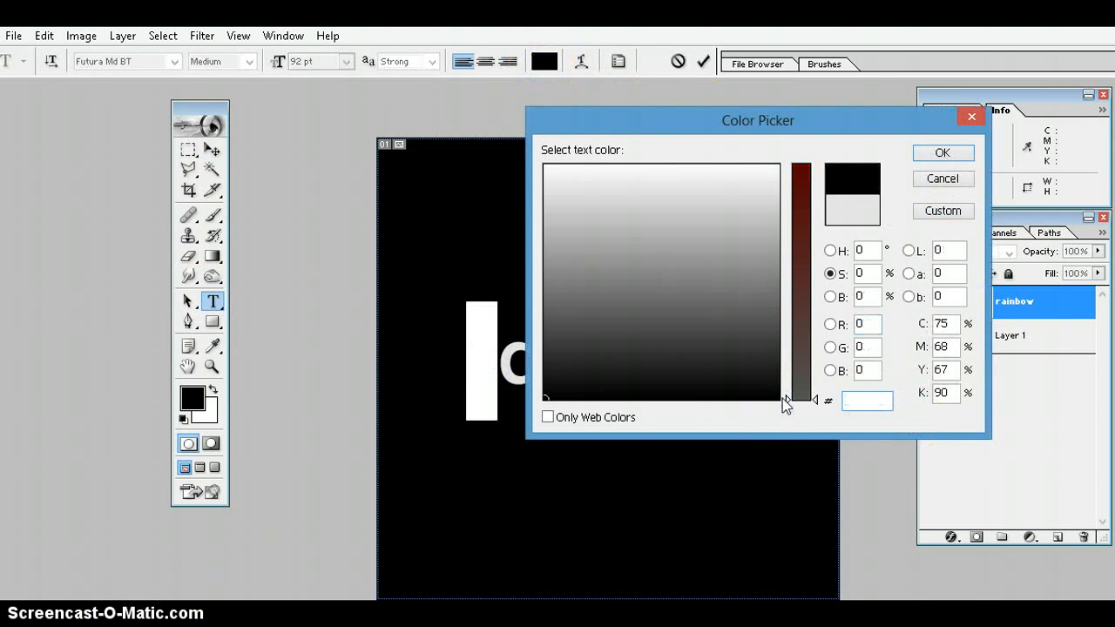
pyautogui.write('80')
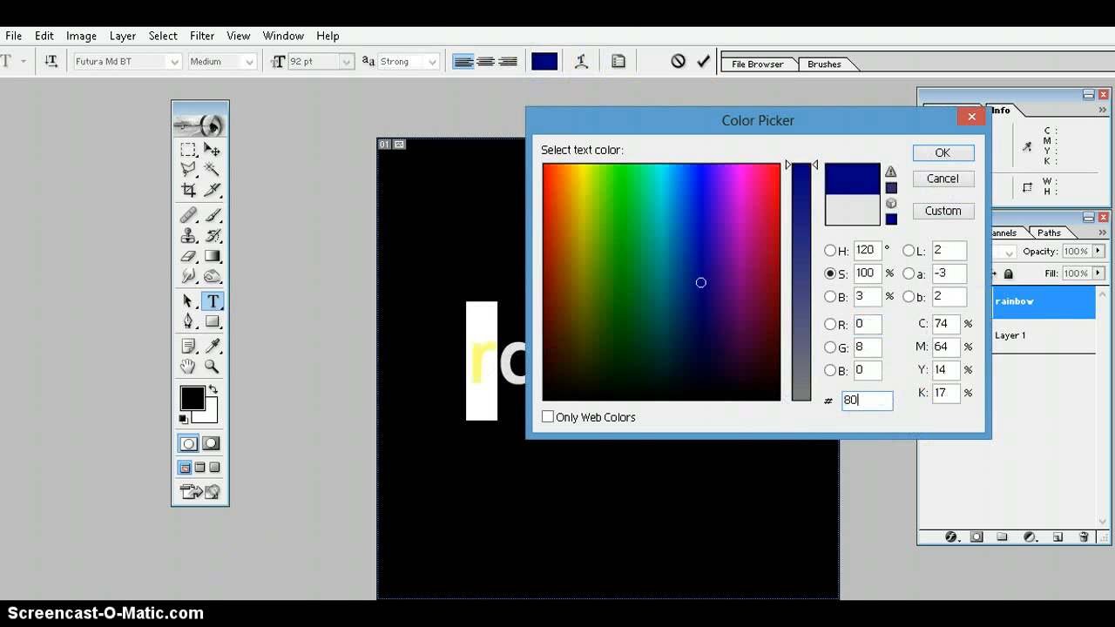
pyautogui.write('0cb6')
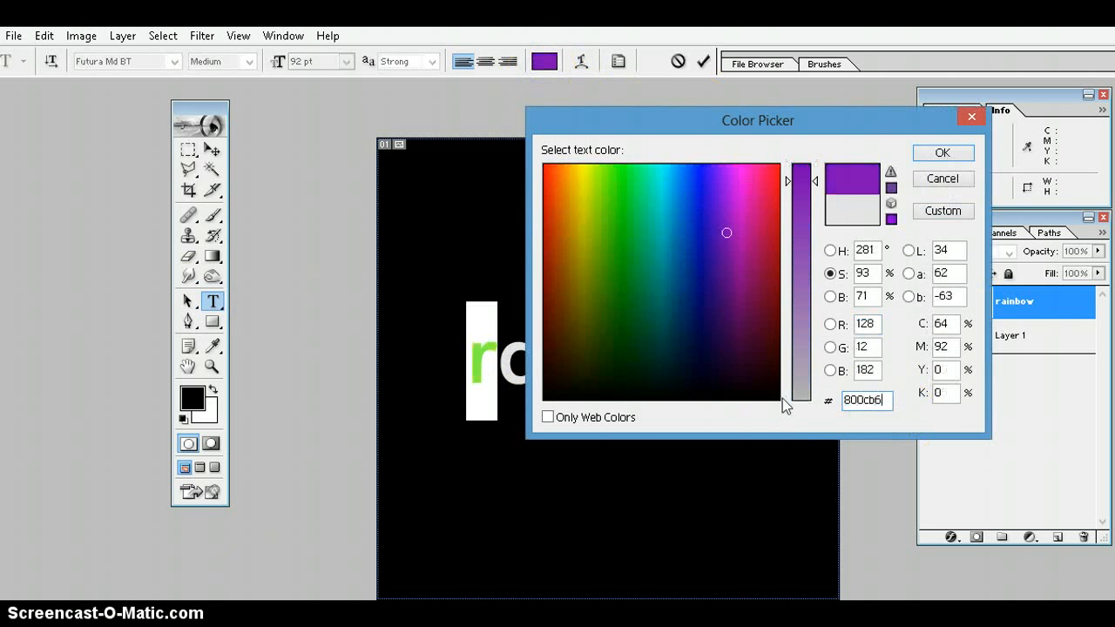
pyautogui.click(942, 157)
pyautogui.click(568, 370)
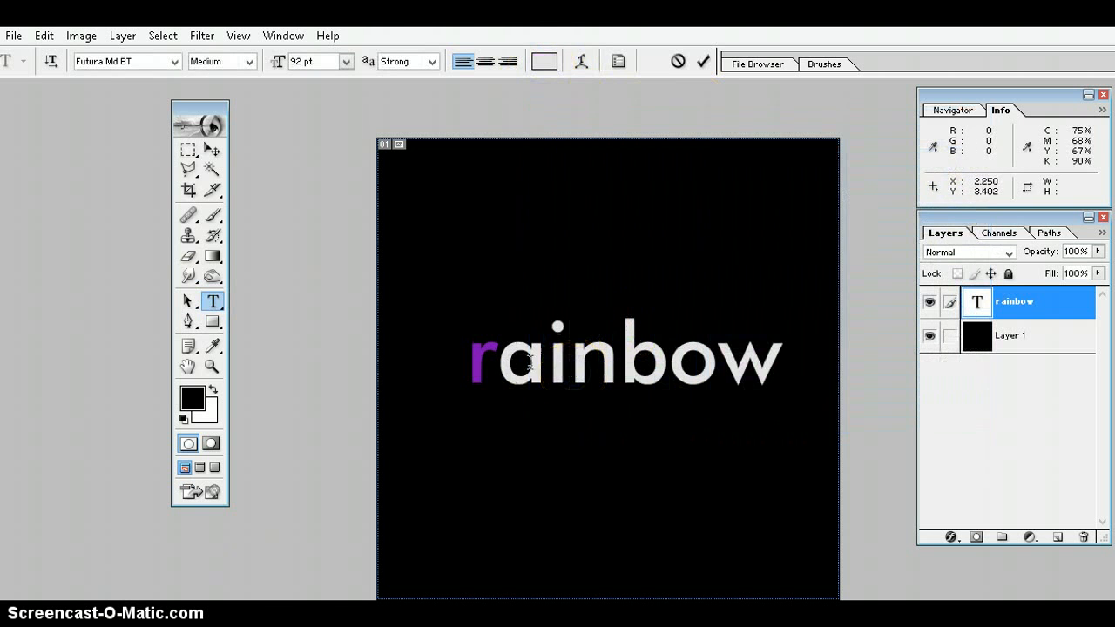
pyautogui.click(546, 366)
pyautogui.hotkey('shift', 'Left')
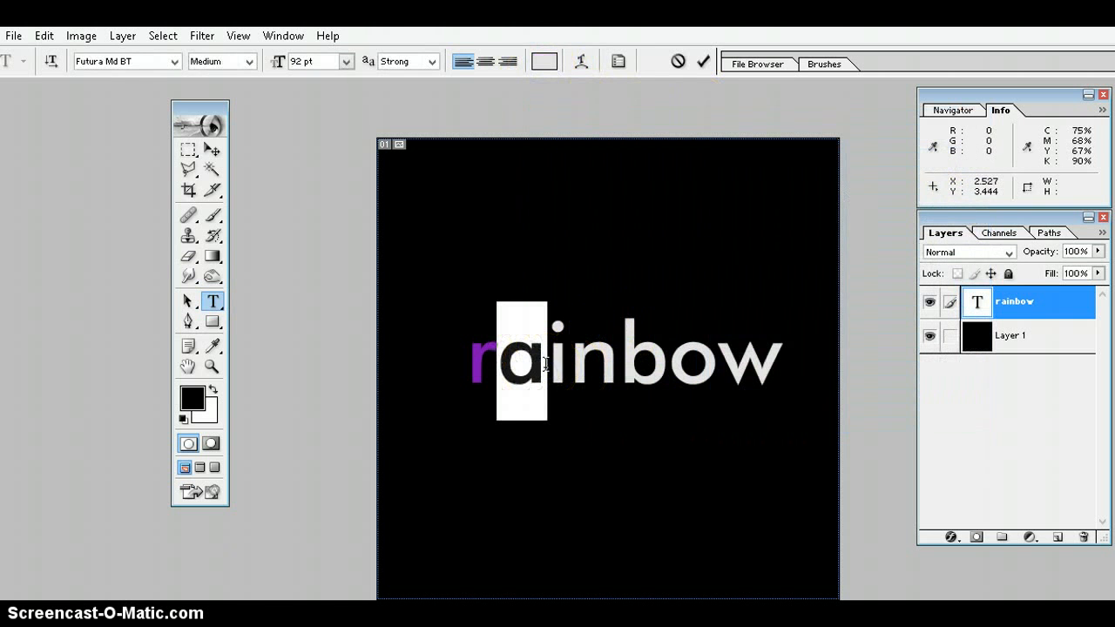
pyautogui.hotkey('ctrl', 'Return')
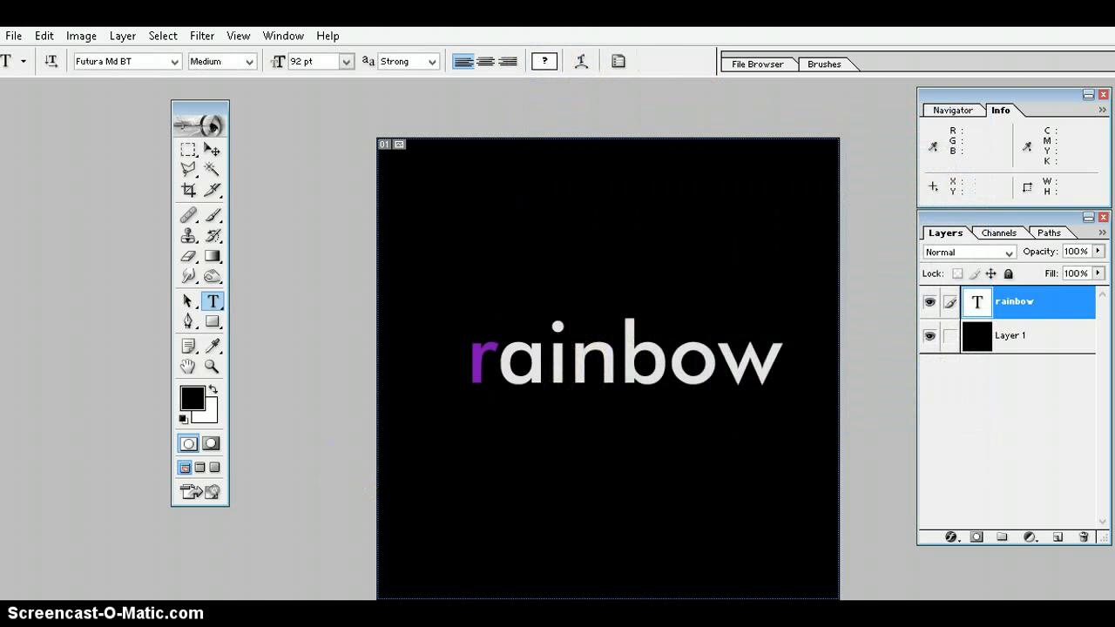
# Recolor the letter "a" of "rainbow" with the hex color 074d9d.
pyautogui.click(545, 359)
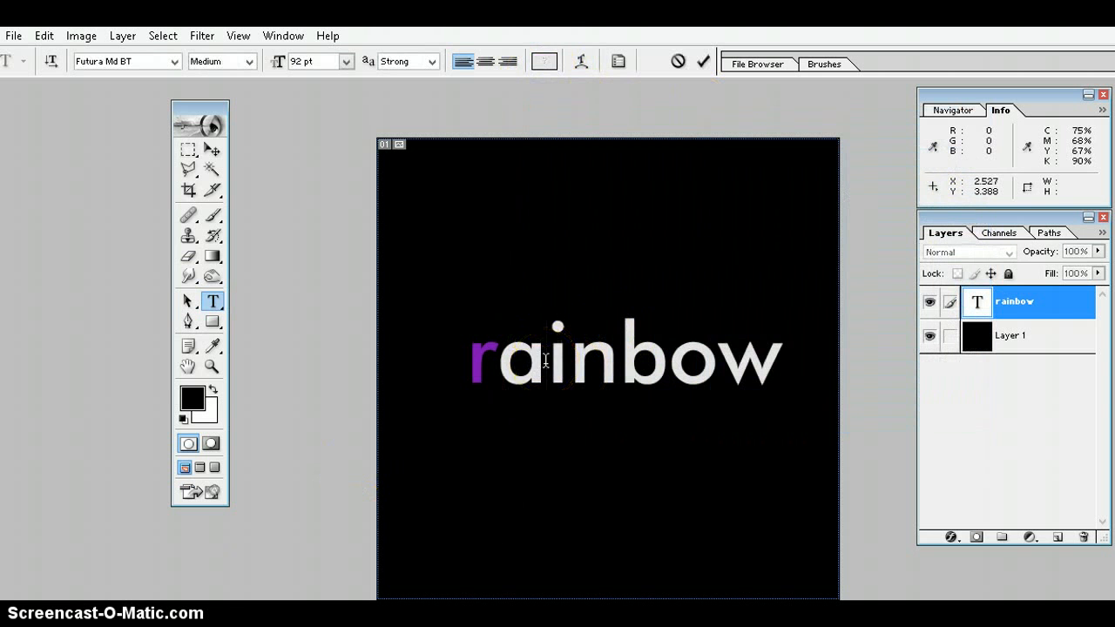
pyautogui.hotkey('shift', 'Left')
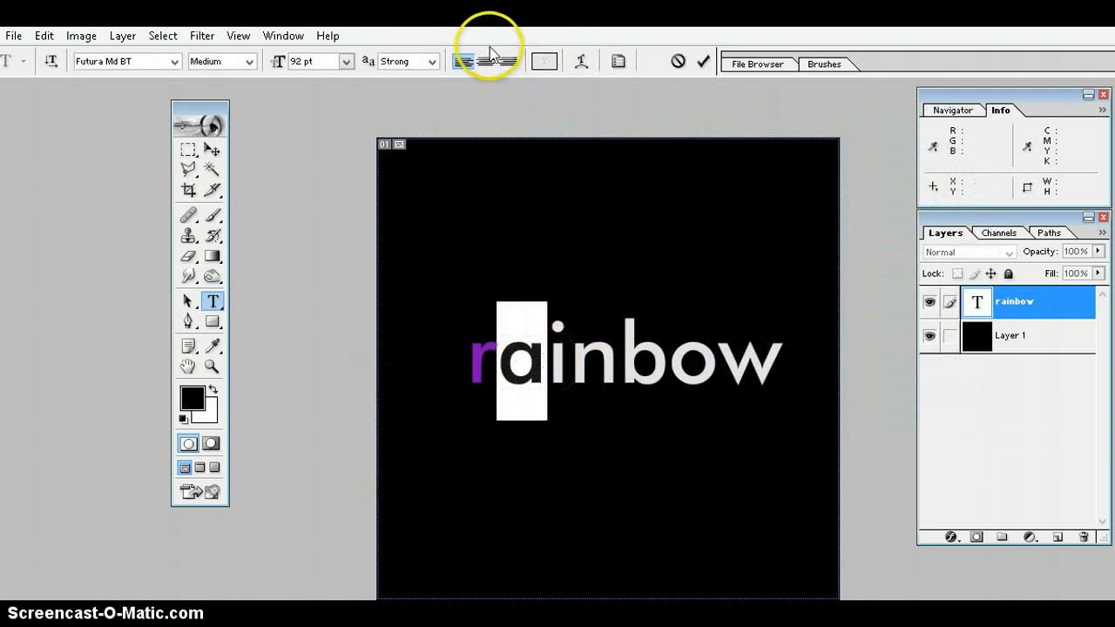
pyautogui.click(544, 61)
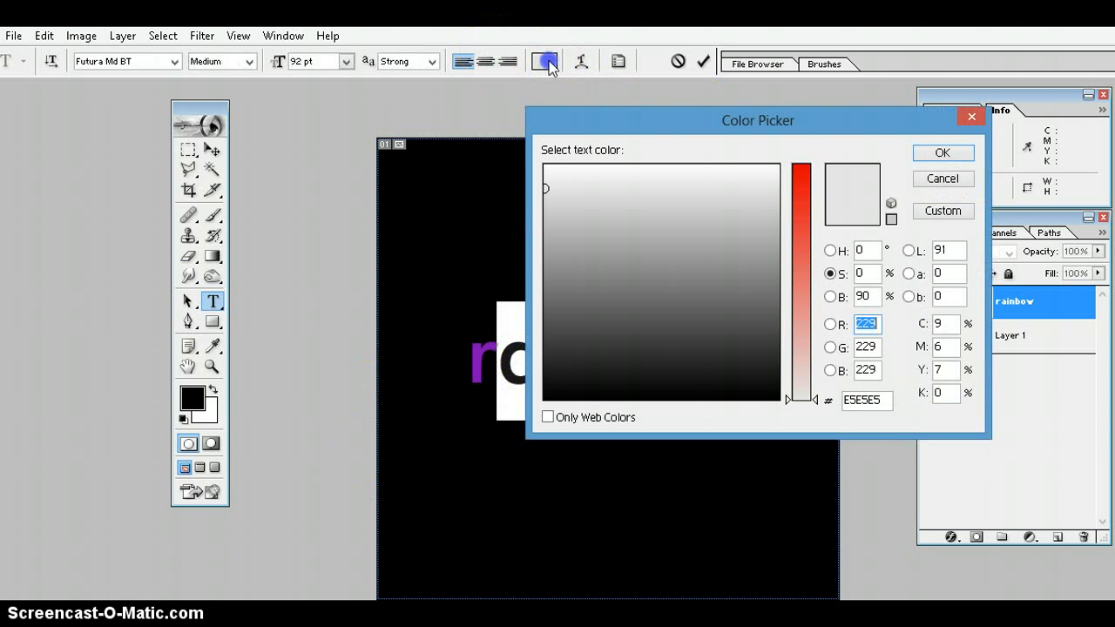
pyautogui.click(880, 402)
pyautogui.press('BackSpace')
pyautogui.press('BackSpace')
pyautogui.press('BackSpace')
pyautogui.press('BackSpace')
pyautogui.press('BackSpace')
pyautogui.press('BackSpace')
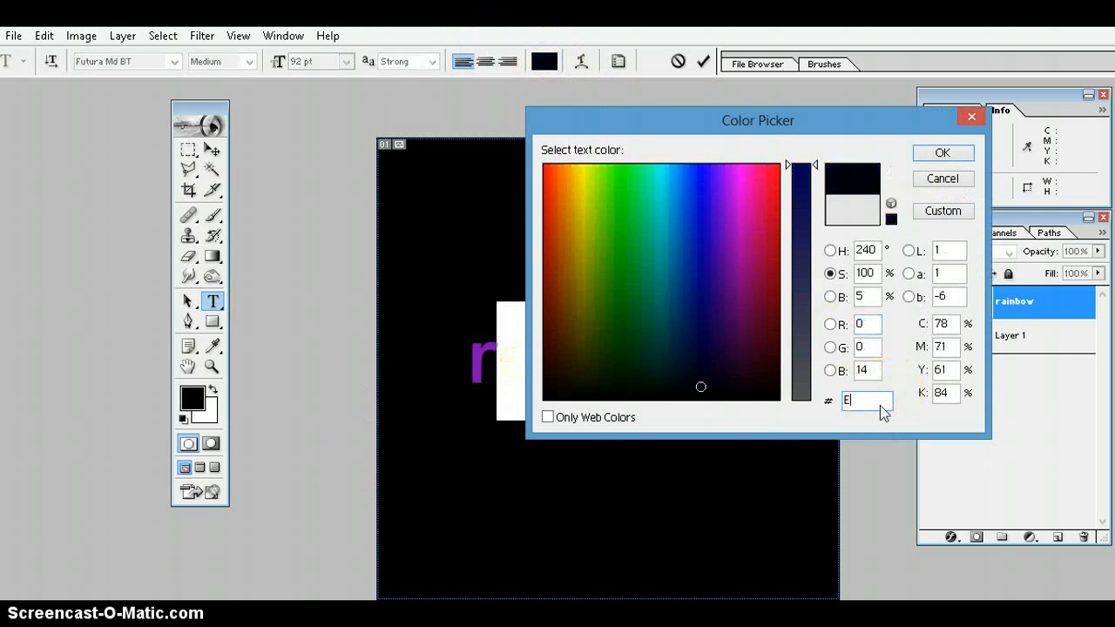
pyautogui.write('074d9d')
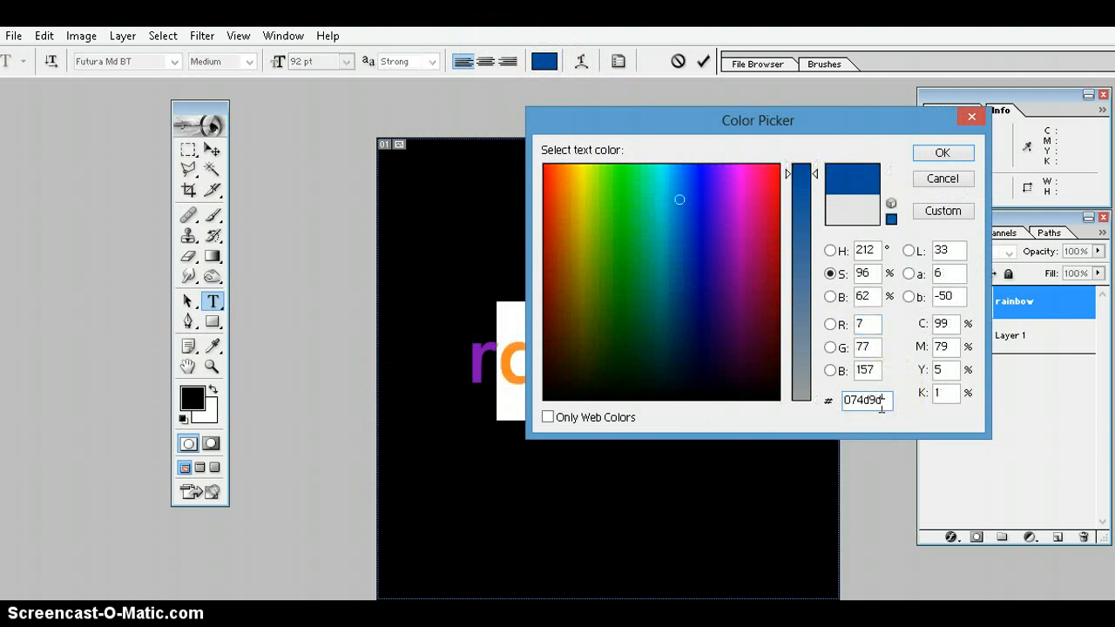
pyautogui.click(927, 154)
# Recolor the letter "i" of "rainbow" with the hex color 049cb7.
pyautogui.click(562, 359)
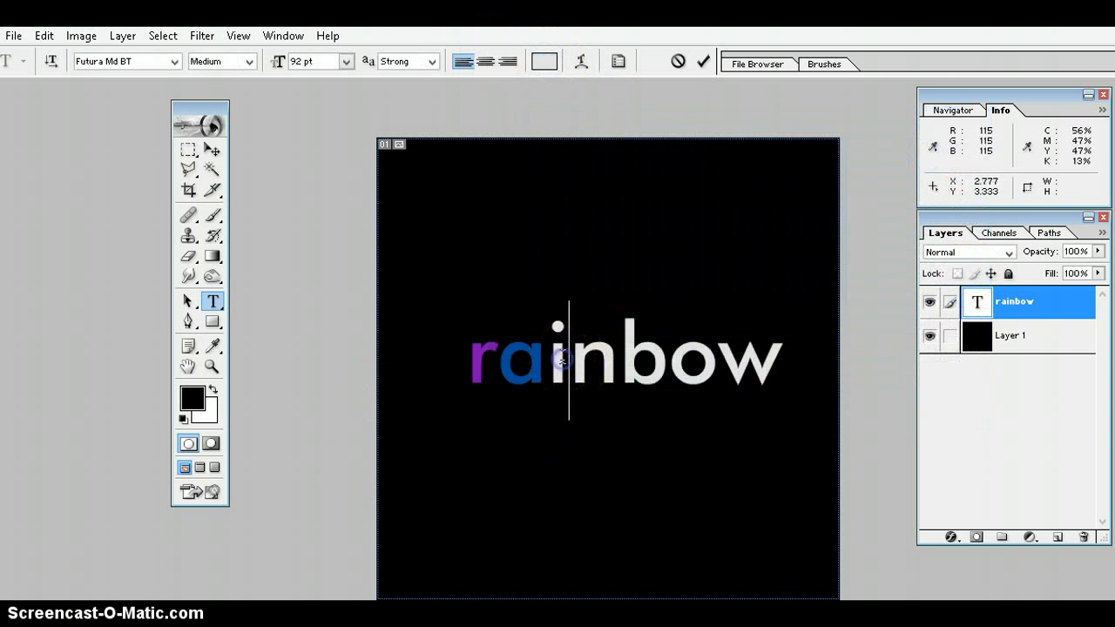
pyautogui.hotkey('shift', 'Left')
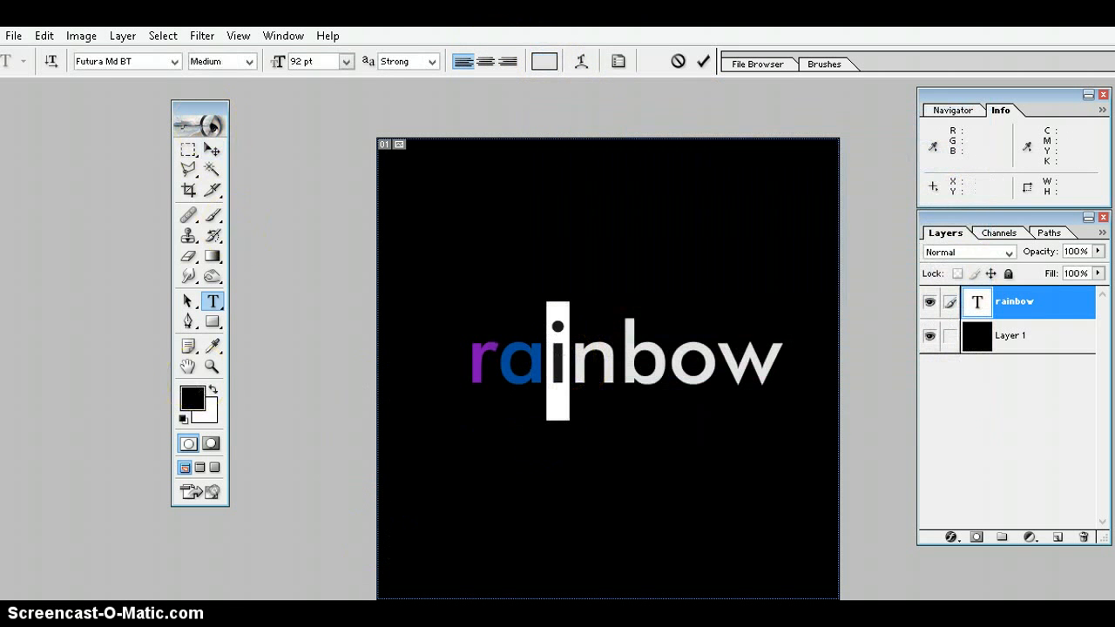
pyautogui.press('Right')
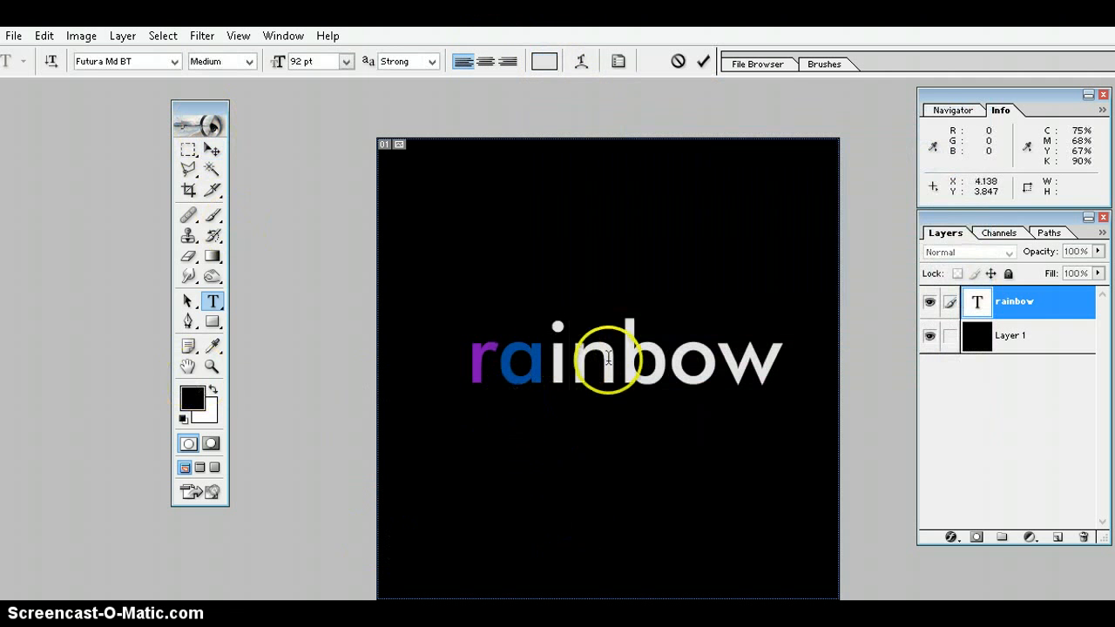
pyautogui.hotkey('shift', 'Left')
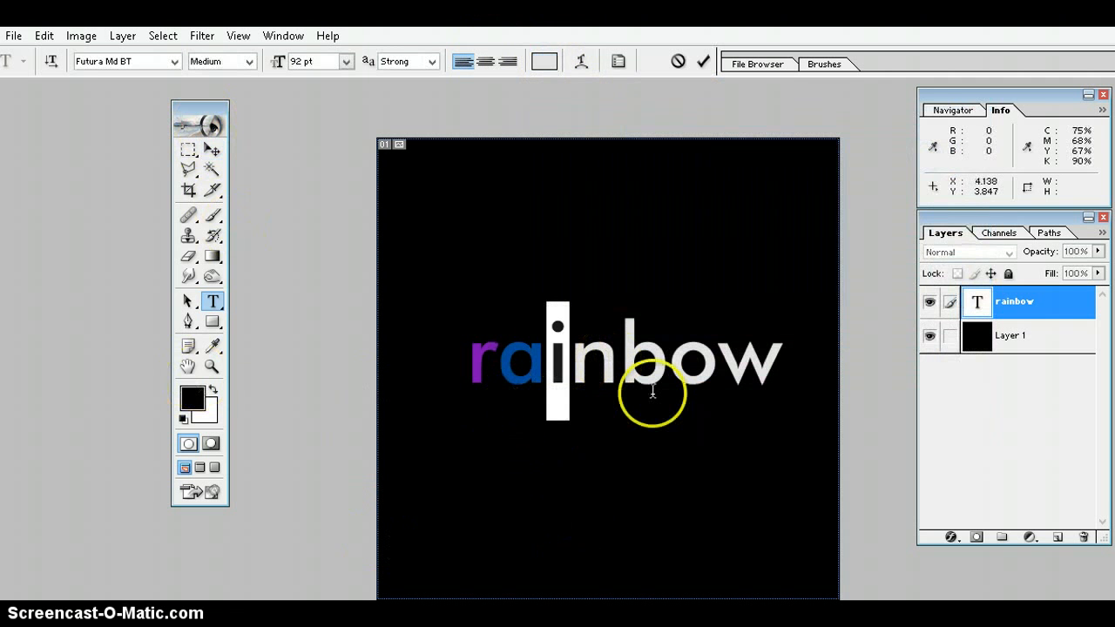
pyautogui.click(546, 61)
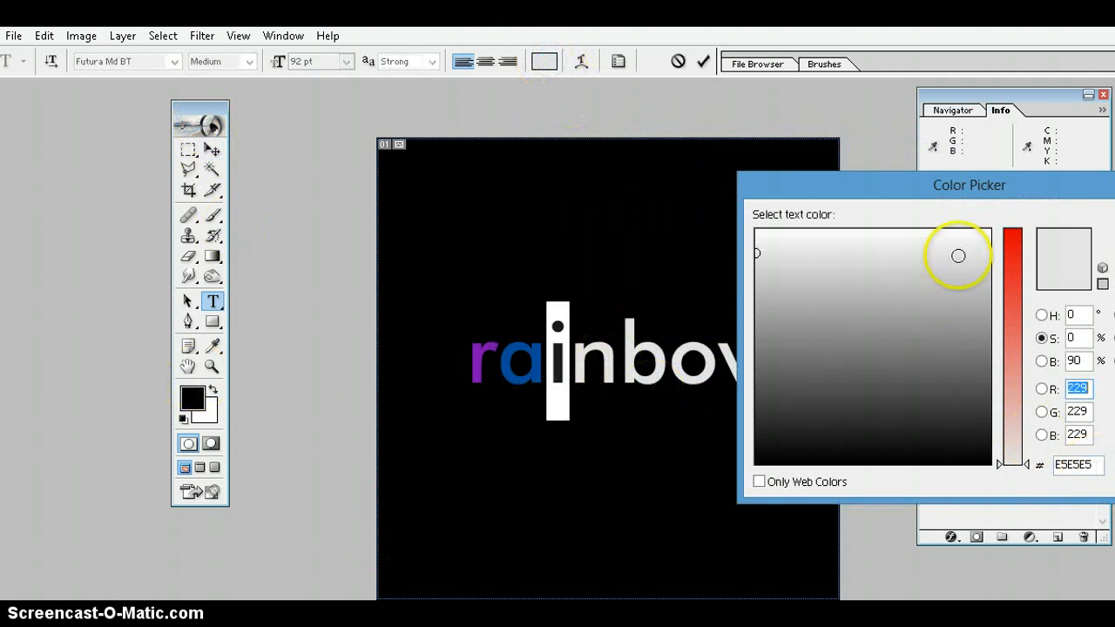
pyautogui.moveTo(958, 190); pyautogui.dragTo(780, 135)
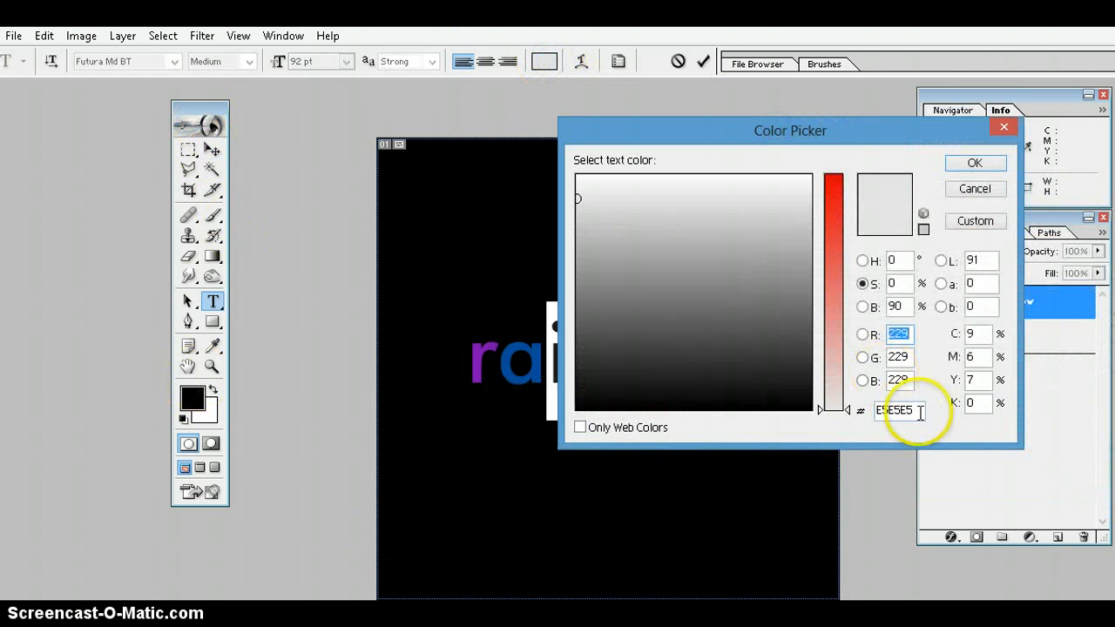
pyautogui.press('BackSpace')
pyautogui.press('BackSpace')
pyautogui.press('BackSpace')
pyautogui.press('BackSpace')
pyautogui.press('BackSpace')
pyautogui.press('BackSpace')
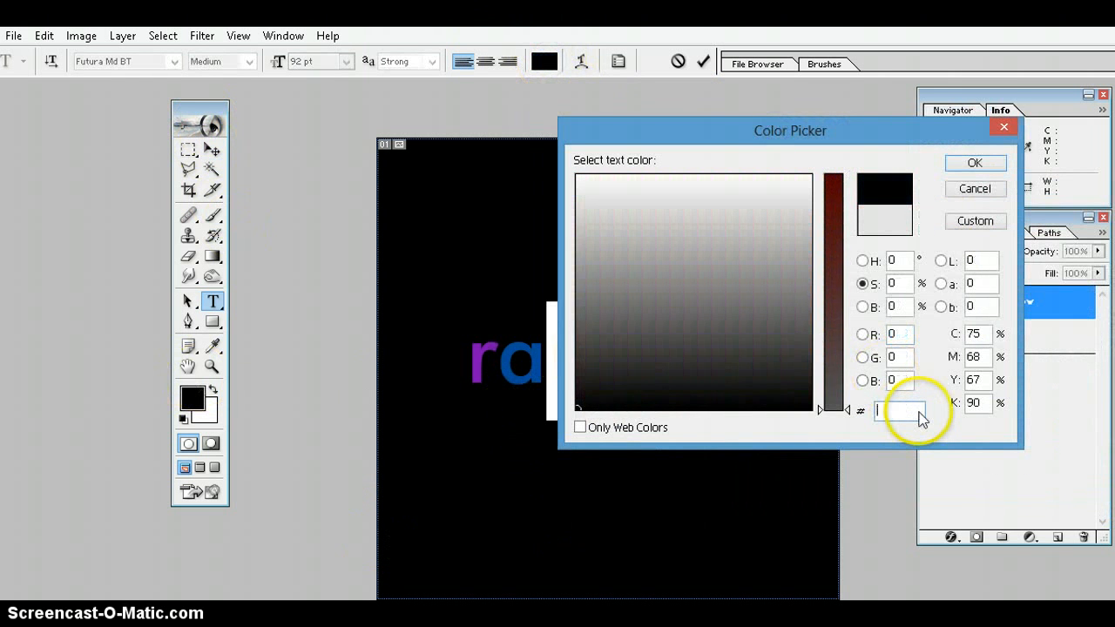
pyautogui.write('049')
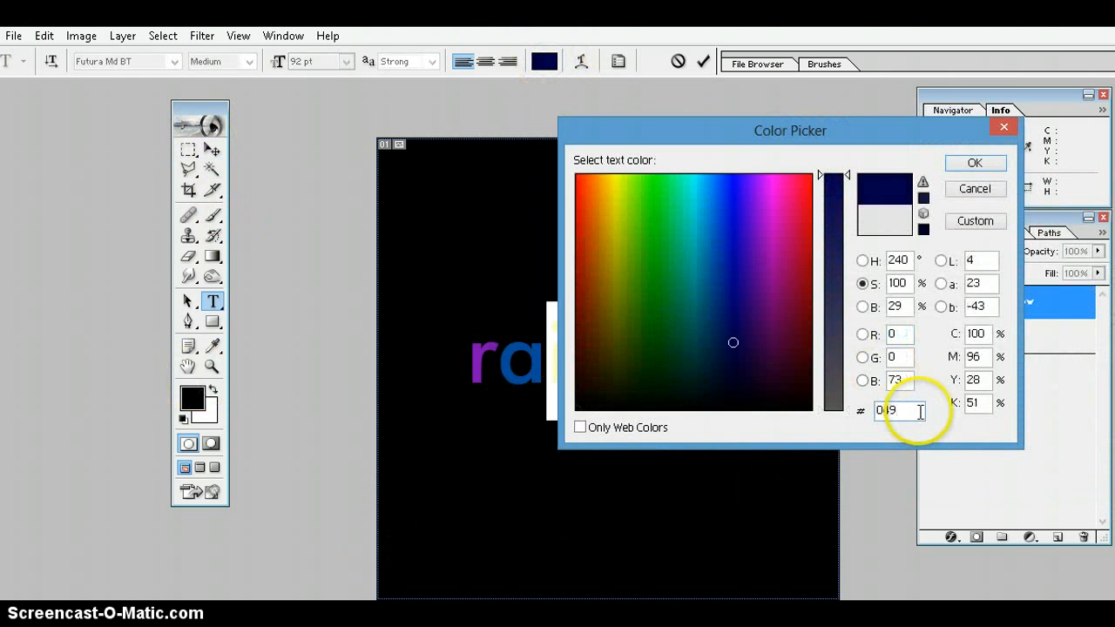
pyautogui.write('cb7')
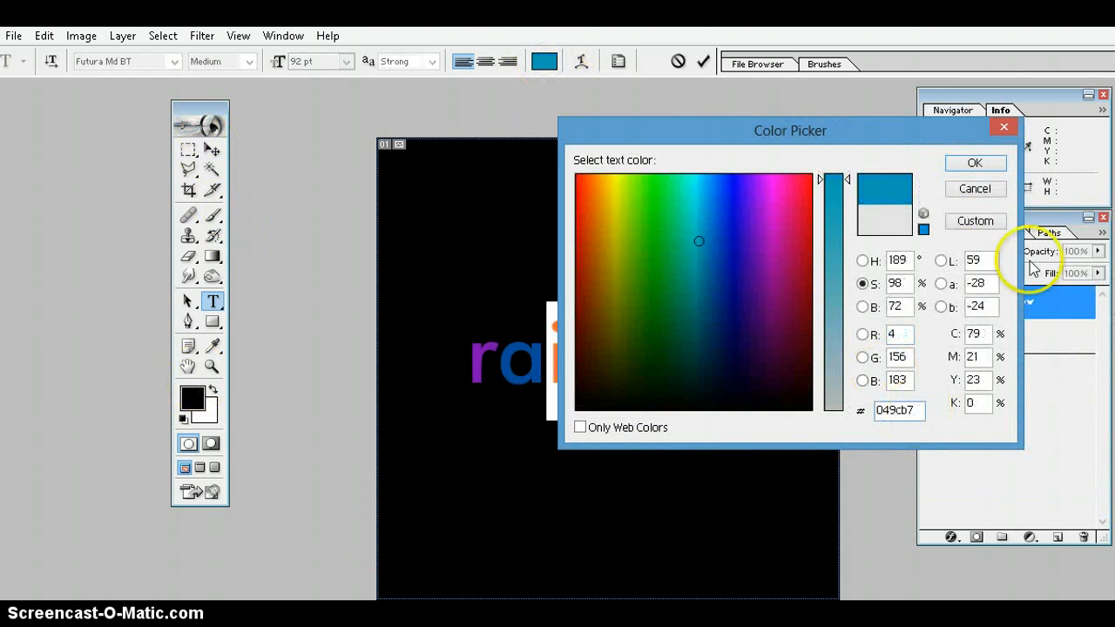
pyautogui.click(974, 163)
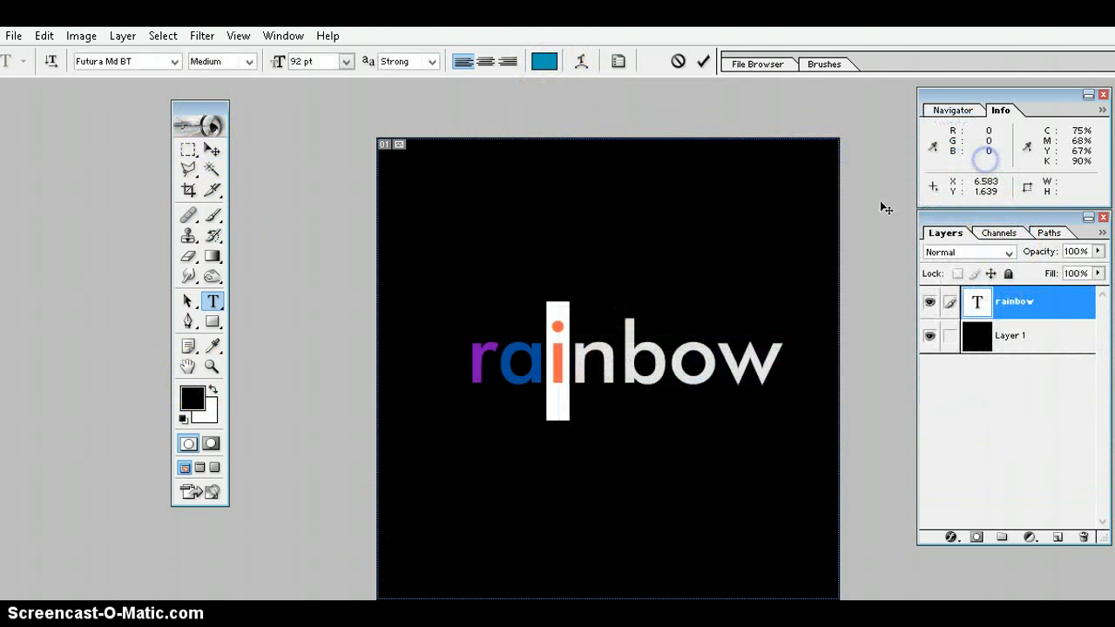
pyautogui.click(615, 365)
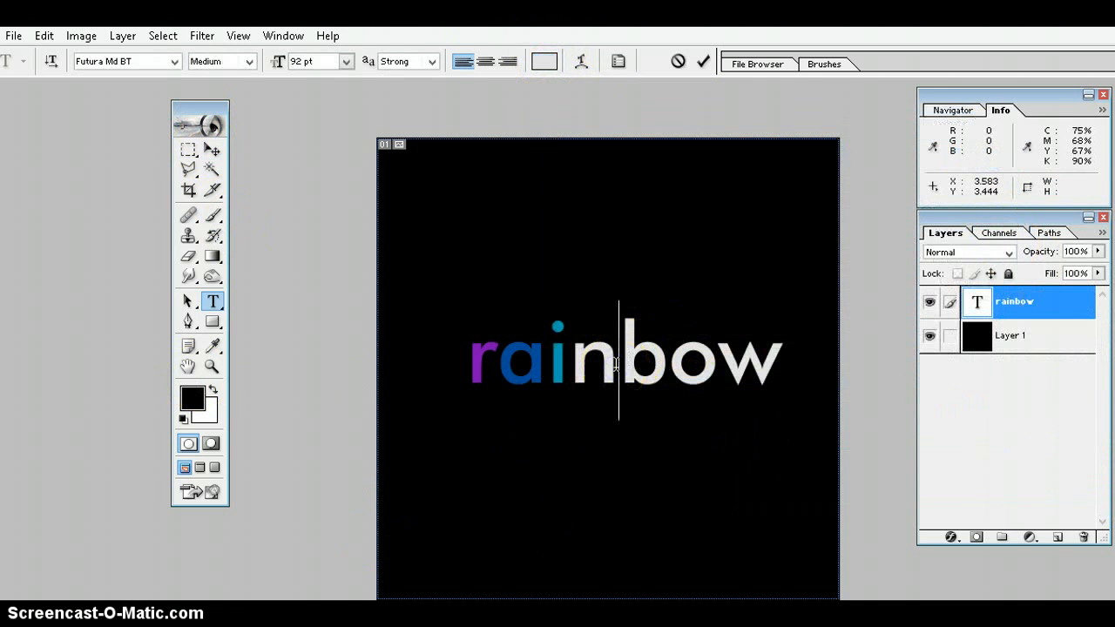
pyautogui.hotkey('shift', 'Left')
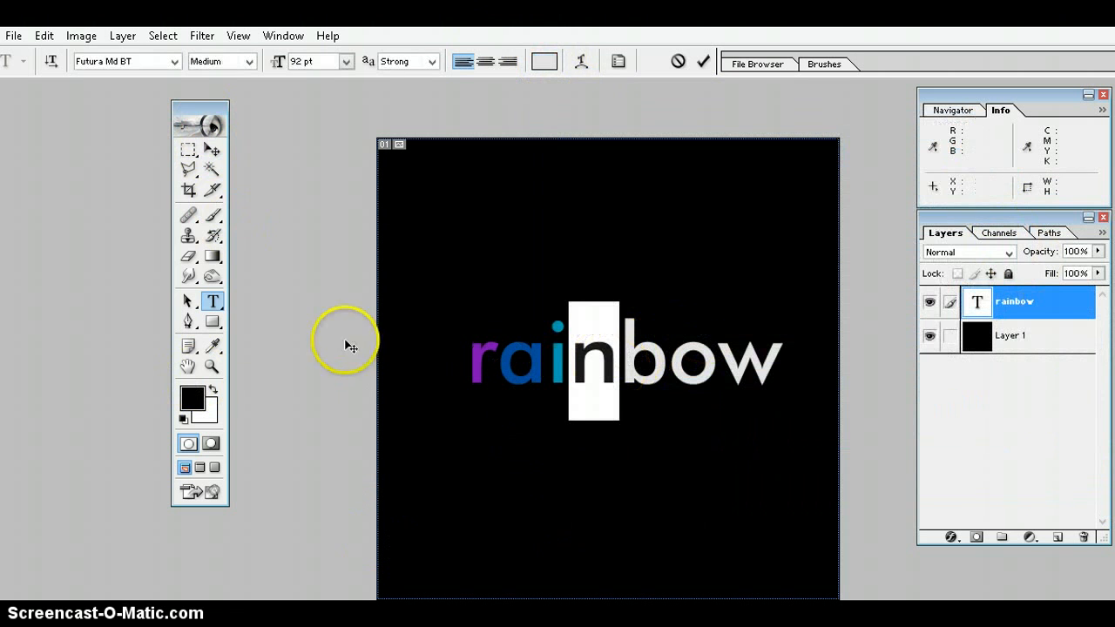
pyautogui.click(212, 149)
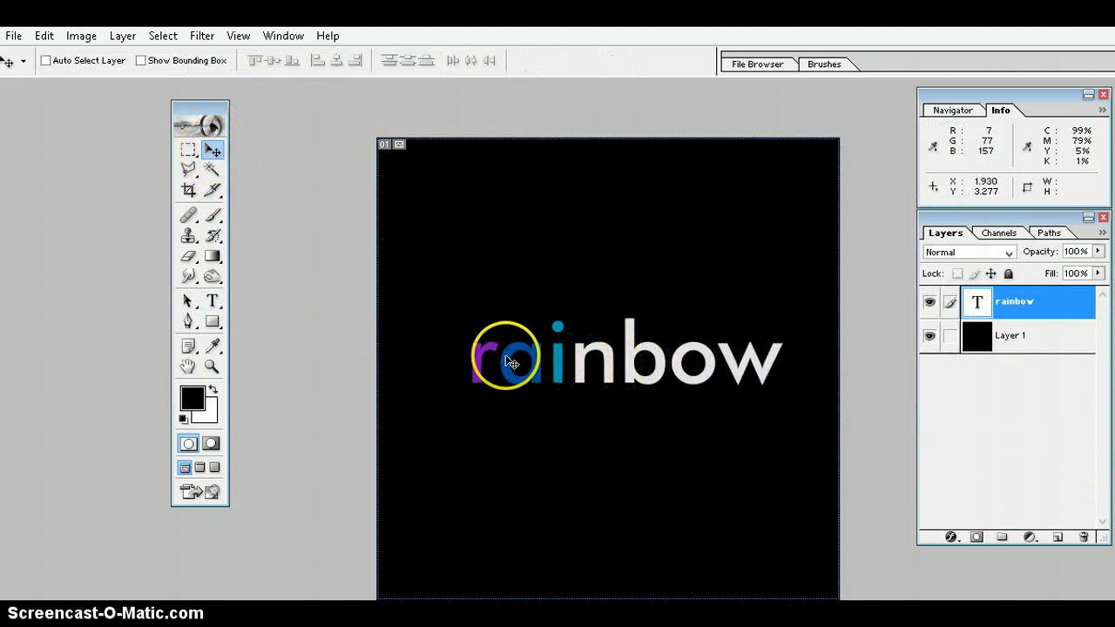
pyautogui.click(193, 401)
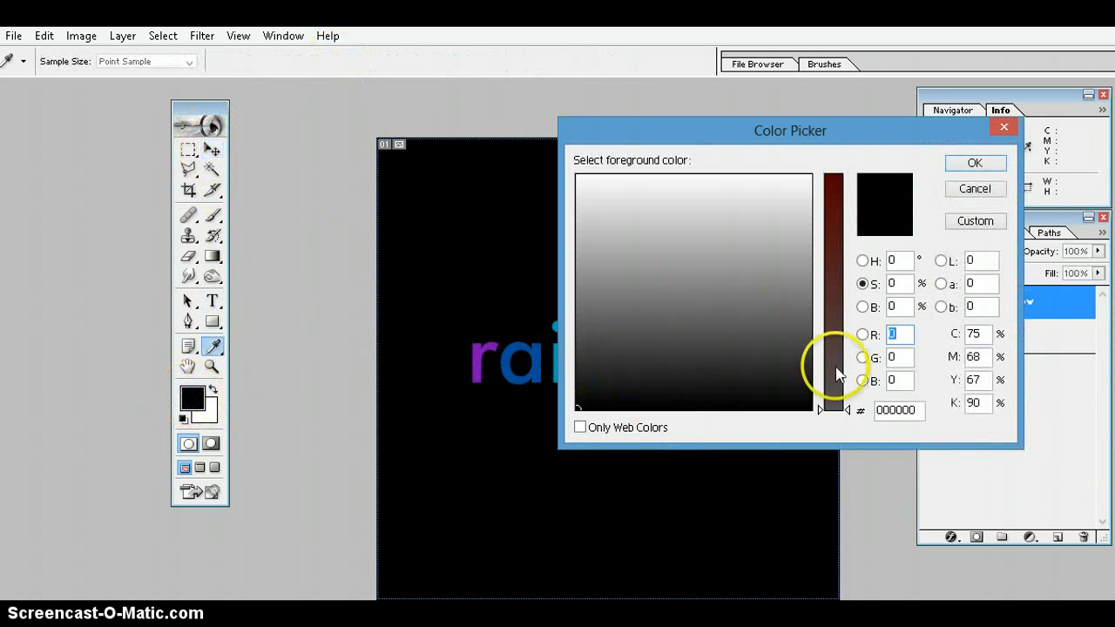
pyautogui.moveTo(836, 372); pyautogui.dragTo(828, 257)
pyautogui.click(707, 247)
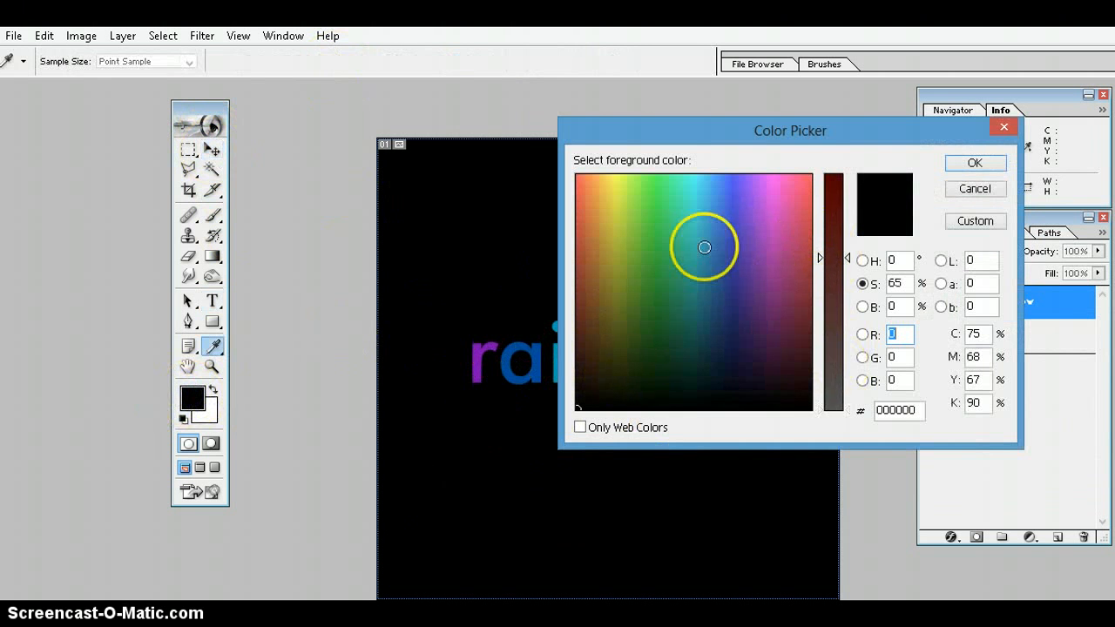
pyautogui.click(727, 248)
pyautogui.click(728, 214)
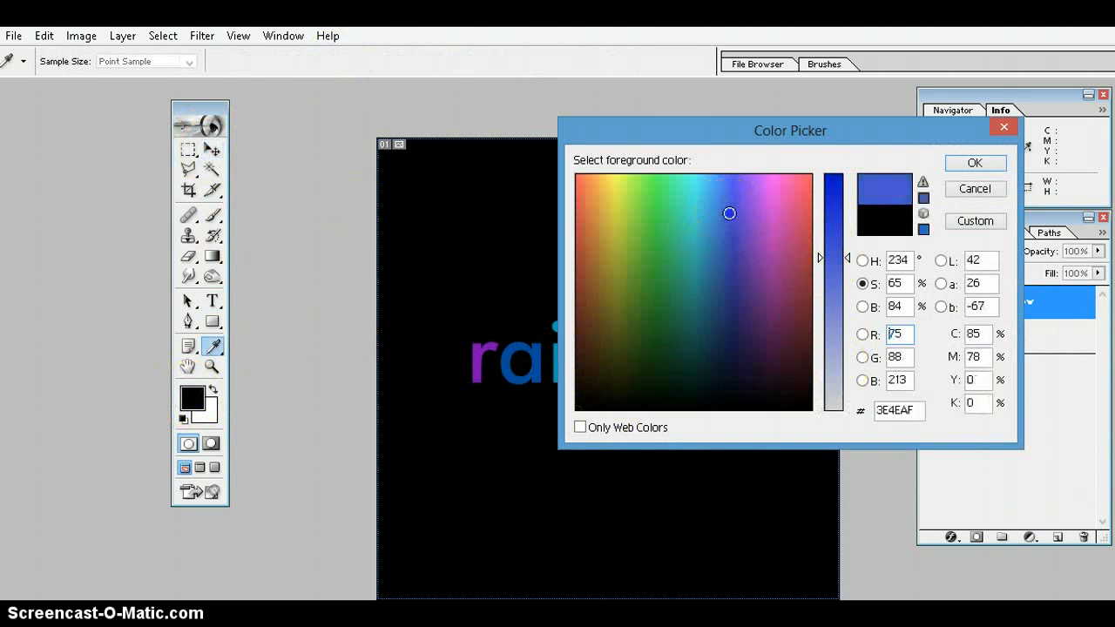
pyautogui.click(742, 340)
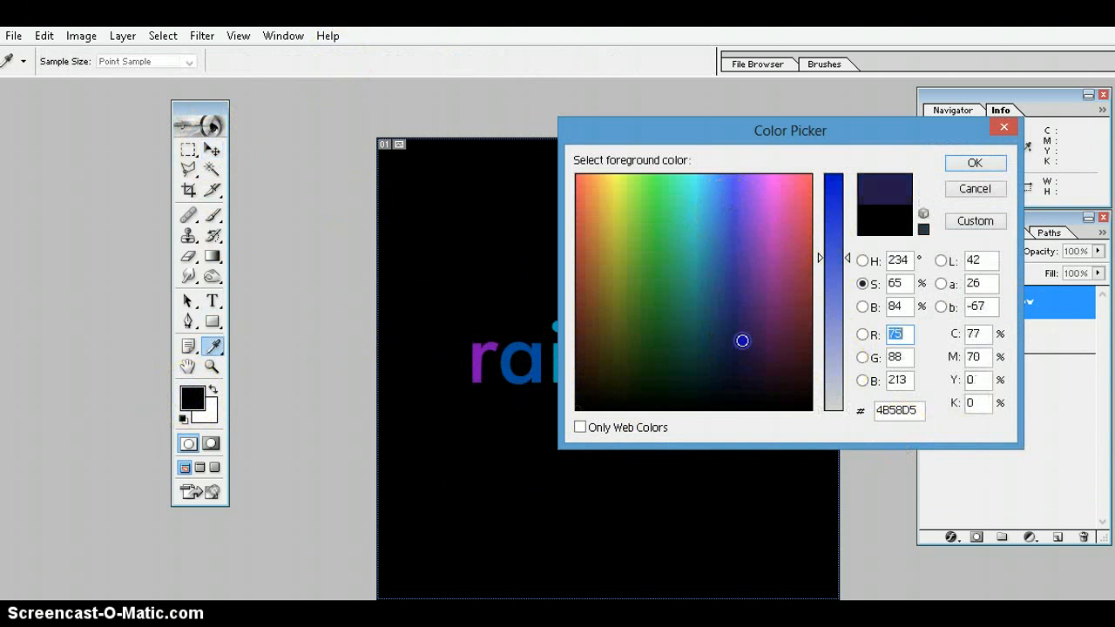
pyautogui.click(1000, 129)
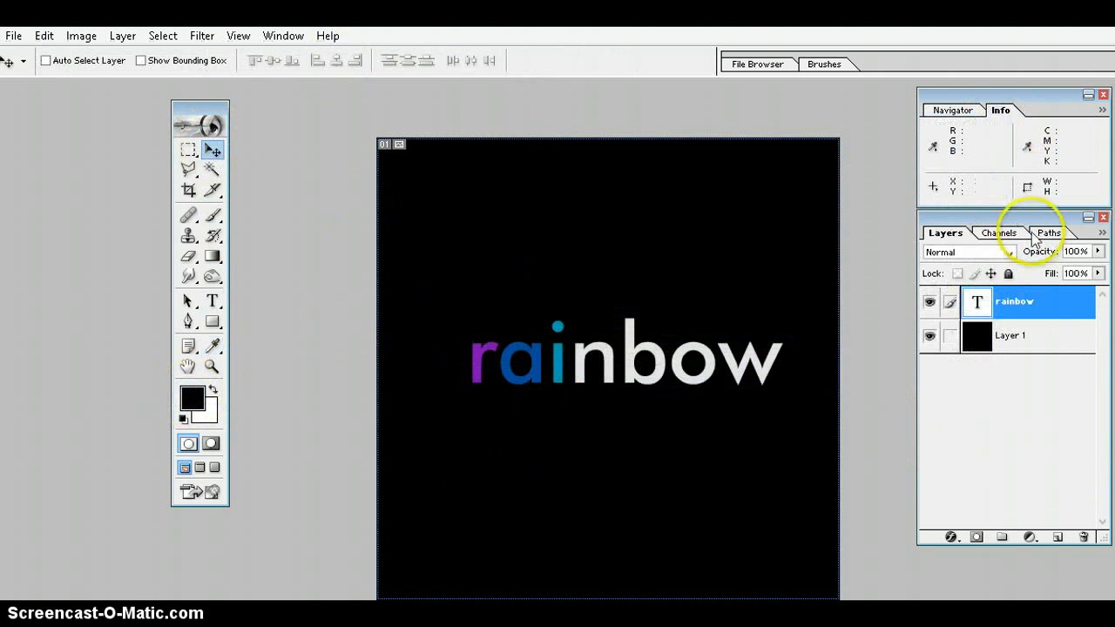
# Recolor the letter "n" of "rainbow" with the hex color 0992b and commit the text.
pyautogui.click(222, 304)
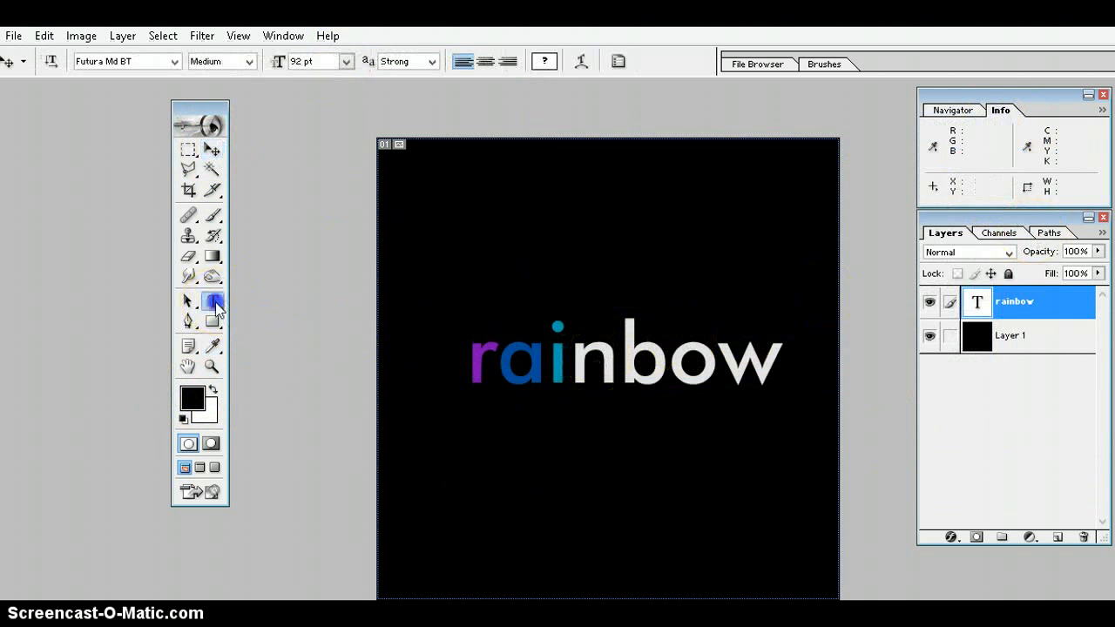
pyautogui.click(621, 366)
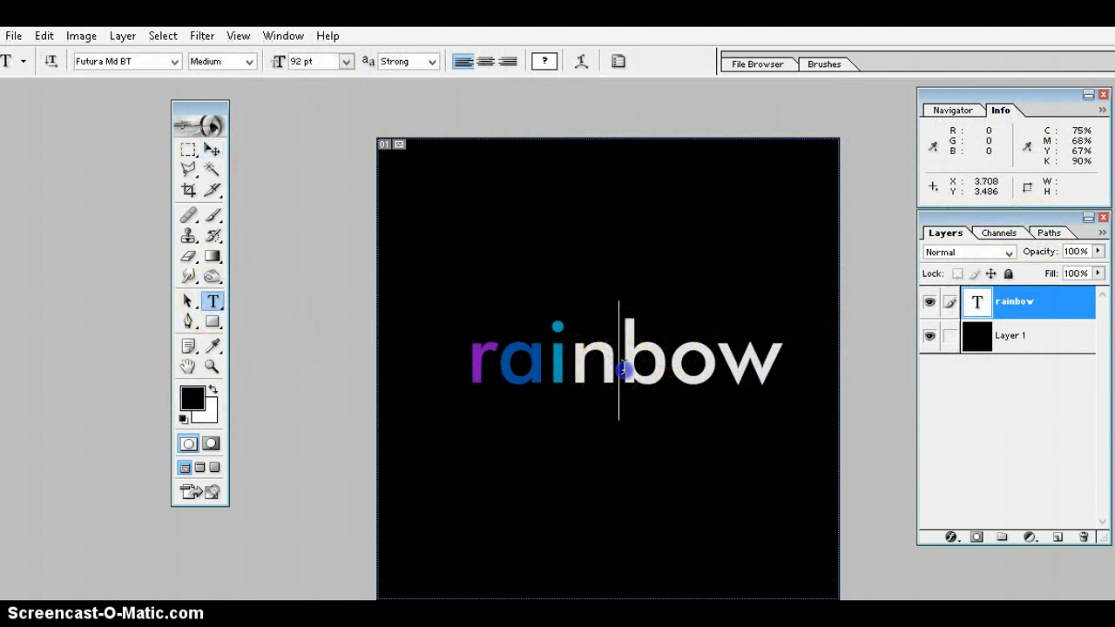
pyautogui.hotkey('shift', 'Left')
pyautogui.click(546, 58)
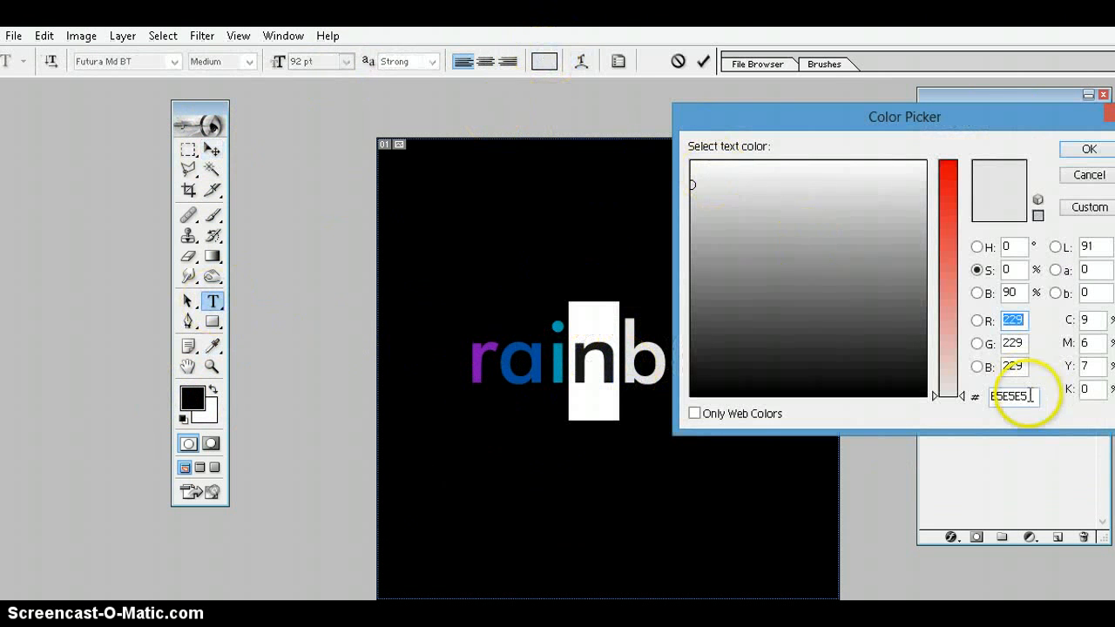
pyautogui.doubleClick(1026, 395)
pyautogui.write('099')
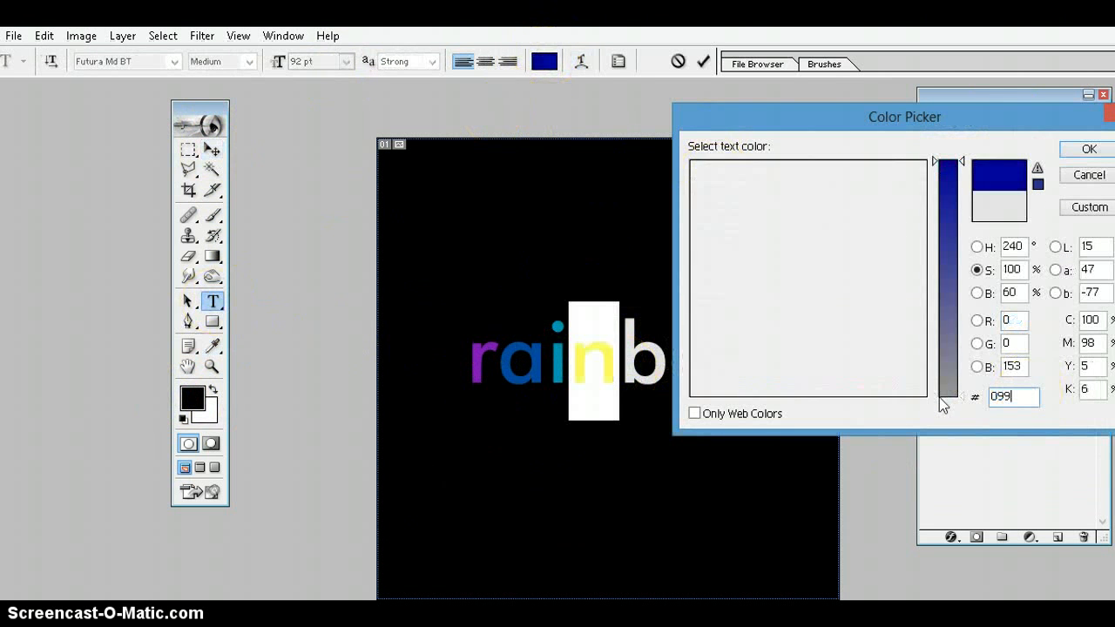
pyautogui.write('2b')
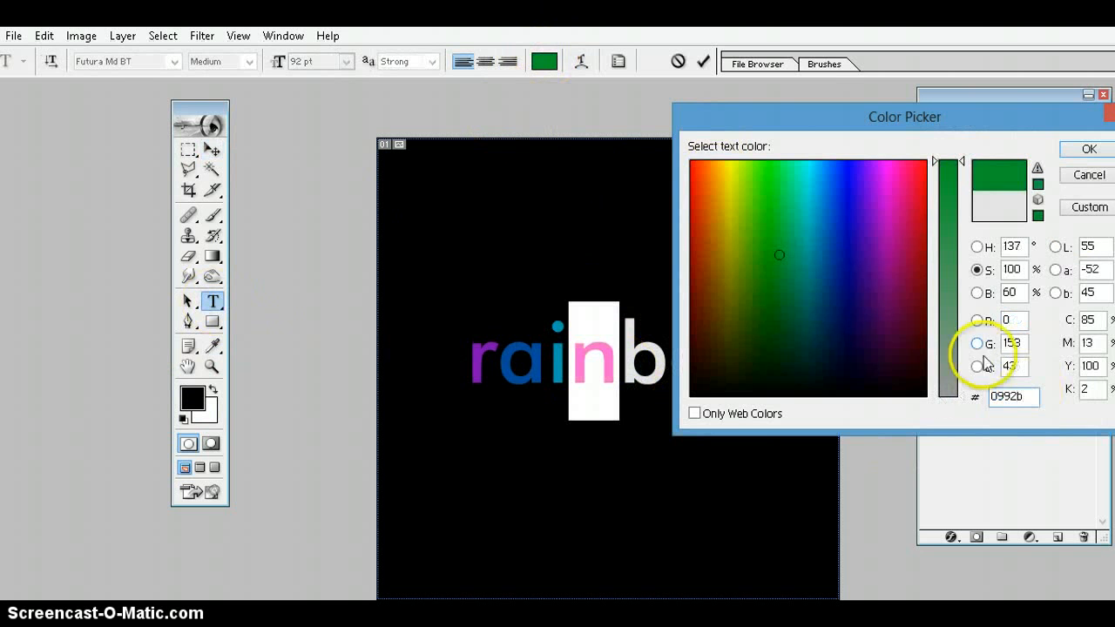
pyautogui.click(1086, 148)
pyautogui.click(1084, 152)
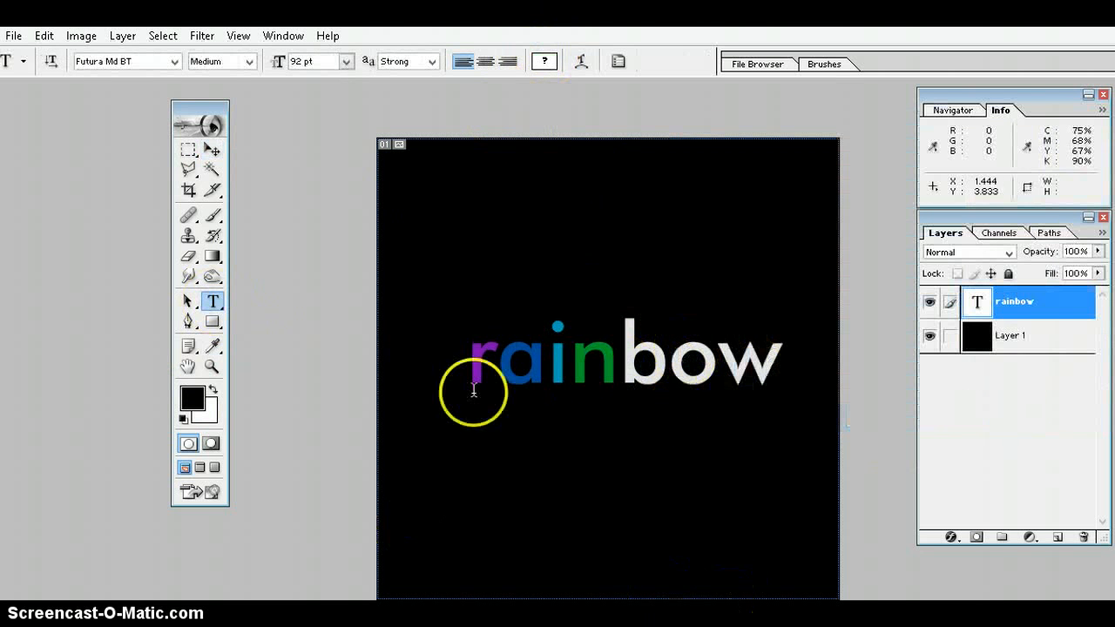
# Recolor the letter "b" of "rainbow" with the hex color 8c9f09.
pyautogui.click(668, 368)
pyautogui.moveTo(668, 367); pyautogui.dragTo(653, 365)
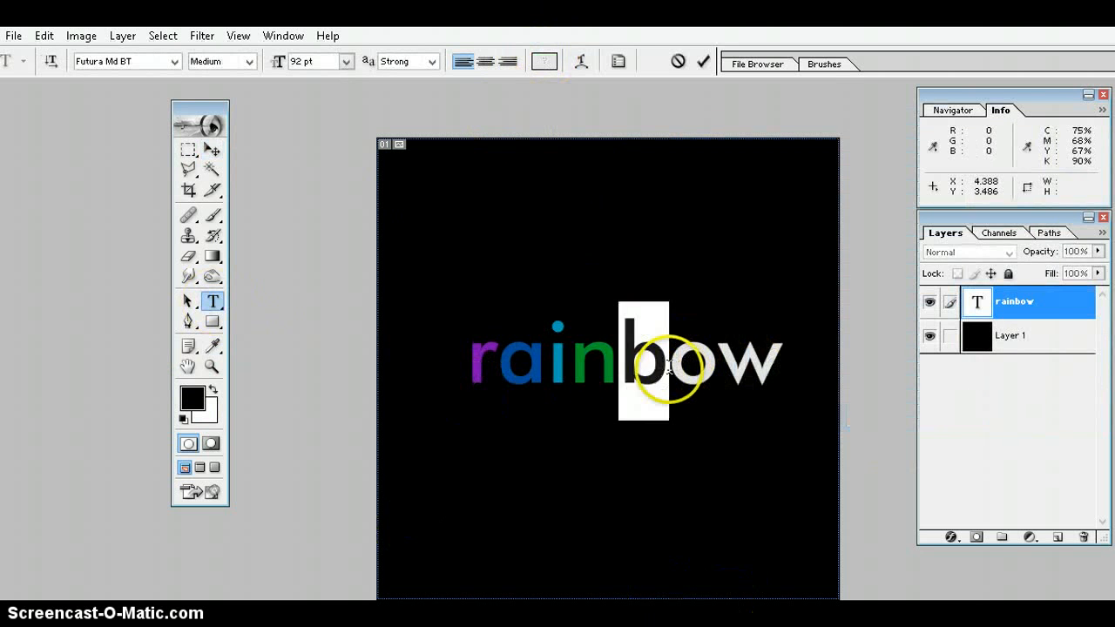
pyautogui.click(543, 63)
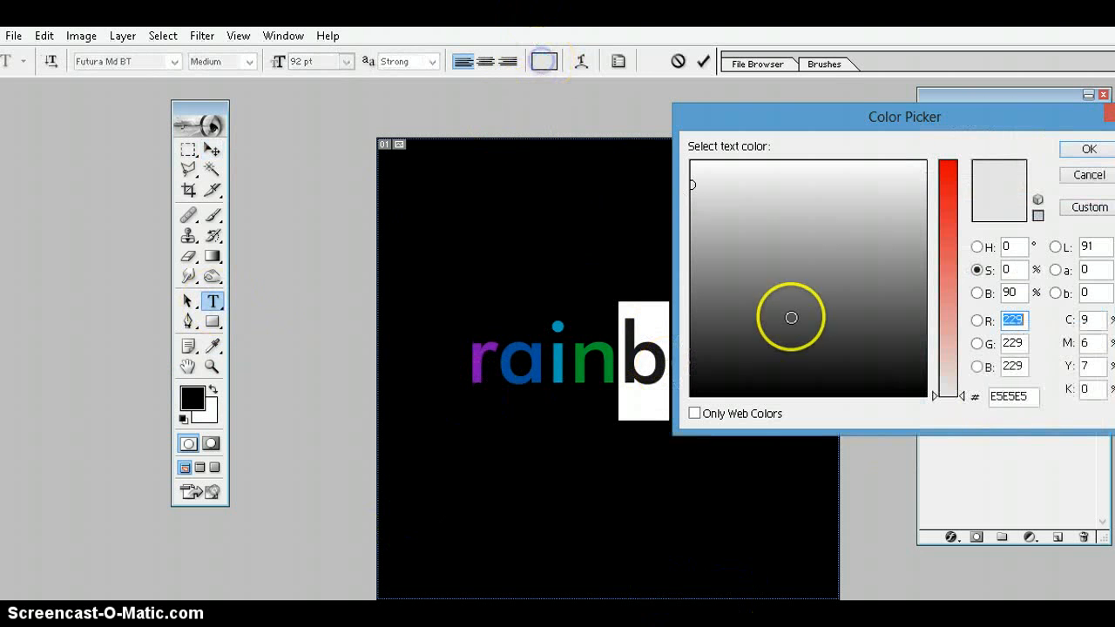
pyautogui.doubleClick(1014, 396)
pyautogui.write('00E5E5')
pyautogui.press('BackSpace')
pyautogui.press('BackSpace')
pyautogui.press('BackSpace')
pyautogui.press('BackSpace')
pyautogui.press('BackSpace')
pyautogui.press('BackSpace')
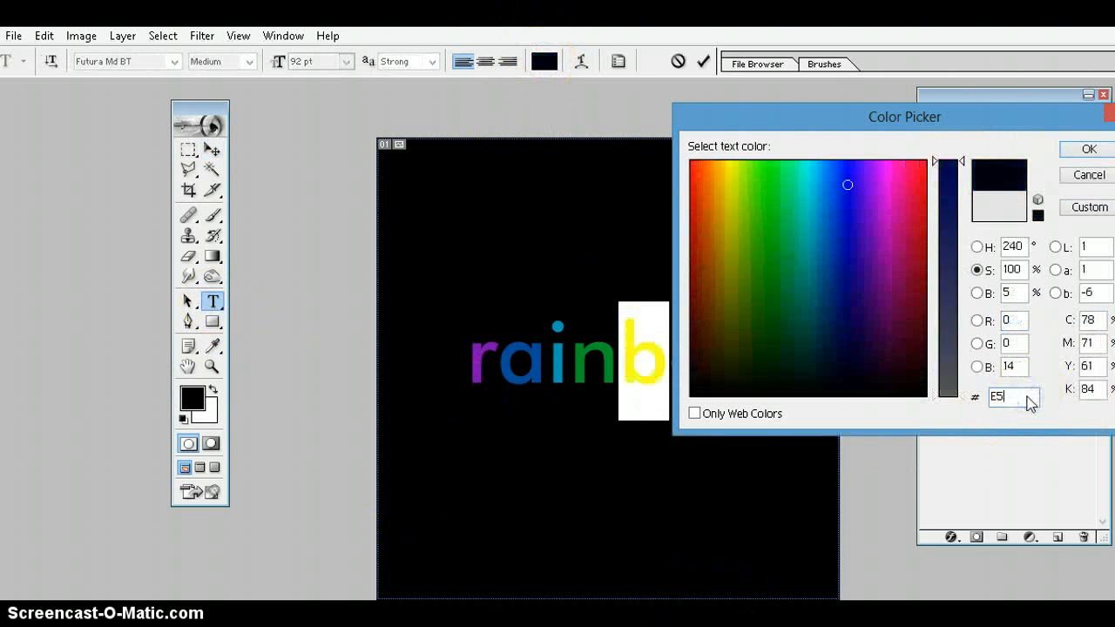
pyautogui.write('89')
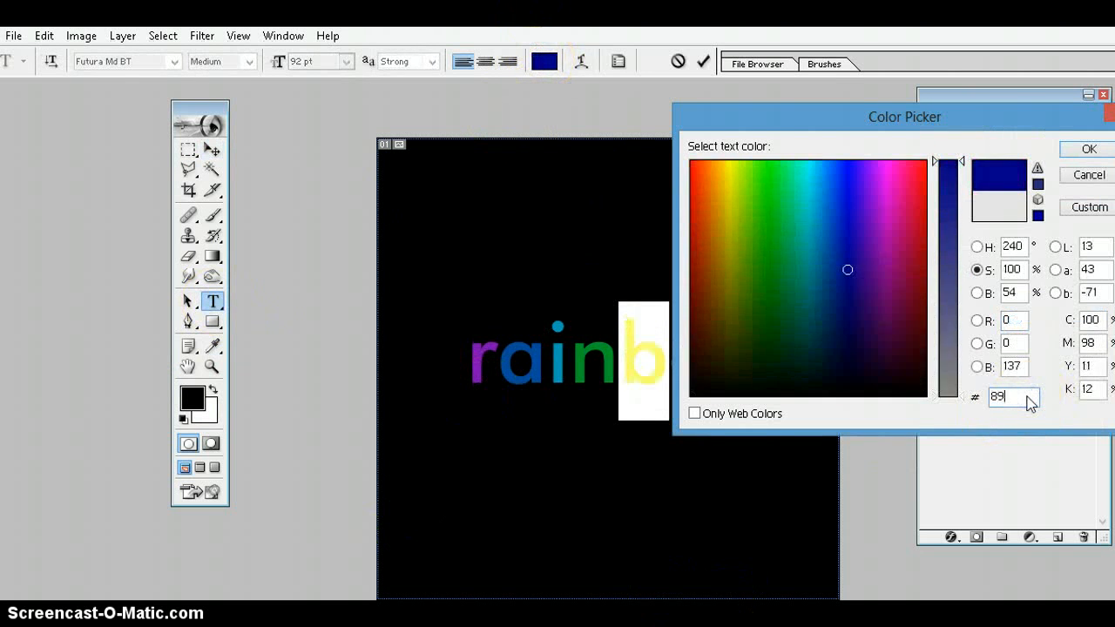
pyautogui.press('BackSpace')
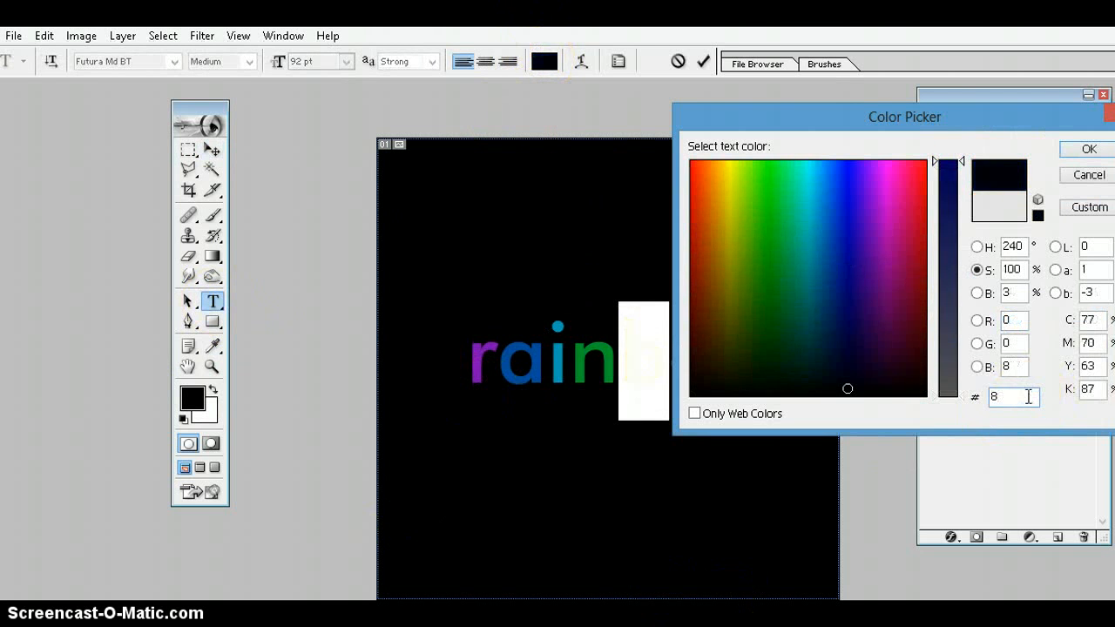
pyautogui.write('c9')
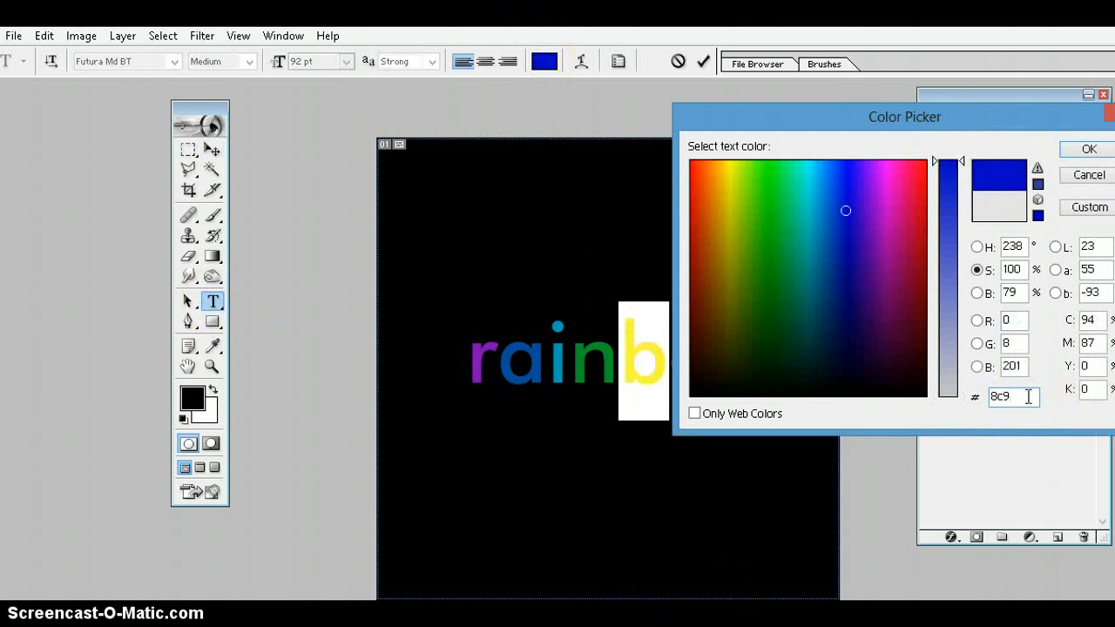
pyautogui.write('f09')
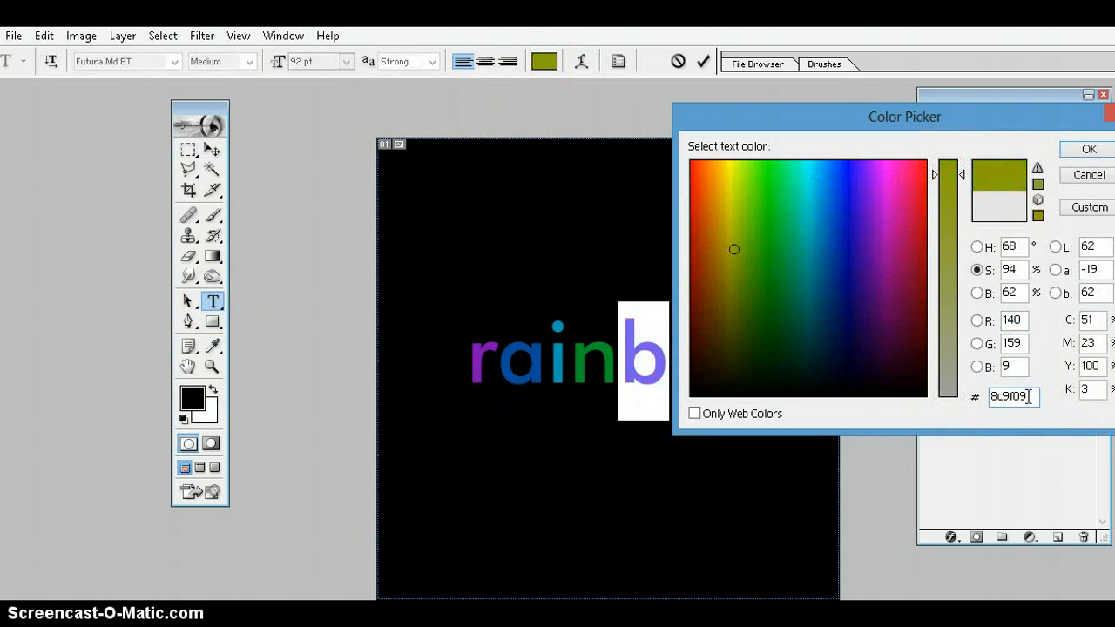
pyautogui.click(1087, 149)
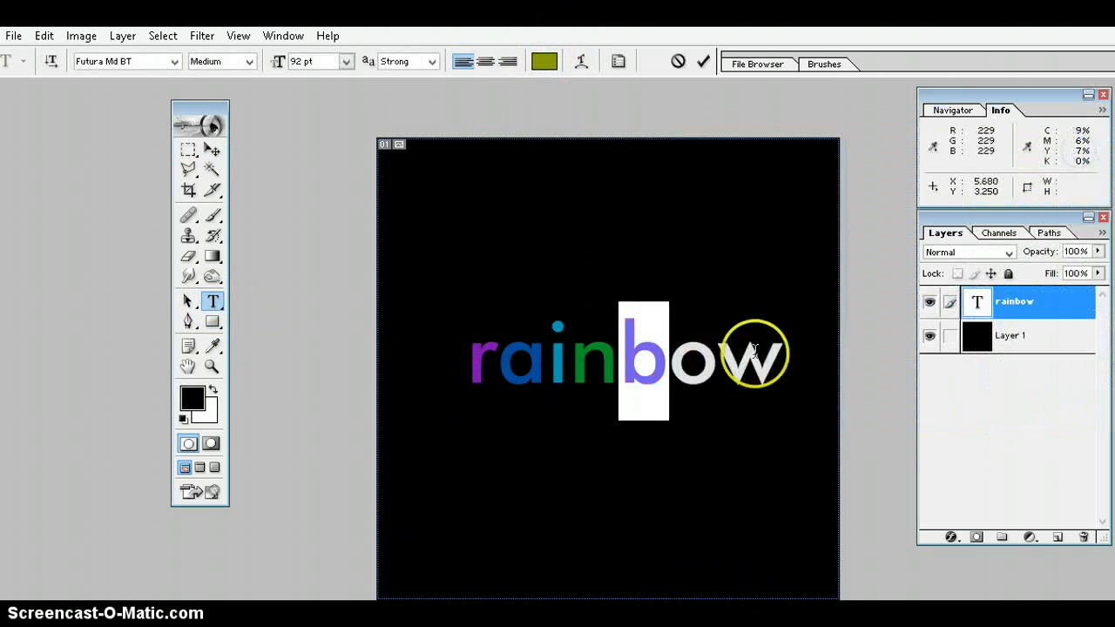
# Recolor the letter "o" of "rainbow" with the hex color a55405.
pyautogui.click(722, 361)
pyautogui.hotkey('shift', 'Left')
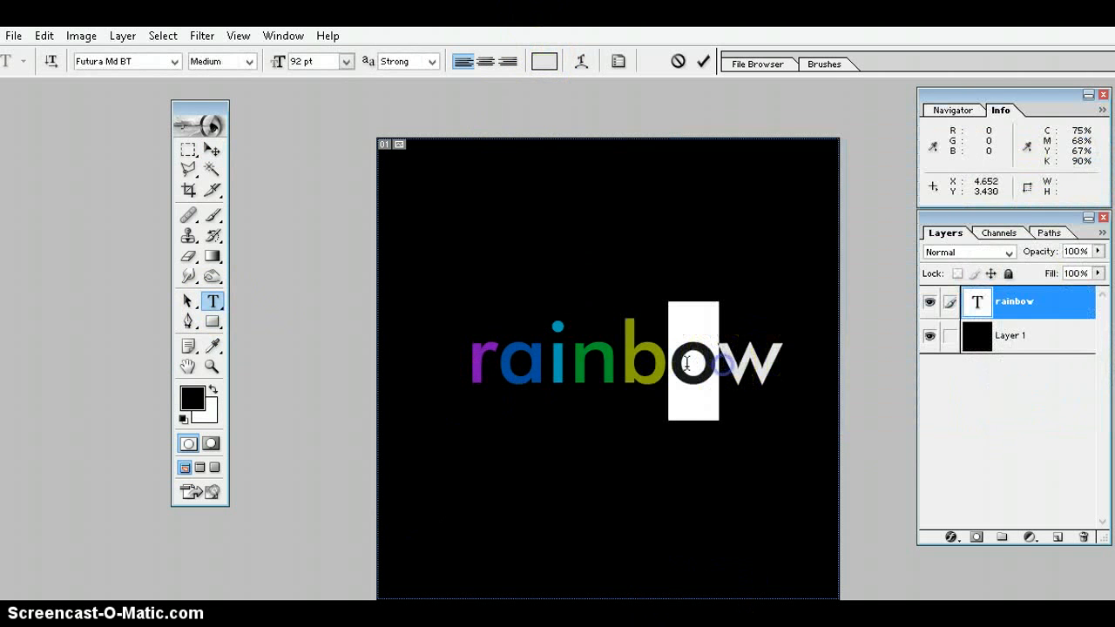
pyautogui.hotkey('ctrl', 'Return')
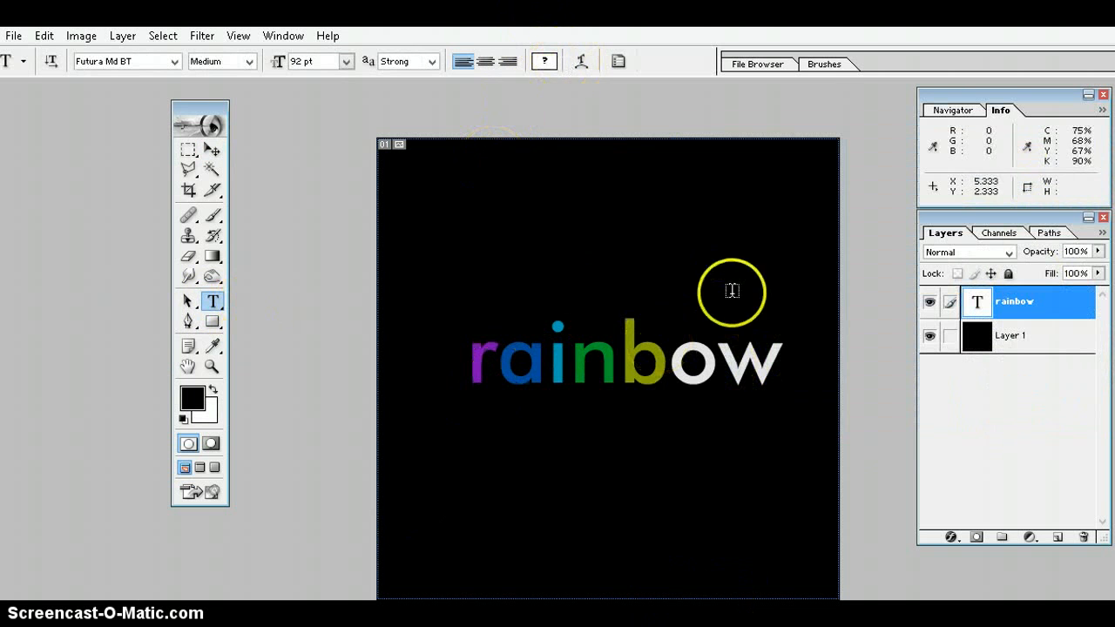
pyautogui.moveTo(711, 373); pyautogui.dragTo(680, 373)
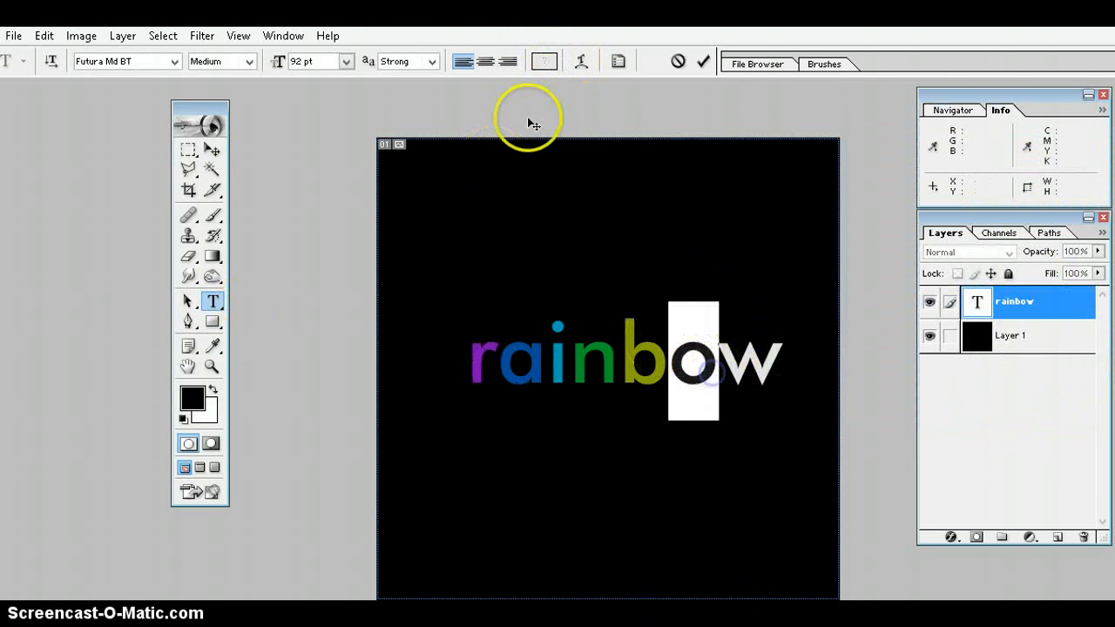
pyautogui.click(543, 61)
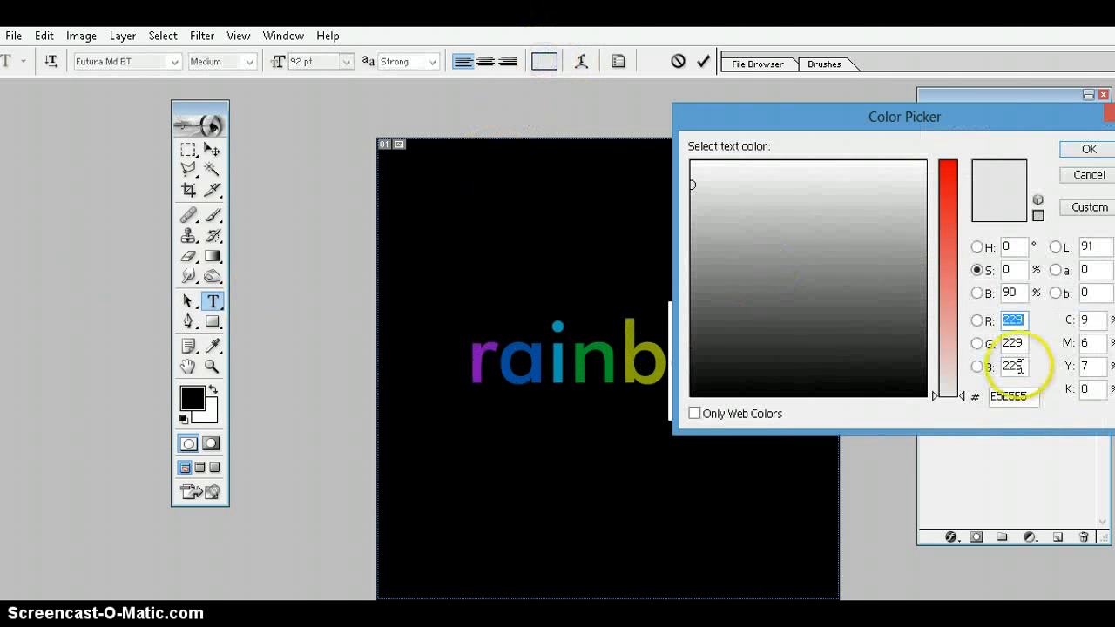
pyautogui.click(1025, 395)
pyautogui.press('BackSpace')
pyautogui.press('BackSpace')
pyautogui.press('BackSpace')
pyautogui.press('BackSpace')
pyautogui.press('BackSpace')
pyautogui.press('BackSpace')
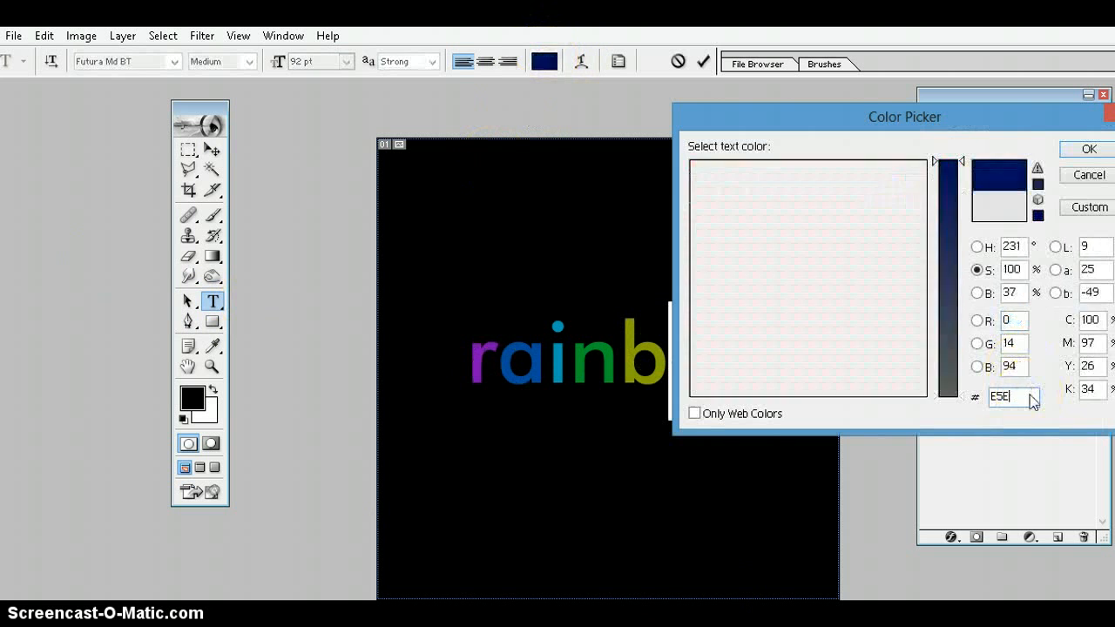
pyautogui.write('a')
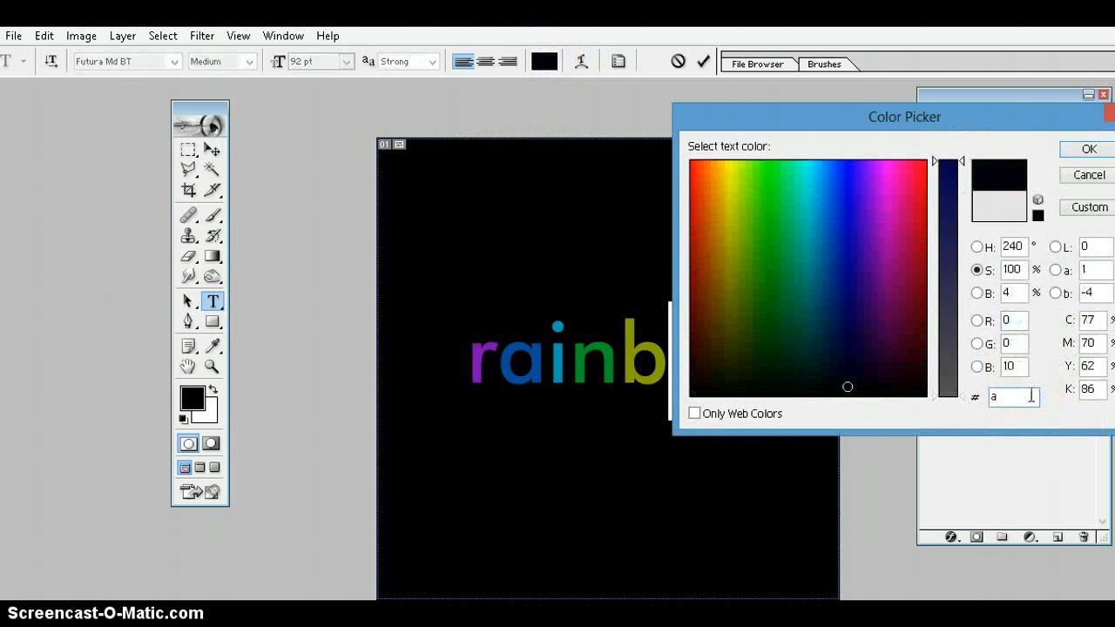
pyautogui.write('55405')
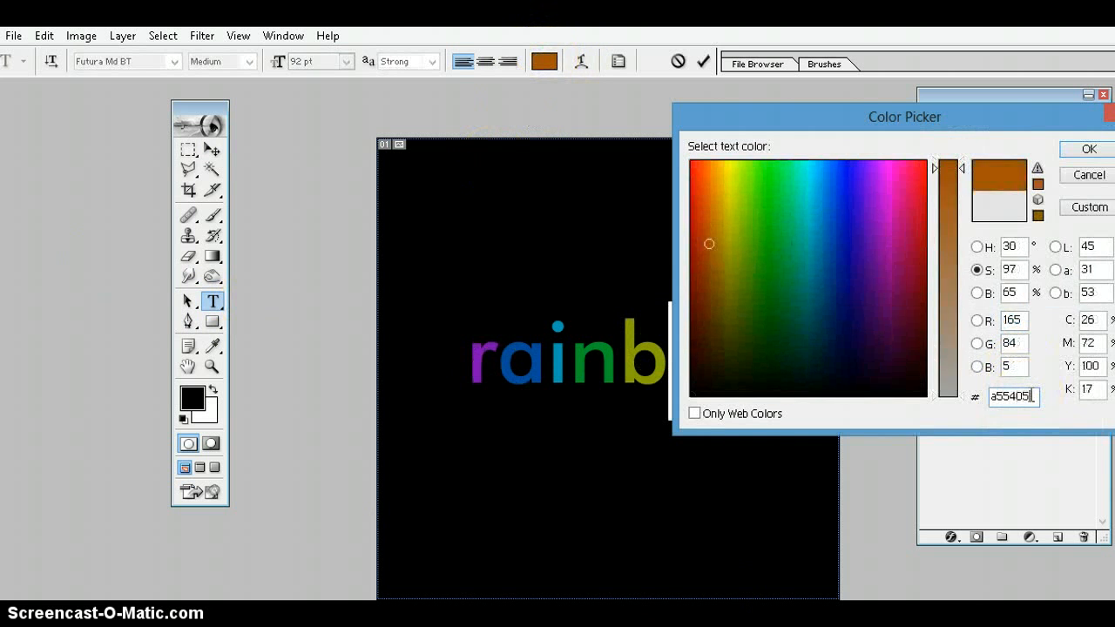
pyautogui.press('Return')
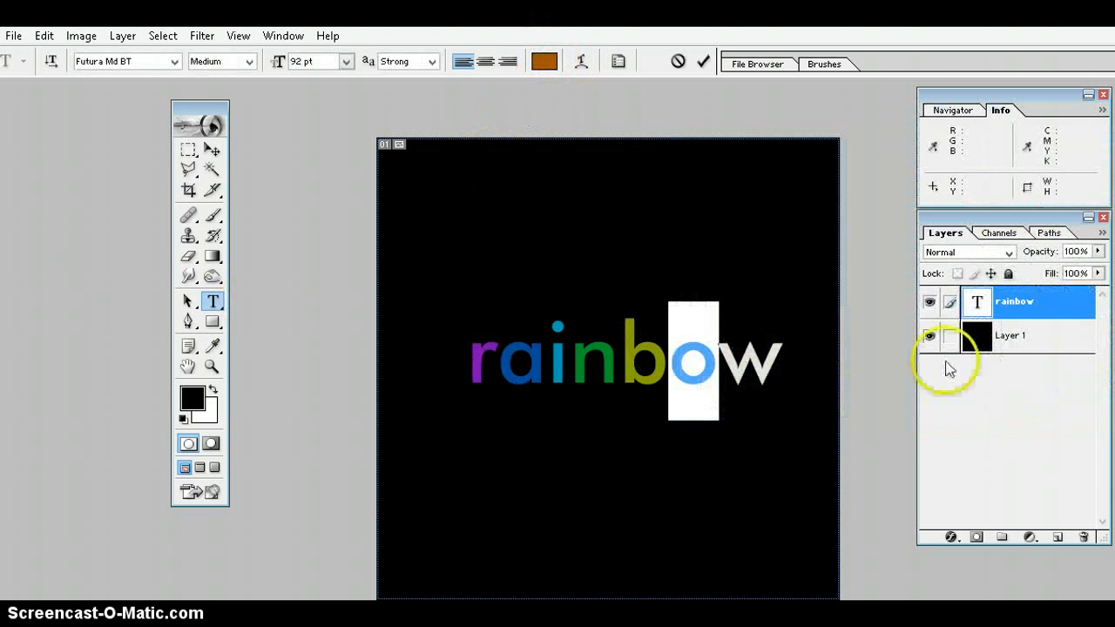
# Recolor the letter "w" of "rainbow" with the hex color 9f0929.
pyautogui.click(742, 374)
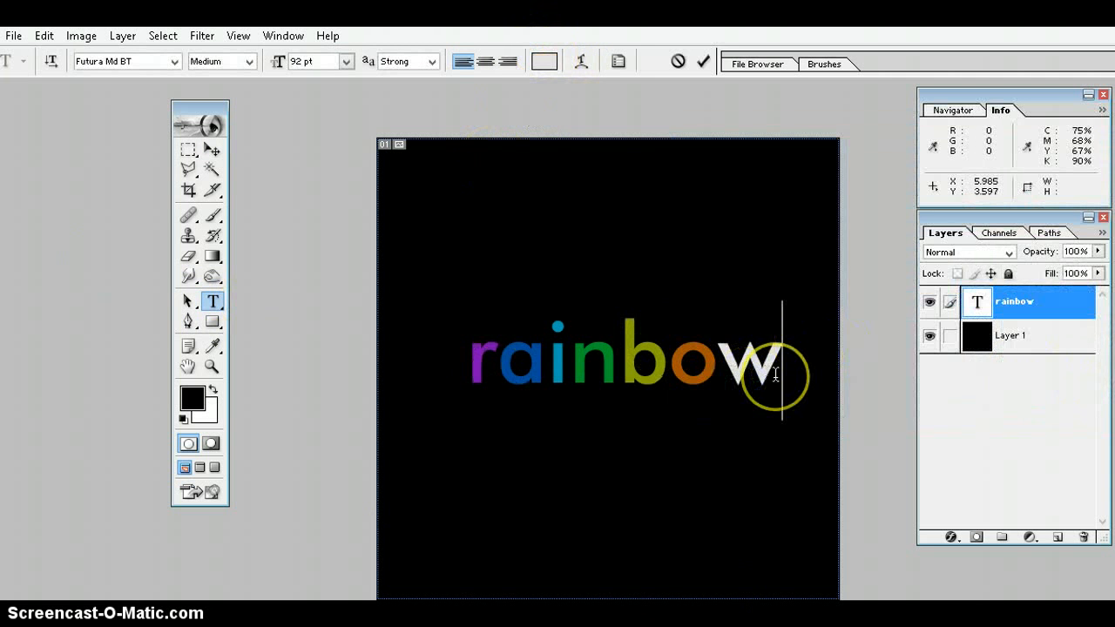
pyautogui.hotkey('shift', 'Left')
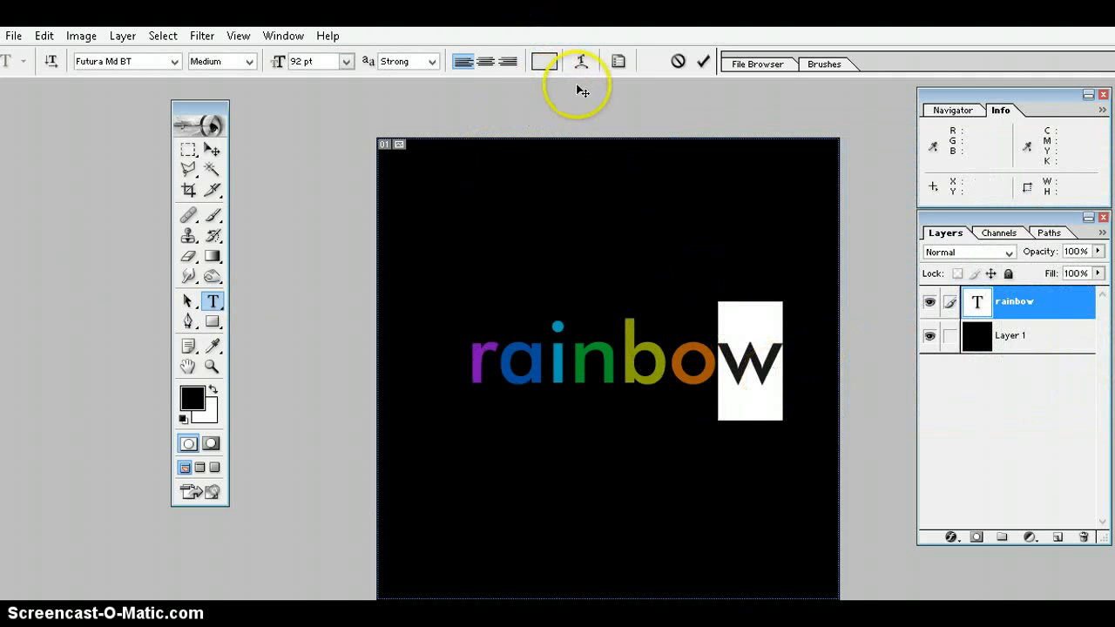
pyautogui.click(544, 60)
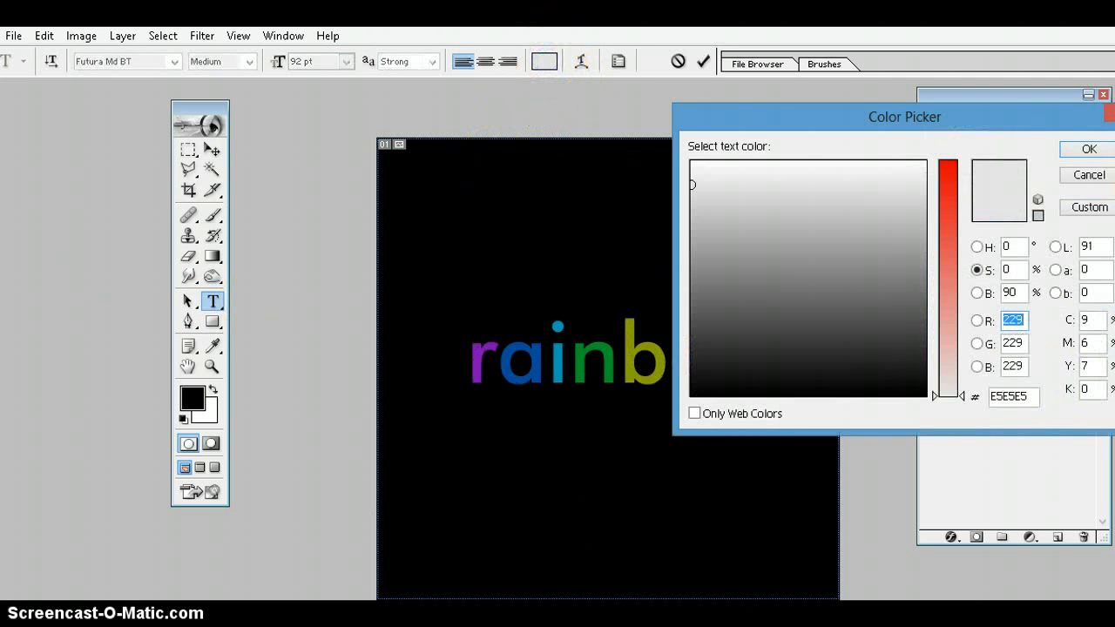
pyautogui.press('Return')
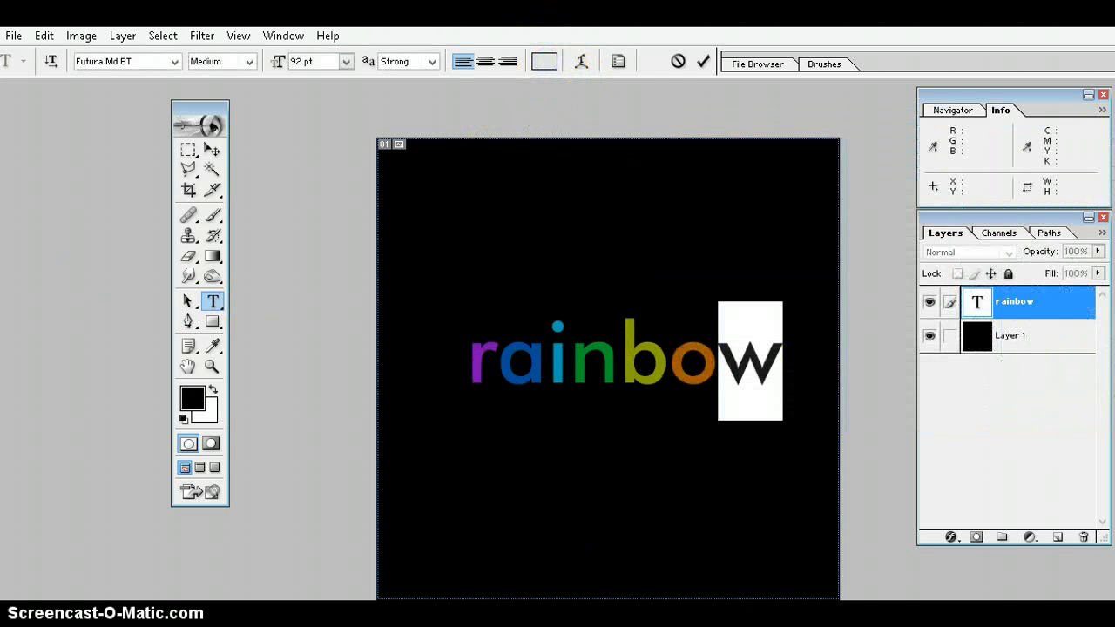
pyautogui.click(544, 61)
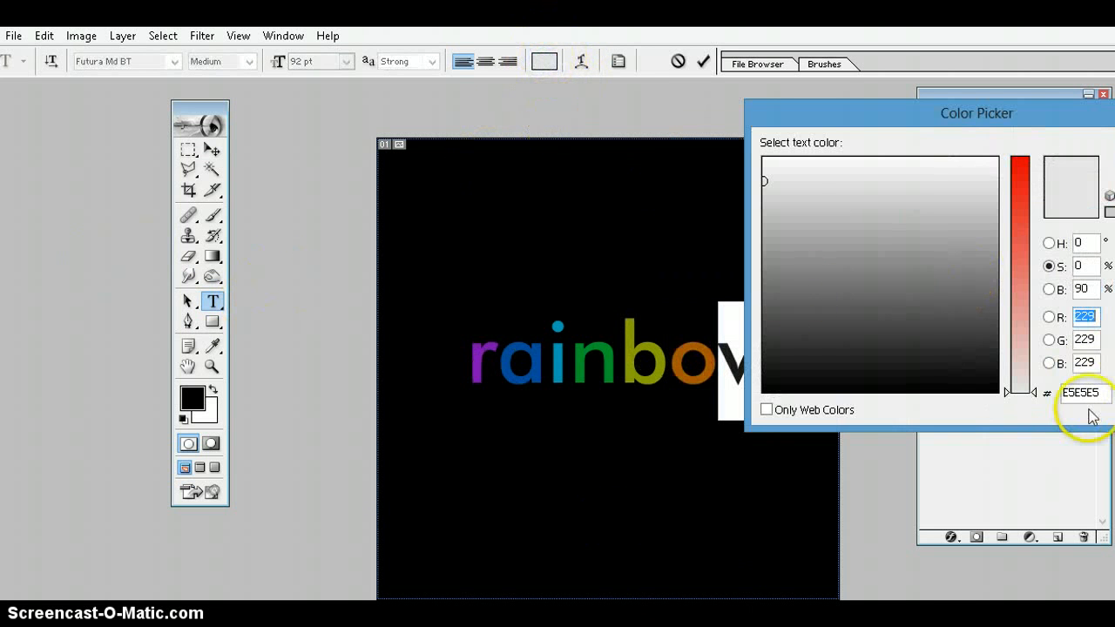
pyautogui.moveTo(966, 112); pyautogui.dragTo(746, 150)
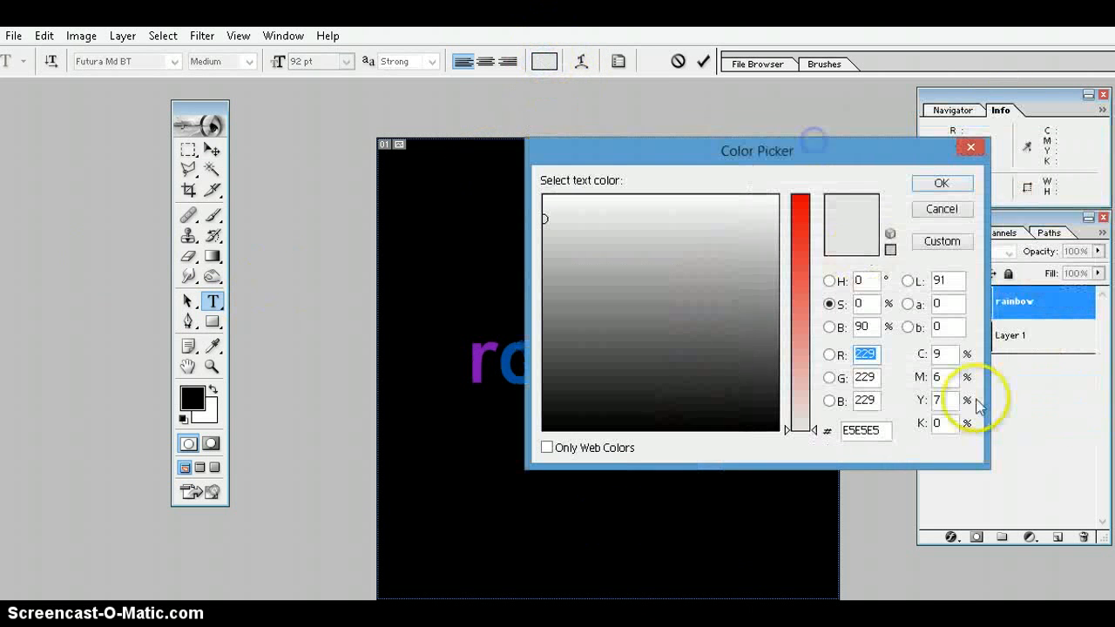
pyautogui.click(885, 428)
pyautogui.press('BackSpace')
pyautogui.press('BackSpace')
pyautogui.press('BackSpace')
pyautogui.press('BackSpace')
pyautogui.press('BackSpace')
pyautogui.press('BackSpace')
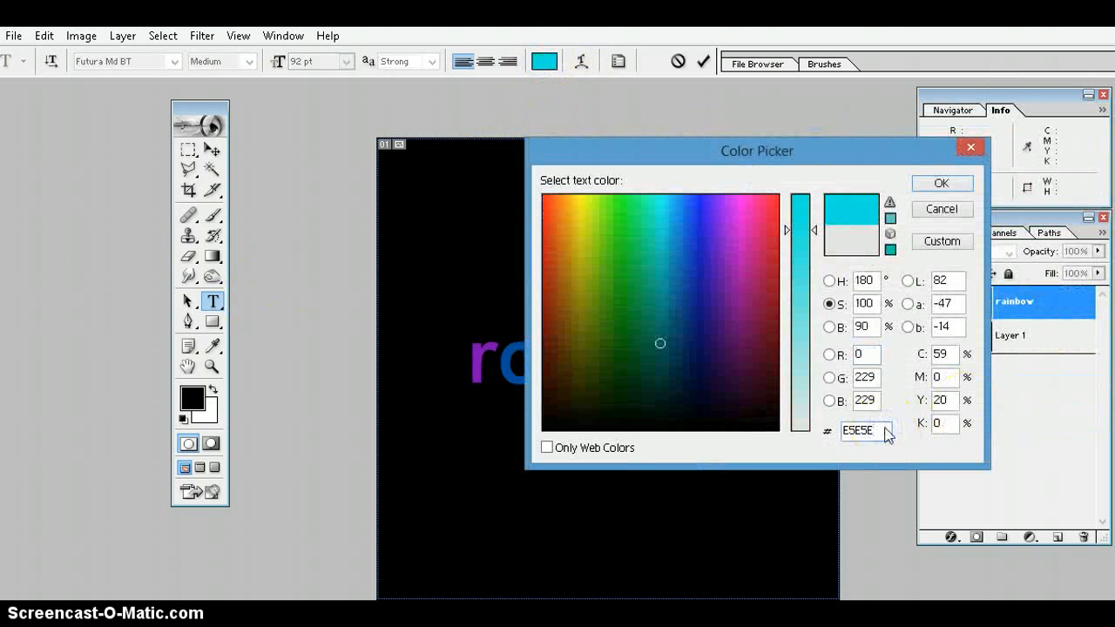
pyautogui.write('9f')
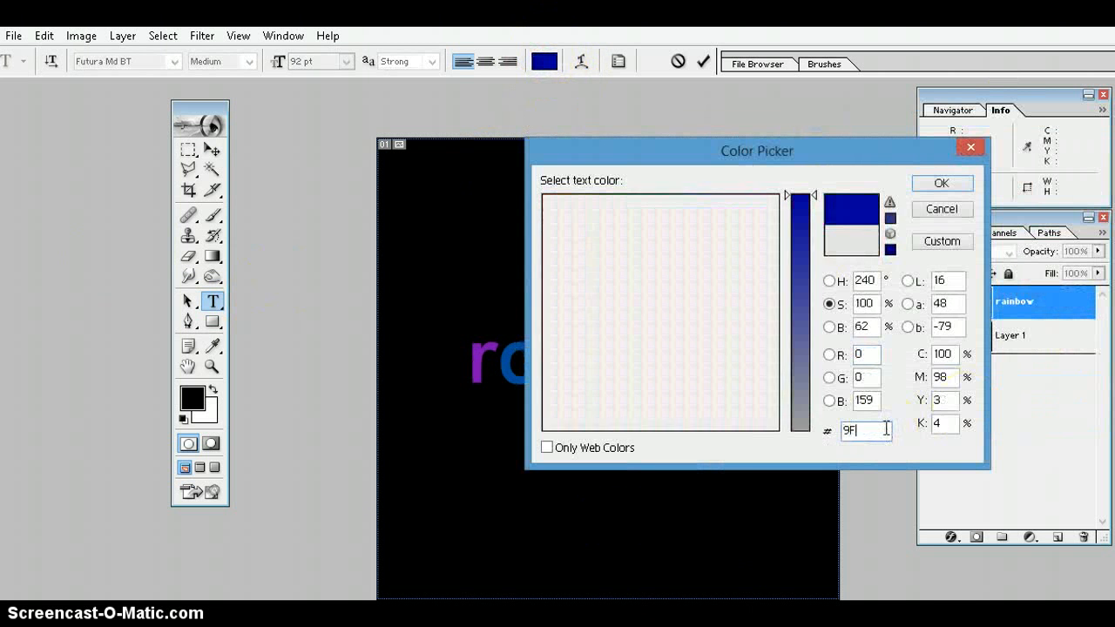
pyautogui.press('BackSpace')
pyautogui.write('f0')
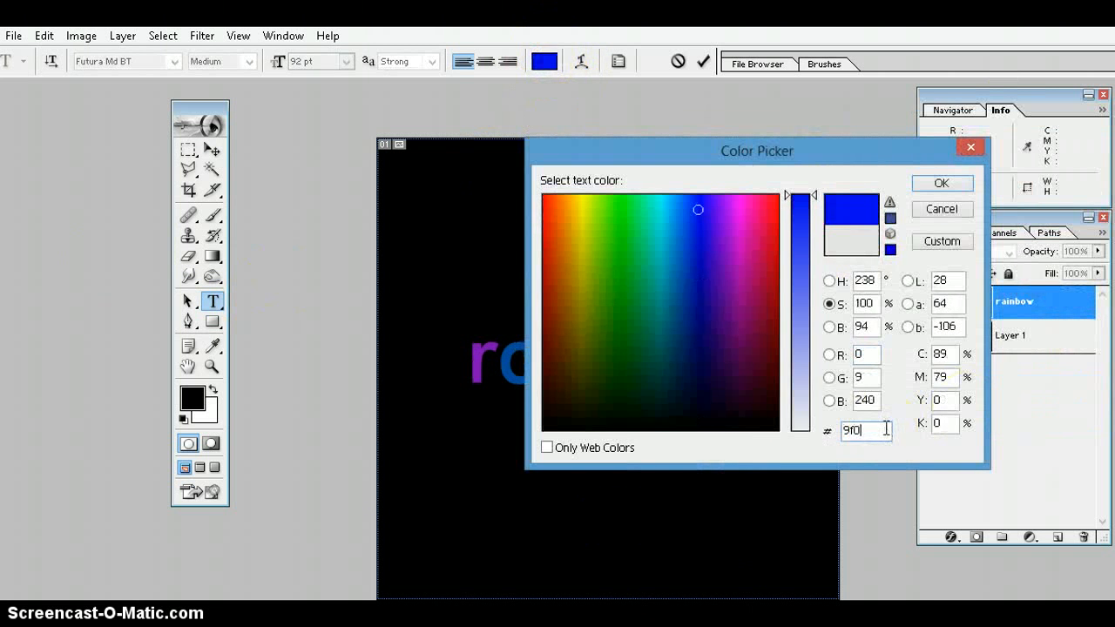
pyautogui.write('929')
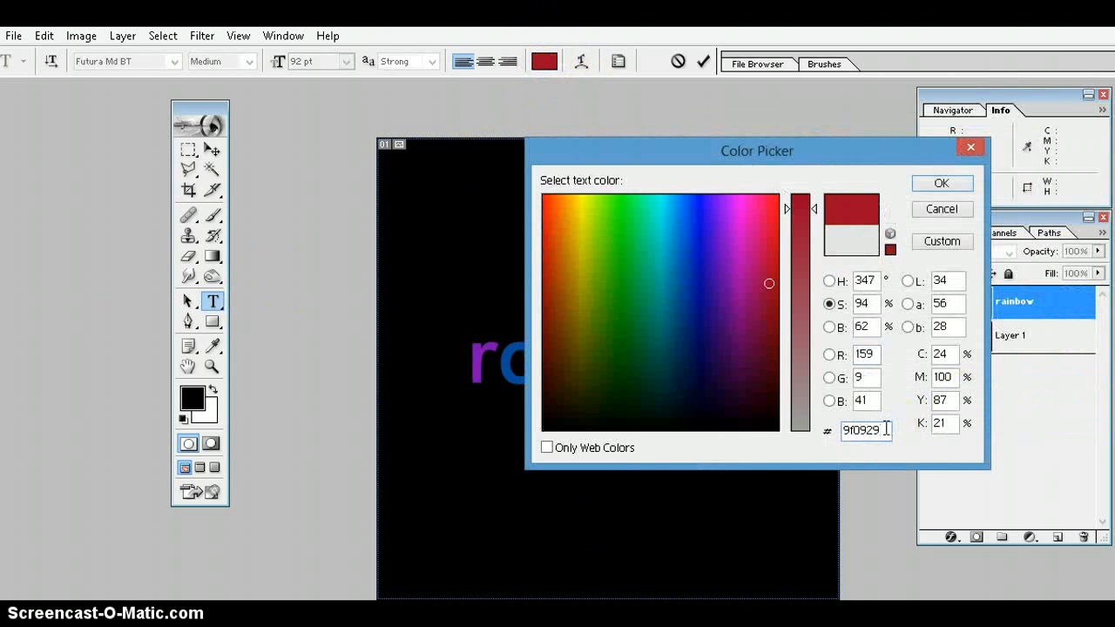
pyautogui.click(934, 180)
pyautogui.click(660, 383)
pyautogui.click(757, 372)
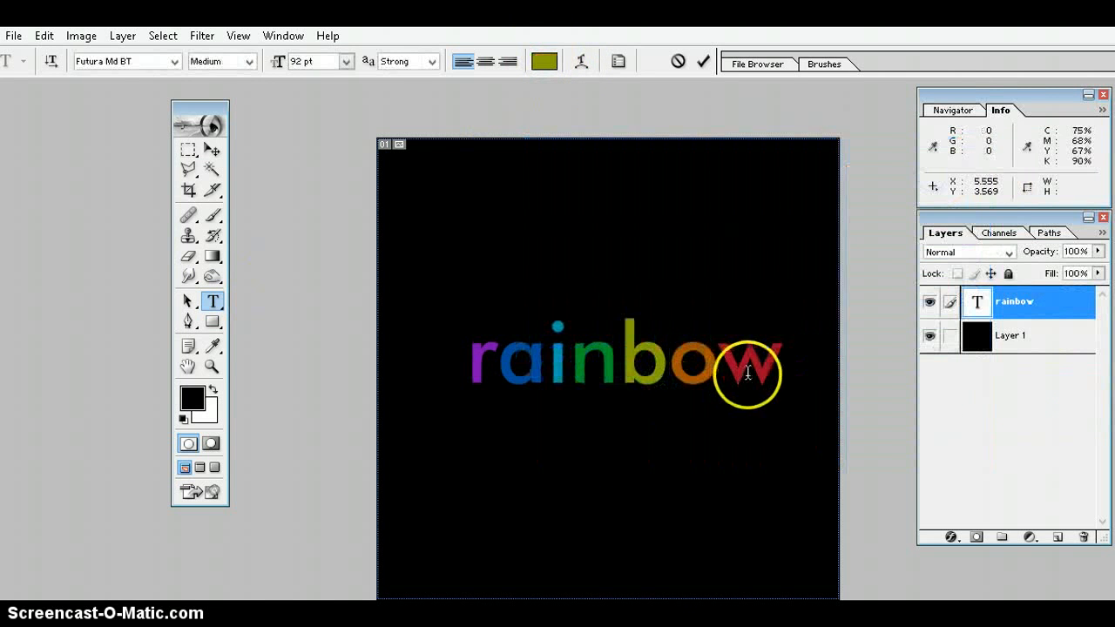
# Move the word "rainbow" slightly up and to the left with the Move tool to center it on the canvas.
pyautogui.click(212, 149)
pyautogui.click(751, 369)
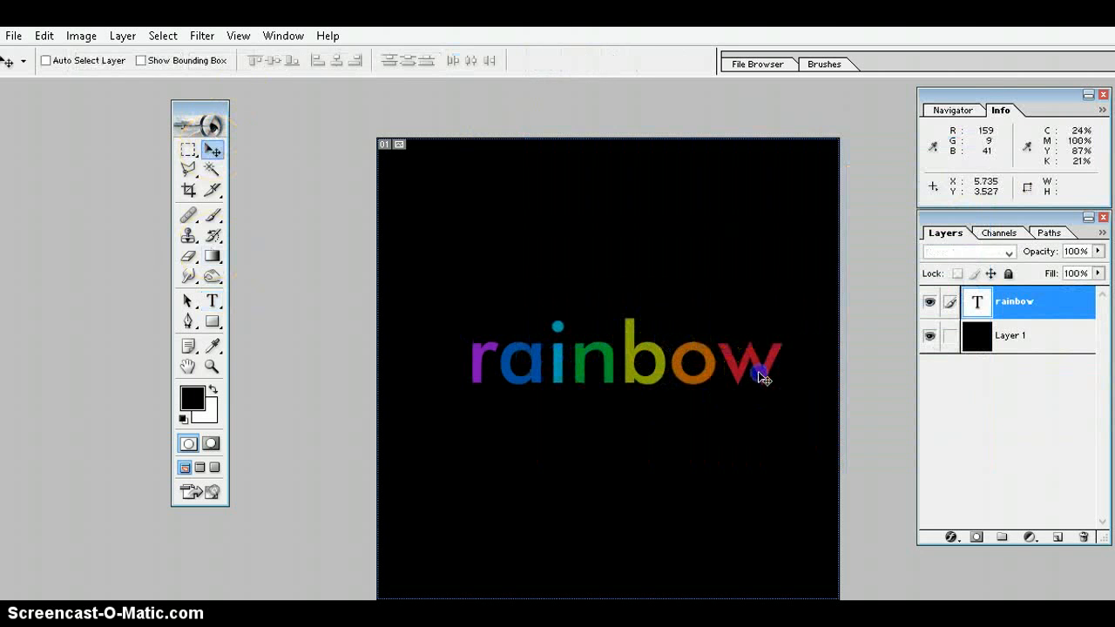
pyautogui.moveTo(758, 371)
pyautogui.mouseDown()
pyautogui.moveTo(741, 352)
pyautogui.moveTo(741, 362)
pyautogui.mouseUp()
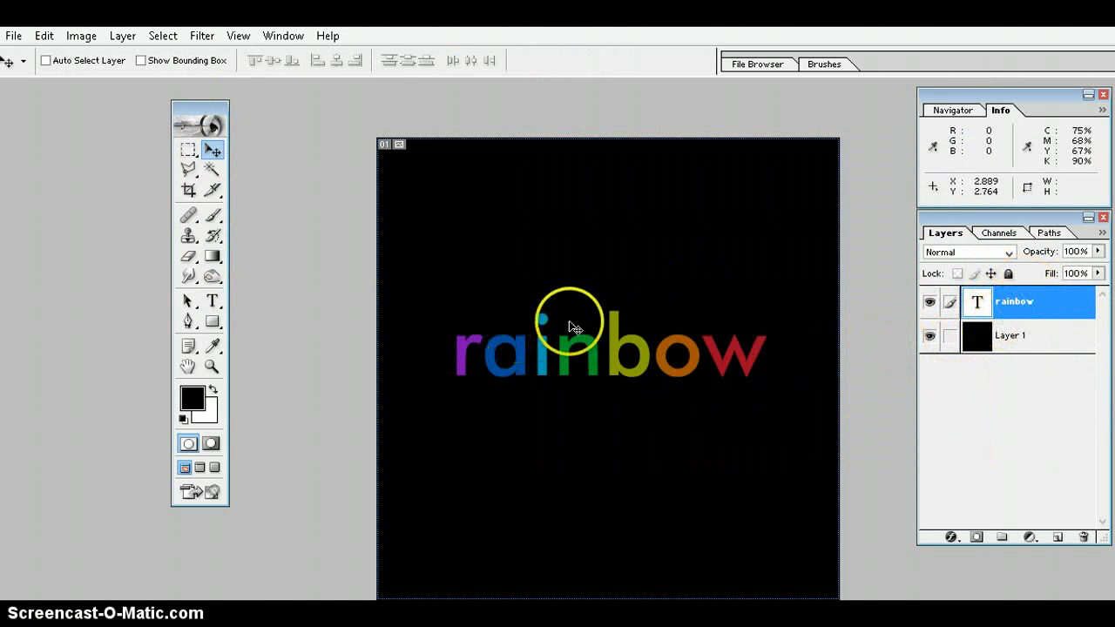
# Rasterize the "rainbow" type layer and duplicate it.
pyautogui.click(123, 38)
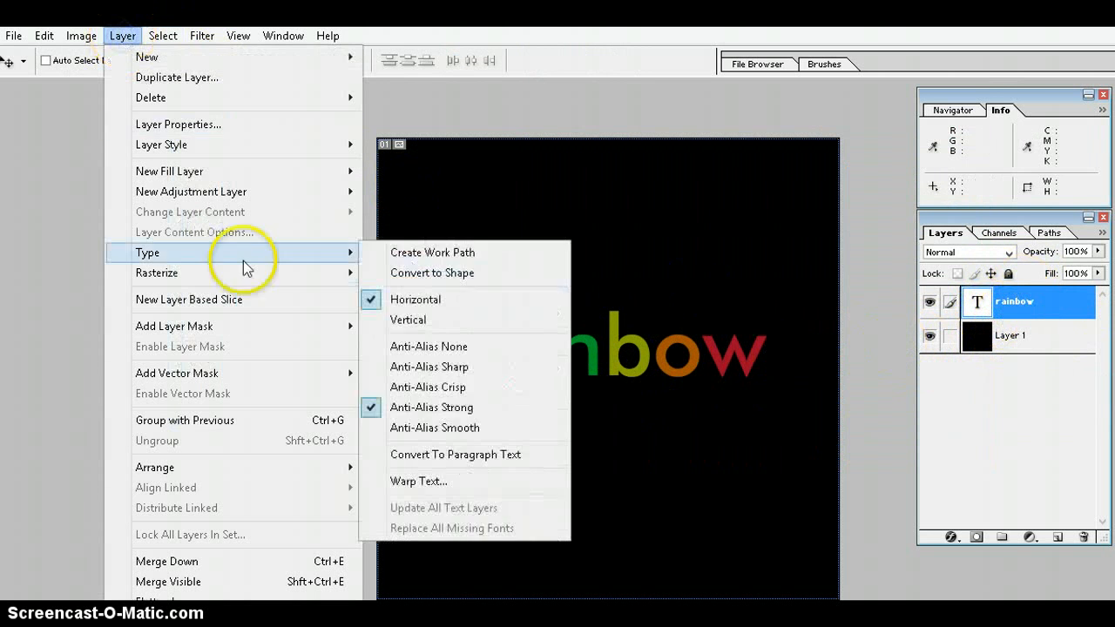
pyautogui.moveTo(280, 280)
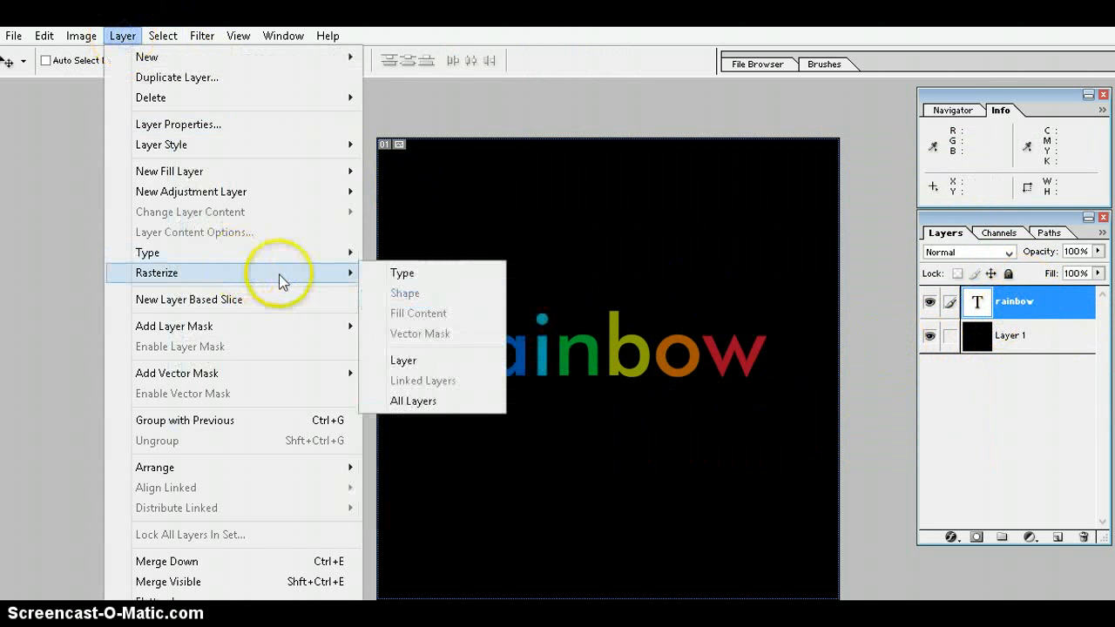
pyautogui.click(403, 274)
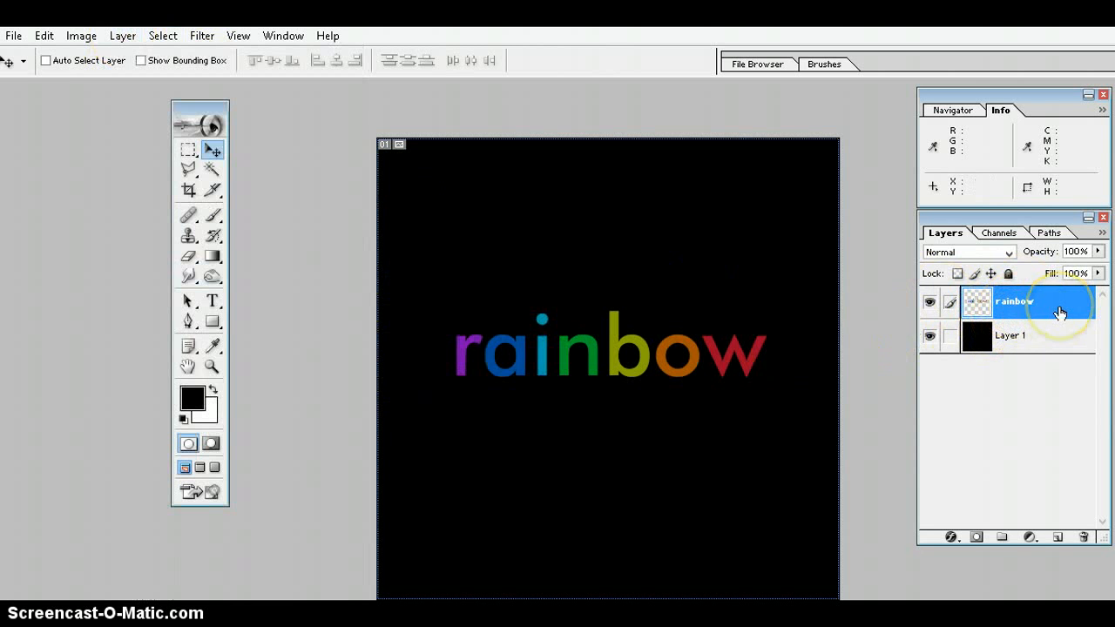
pyautogui.hotkey('ctrl', 'j')
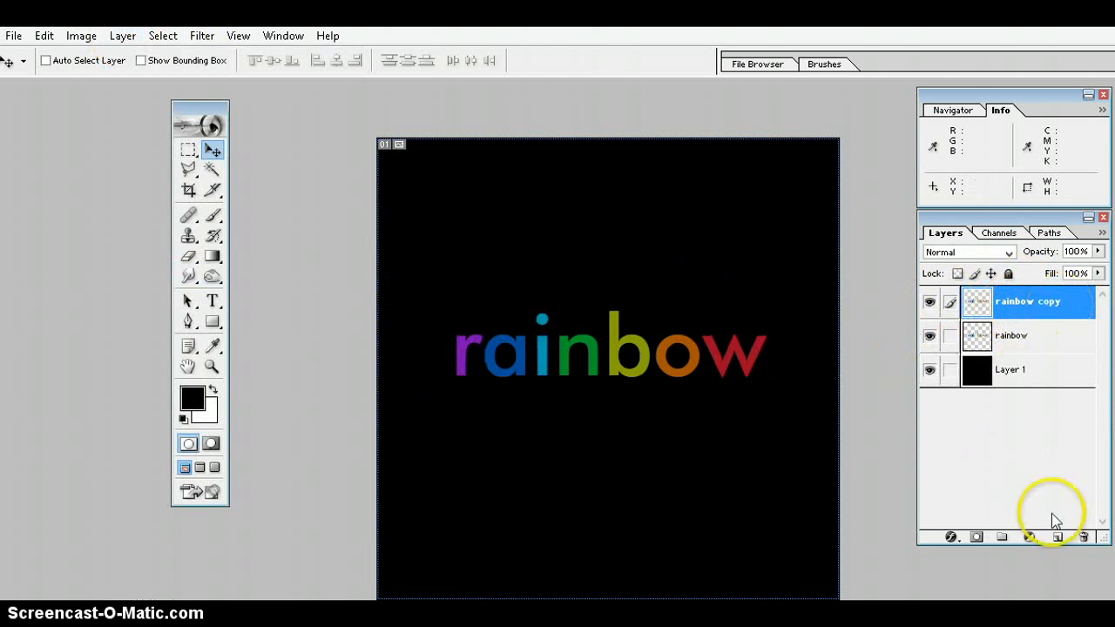
# Select the original "rainbow" layer beneath its copy.
pyautogui.rightClick(1017, 336)
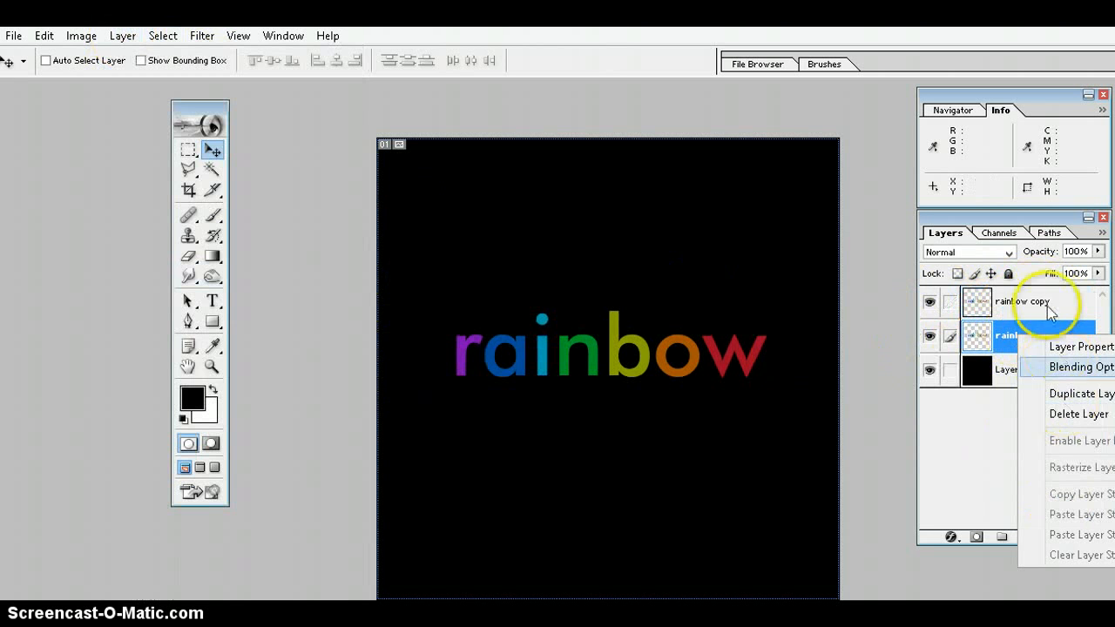
pyautogui.click(1002, 329)
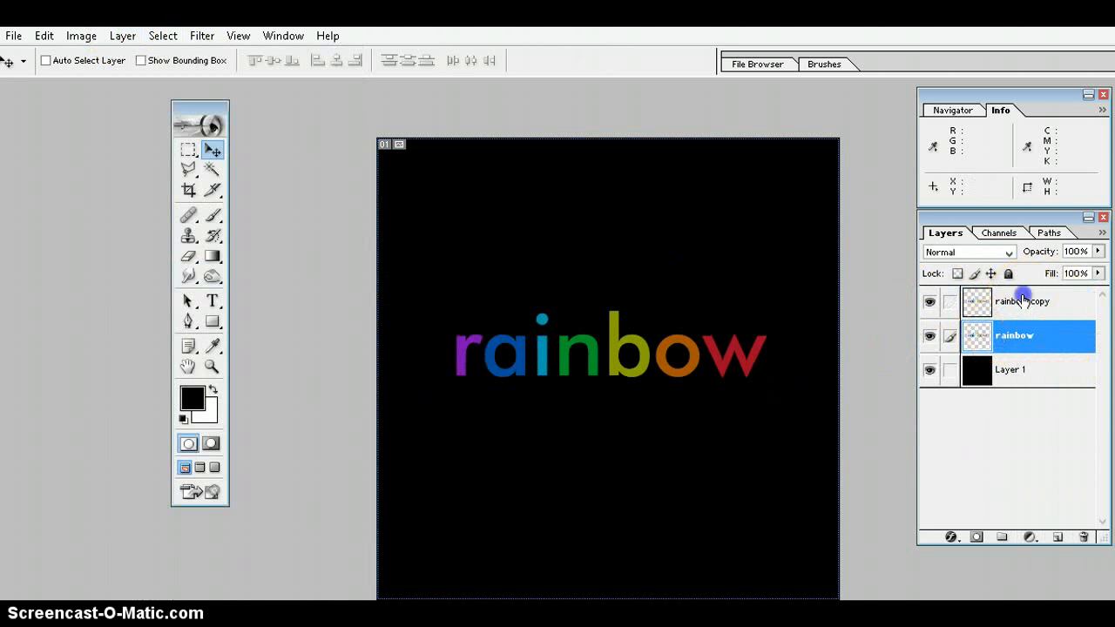
pyautogui.click(1024, 301)
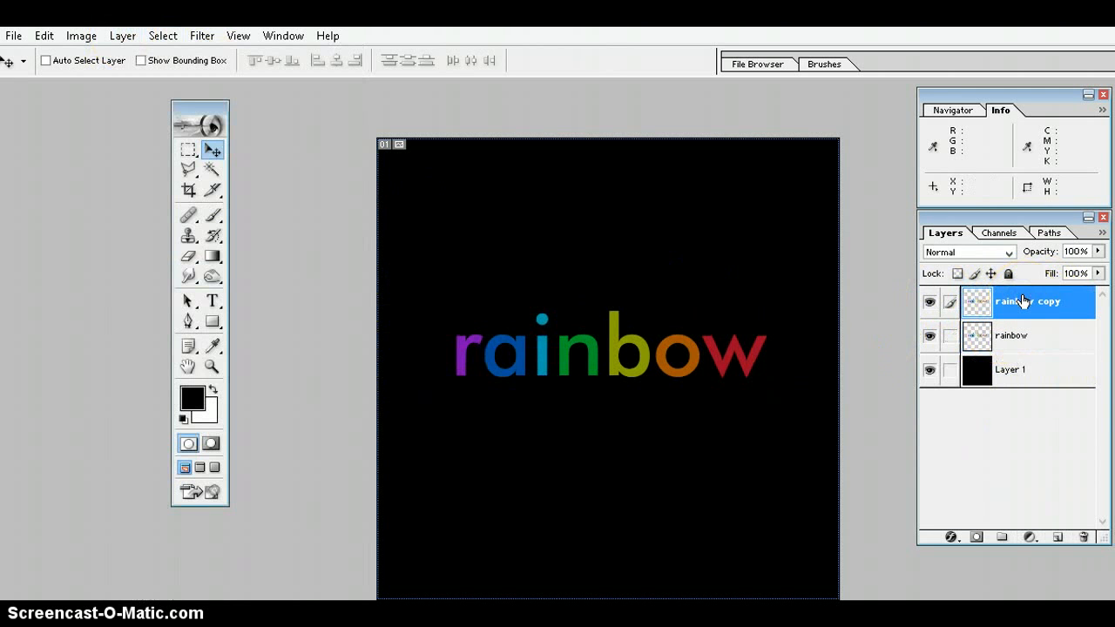
pyautogui.click(1028, 348)
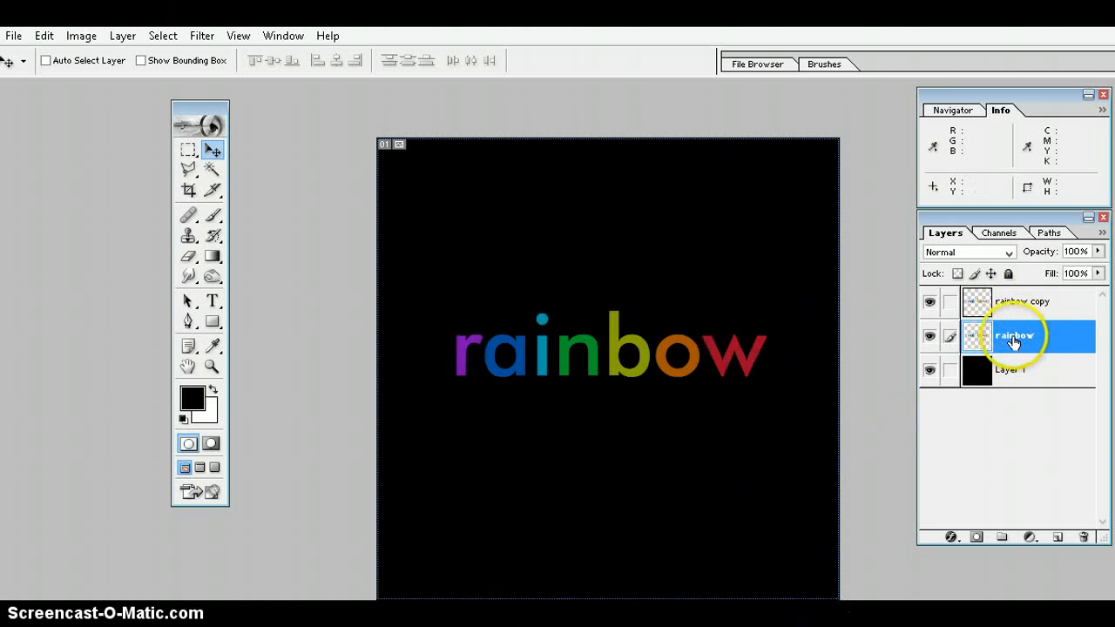
# Move the original "rainbow" layer up and to the right of its copy, and undo the move.
pyautogui.moveTo(1012, 341); pyautogui.dragTo(1018, 346)
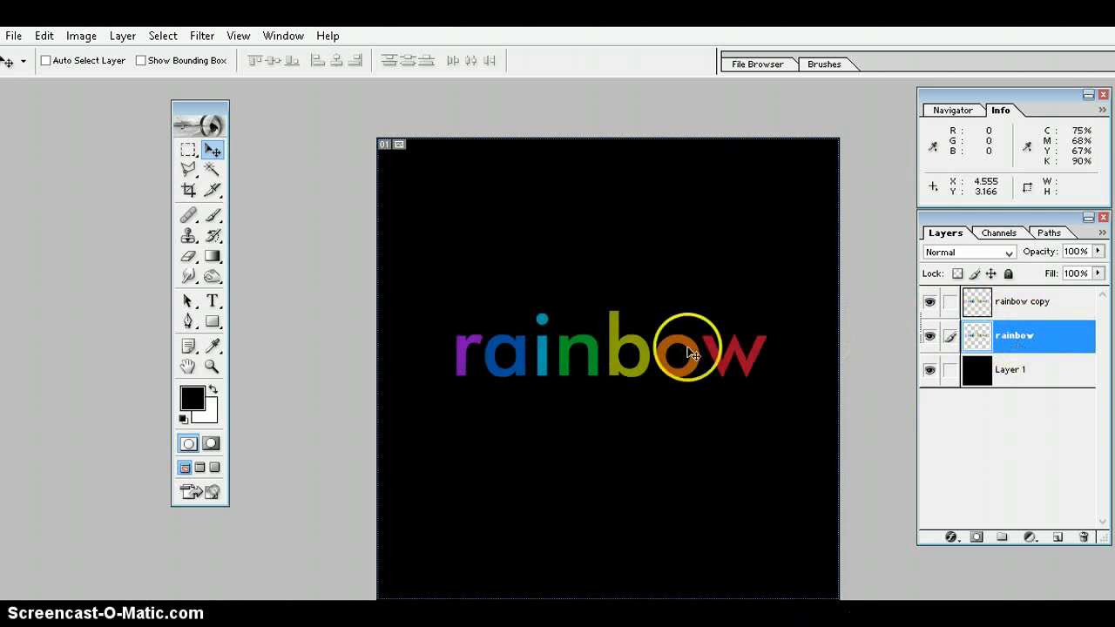
pyautogui.moveTo(644, 364); pyautogui.dragTo(850, 348)
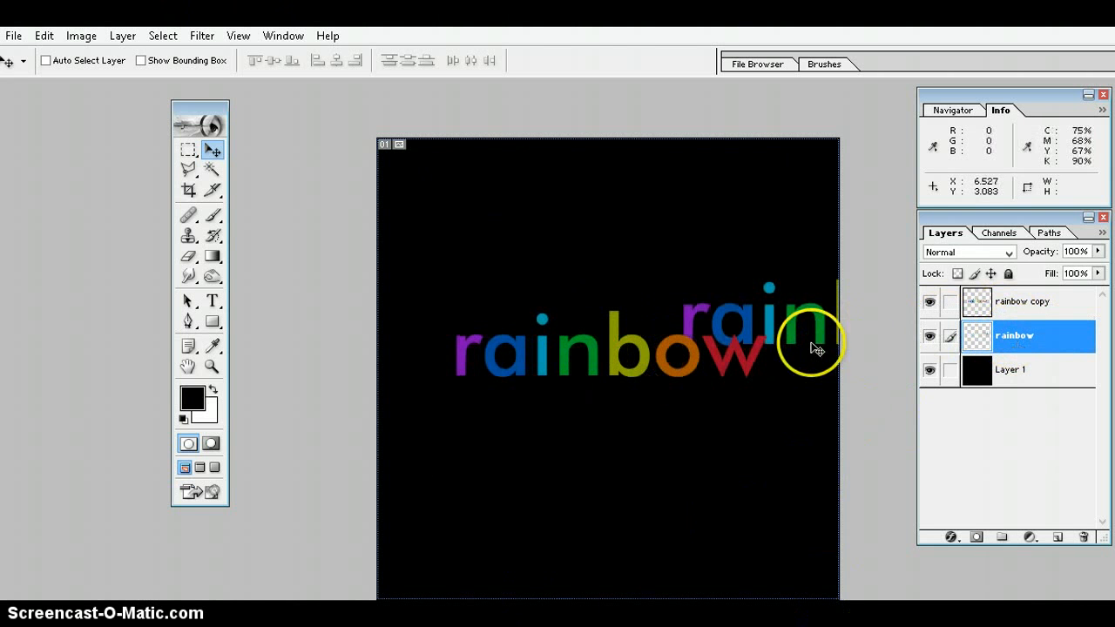
pyautogui.hotkey('ctrl', 'z')
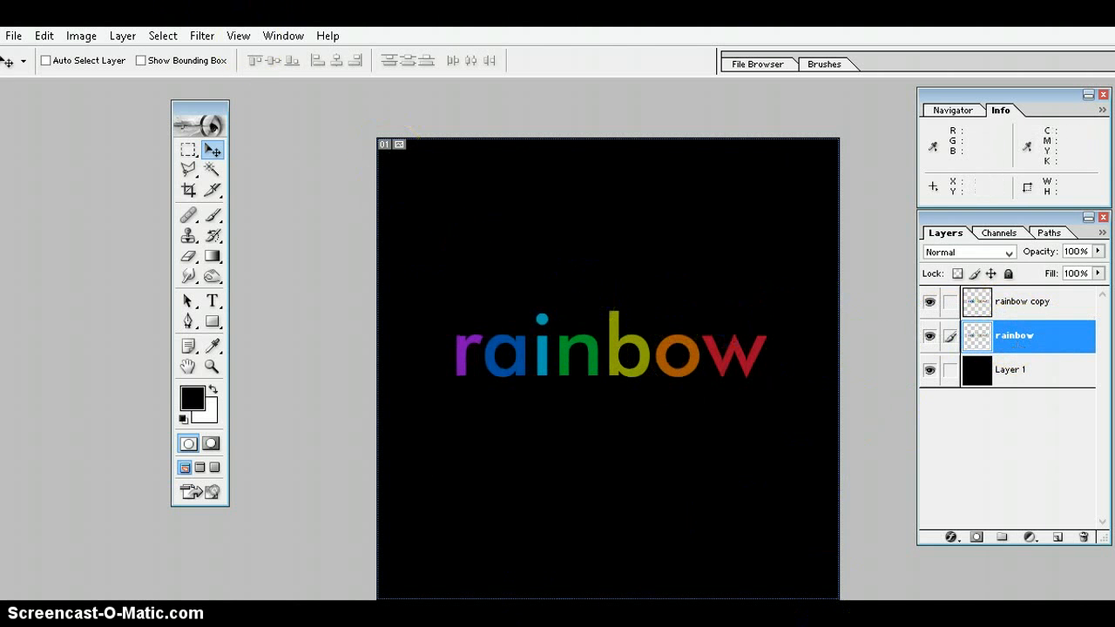
# Start a Motion Blur on the original "rainbow" layer and shift its dialog nearer the canvas.
pyautogui.click(200, 36)
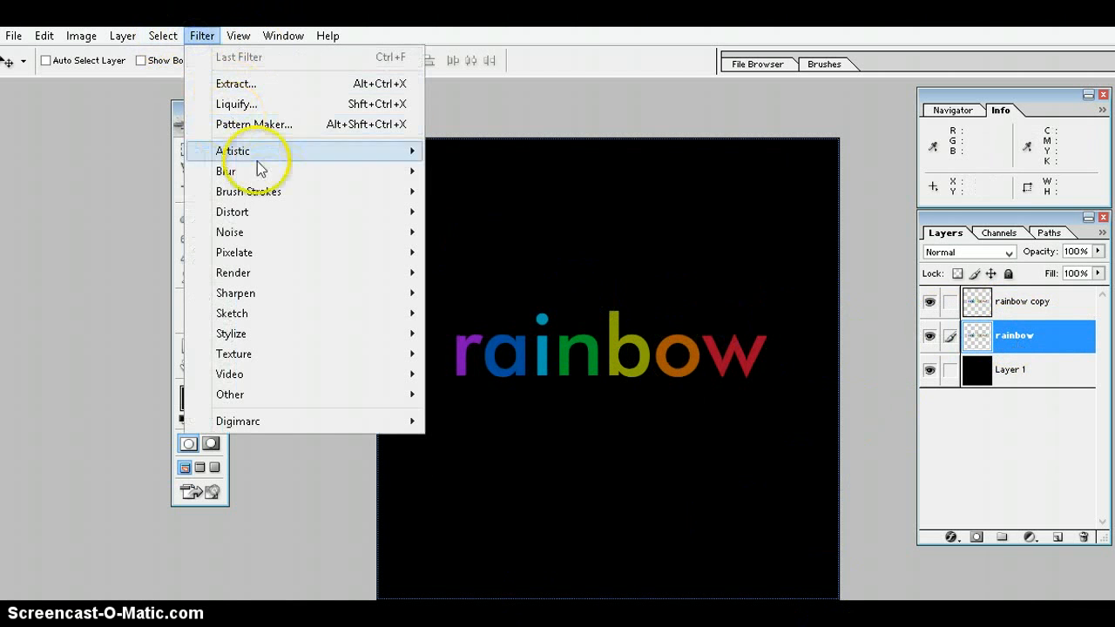
pyautogui.moveTo(372, 176)
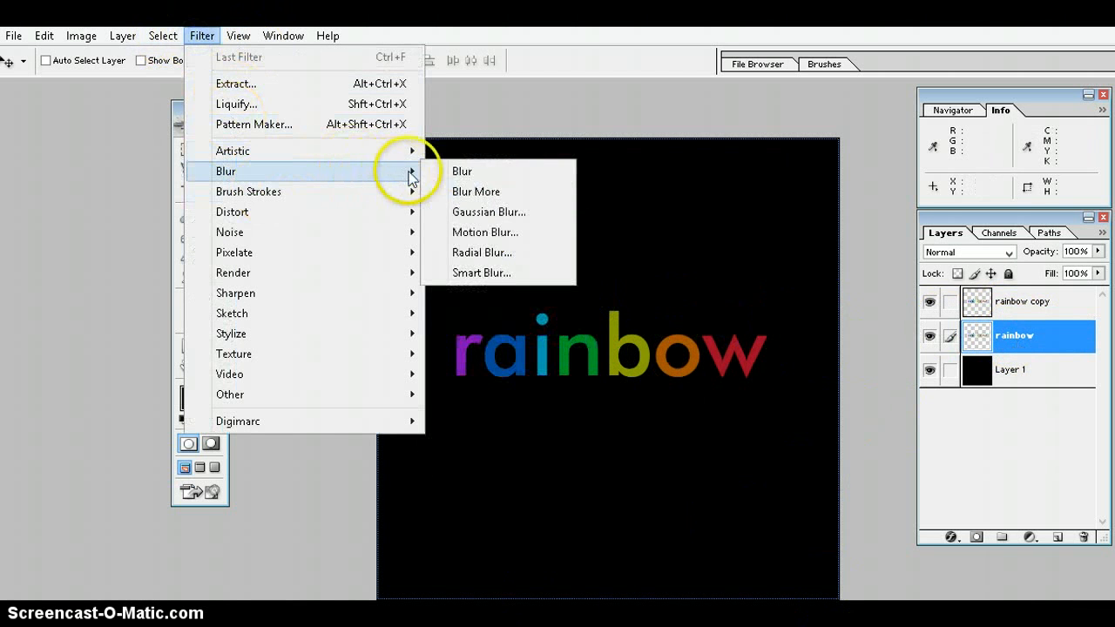
pyautogui.click(487, 233)
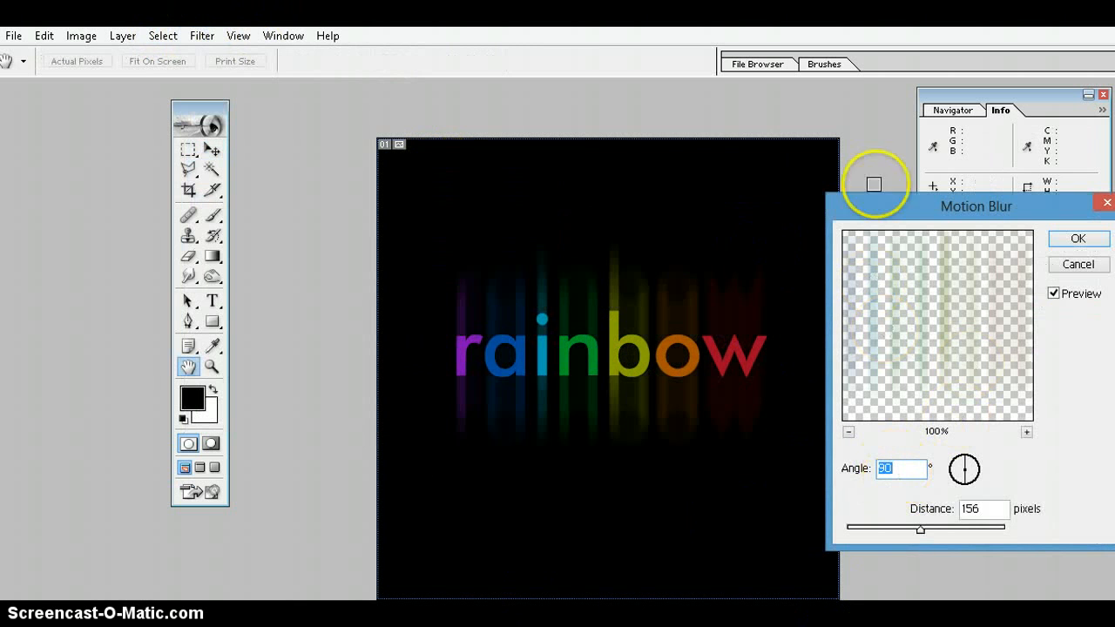
pyautogui.moveTo(877, 200); pyautogui.dragTo(767, 139)
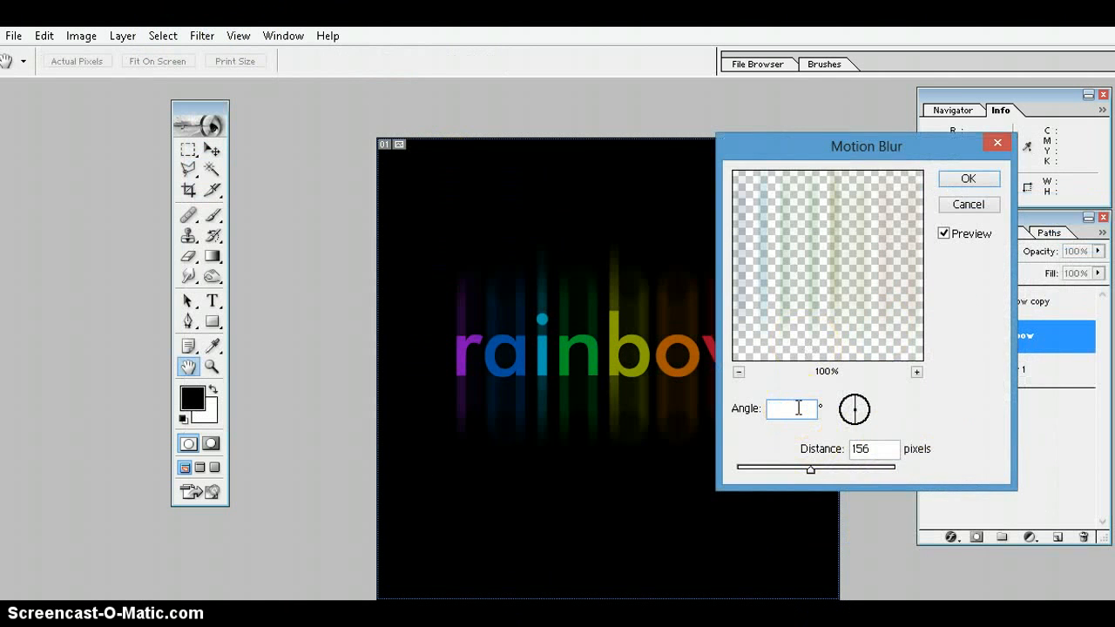
# Try a Motion Blur angle of 180 degrees on the "rainbow" layer.
pyautogui.write('0')
pyautogui.press('BackSpace')
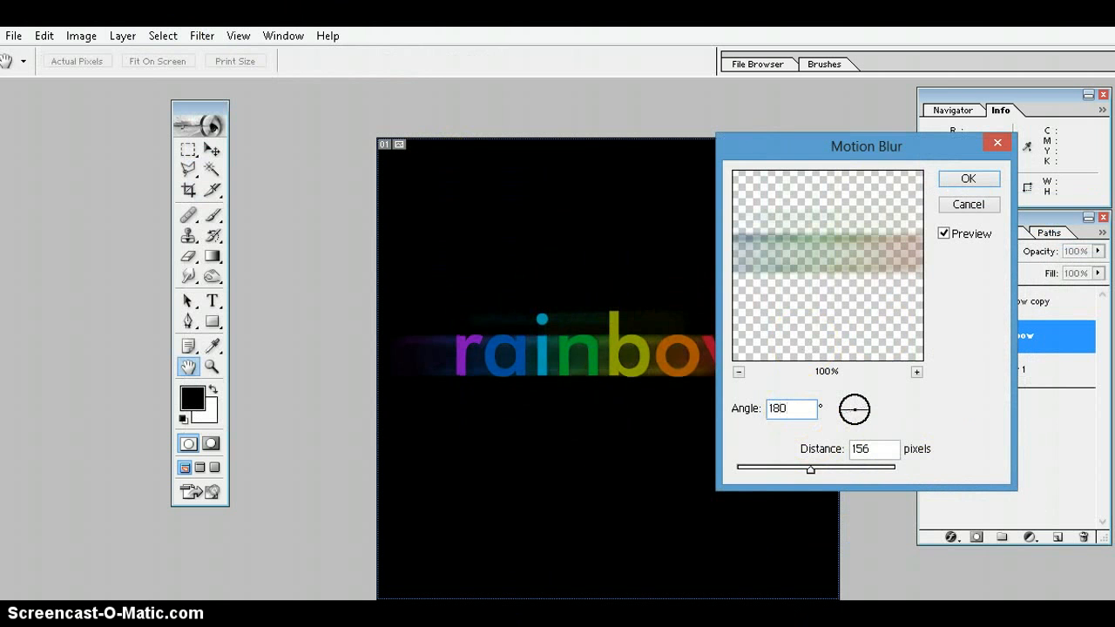
pyautogui.press('BackSpace')
pyautogui.press('BackSpace')
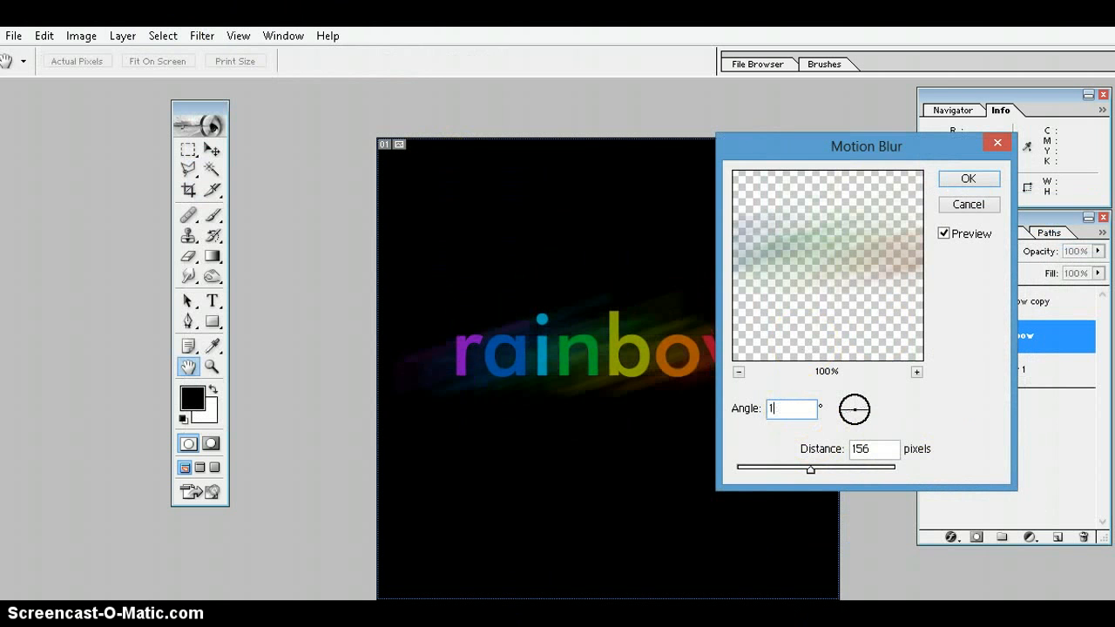
pyautogui.write('200')
pyautogui.press('BackSpace')
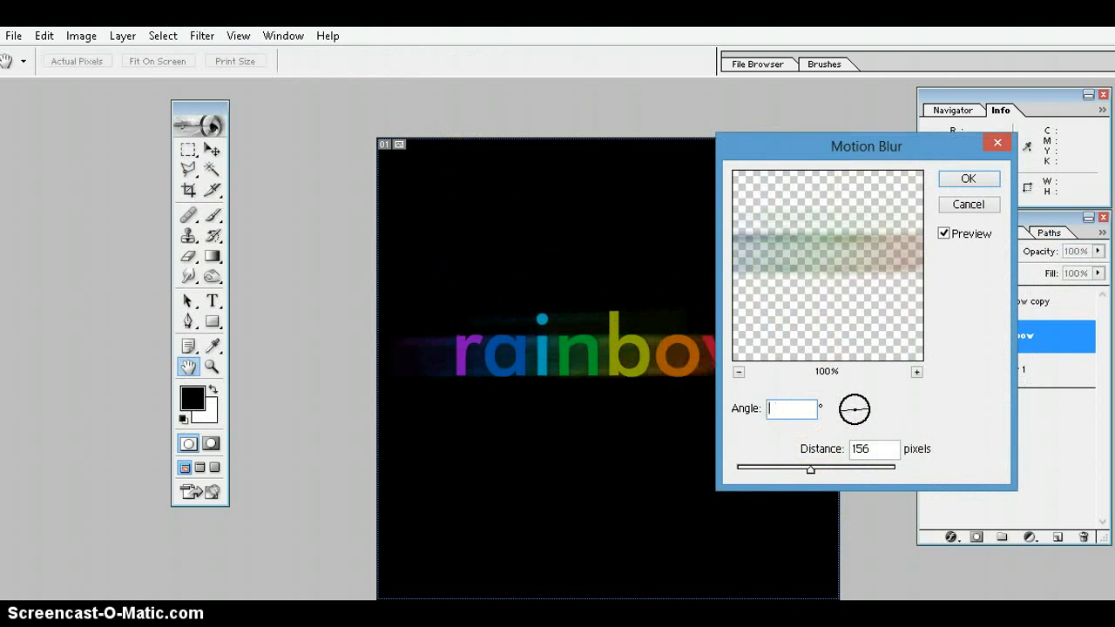
# Apply the Motion Blur to the "rainbow" layer with a 90-degree angle and a distance of 182 pixels.
pyautogui.write('90')
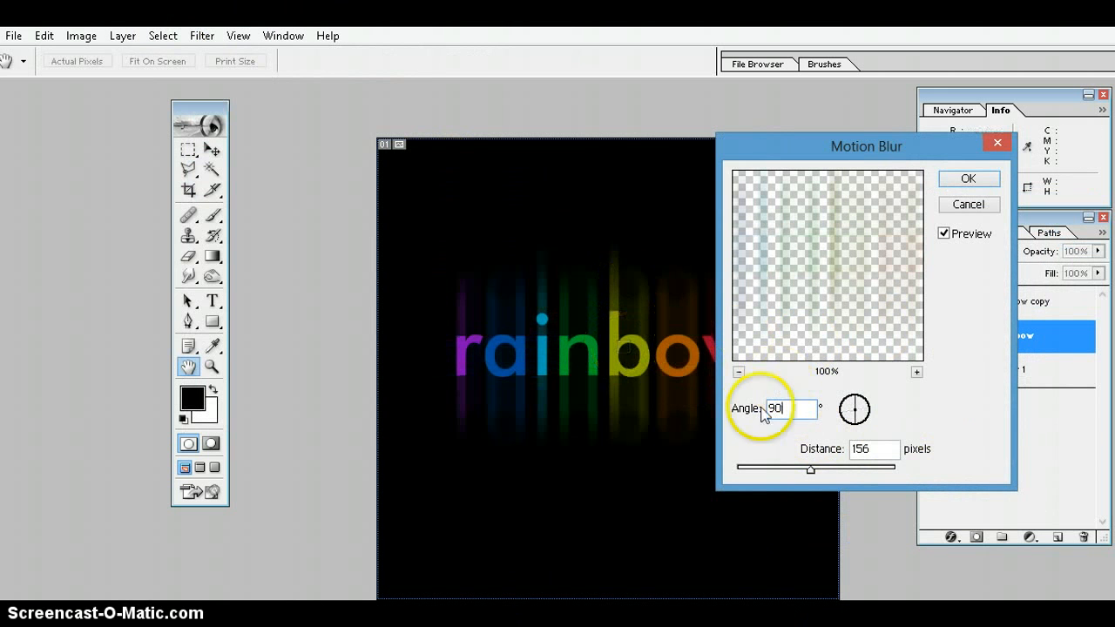
pyautogui.click(810, 470)
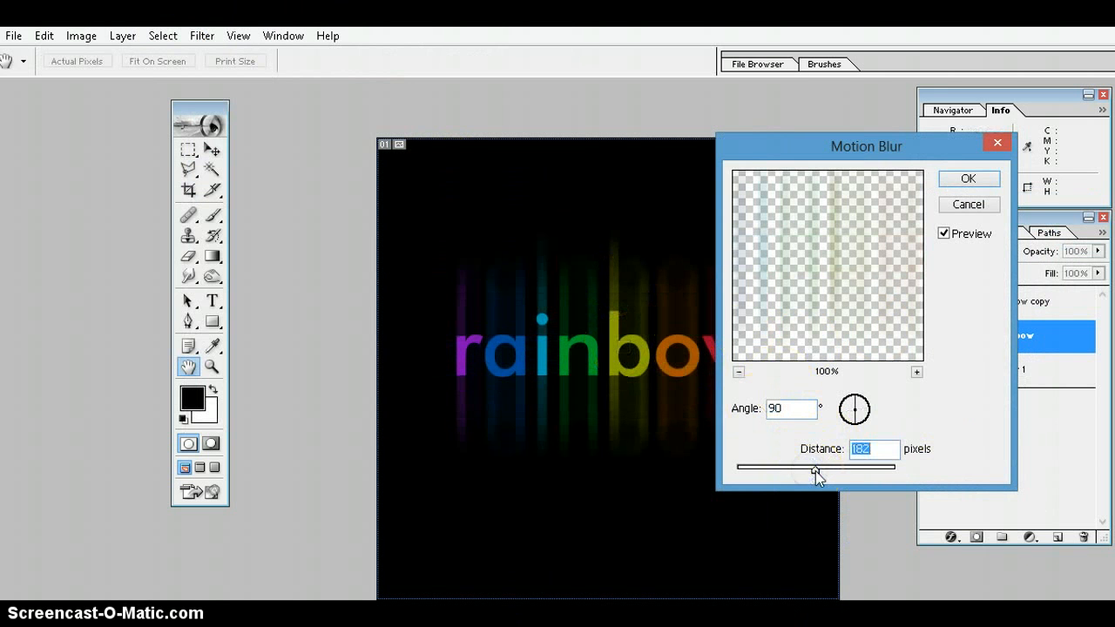
pyautogui.moveTo(815, 472); pyautogui.dragTo(815, 471)
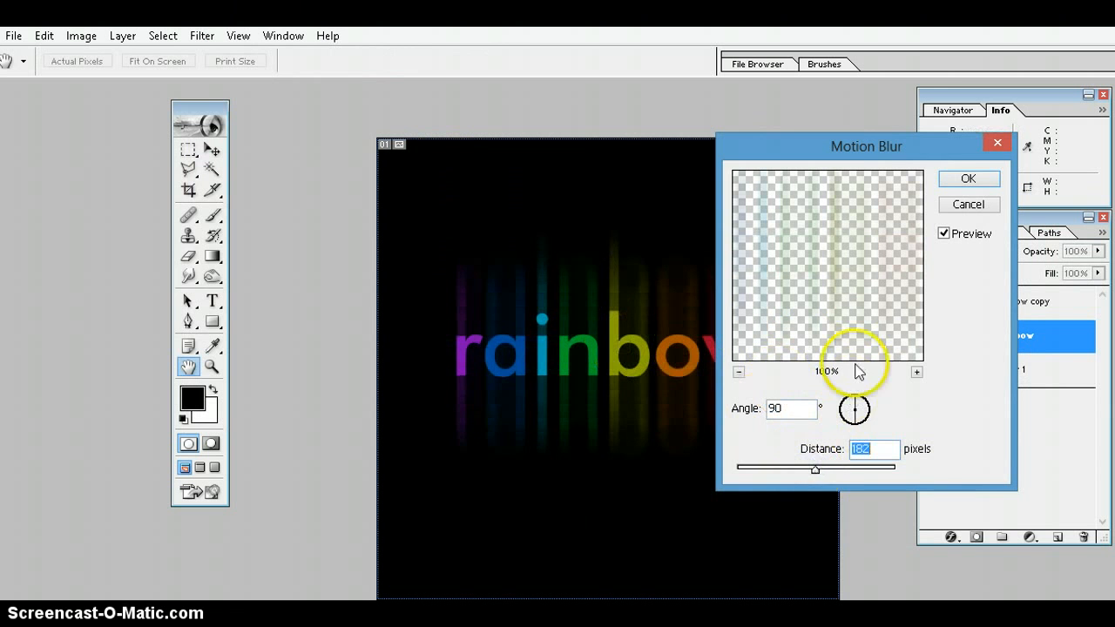
pyautogui.click(964, 178)
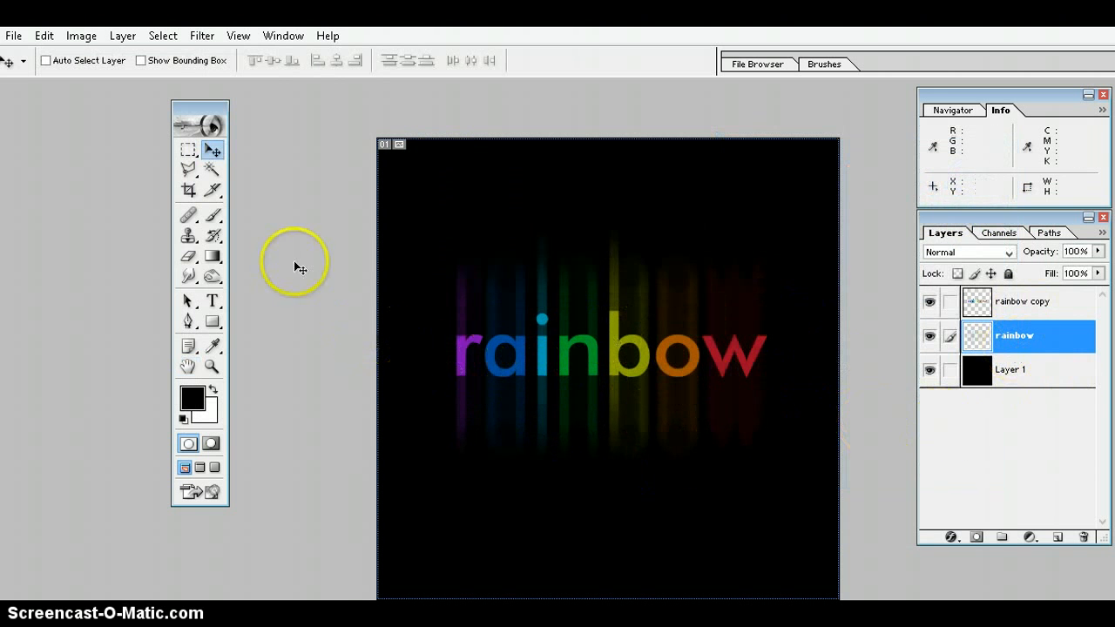
# Make the "rainbow copy" layer active and load its letter outlines as a selection.
pyautogui.click(1023, 302)
pyautogui.keyDown('ctrl'); pyautogui.click(1023, 302); pyautogui.keyUp('ctrl')
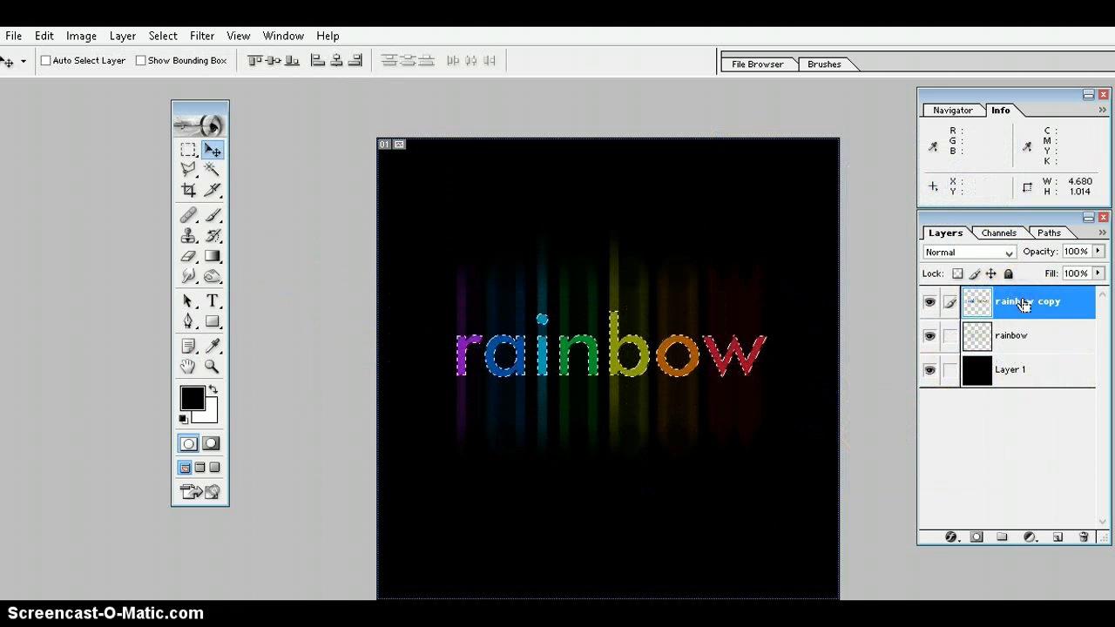
pyautogui.moveTo(1023, 303); pyautogui.dragTo(1028, 353)
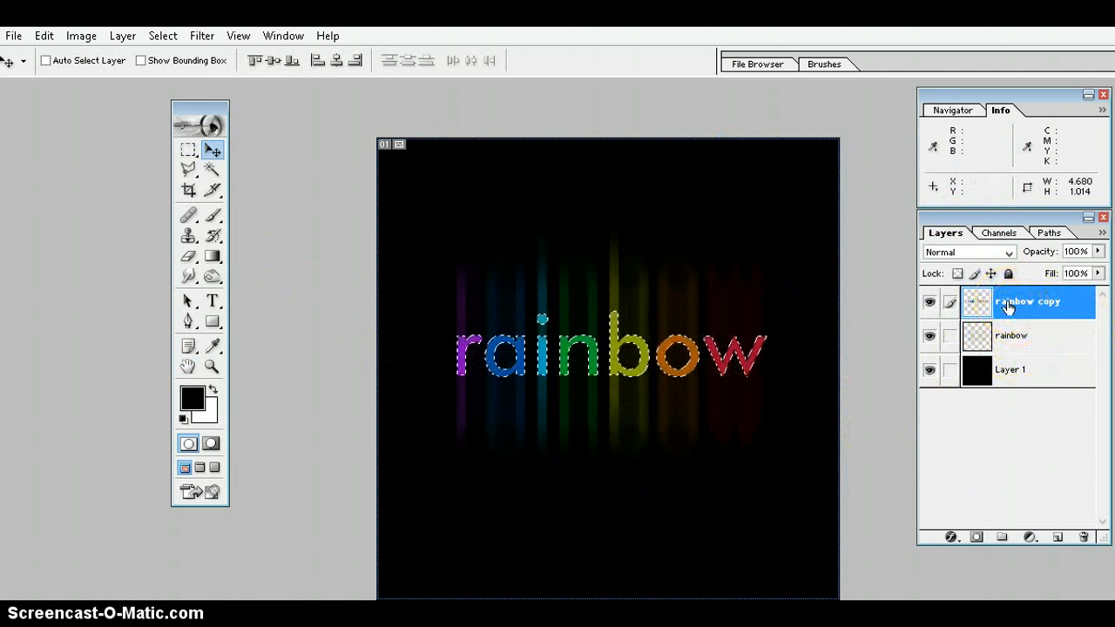
pyautogui.click(1008, 304)
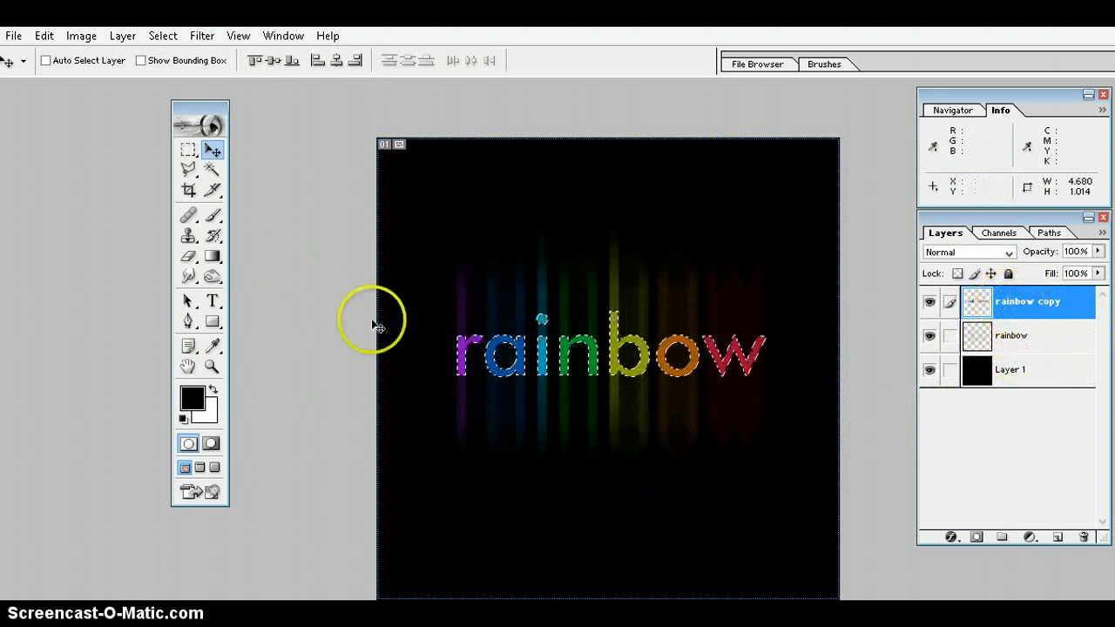
# Intersect the letter selection with a rectangular marquee so only the upper part of the word stays selected.
pyautogui.click(190, 151)
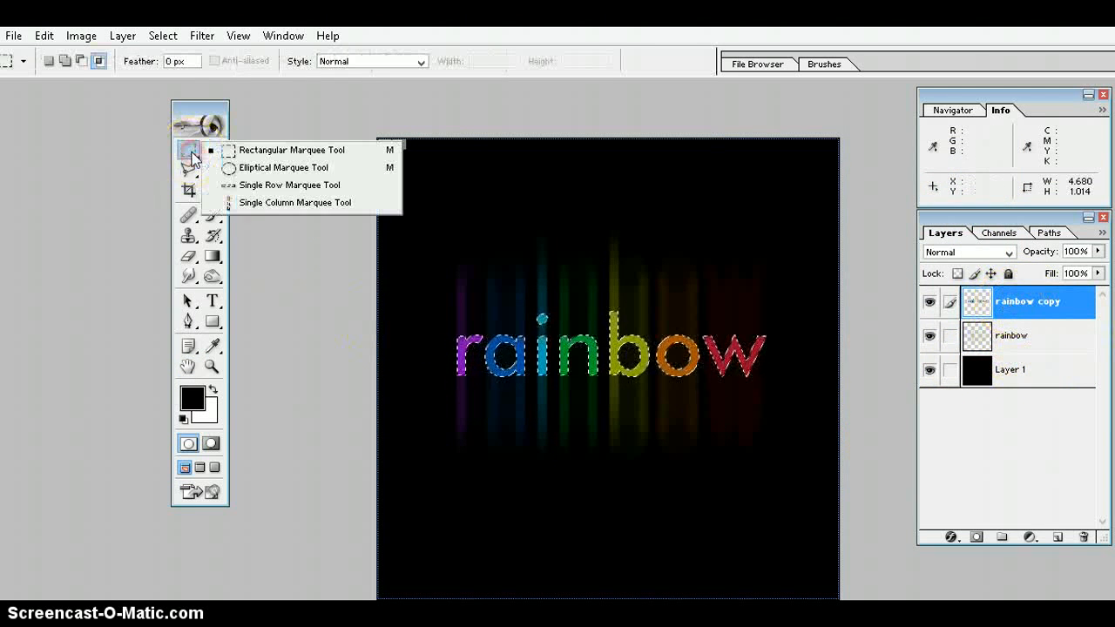
pyautogui.click(292, 153)
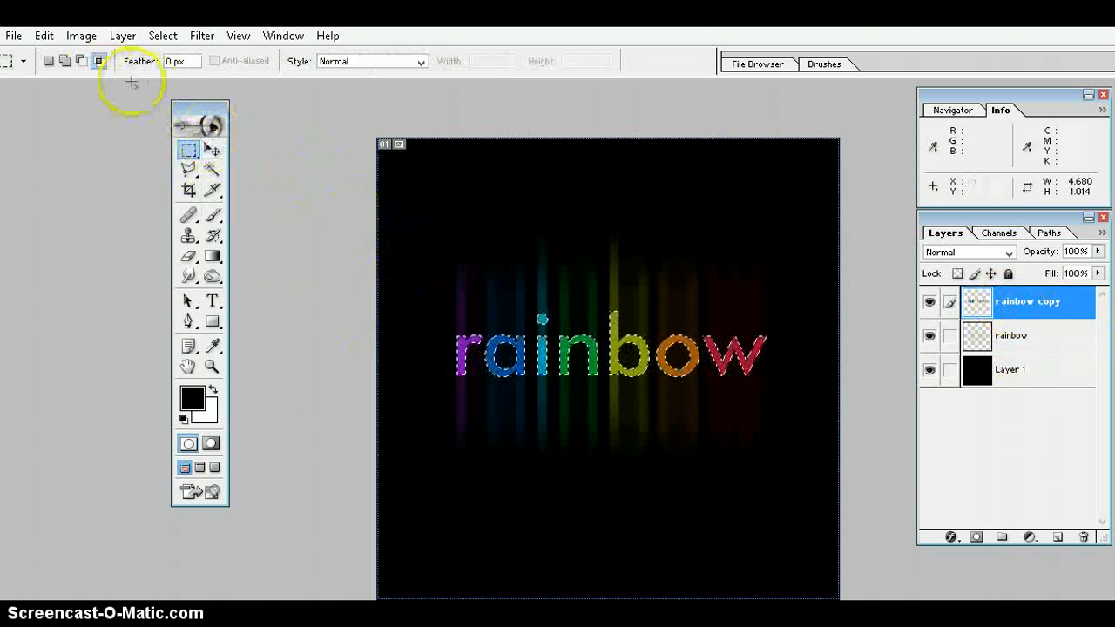
pyautogui.click(53, 62)
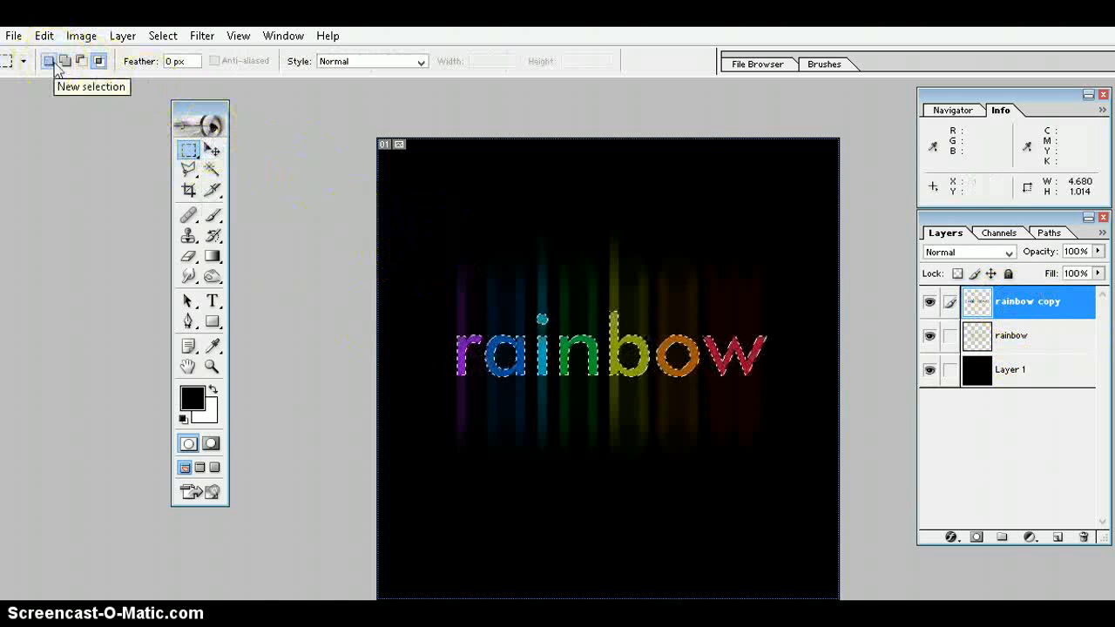
pyautogui.click(66, 62)
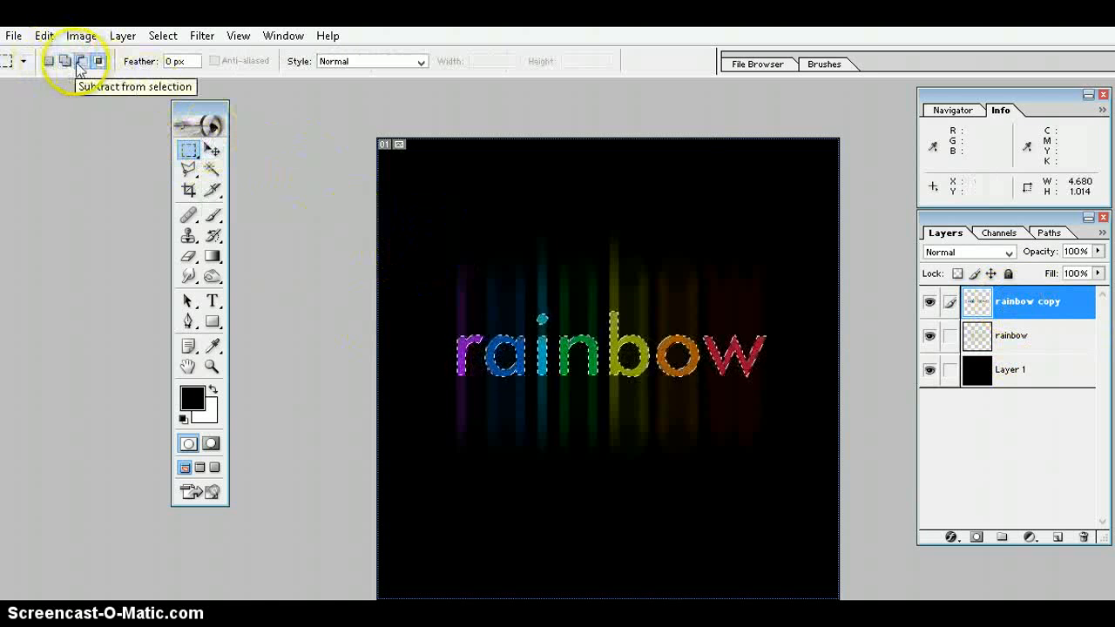
pyautogui.click(81, 62)
pyautogui.click(98, 63)
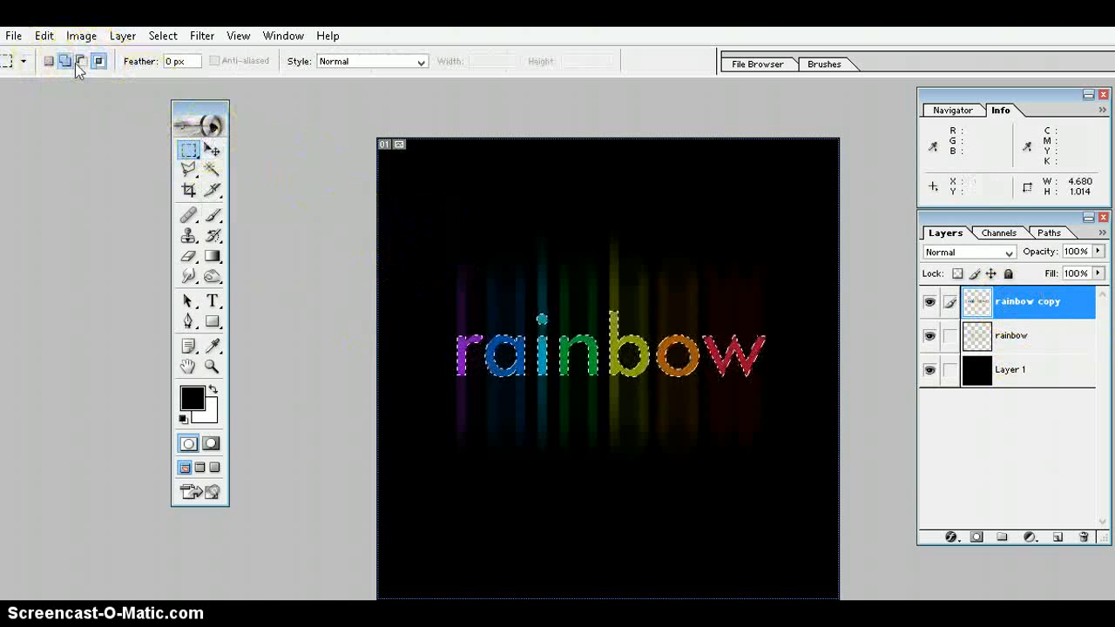
pyautogui.click(98, 63)
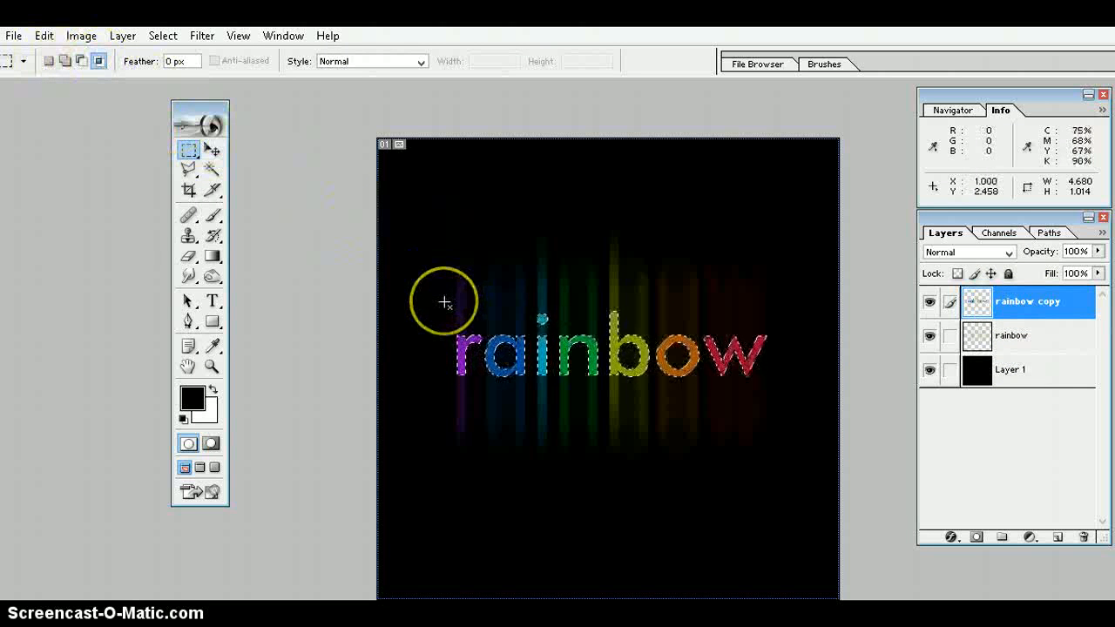
pyautogui.moveTo(444, 303); pyautogui.dragTo(788, 355)
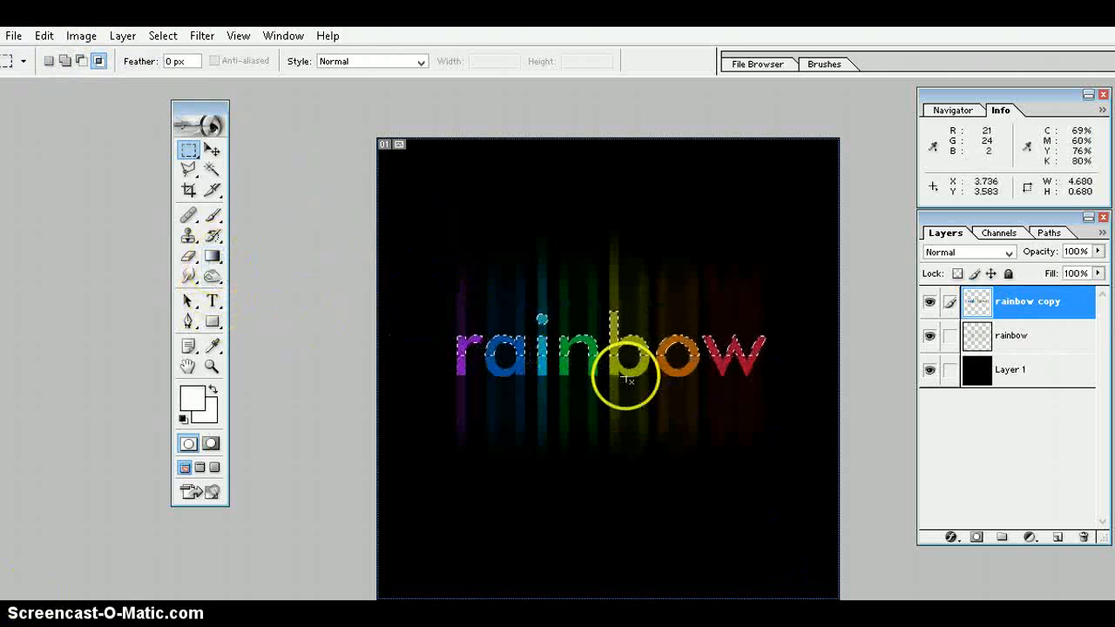
# Add a new layer above "rainbow copy" and set the foreground color to ffffff.
pyautogui.click(1059, 538)
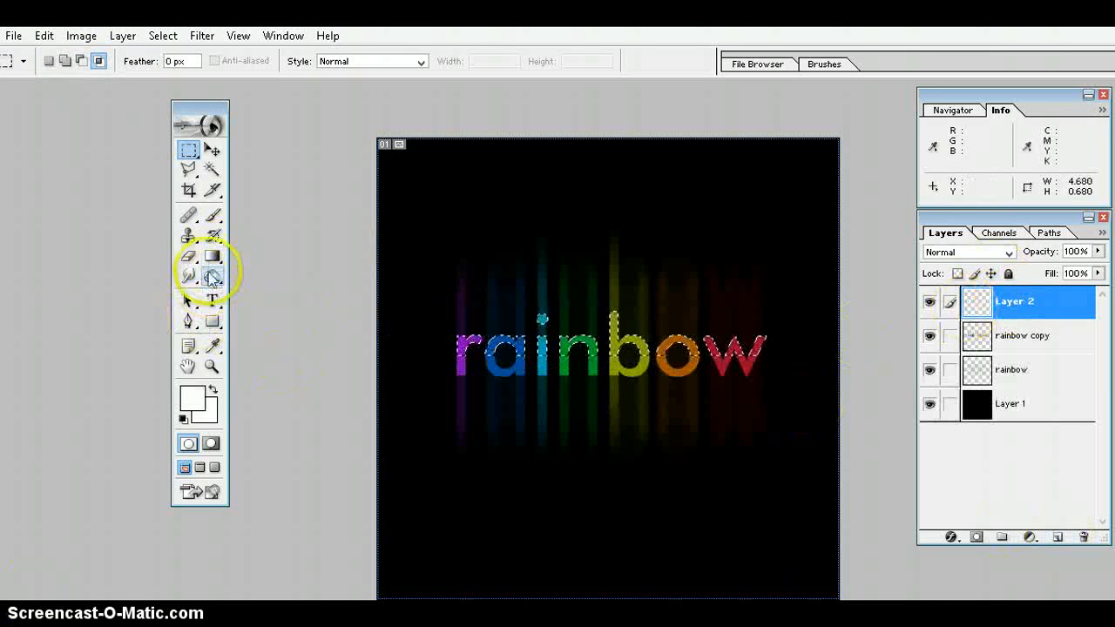
pyautogui.click(191, 401)
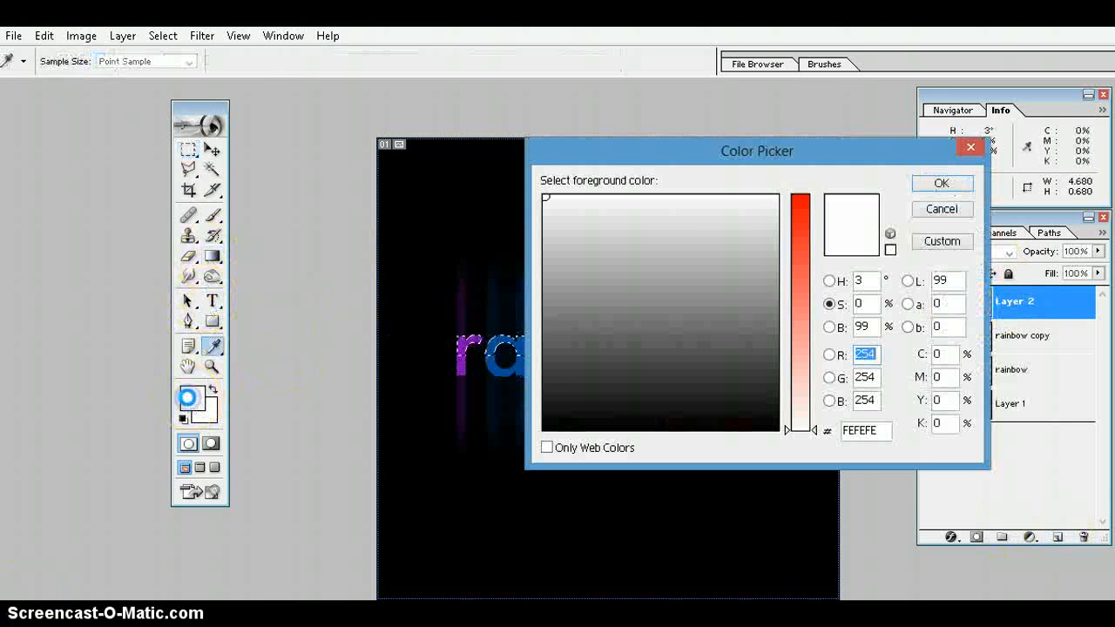
pyautogui.doubleClick(868, 430)
pyautogui.write('ff')
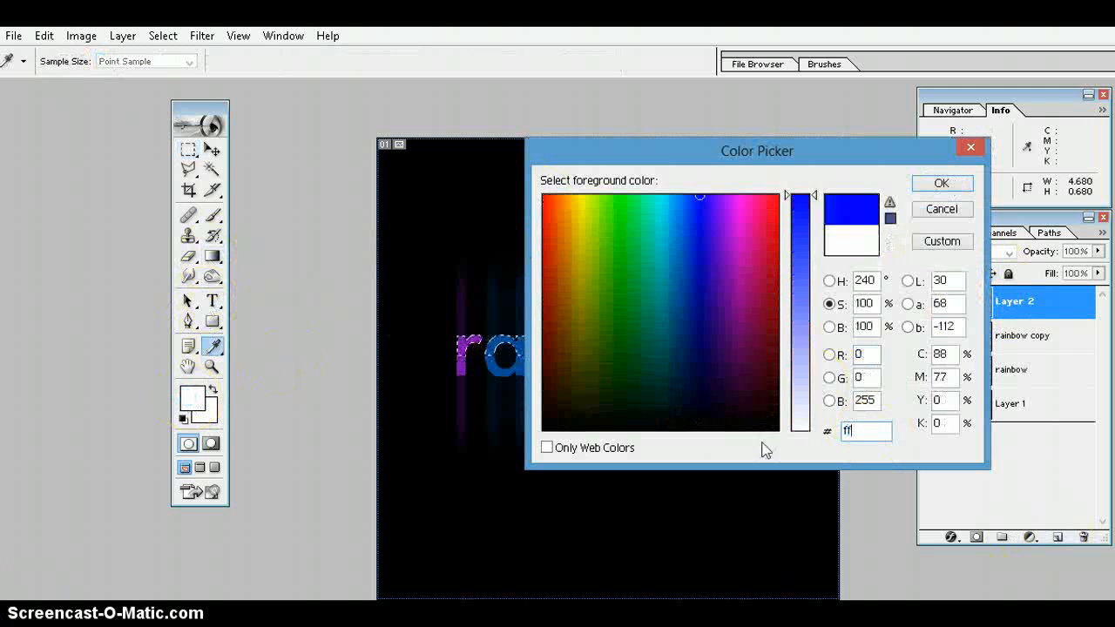
pyautogui.write('ffff')
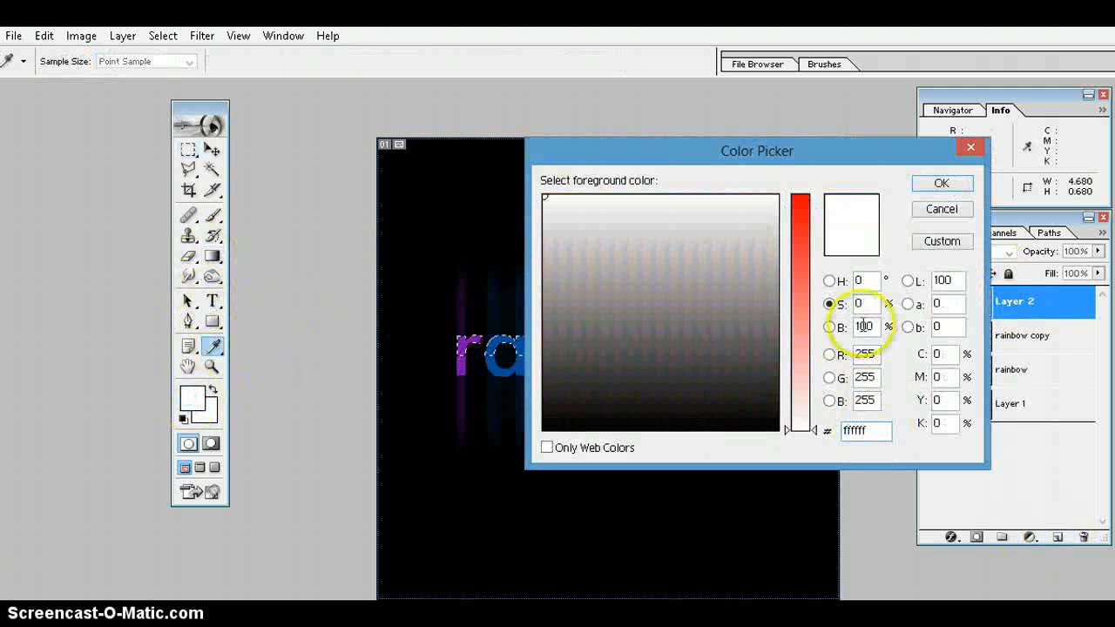
pyautogui.click(951, 186)
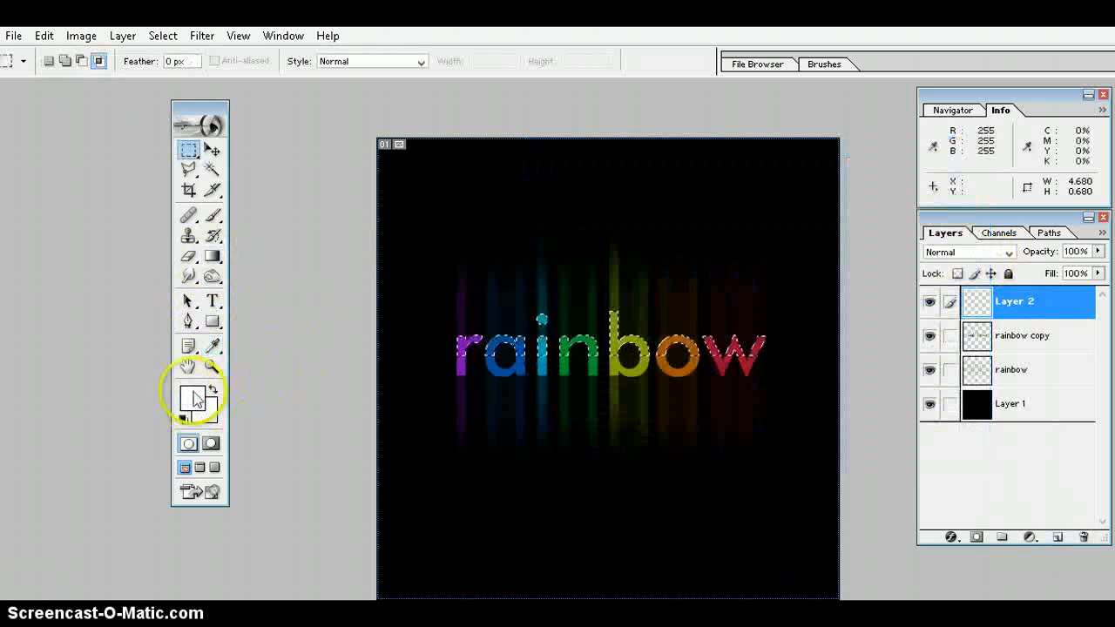
# Activate the Gradient tool with the white-to-transparent gradient and leave Reverse turned off.
pyautogui.click(212, 257)
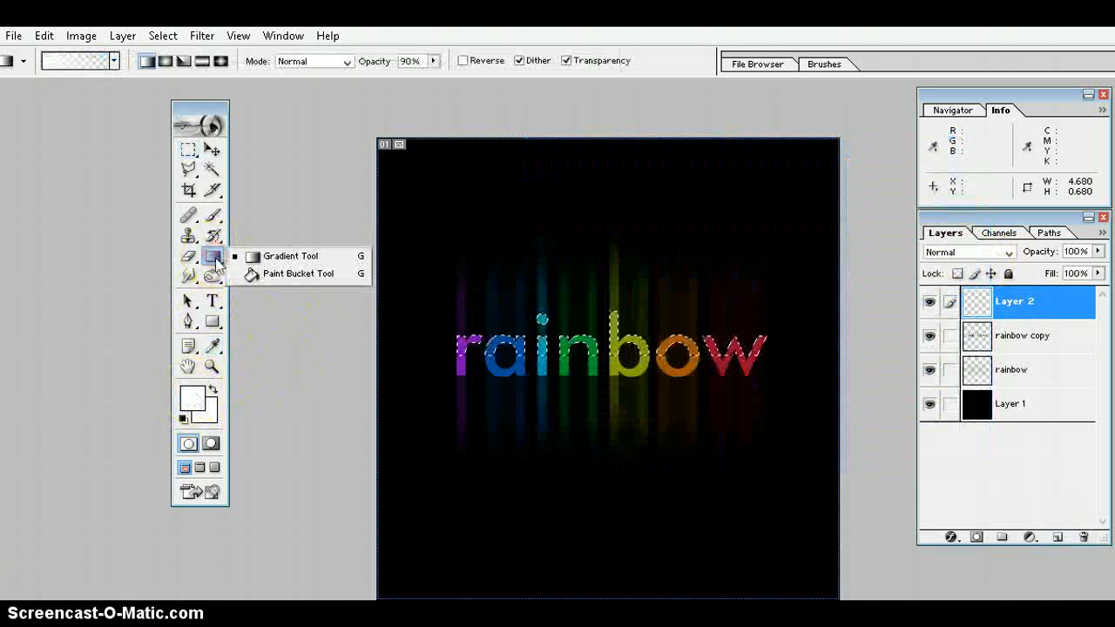
pyautogui.click(266, 258)
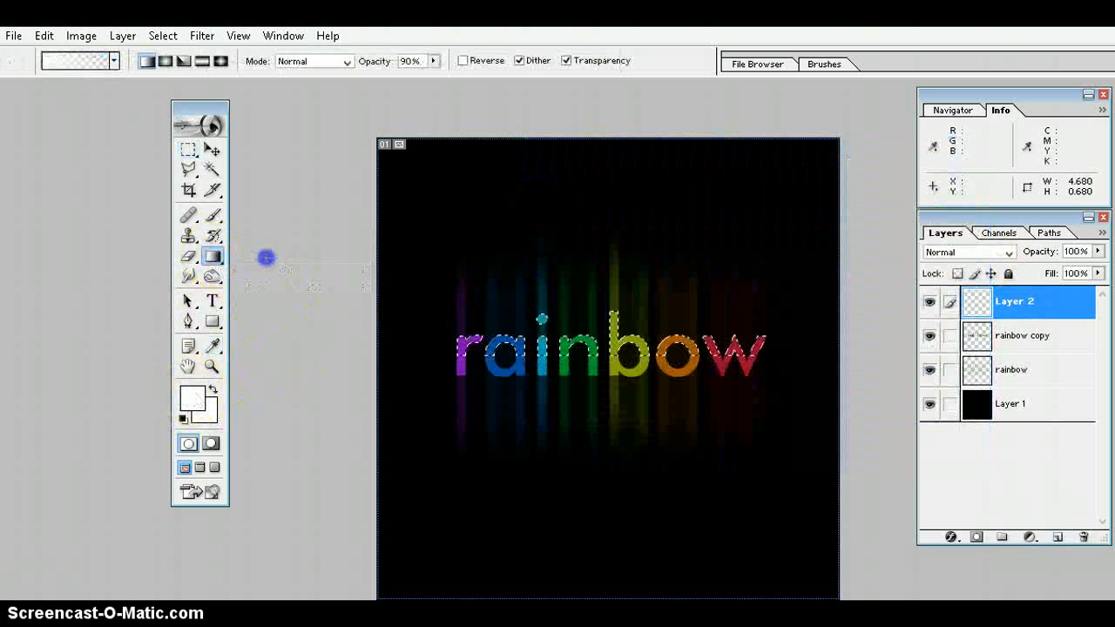
pyautogui.click(116, 63)
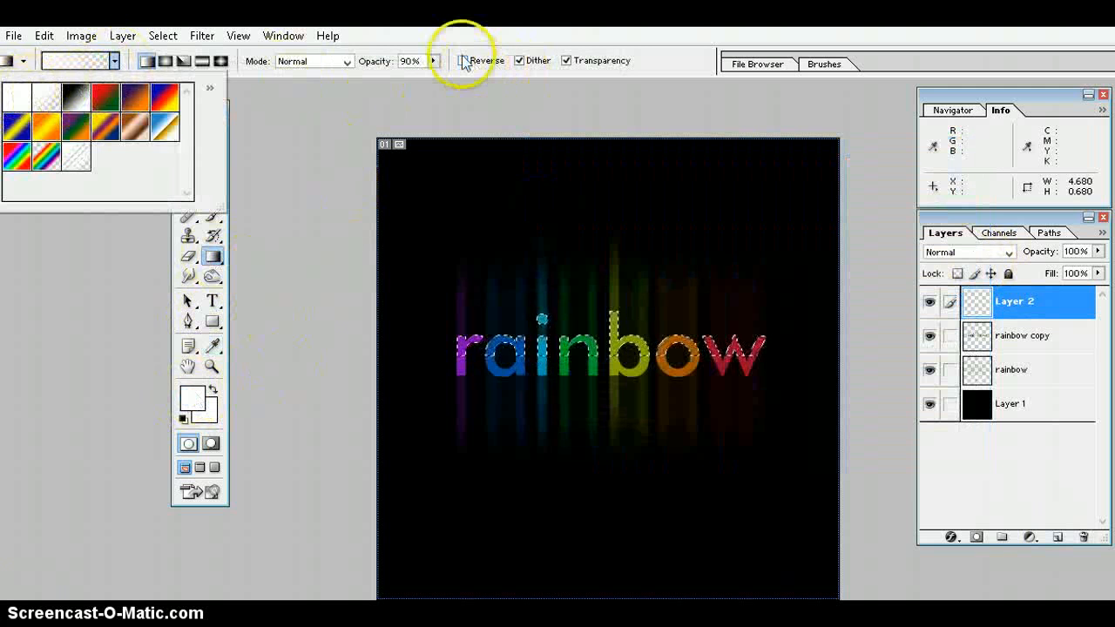
pyautogui.click(462, 60)
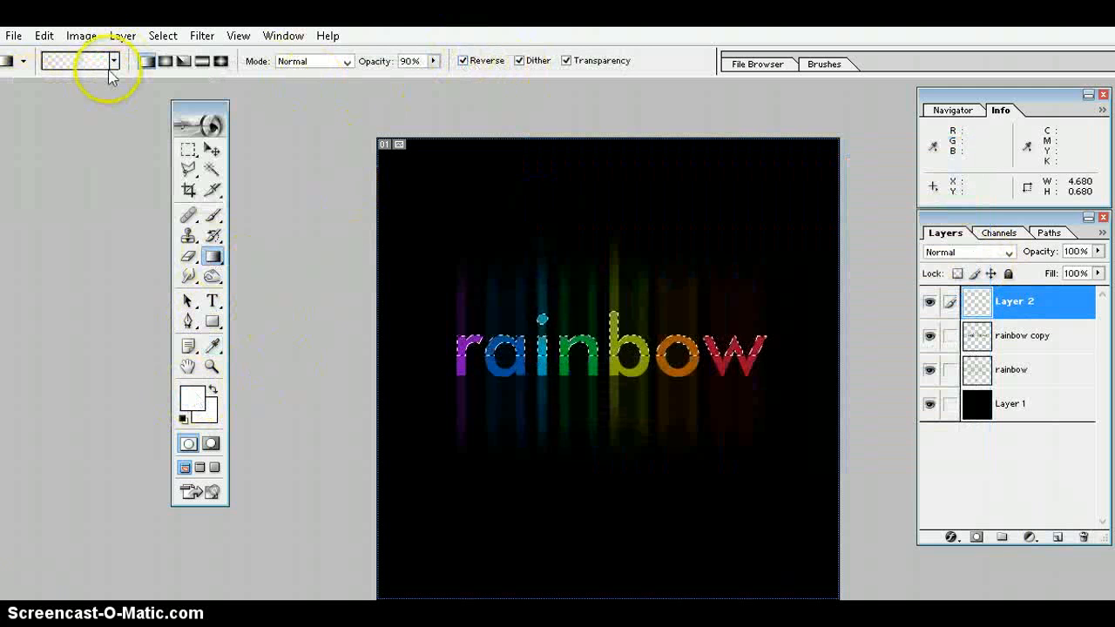
pyautogui.click(114, 60)
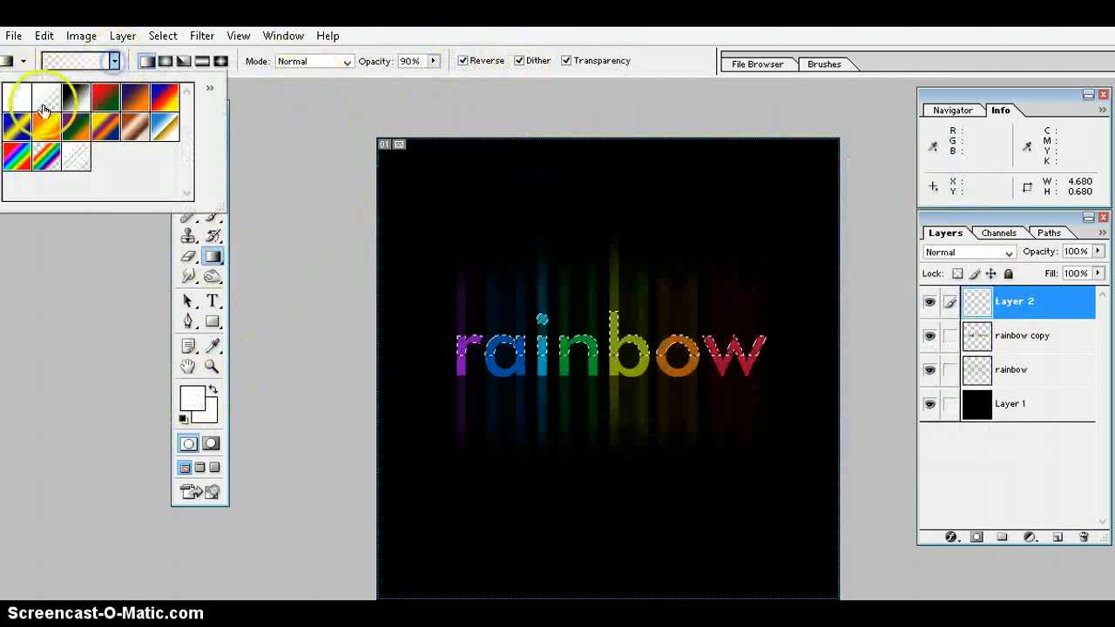
pyautogui.click(114, 61)
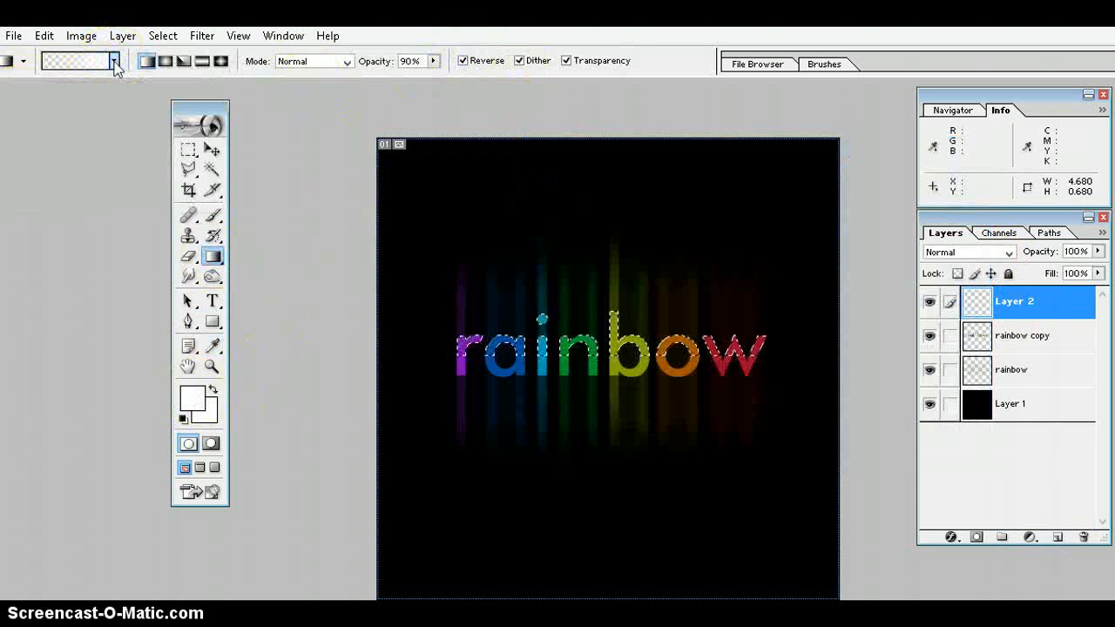
pyautogui.click(463, 60)
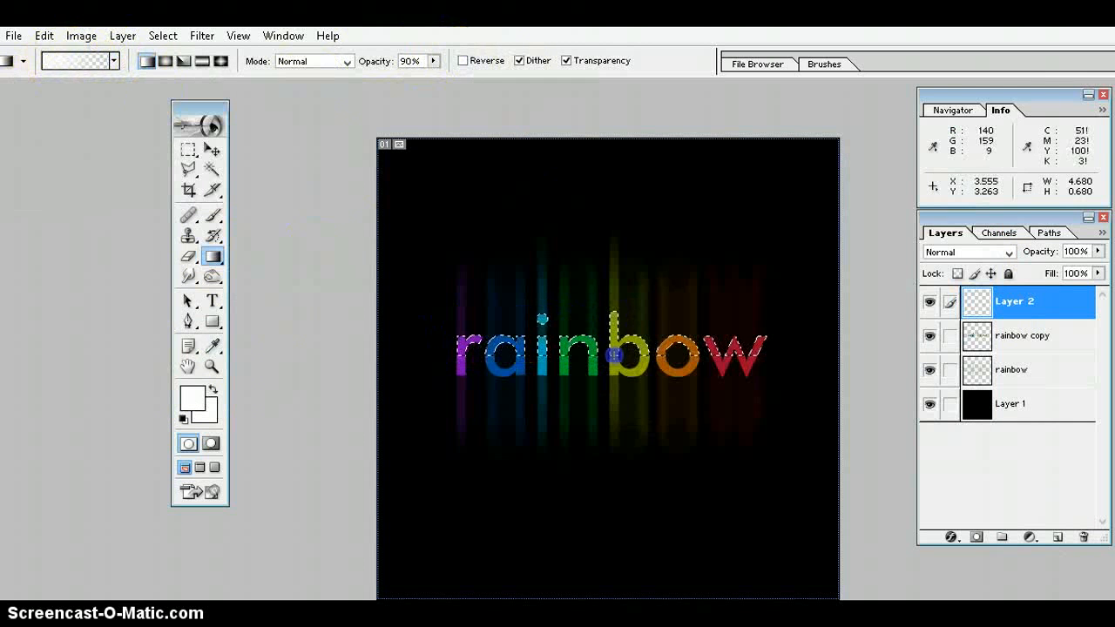
# Draw the white-to-transparent gradient vertically through the selected upper parts of the letters on Layer 2.
pyautogui.moveTo(614, 355); pyautogui.dragTo(614, 320)
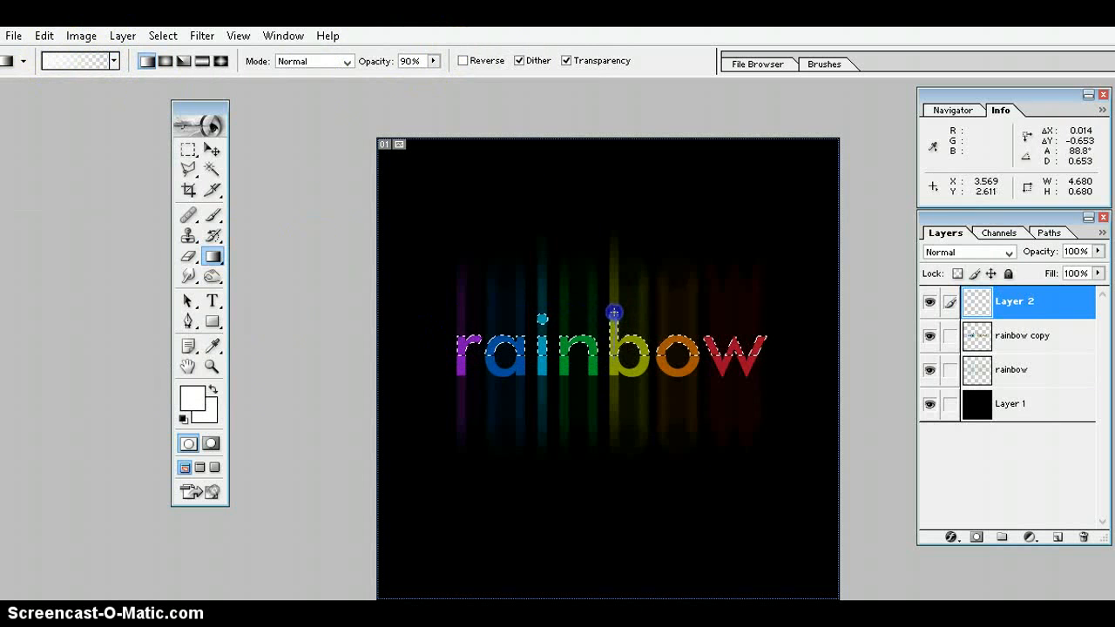
pyautogui.moveTo(613, 311); pyautogui.dragTo(613, 309)
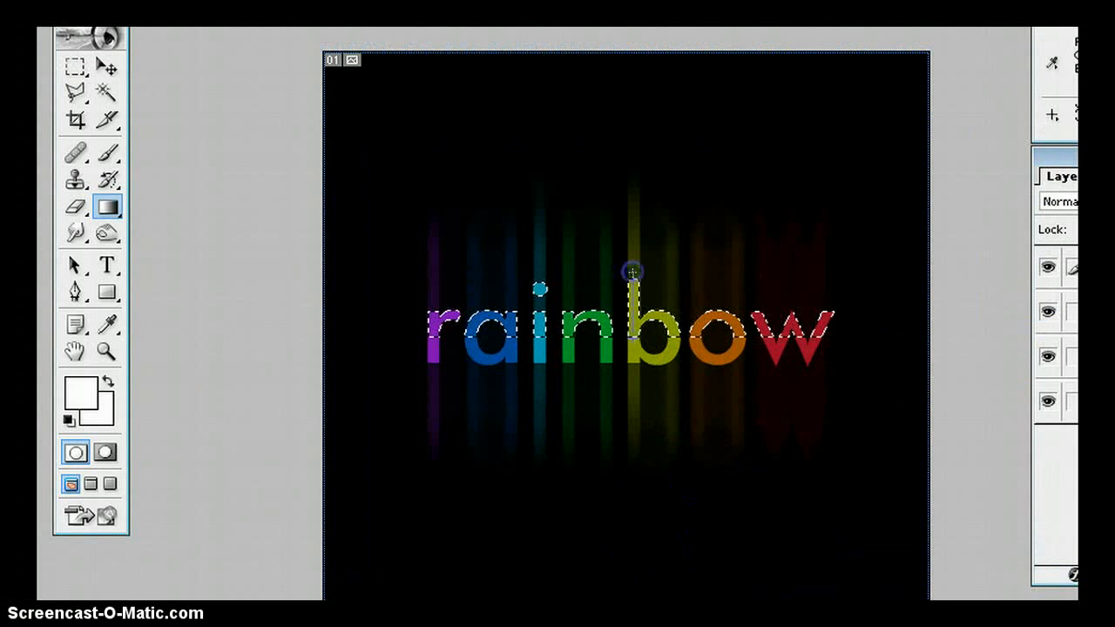
pyautogui.moveTo(632, 272); pyautogui.dragTo(633, 273)
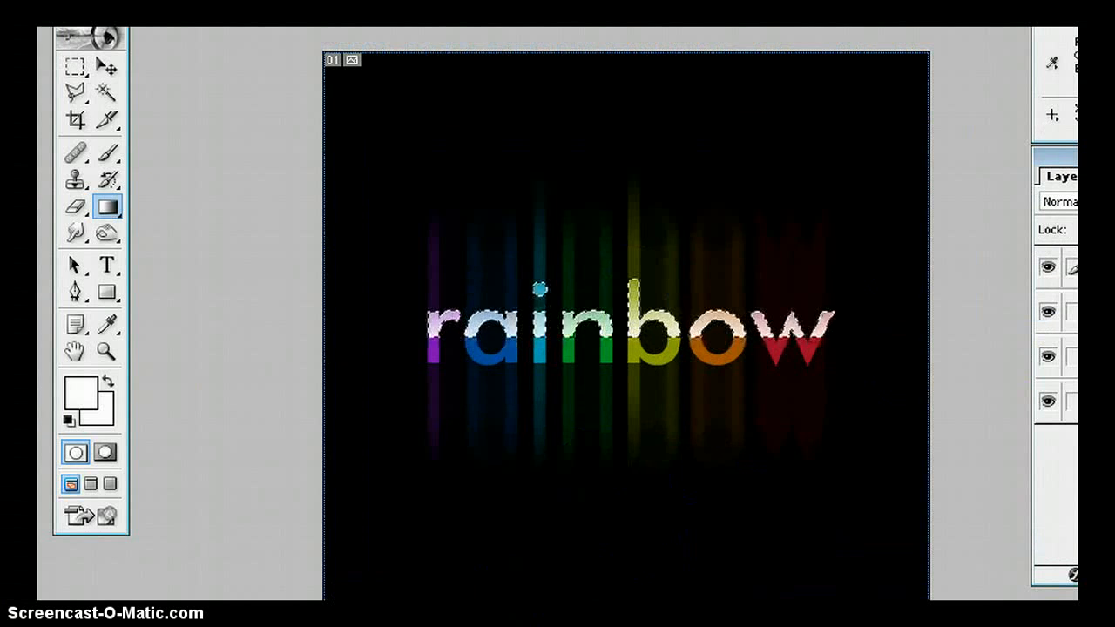
# Lower Layer 2's opacity to 30% and deselect the letter selection.
pyautogui.press('v')
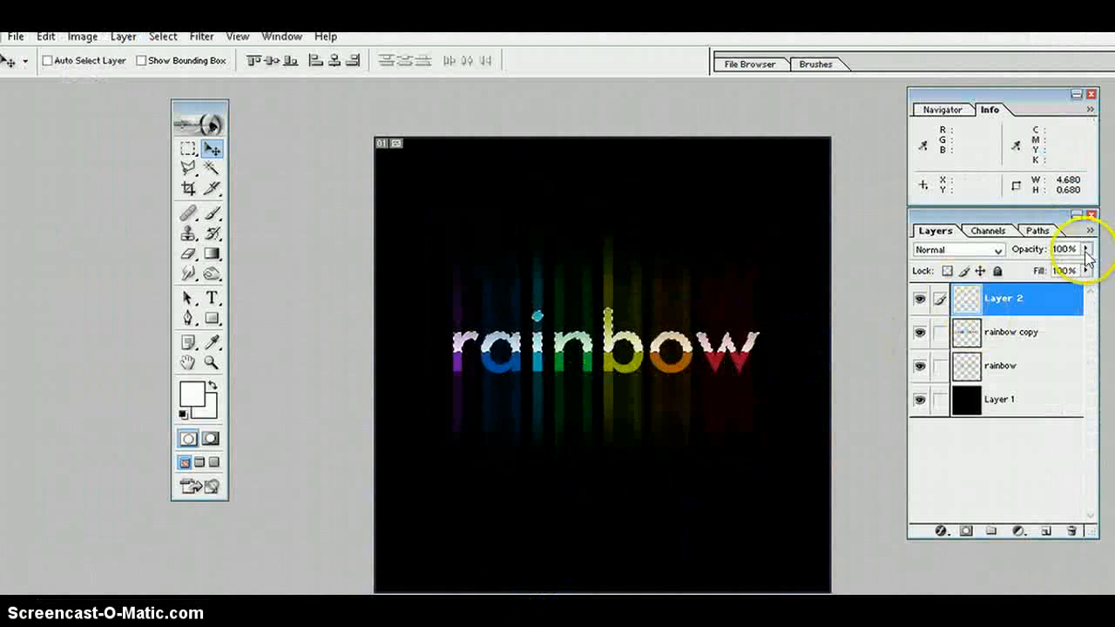
pyautogui.moveTo(1085, 254); pyautogui.dragTo(1086, 270)
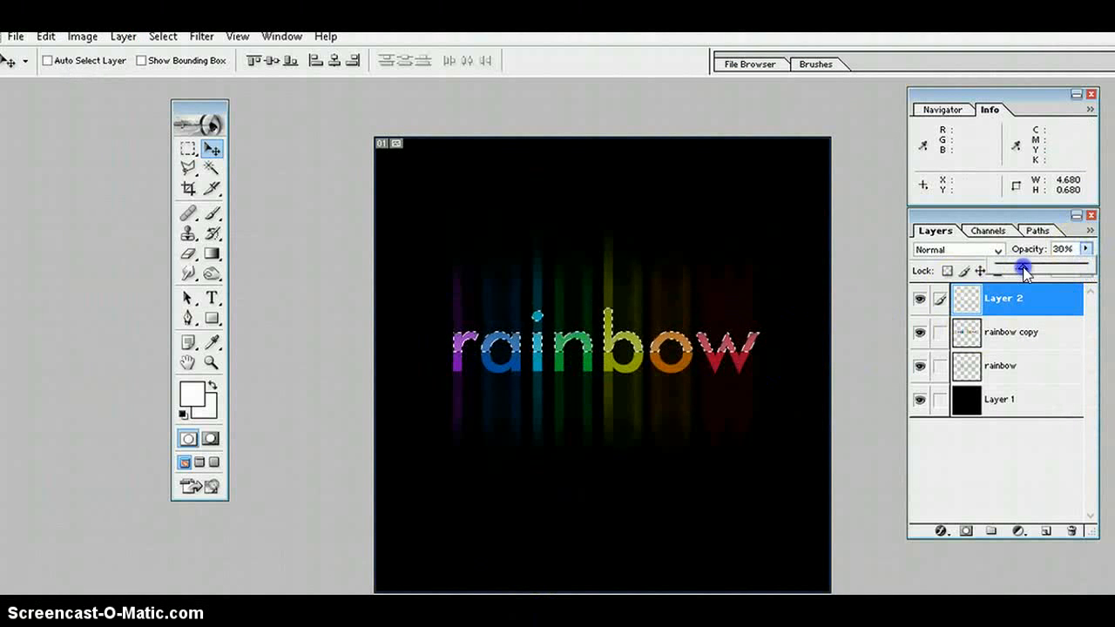
pyautogui.click(212, 150)
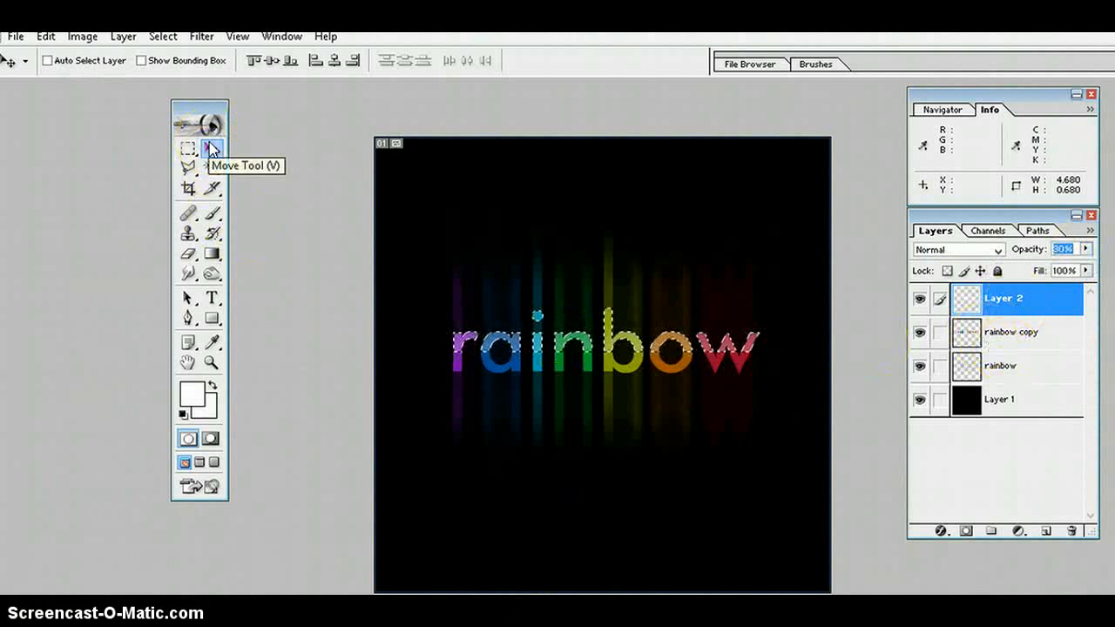
pyautogui.hotkey('ctrl', 'd')
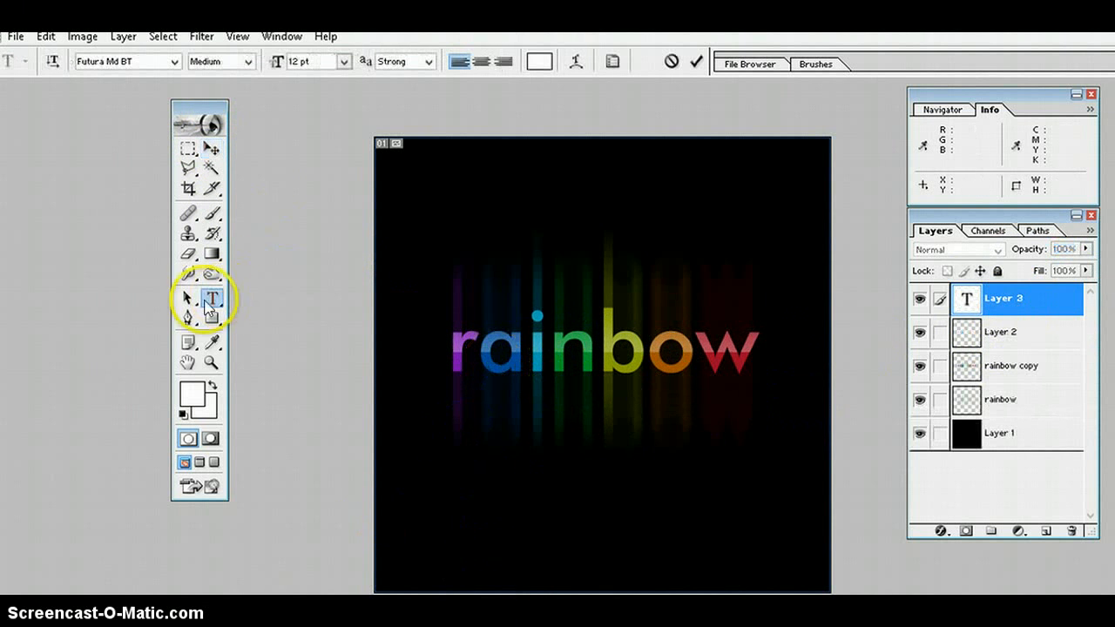
# Add the text line "this is a good rainbow text effect tutorial for you. thank you" and position it just beneath the word "rainbow".
pyautogui.click(480, 392)
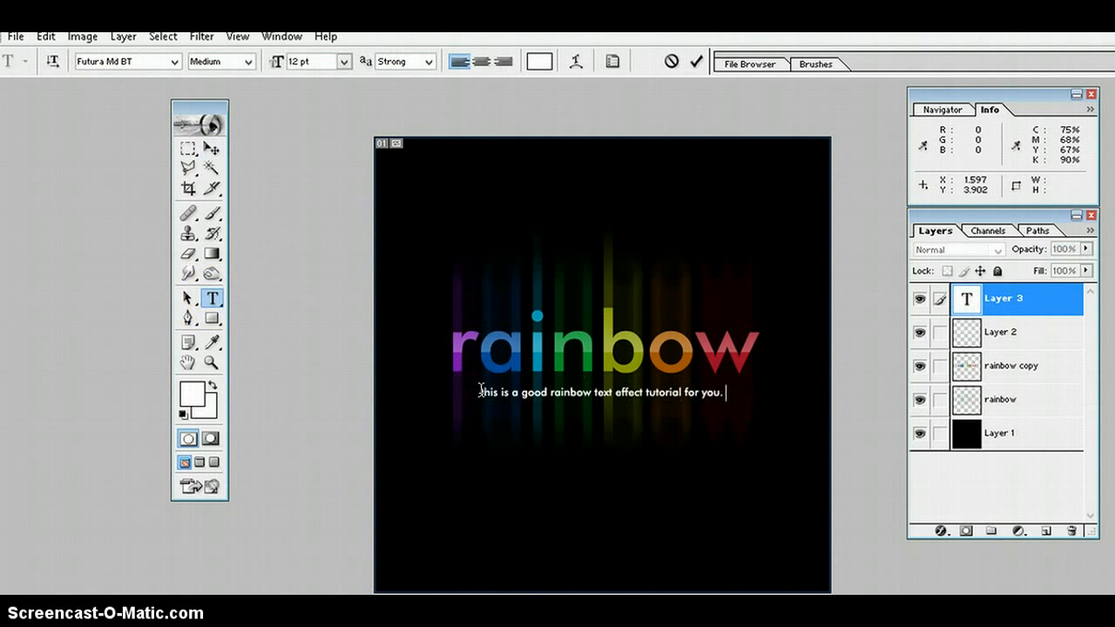
pyautogui.click(566, 349)
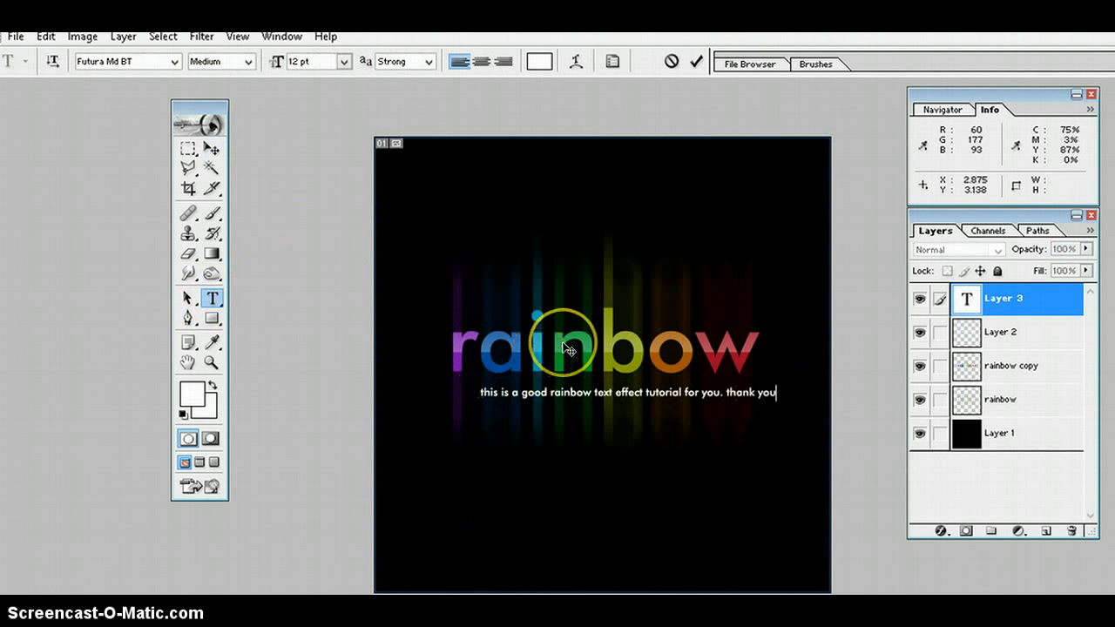
pyautogui.click(211, 148)
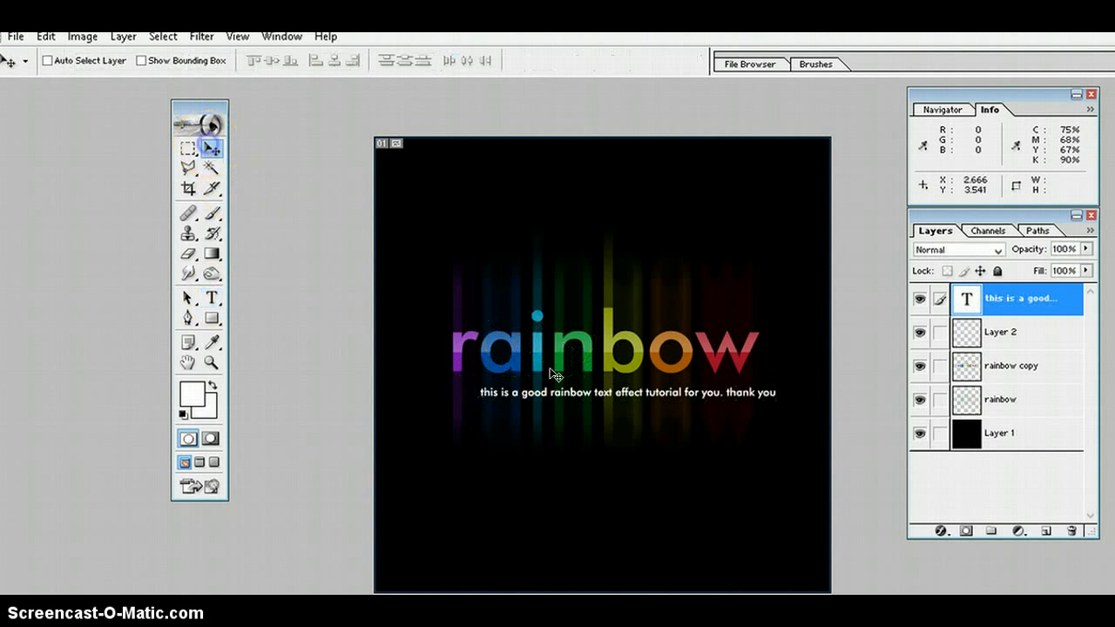
pyautogui.moveTo(552, 392); pyautogui.dragTo(516, 383)
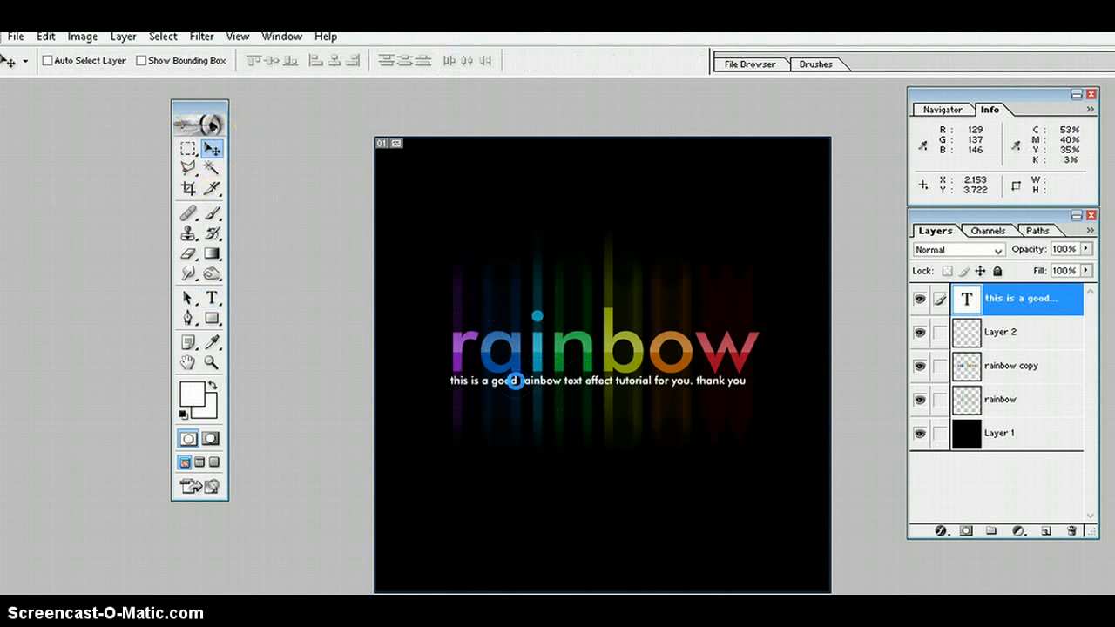
pyautogui.press('Down')
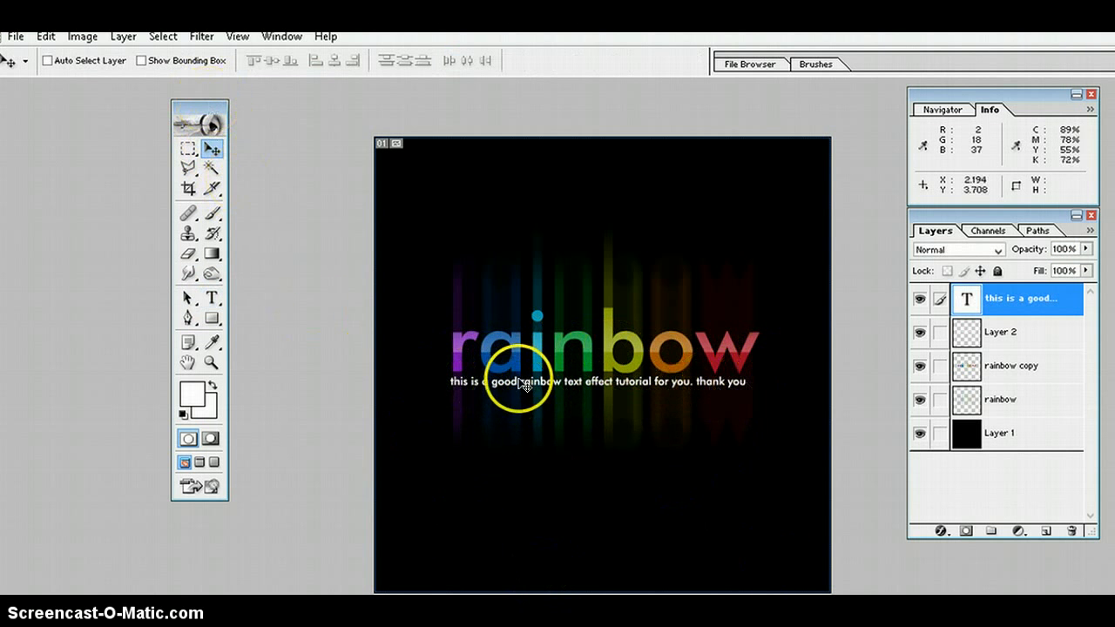
# Select the whole tagline text and change its font to Century Gothic.
pyautogui.click(207, 298)
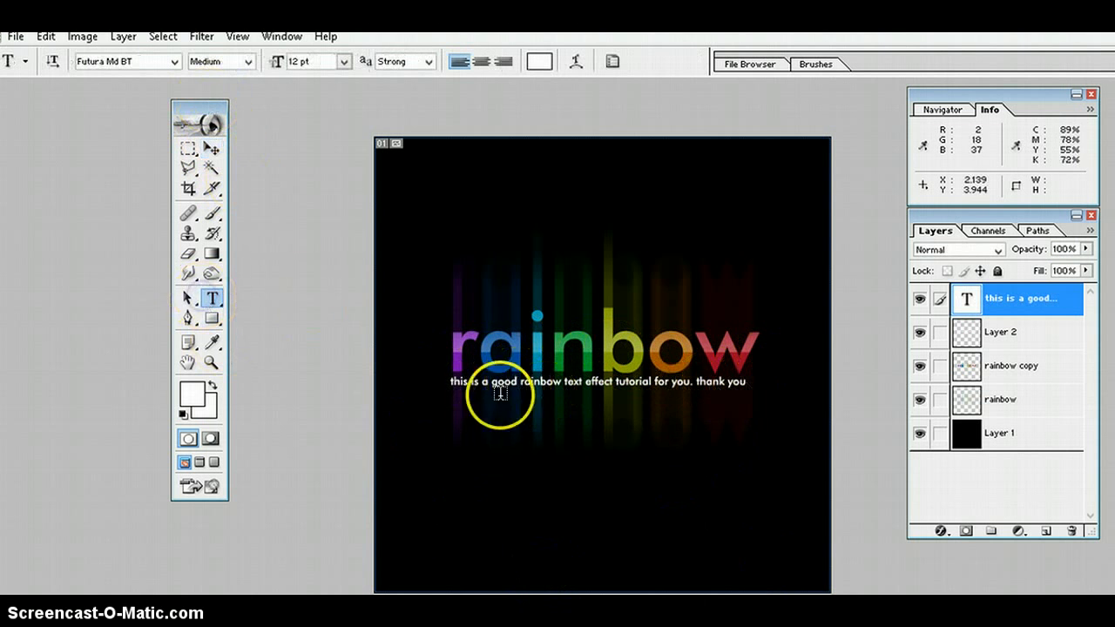
pyautogui.click(451, 380)
pyautogui.moveTo(451, 381); pyautogui.dragTo(745, 387)
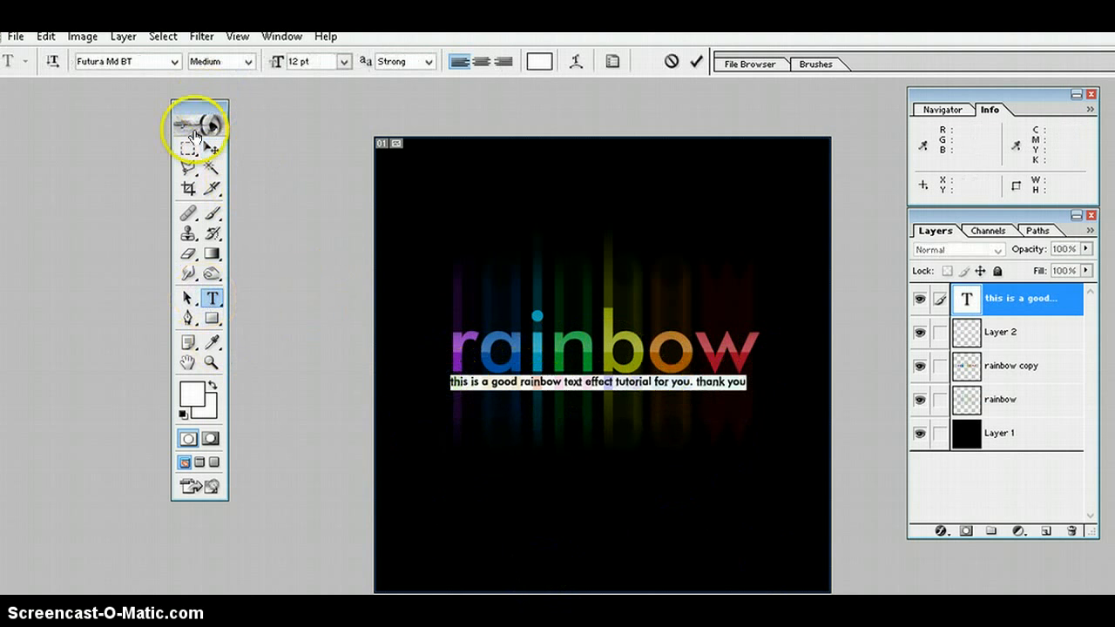
pyautogui.click(178, 64)
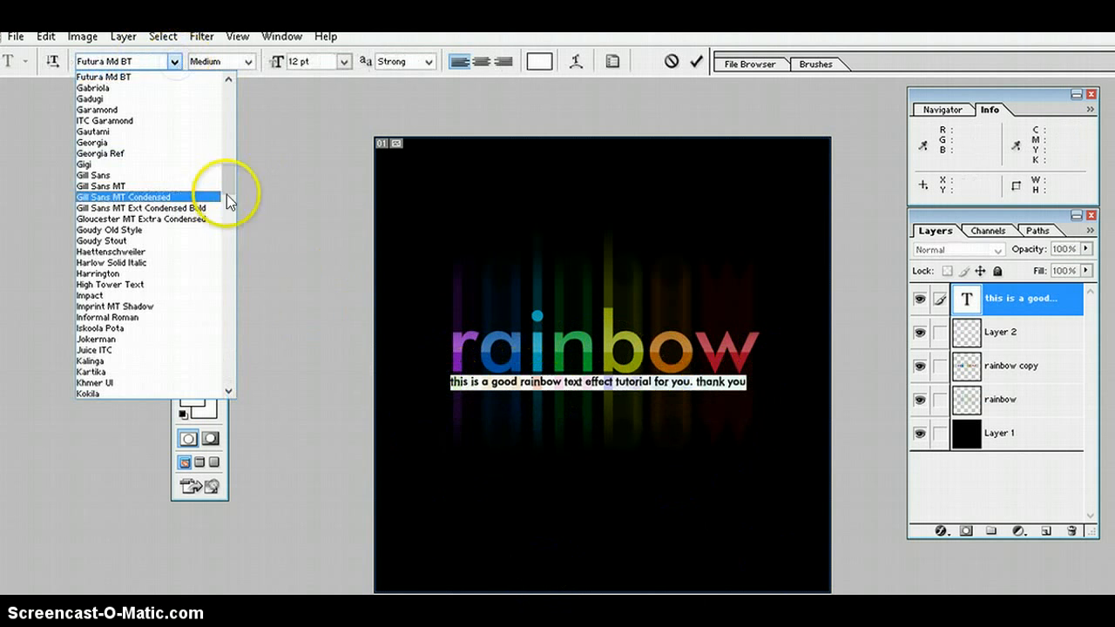
pyautogui.moveTo(226, 179); pyautogui.dragTo(224, 139)
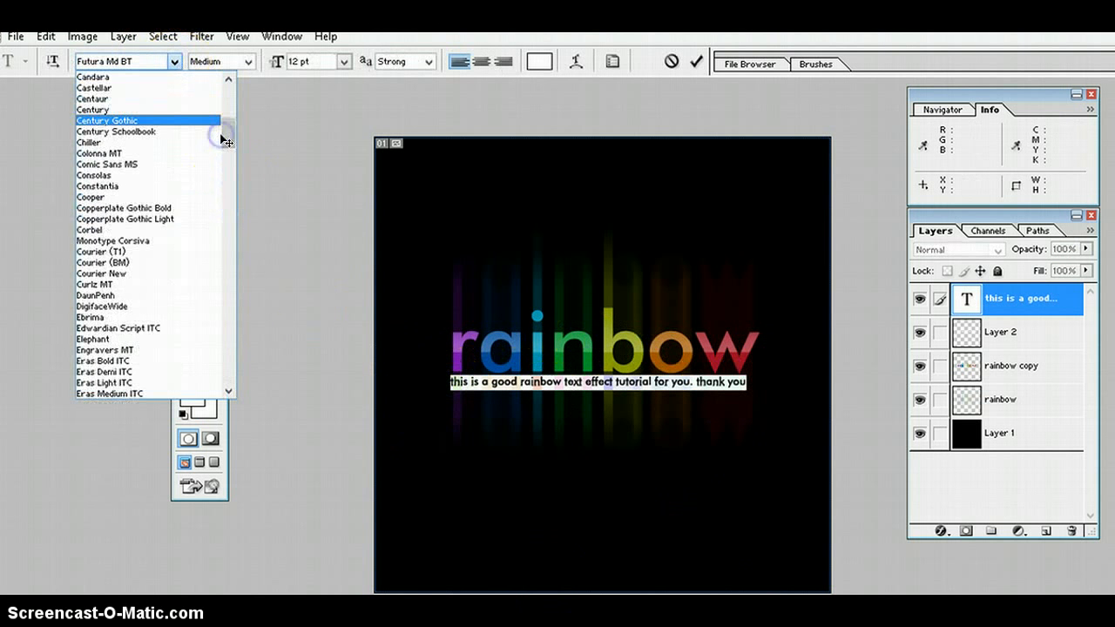
pyautogui.click(153, 120)
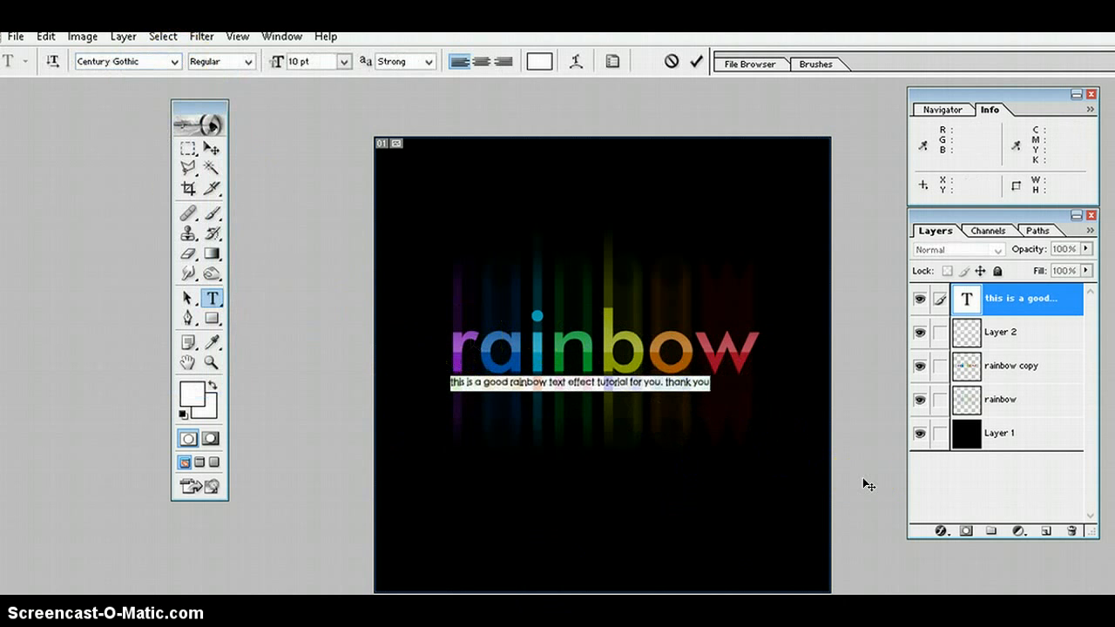
# Set the tagline's font size to 11 pt.
pyautogui.hotkey('ctrl', 'shift', '.')
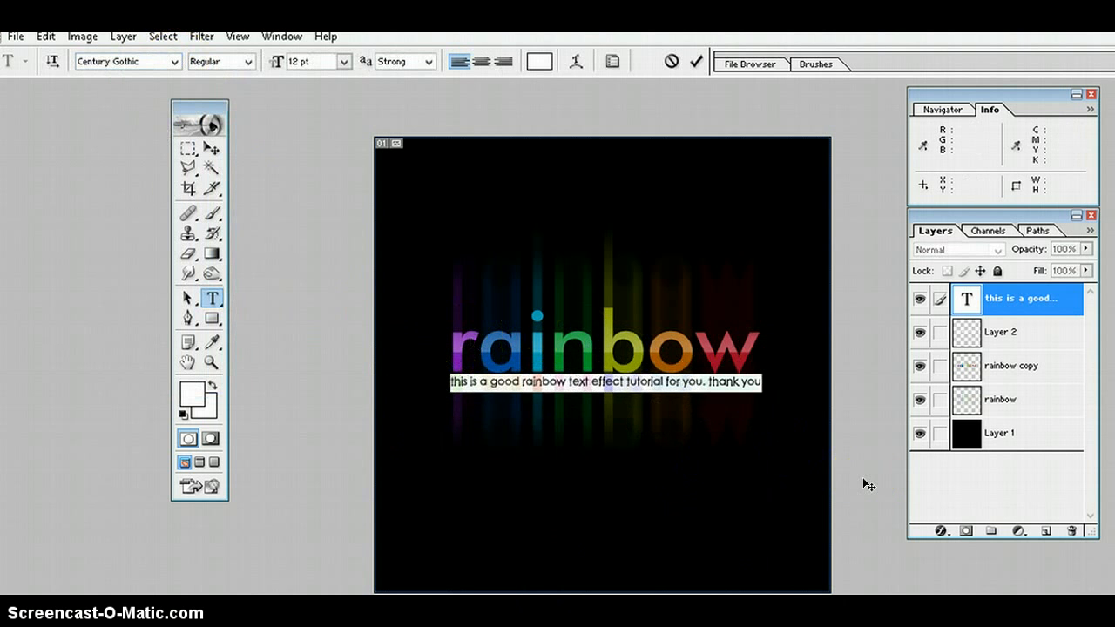
pyautogui.click(299, 59)
pyautogui.press('Down')
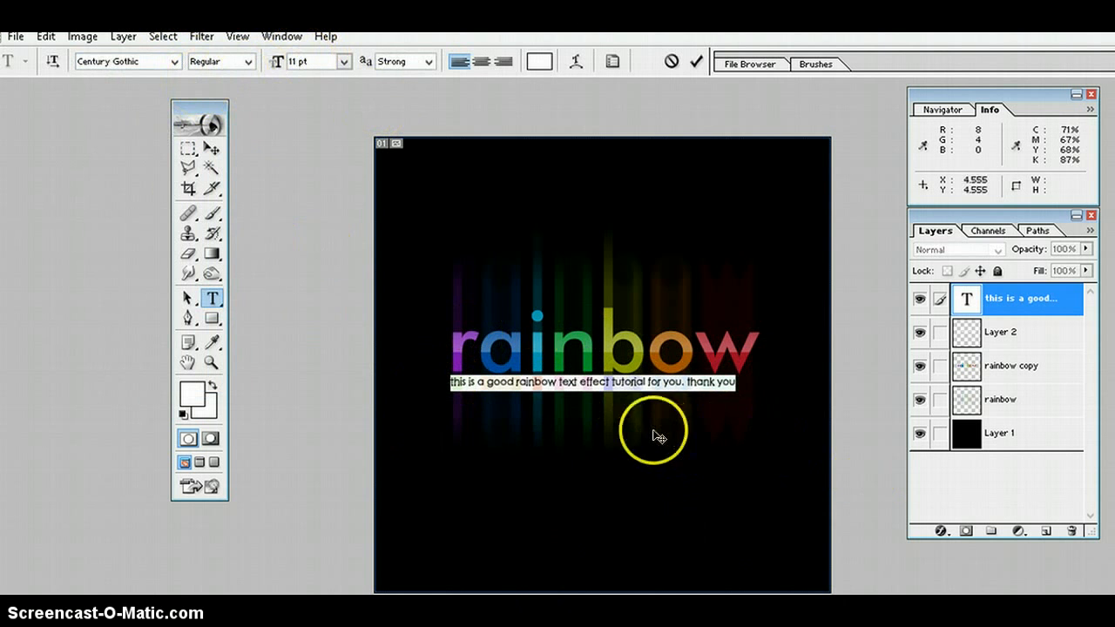
# Commit the tagline text and nudge it slightly to the right beneath the word "rainbow".
pyautogui.click(213, 148)
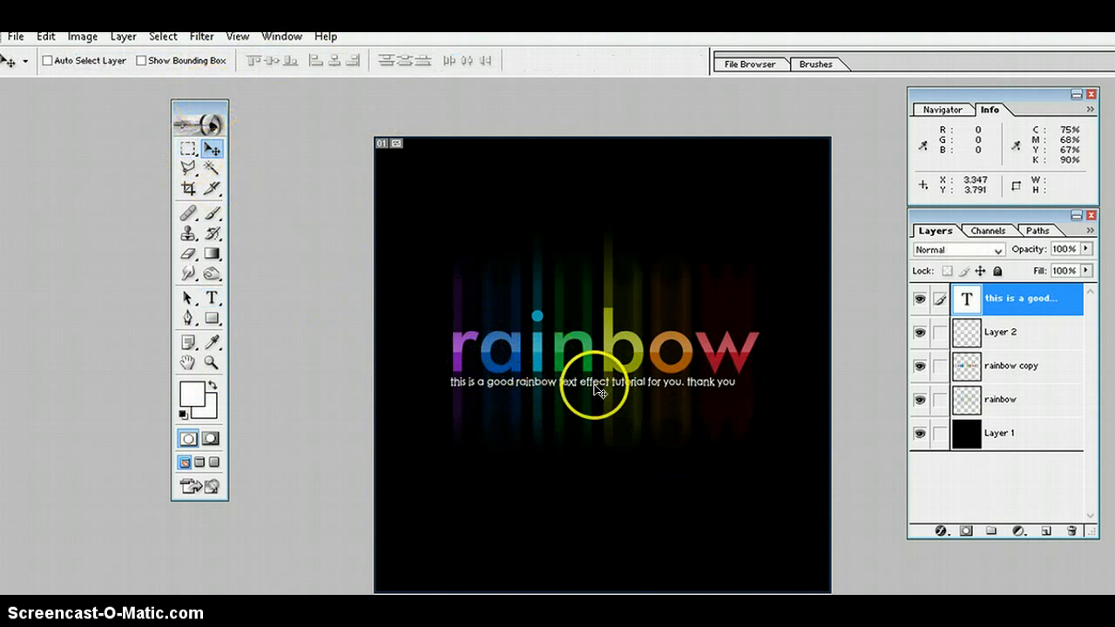
pyautogui.press('Right')
pyautogui.press('Right')
pyautogui.press('Right')
pyautogui.press('Right')
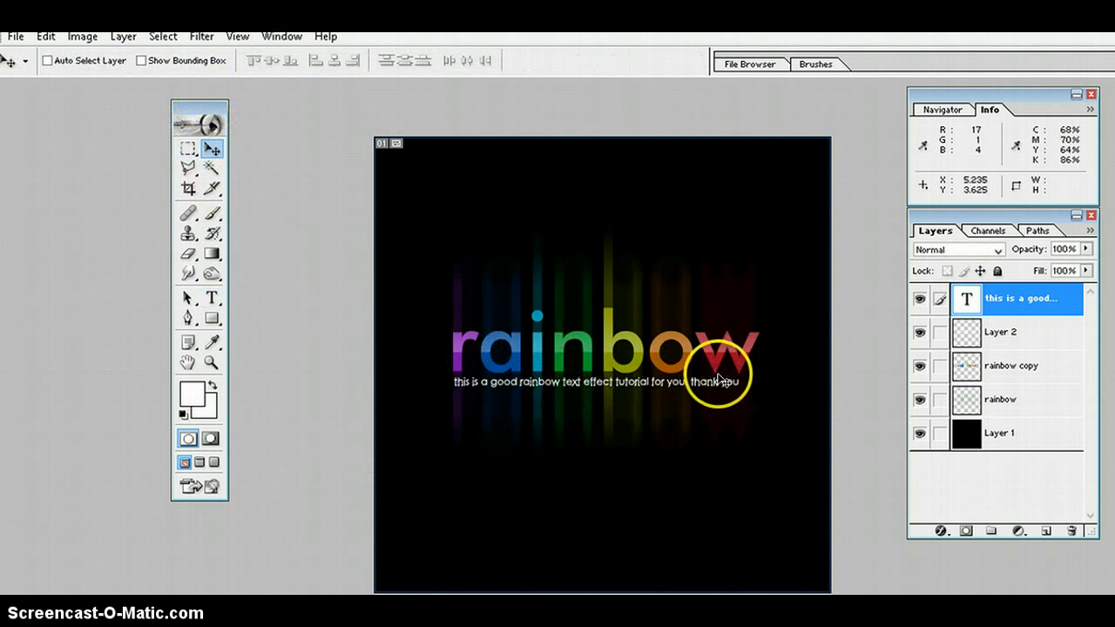
# Open the tagline layer's blending options, enable Gradient Overlay and display its settings.
pyautogui.rightClick(1062, 304)
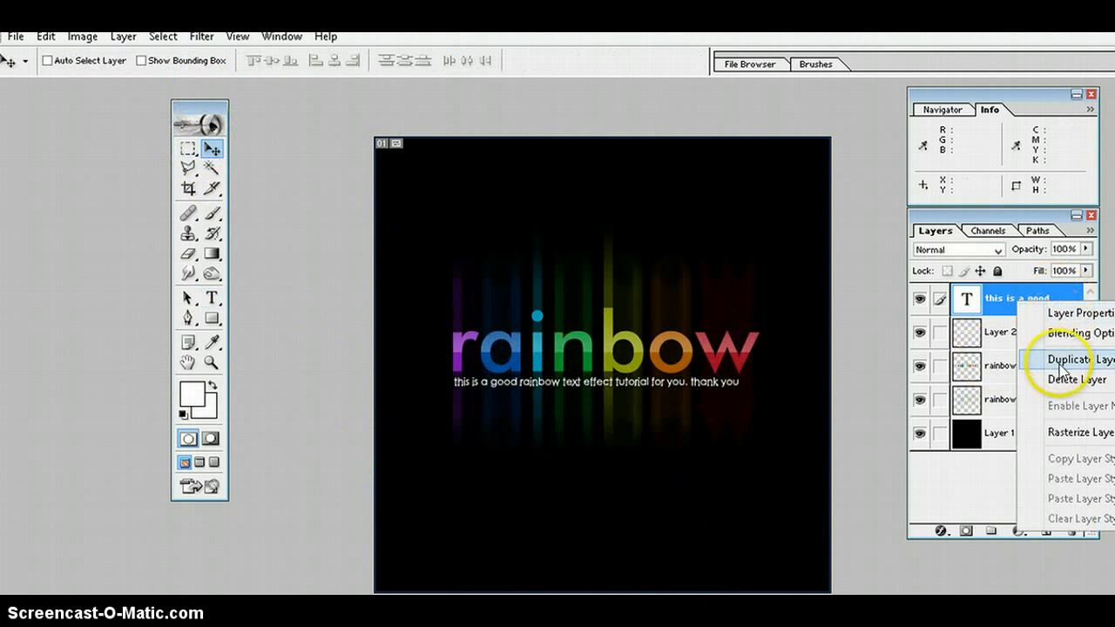
pyautogui.click(1061, 336)
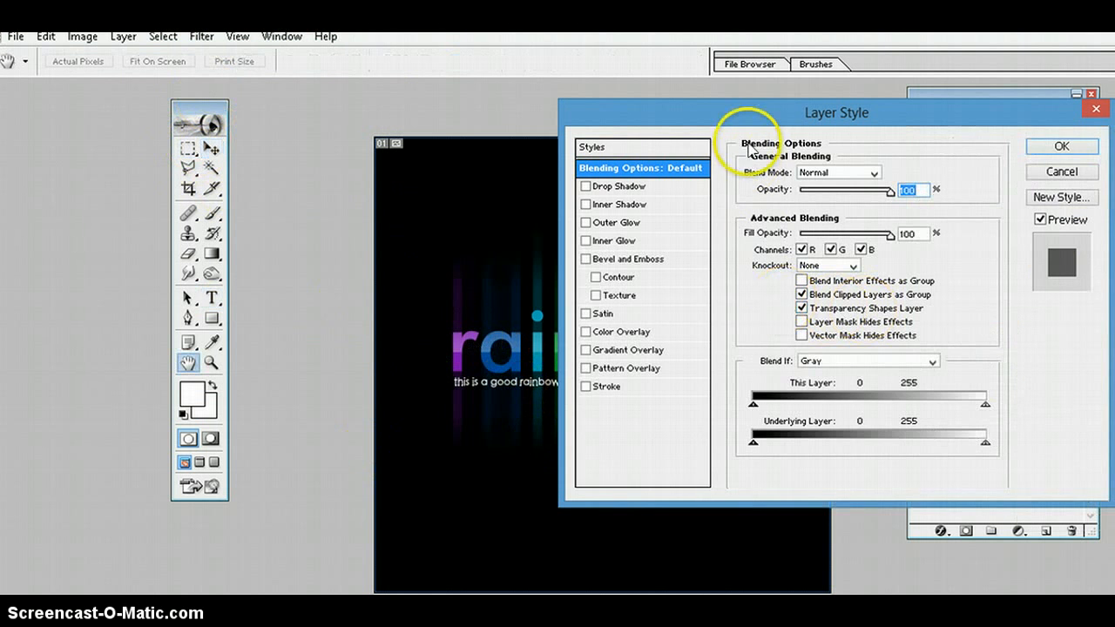
pyautogui.moveTo(747, 120); pyautogui.dragTo(700, 107)
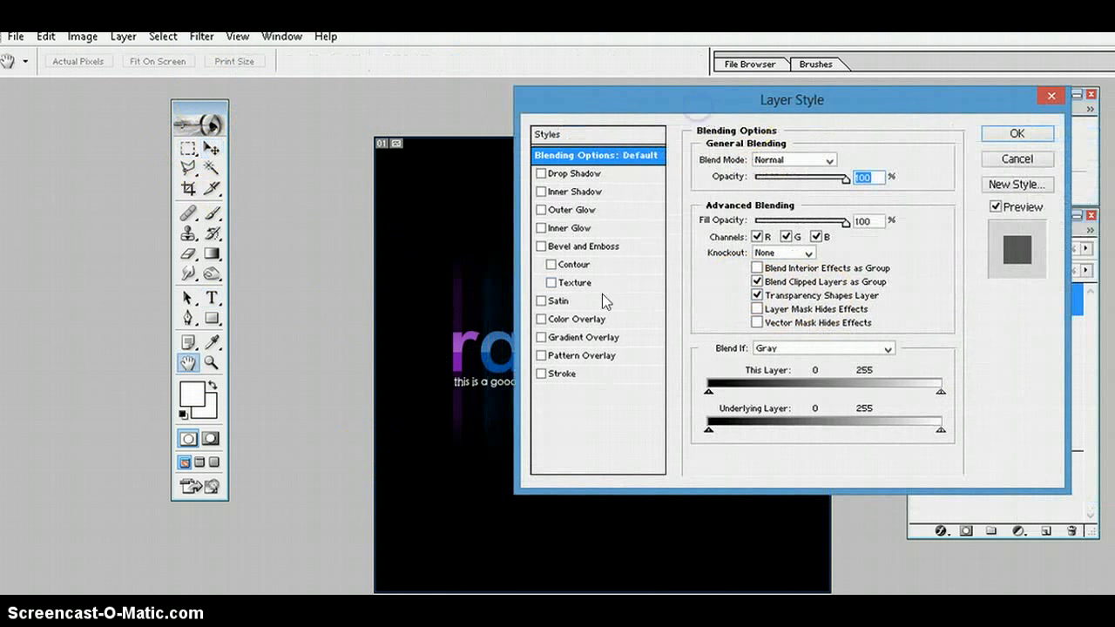
pyautogui.click(541, 338)
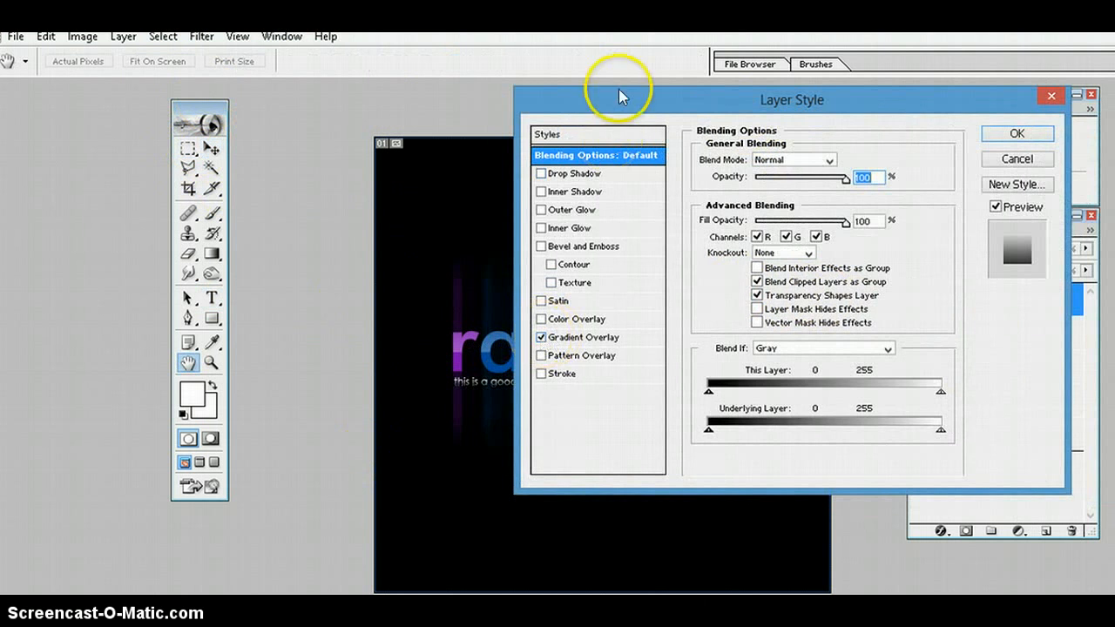
pyautogui.moveTo(619, 89)
pyautogui.mouseDown()
pyautogui.moveTo(827, 101)
pyautogui.moveTo(800, 137)
pyautogui.moveTo(633, 128)
pyautogui.moveTo(606, 106)
pyautogui.mouseUp()
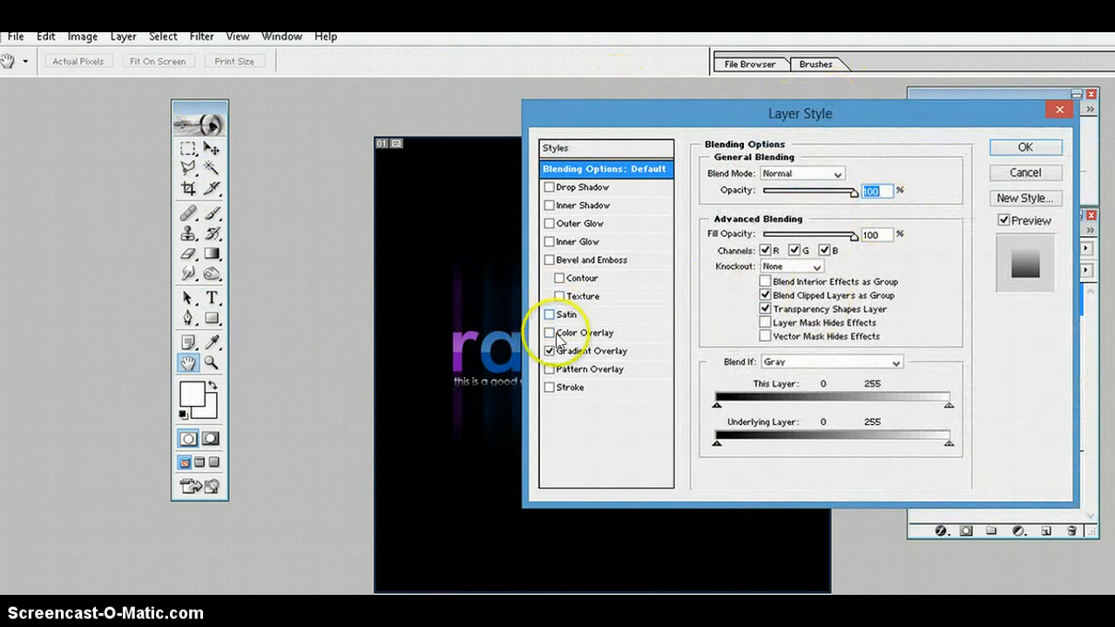
pyautogui.click(579, 352)
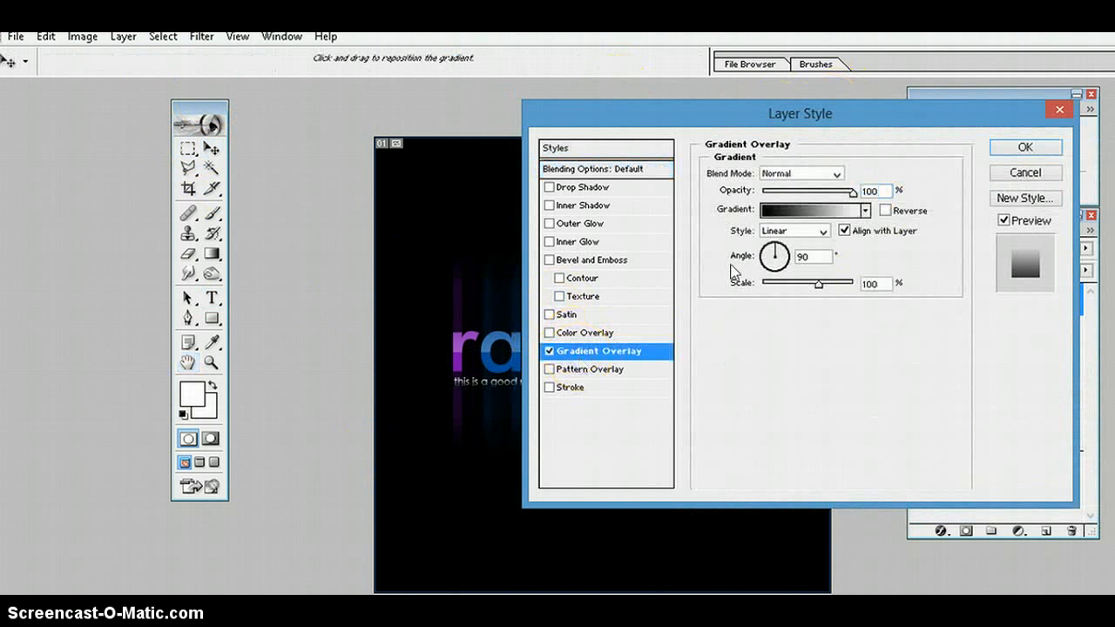
# Choose the purple-green-orange preset for the tagline's gradient overlay.
pyautogui.click(865, 211)
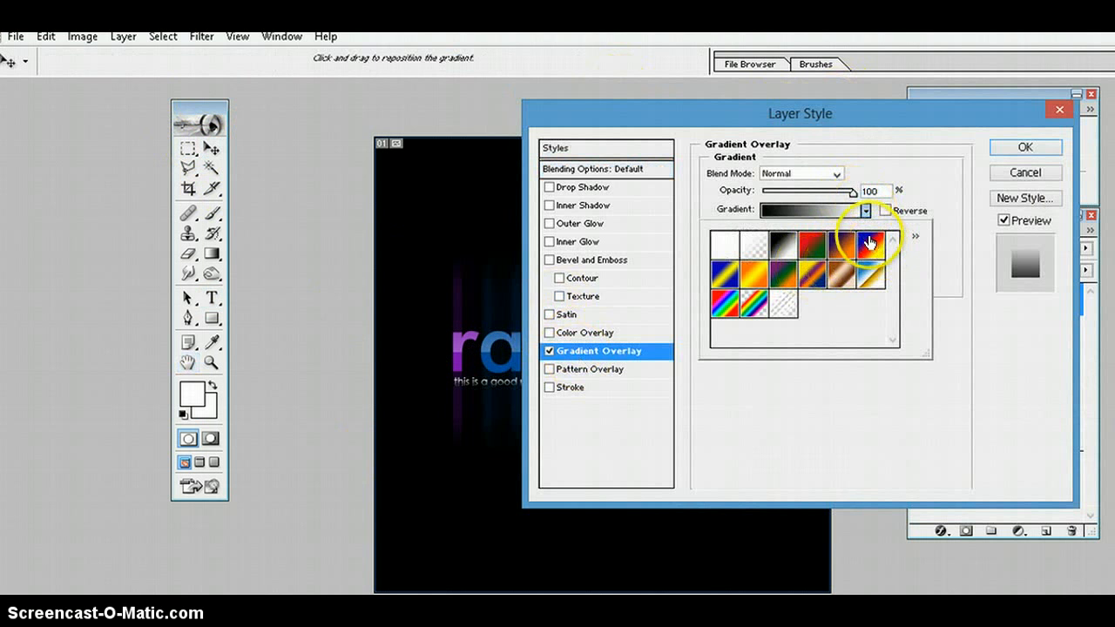
pyautogui.click(869, 243)
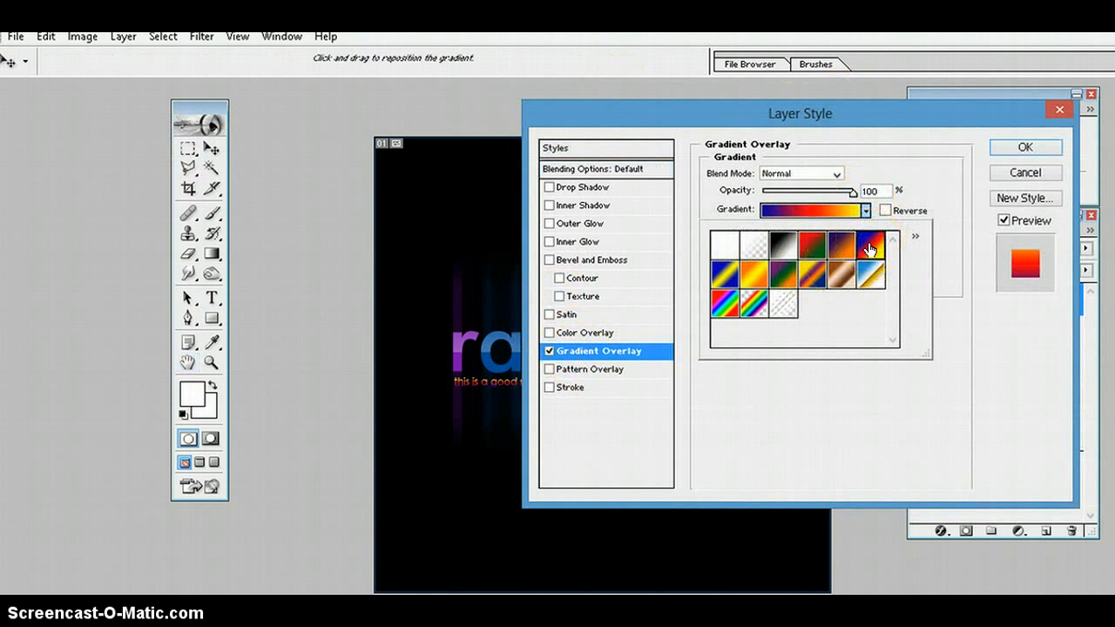
pyautogui.click(782, 276)
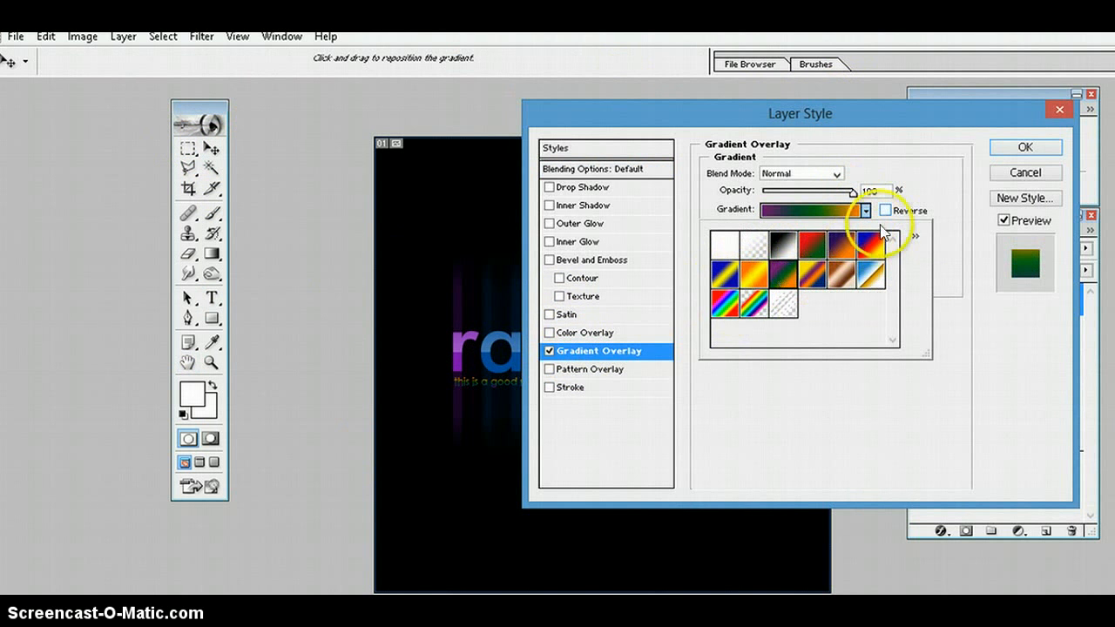
pyautogui.click(921, 208)
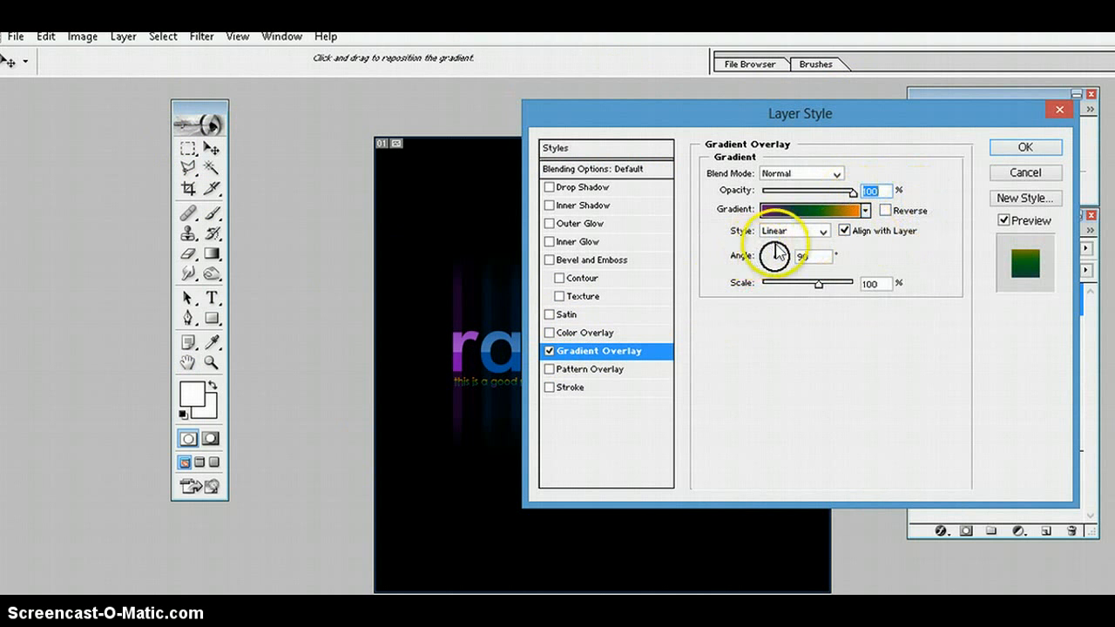
# Set the gradient overlay's angle to 0° and its scale to 78%.
pyautogui.moveTo(777, 253); pyautogui.dragTo(800, 256)
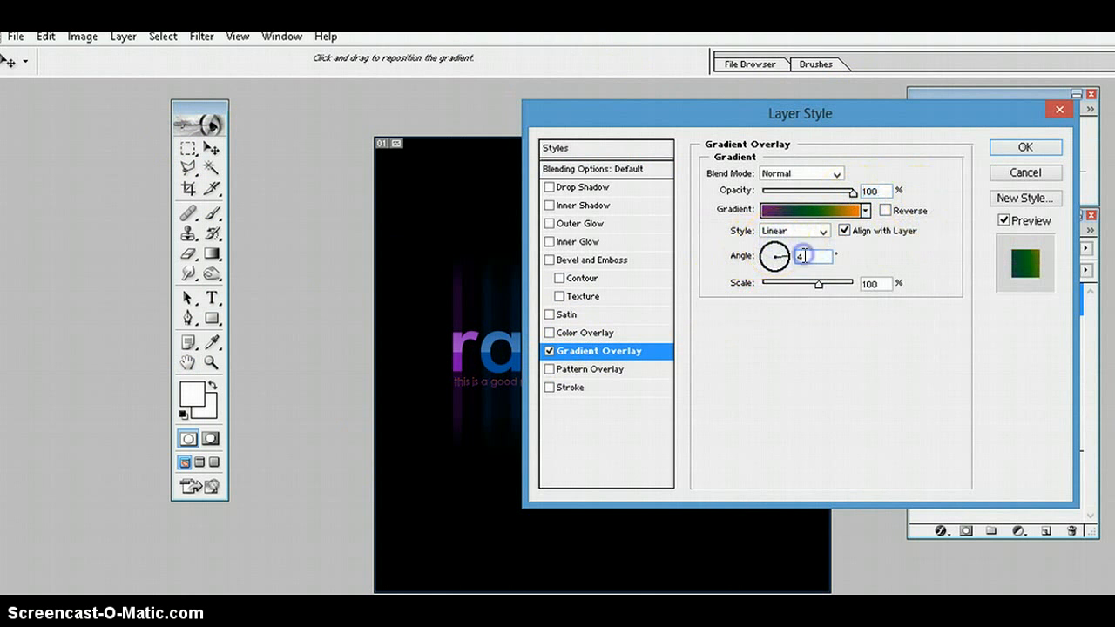
pyautogui.press('BackSpace')
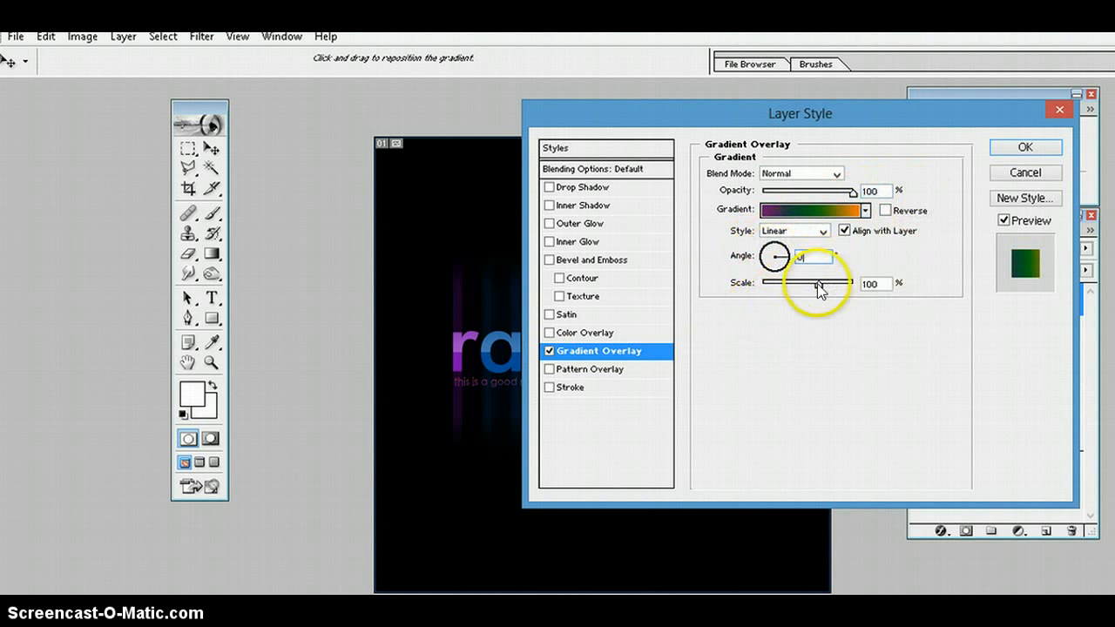
pyautogui.moveTo(817, 283); pyautogui.dragTo(819, 288)
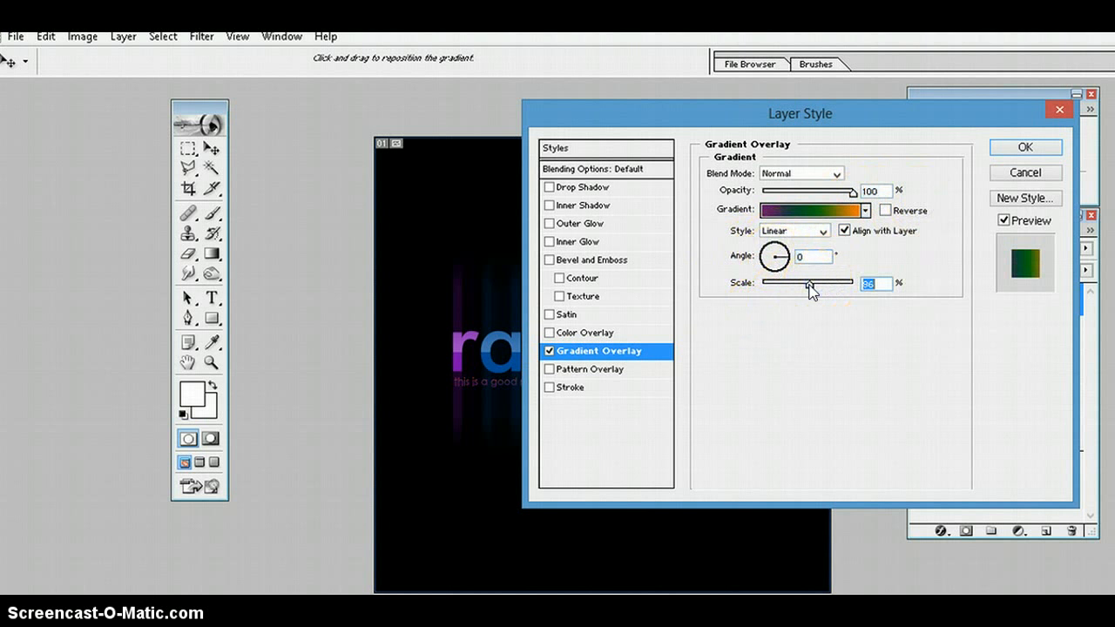
pyautogui.moveTo(812, 285); pyautogui.dragTo(810, 287)
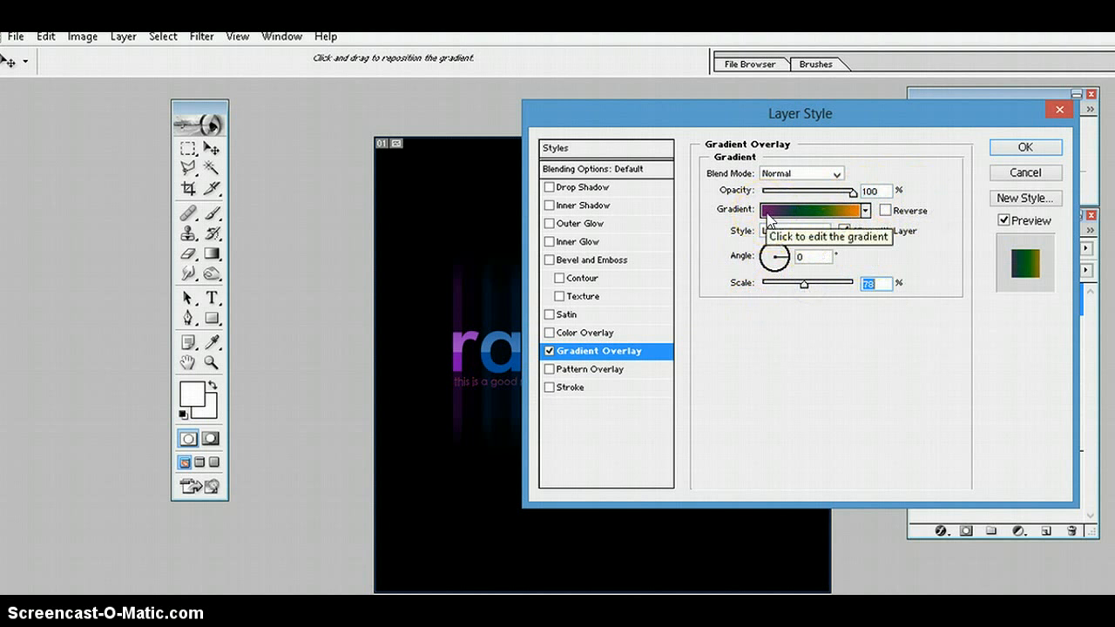
# Open the tagline's overlay gradient for editing and set the purple color stop's location to 0%.
pyautogui.click(768, 218)
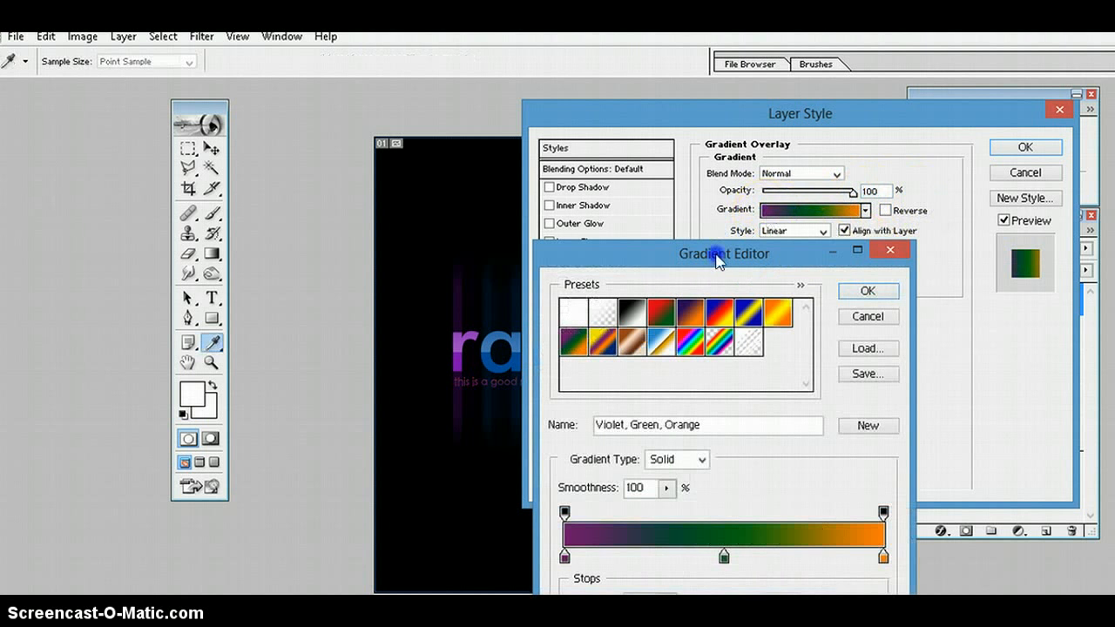
pyautogui.moveTo(717, 260); pyautogui.dragTo(779, 107)
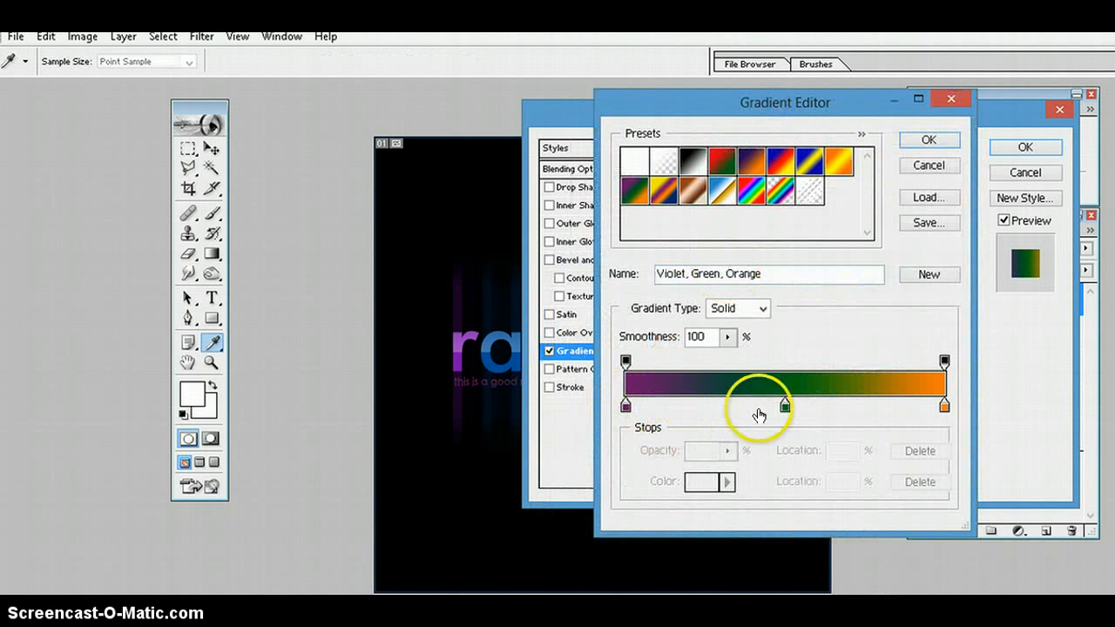
pyautogui.click(625, 405)
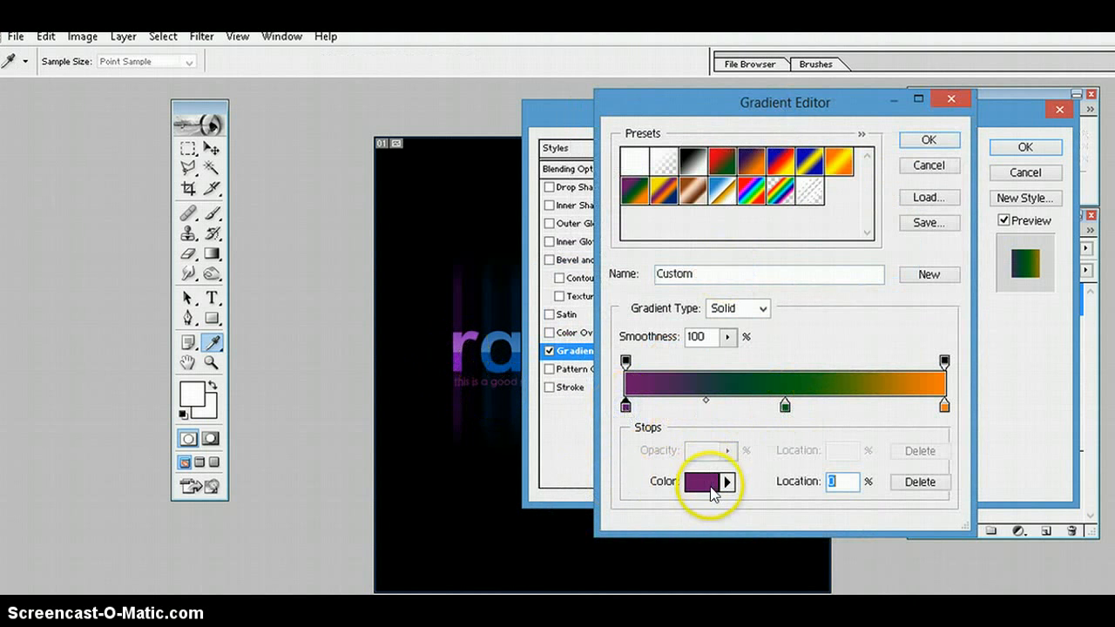
pyautogui.write('00')
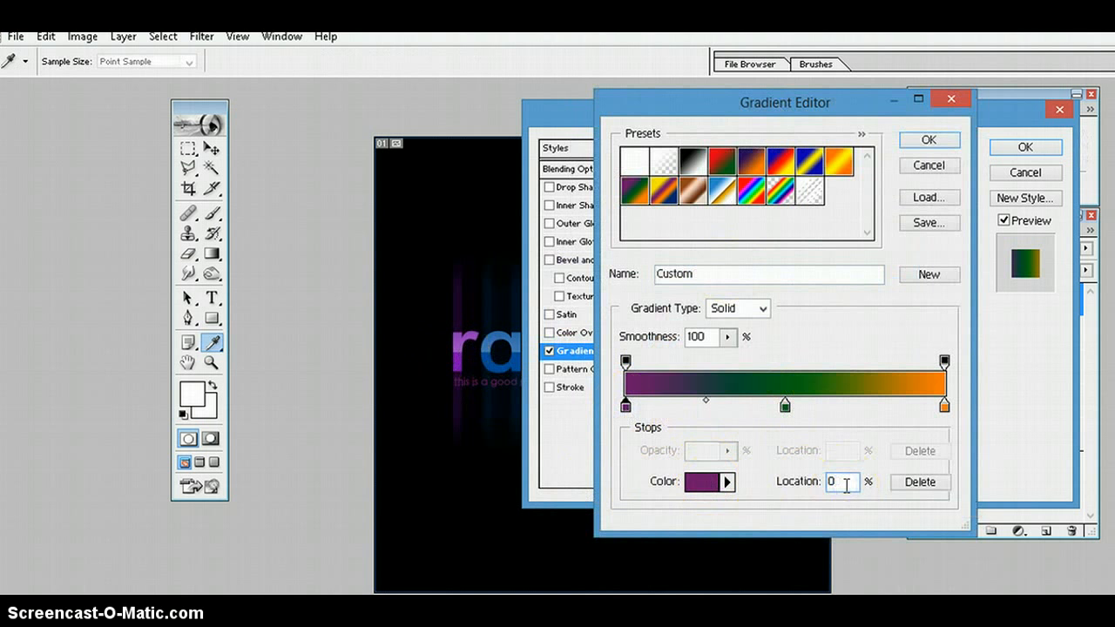
# Add a color stop at 10% and give it the blue (074D9D) sampled from the letter "a".
pyautogui.click(655, 403)
pyautogui.doubleClick(656, 403)
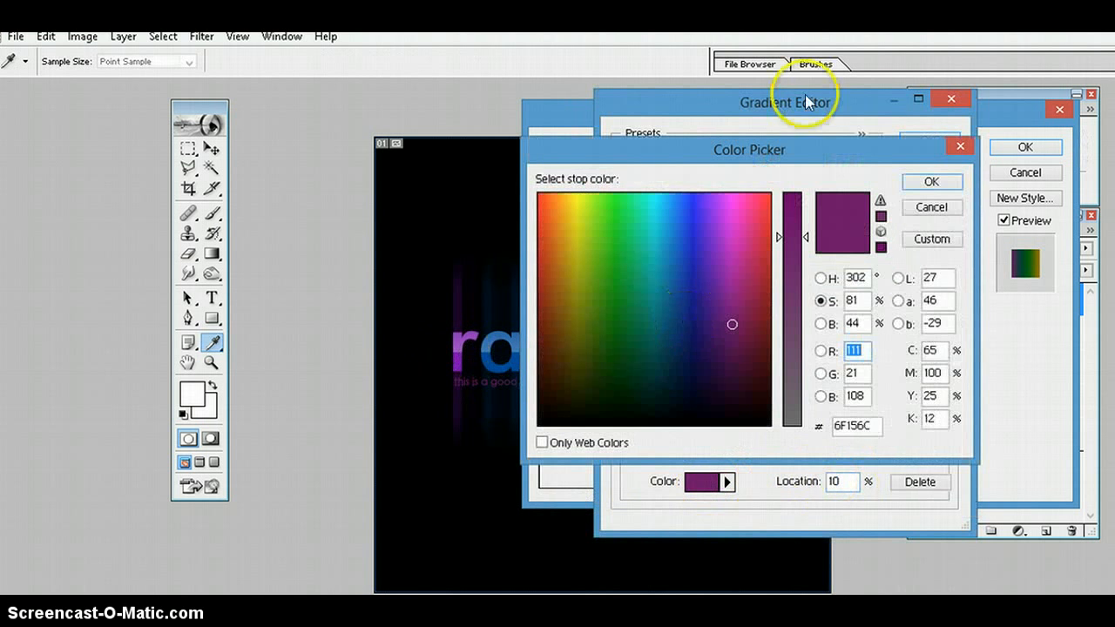
pyautogui.click(495, 361)
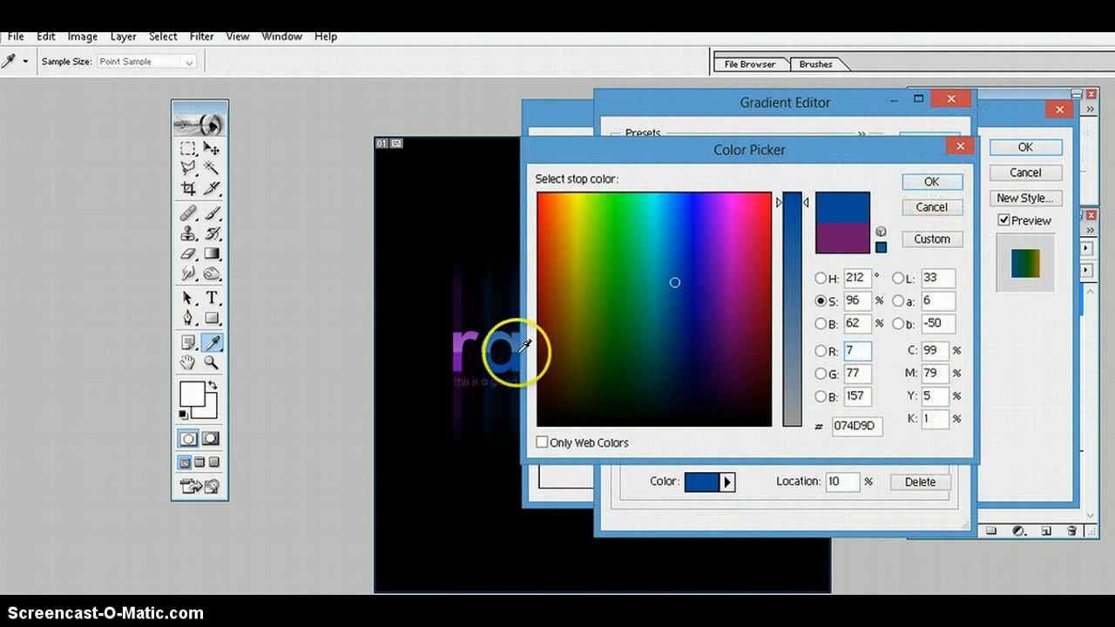
pyautogui.click(928, 184)
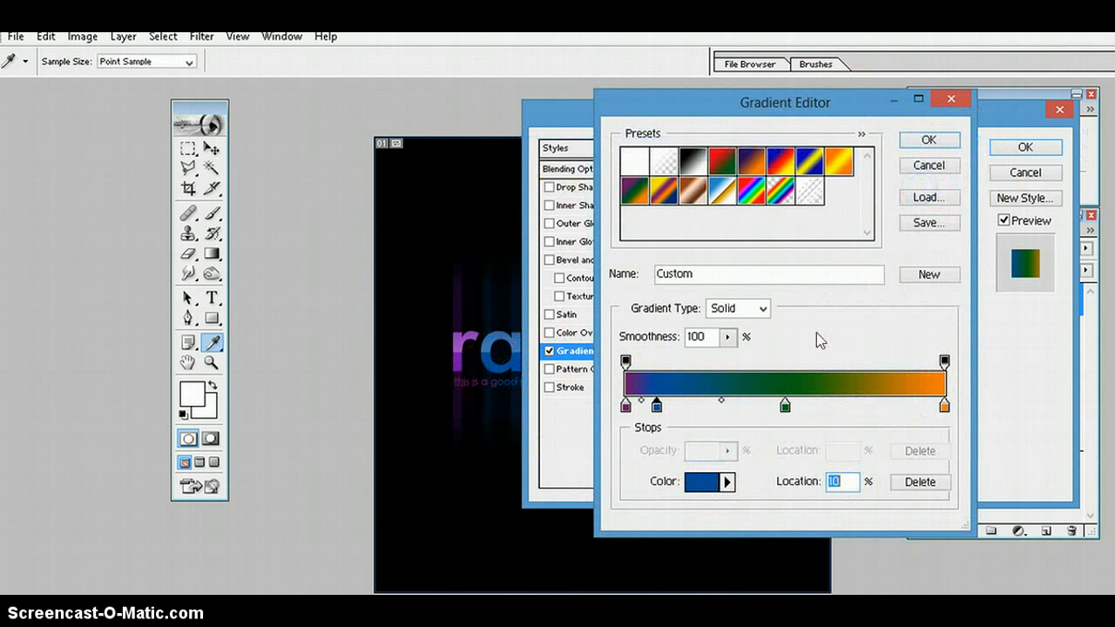
# Set the blue stop's location to 1%, beside the purple stop, and move the dialogs aside to uncover the artwork.
pyautogui.click(832, 479)
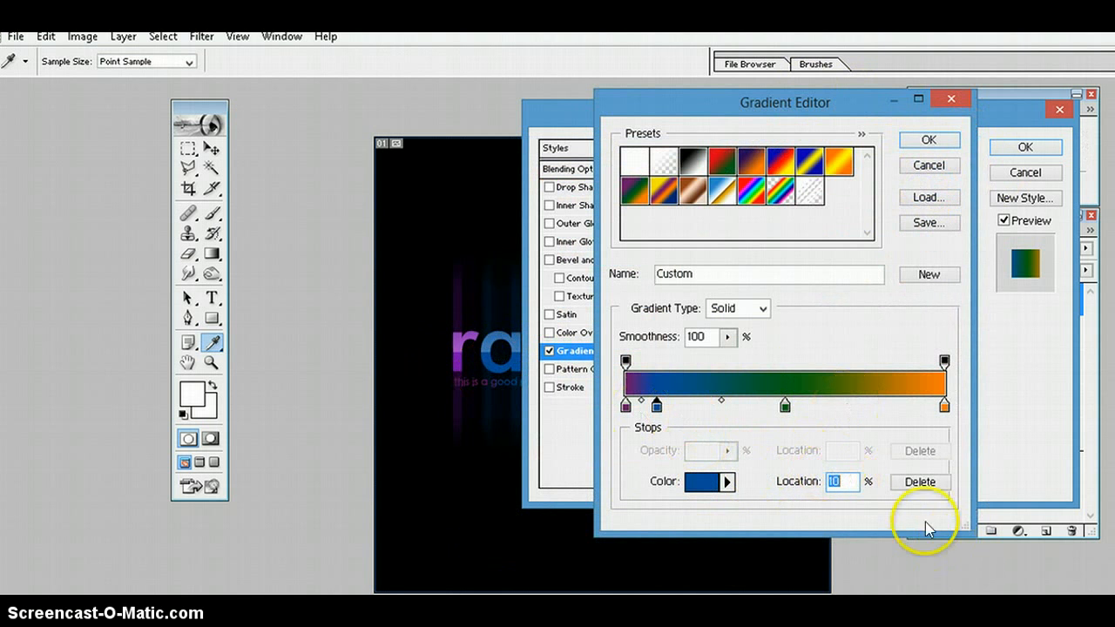
pyautogui.click(847, 483)
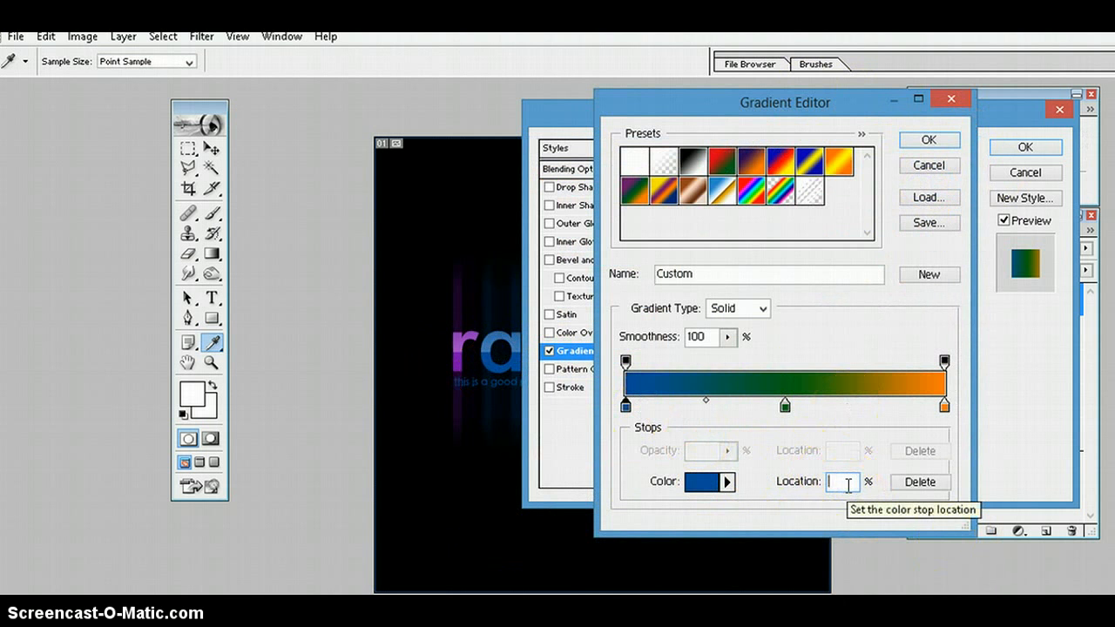
pyautogui.write('9')
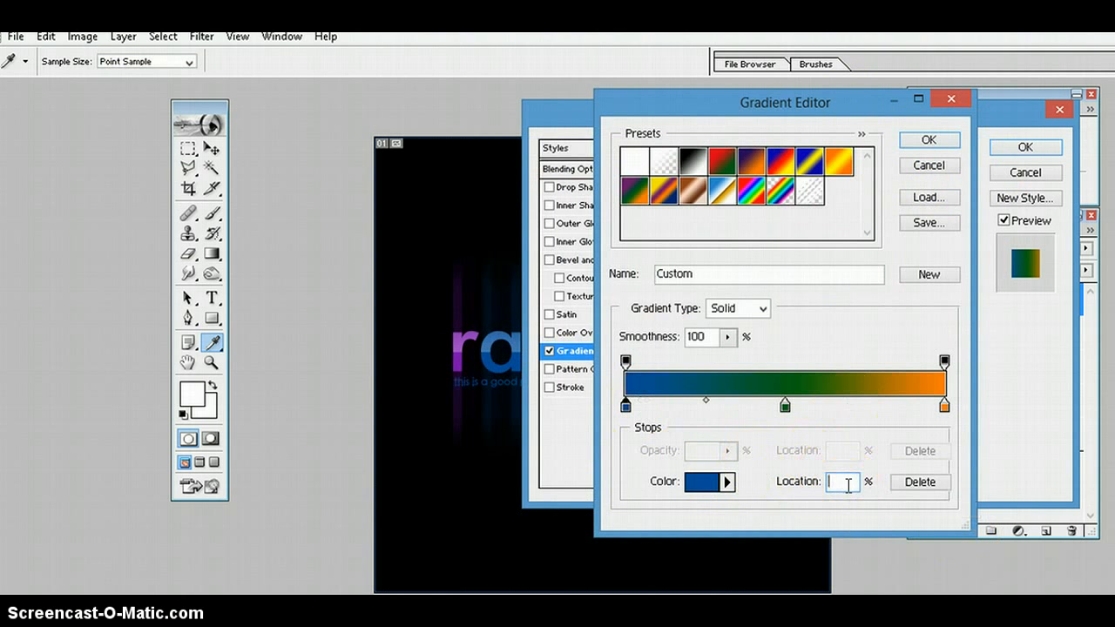
pyautogui.write('5')
pyautogui.press('BackSpace')
pyautogui.write('3')
pyautogui.press('BackSpace')
pyautogui.write('2')
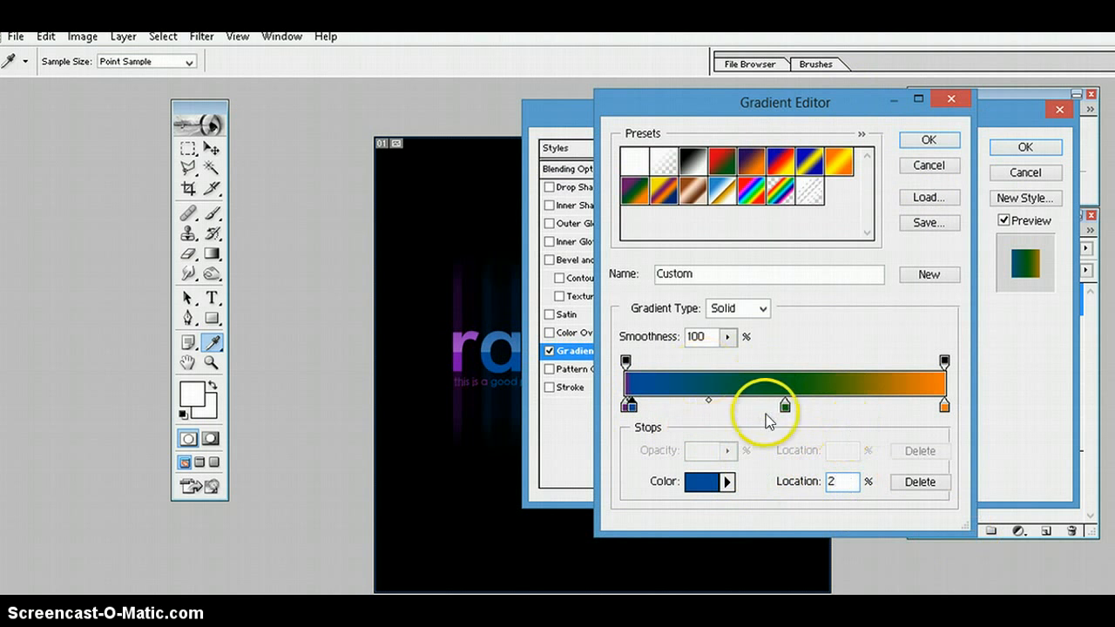
pyautogui.moveTo(685, 111); pyautogui.dragTo(860, 137)
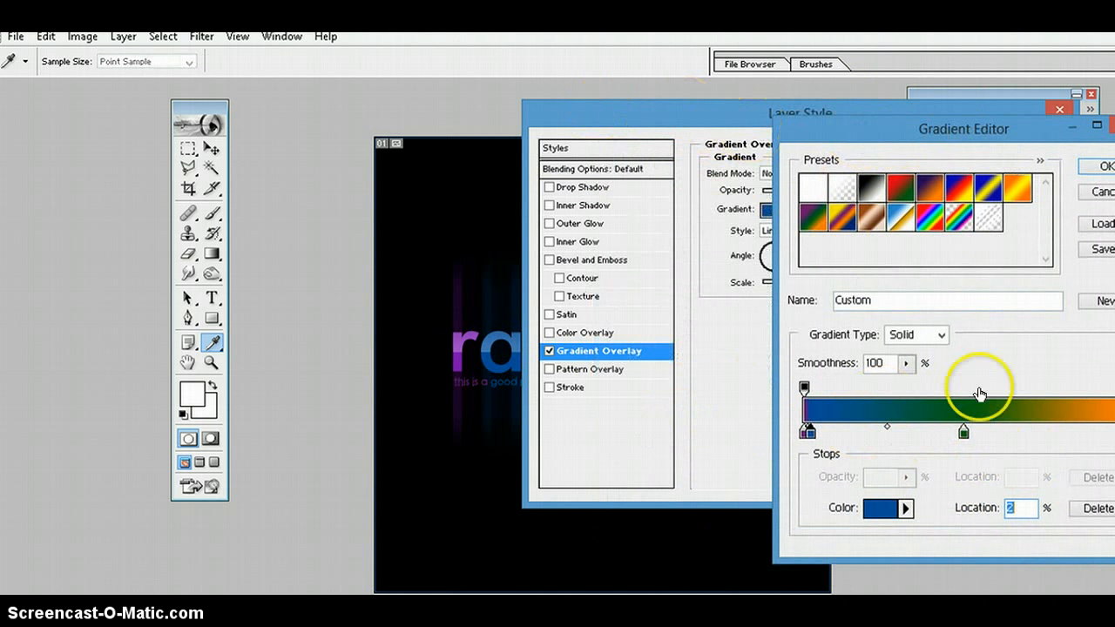
pyautogui.moveTo(971, 133); pyautogui.dragTo(824, 121)
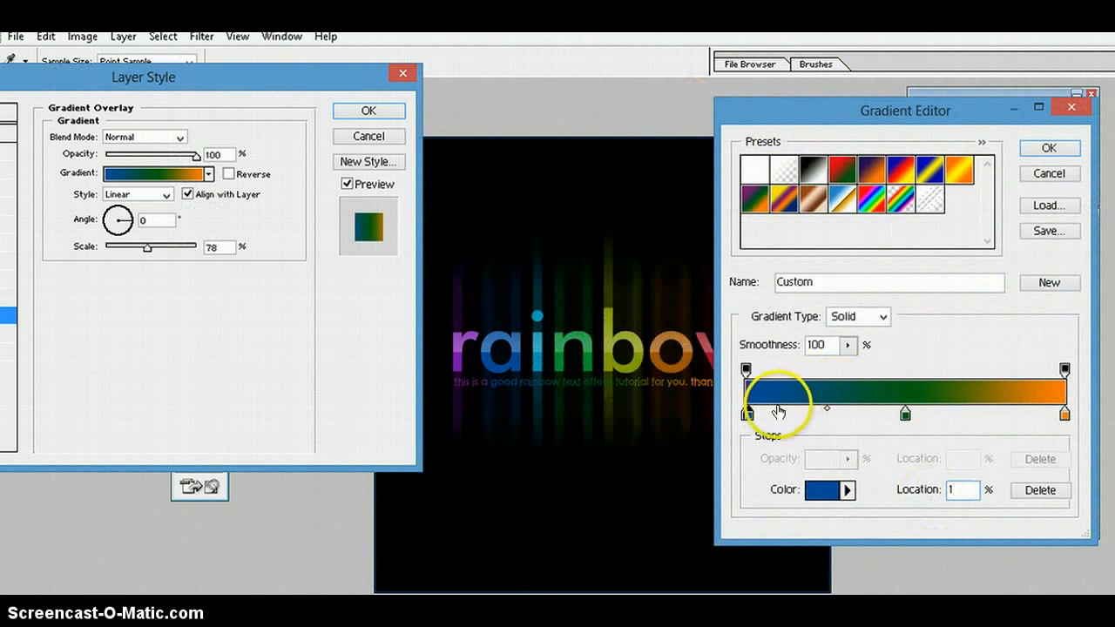
# Add another color stop at 10% and give it the light blue (049CB7) sampled from the letter "i".
pyautogui.click(777, 412)
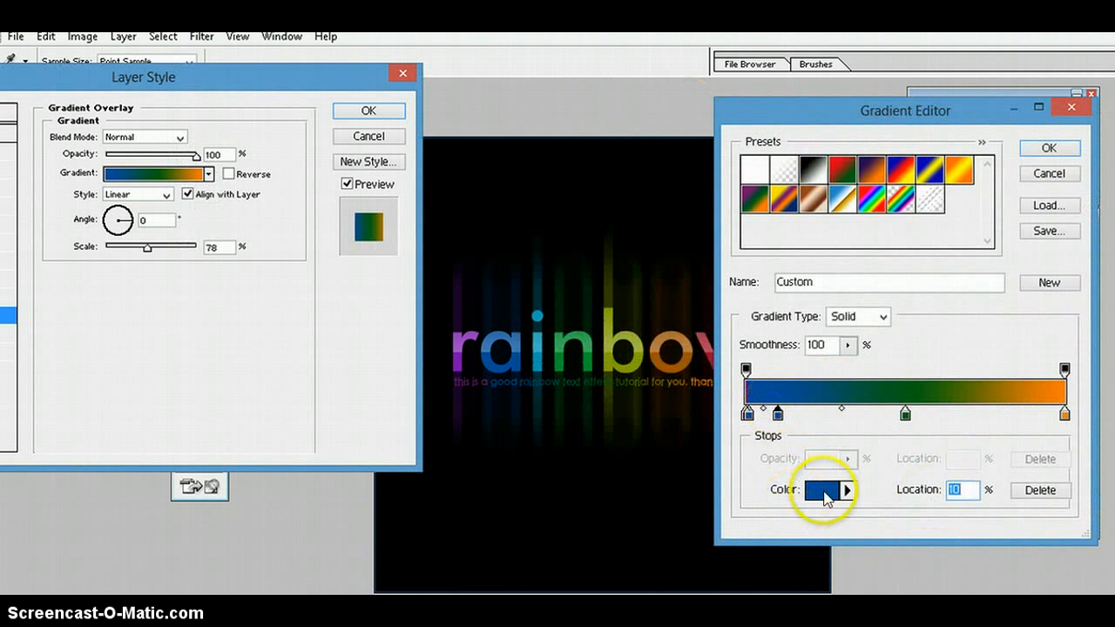
pyautogui.click(822, 491)
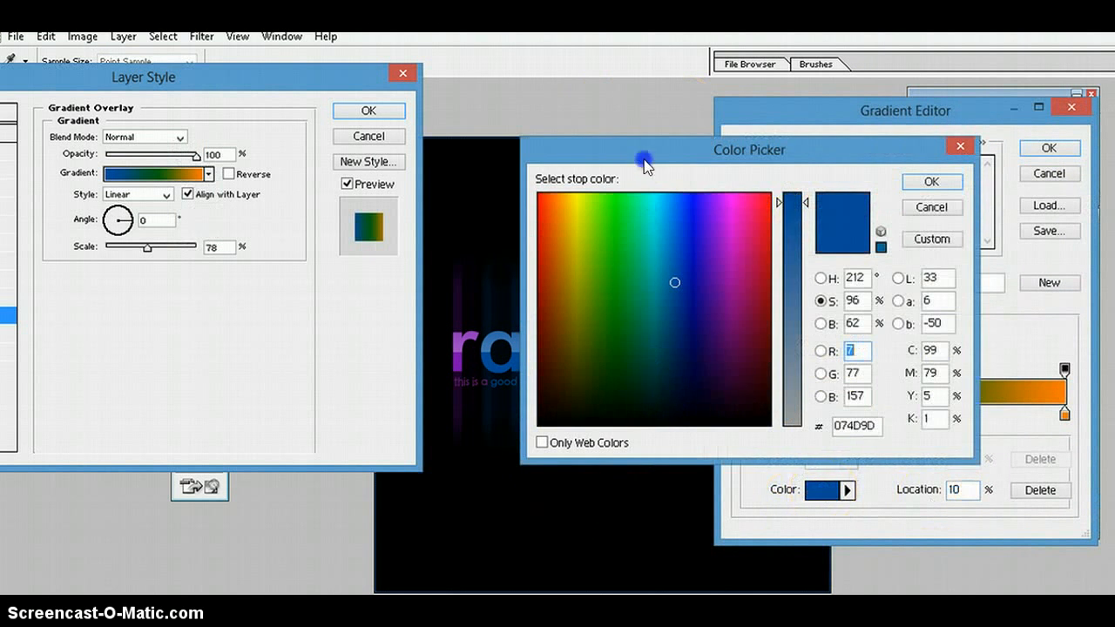
pyautogui.moveTo(644, 157); pyautogui.dragTo(793, 157)
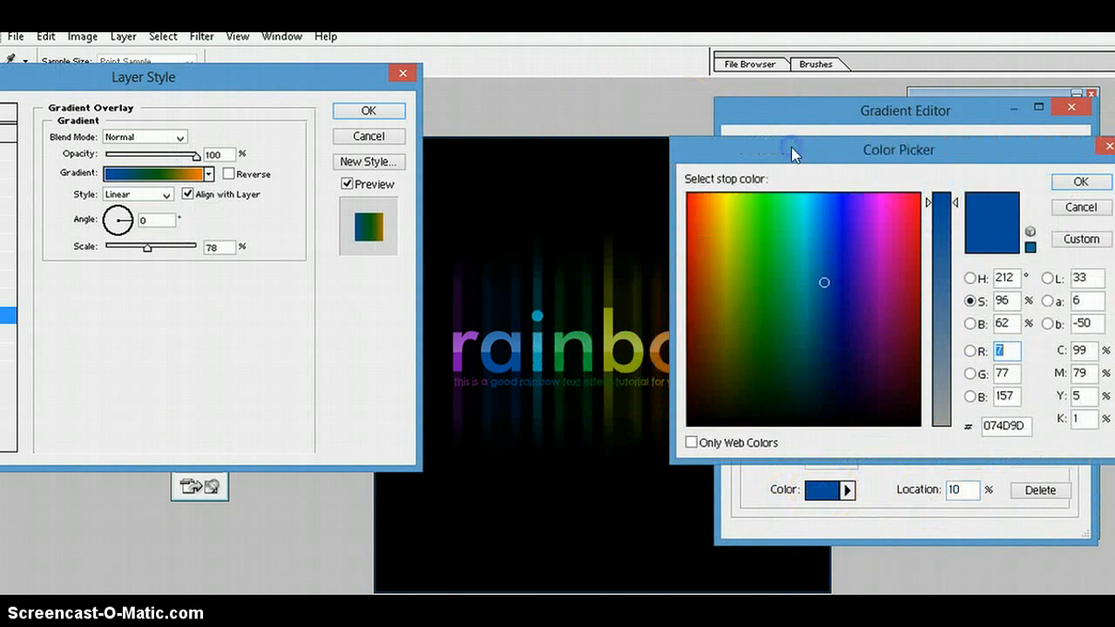
pyautogui.click(537, 361)
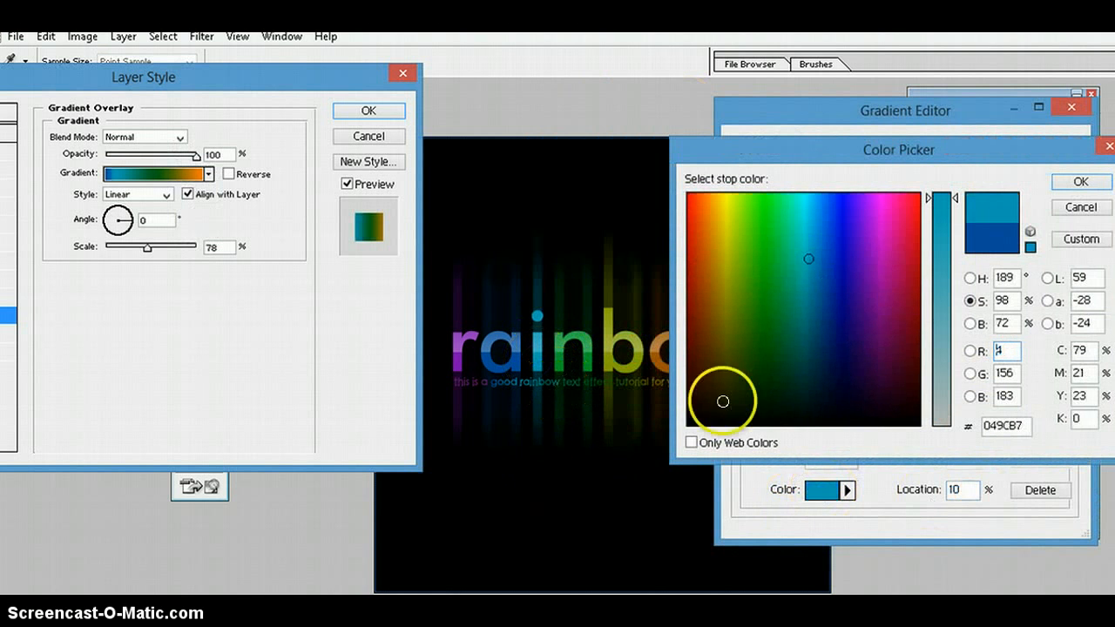
pyautogui.click(1082, 181)
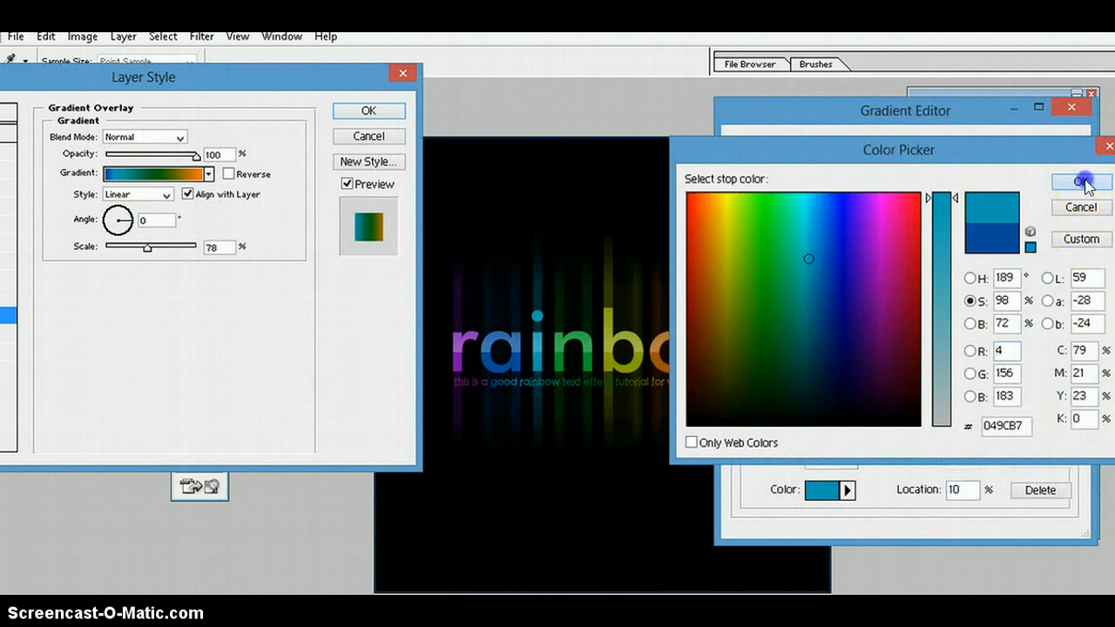
# Try several locations for the light blue stop, including 21% and 30%, and settle on 25%.
pyautogui.doubleClick(963, 490)
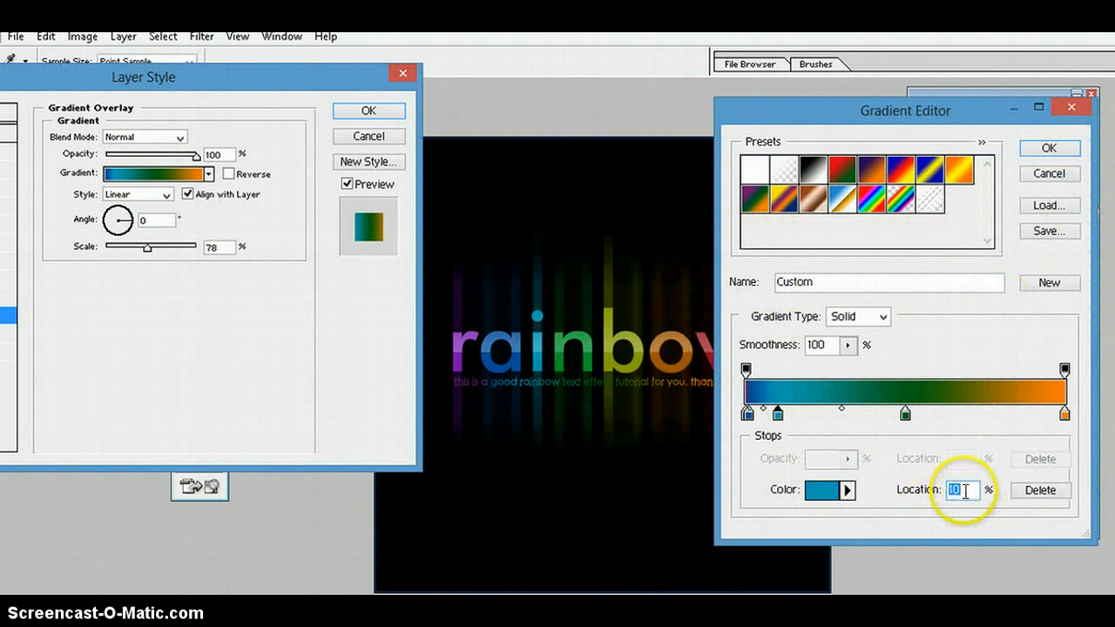
pyautogui.press('BackSpace')
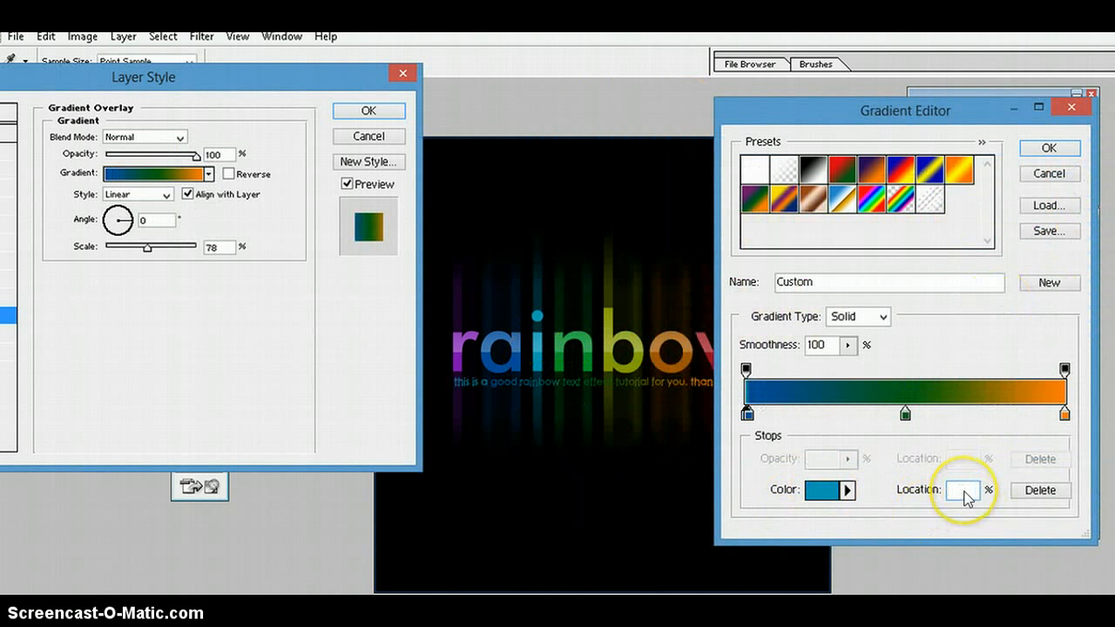
pyautogui.write('21')
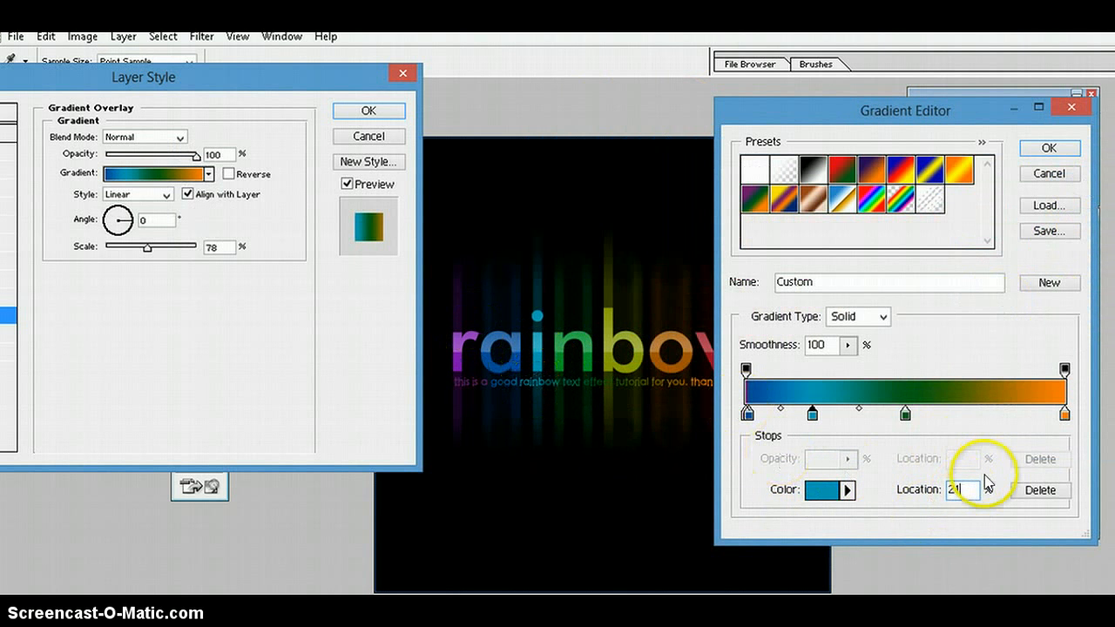
pyautogui.press('BackSpace')
pyautogui.press('BackSpace')
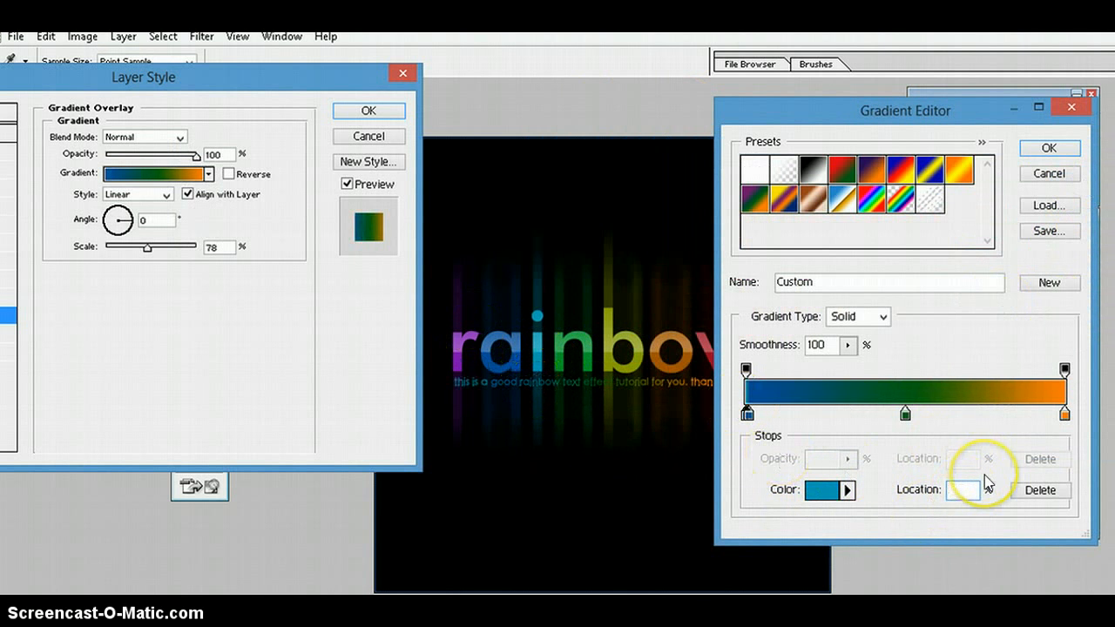
pyautogui.write('25')
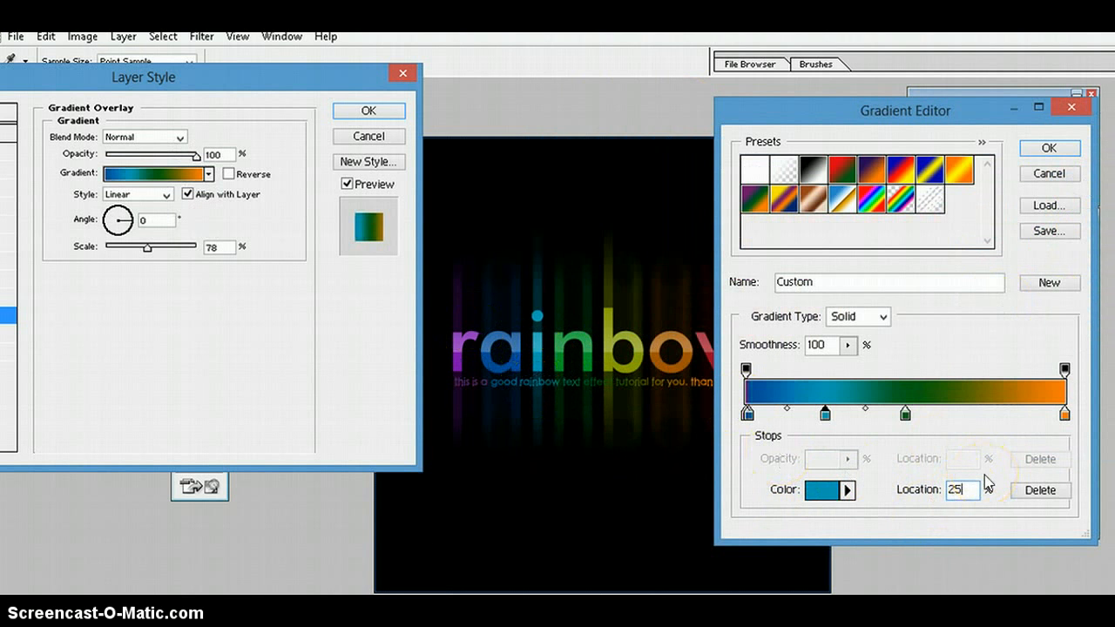
pyautogui.press('BackSpace')
pyautogui.press('BackSpace')
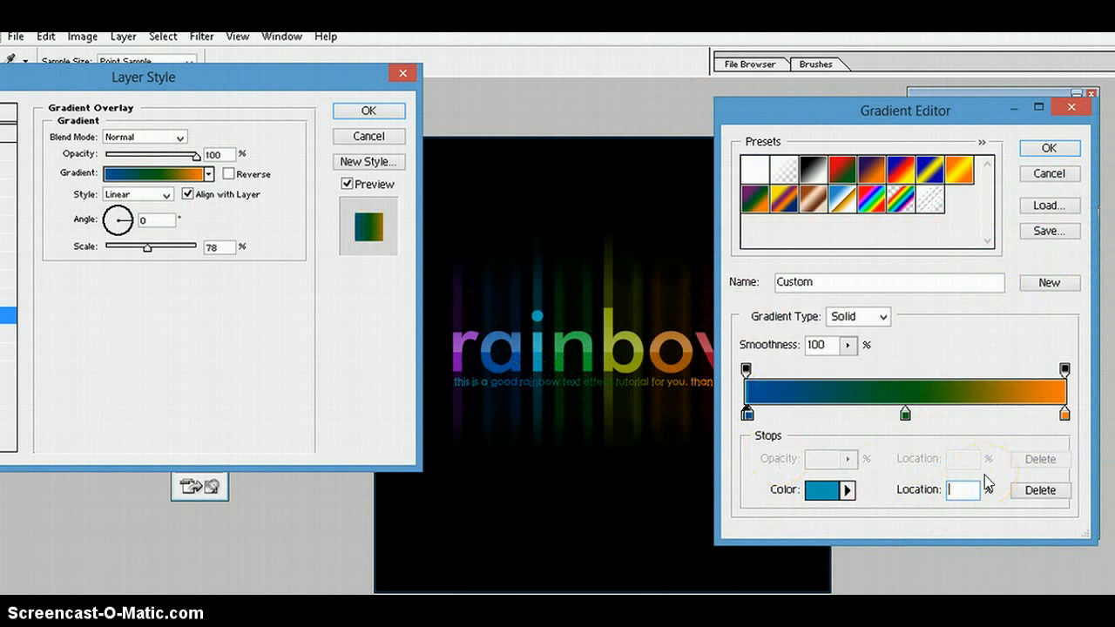
pyautogui.write('30')
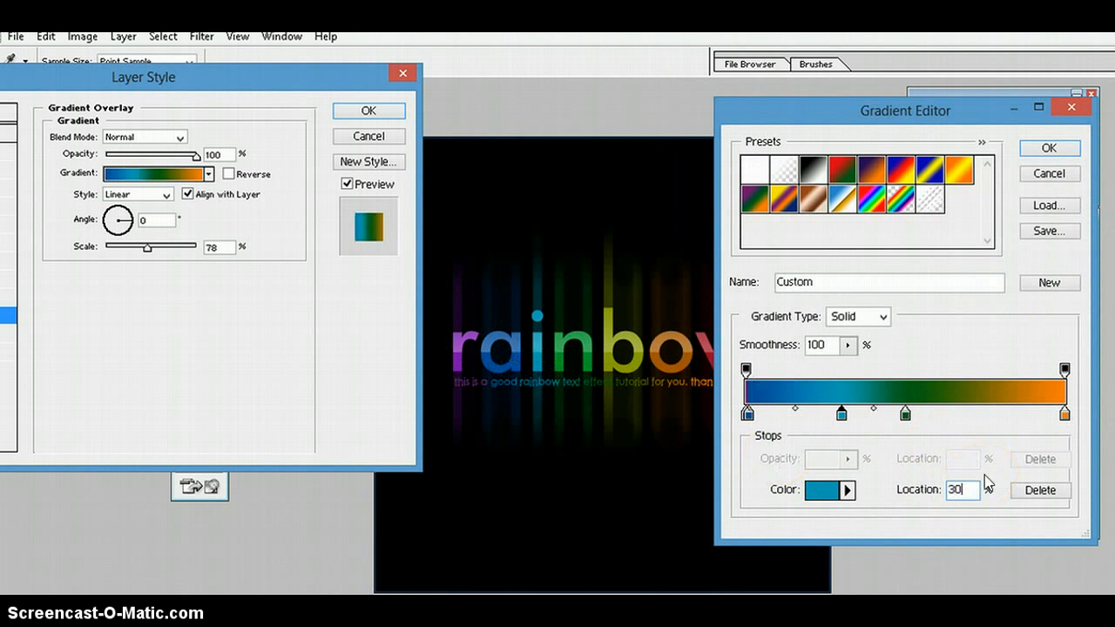
pyautogui.press('BackSpace')
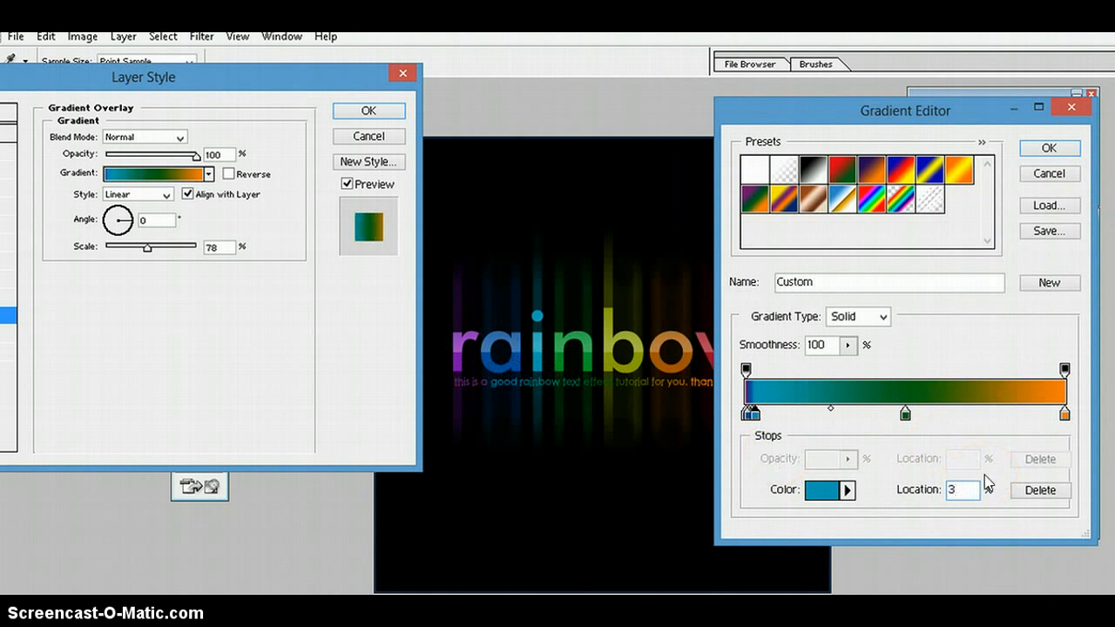
pyautogui.press('BackSpace')
pyautogui.write('25')
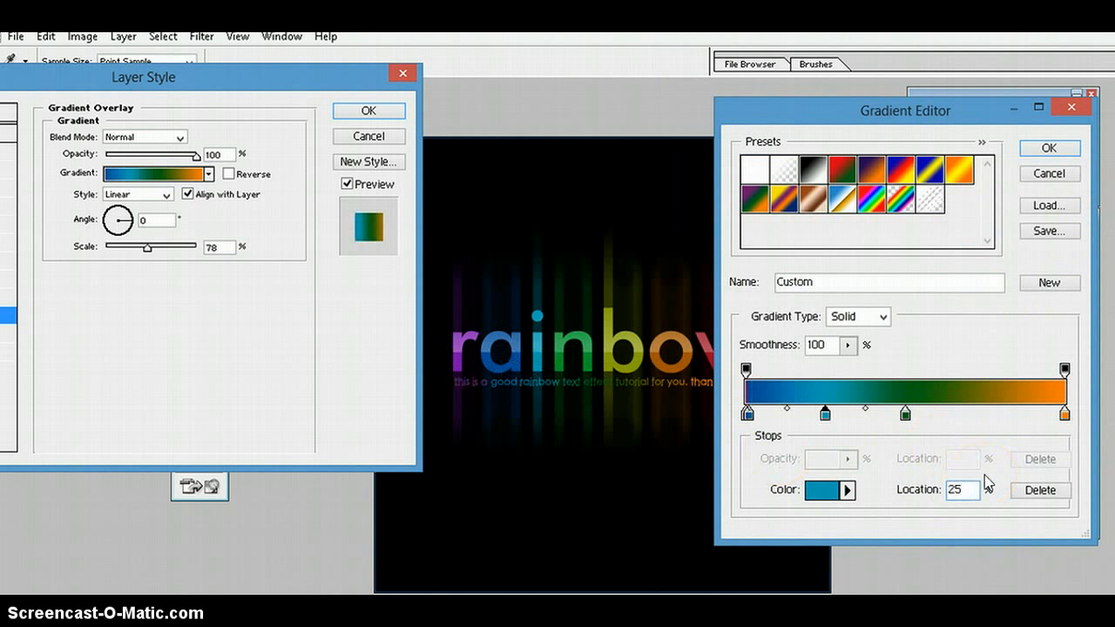
# Add a color stop between the light blue and dark green stops and color it green (00992B).
pyautogui.click(853, 406)
pyautogui.click(849, 410)
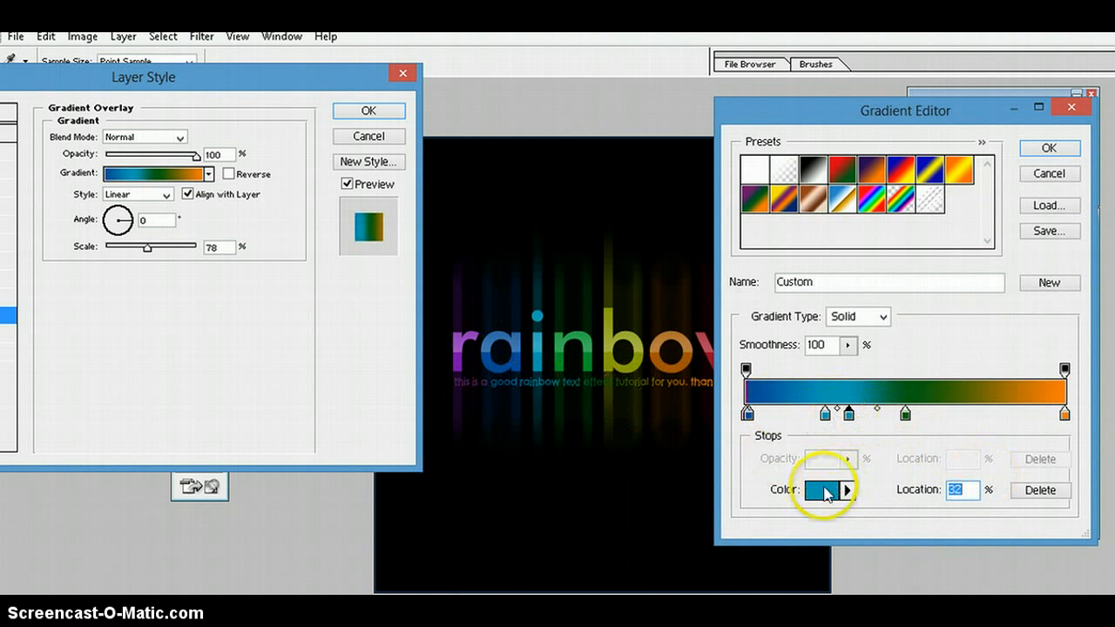
pyautogui.click(821, 489)
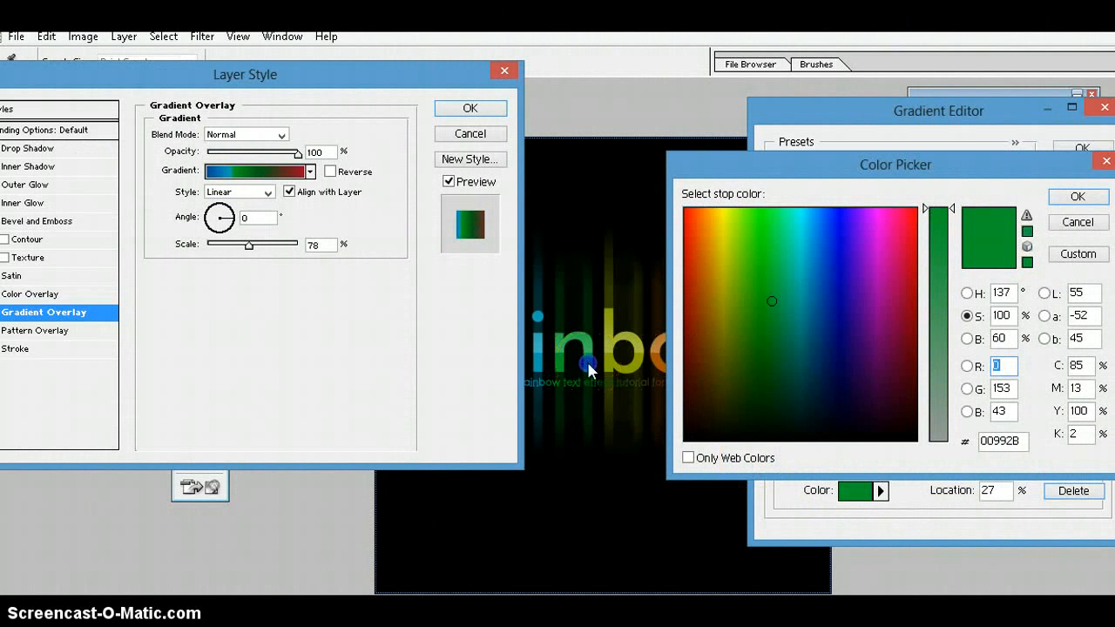
pyautogui.click(1071, 197)
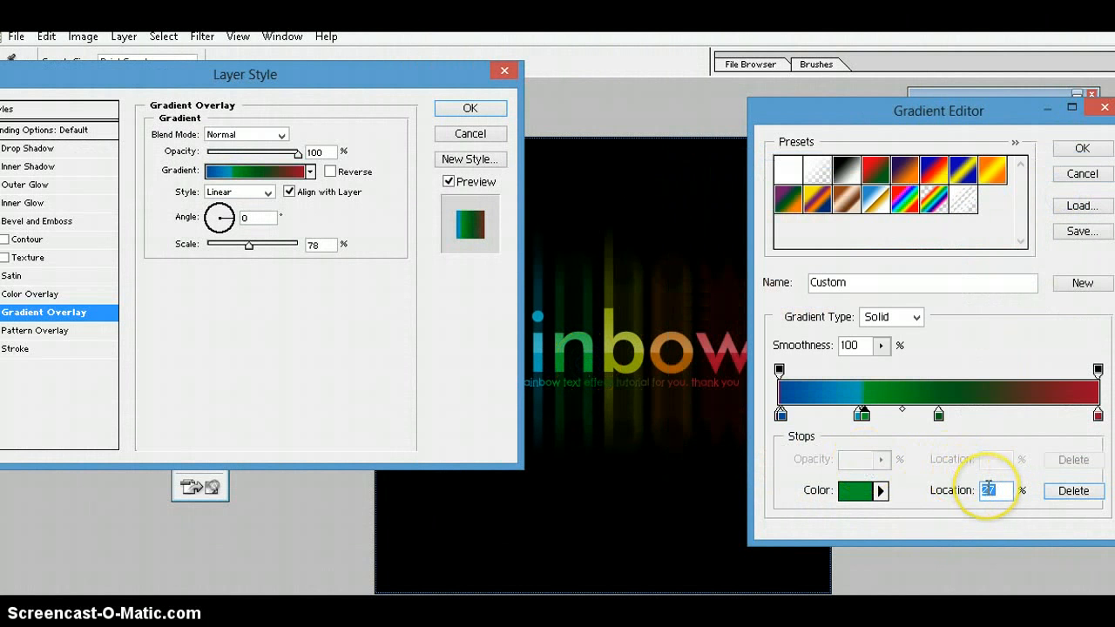
# Try several locations for the green color stop, including 27% and 25%, and settle on 26%.
pyautogui.write('1')
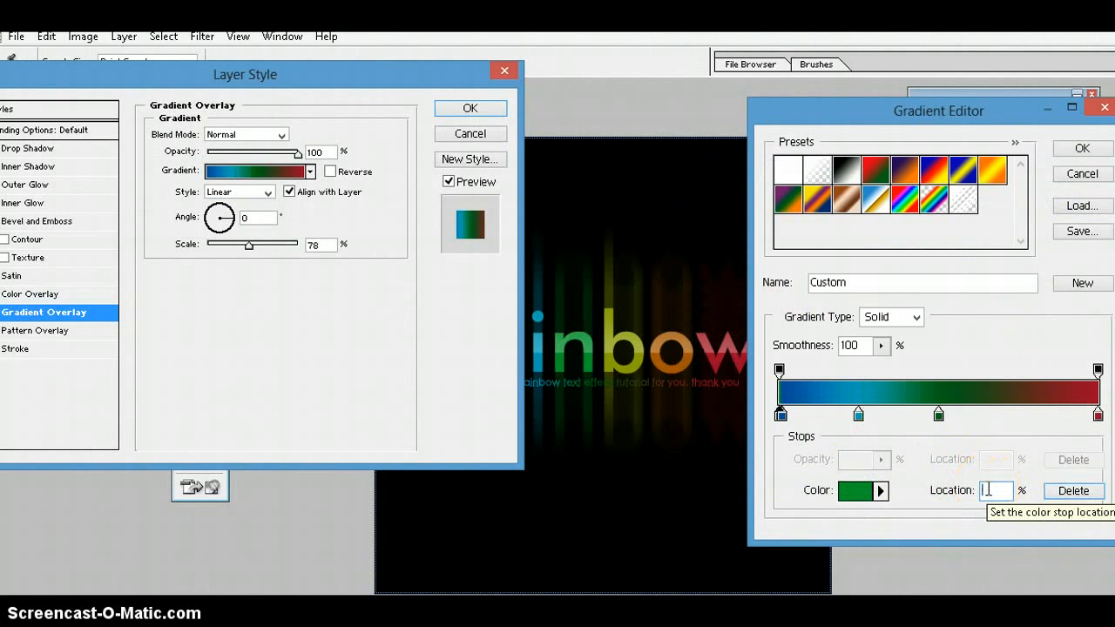
pyautogui.press('BackSpace')
pyautogui.write('27')
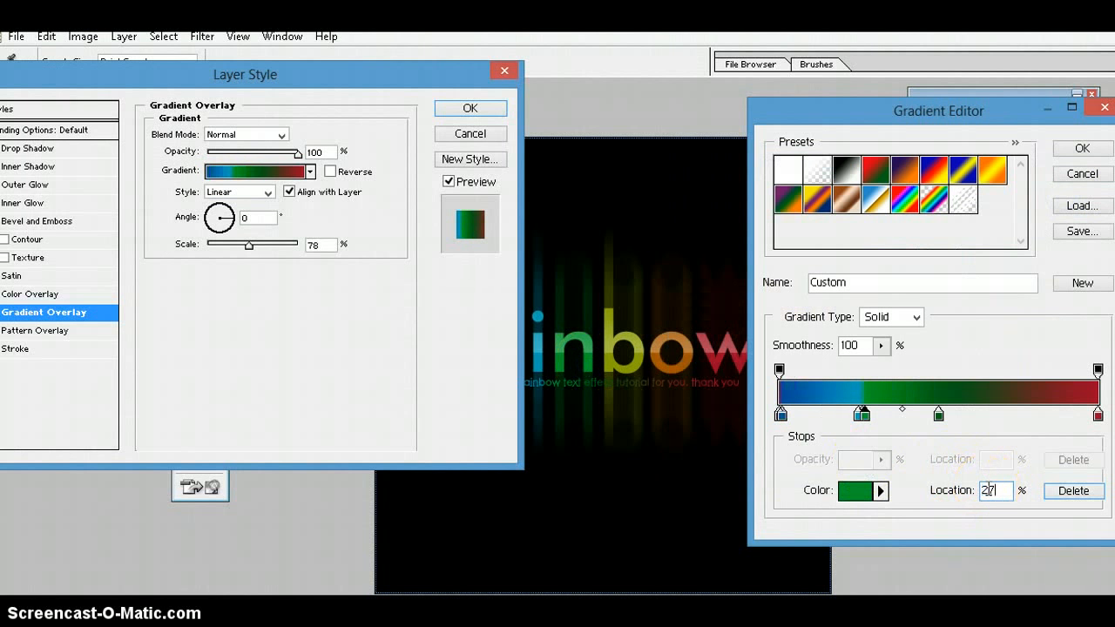
pyautogui.press('BackSpace')
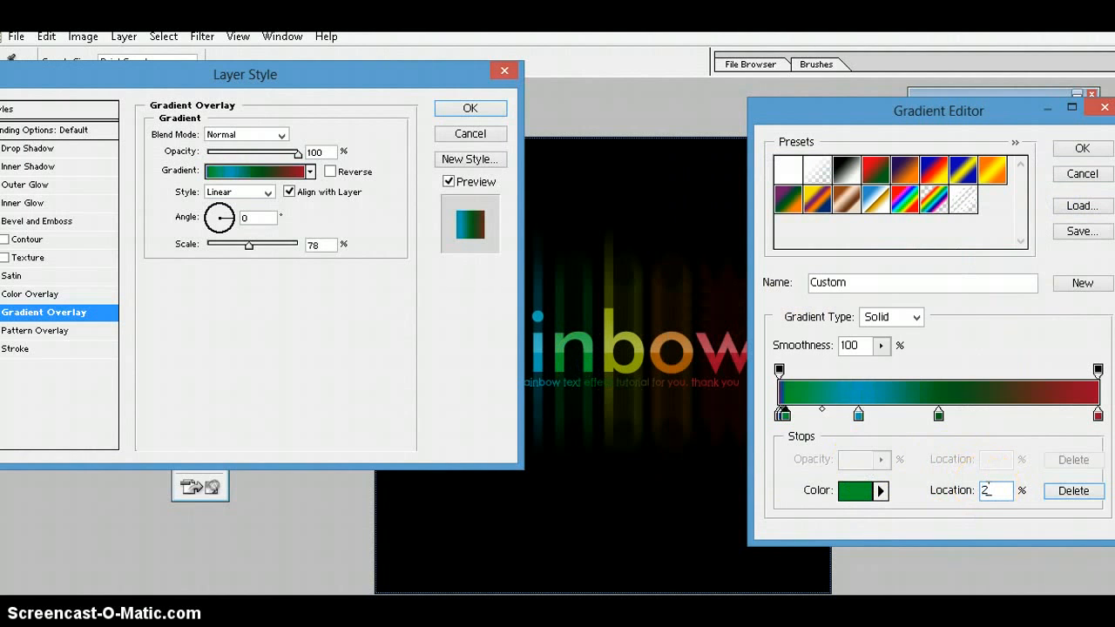
pyautogui.write('28')
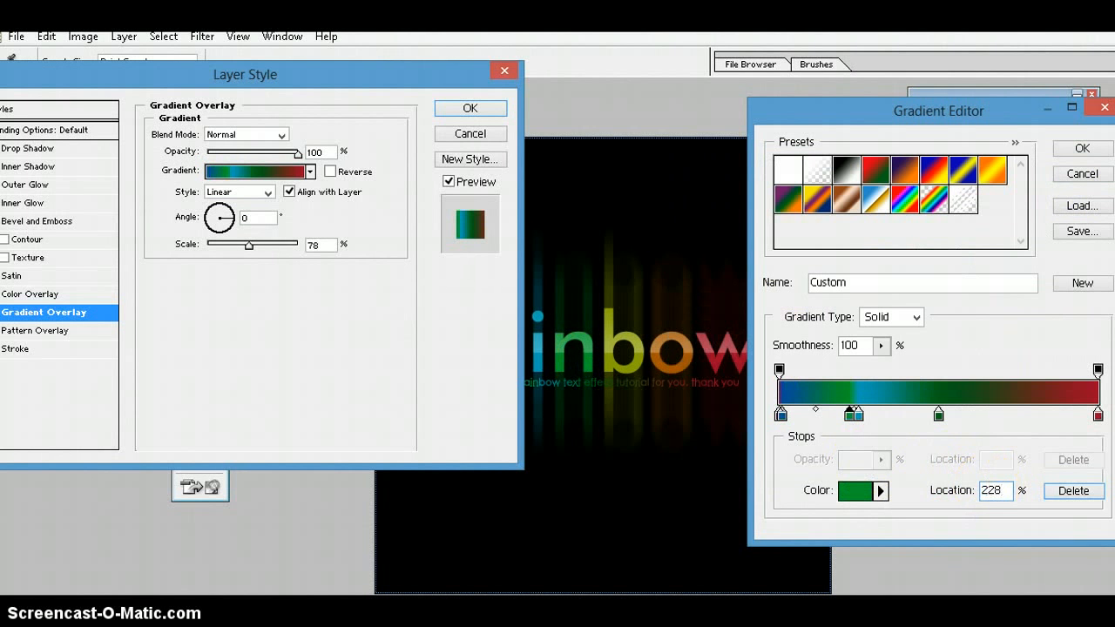
pyautogui.press('BackSpace')
pyautogui.press('BackSpace')
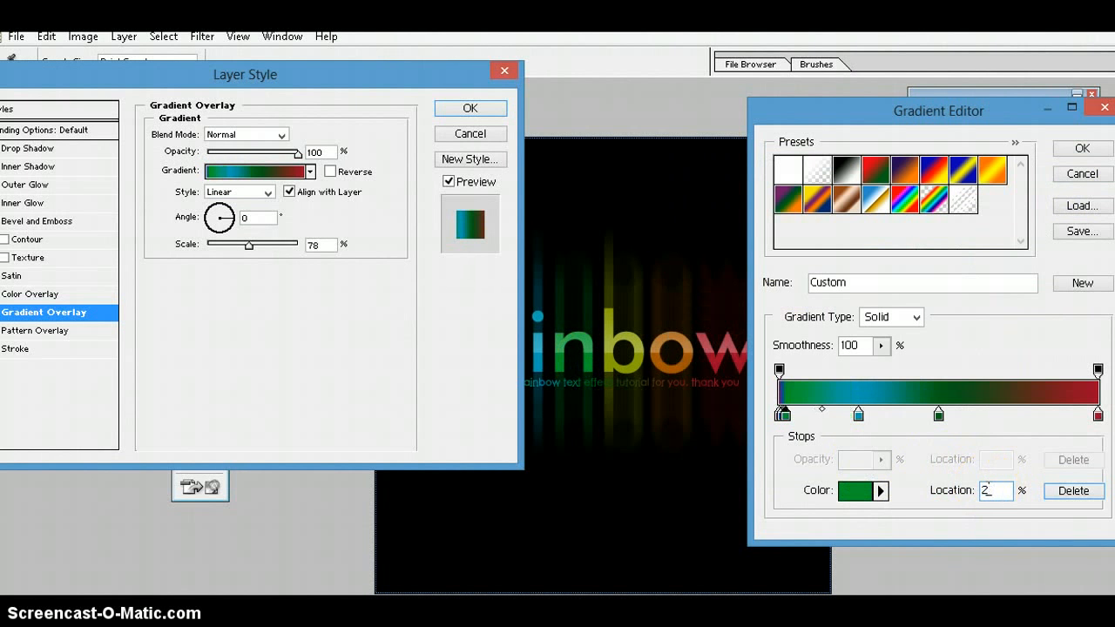
pyautogui.write('5')
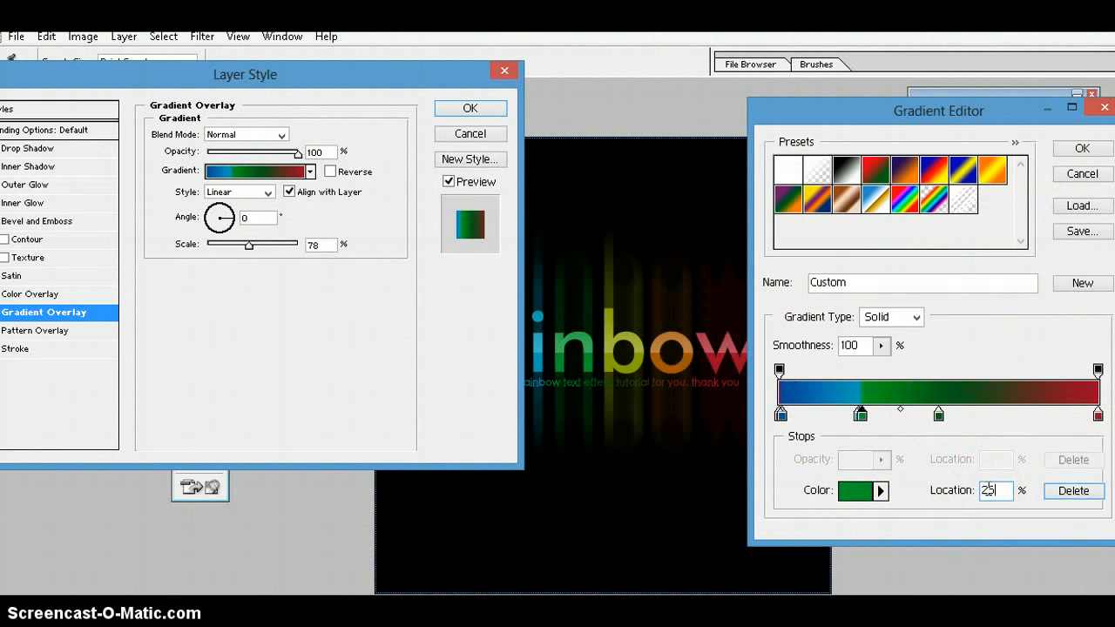
pyautogui.press('BackSpace')
pyautogui.write('6')
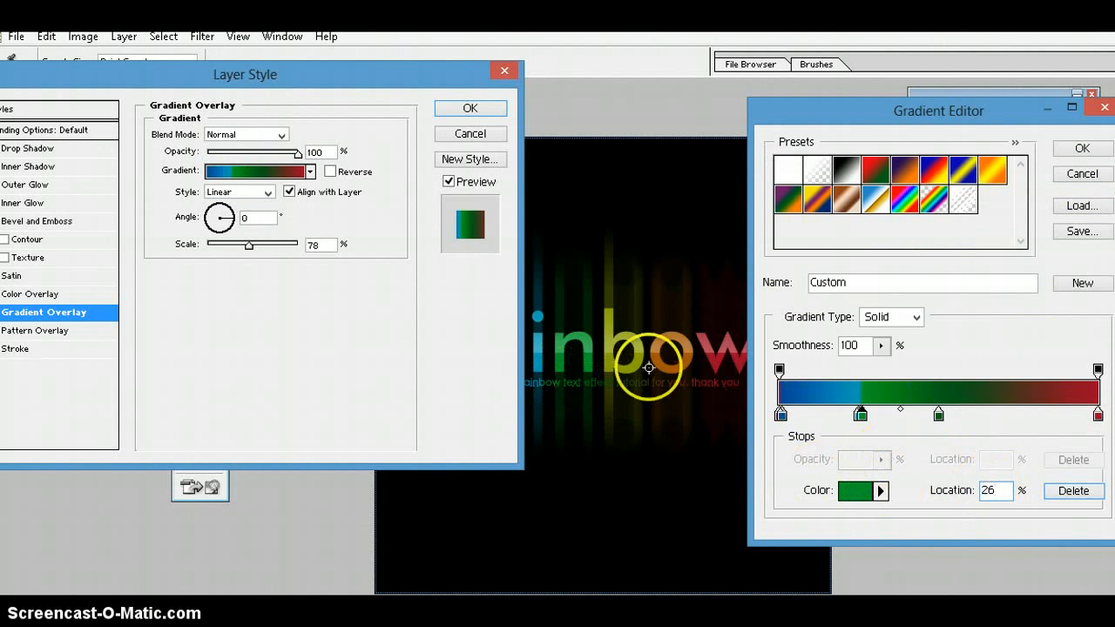
# Recolor the dark green middle stop to the olive yellow (8C9F09) sampled from the letter "b".
pyautogui.click(938, 416)
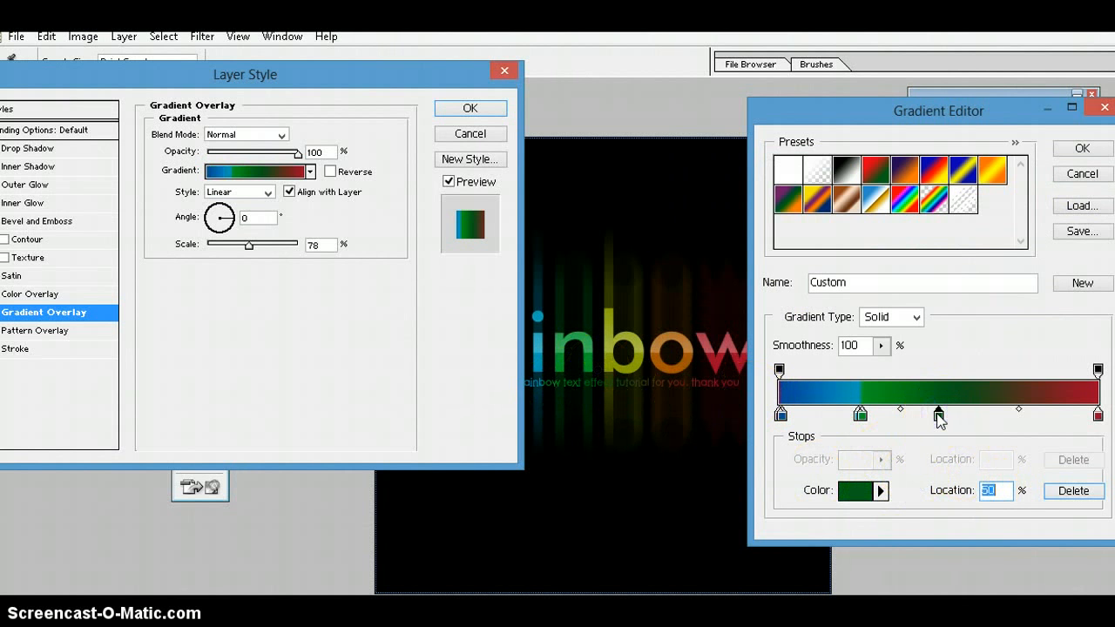
pyautogui.click(865, 490)
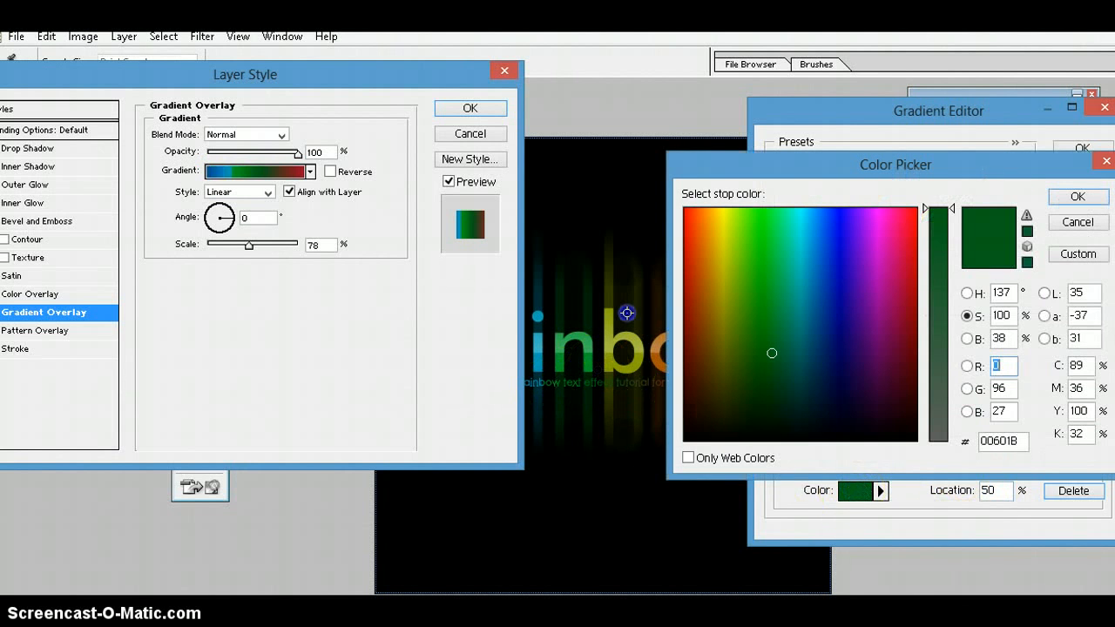
pyautogui.click(631, 366)
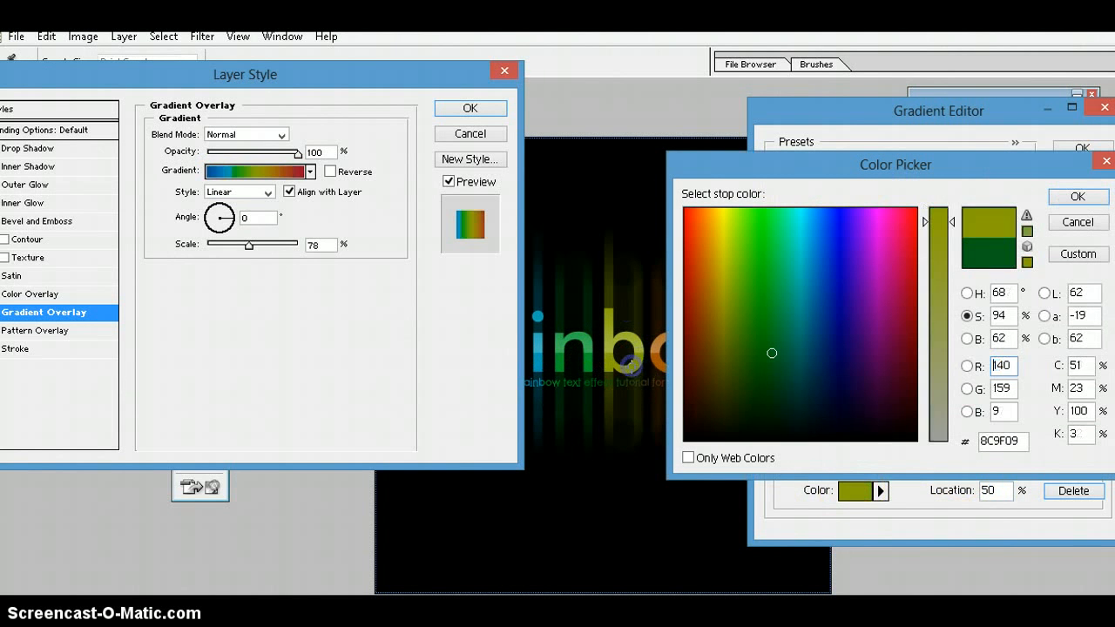
pyautogui.click(1077, 196)
# Try 45% and 47% as the olive yellow stop's location and settle on 49%.
pyautogui.doubleClick(995, 490)
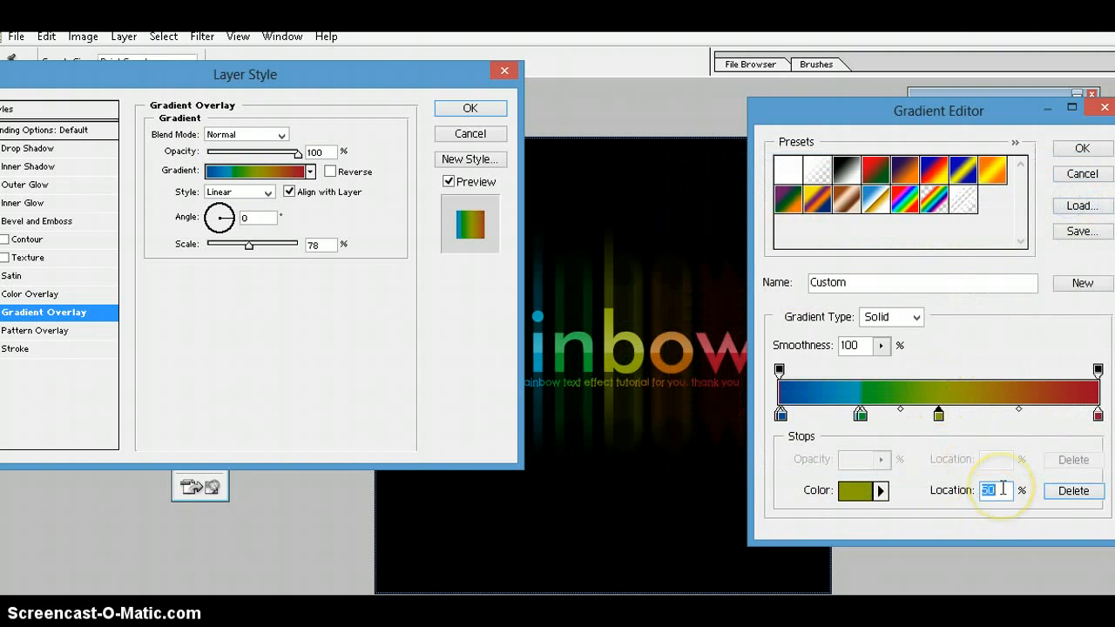
pyautogui.click(1002, 489)
pyautogui.press('BackSpace')
pyautogui.press('BackSpace')
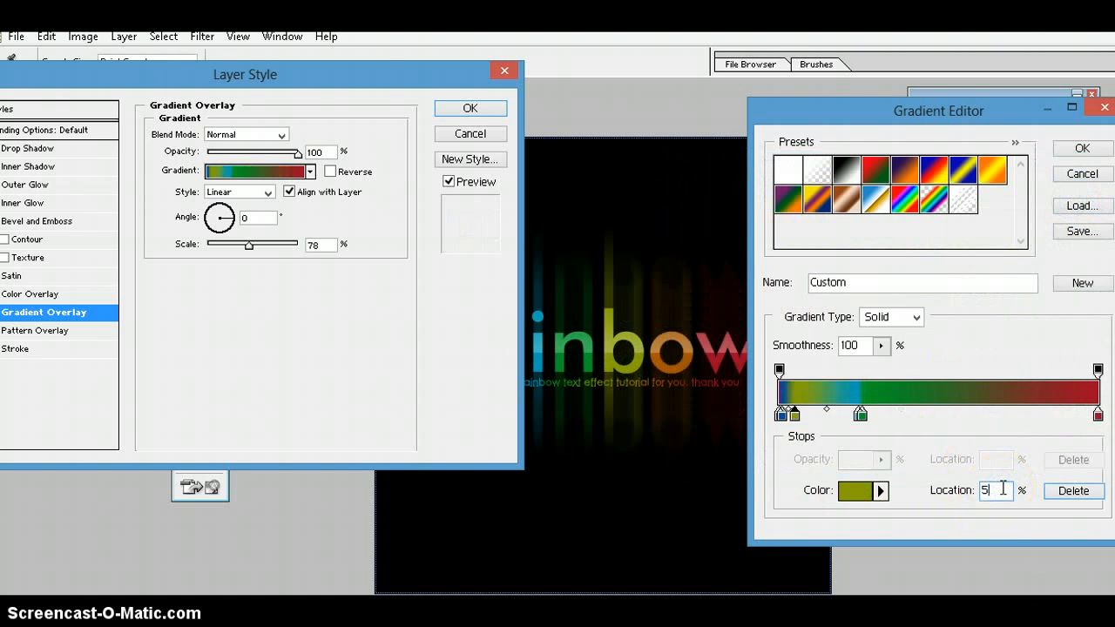
pyautogui.write('45')
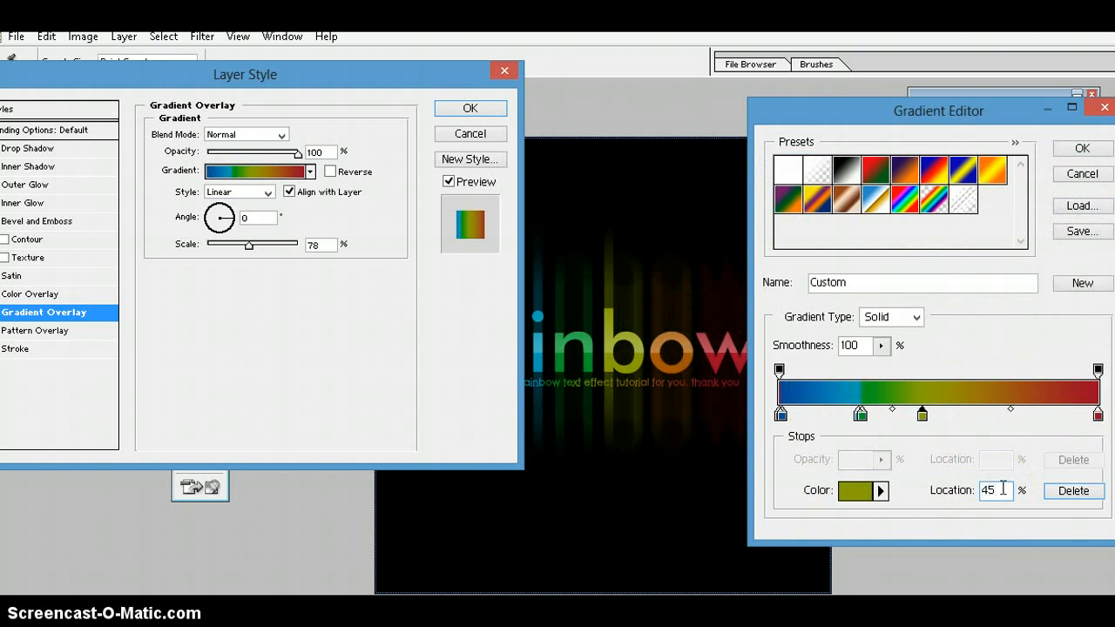
pyautogui.press('BackSpace')
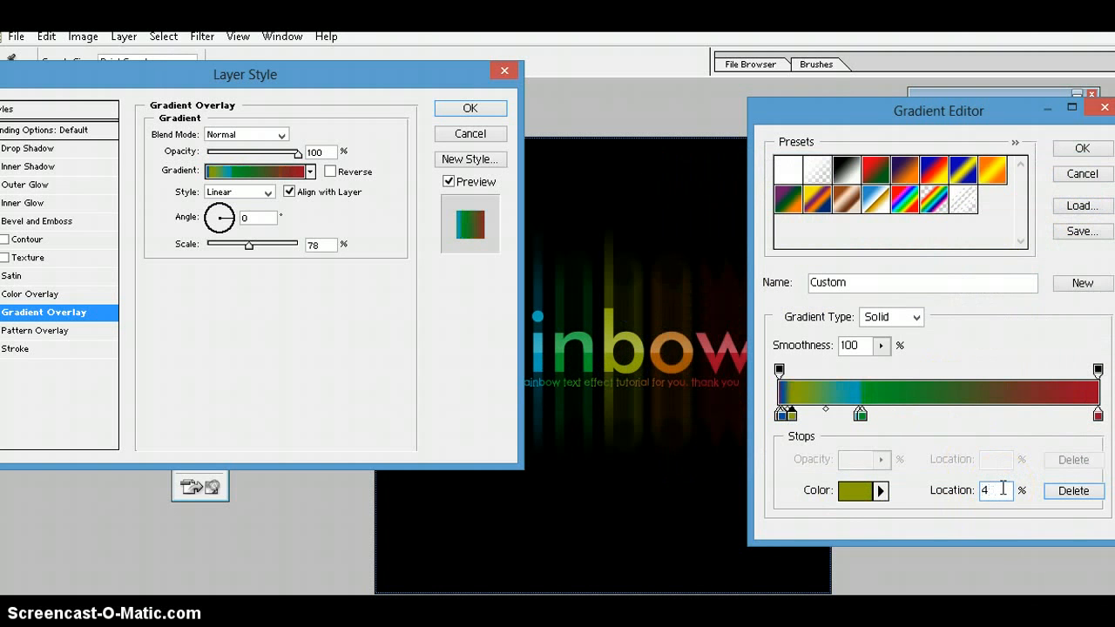
pyautogui.write('7')
pyautogui.press('BackSpace')
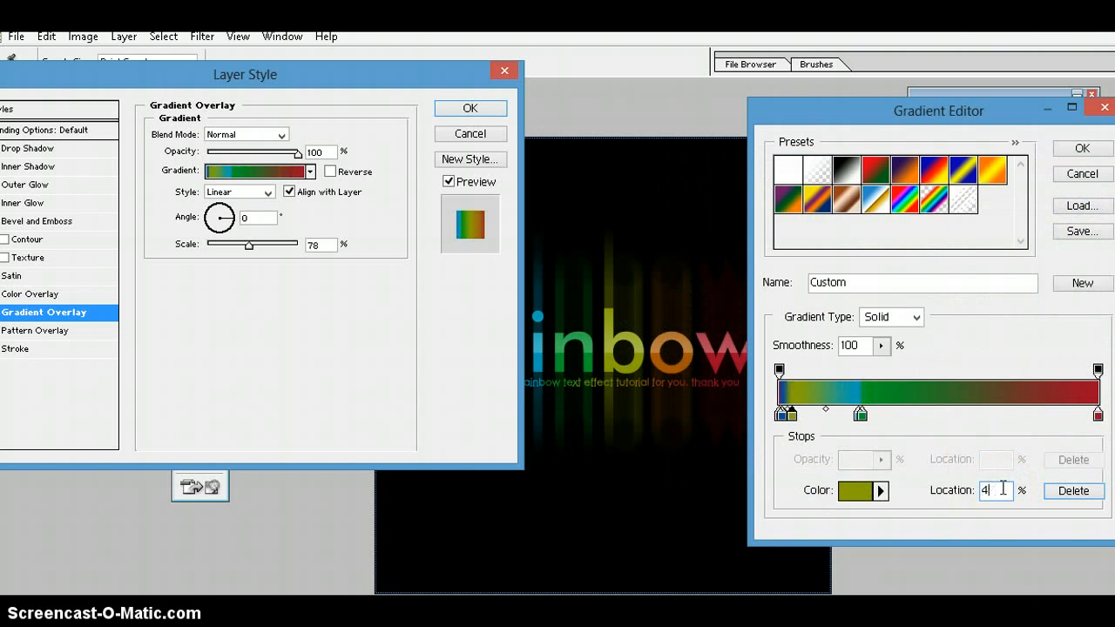
pyautogui.write('9')
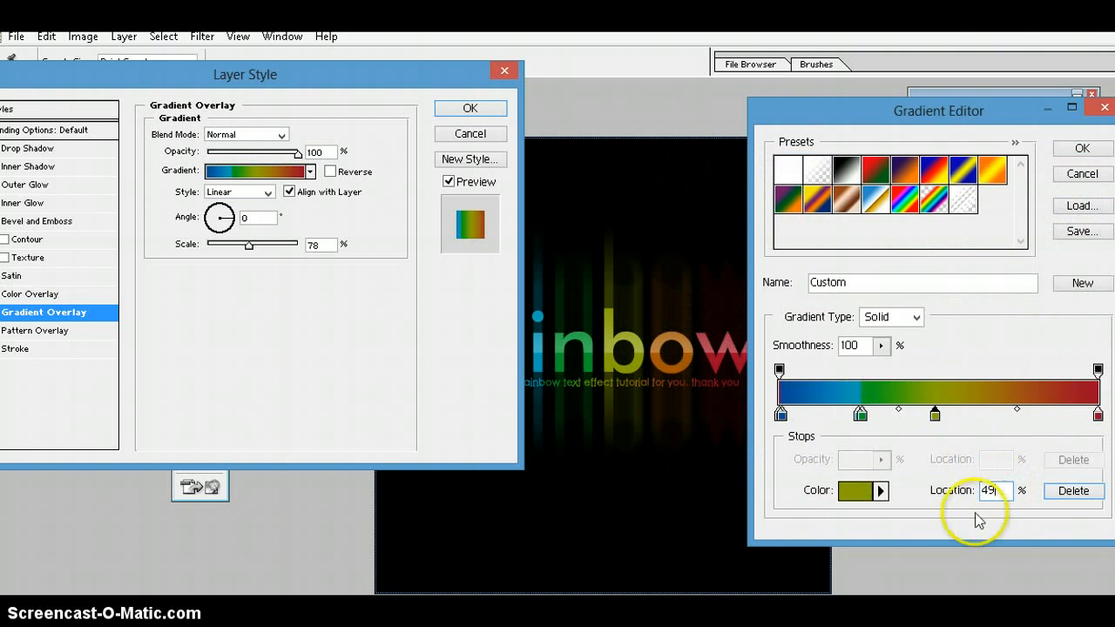
# Add a color stop at 70% and give it the orange (A55405) sampled from the letter "o".
pyautogui.click(1001, 411)
pyautogui.doubleClick(1002, 412)
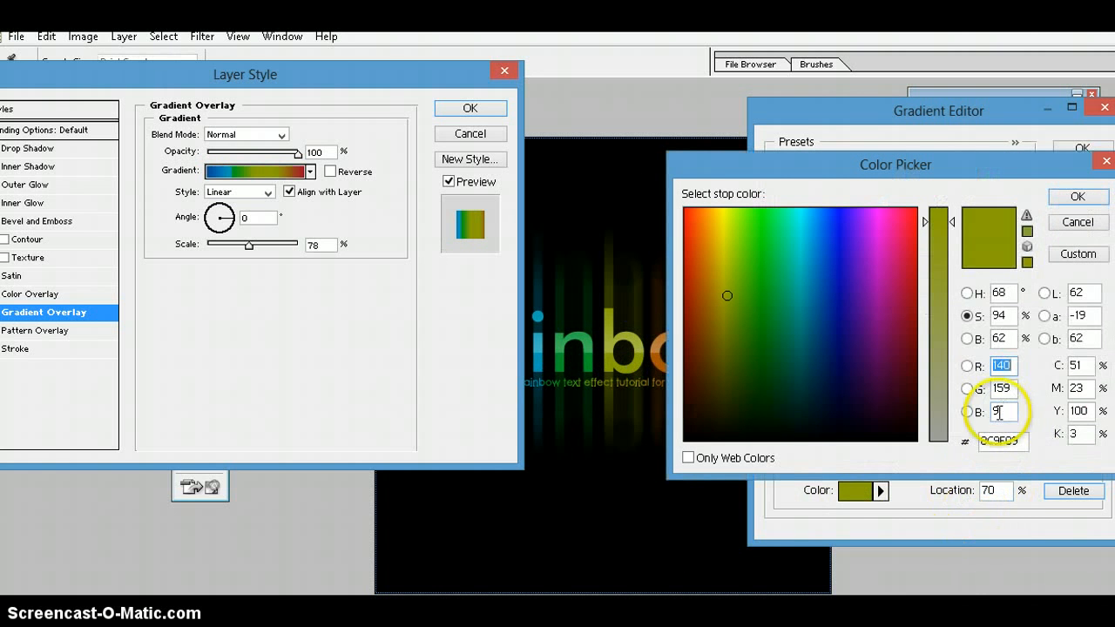
pyautogui.click(660, 364)
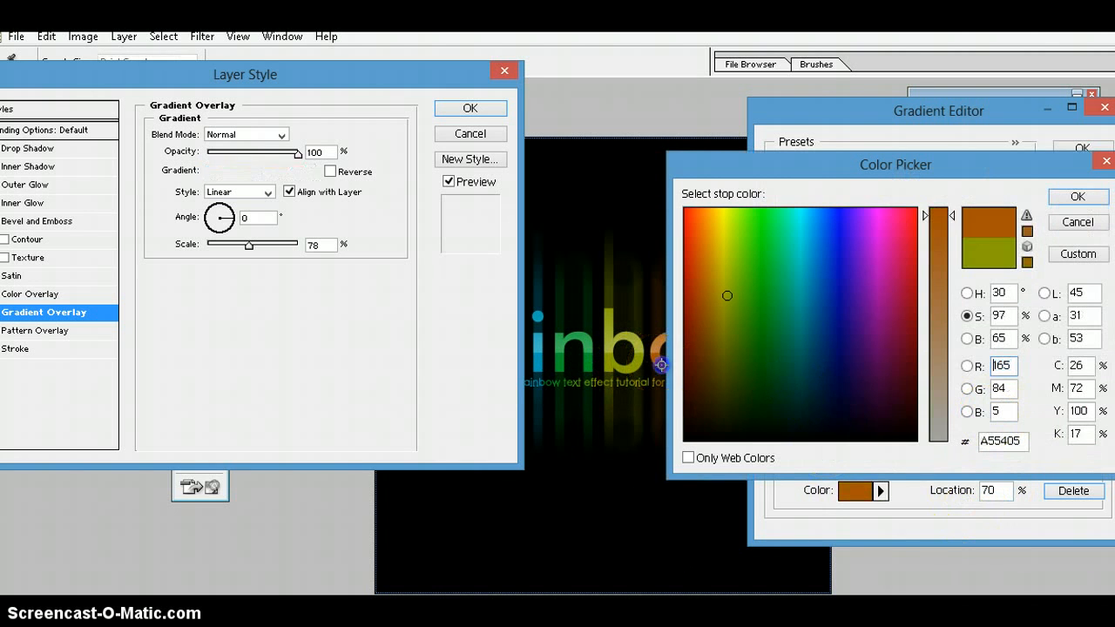
pyautogui.click(1076, 196)
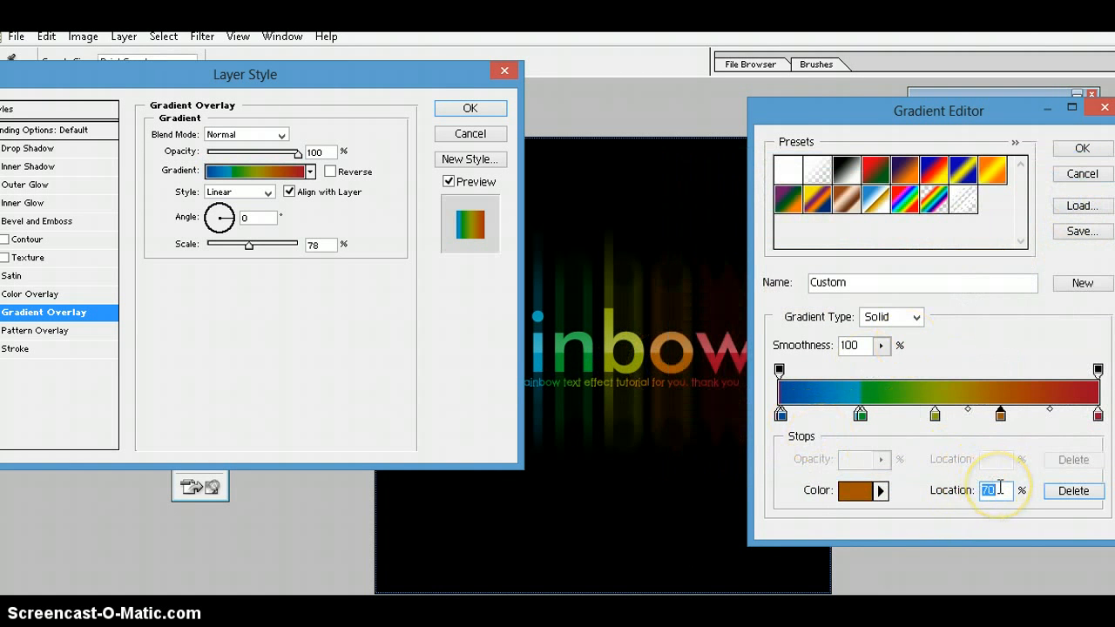
# Try several locations for the orange stop, including 80%, 75%, 77%, 78% and 85%.
pyautogui.press('BackSpace')
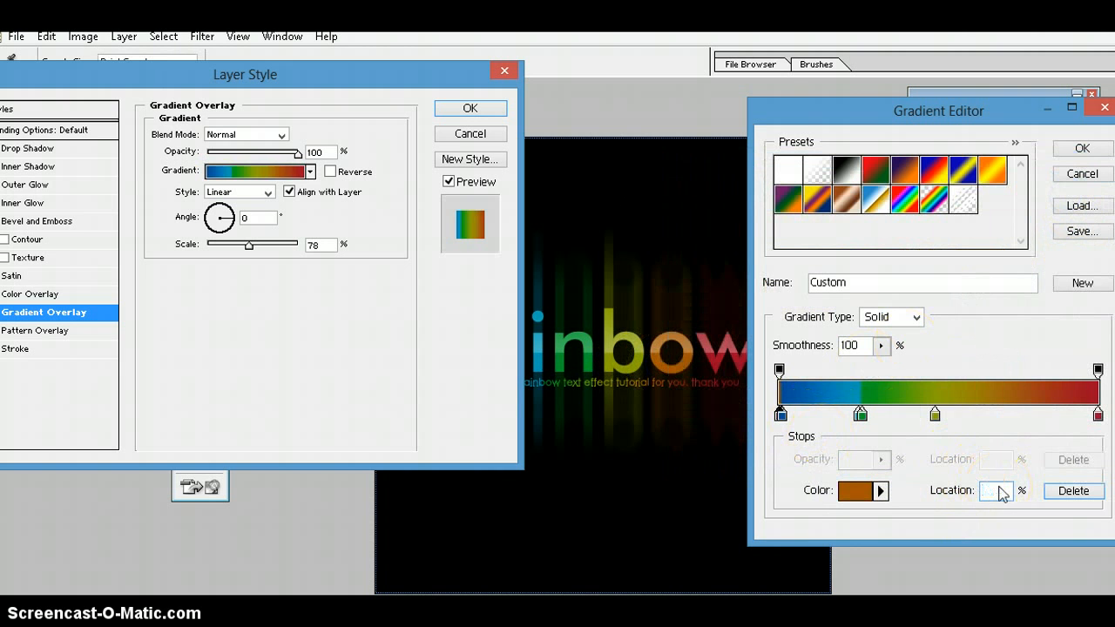
pyautogui.write('80')
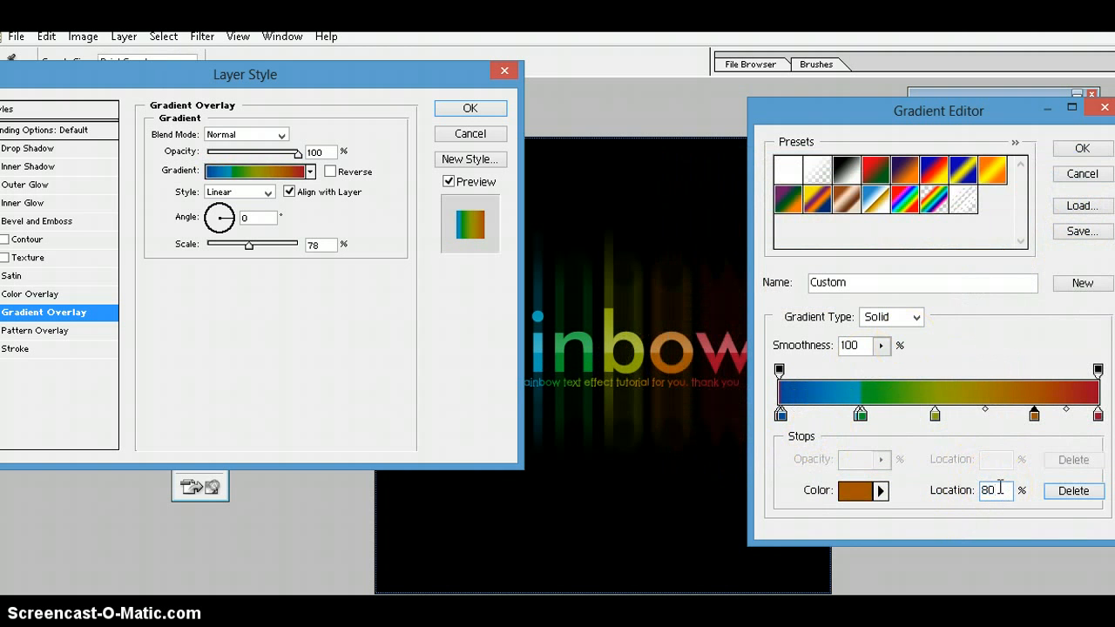
pyautogui.press('BackSpace')
pyautogui.press('BackSpace')
pyautogui.write('75')
pyautogui.press('BackSpace')
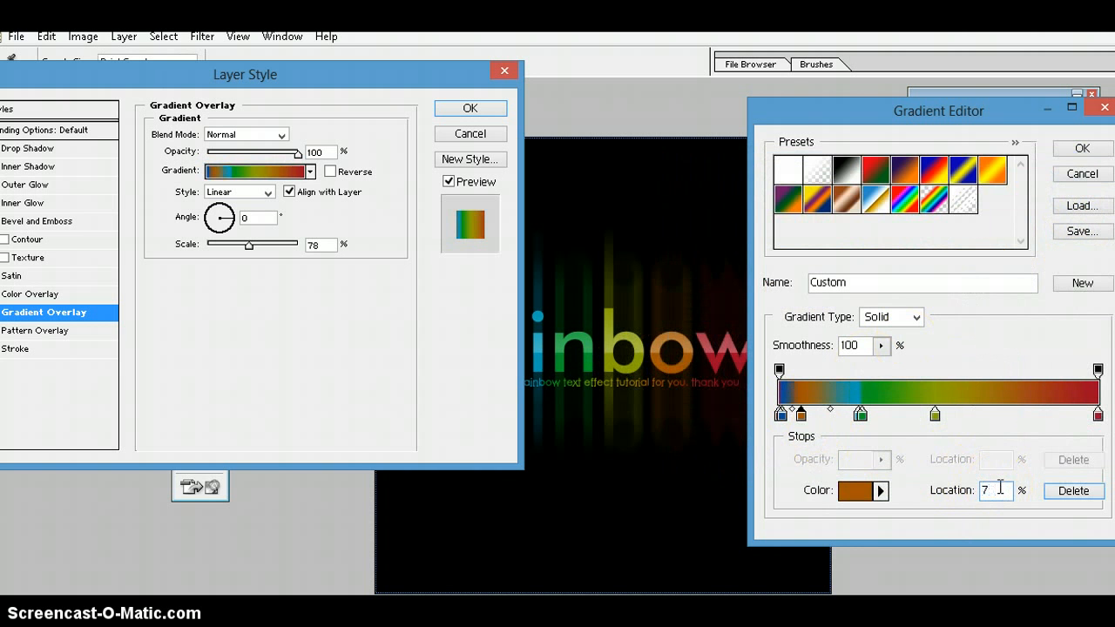
pyautogui.write('7')
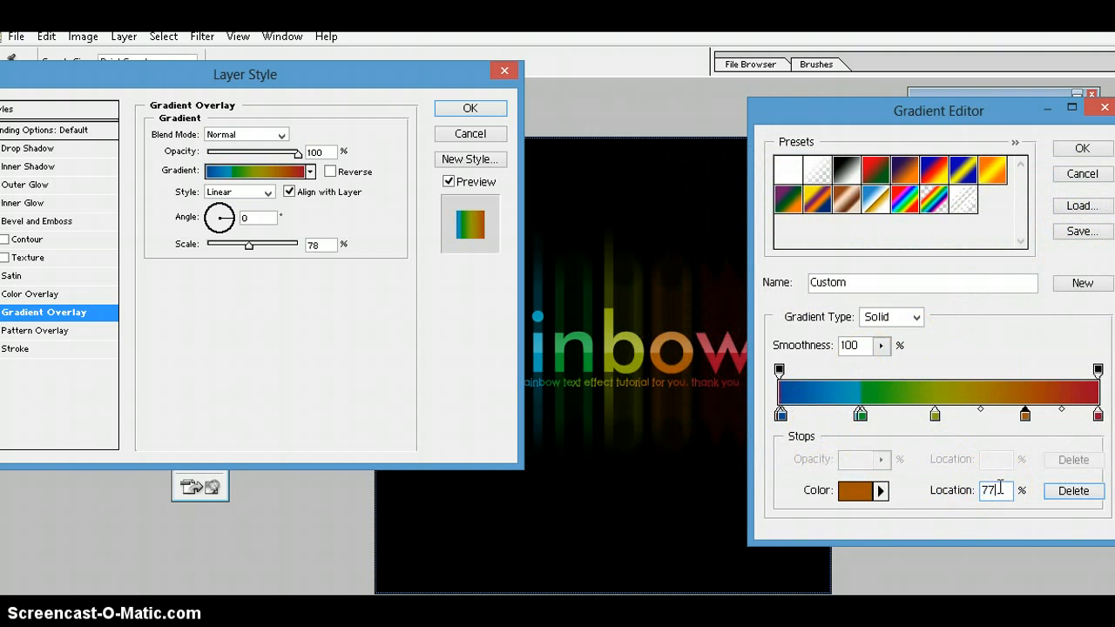
pyautogui.press('BackSpace')
pyautogui.write('8')
pyautogui.press('BackSpace')
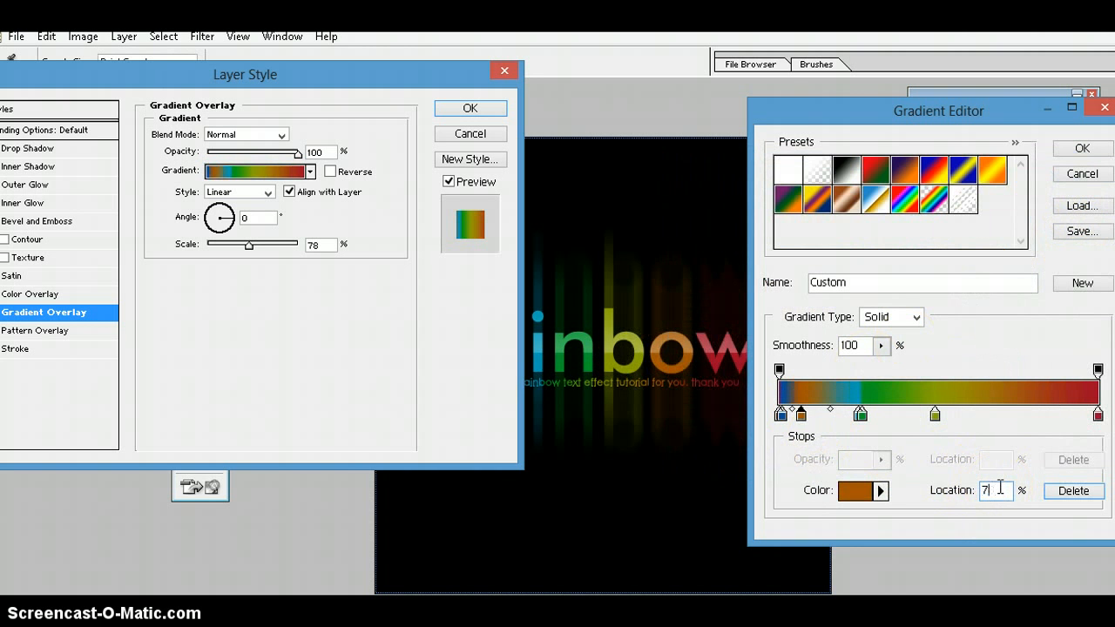
pyautogui.press('BackSpace')
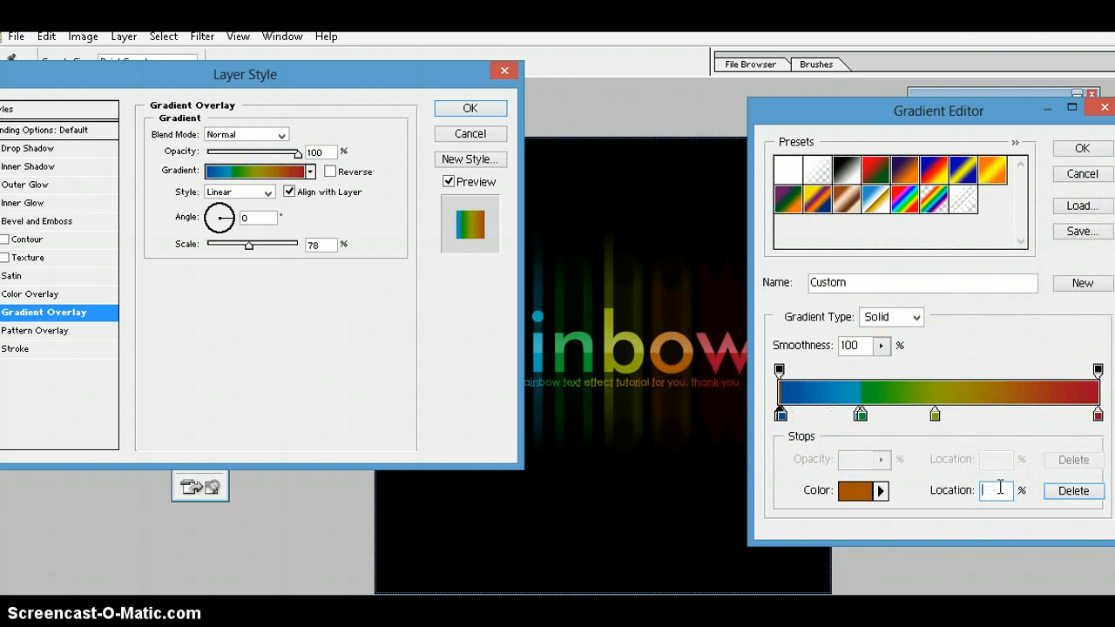
pyautogui.write('80')
pyautogui.press('BackSpace')
pyautogui.press('BackSpace')
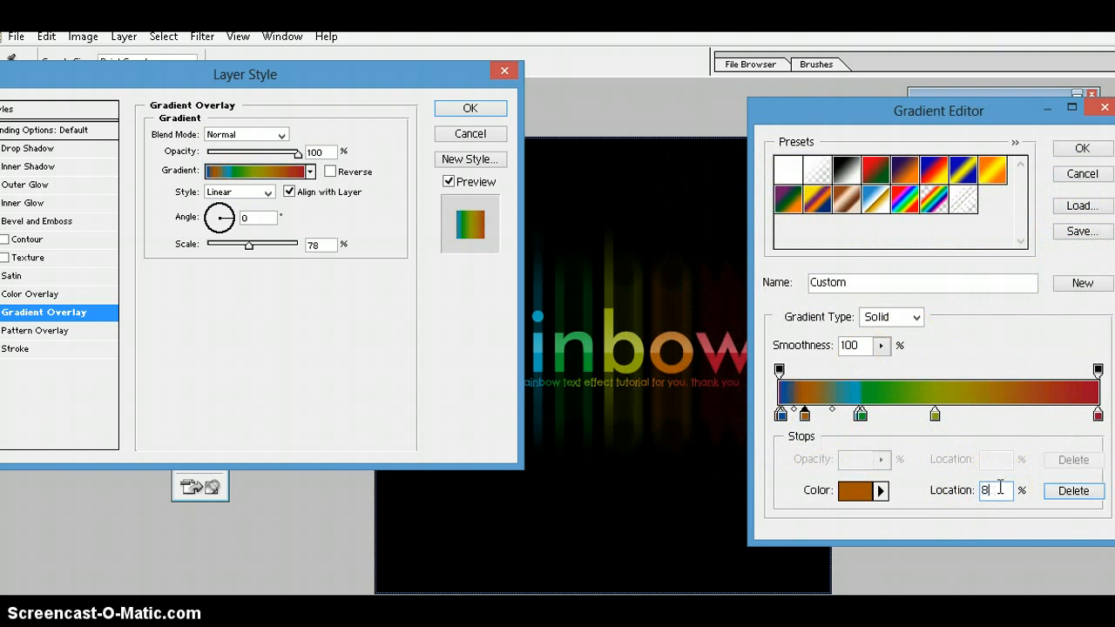
pyautogui.write('85')
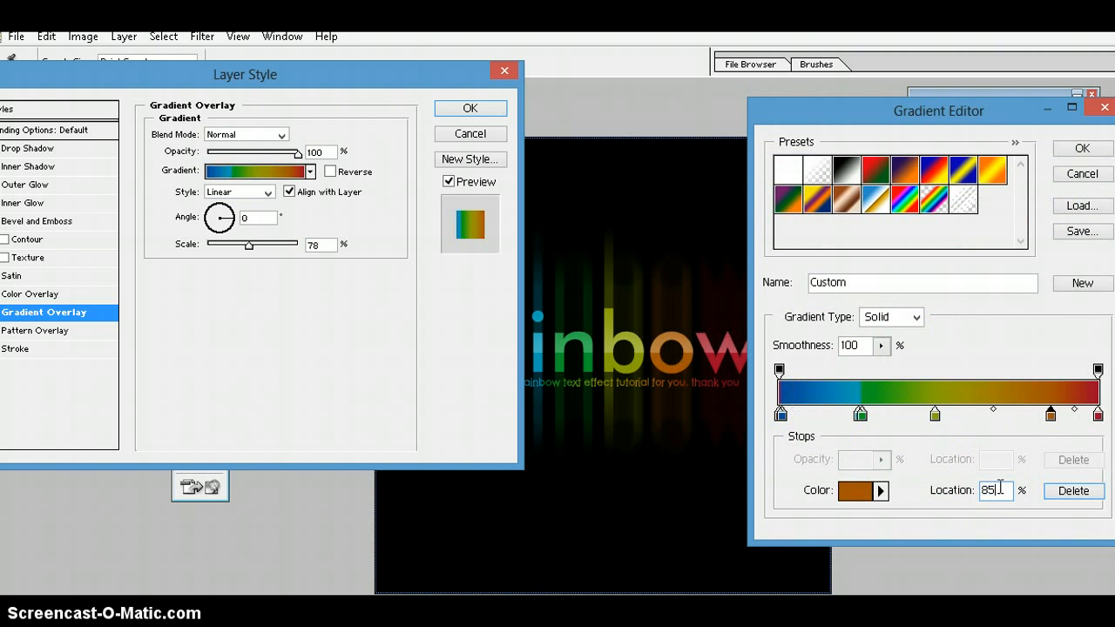
# Try 90% as the orange stop's location and settle on 100%.
pyautogui.press('BackSpace')
pyautogui.press('BackSpace')
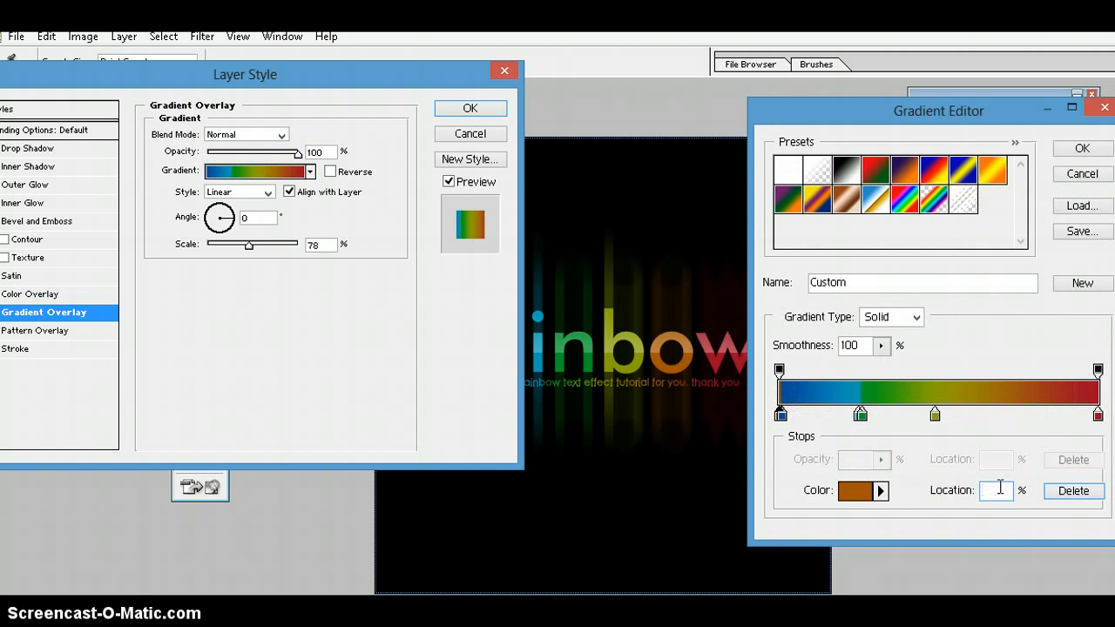
pyautogui.write('8')
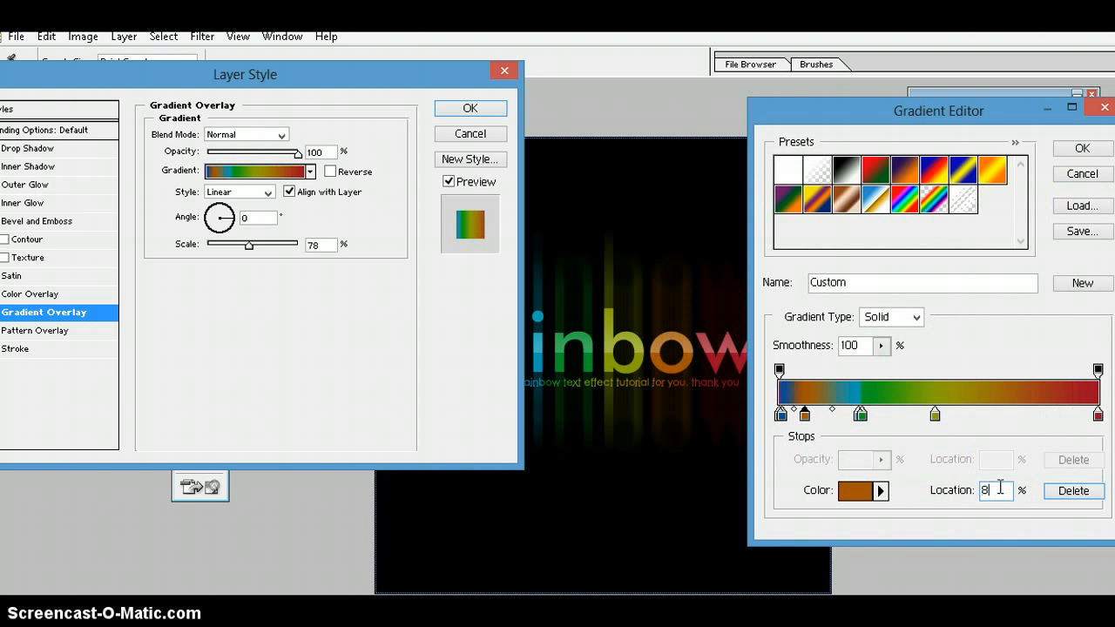
pyautogui.press('BackSpace')
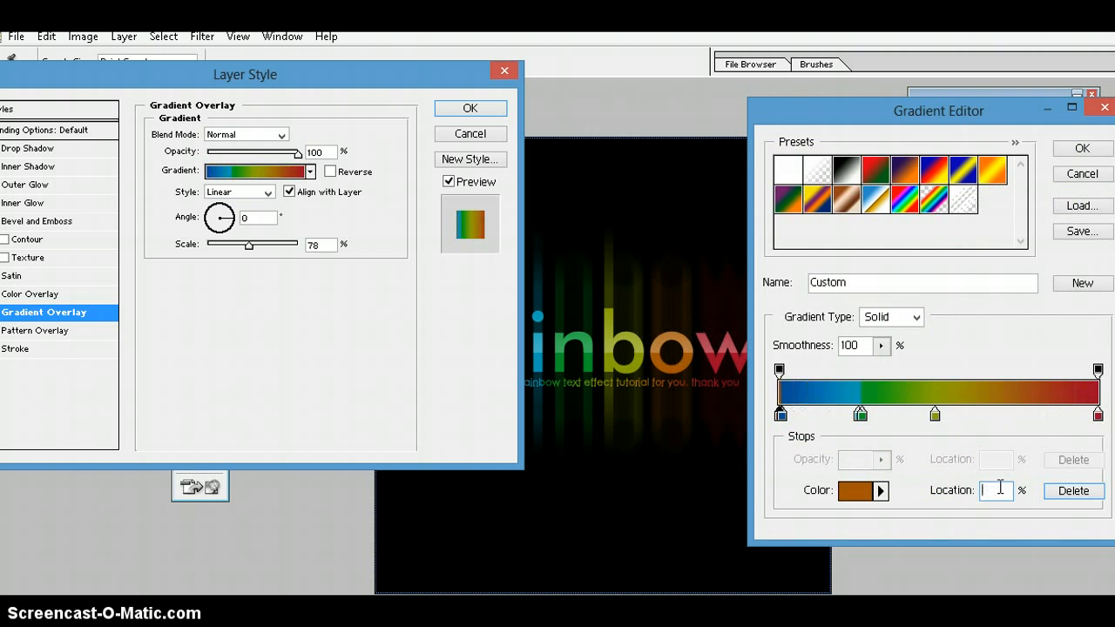
pyautogui.write('90')
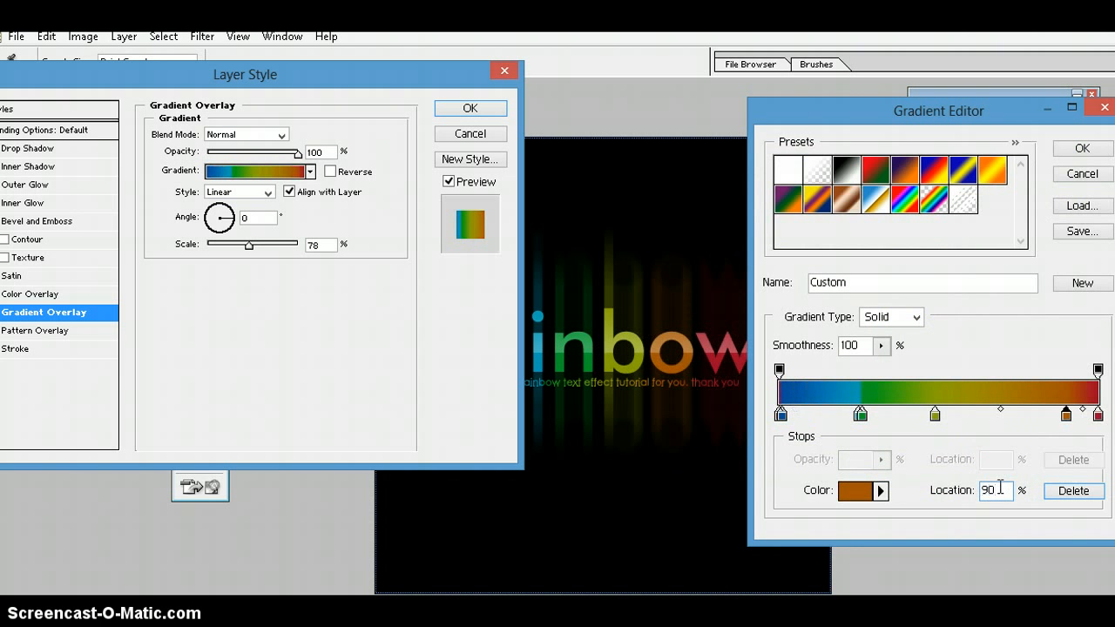
pyautogui.press('BackSpace')
pyautogui.write('92')
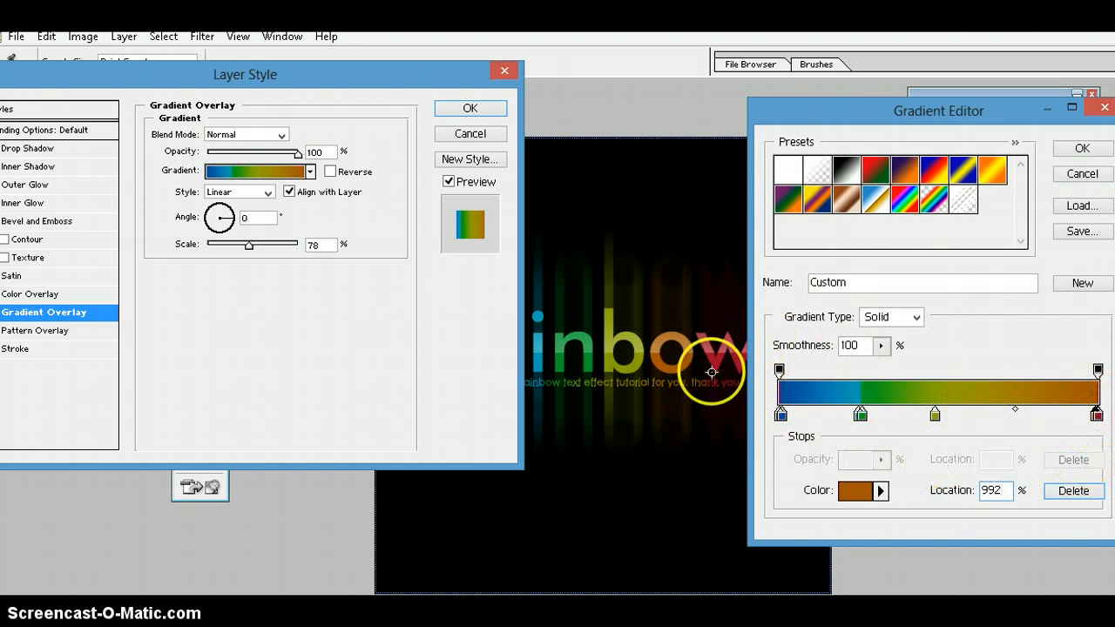
pyautogui.click(1082, 150)
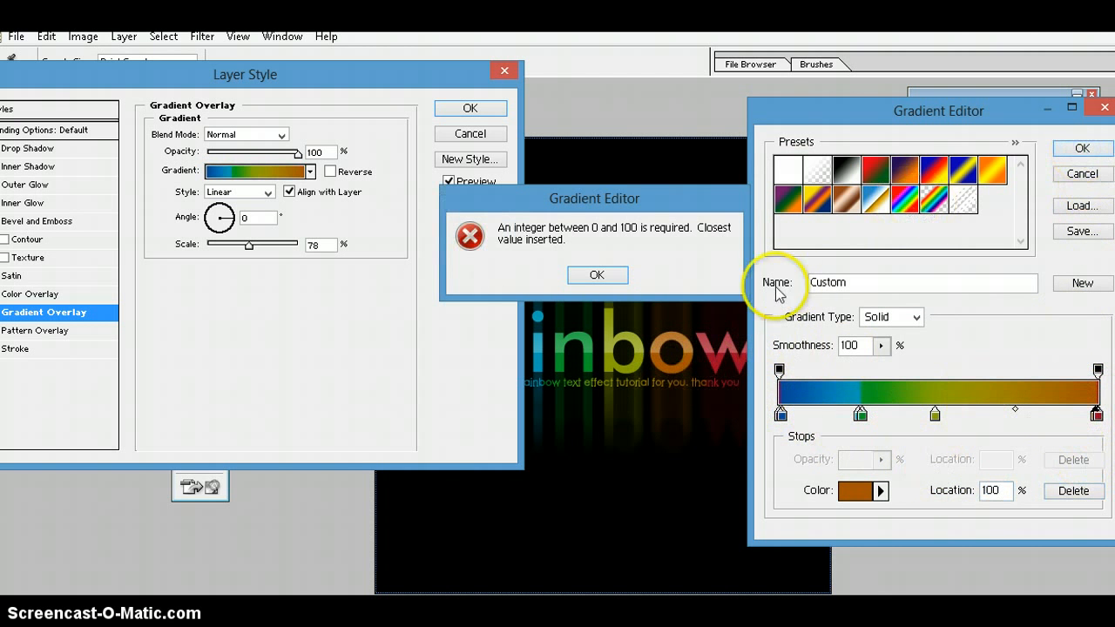
pyautogui.click(597, 275)
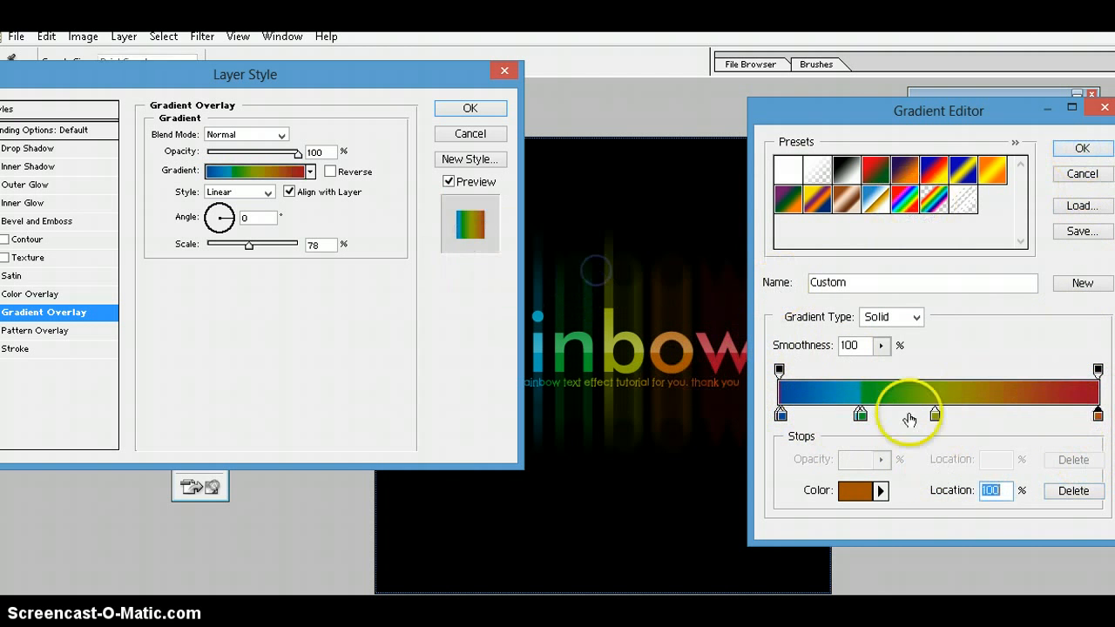
# Add a brown color stop at 71% between the olive yellow and end stops, and apply the gradient overlay to the tagline.
pyautogui.click(1003, 488)
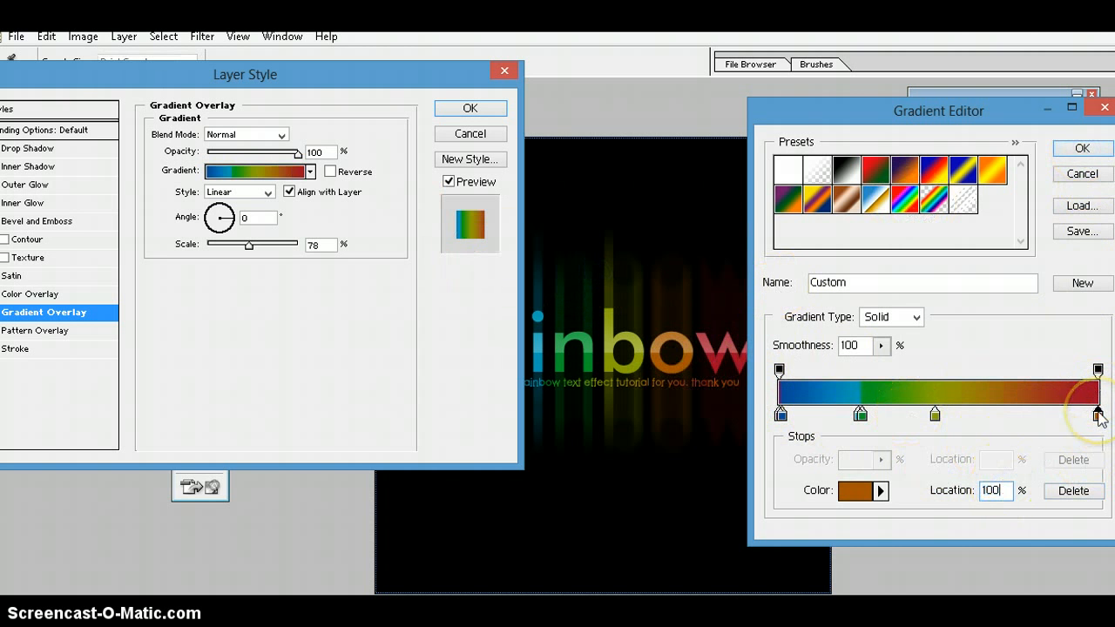
pyautogui.click(1005, 491)
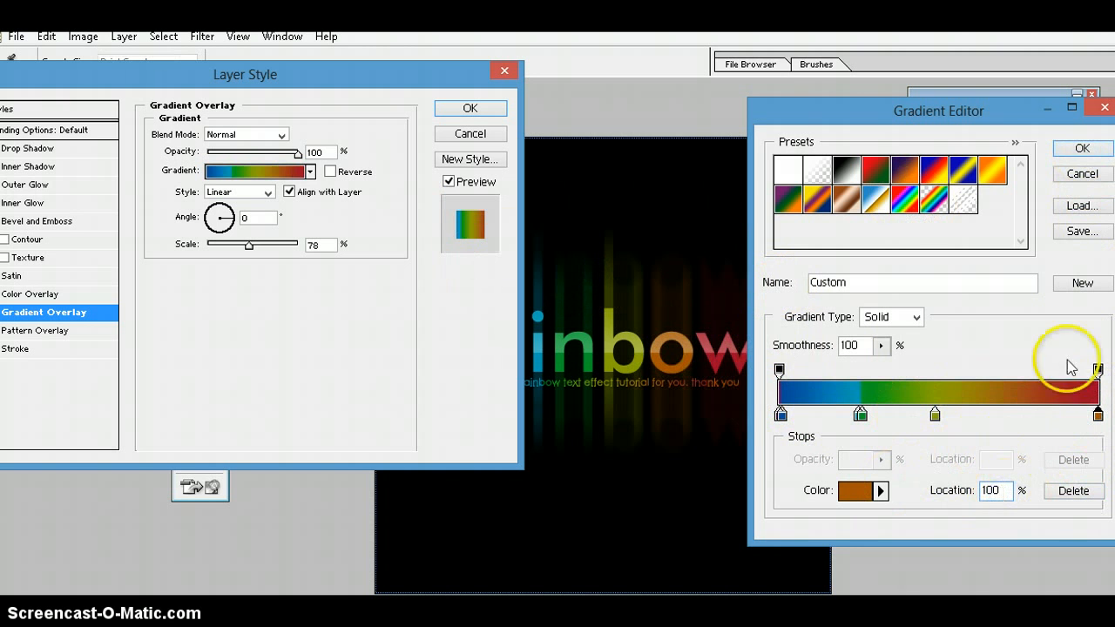
pyautogui.click(1097, 416)
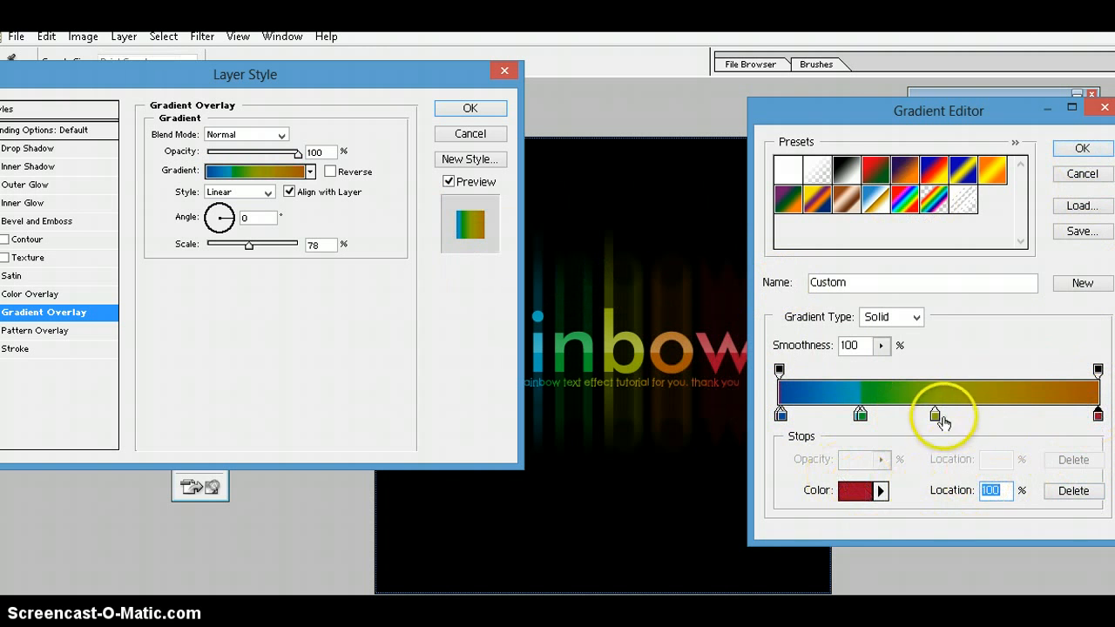
pyautogui.click(935, 416)
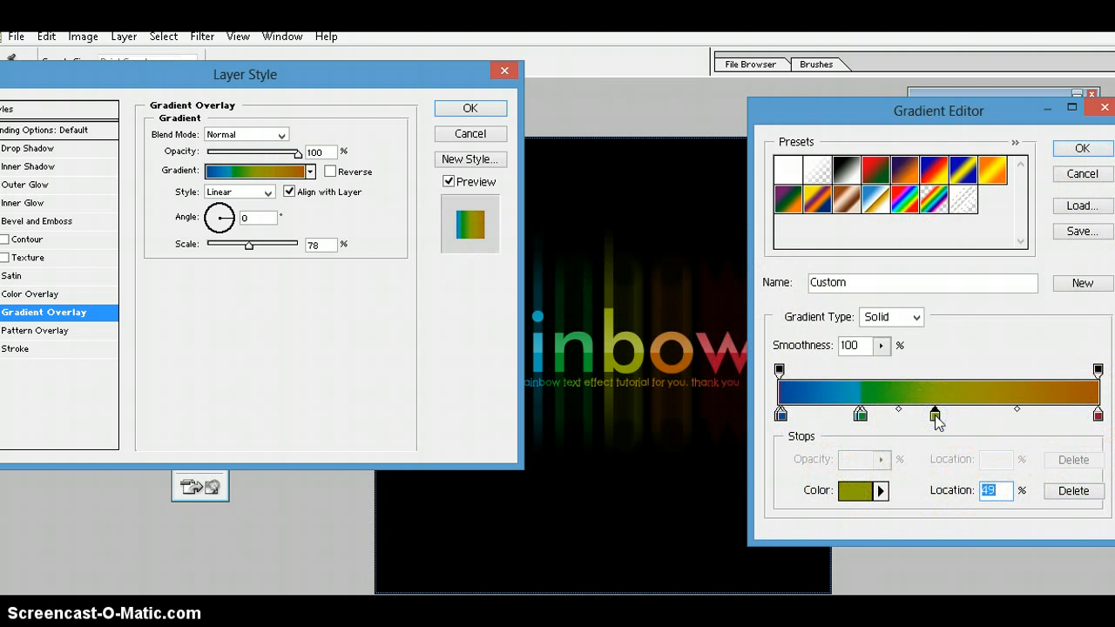
pyautogui.doubleClick(1006, 412)
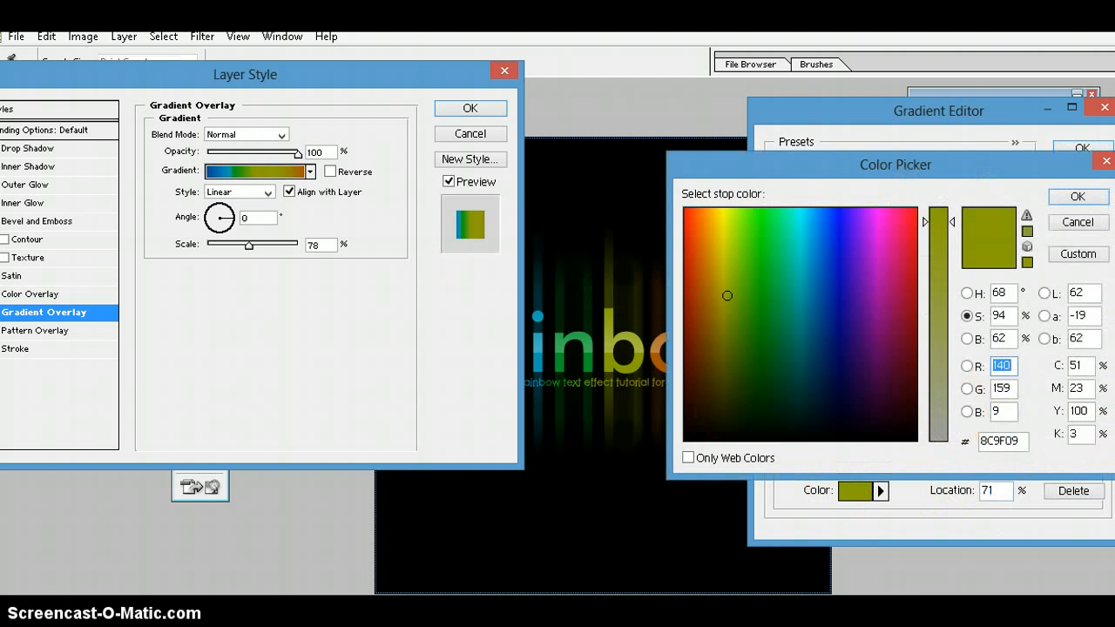
pyautogui.press('Return')
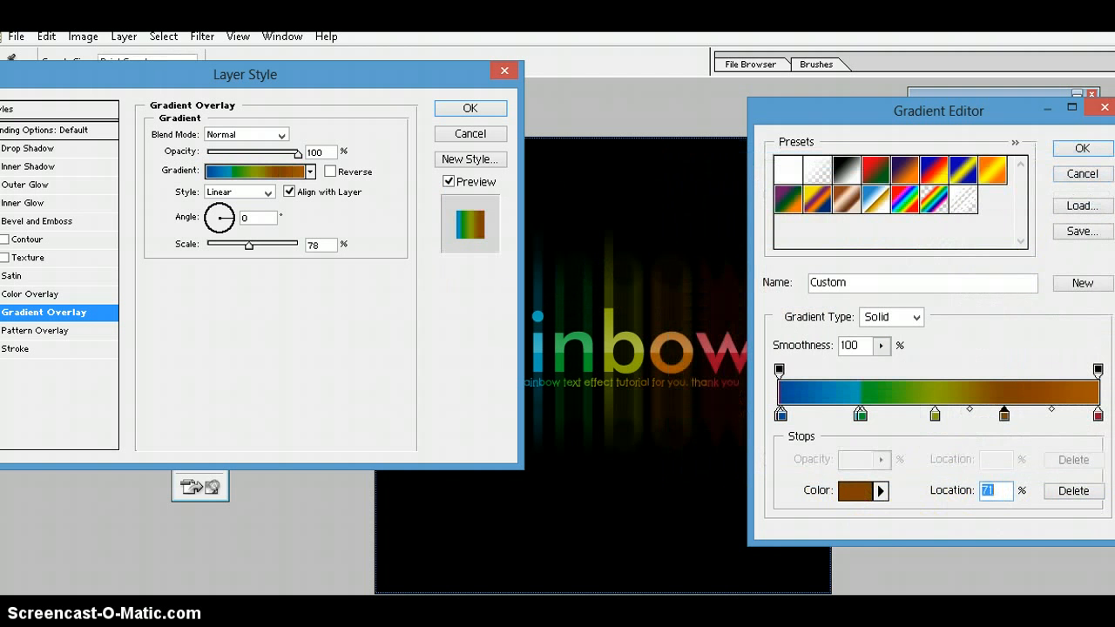
pyautogui.click(1077, 148)
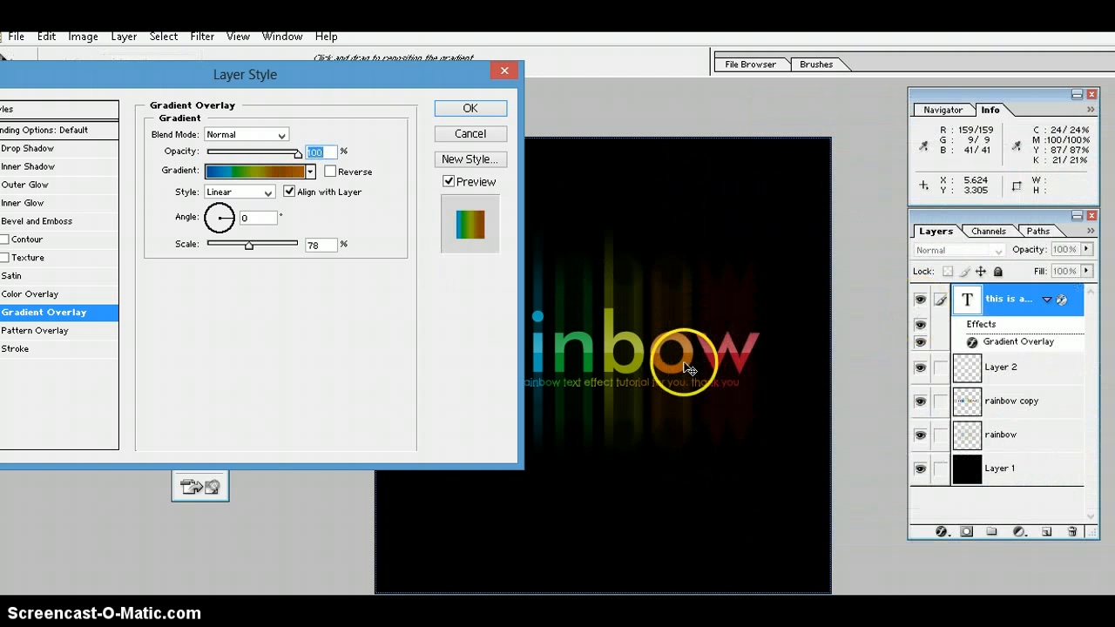
pyautogui.click(468, 110)
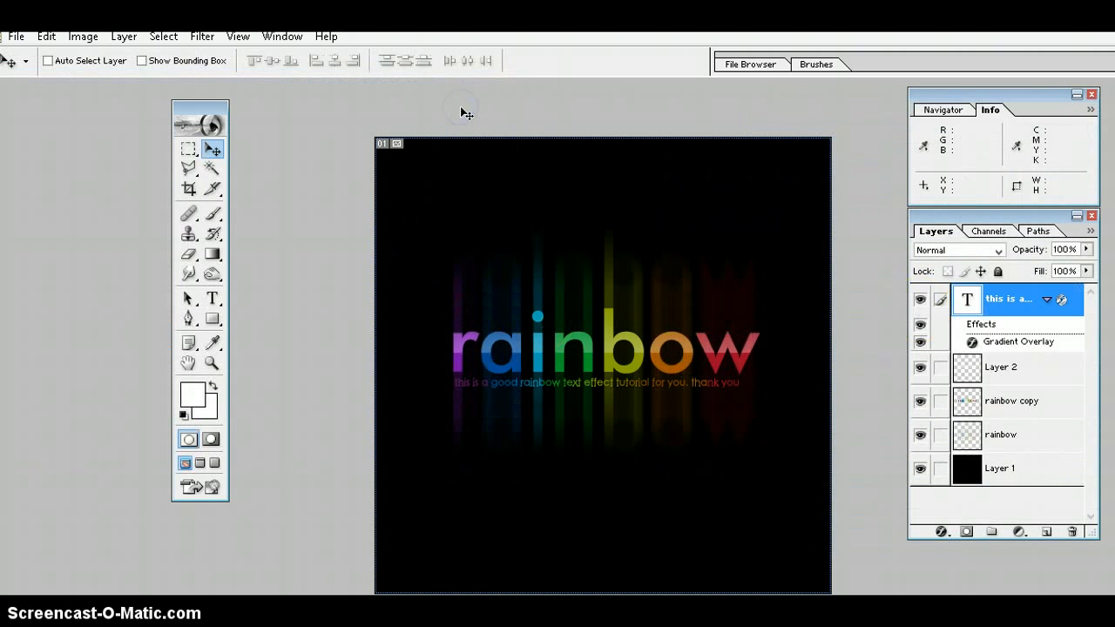
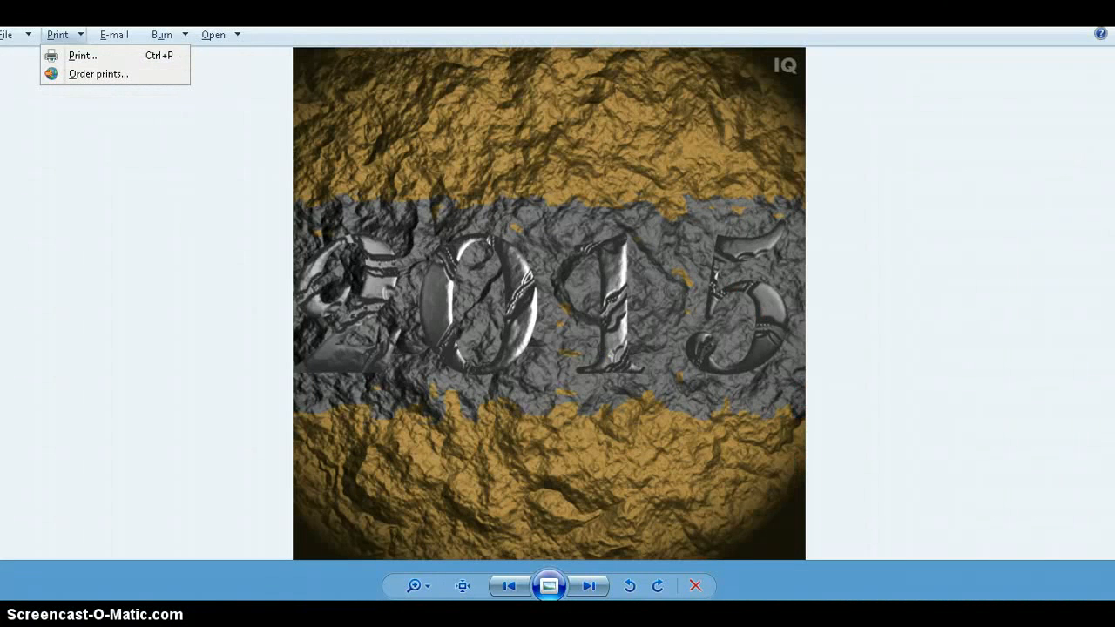
# Create a new transparent document 1000 pixels wide and 1000 pixels high.
pyautogui.press('Escape')
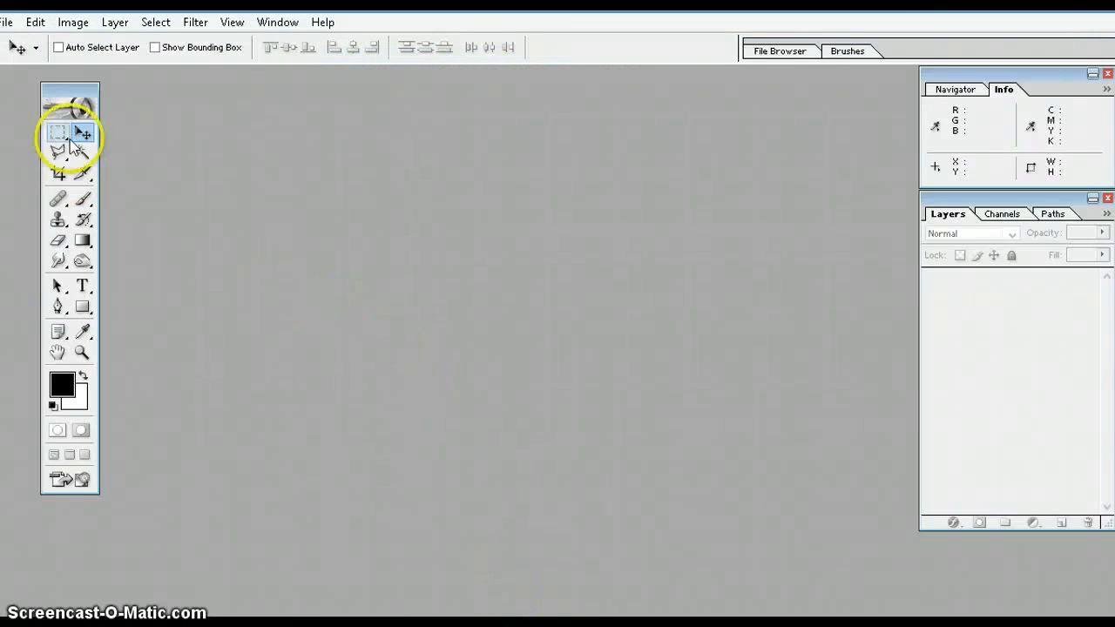
pyautogui.click(7, 22)
pyautogui.moveTo(35, 24)
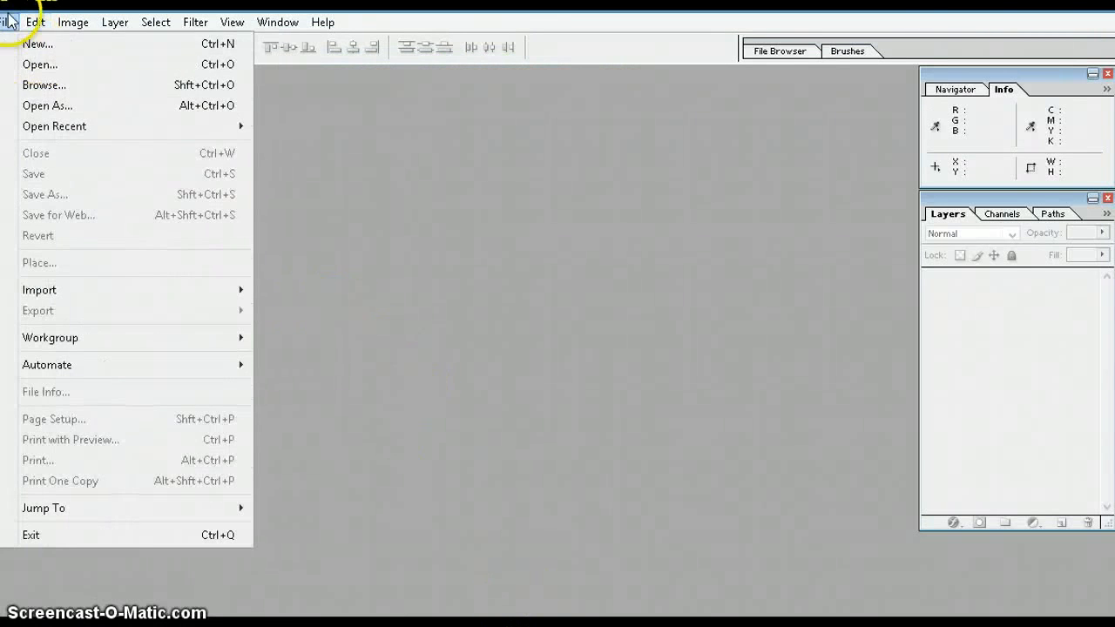
pyautogui.click(35, 44)
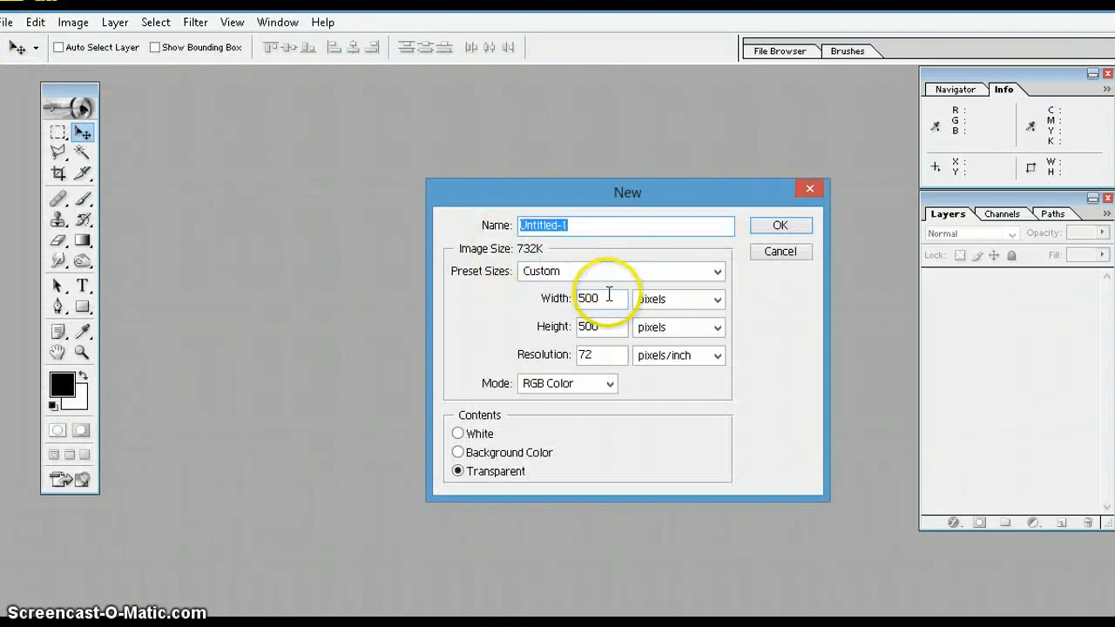
pyautogui.doubleClick(604, 295)
pyautogui.press('BackSpace')
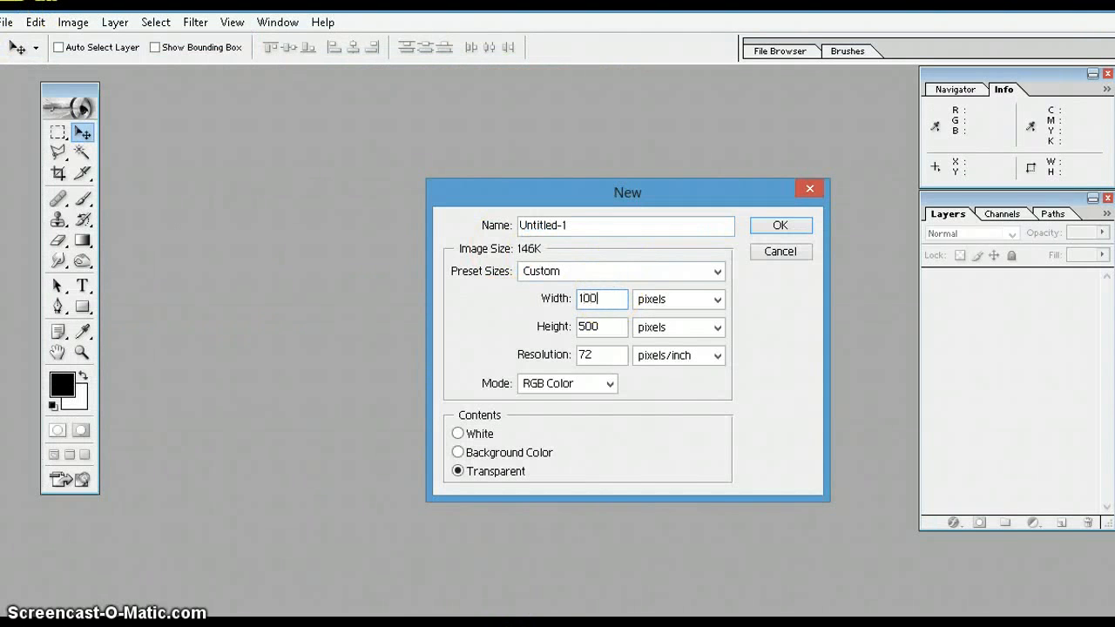
pyautogui.press('Tab')
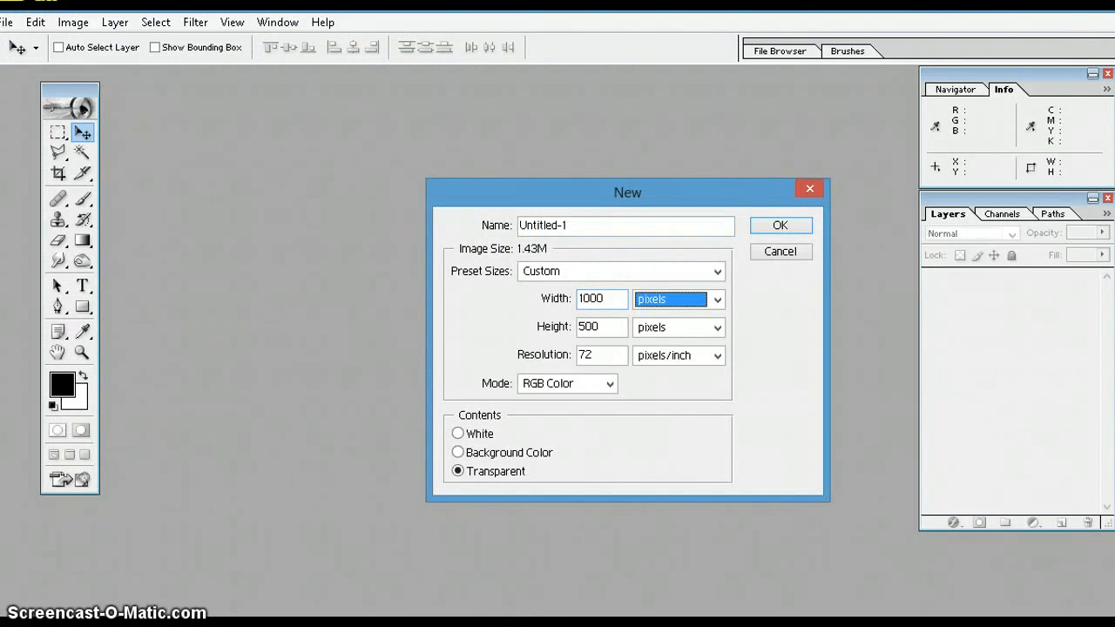
pyautogui.press('Tab')
pyautogui.write('1')
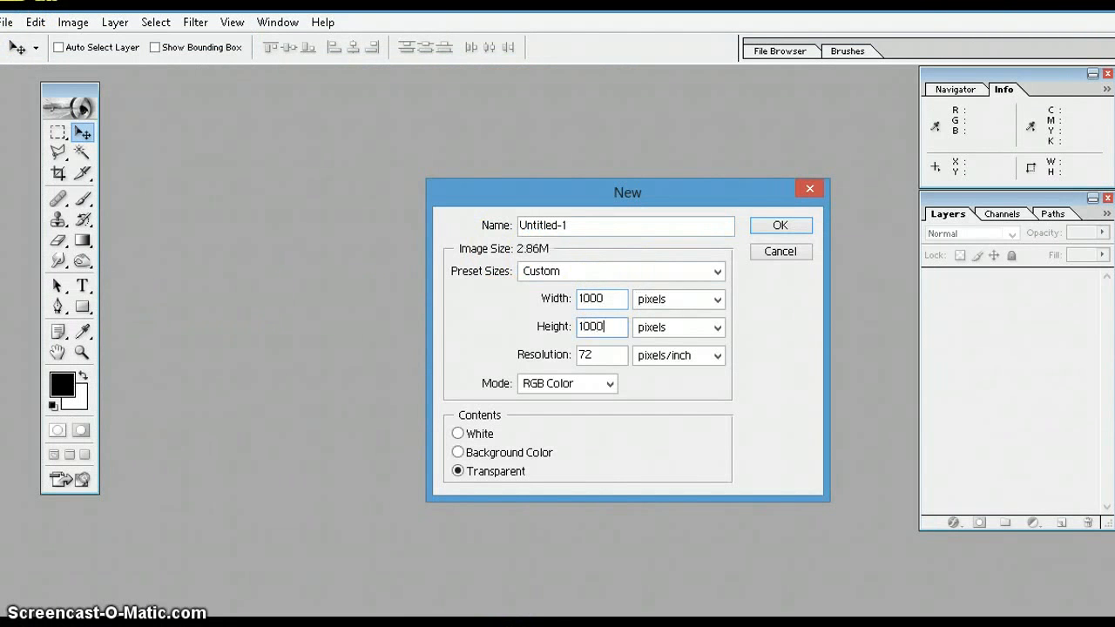
pyautogui.press('Return')
pyautogui.doubleClick(414, 84)
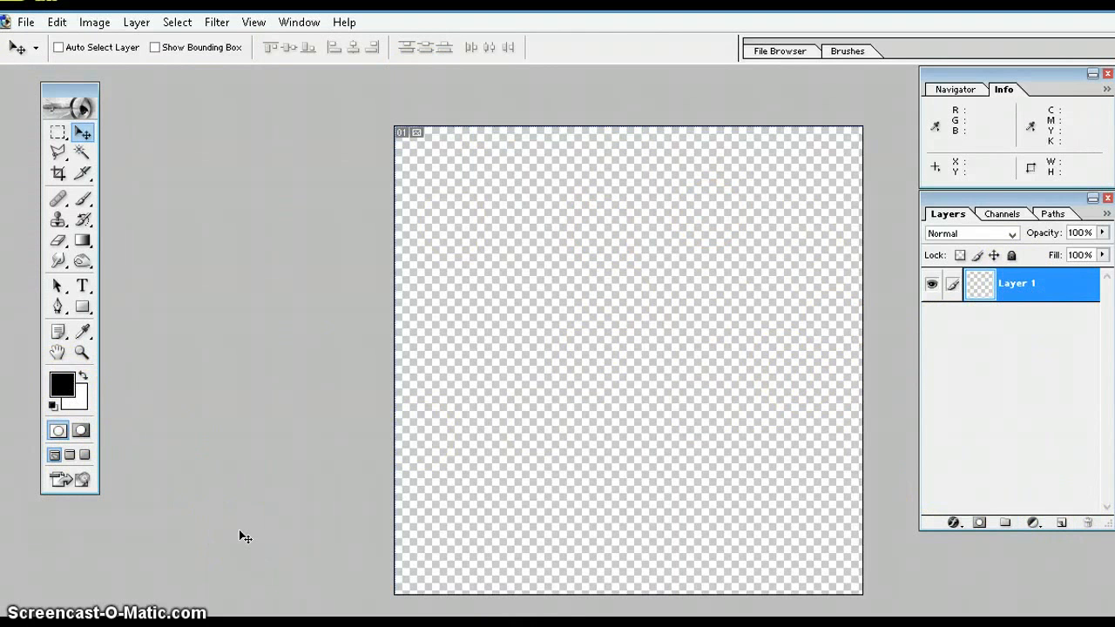
# Make white the foreground color, fill Layer 1 with it, and add a new empty layer above.
pyautogui.press('x')
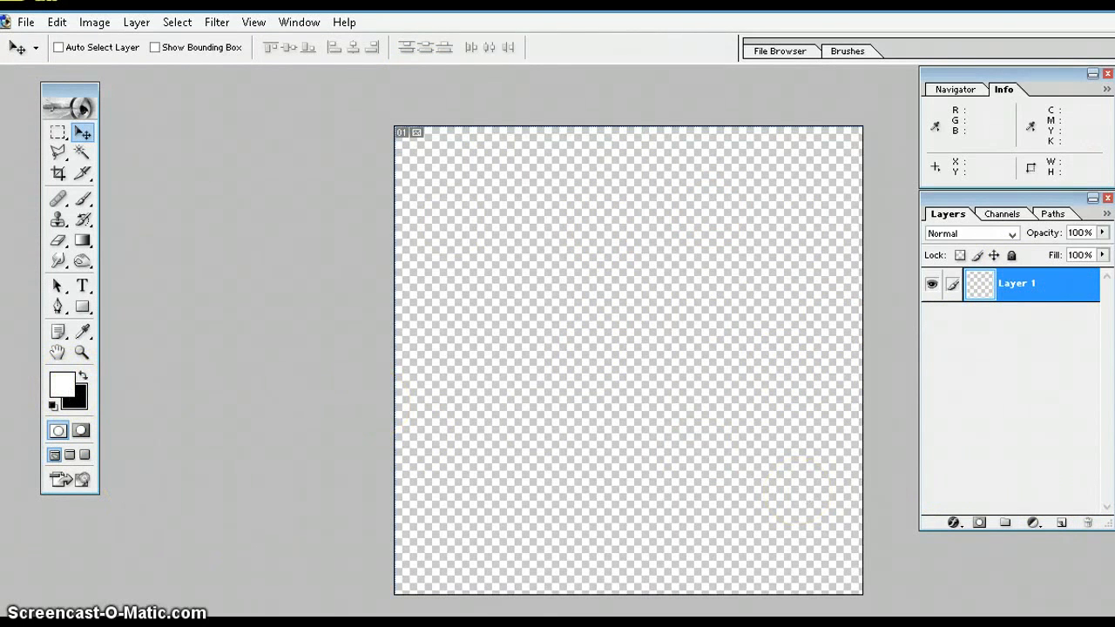
pyautogui.hotkey('shift', 'BackSpace')
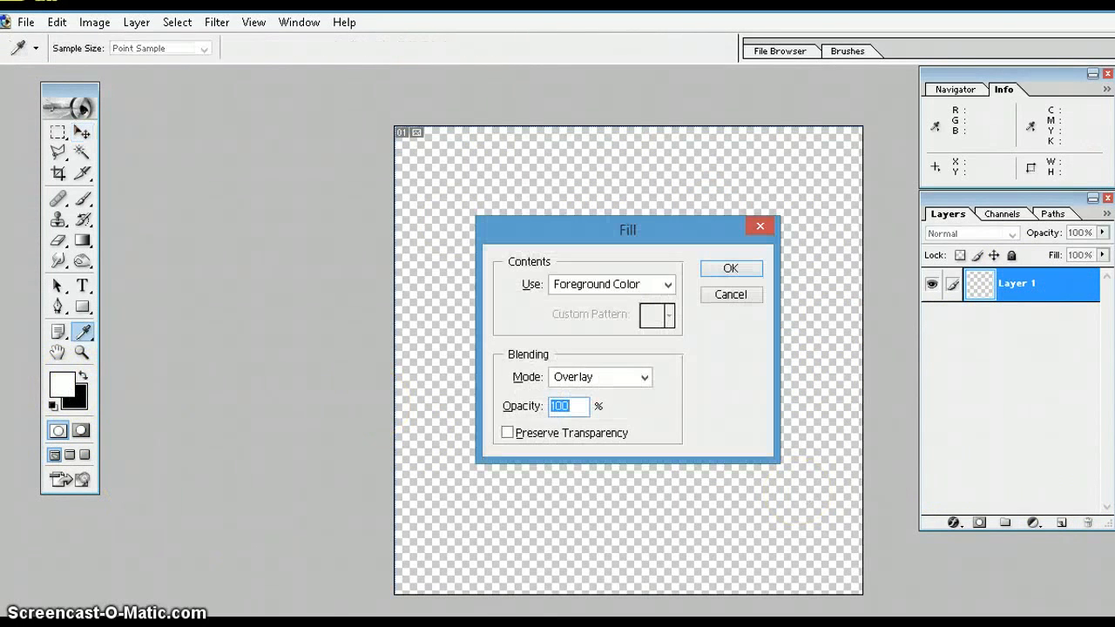
pyautogui.click(710, 268)
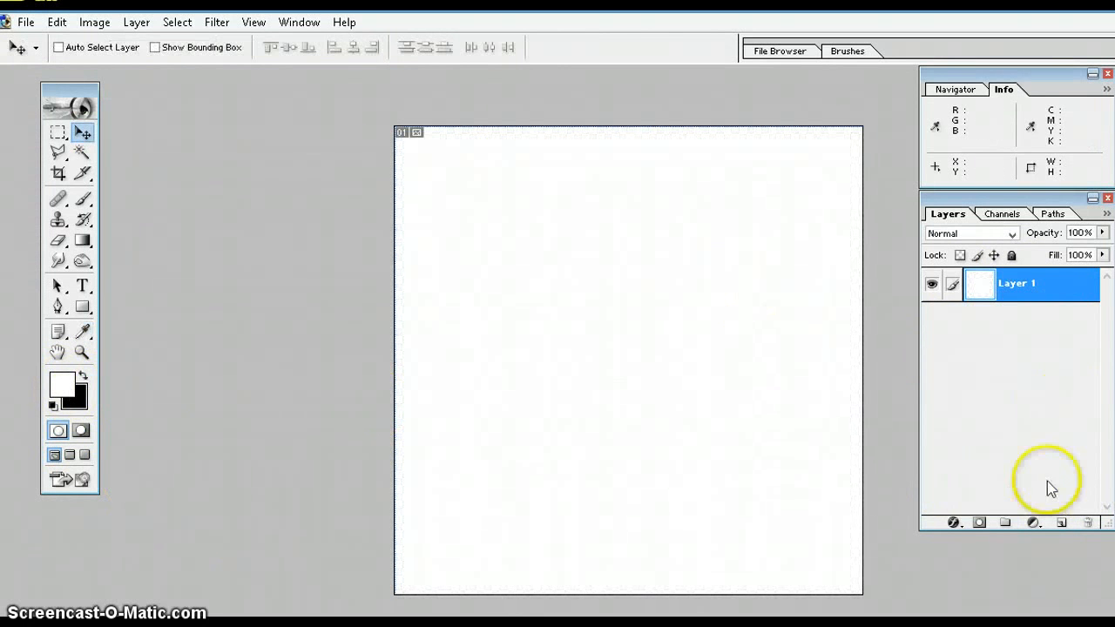
pyautogui.click(1059, 523)
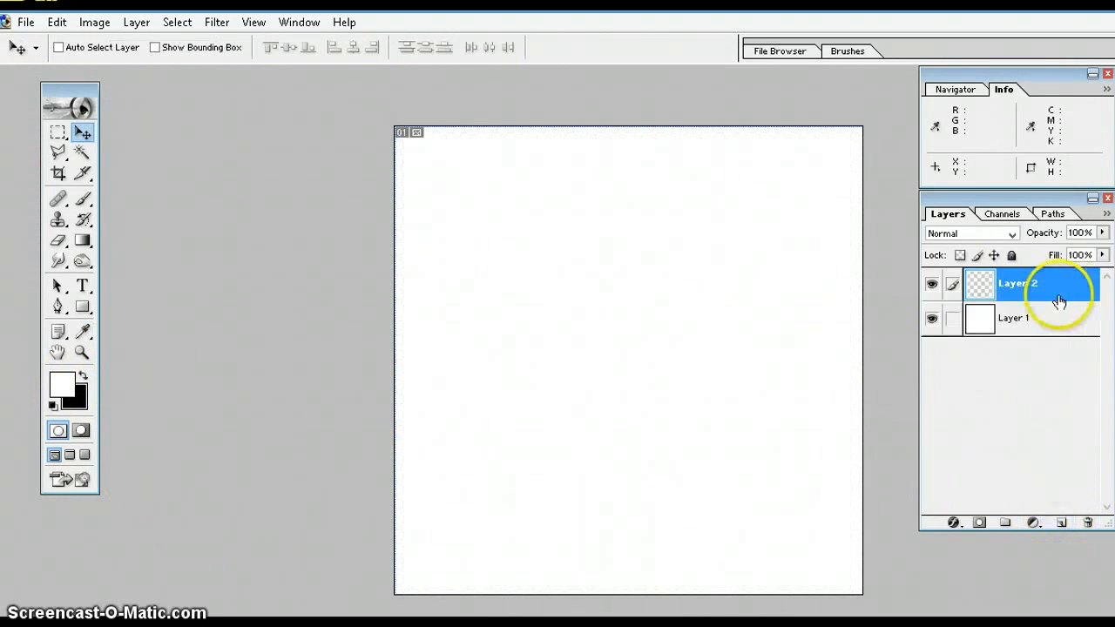
# Start a text line near the canvas's left edge at 235 pt and clear the trial characters from it.
pyautogui.click(81, 287)
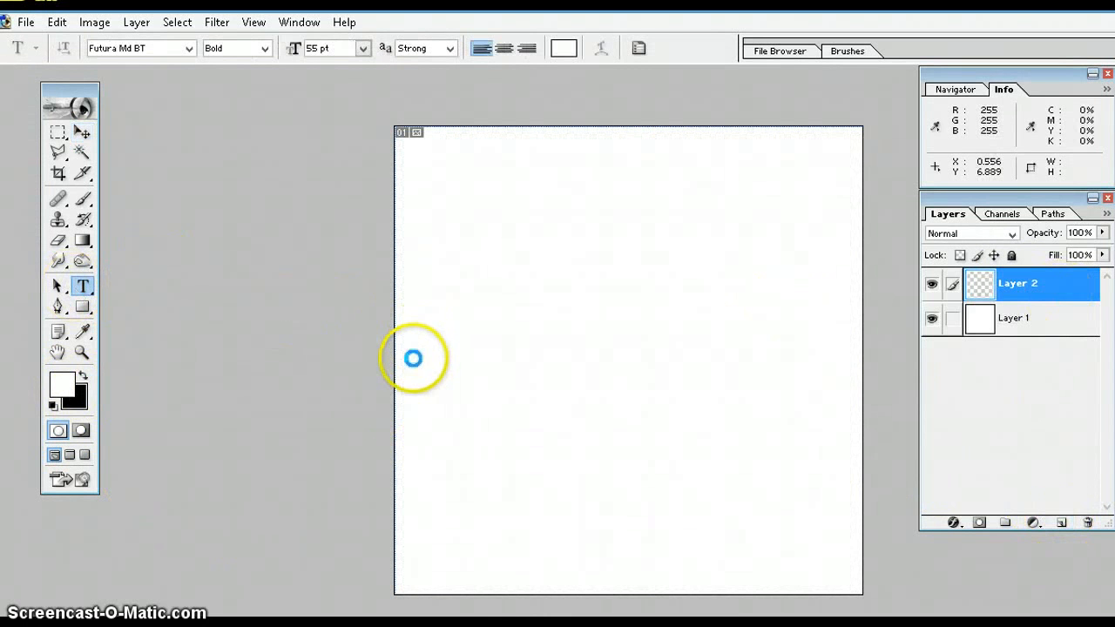
pyautogui.click(413, 357)
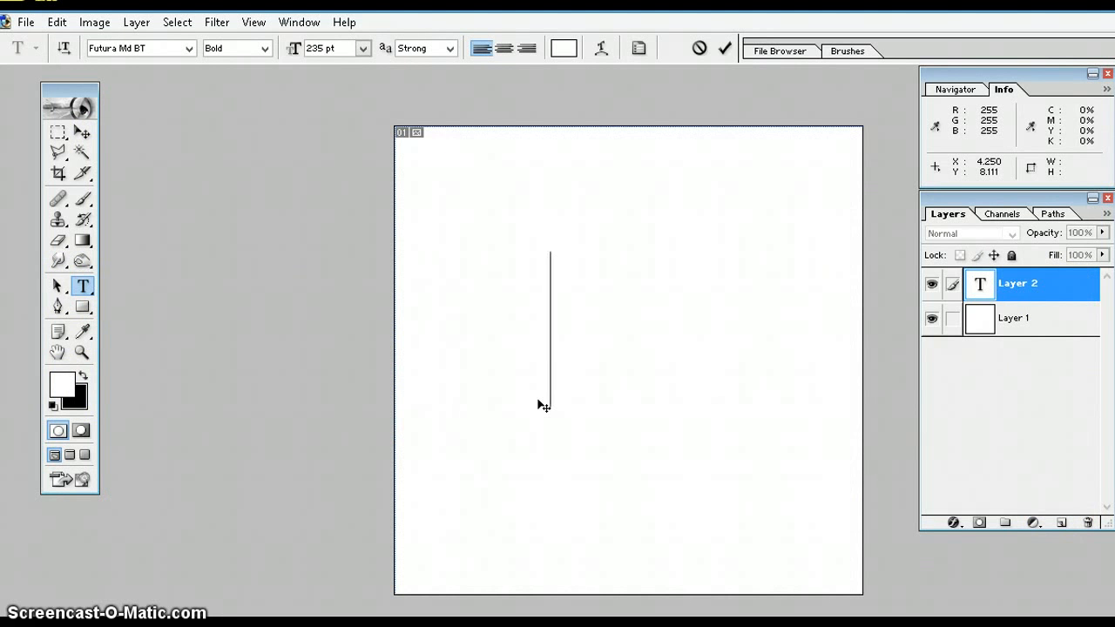
pyautogui.press('BackSpace')
pyautogui.press('BackSpace')
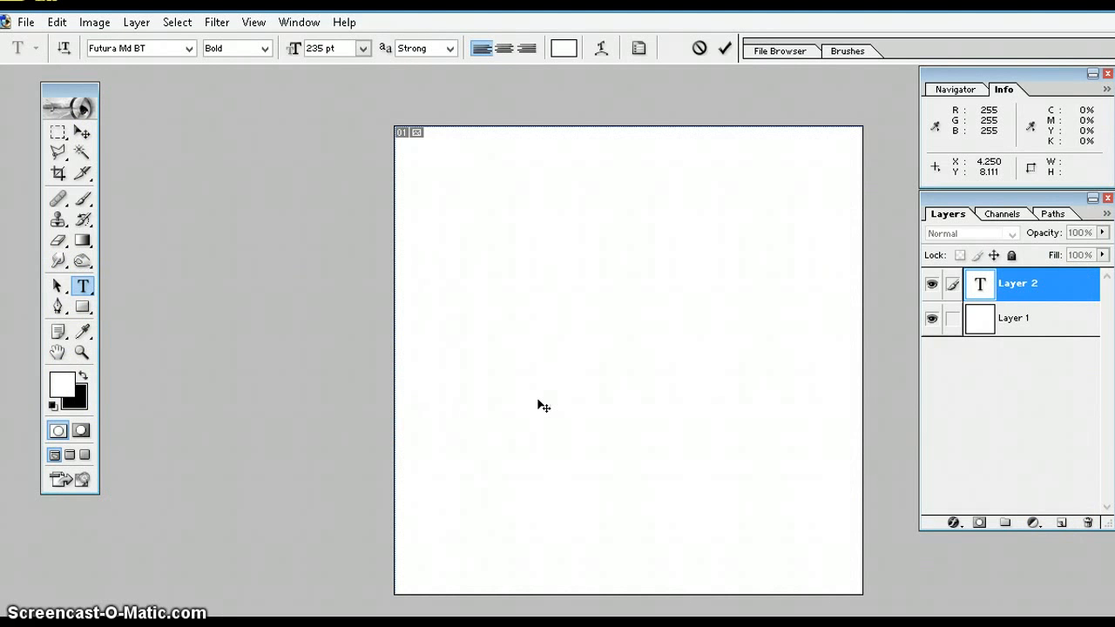
# Set the text color to near-black (020202) and enter "2015".
pyautogui.click(564, 48)
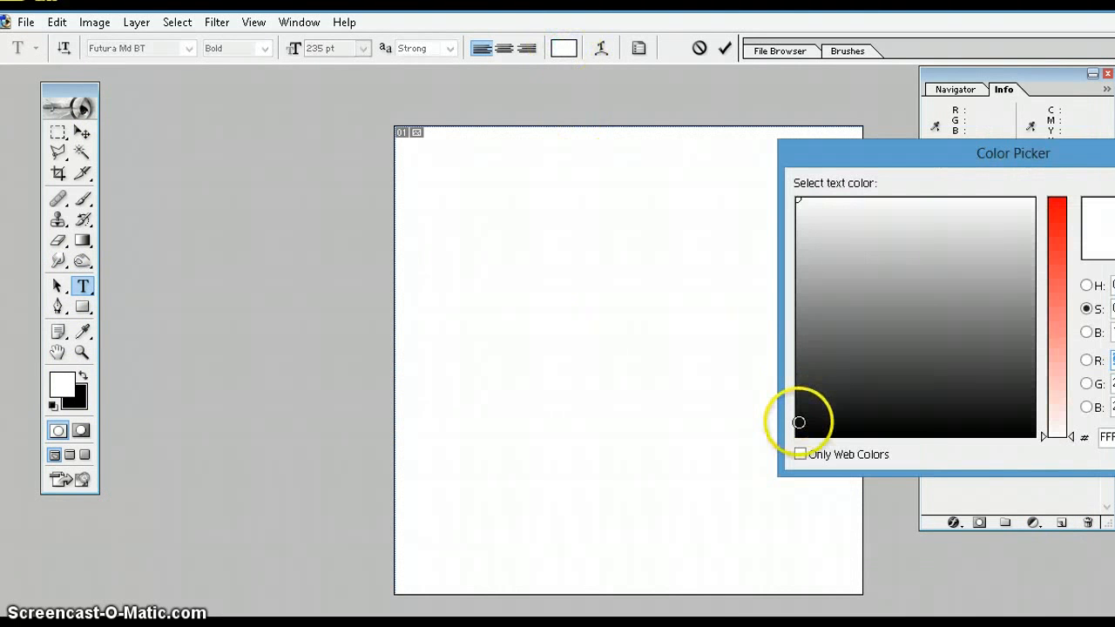
pyautogui.click(799, 431)
pyautogui.moveTo(913, 154); pyautogui.dragTo(719, 172)
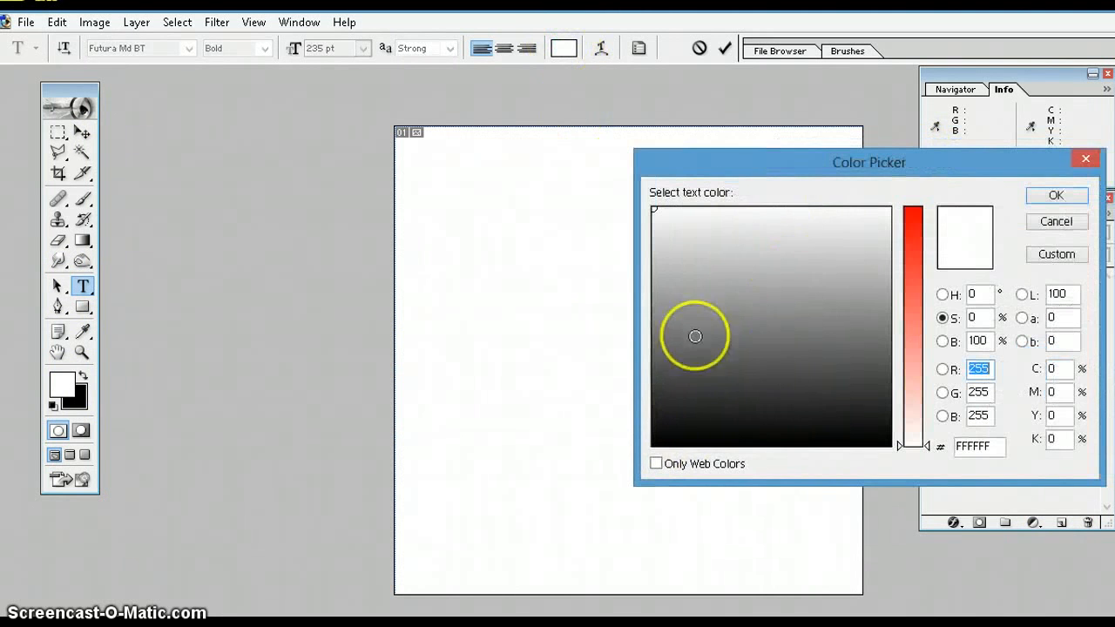
pyautogui.click(652, 443)
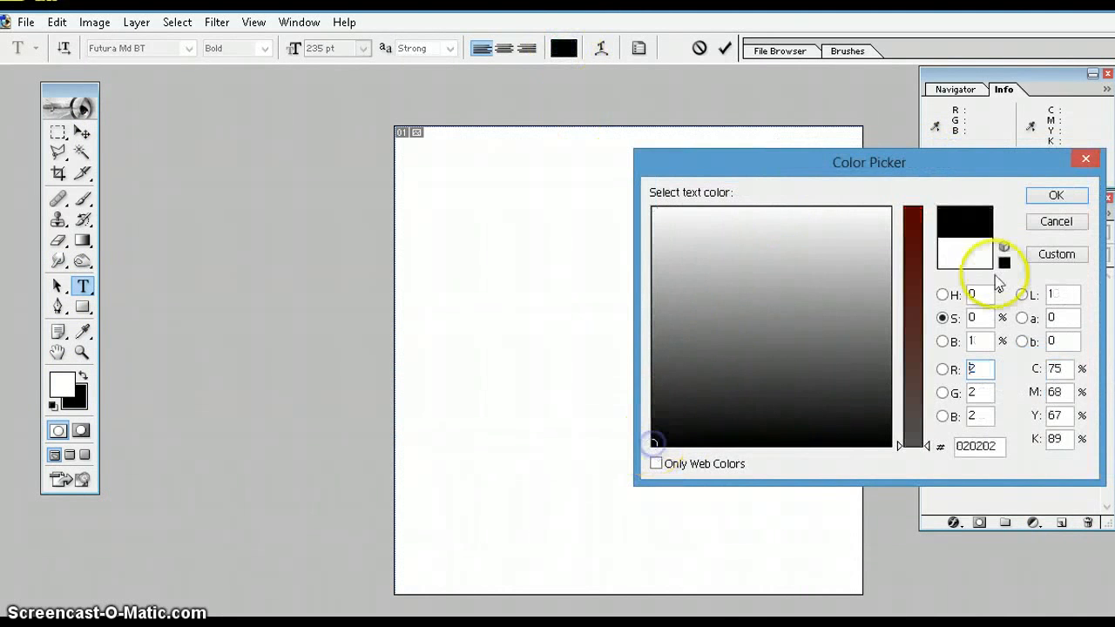
pyautogui.click(1055, 195)
pyautogui.write('2015')
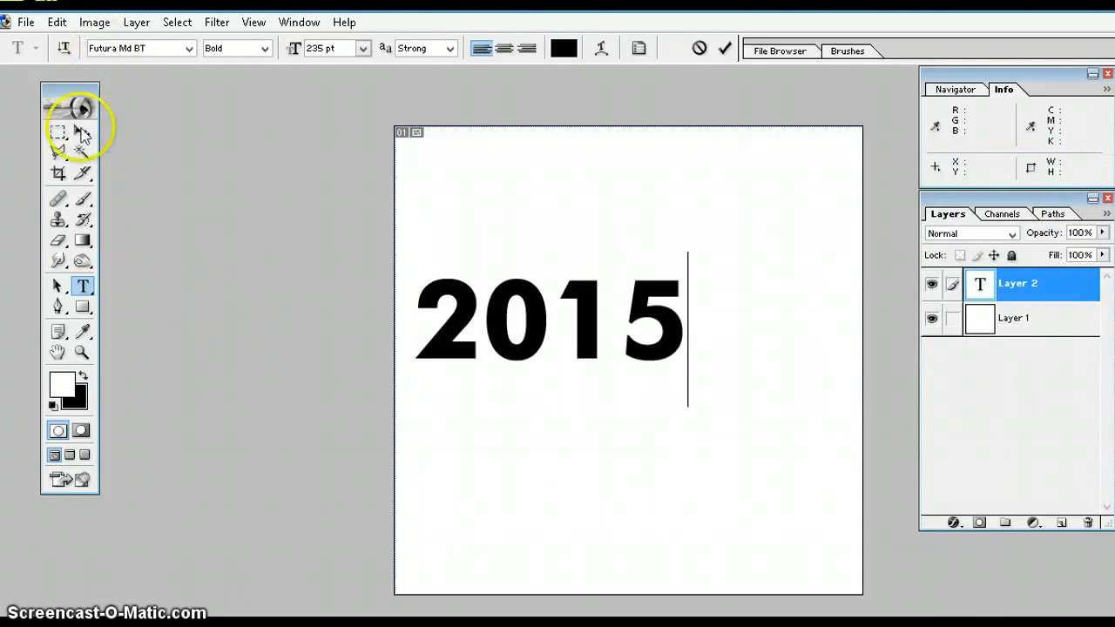
# Enlarge the whole "2015" text to 337 pt and move it near the middle of the canvas.
pyautogui.hotkey('ctrl', 'a')
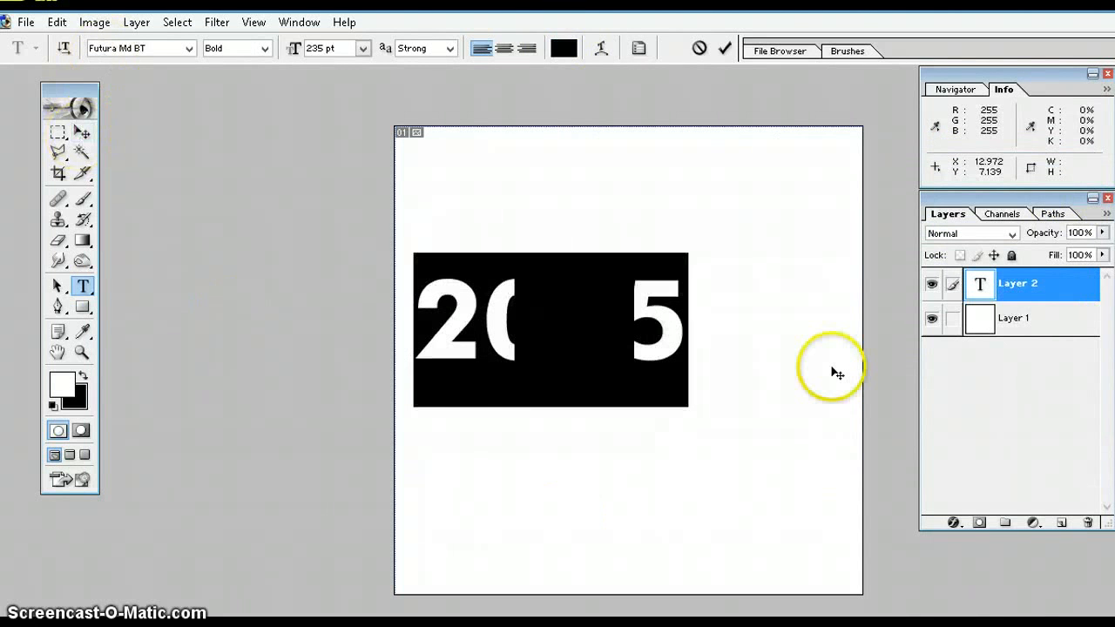
pyautogui.hotkey('ctrl', 'shift', '.')
pyautogui.hotkey('ctrl', 'shift', '.')
pyautogui.hotkey('ctrl', 'shift', '.')
pyautogui.hotkey('ctrl', 'shift', '.')
pyautogui.hotkey('ctrl', 'shift', '.')
pyautogui.hotkey('ctrl', 'shift', '.')
pyautogui.hotkey('ctrl', 'shift', '.')
pyautogui.hotkey('ctrl', 'shift', '.')
pyautogui.hotkey('ctrl', 'shift', '.')
pyautogui.hotkey('ctrl', 'shift', '.')
pyautogui.hotkey('ctrl', 'shift', '.')
pyautogui.hotkey('ctrl', 'shift', '.')
pyautogui.hotkey('ctrl', 'shift', '.')
pyautogui.hotkey('ctrl', 'shift', '.')
pyautogui.hotkey('ctrl', 'shift', '.')
pyautogui.hotkey('ctrl', 'shift', '.')
pyautogui.hotkey('ctrl', 'shift', '.')
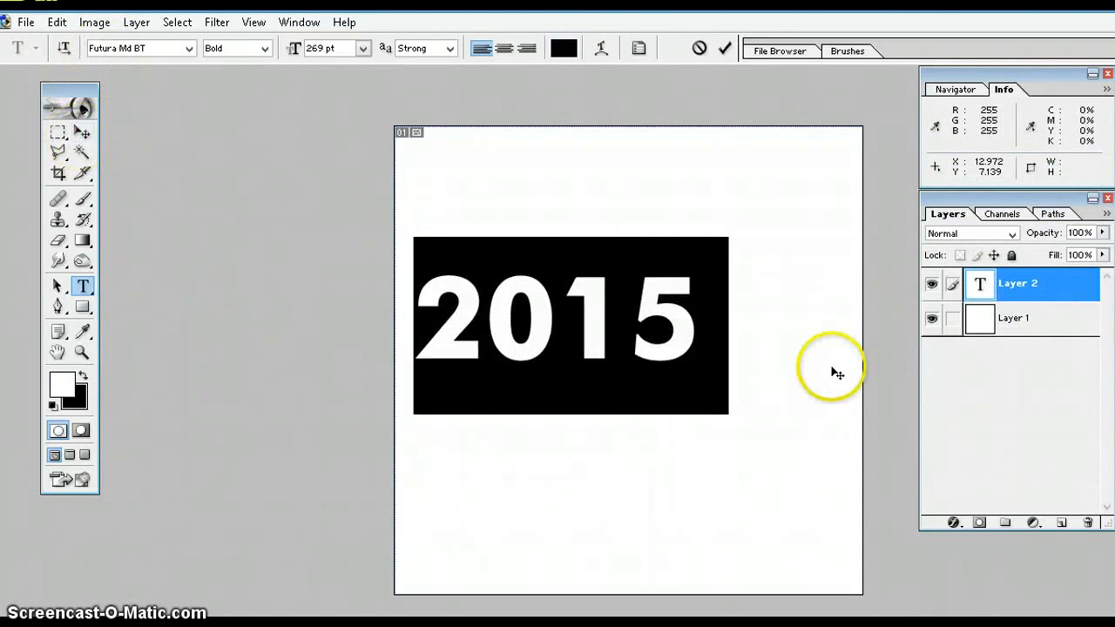
pyautogui.hotkey('ctrl', 'shift', '.')
pyautogui.hotkey('ctrl', 'shift', '.')
pyautogui.hotkey('ctrl', 'shift', '.')
pyautogui.hotkey('ctrl', 'shift', '.')
pyautogui.hotkey('ctrl', 'shift', '.')
pyautogui.hotkey('ctrl', 'shift', '.')
pyautogui.hotkey('ctrl', 'shift', '.')
pyautogui.hotkey('ctrl', 'shift', '.')
pyautogui.hotkey('ctrl', 'shift', '.')
pyautogui.hotkey('ctrl', 'shift', '.')
pyautogui.hotkey('ctrl', 'shift', '.')
pyautogui.hotkey('ctrl', 'shift', '.')
pyautogui.hotkey('ctrl', 'shift', '.')
pyautogui.hotkey('ctrl', 'shift', '.')
pyautogui.hotkey('ctrl', 'shift', '.')
pyautogui.hotkey('ctrl', 'shift', '.')
pyautogui.hotkey('ctrl', 'shift', '.')
pyautogui.hotkey('ctrl', 'shift', '.')
pyautogui.hotkey('ctrl', 'shift', '.')
pyautogui.hotkey('ctrl', 'shift', '.')
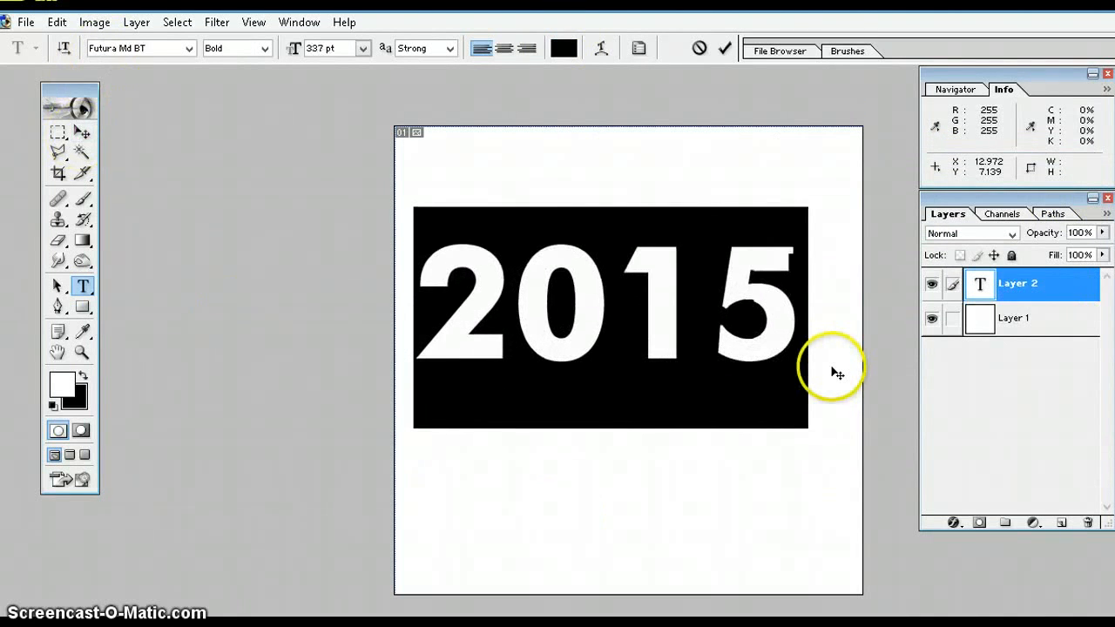
pyautogui.click(82, 131)
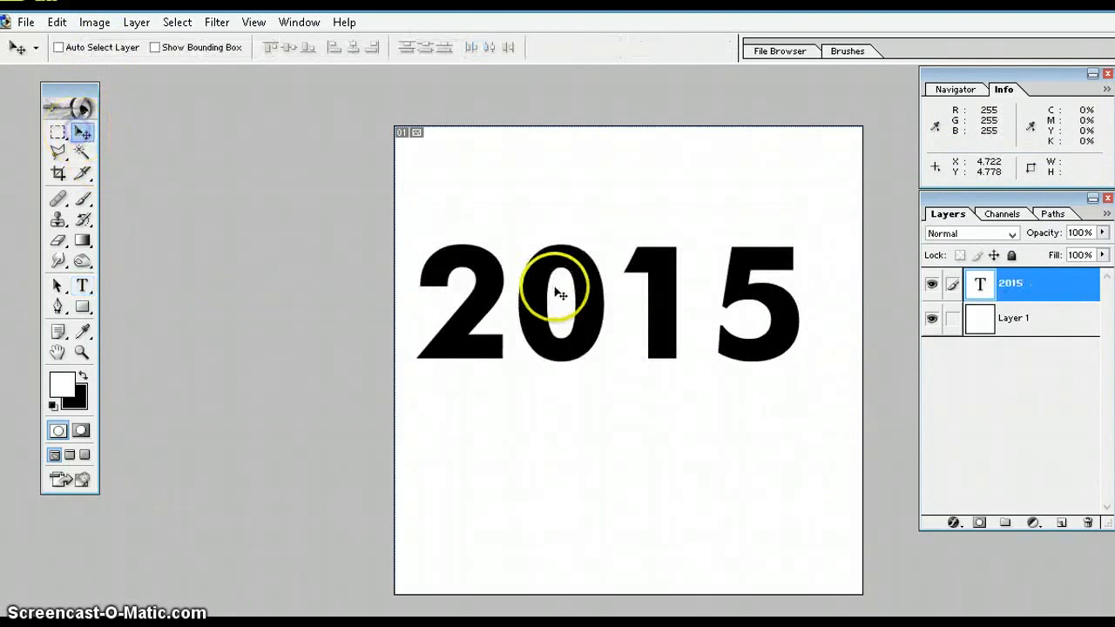
pyautogui.moveTo(560, 295); pyautogui.dragTo(570, 318)
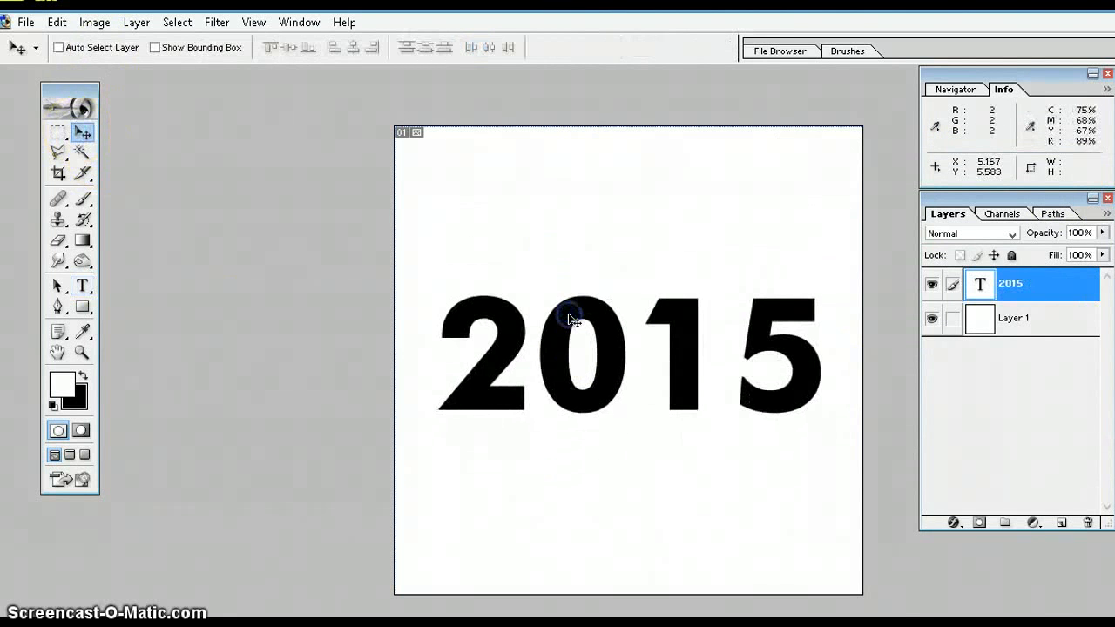
# Rasterize the "2015" type layer and shift it slightly up and left to center it on the canvas.
pyautogui.click(137, 24)
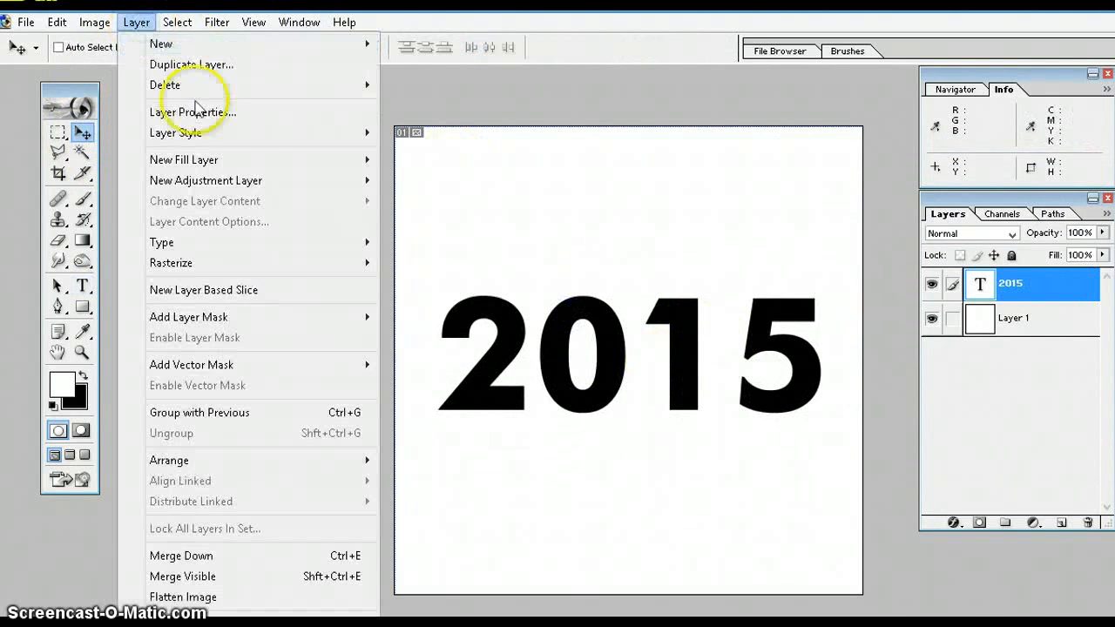
pyautogui.click(1017, 287)
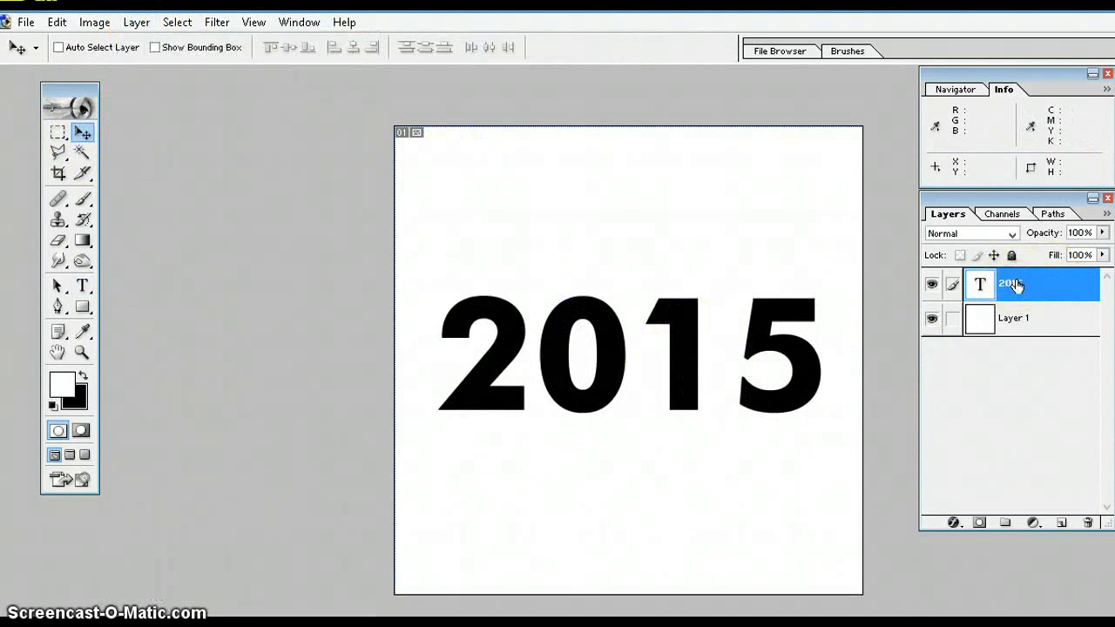
pyautogui.click(136, 27)
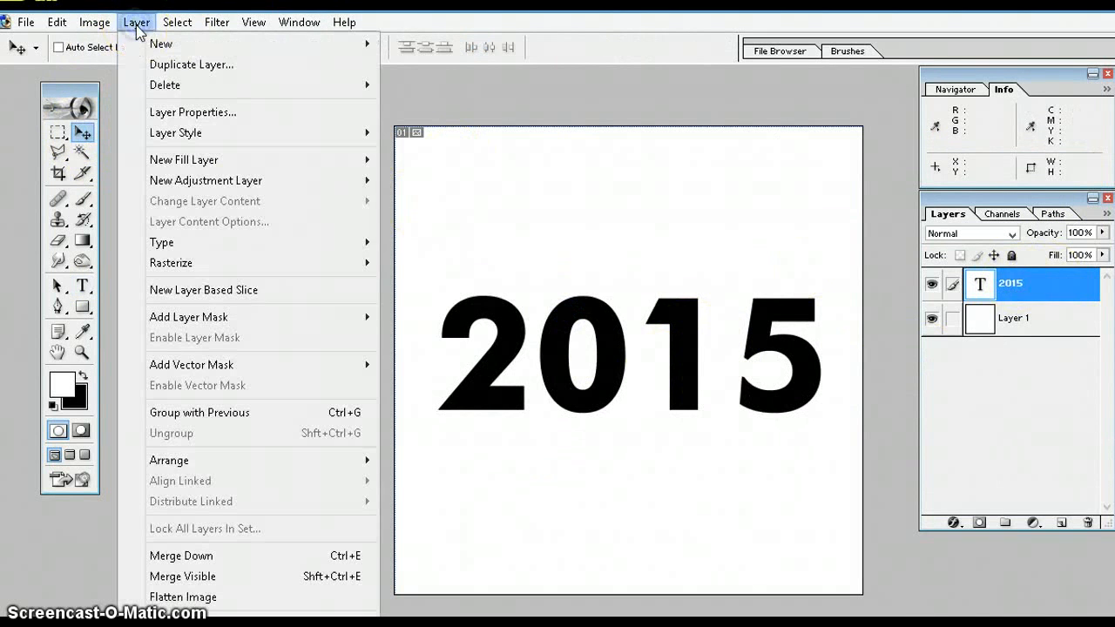
pyautogui.moveTo(360, 270)
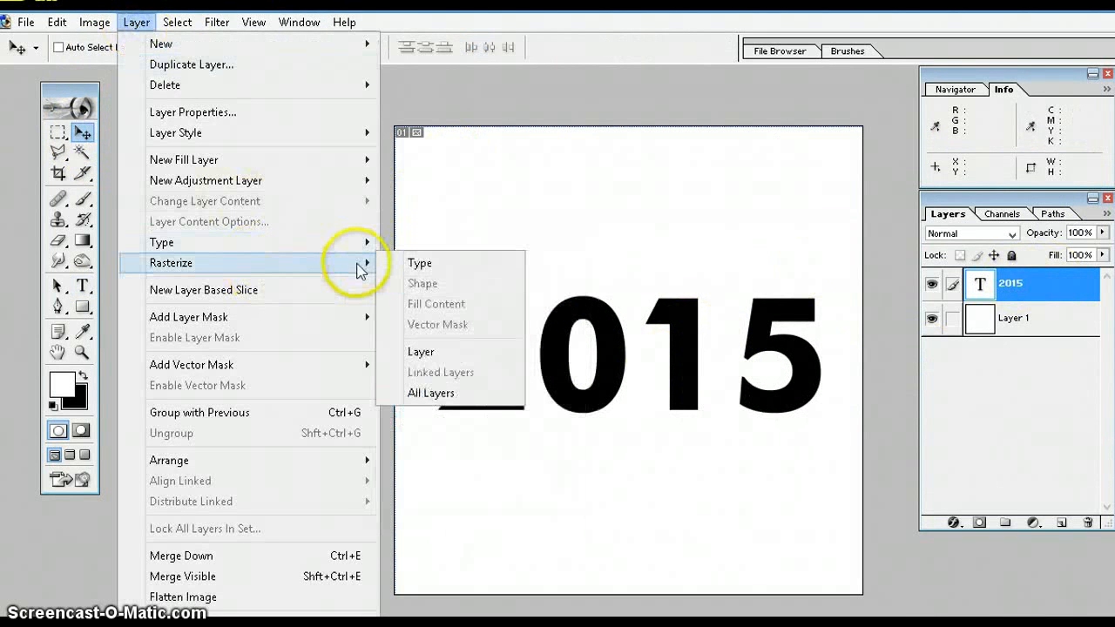
pyautogui.click(428, 261)
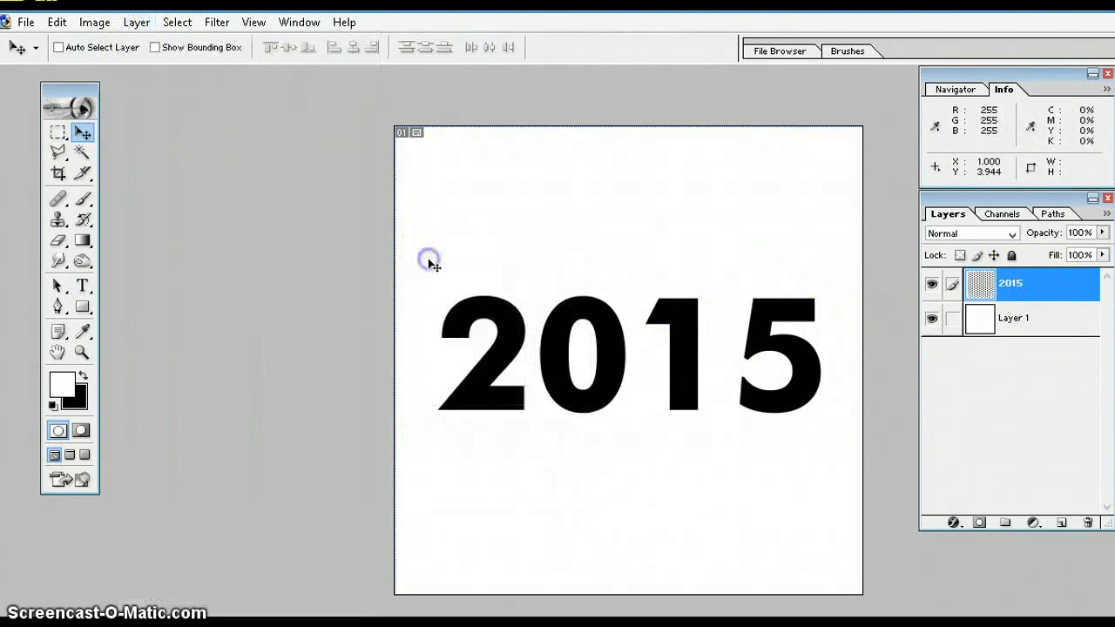
pyautogui.moveTo(675, 319); pyautogui.dragTo(673, 309)
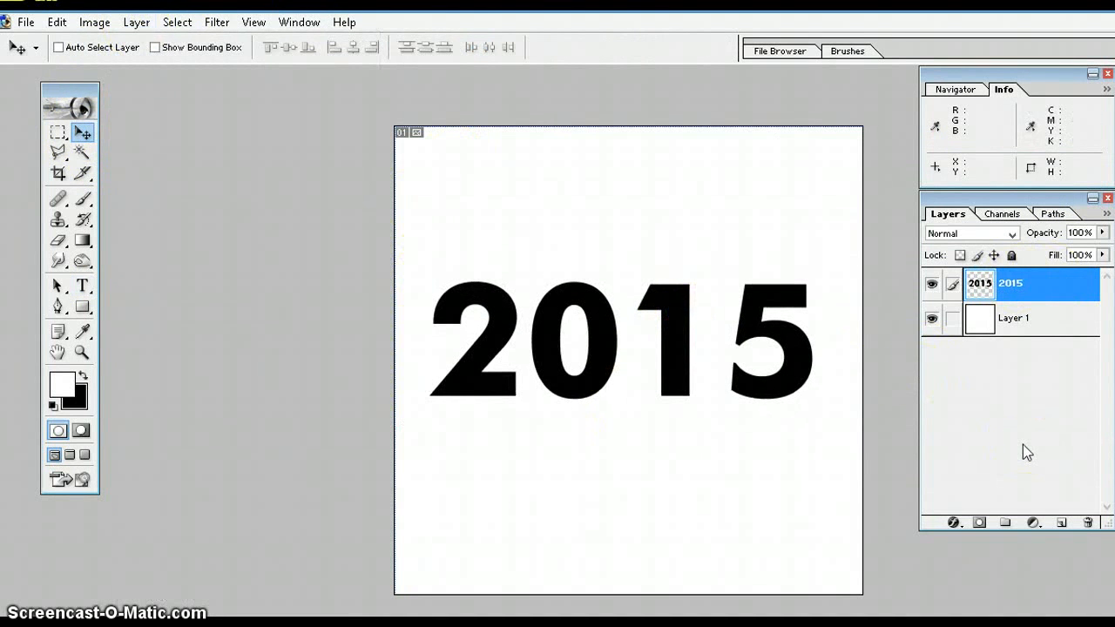
# Add a new alpha channel and swap the colors so white is the foreground and black the background.
pyautogui.click(1003, 215)
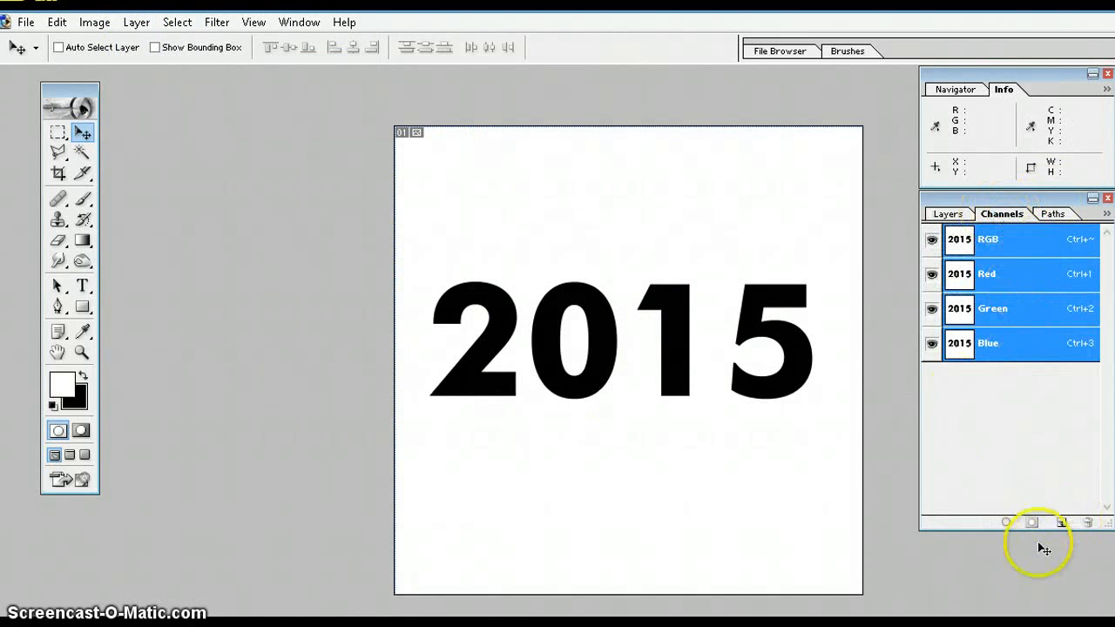
pyautogui.click(1062, 523)
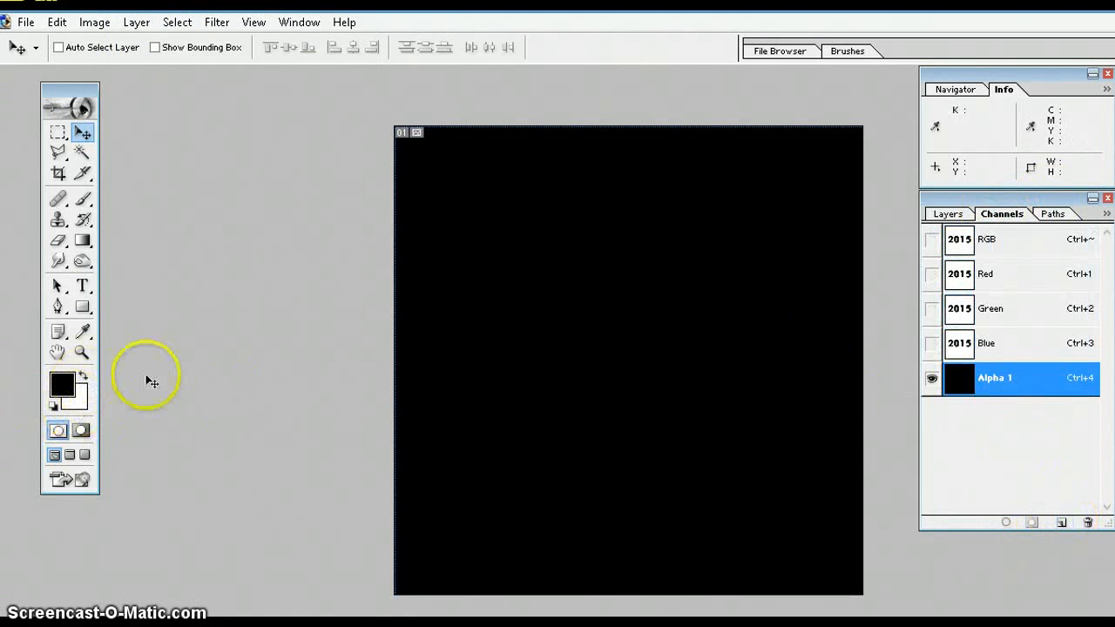
pyautogui.click(67, 383)
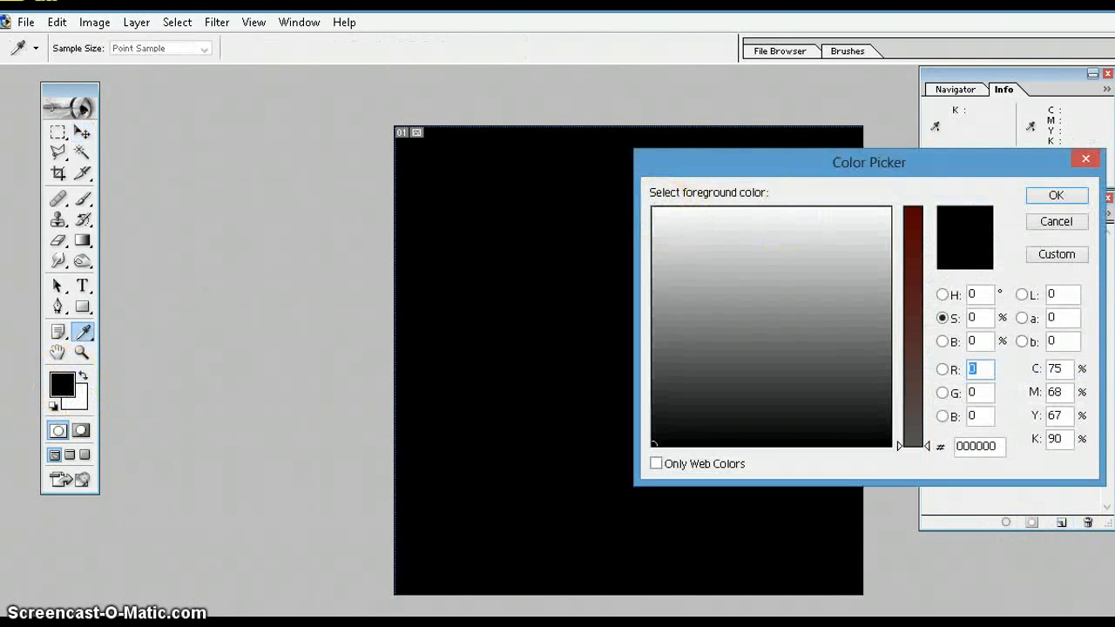
pyautogui.click(1085, 159)
pyautogui.click(1102, 417)
pyautogui.press('x')
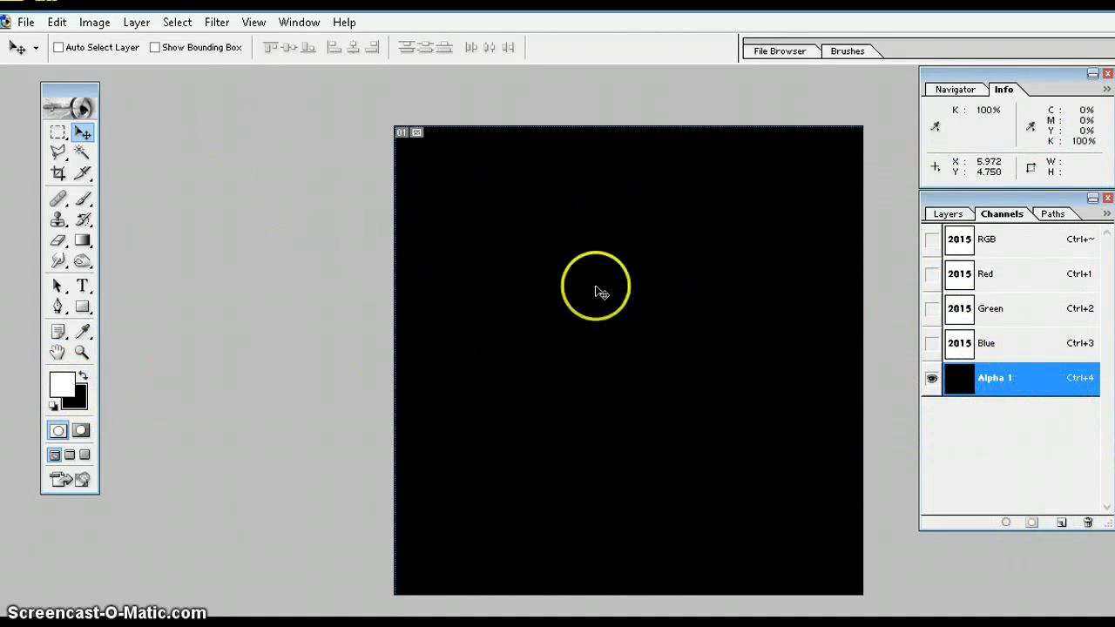
# Render Clouds in the Alpha 1 channel and reapply the filter eight times for a different pattern.
pyautogui.click(217, 21)
pyautogui.moveTo(283, 205)
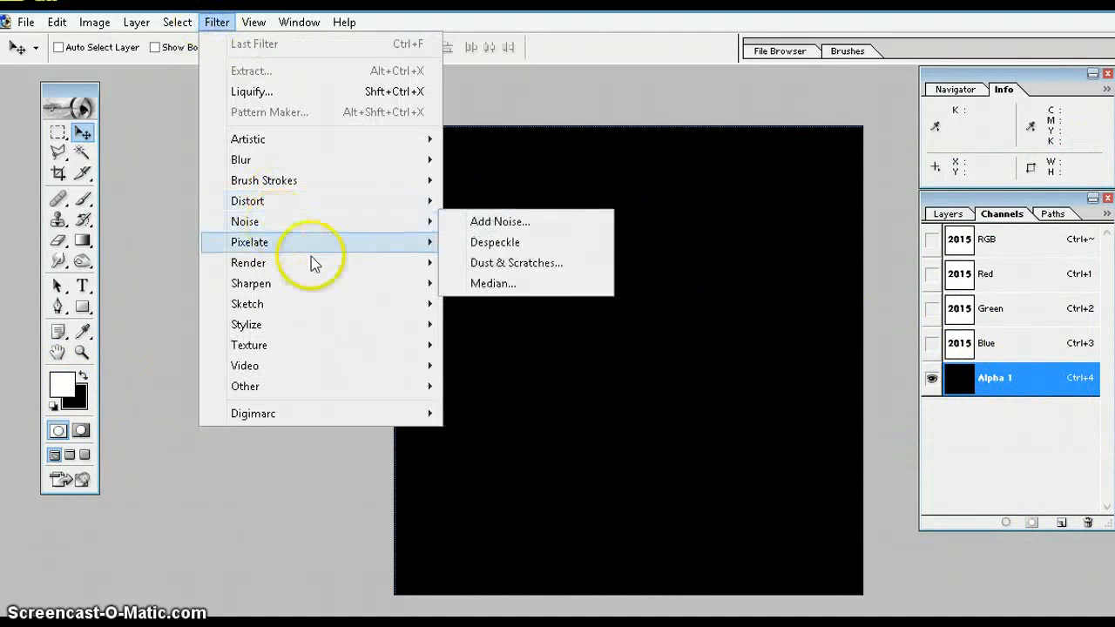
pyautogui.moveTo(336, 263)
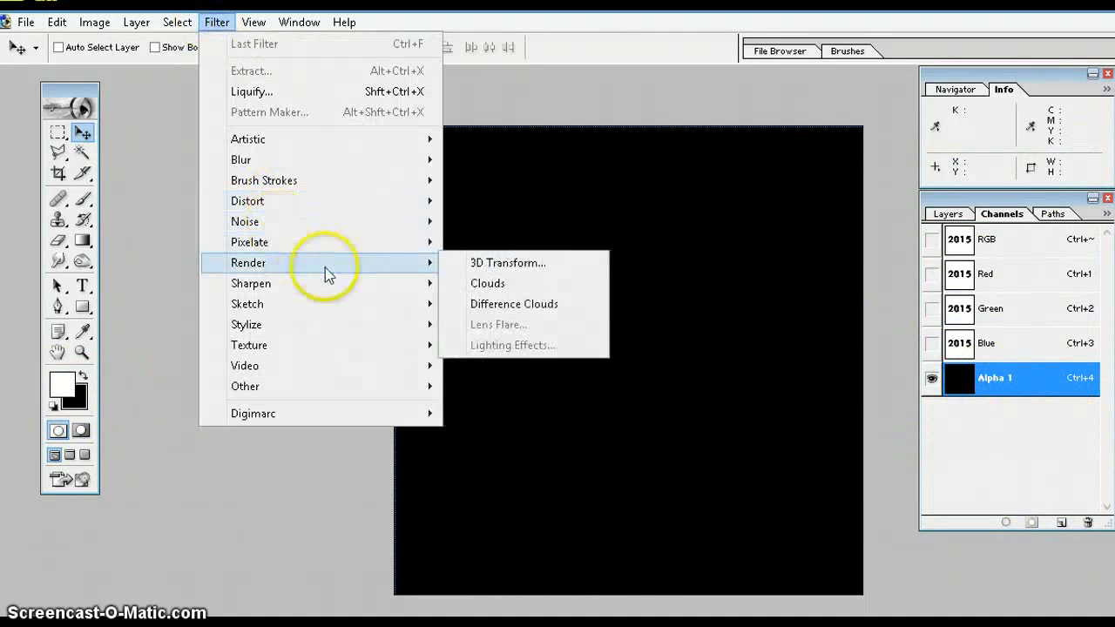
pyautogui.click(481, 281)
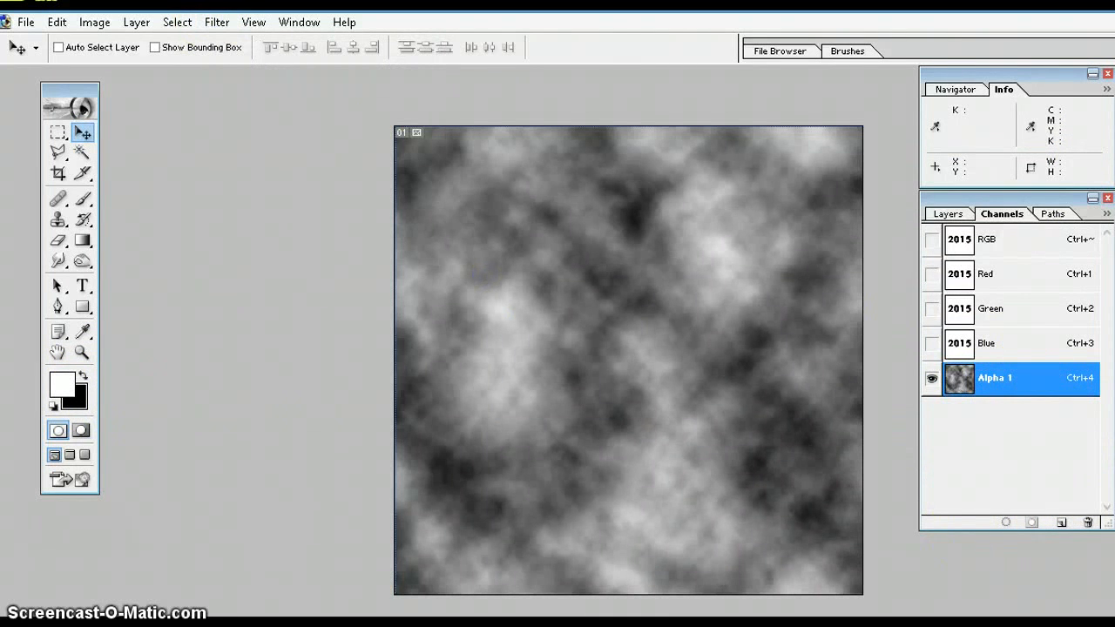
pyautogui.hotkey('ctrl', 'f')
pyautogui.hotkey('ctrl', 'f')
pyautogui.hotkey('ctrl', 'f')
pyautogui.hotkey('ctrl', 'f')
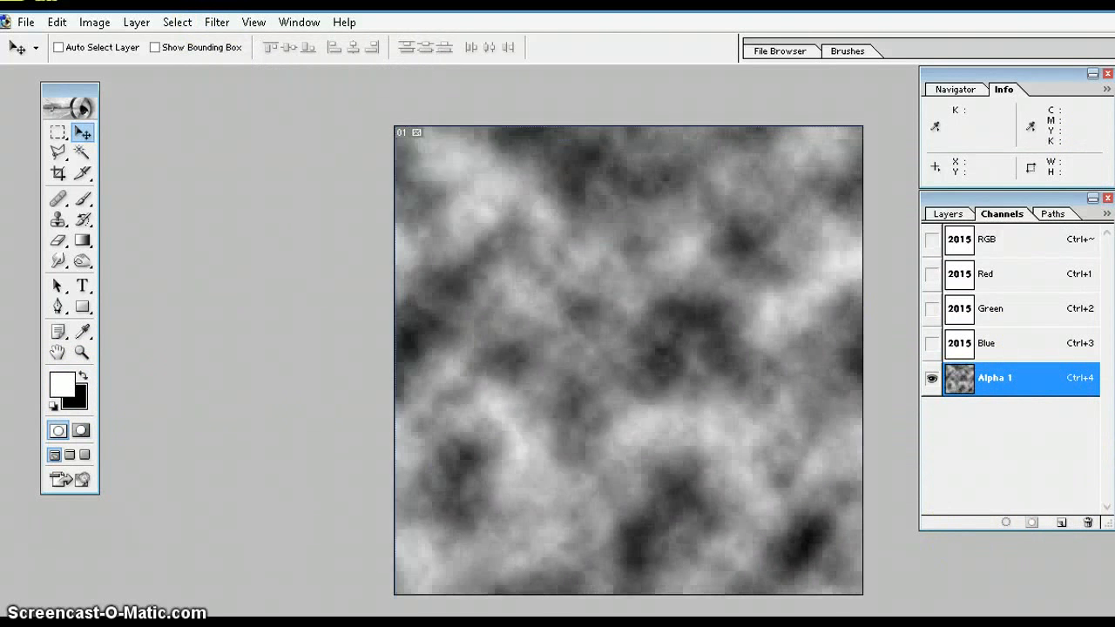
pyautogui.hotkey('ctrl', 'f')
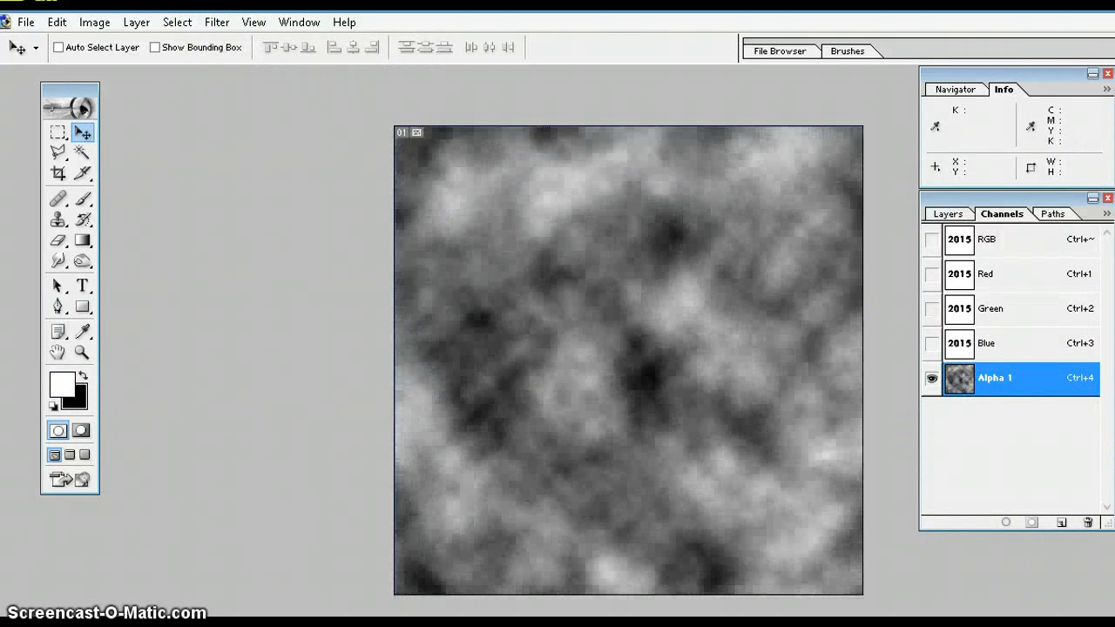
pyautogui.hotkey('ctrl', 'f')
pyautogui.hotkey('ctrl', 'f')
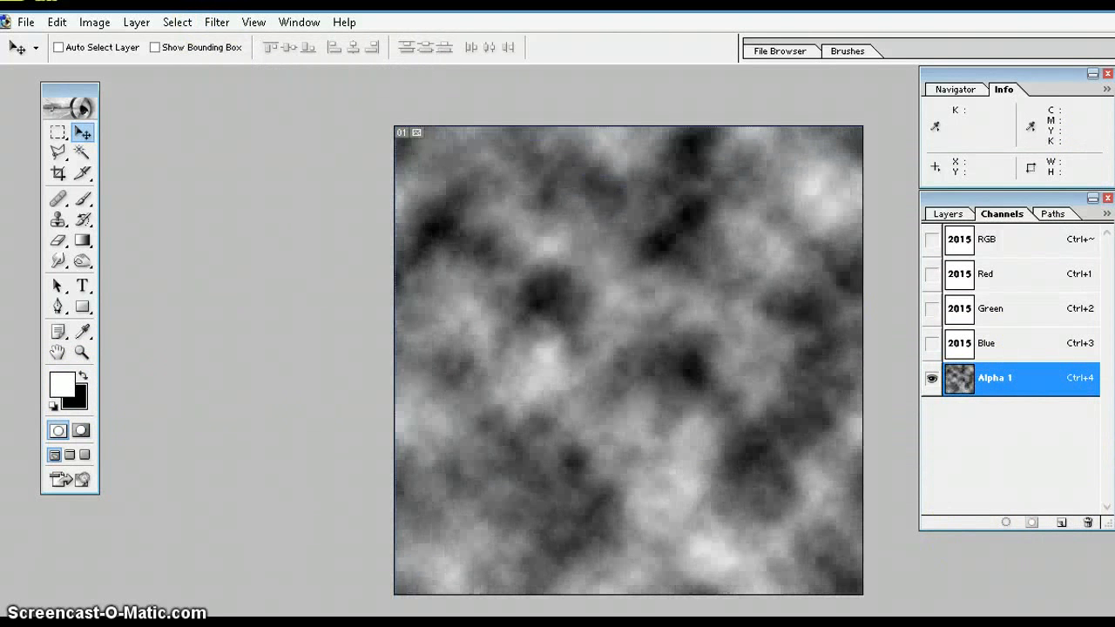
pyautogui.hotkey('ctrl', 'f')
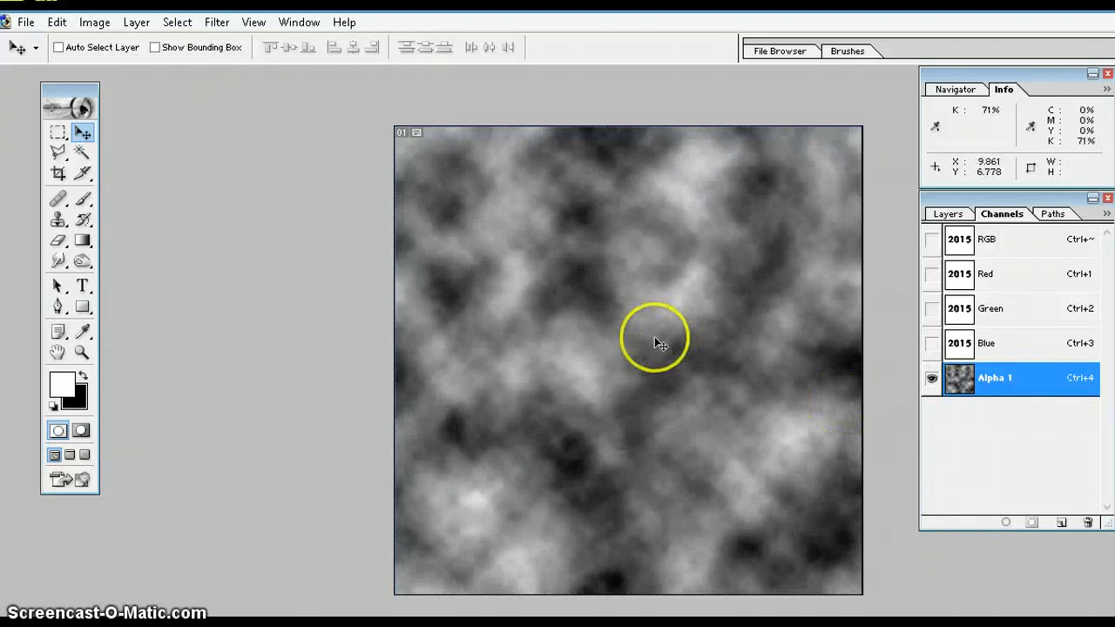
# Render Difference Clouds over the cloud pattern in Alpha 1 and repeat the filter four times.
pyautogui.click(217, 21)
pyautogui.moveTo(328, 261)
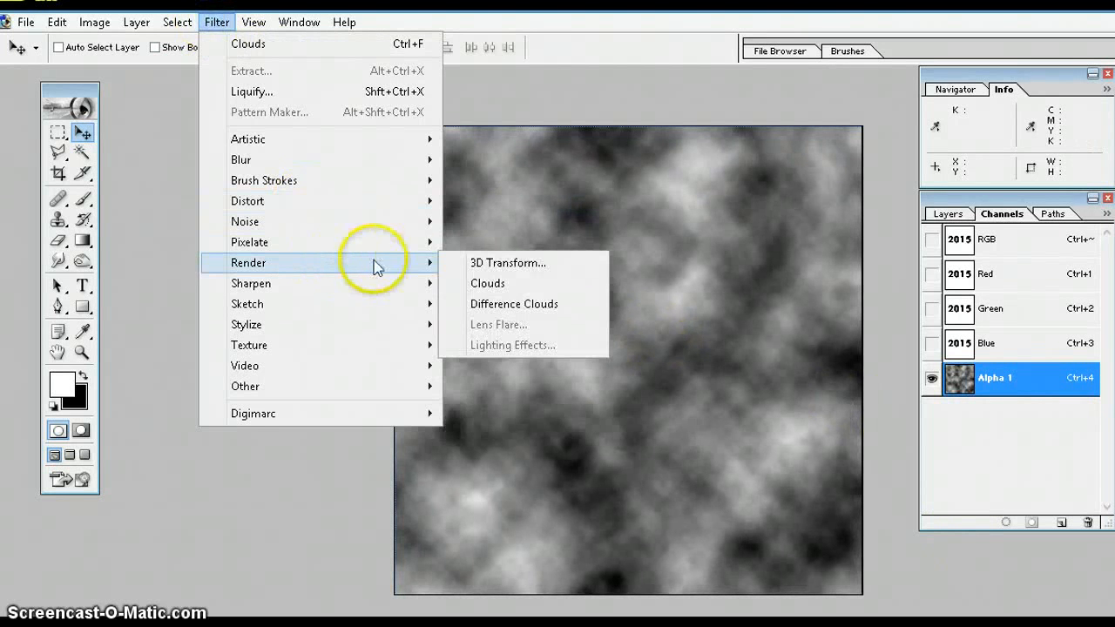
pyautogui.click(477, 303)
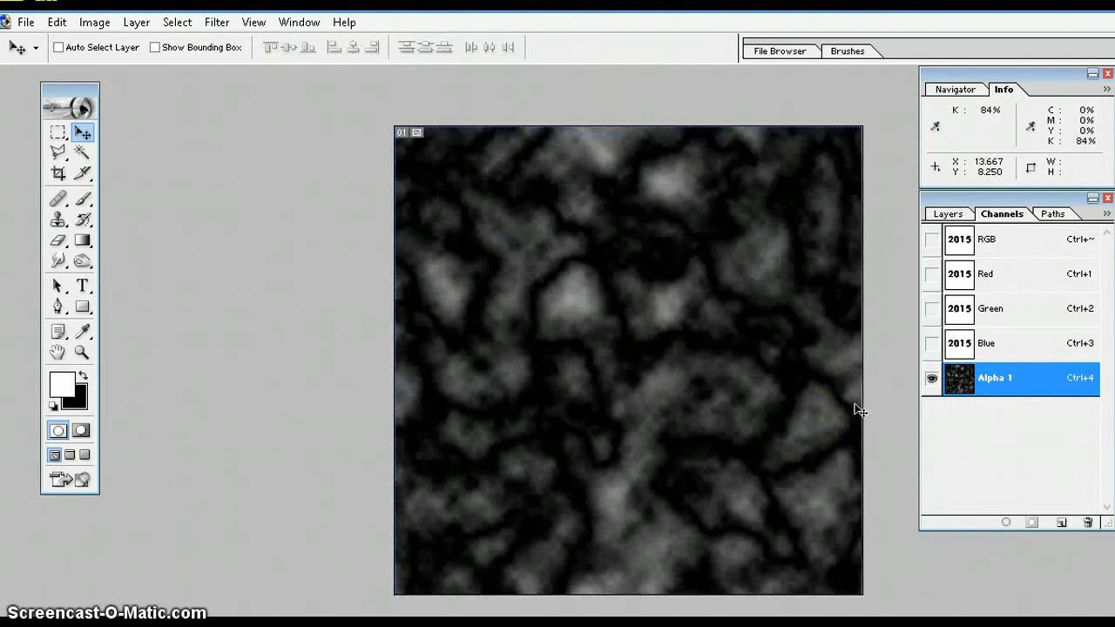
pyautogui.hotkey('ctrl', 'f')
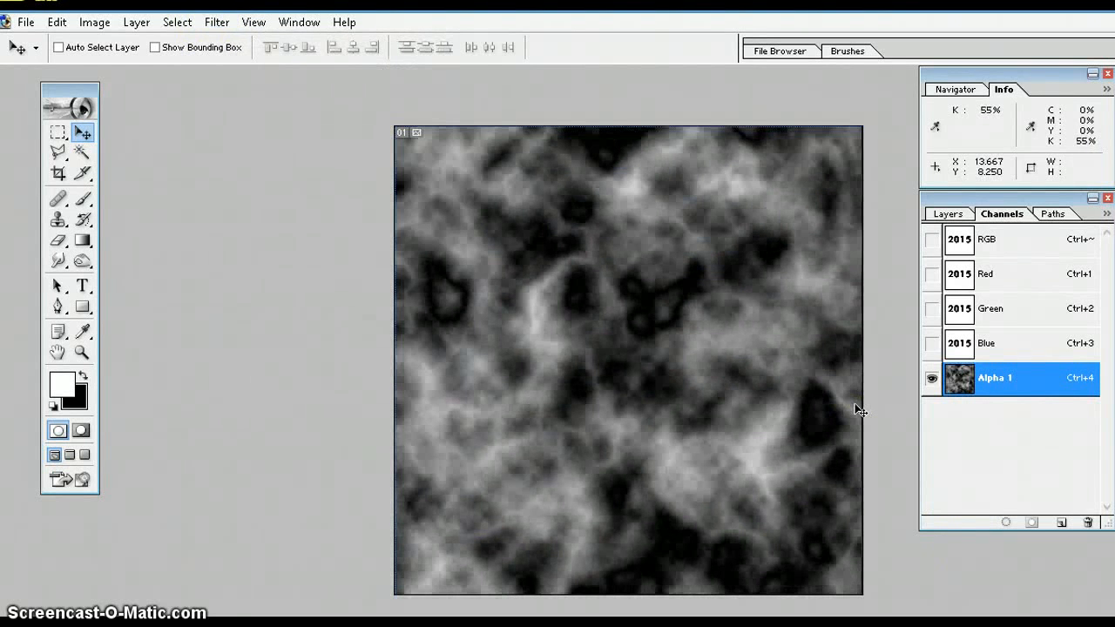
pyautogui.hotkey('ctrl', 'f')
pyautogui.hotkey('ctrl', 'f')
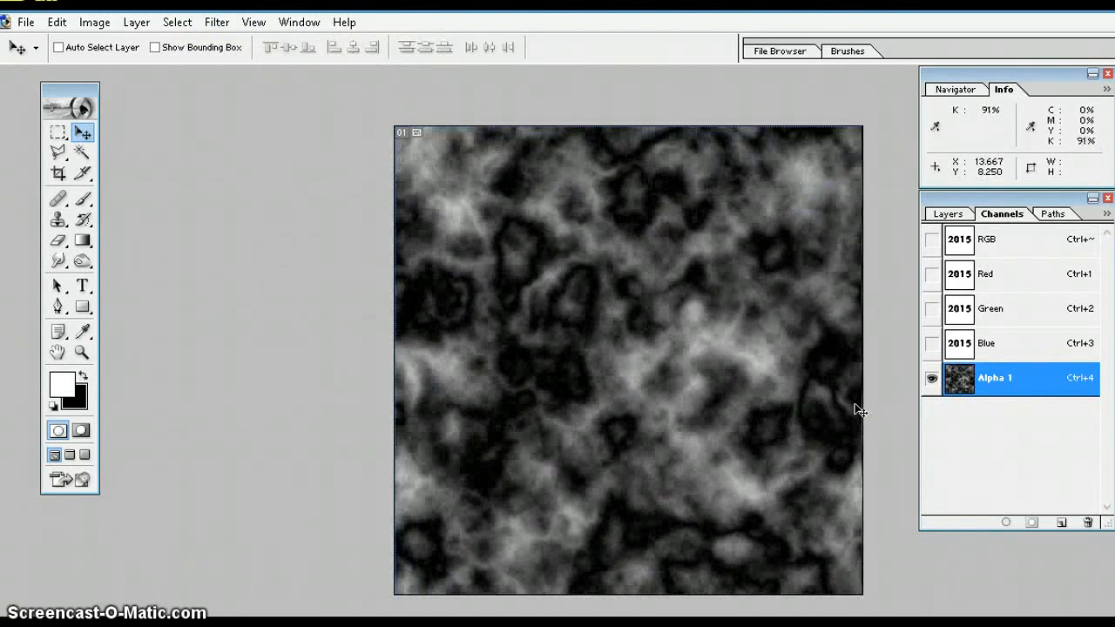
pyautogui.hotkey('ctrl', 'f')
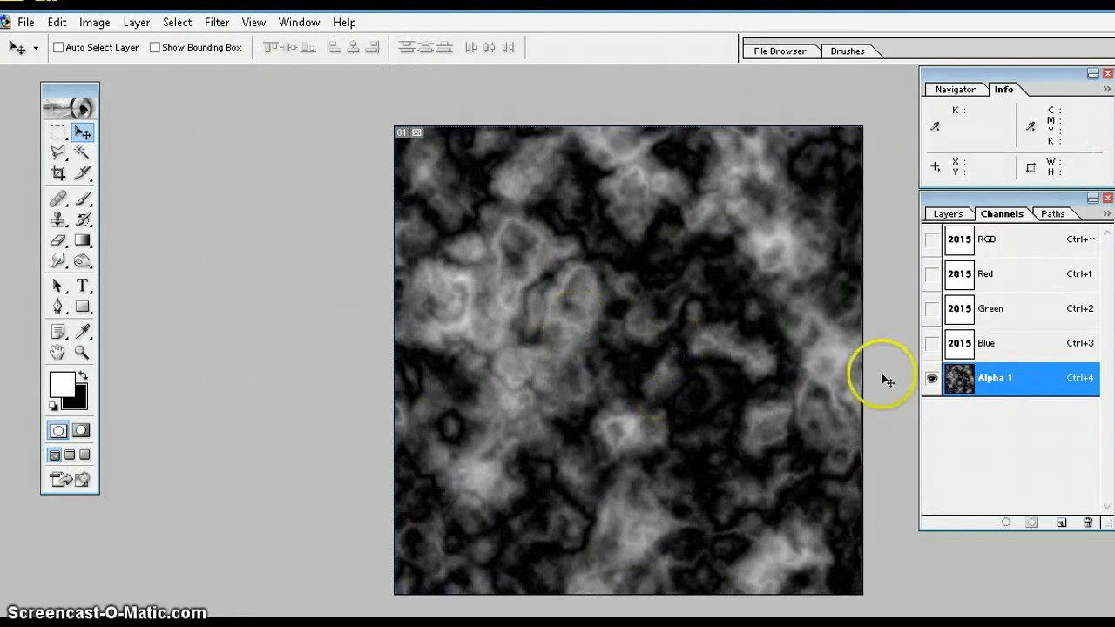
# Load the outline of the "2015" layer as a selection over the cloud texture.
pyautogui.click(963, 216)
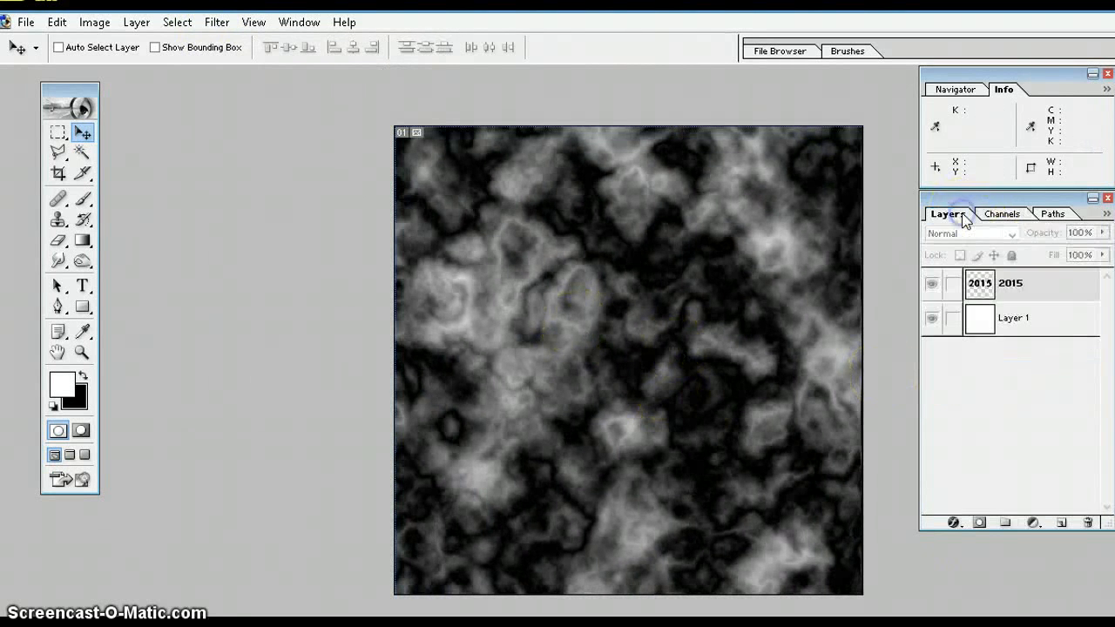
pyautogui.click(1010, 286)
pyautogui.keyDown('ctrl'); pyautogui.click(1017, 287); pyautogui.keyUp('ctrl')
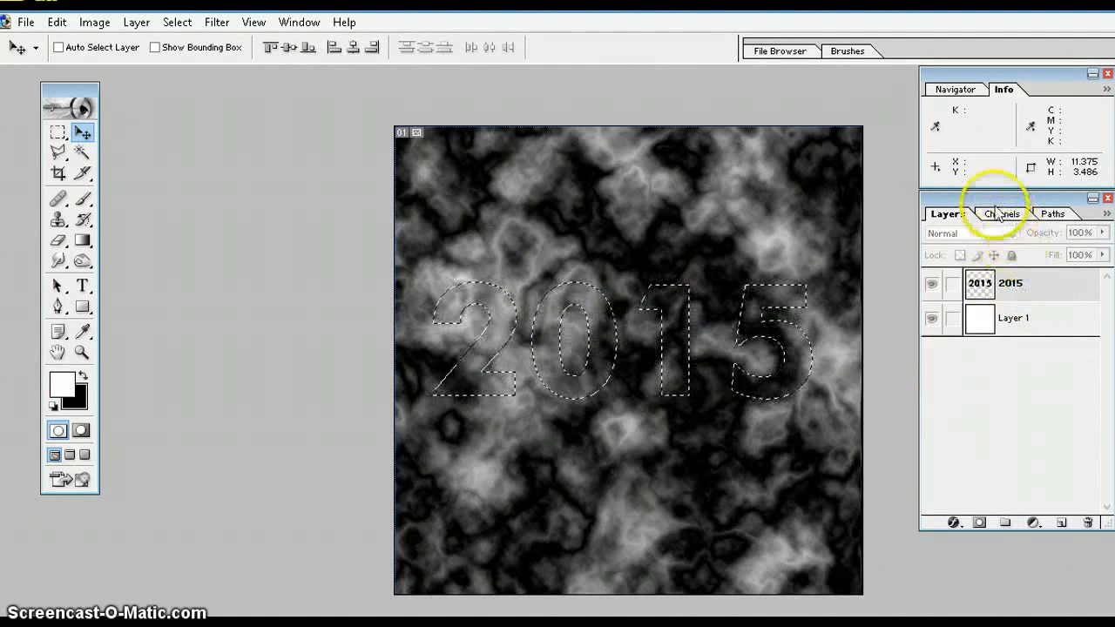
# Feather the 2015 text selection by 5 pixels in the Alpha 1 channel.
pyautogui.click(1000, 215)
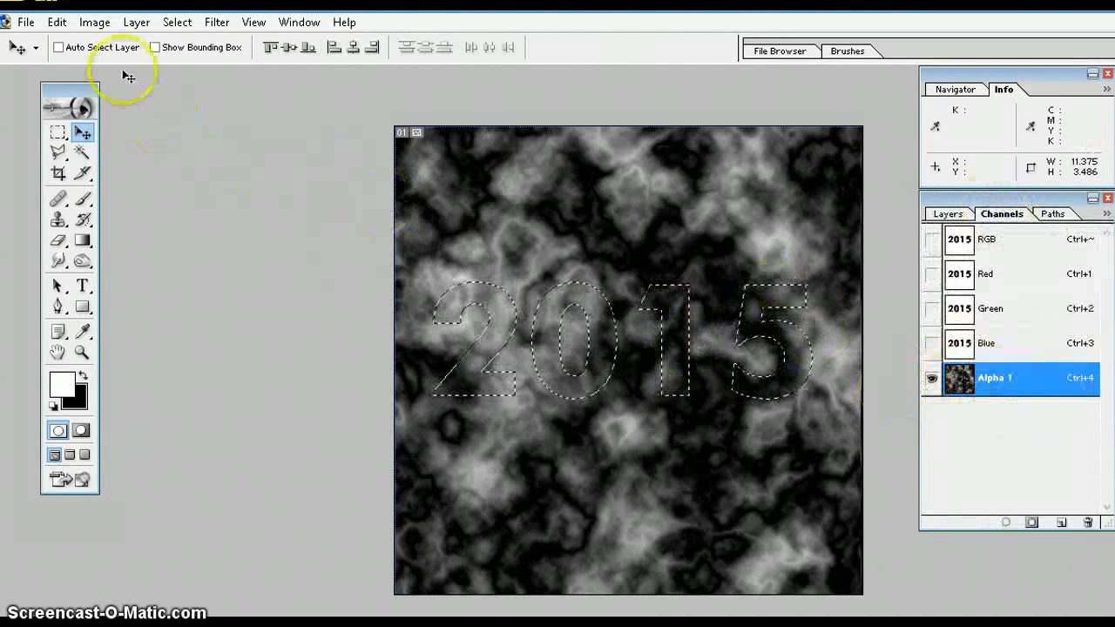
pyautogui.click(174, 27)
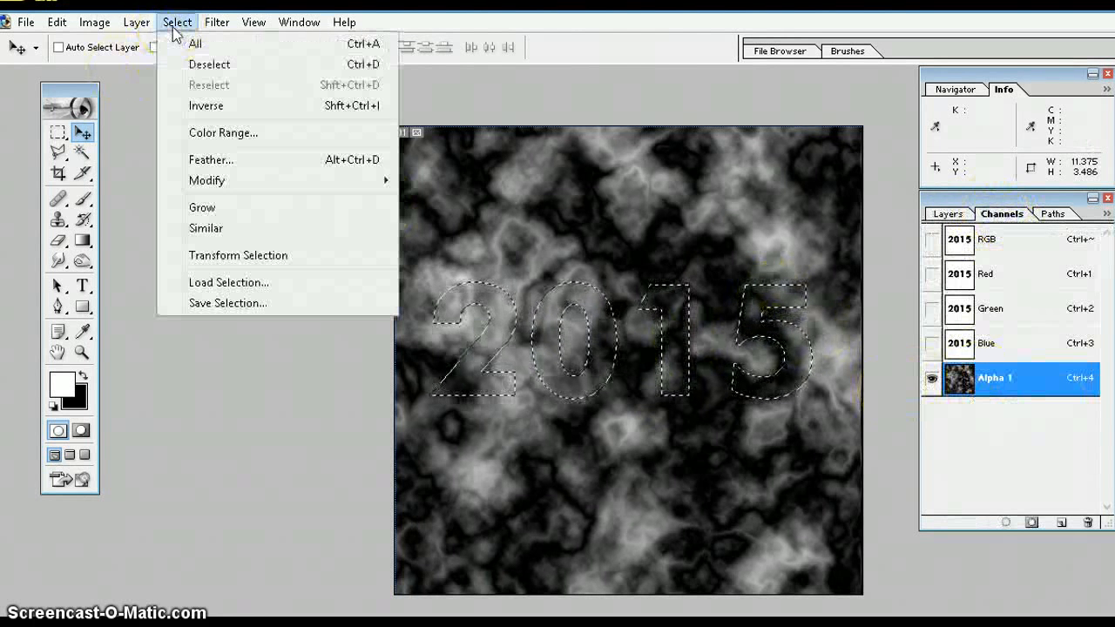
pyautogui.click(206, 167)
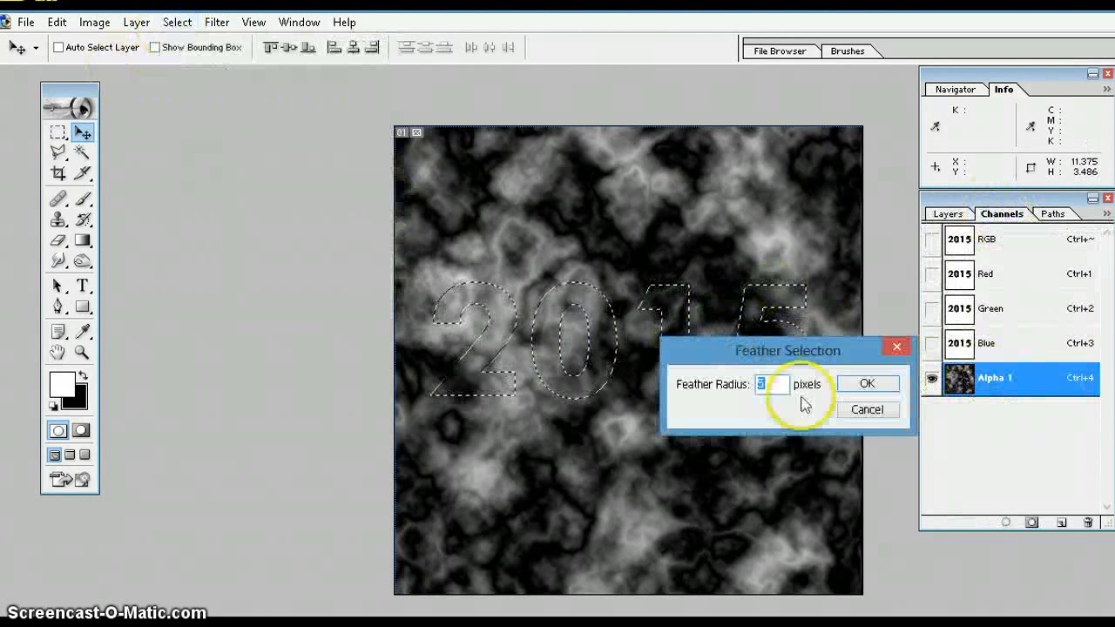
pyautogui.press('Return')
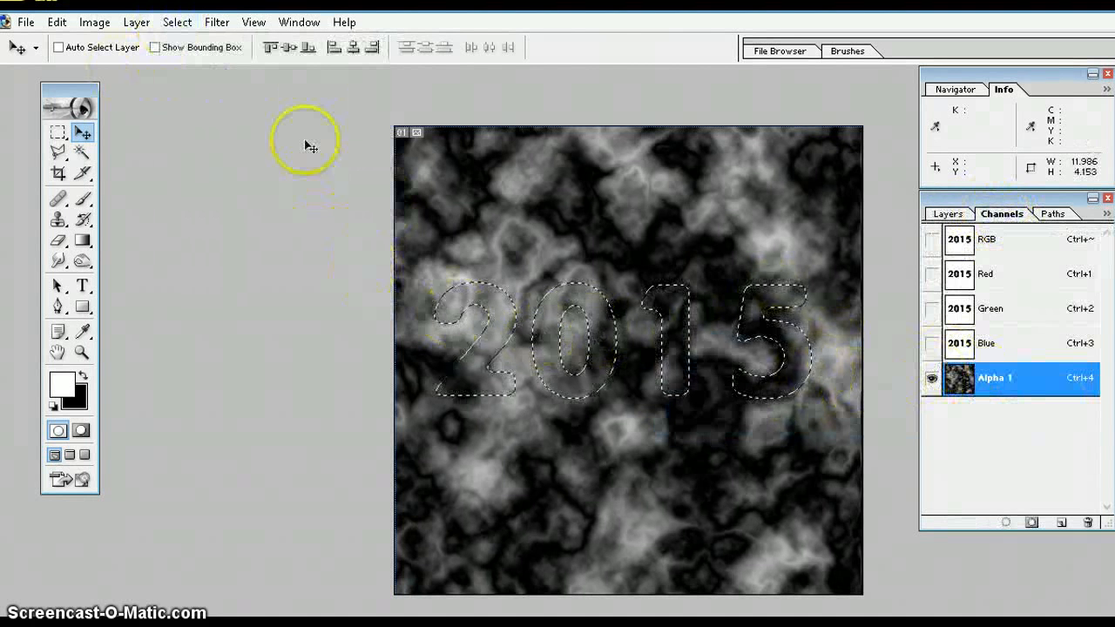
# Fill the feathered 2015 selection with the white foreground color in Overlay mode at 100% opacity.
pyautogui.click(58, 23)
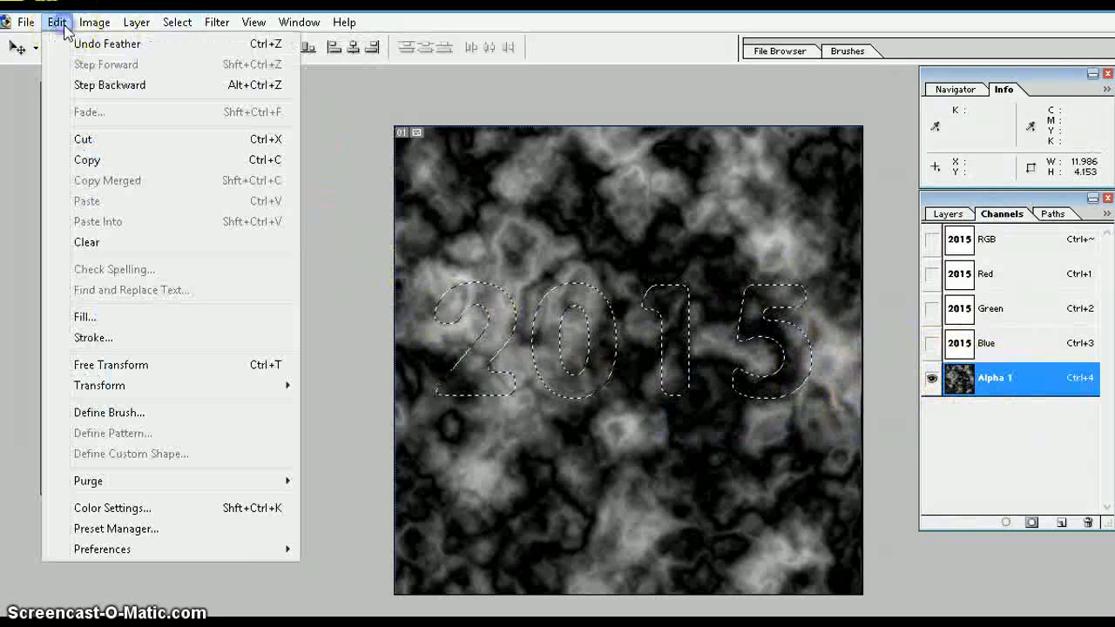
pyautogui.click(91, 317)
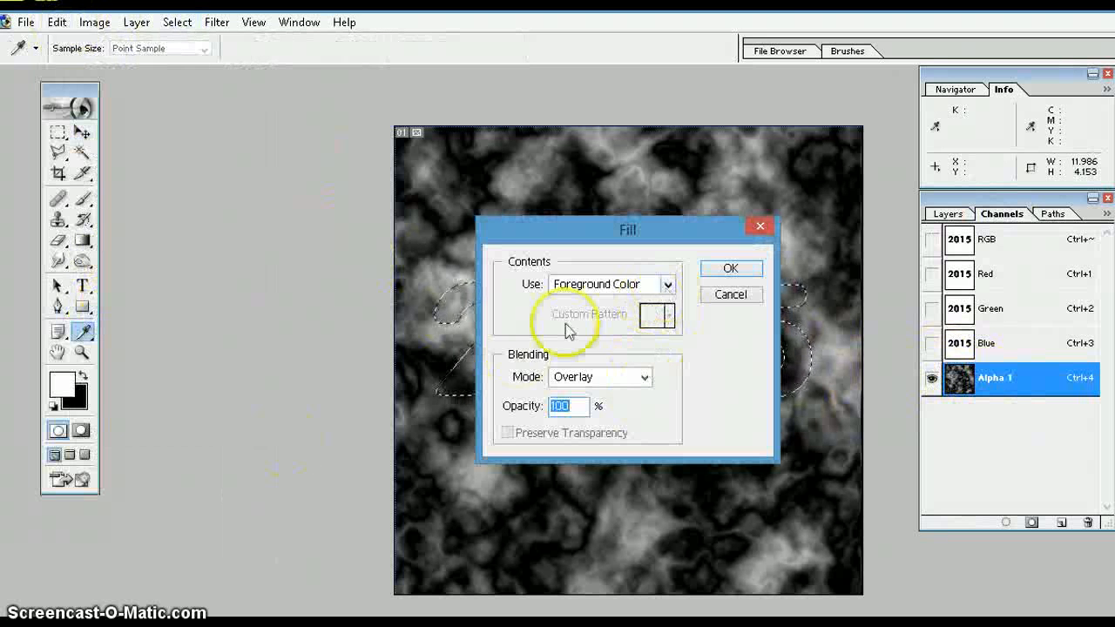
pyautogui.click(644, 378)
pyautogui.click(599, 225)
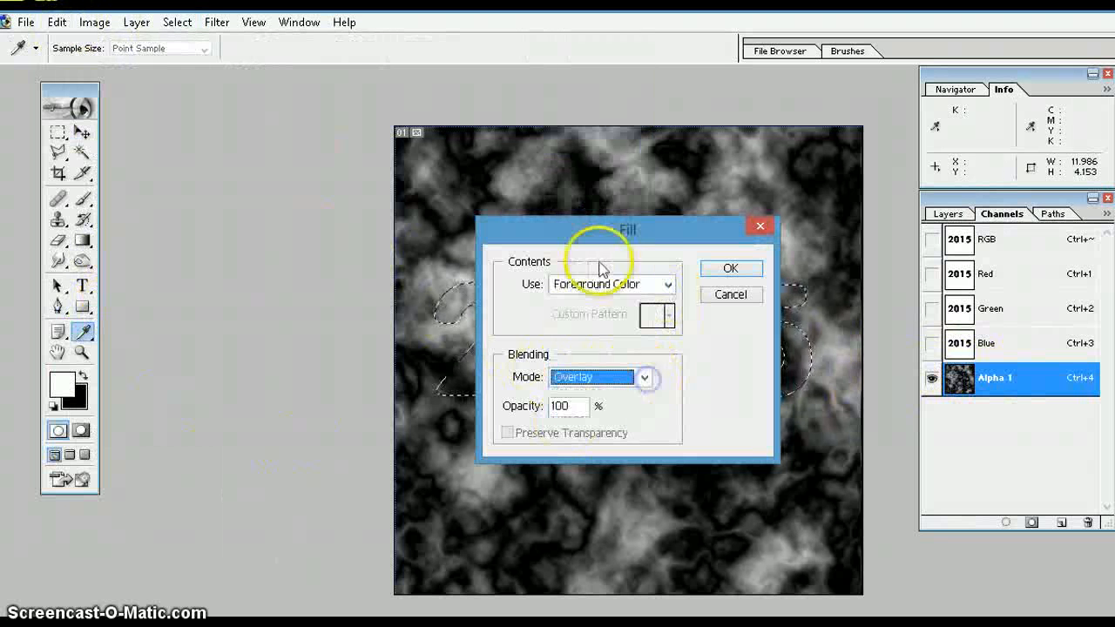
pyautogui.click(729, 268)
pyautogui.press('v')
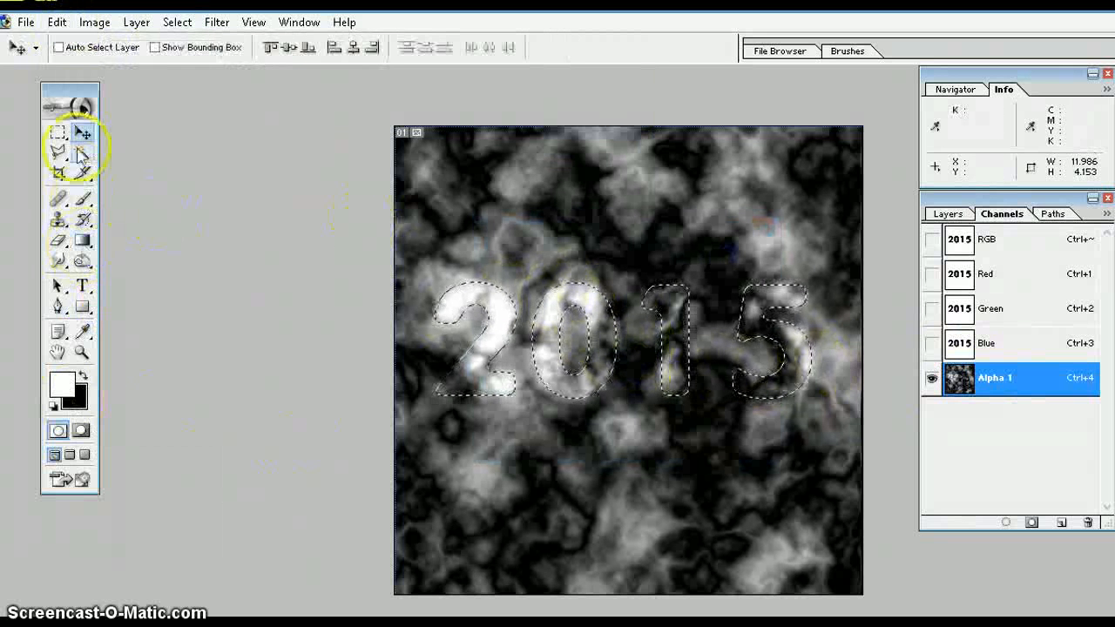
# Brush white over all four selected 2015 digits in the Alpha 1 channel with a 79 px brush at 53% opacity.
pyautogui.click(83, 202)
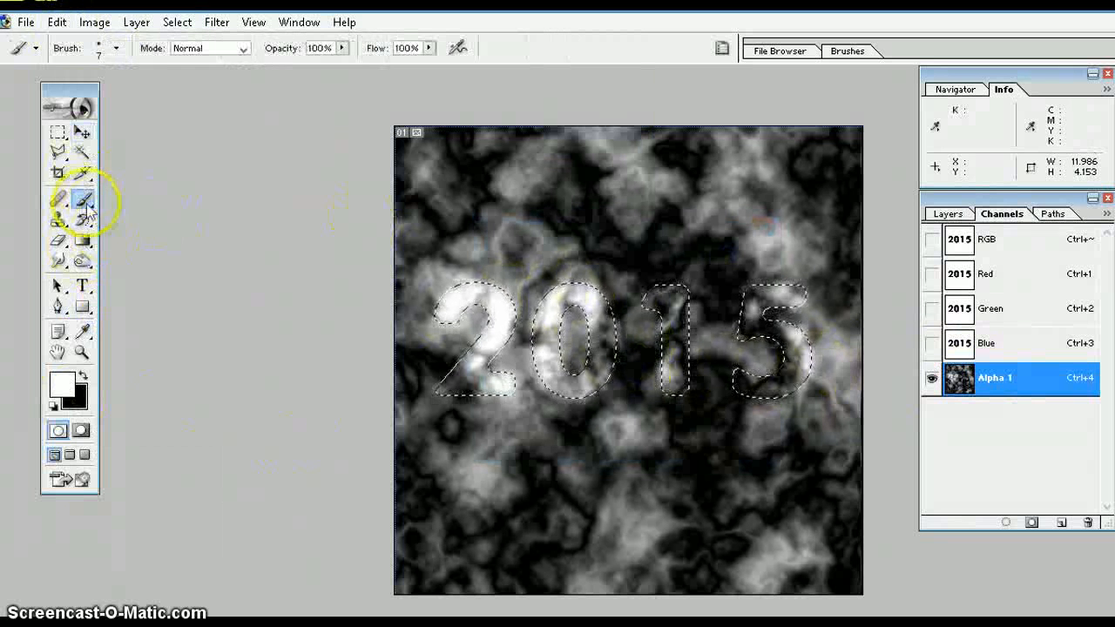
pyautogui.click(117, 50)
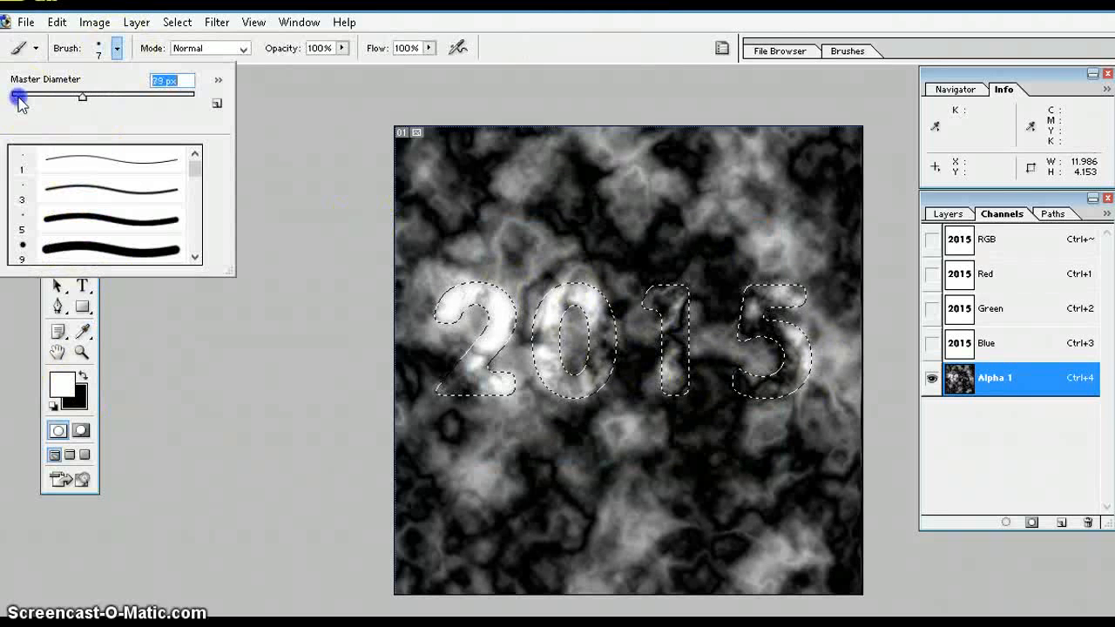
pyautogui.click(341, 49)
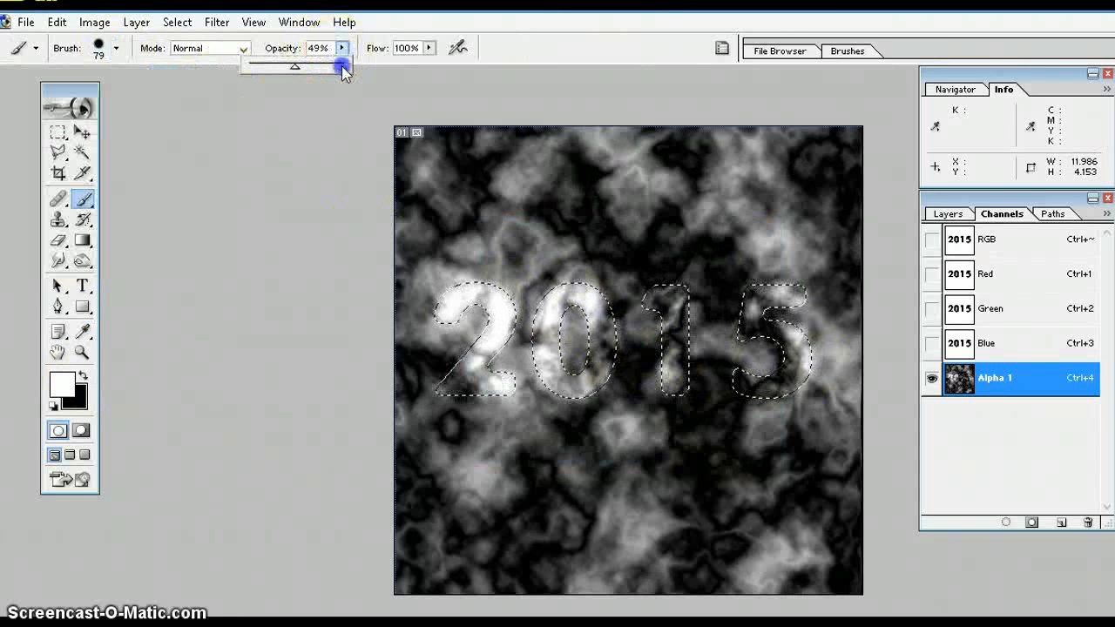
pyautogui.click(446, 253)
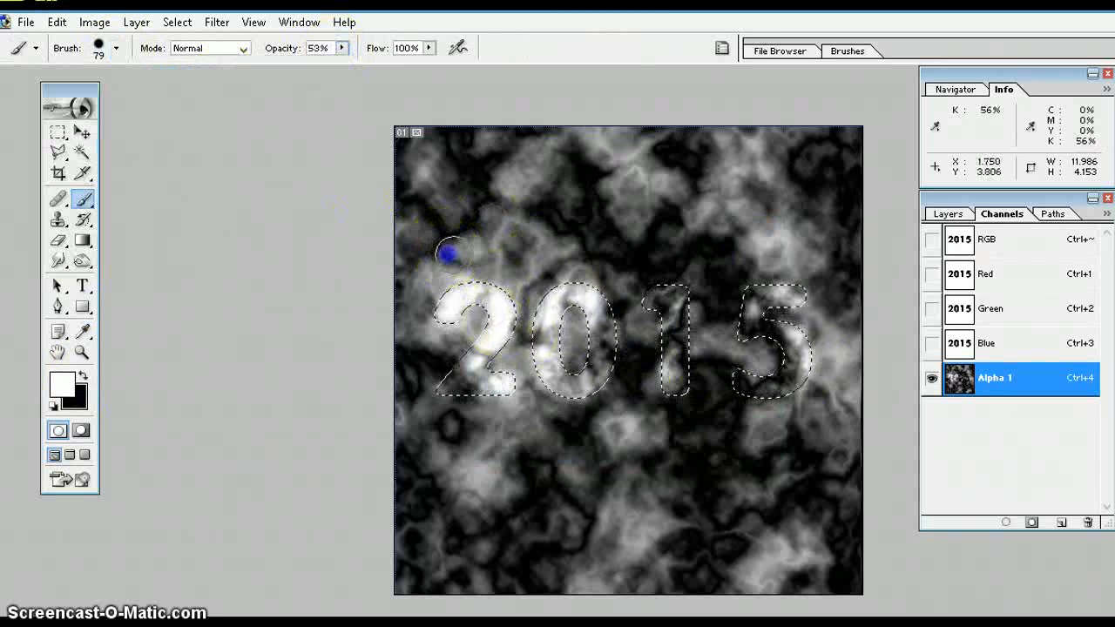
pyautogui.moveTo(452, 254)
pyautogui.mouseDown()
pyautogui.moveTo(495, 340)
pyautogui.moveTo(477, 325)
pyautogui.moveTo(487, 319)
pyautogui.moveTo(469, 395)
pyautogui.moveTo(493, 292)
pyautogui.moveTo(471, 354)
pyautogui.moveTo(448, 356)
pyautogui.moveTo(448, 397)
pyautogui.moveTo(469, 416)
pyautogui.mouseUp()
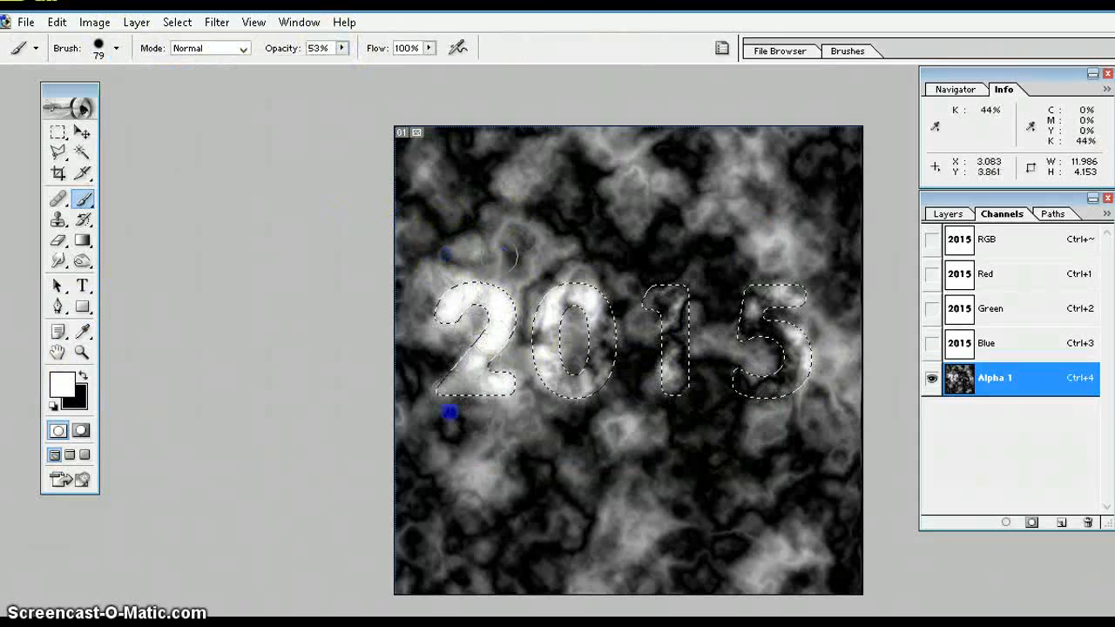
pyautogui.click(442, 321)
pyautogui.click(477, 394)
pyautogui.moveTo(530, 352)
pyautogui.mouseDown()
pyautogui.moveTo(541, 330)
pyautogui.moveTo(557, 359)
pyautogui.moveTo(575, 488)
pyautogui.mouseUp()
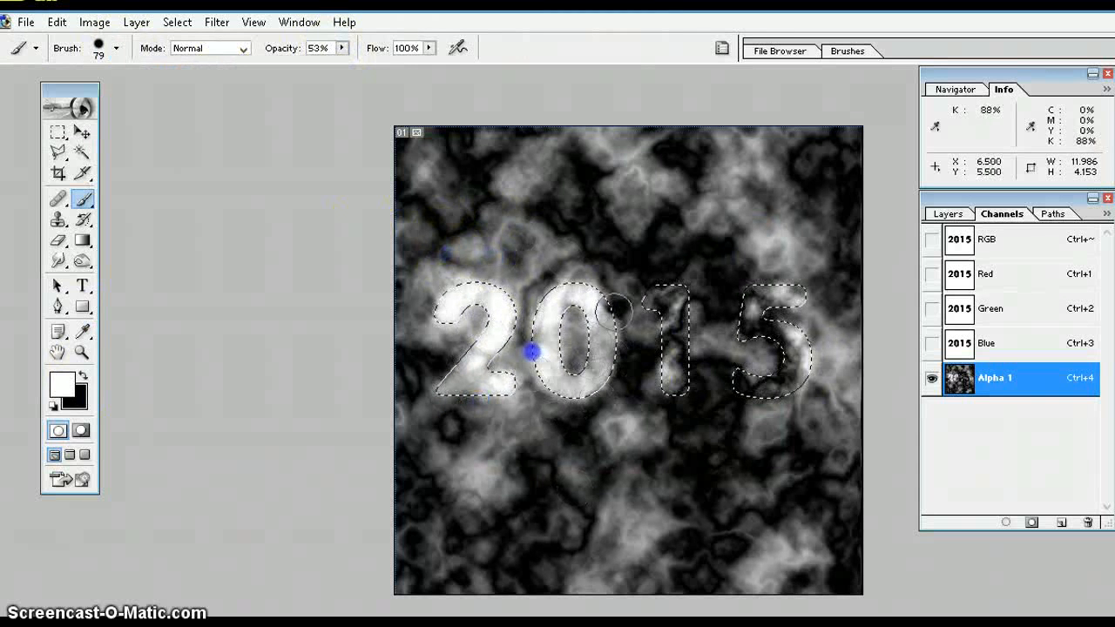
pyautogui.moveTo(652, 328)
pyautogui.mouseDown()
pyautogui.moveTo(677, 327)
pyautogui.moveTo(662, 327)
pyautogui.moveTo(663, 393)
pyautogui.moveTo(704, 425)
pyautogui.mouseUp()
pyautogui.moveTo(771, 313)
pyautogui.mouseDown()
pyautogui.moveTo(752, 365)
pyautogui.moveTo(761, 296)
pyautogui.moveTo(738, 293)
pyautogui.moveTo(775, 357)
pyautogui.moveTo(798, 309)
pyautogui.moveTo(797, 378)
pyautogui.mouseUp()
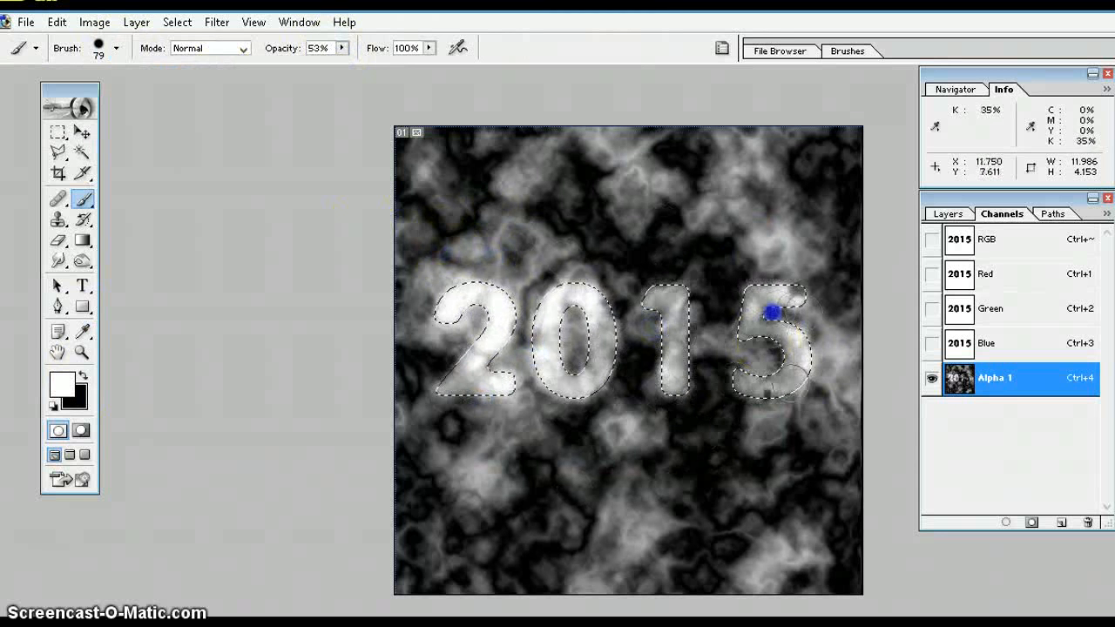
pyautogui.moveTo(795, 282)
pyautogui.mouseDown()
pyautogui.moveTo(739, 325)
pyautogui.moveTo(784, 243)
pyautogui.moveTo(777, 350)
pyautogui.moveTo(763, 287)
pyautogui.moveTo(755, 435)
pyautogui.moveTo(833, 295)
pyautogui.mouseUp()
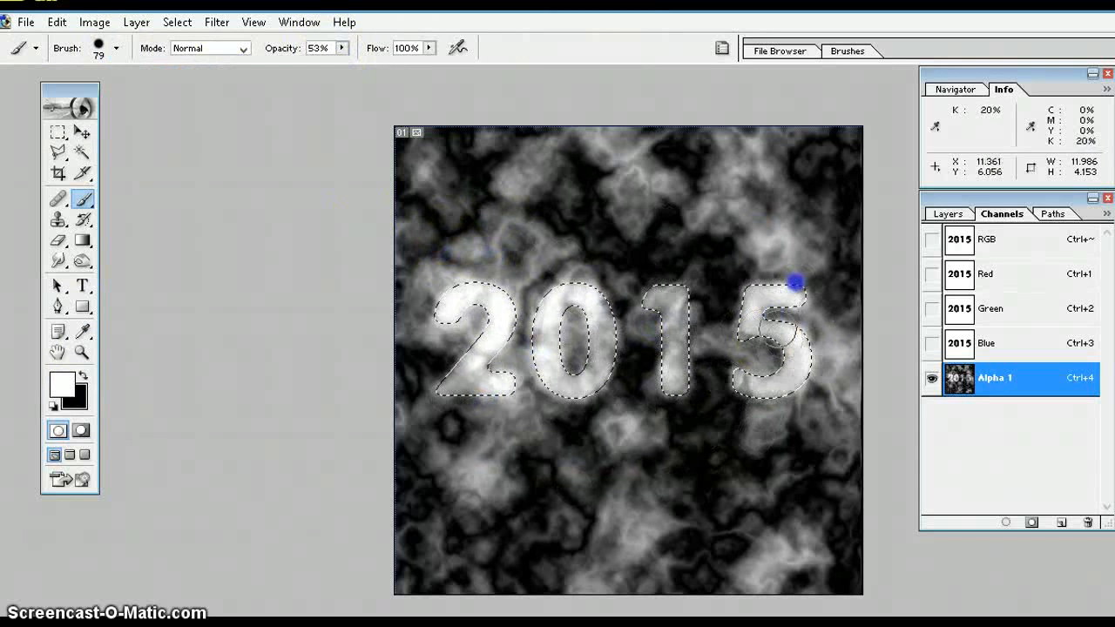
pyautogui.moveTo(778, 330)
pyautogui.mouseDown()
pyautogui.moveTo(738, 390)
pyautogui.moveTo(716, 384)
pyautogui.moveTo(633, 270)
pyautogui.moveTo(680, 441)
pyautogui.moveTo(659, 322)
pyautogui.moveTo(707, 448)
pyautogui.moveTo(667, 403)
pyautogui.mouseUp()
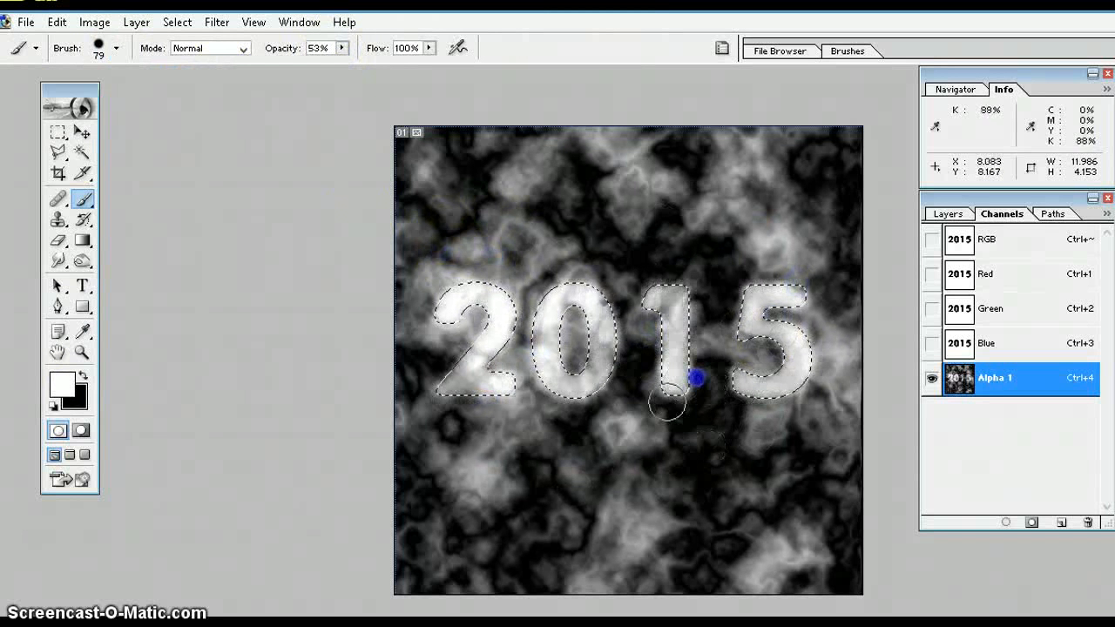
pyautogui.moveTo(667, 301); pyautogui.dragTo(657, 407)
pyautogui.moveTo(639, 469)
pyautogui.mouseDown()
pyautogui.moveTo(593, 323)
pyautogui.moveTo(629, 330)
pyautogui.moveTo(590, 483)
pyautogui.moveTo(593, 297)
pyautogui.mouseUp()
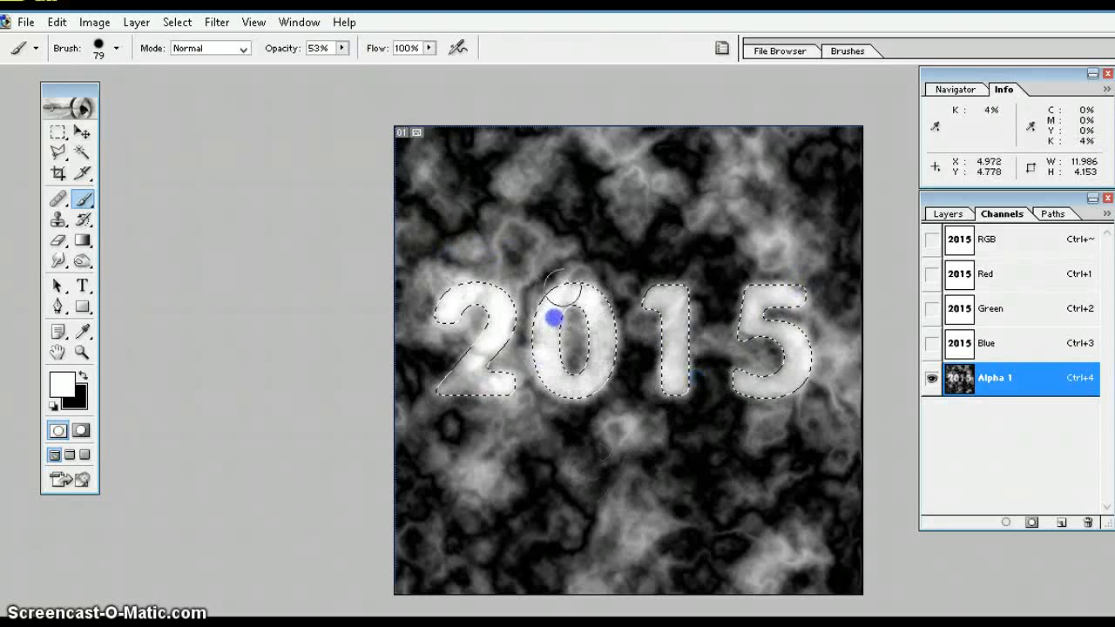
pyautogui.moveTo(534, 324)
pyautogui.mouseDown()
pyautogui.moveTo(467, 362)
pyautogui.moveTo(509, 258)
pyautogui.mouseUp()
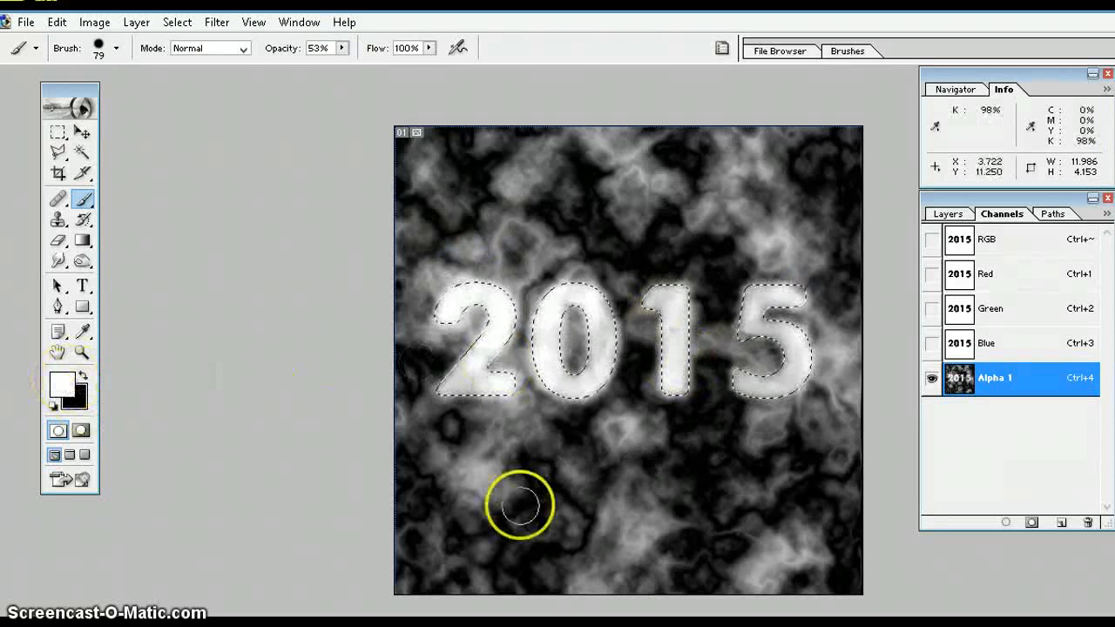
# Switch the foreground color to black and paint a crack across the lower end of the 2 with a 30 px brush.
pyautogui.press('x')
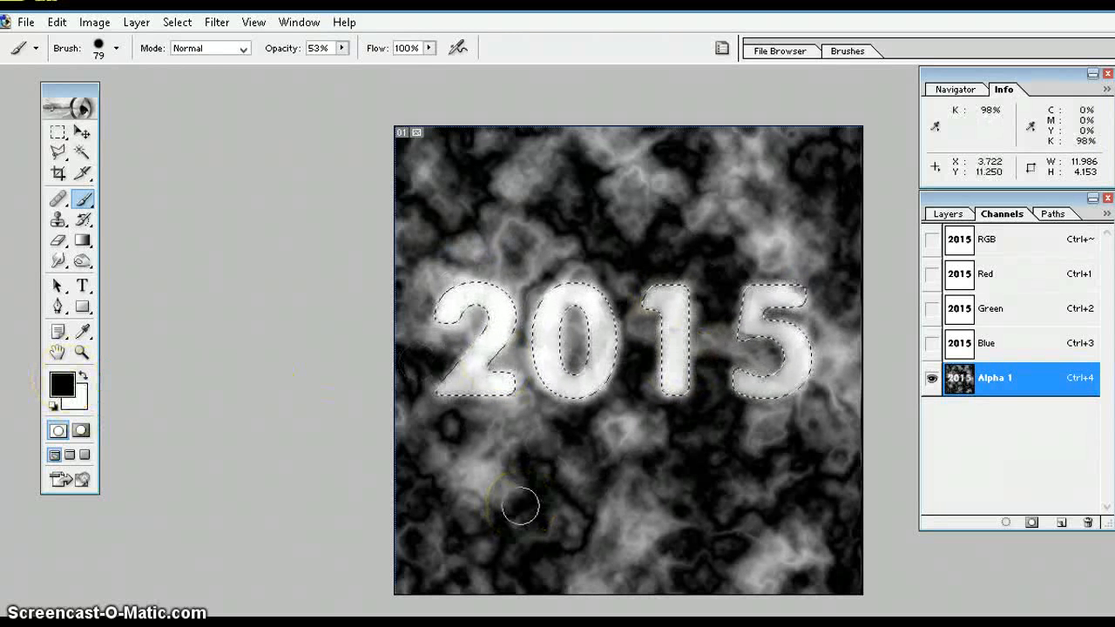
pyautogui.click(119, 52)
pyautogui.moveTo(83, 100); pyautogui.dragTo(83, 103)
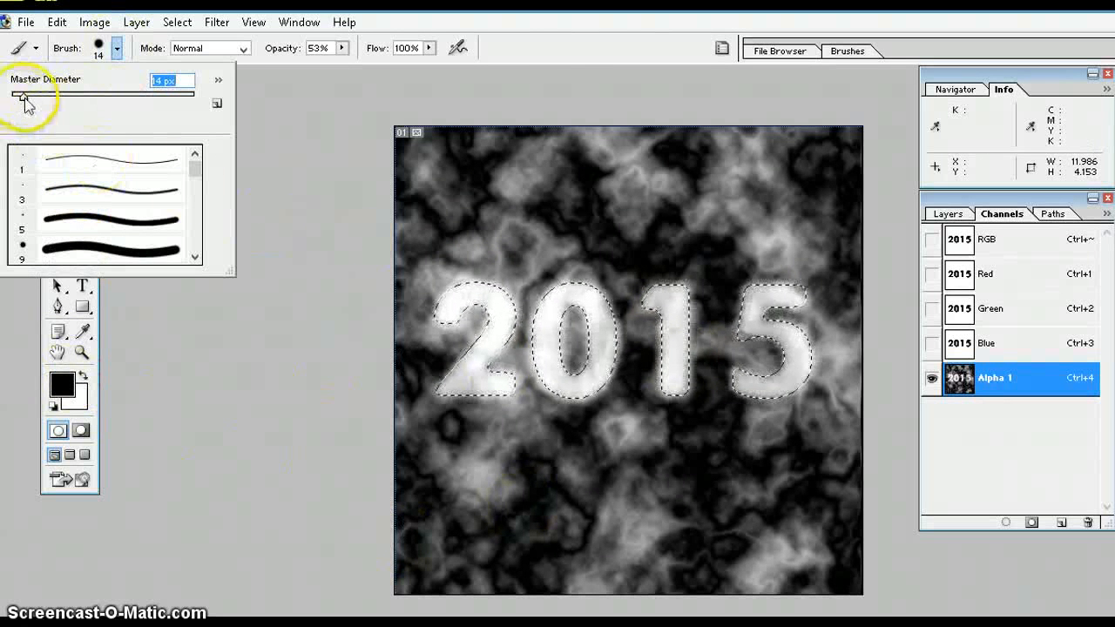
pyautogui.moveTo(20, 95); pyautogui.dragTo(37, 101)
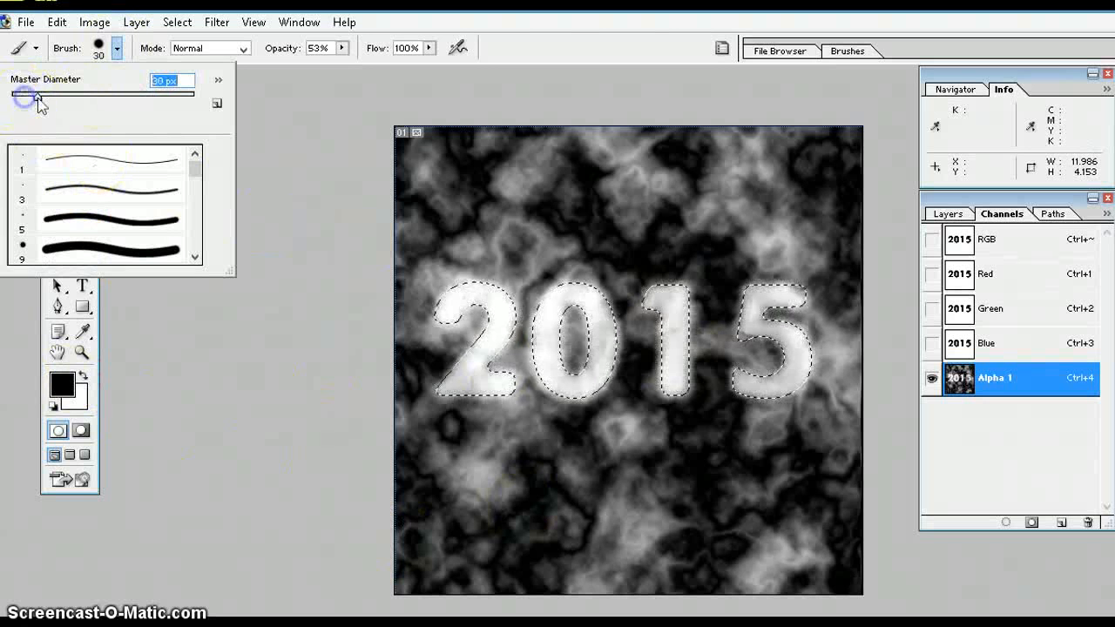
pyautogui.moveTo(403, 320)
pyautogui.mouseDown()
pyautogui.moveTo(455, 374)
pyautogui.moveTo(423, 344)
pyautogui.moveTo(441, 356)
pyautogui.moveTo(433, 365)
pyautogui.mouseUp()
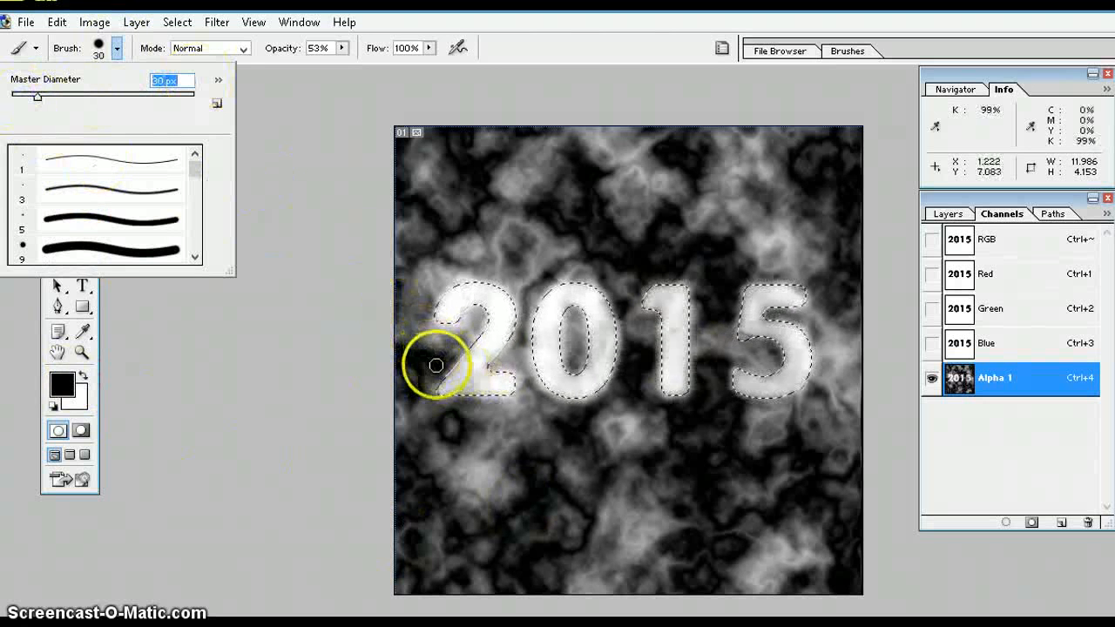
pyautogui.click(435, 361)
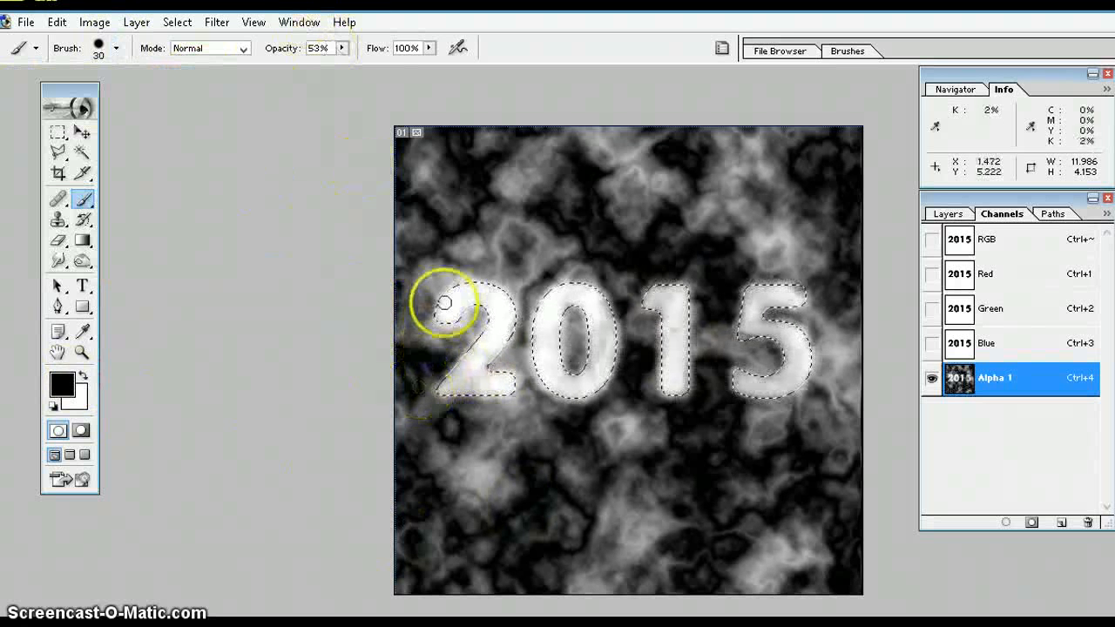
pyautogui.moveTo(444, 302)
pyautogui.mouseDown()
pyautogui.moveTo(436, 364)
pyautogui.moveTo(451, 363)
pyautogui.moveTo(471, 425)
pyautogui.mouseUp()
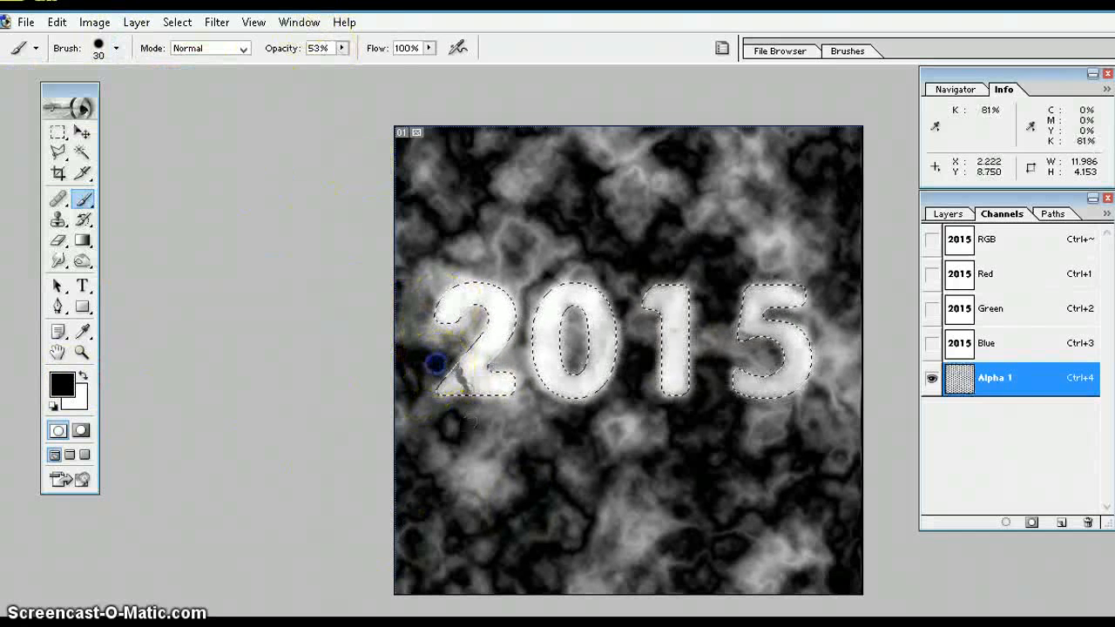
# Turn off the brush's Shape Dynamics and paint grey crack-like strokes across all four 2015 digits.
pyautogui.click(847, 51)
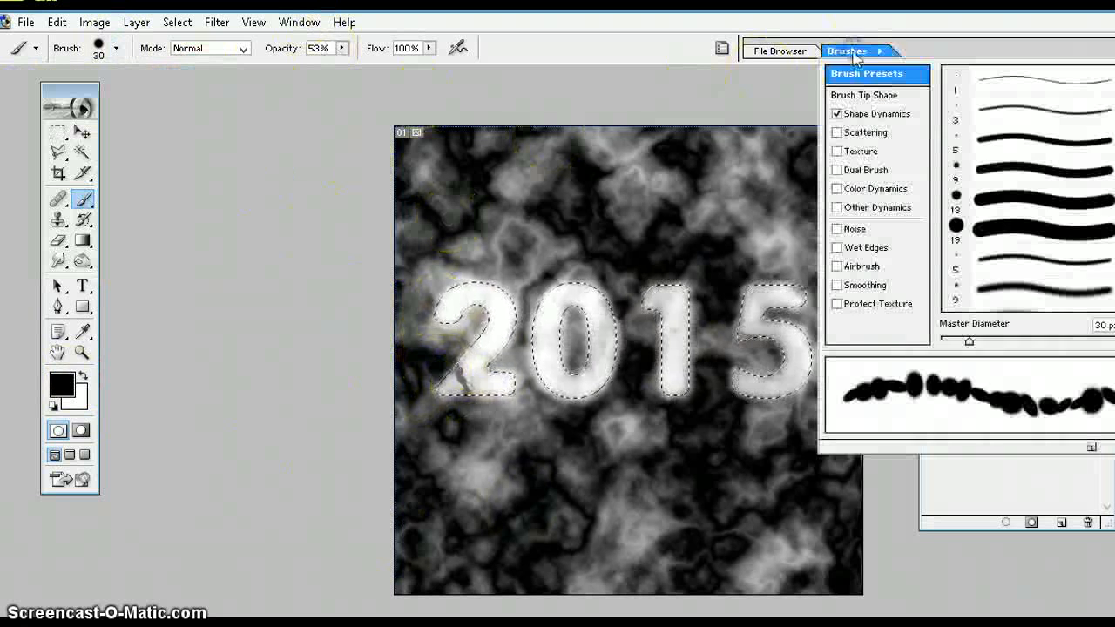
pyautogui.click(837, 114)
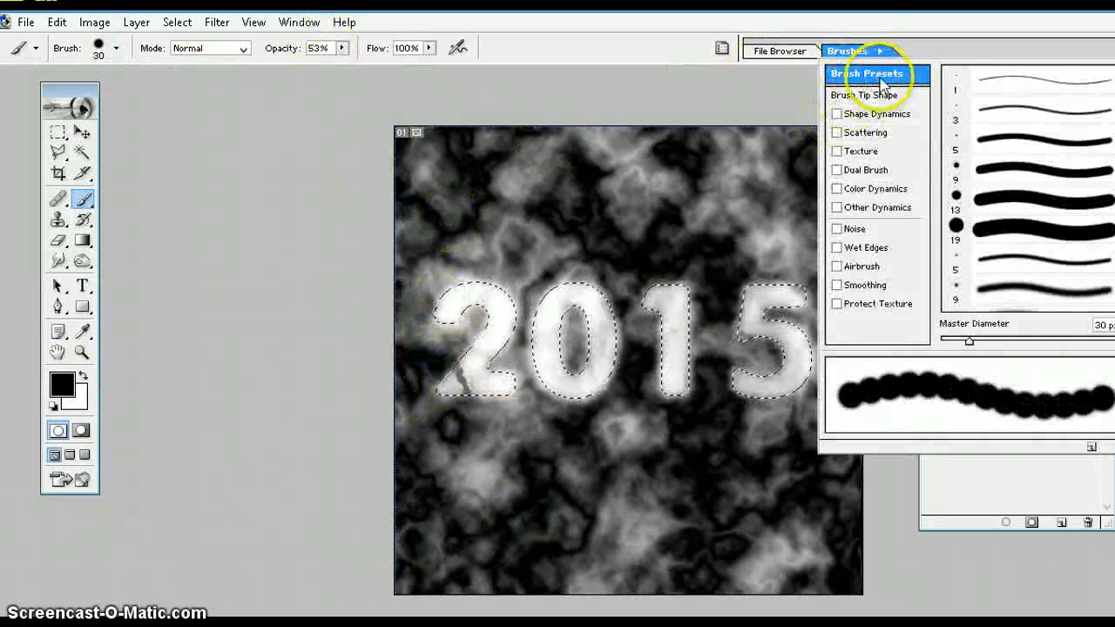
pyautogui.click(871, 50)
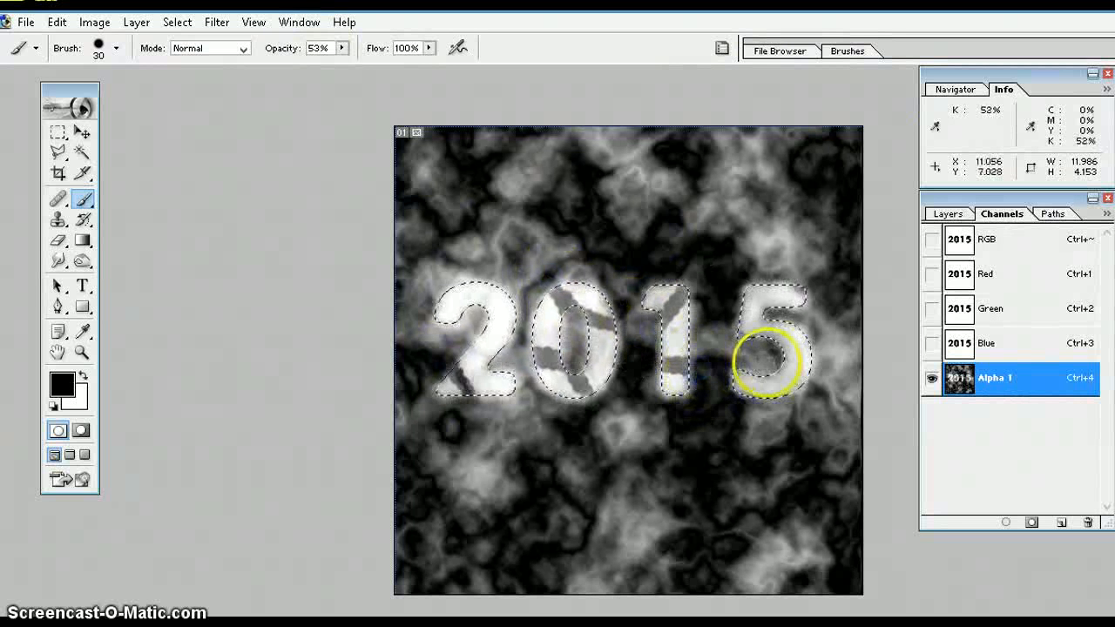
pyautogui.moveTo(751, 358)
pyautogui.mouseDown()
pyautogui.moveTo(831, 305)
pyautogui.moveTo(800, 333)
pyautogui.mouseUp()
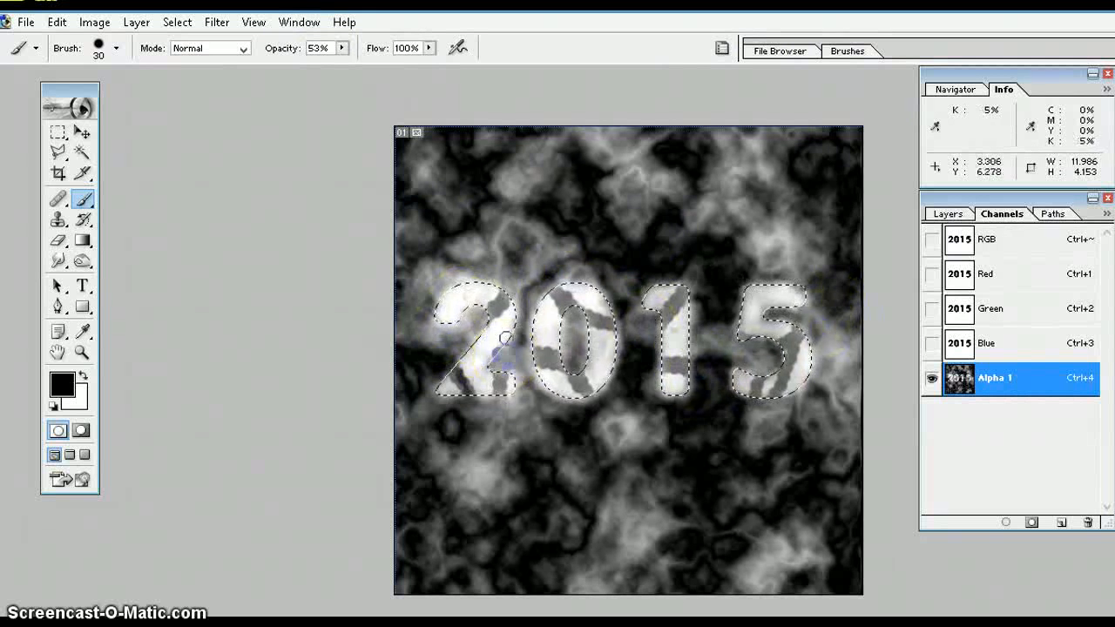
# Set the black brush to 100% opacity and 11 px, and paint thin cracks over the grey strokes on the 2.
pyautogui.click(342, 48)
pyautogui.moveTo(344, 68); pyautogui.dragTo(386, 68)
pyautogui.click(116, 48)
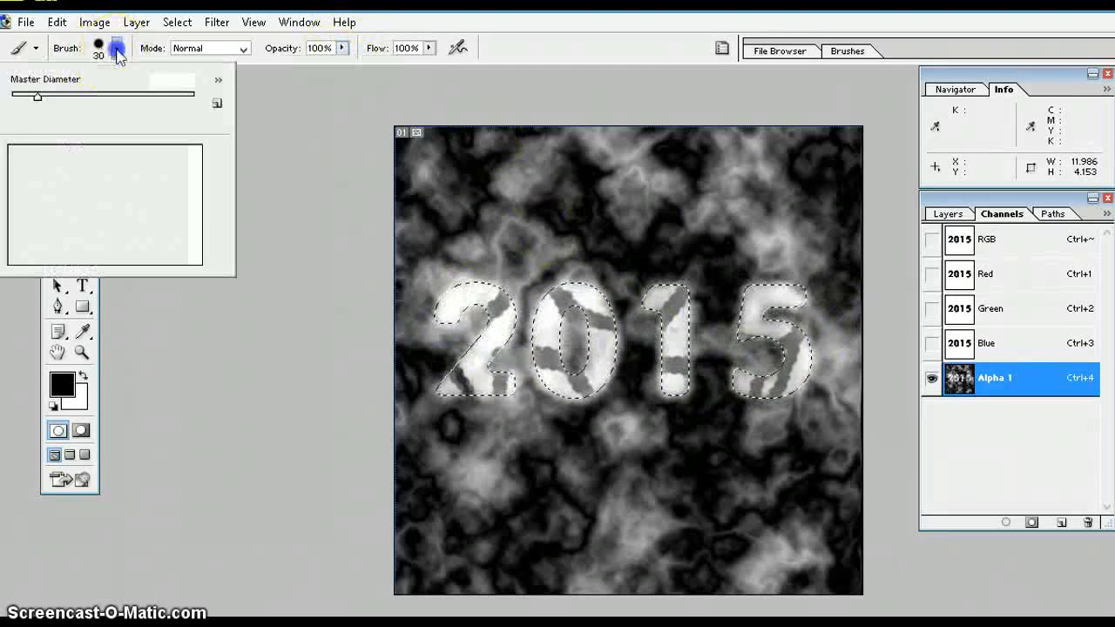
pyautogui.moveTo(35, 100); pyautogui.dragTo(23, 96)
pyautogui.moveTo(331, 303); pyautogui.dragTo(469, 414)
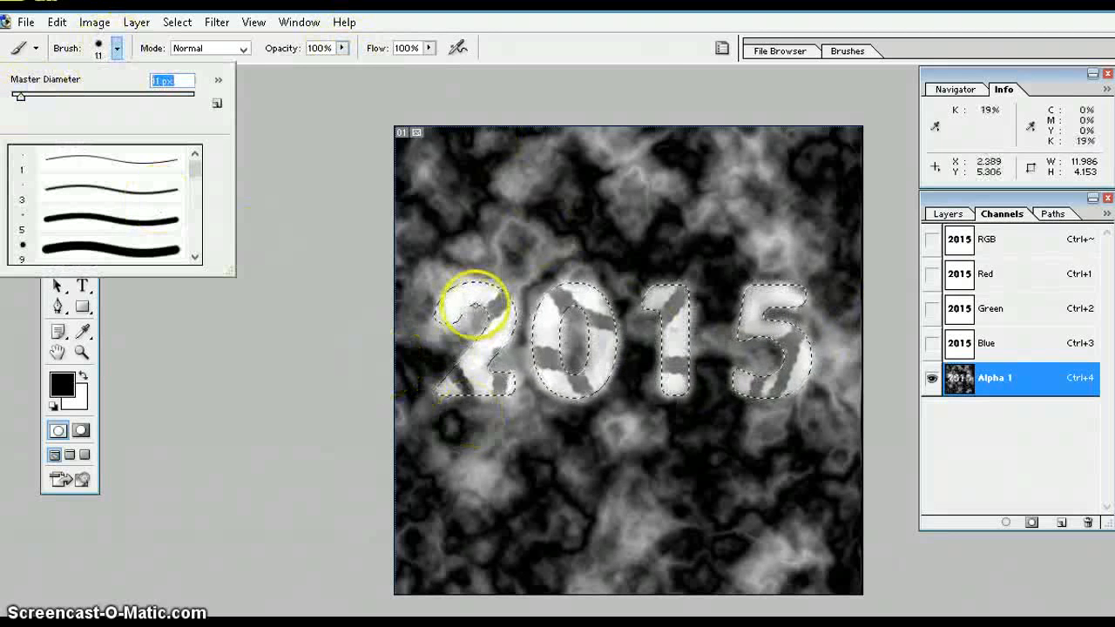
pyautogui.click(467, 320)
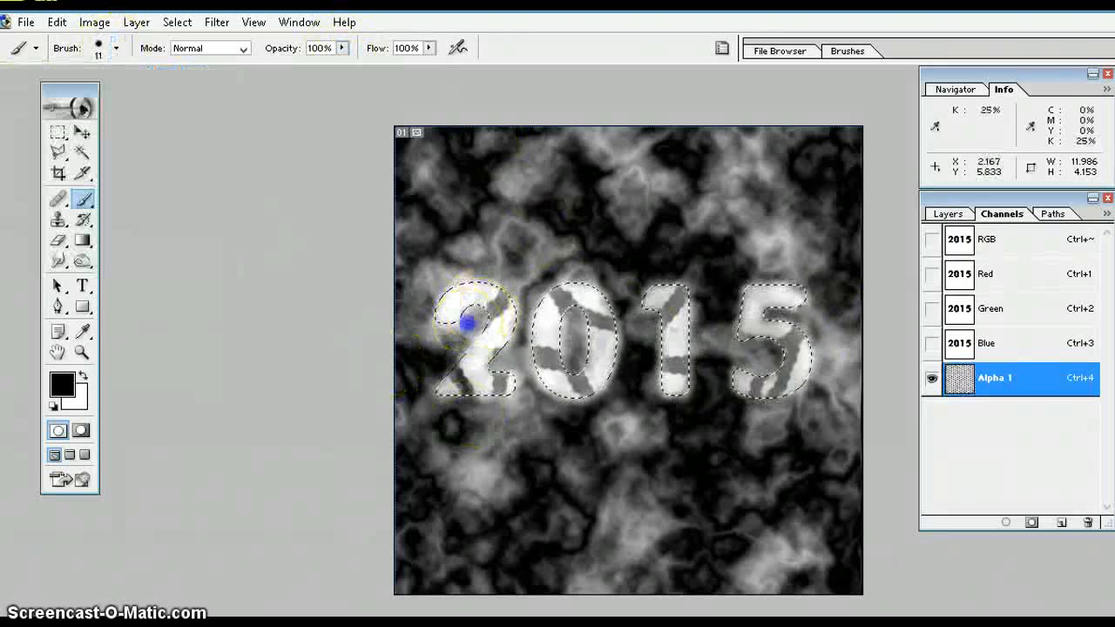
pyautogui.moveTo(480, 311); pyautogui.dragTo(484, 317)
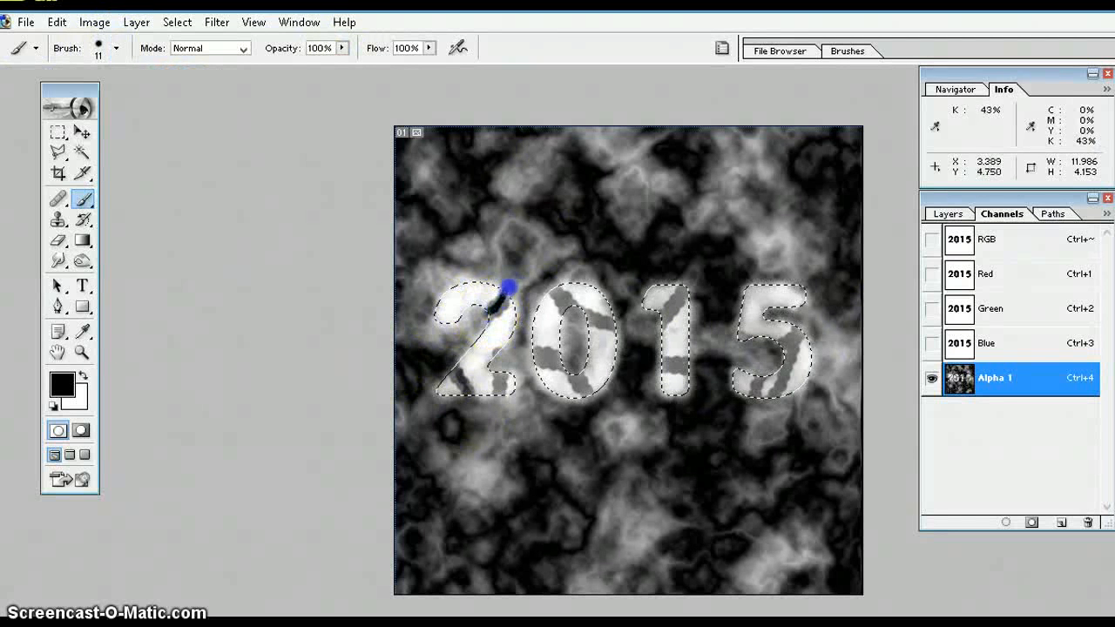
pyautogui.moveTo(508, 286); pyautogui.dragTo(443, 366)
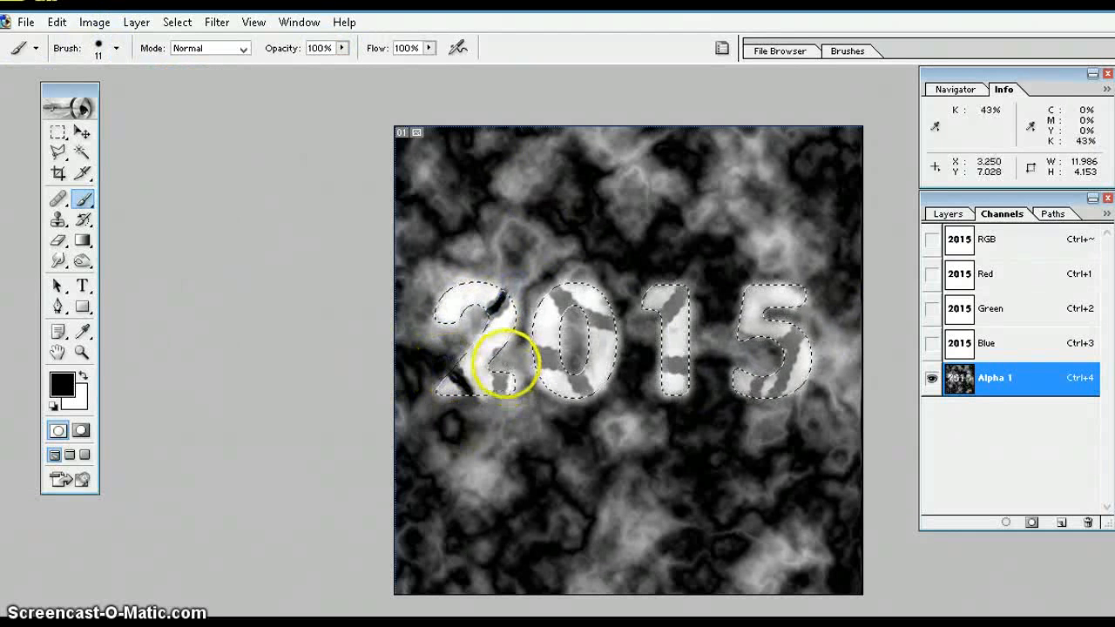
pyautogui.click(504, 364)
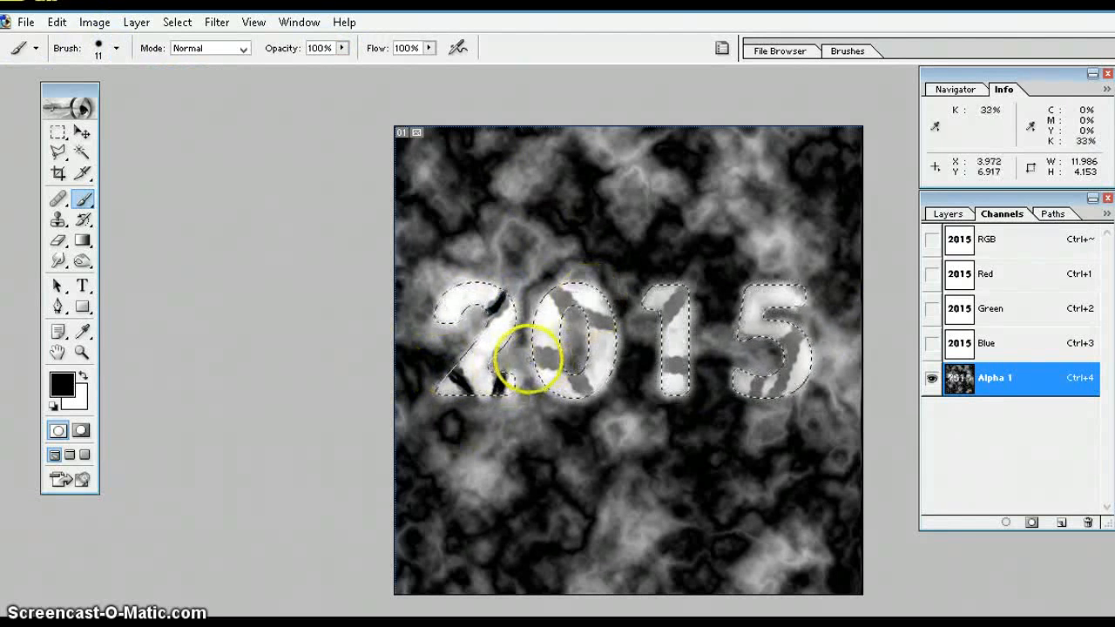
# Paint thin black cracks along the grey strokes on the 0 and the 1.
pyautogui.click(528, 360)
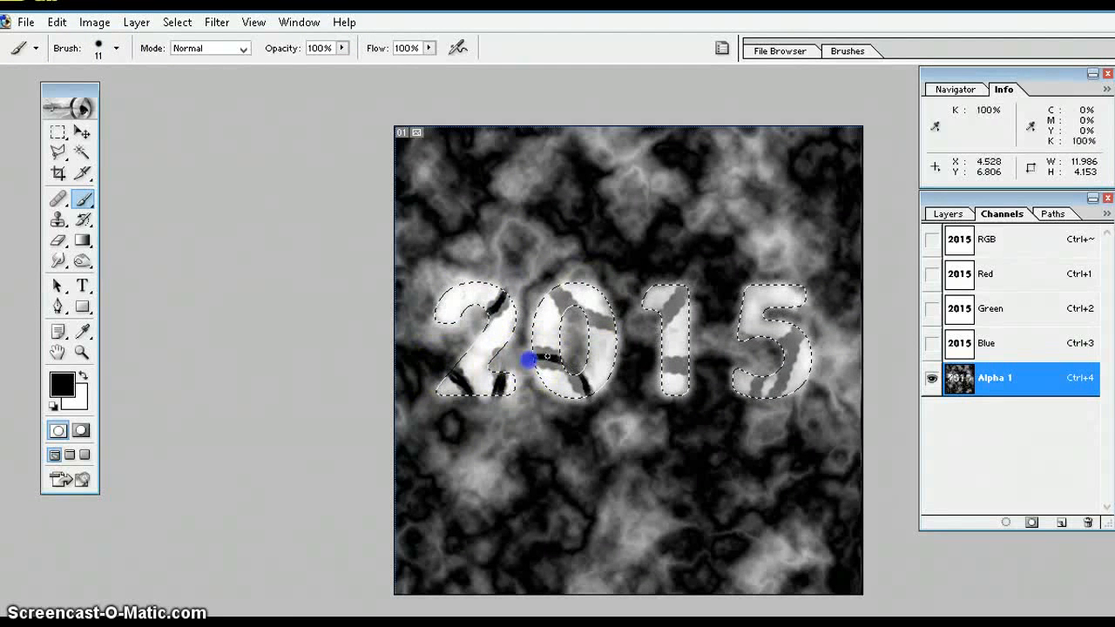
pyautogui.moveTo(528, 360)
pyautogui.mouseDown()
pyautogui.moveTo(588, 400)
pyautogui.moveTo(556, 363)
pyautogui.moveTo(525, 357)
pyautogui.moveTo(557, 362)
pyautogui.moveTo(603, 414)
pyautogui.mouseUp()
pyautogui.moveTo(540, 292)
pyautogui.mouseDown()
pyautogui.moveTo(632, 338)
pyautogui.moveTo(552, 285)
pyautogui.mouseUp()
pyautogui.moveTo(650, 318); pyautogui.dragTo(651, 322)
pyautogui.moveTo(707, 265); pyautogui.dragTo(653, 323)
pyautogui.moveTo(653, 365); pyautogui.dragTo(707, 365)
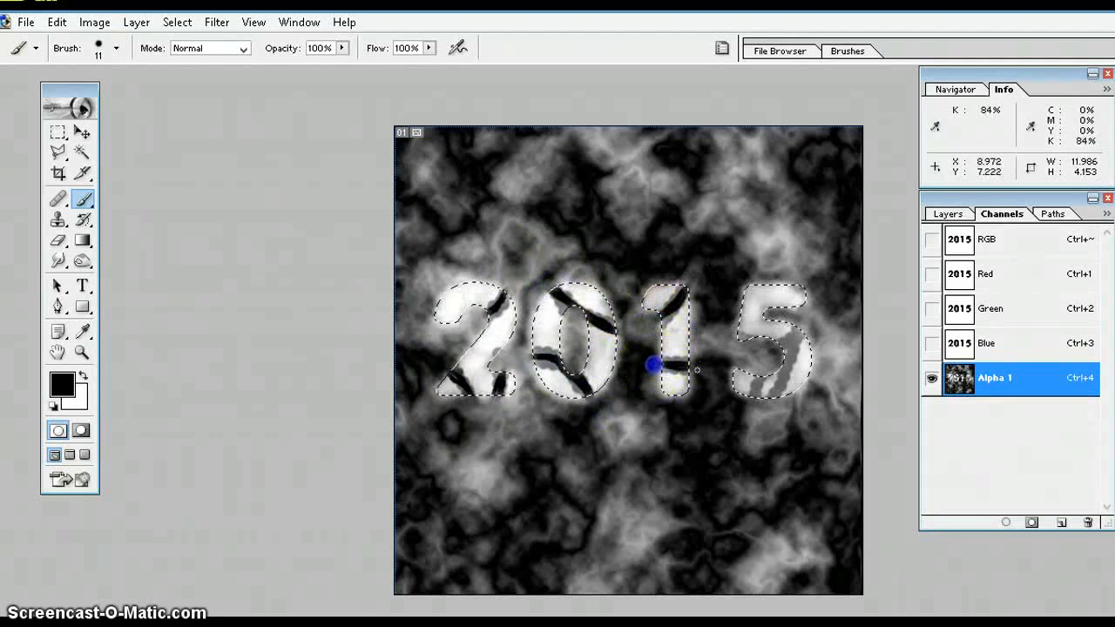
# Paint black cracks along the grey strokes on the 5 and add extra cracks across the 2 and the 1.
pyautogui.moveTo(799, 322)
pyautogui.mouseDown()
pyautogui.moveTo(779, 395)
pyautogui.moveTo(803, 320)
pyautogui.moveTo(773, 401)
pyautogui.moveTo(813, 314)
pyautogui.moveTo(759, 377)
pyautogui.mouseUp()
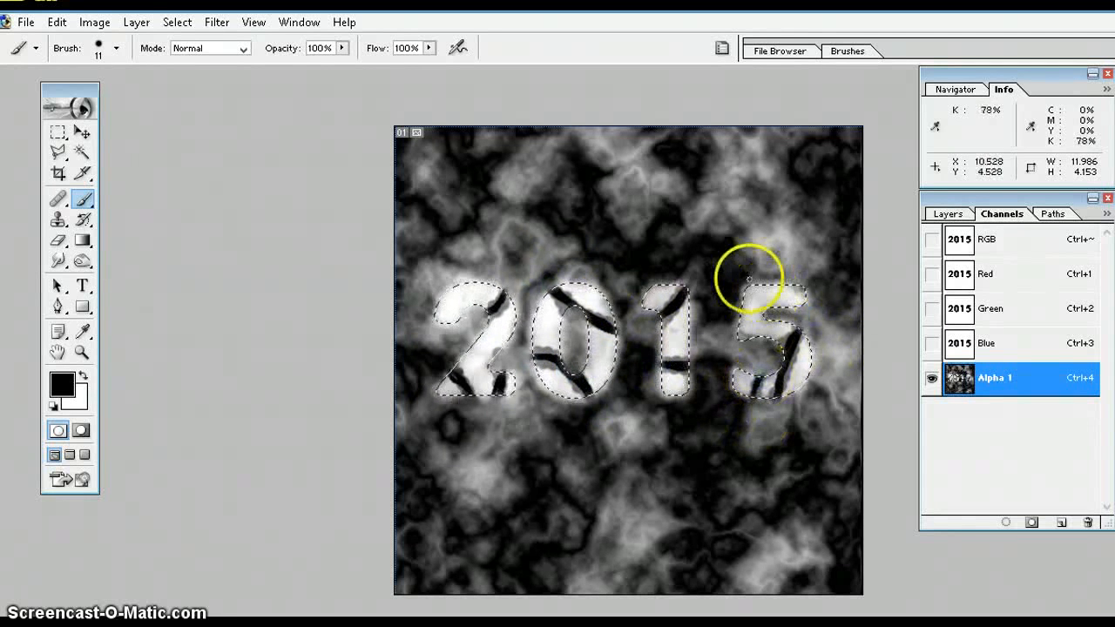
pyautogui.moveTo(748, 280); pyautogui.dragTo(761, 300)
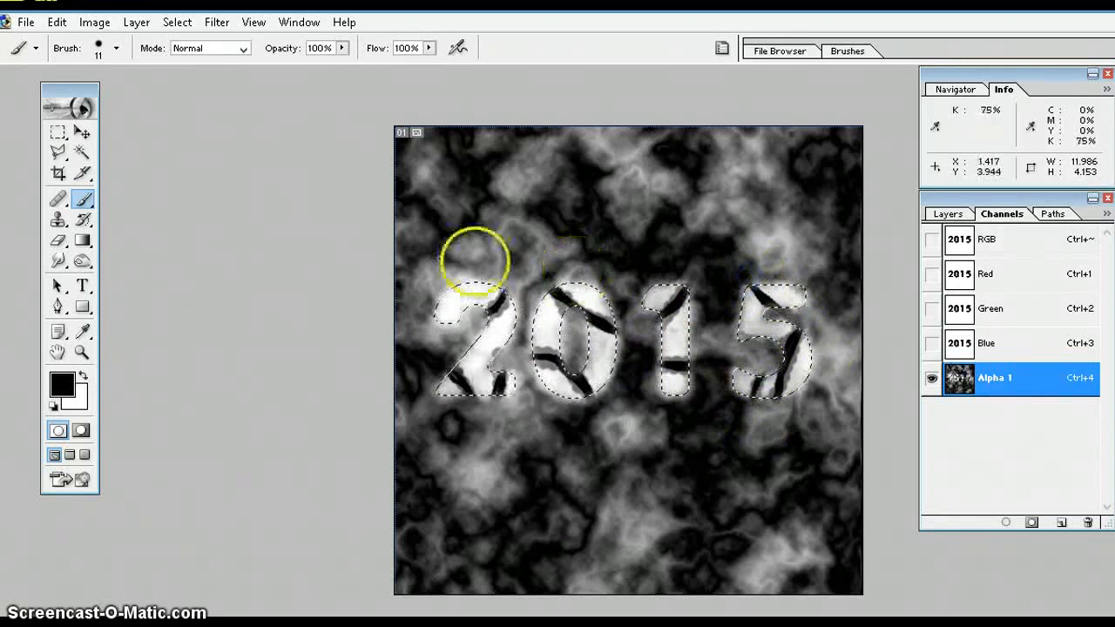
pyautogui.moveTo(453, 281); pyautogui.dragTo(461, 275)
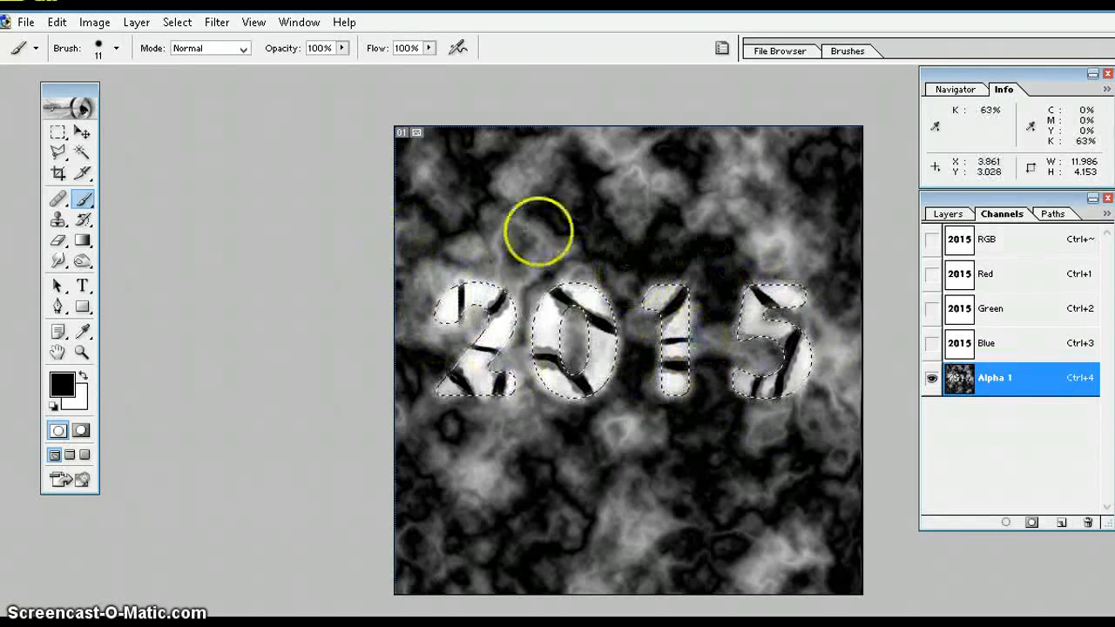
# Select the 2015 layer with the Move tool active and open the Lighting Effects filter for it.
pyautogui.click(81, 131)
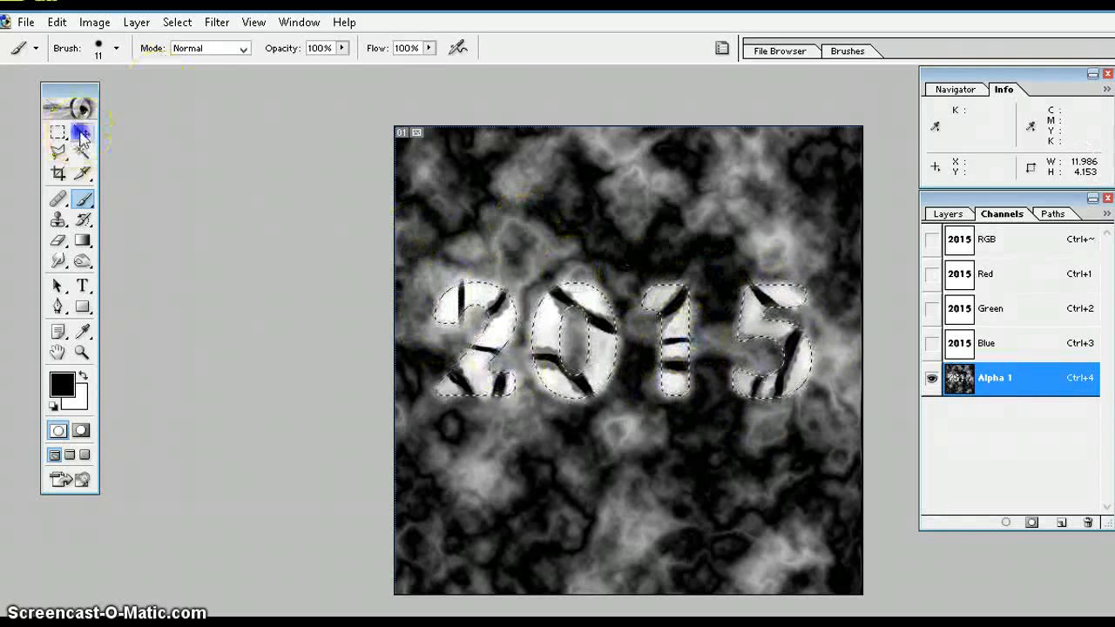
pyautogui.click(948, 214)
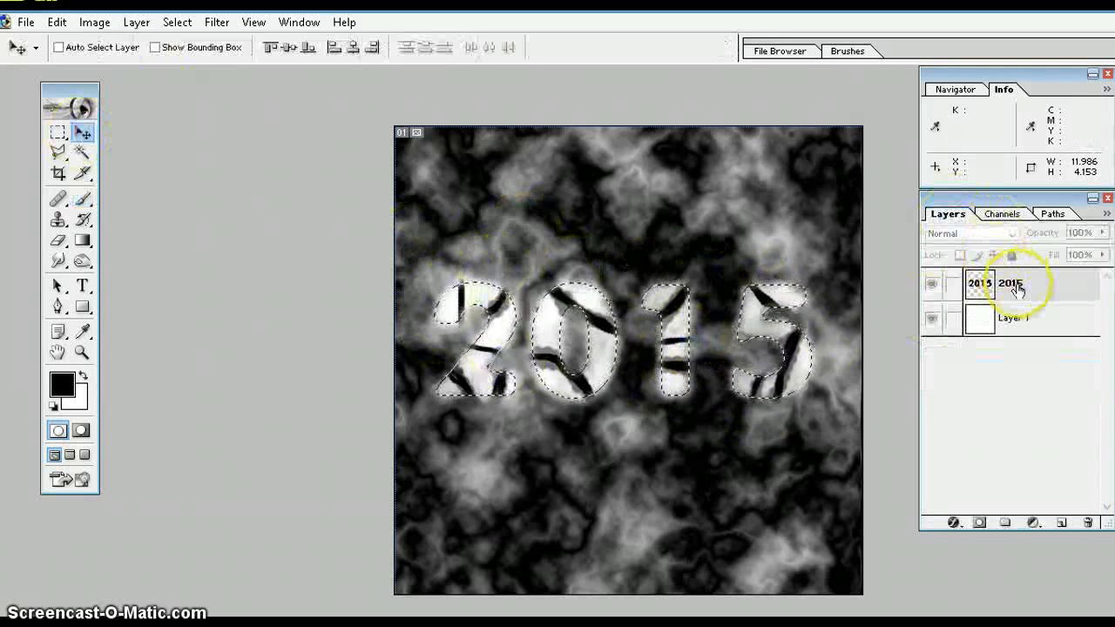
pyautogui.click(1017, 288)
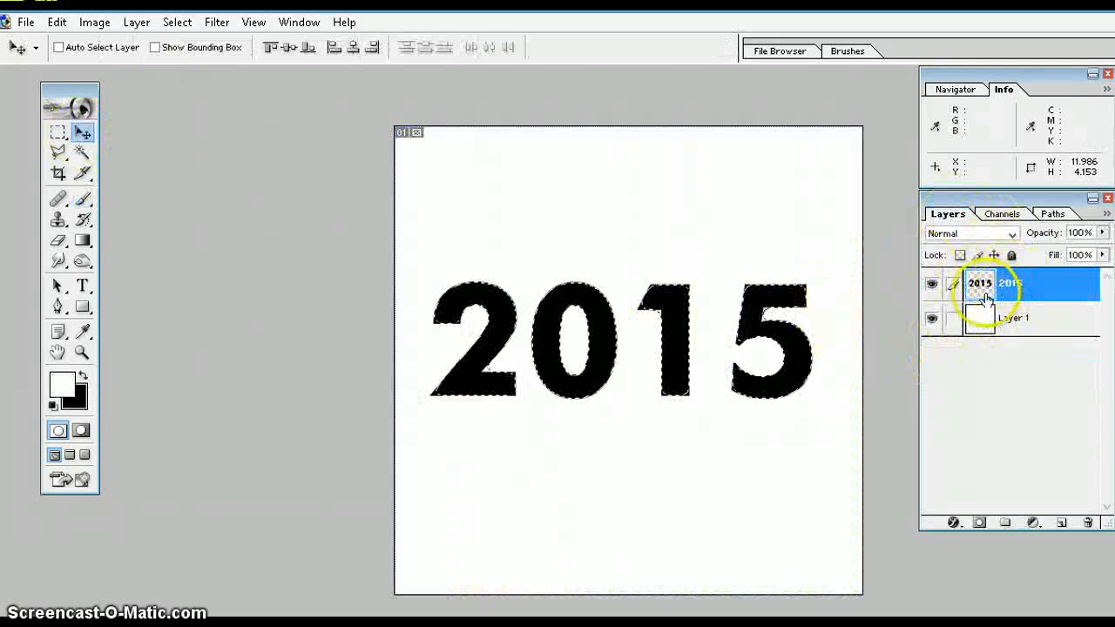
pyautogui.click(216, 25)
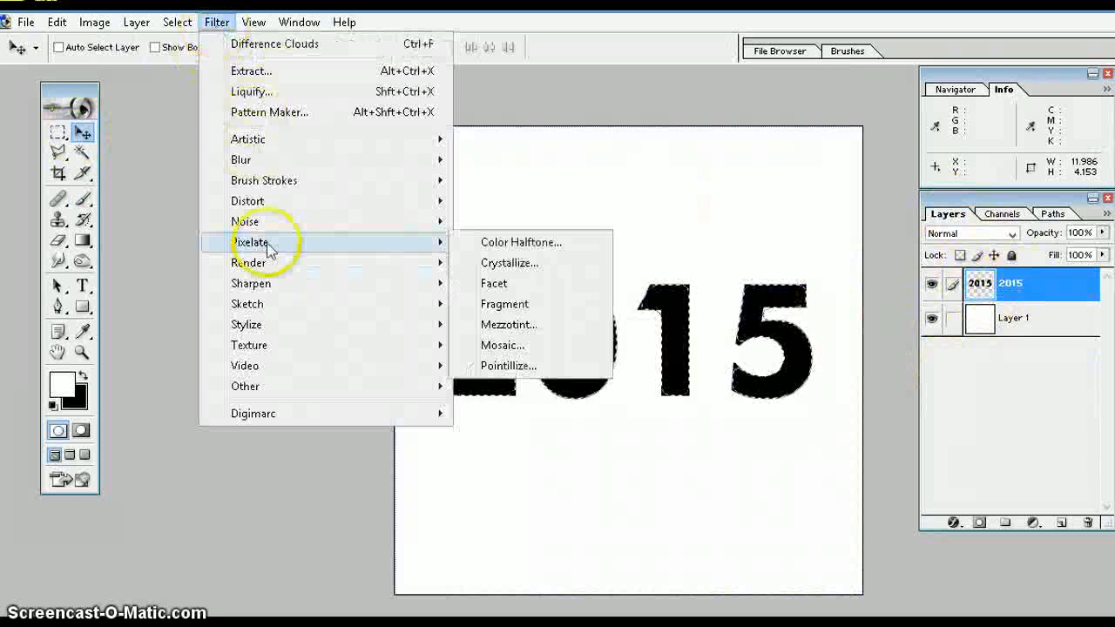
pyautogui.moveTo(316, 265)
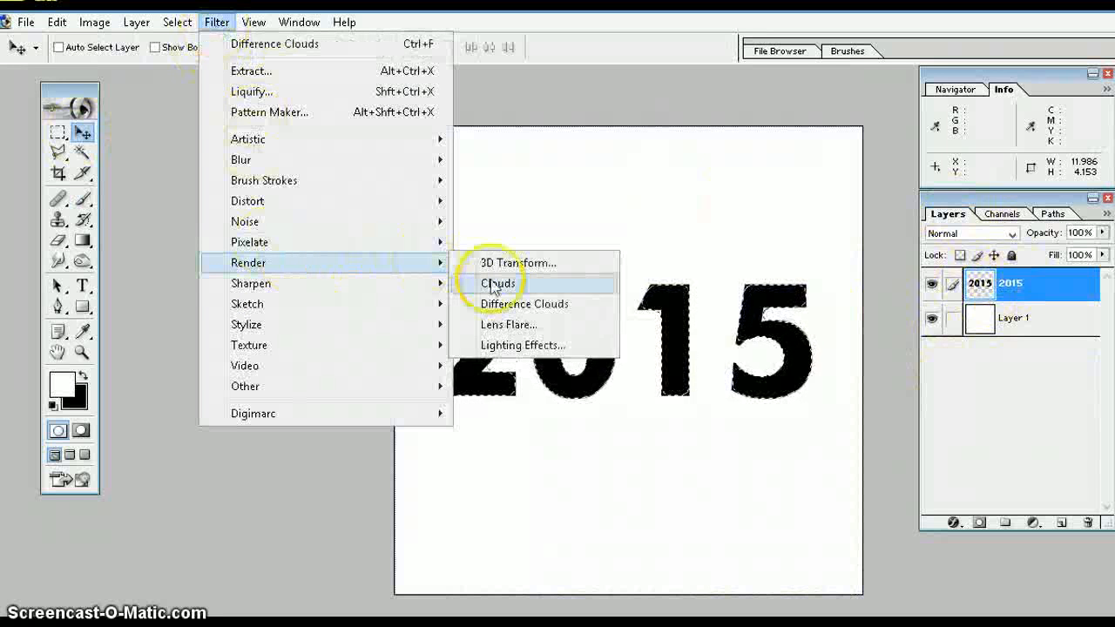
pyautogui.click(524, 346)
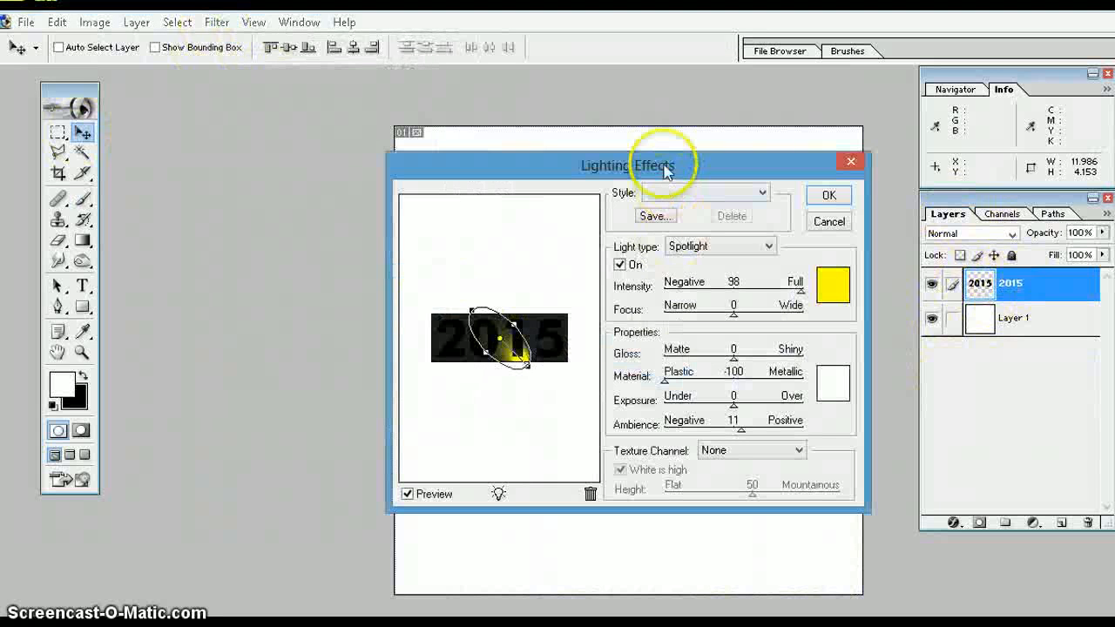
pyautogui.moveTo(666, 168); pyautogui.dragTo(852, 155)
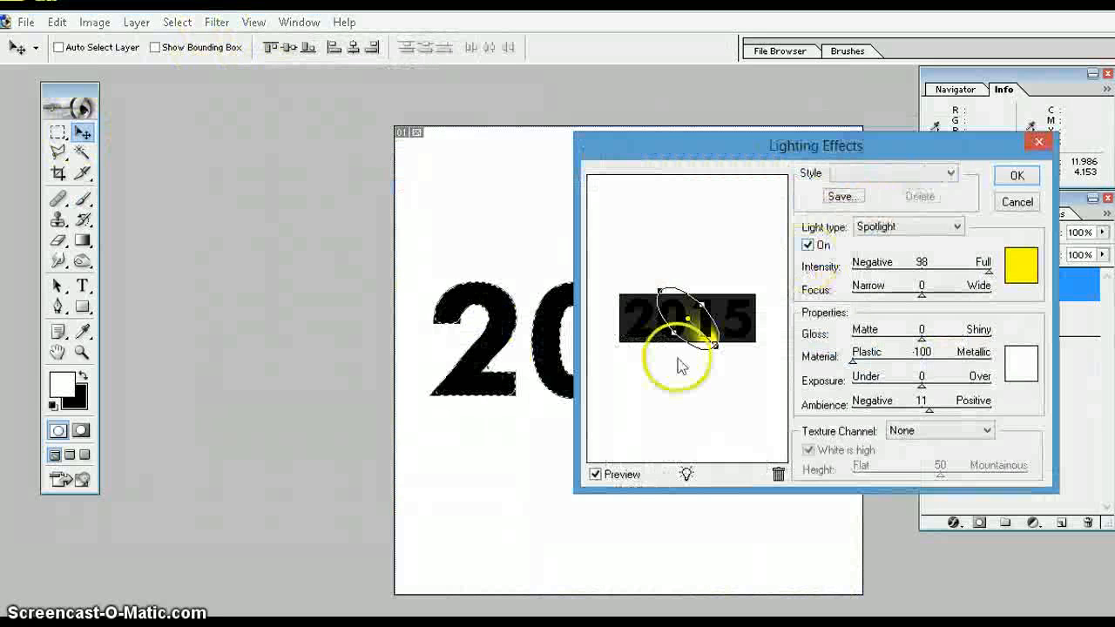
# Set the spotlight's light color to the near-white FFFFFC.
pyautogui.click(1018, 272)
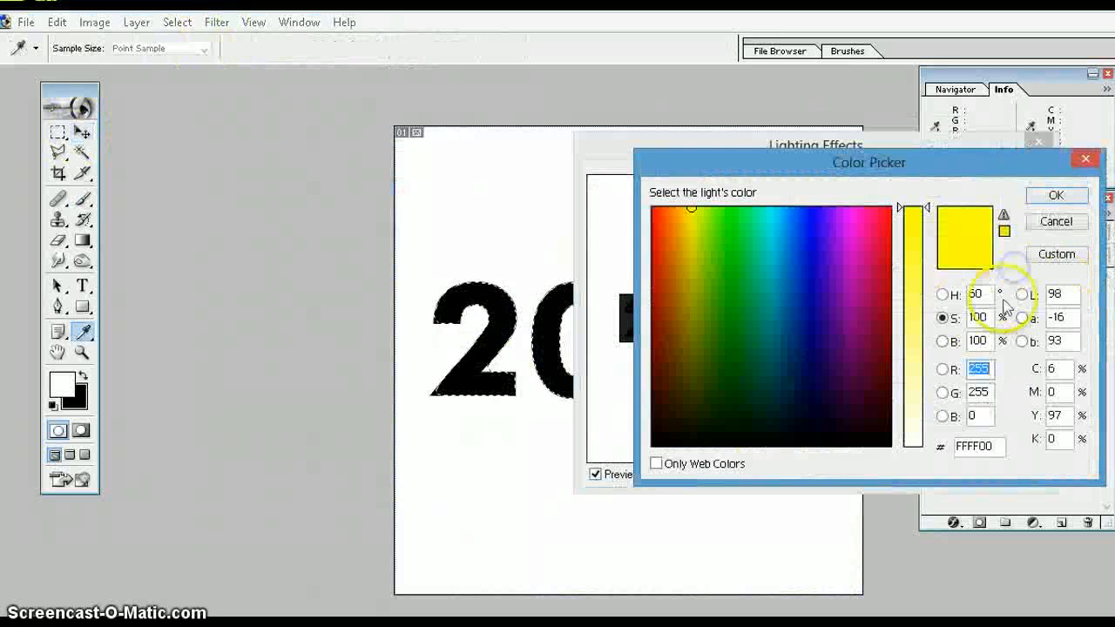
pyautogui.click(912, 446)
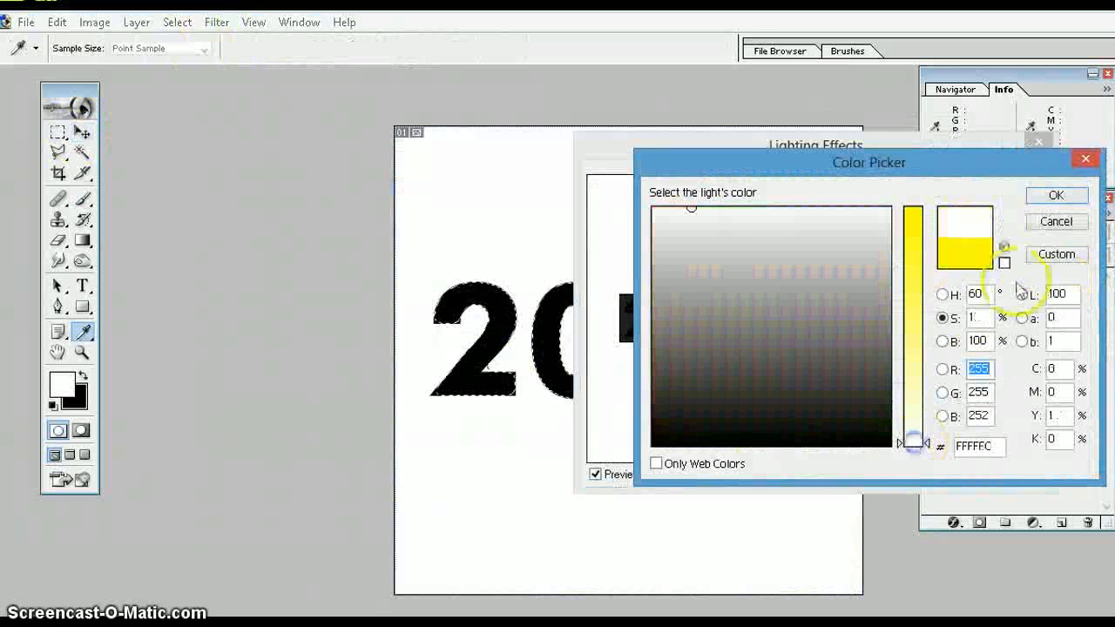
pyautogui.click(1055, 195)
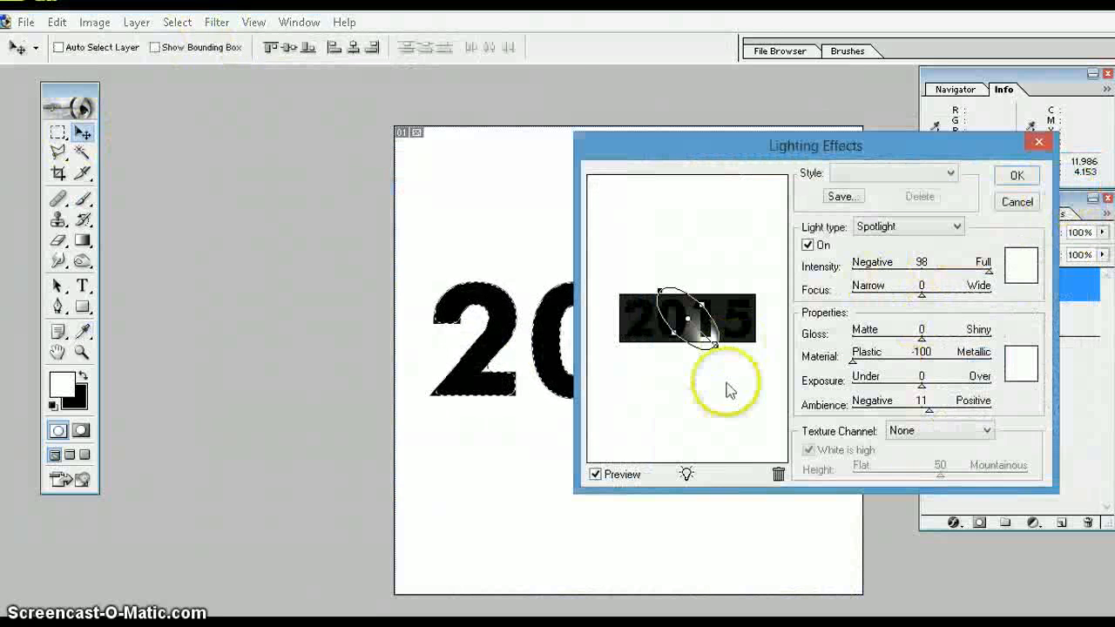
# Turn the spotlight horizontal, widen and heighten its ellipse, and centre it near the 0 so it shines from the 5's side.
pyautogui.moveTo(712, 350); pyautogui.dragTo(739, 321)
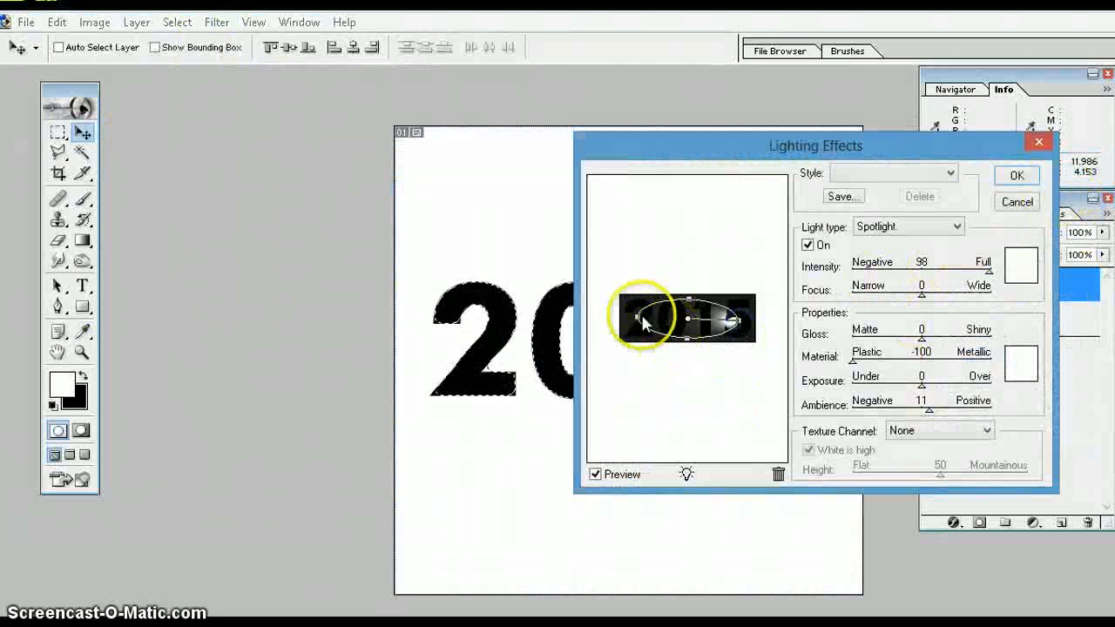
pyautogui.moveTo(637, 317); pyautogui.dragTo(618, 316)
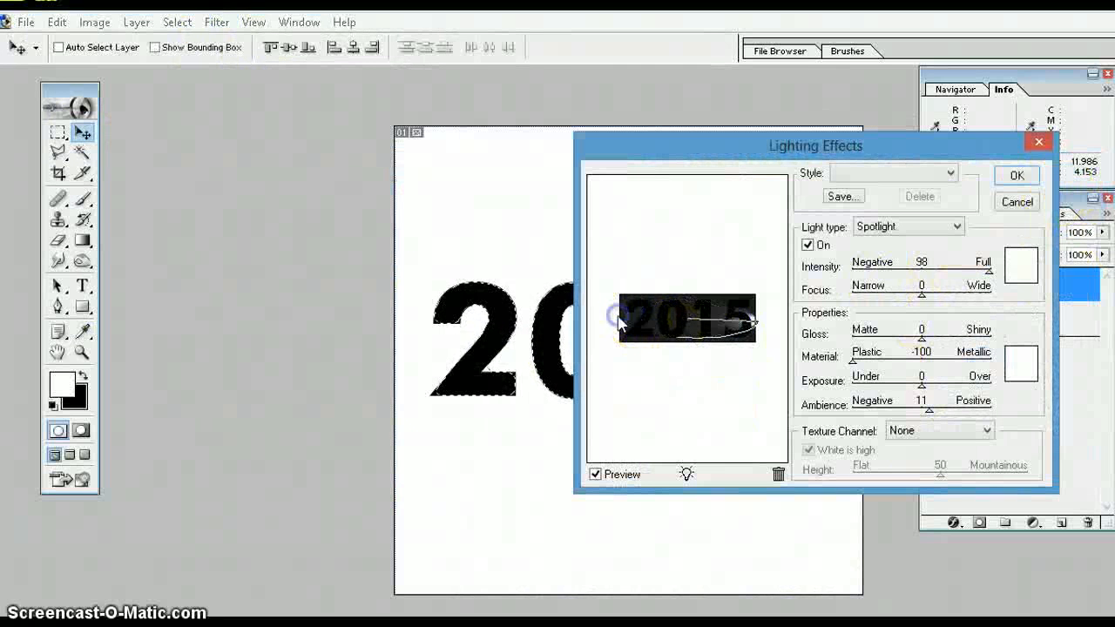
pyautogui.click(687, 320)
pyautogui.moveTo(688, 322); pyautogui.dragTo(667, 287)
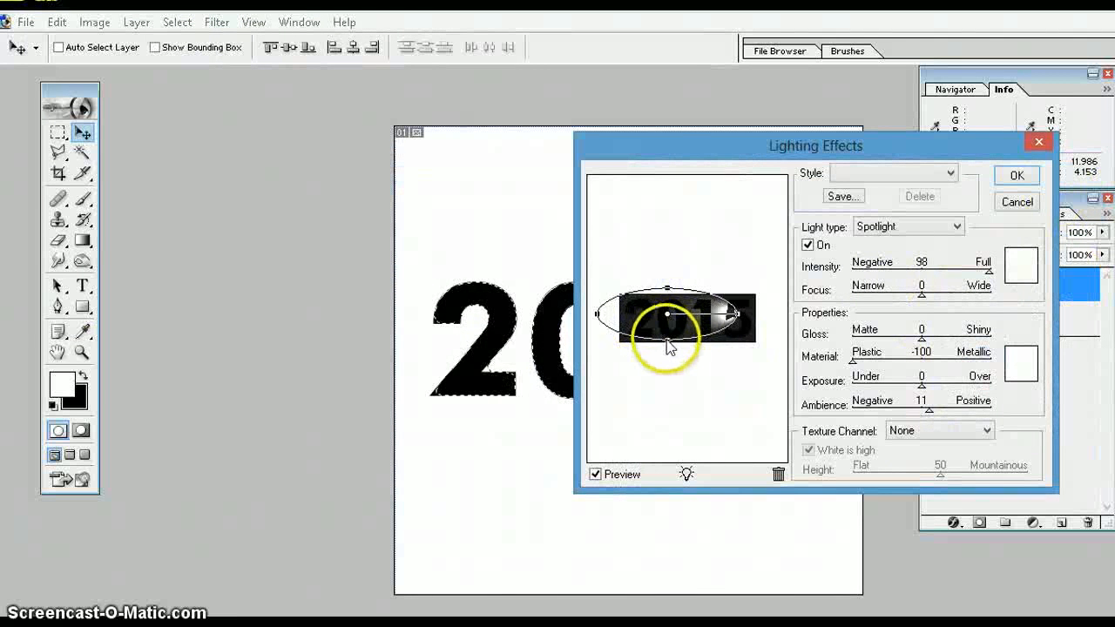
pyautogui.moveTo(667, 341); pyautogui.dragTo(671, 350)
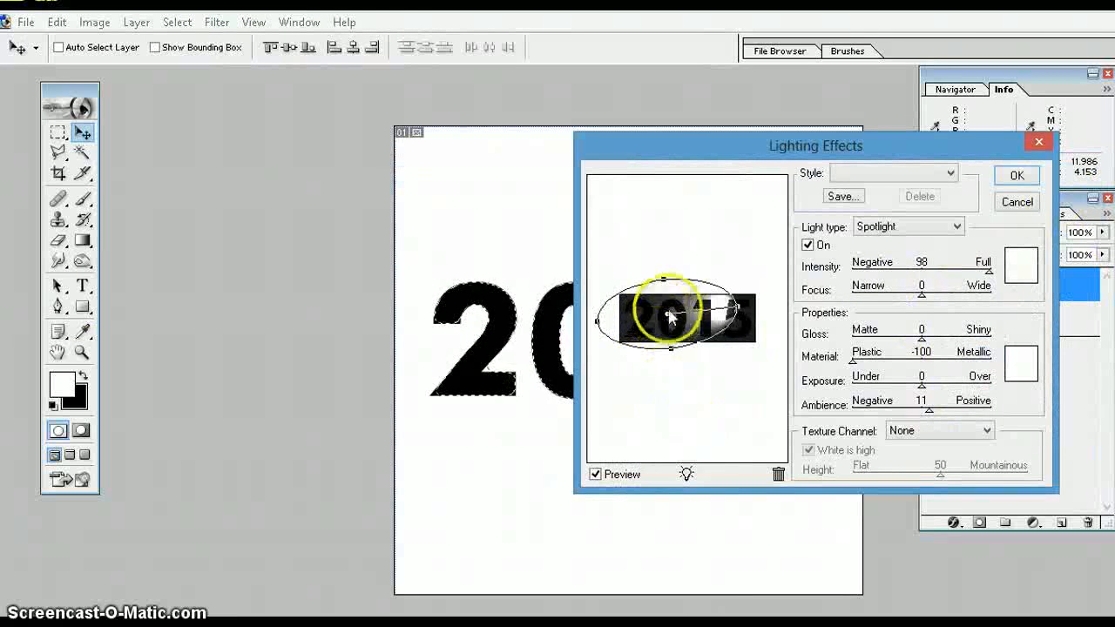
pyautogui.moveTo(737, 303); pyautogui.dragTo(739, 314)
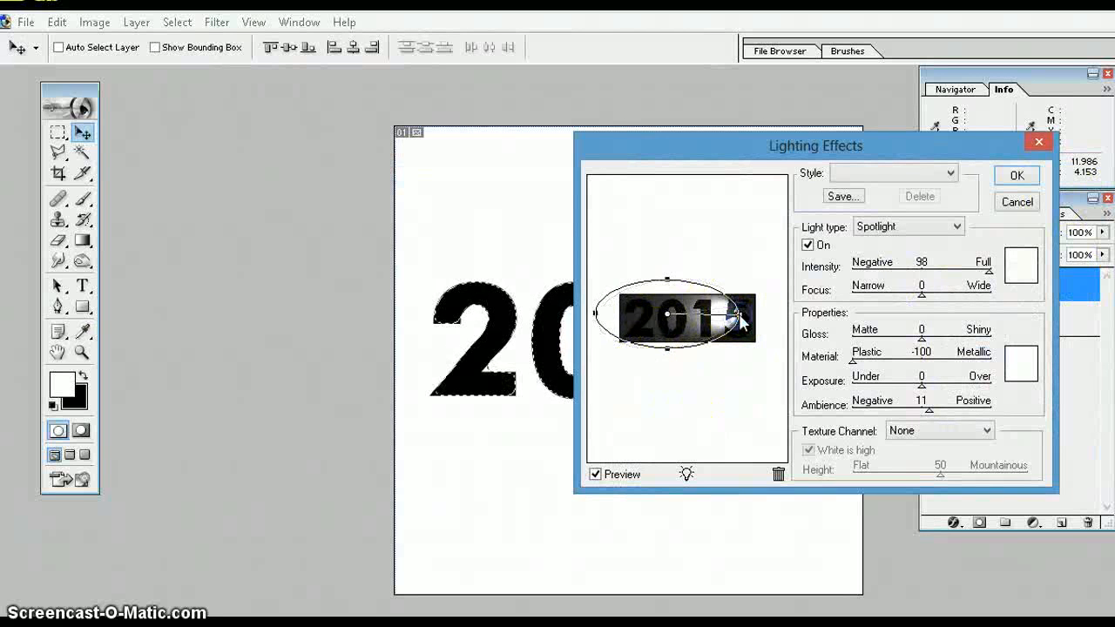
# Try to add a second light over the 2 in the preview, and close Lighting Effects without applying it.
pyautogui.click(686, 476)
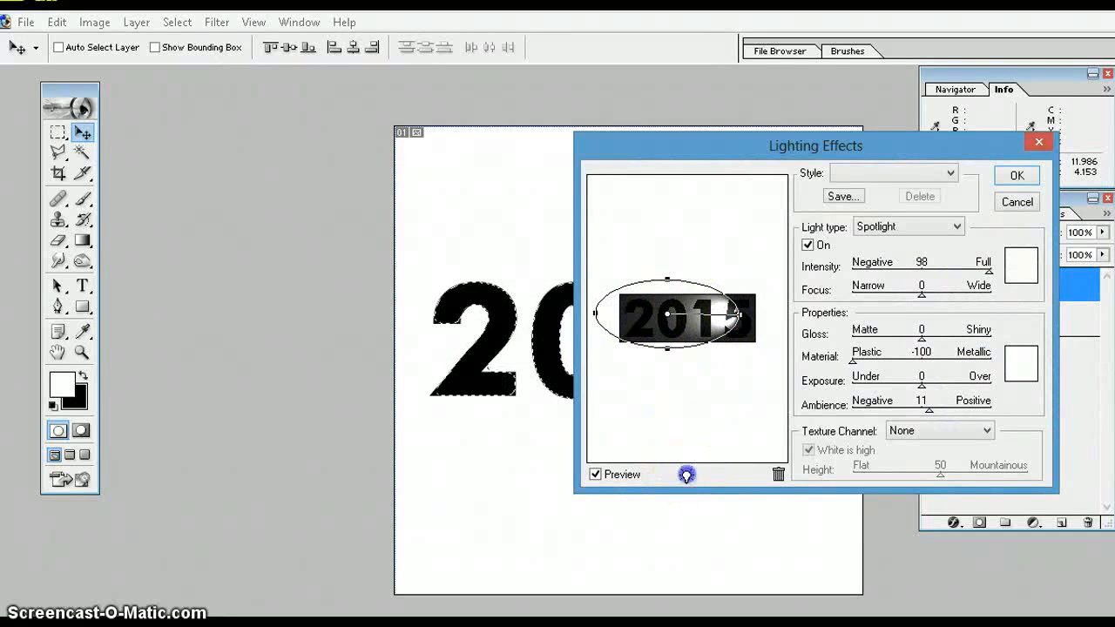
pyautogui.moveTo(686, 476); pyautogui.dragTo(629, 325)
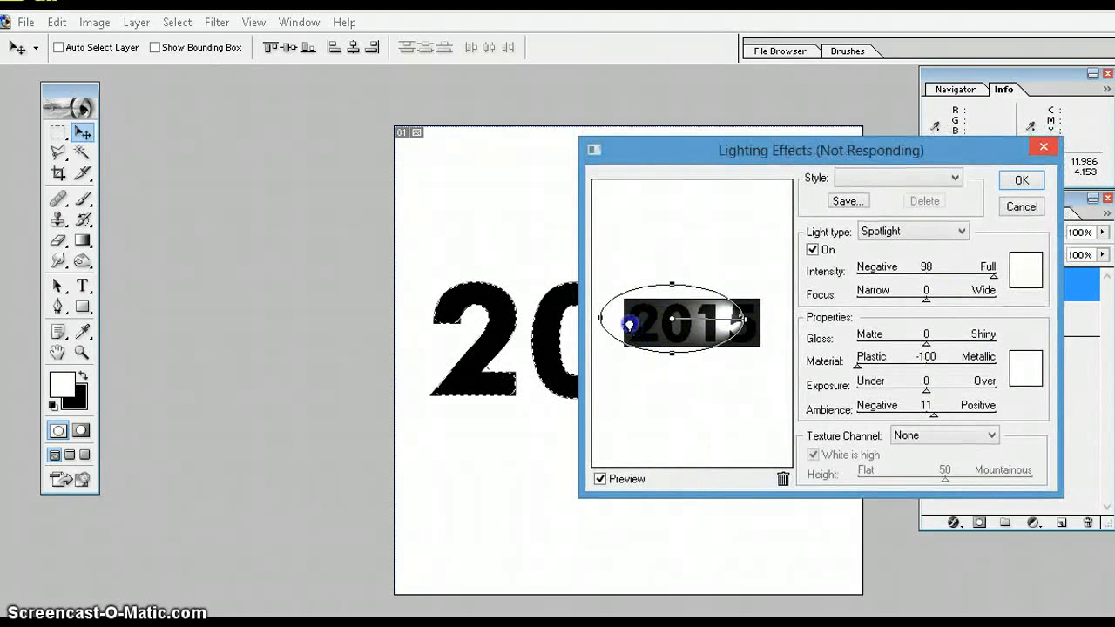
pyautogui.moveTo(628, 325); pyautogui.dragTo(658, 351)
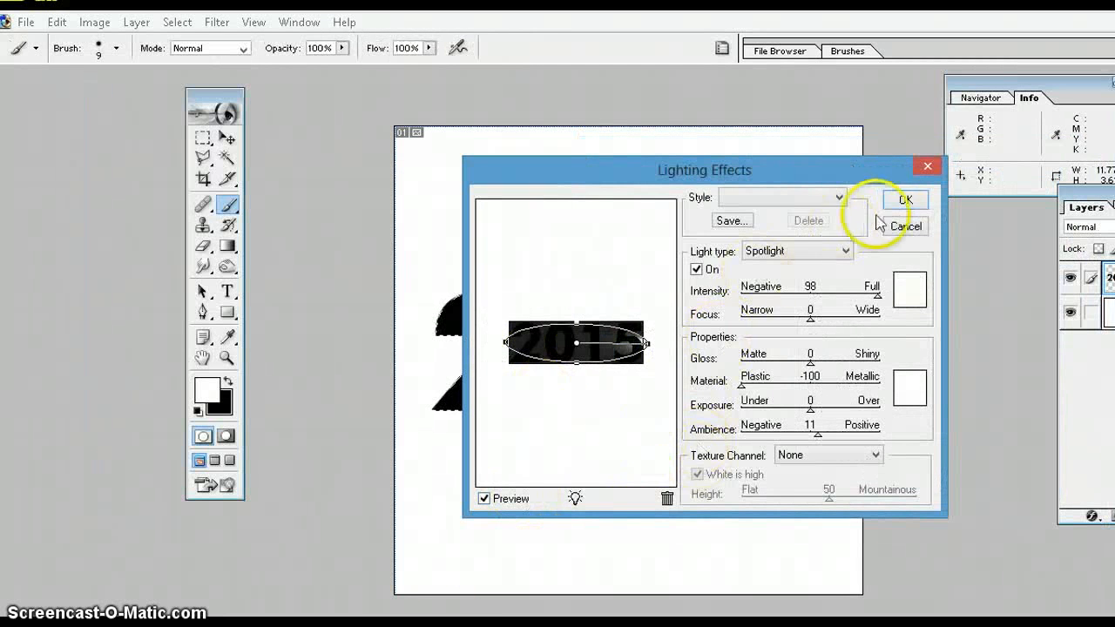
pyautogui.click(925, 170)
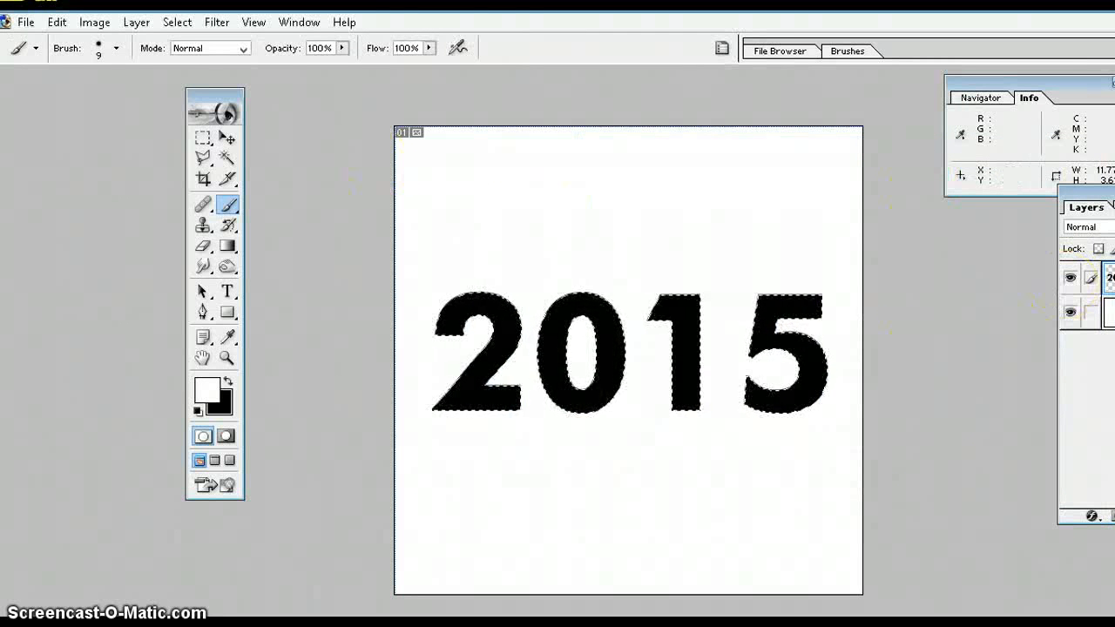
# Show the channels with the panel moved fully into view, and check the cracked text in the Alpha 1 channel.
pyautogui.click(1112, 207)
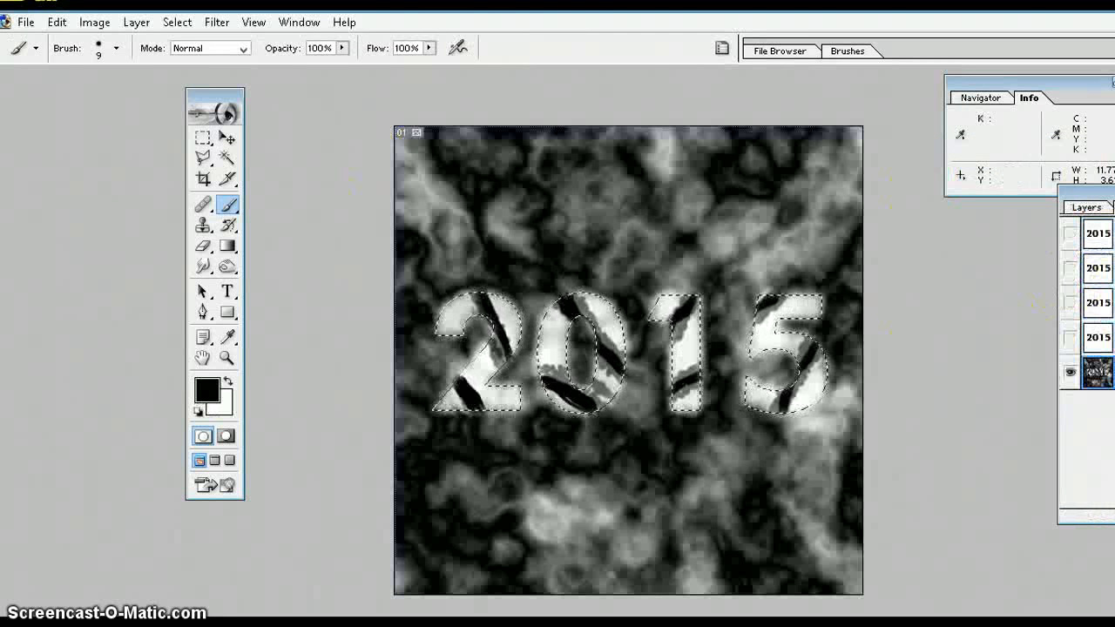
pyautogui.moveTo(1081, 189); pyautogui.dragTo(938, 197)
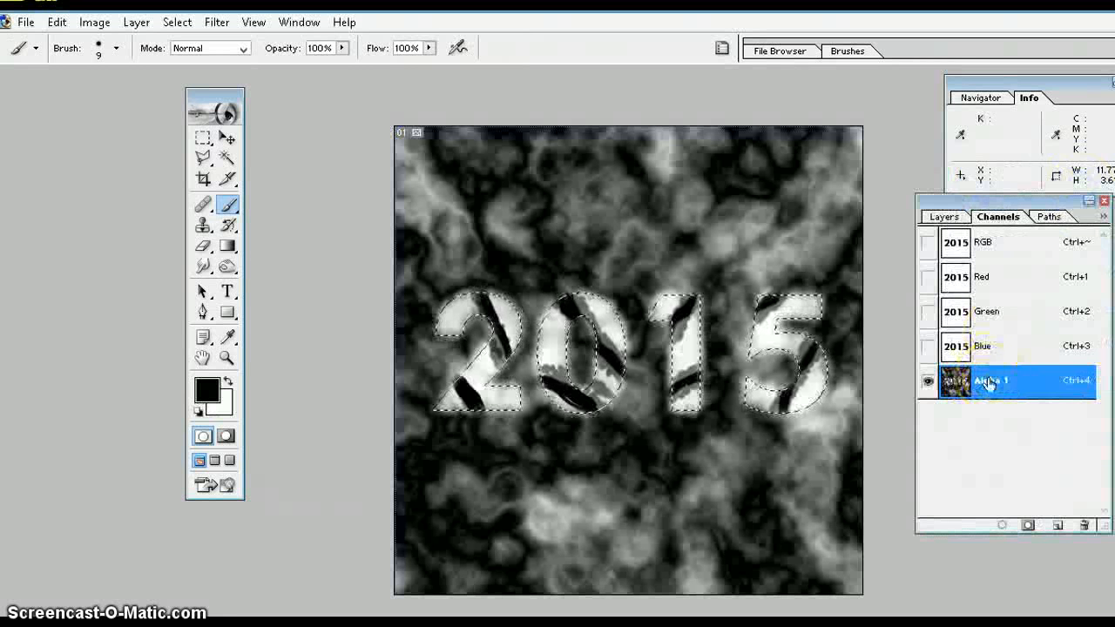
pyautogui.click(979, 388)
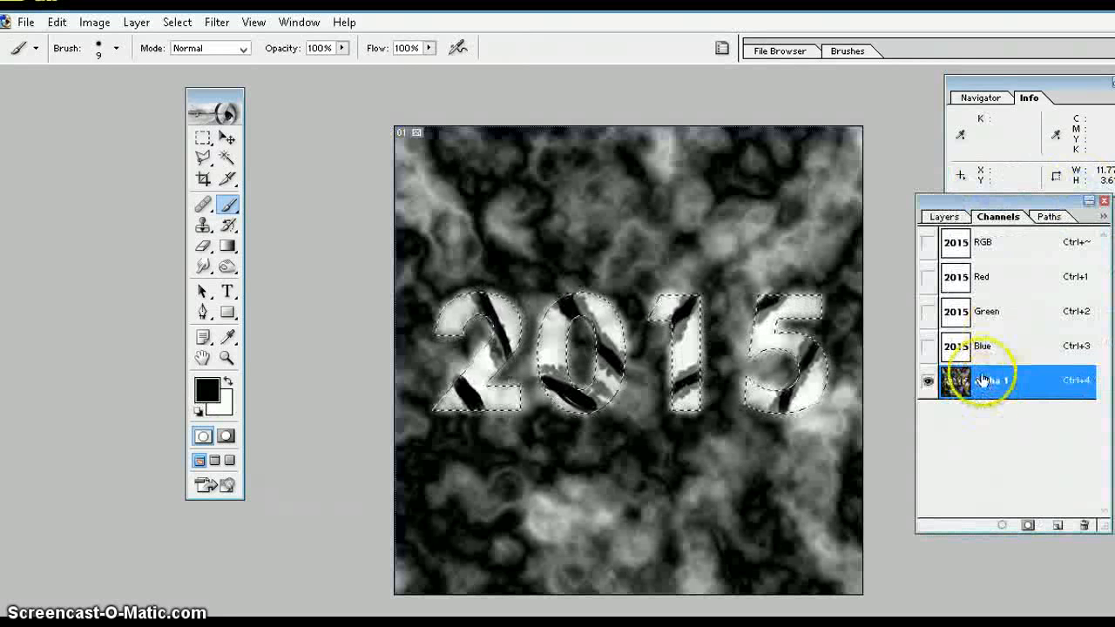
# Make the 2015 text layer active instead of the alpha channel and open Lighting Effects for it.
pyautogui.click(940, 216)
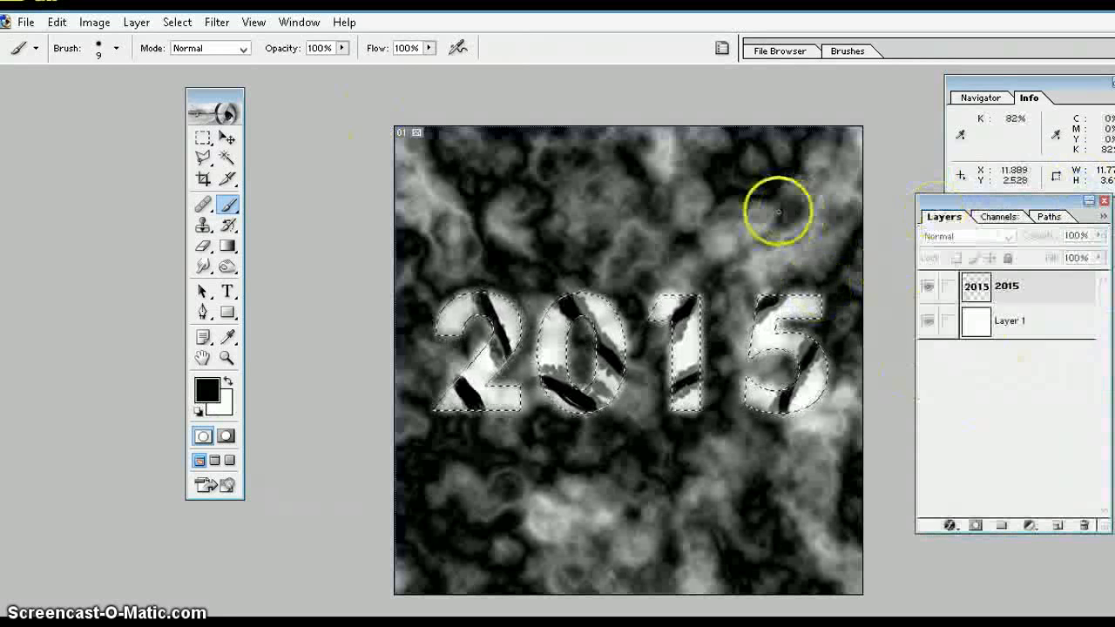
pyautogui.click(214, 24)
pyautogui.moveTo(386, 257)
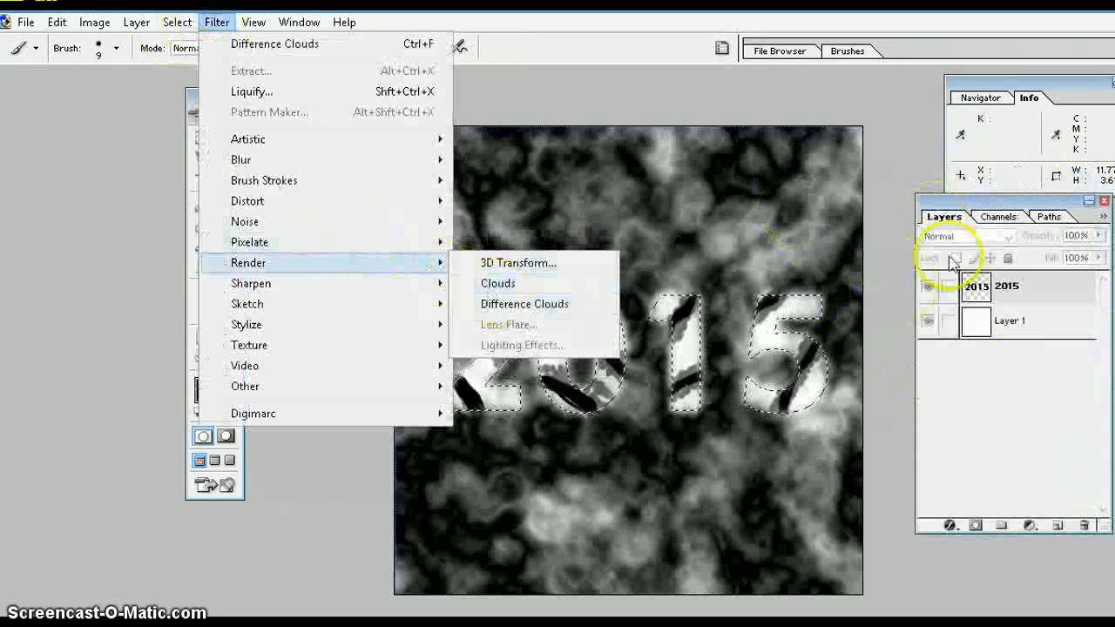
pyautogui.click(942, 219)
pyautogui.click(1007, 286)
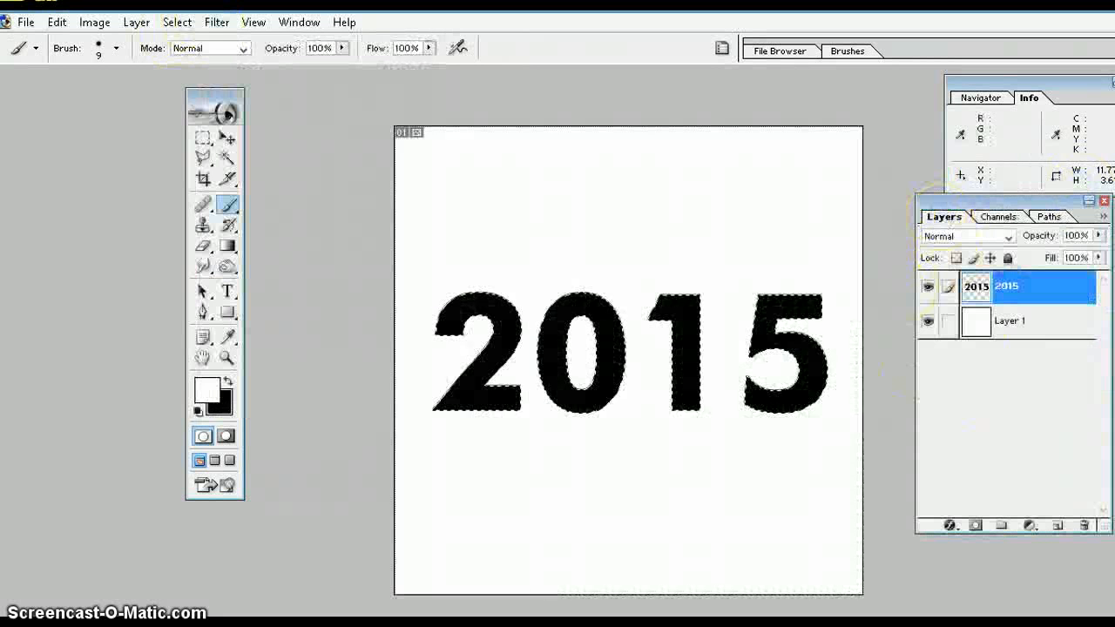
pyautogui.click(176, 22)
pyautogui.moveTo(217, 24)
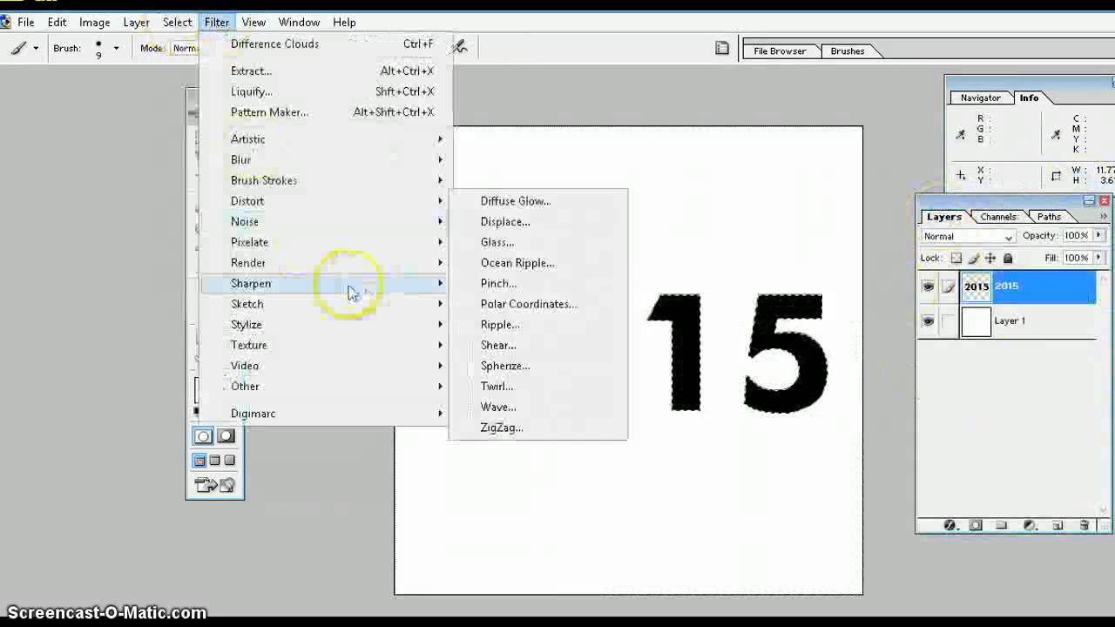
pyautogui.moveTo(393, 263)
pyautogui.click(523, 345)
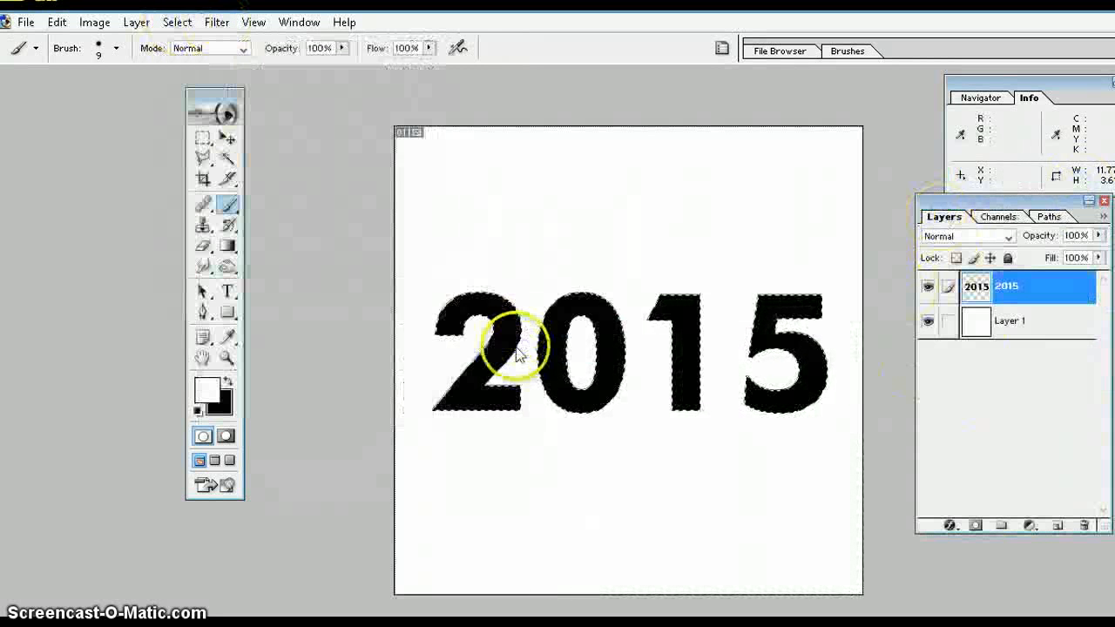
# Set the spotlight's light color to near-white and its focus to 100.
pyautogui.click(834, 298)
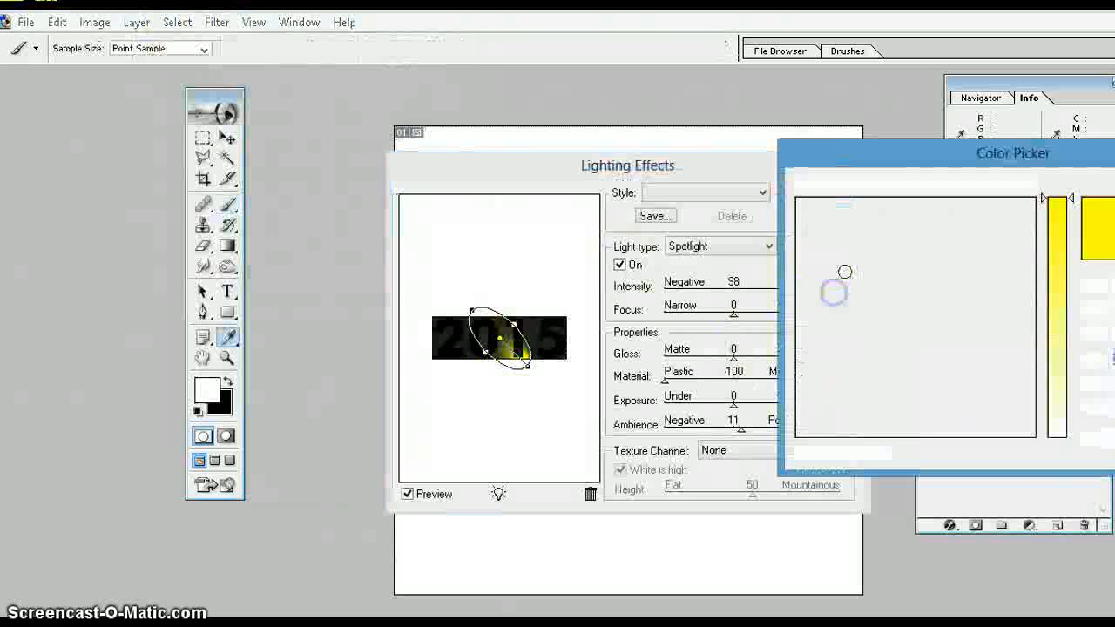
pyautogui.click(1055, 443)
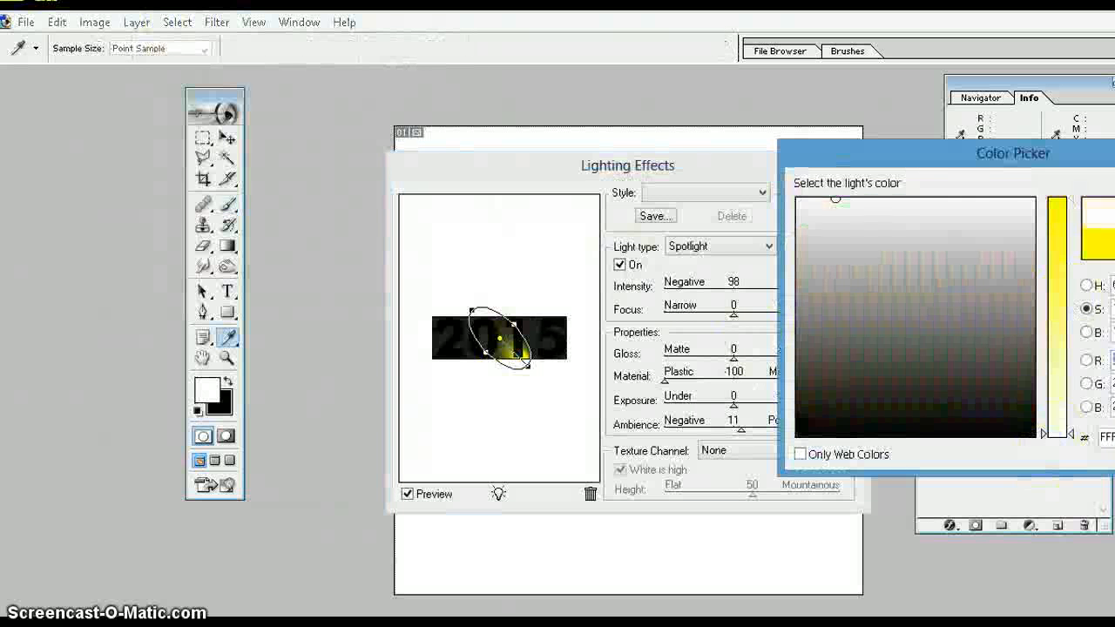
pyautogui.press('Return')
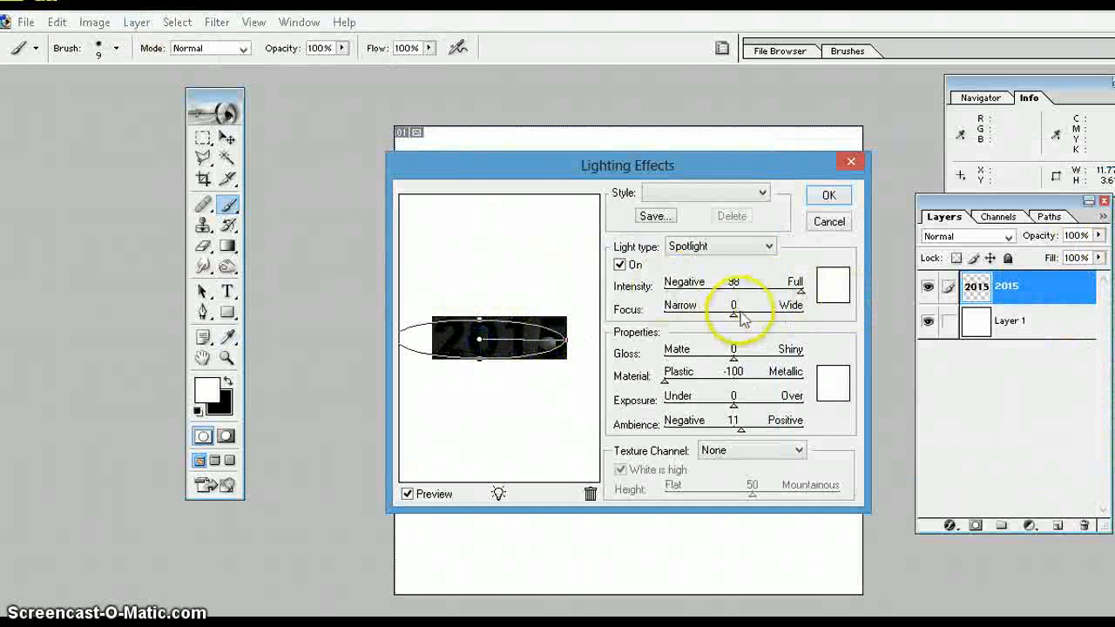
pyautogui.moveTo(736, 321); pyautogui.dragTo(737, 320)
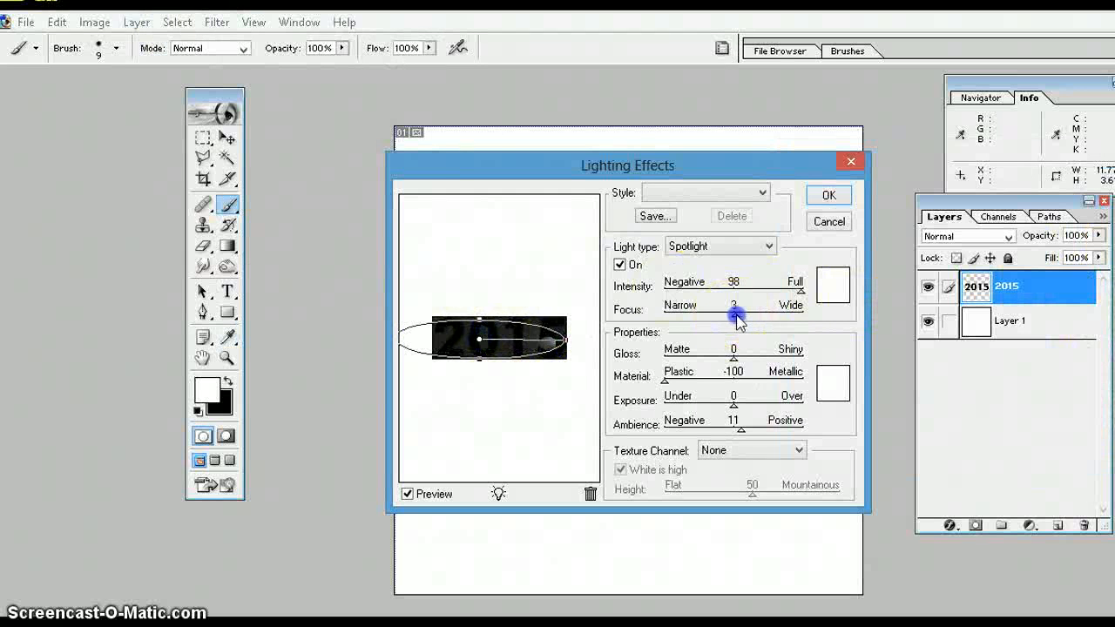
pyautogui.click(734, 315)
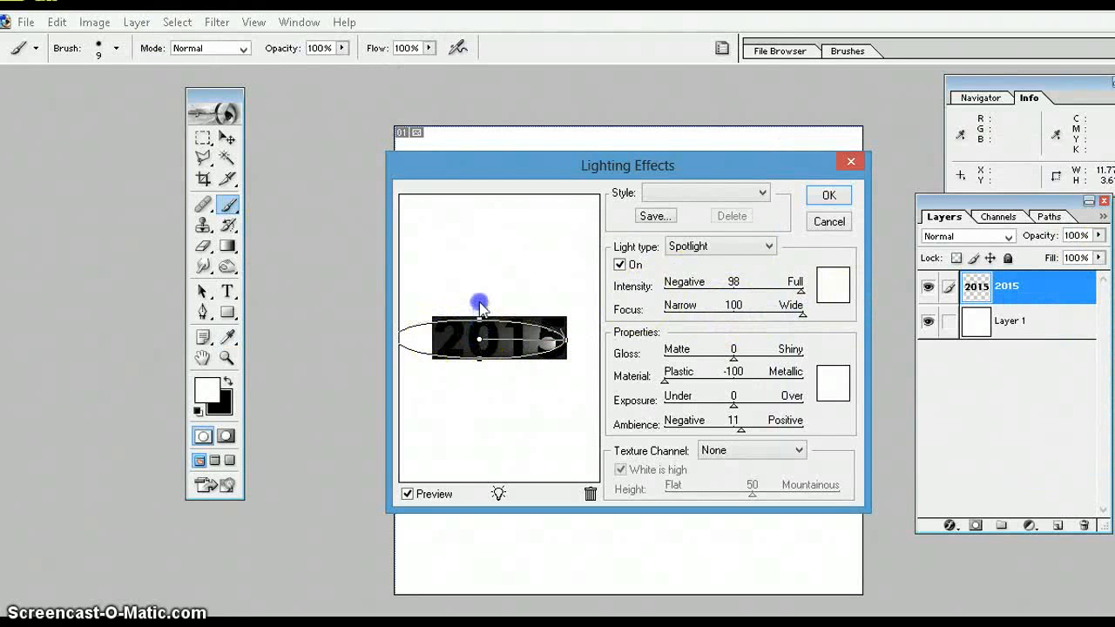
# Widen and heighten the spotlight's ellipse so it extends past the whole text, and centre it between the 0 and the 1.
pyautogui.moveTo(479, 305); pyautogui.dragTo(479, 315)
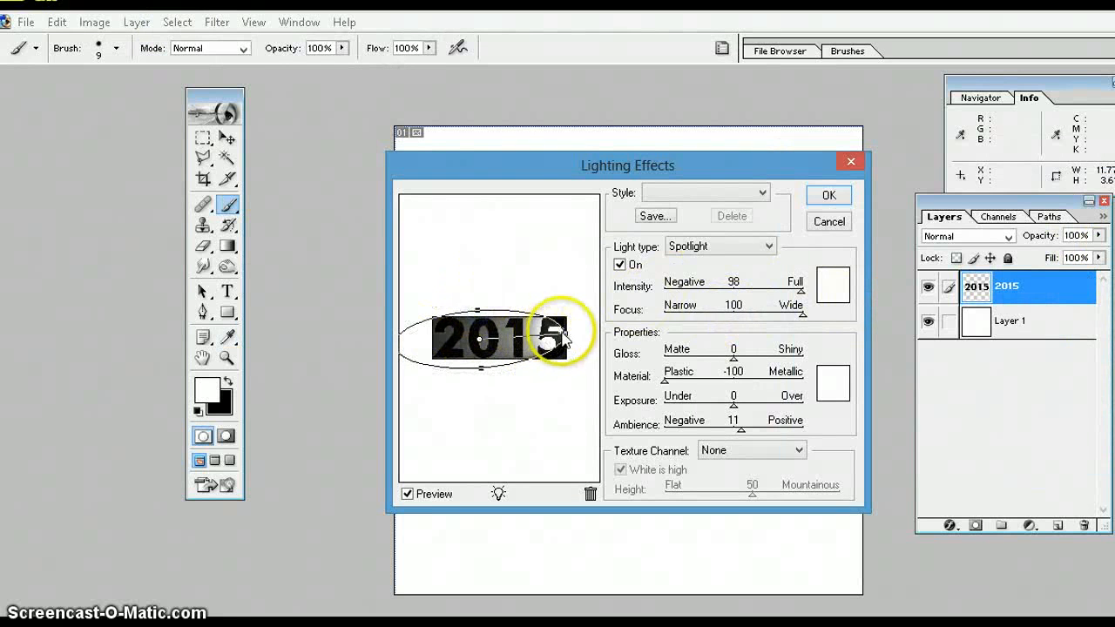
pyautogui.moveTo(565, 338); pyautogui.dragTo(583, 340)
pyautogui.moveTo(479, 311); pyautogui.dragTo(478, 296)
pyautogui.click(481, 313)
pyautogui.click(479, 340)
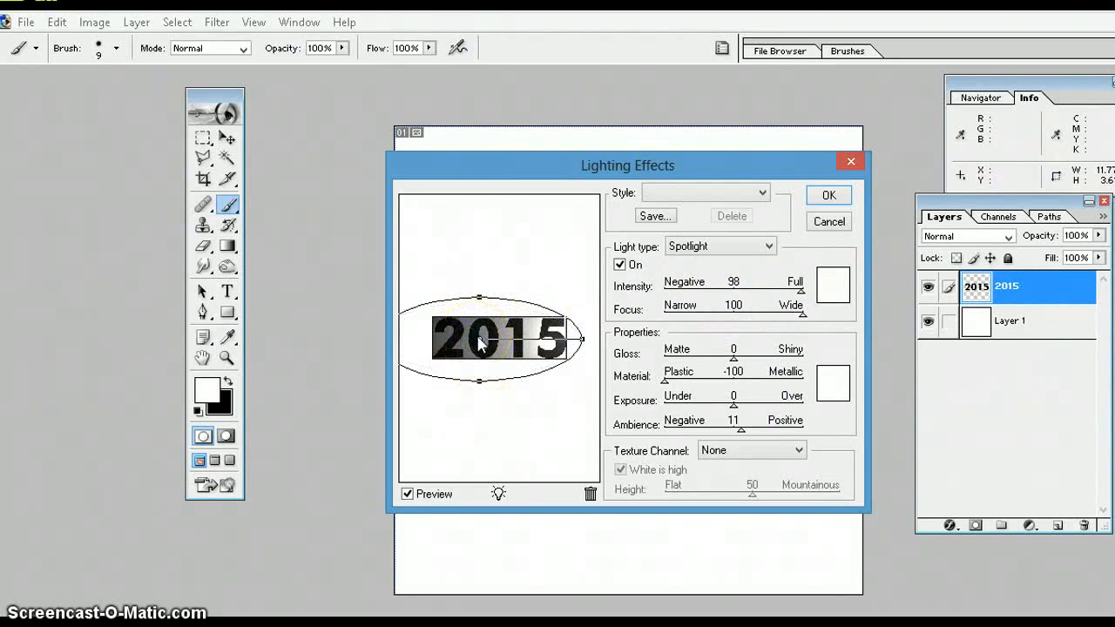
pyautogui.moveTo(469, 343); pyautogui.dragTo(493, 344)
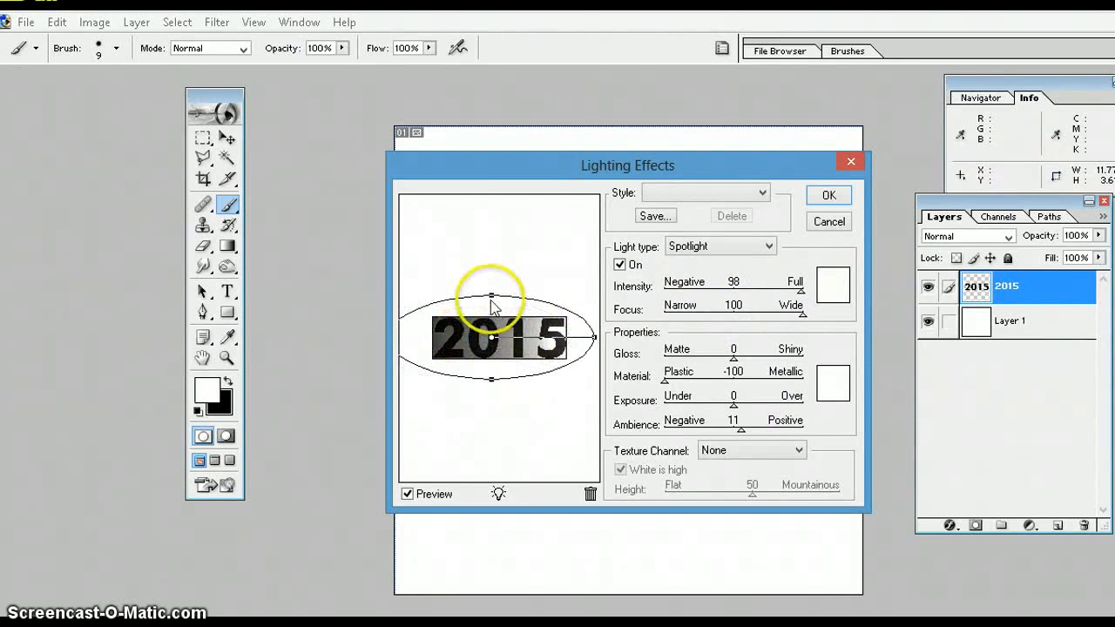
pyautogui.moveTo(492, 300); pyautogui.dragTo(493, 297)
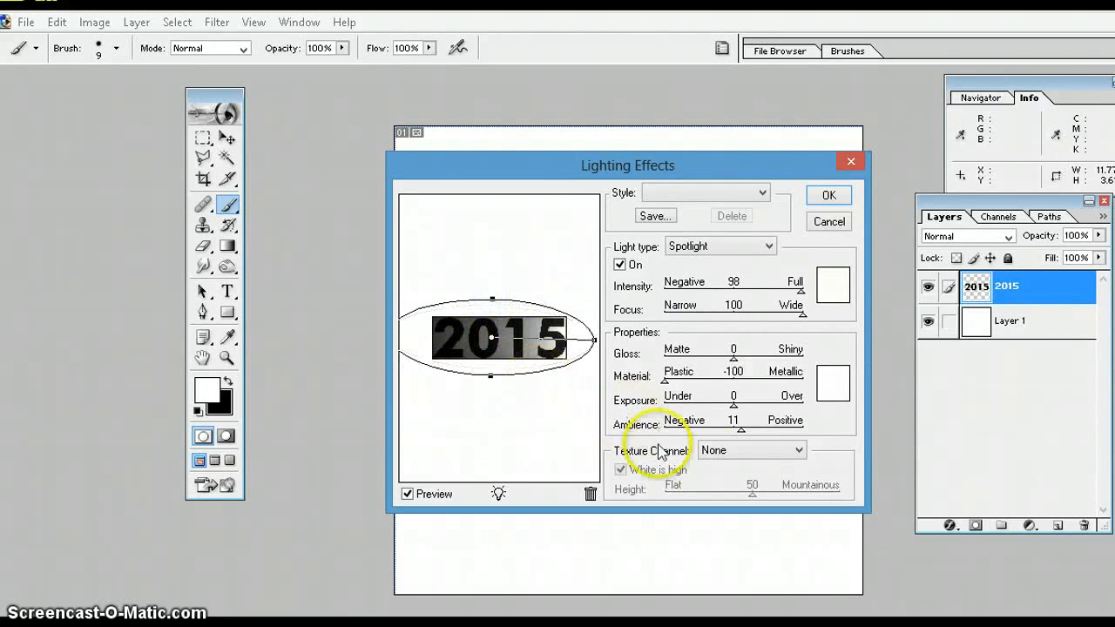
# Use Alpha 1 as the texture channel with a height of 100, and apply the lighting to the 2015 text.
pyautogui.click(715, 455)
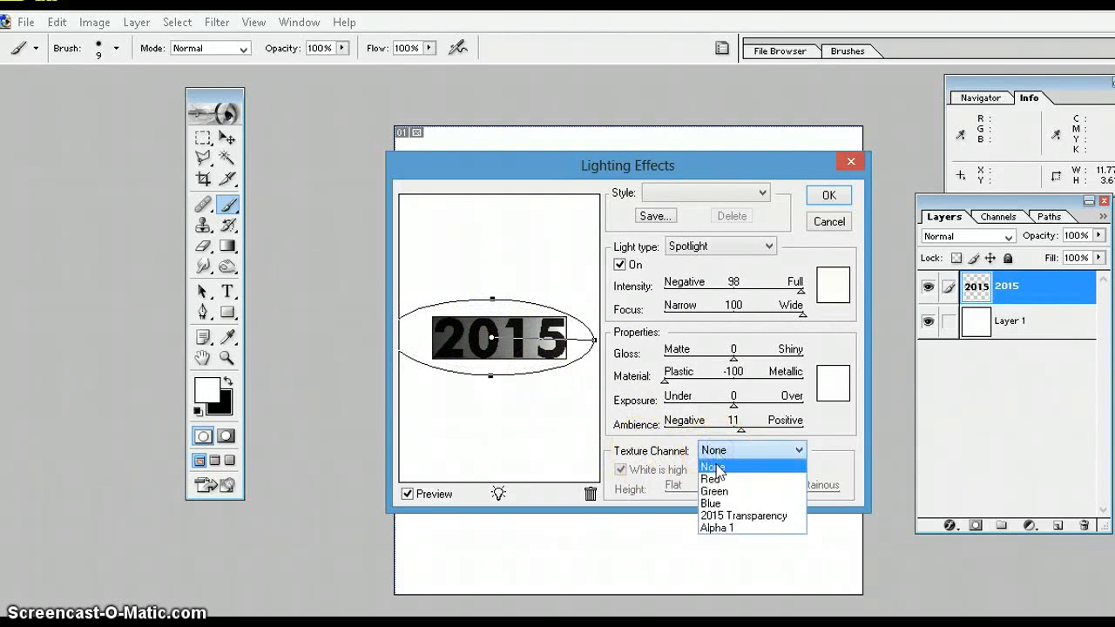
pyautogui.click(721, 528)
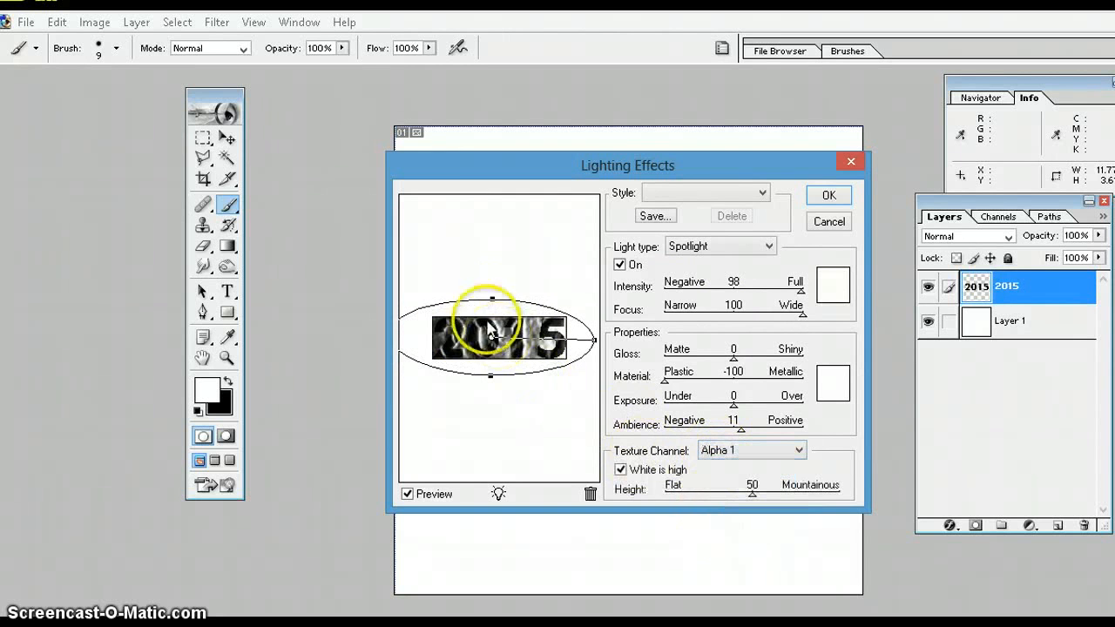
pyautogui.click(753, 496)
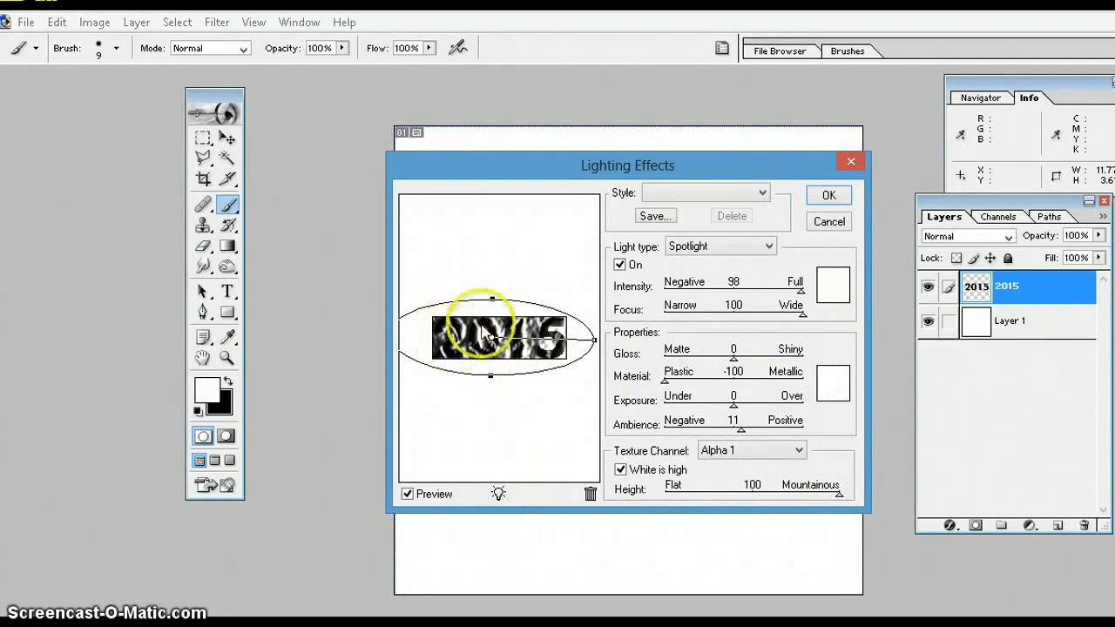
pyautogui.click(828, 197)
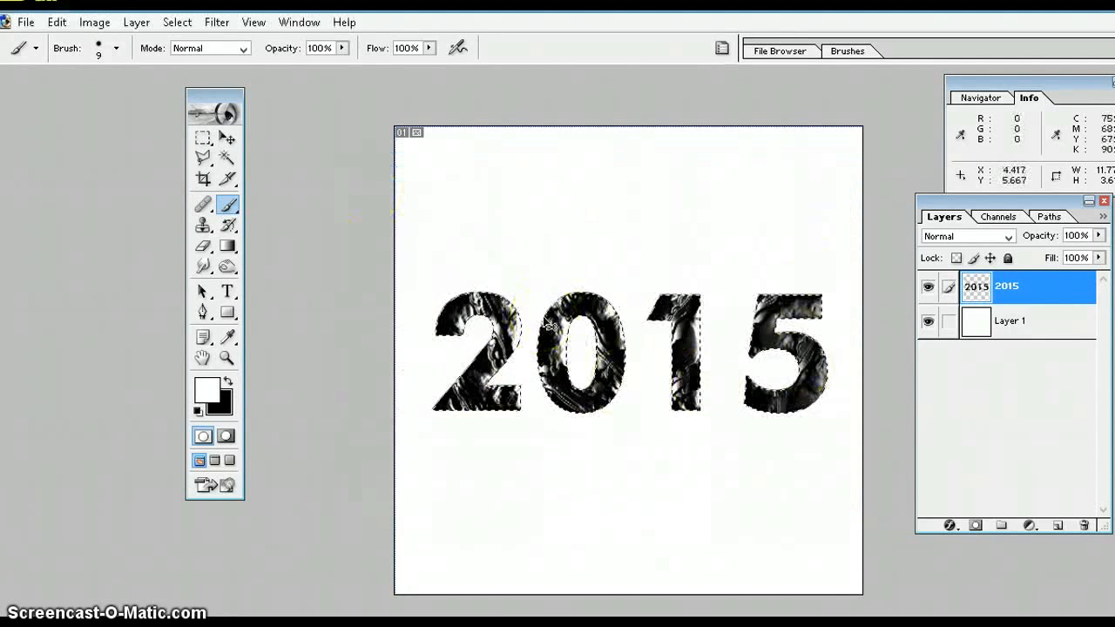
# Deselect the text and move the 2015 layer slightly up and to the left on the canvas.
pyautogui.hotkey('ctrl', 'd')
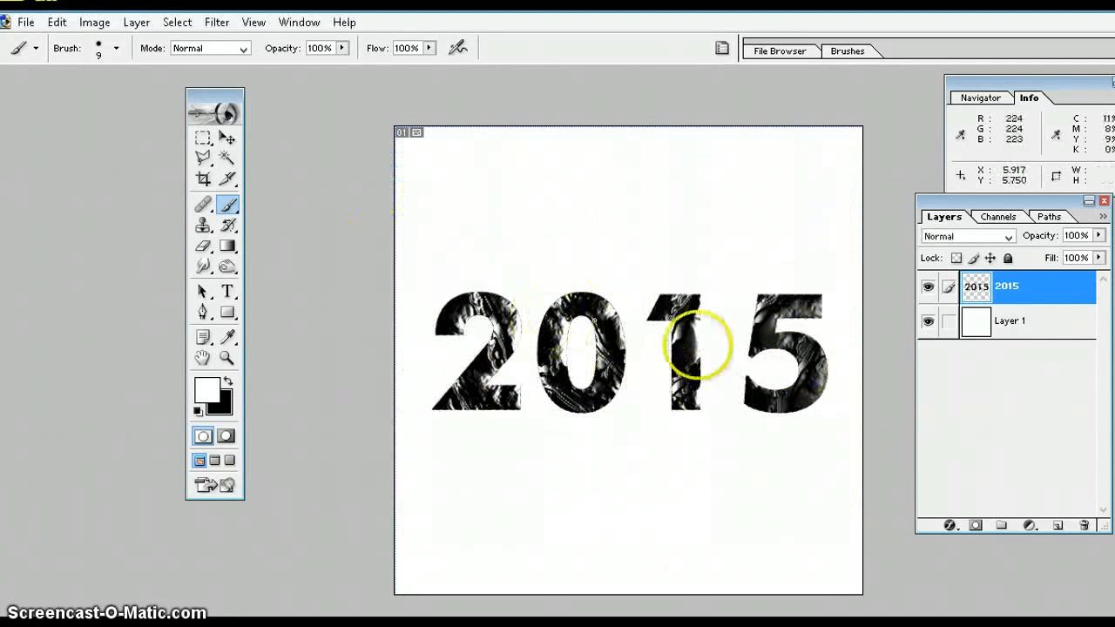
pyautogui.click(227, 139)
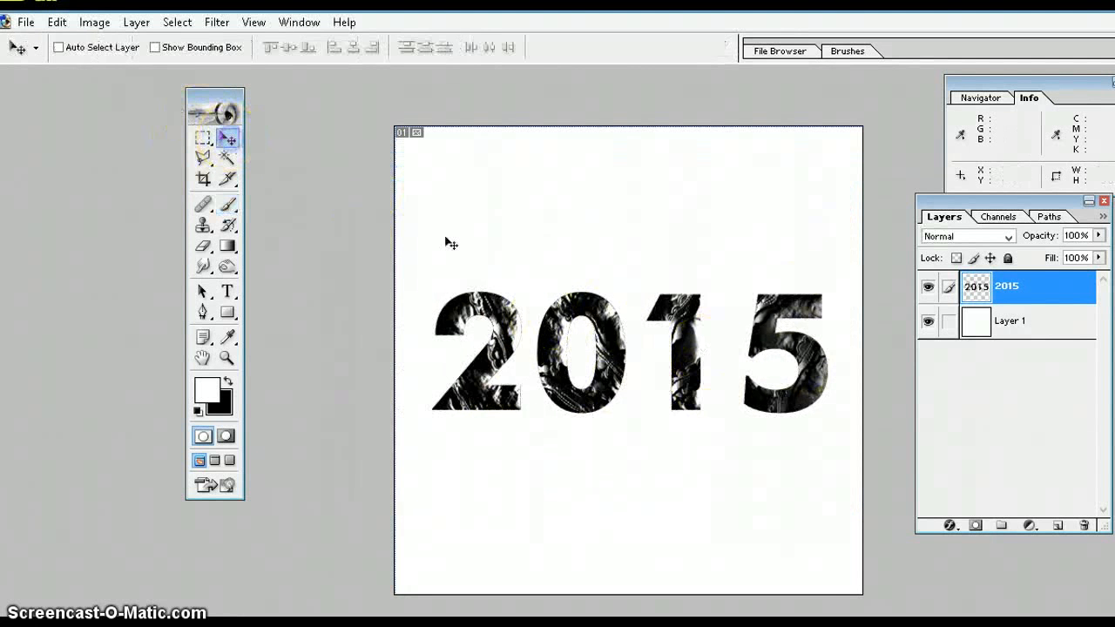
pyautogui.moveTo(609, 331)
pyautogui.mouseDown()
pyautogui.moveTo(603, 298)
pyautogui.moveTo(609, 314)
pyautogui.mouseUp()
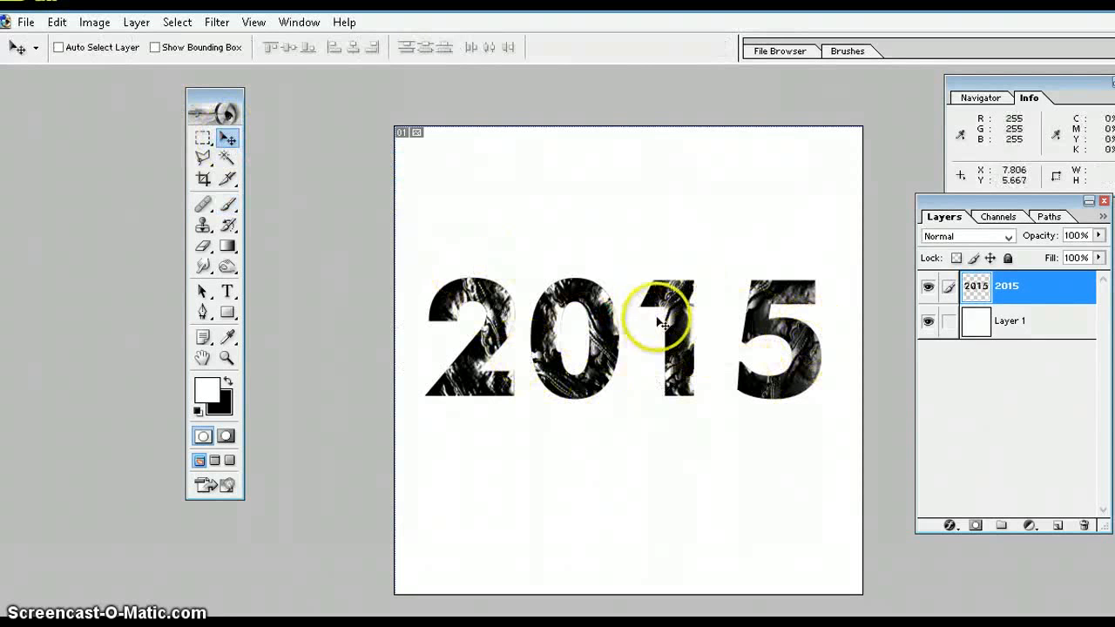
# Add a new empty alpha channel to the document and return to the layer list.
pyautogui.click(997, 217)
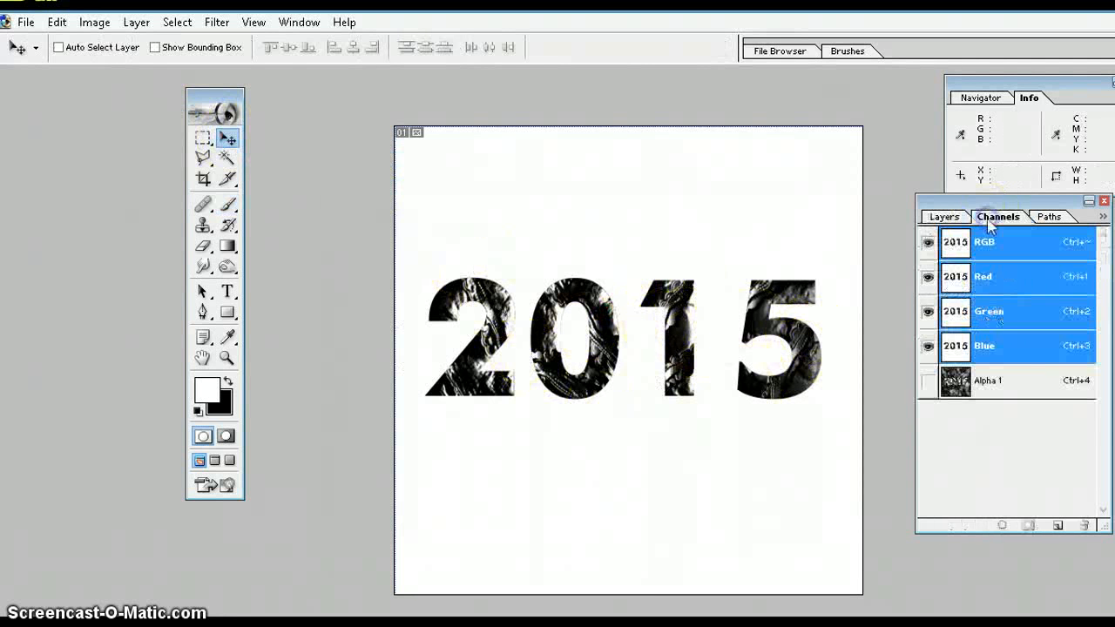
pyautogui.click(1057, 526)
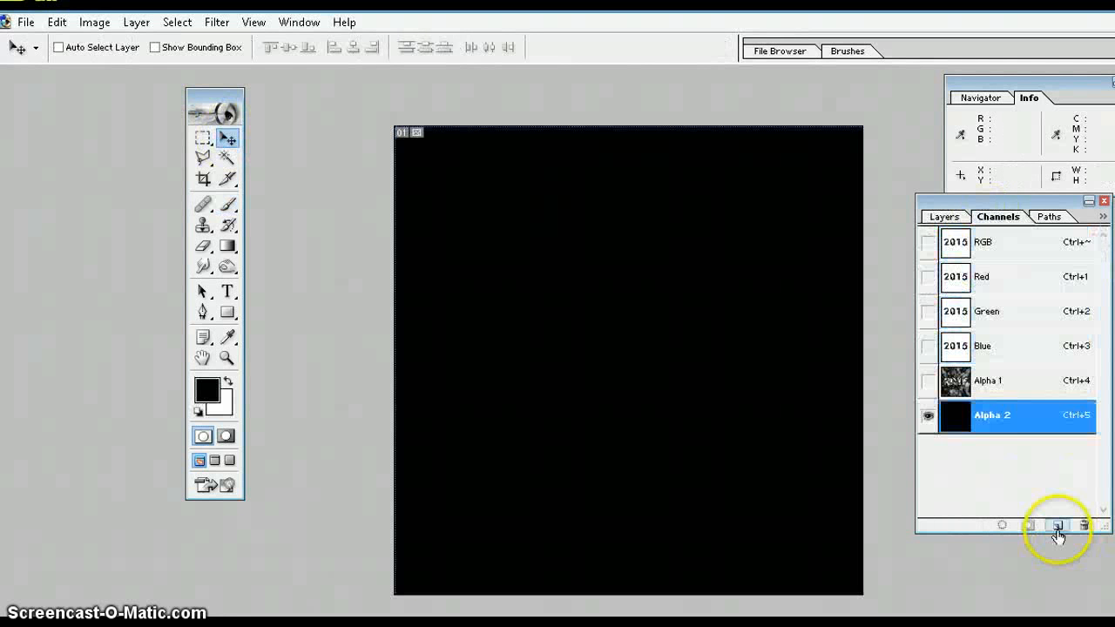
pyautogui.click(952, 217)
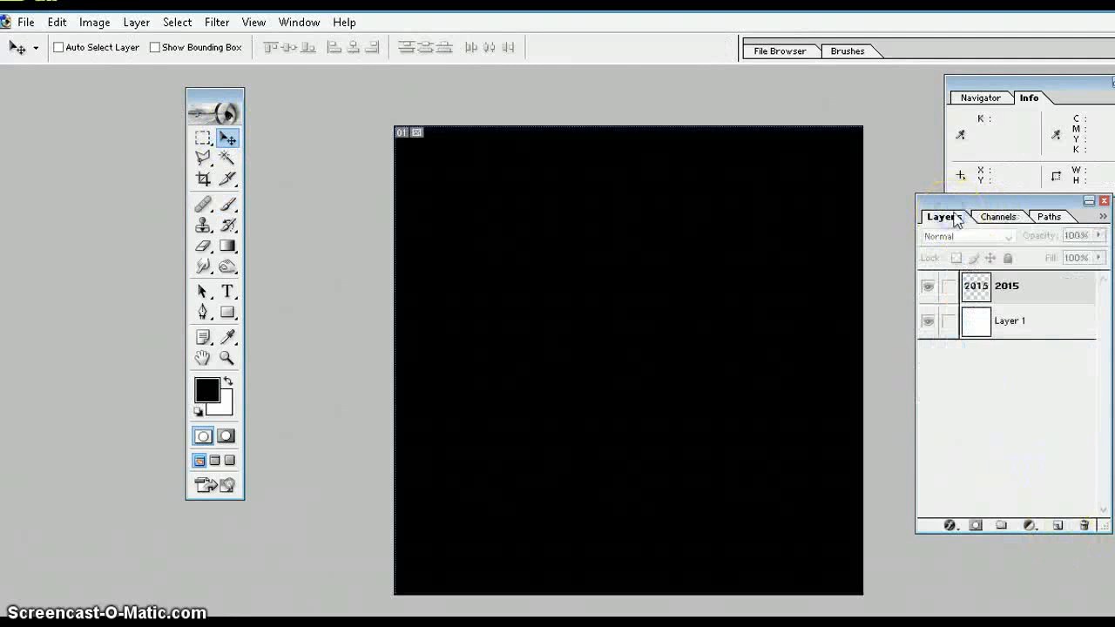
pyautogui.click(998, 217)
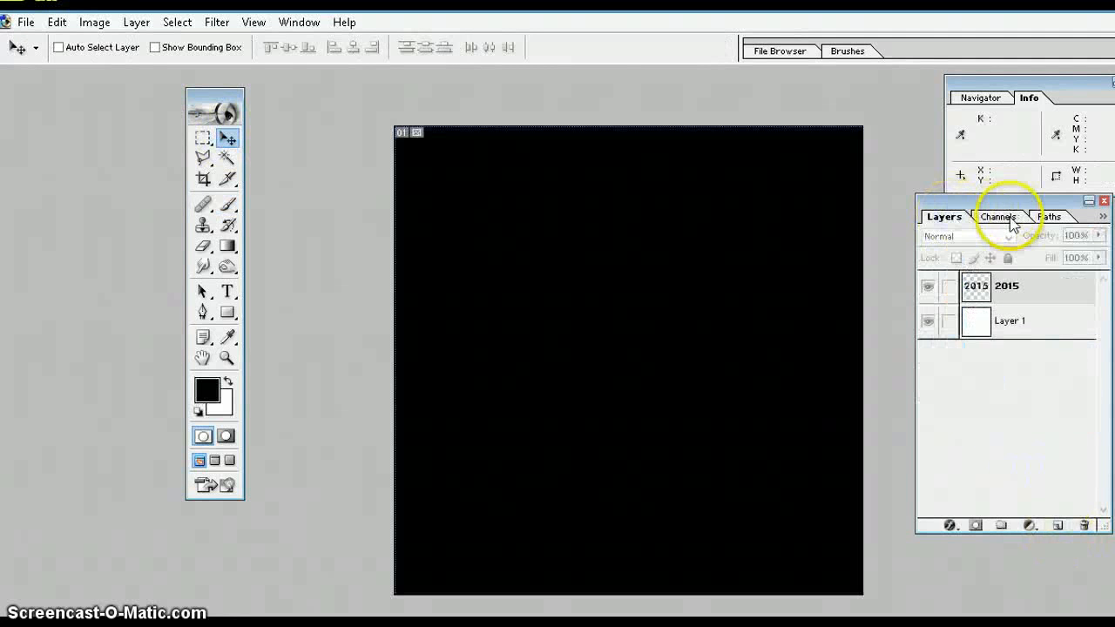
pyautogui.click(944, 217)
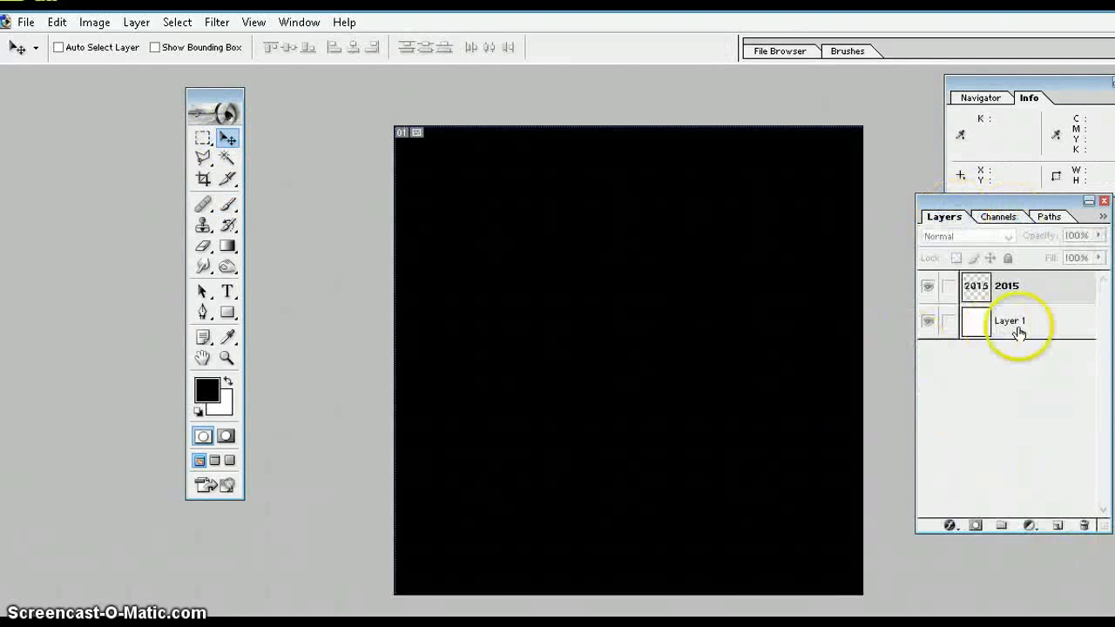
# Select the white background layer, Layer 1, and open Lighting Effects for it.
pyautogui.click(1018, 329)
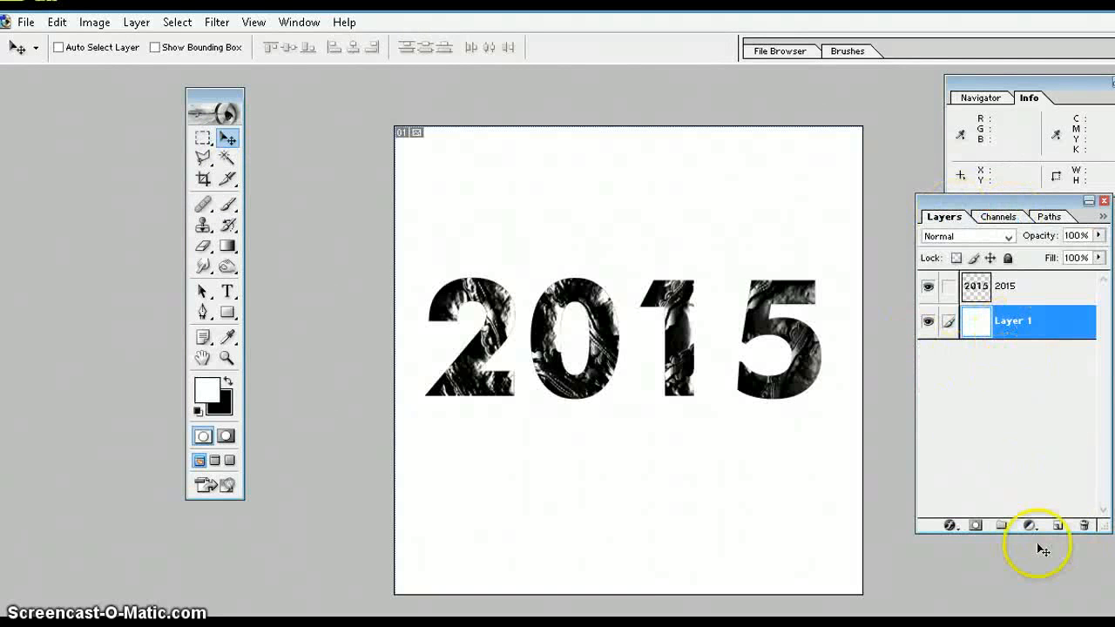
pyautogui.click(216, 21)
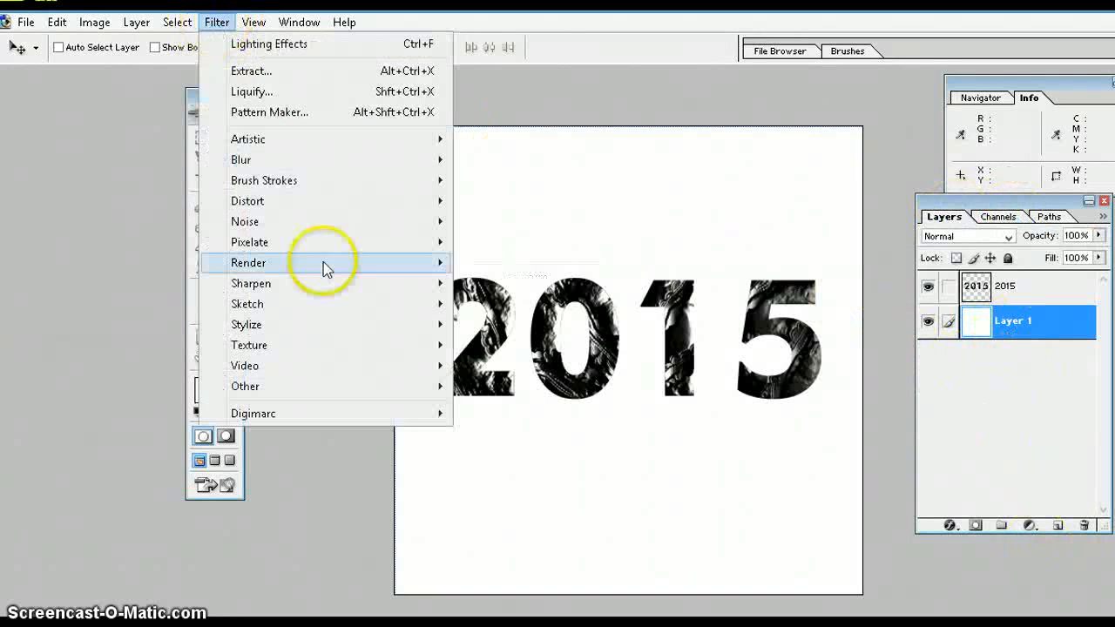
pyautogui.moveTo(360, 266)
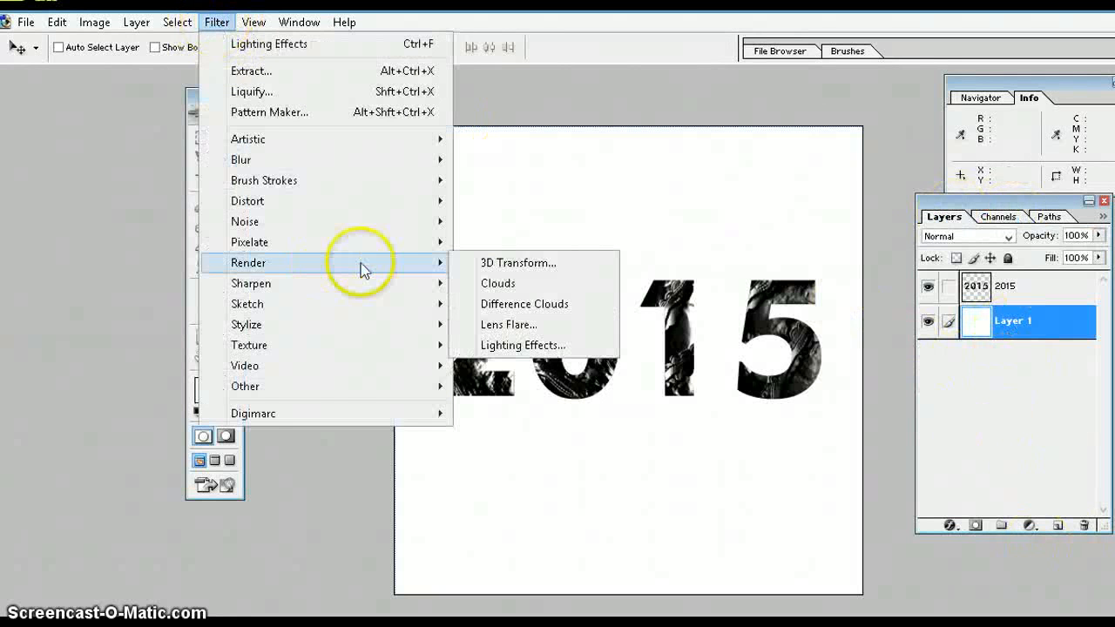
pyautogui.click(495, 346)
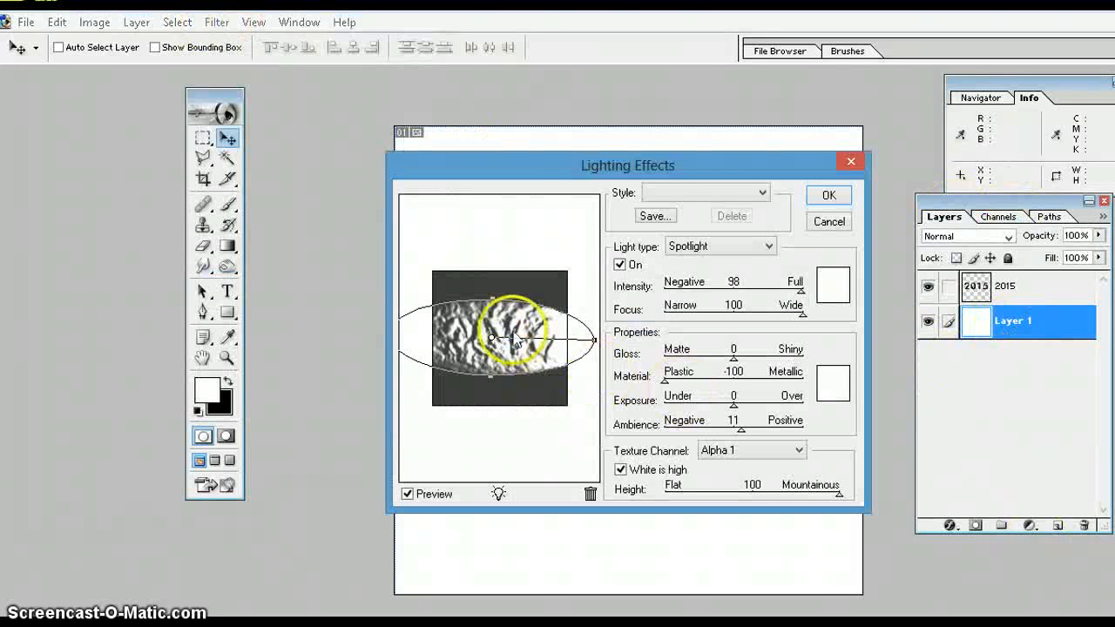
# Heighten the spotlight's ellipse to nearly the full height of the canvas and set its focus to 67.
pyautogui.moveTo(492, 302); pyautogui.dragTo(499, 264)
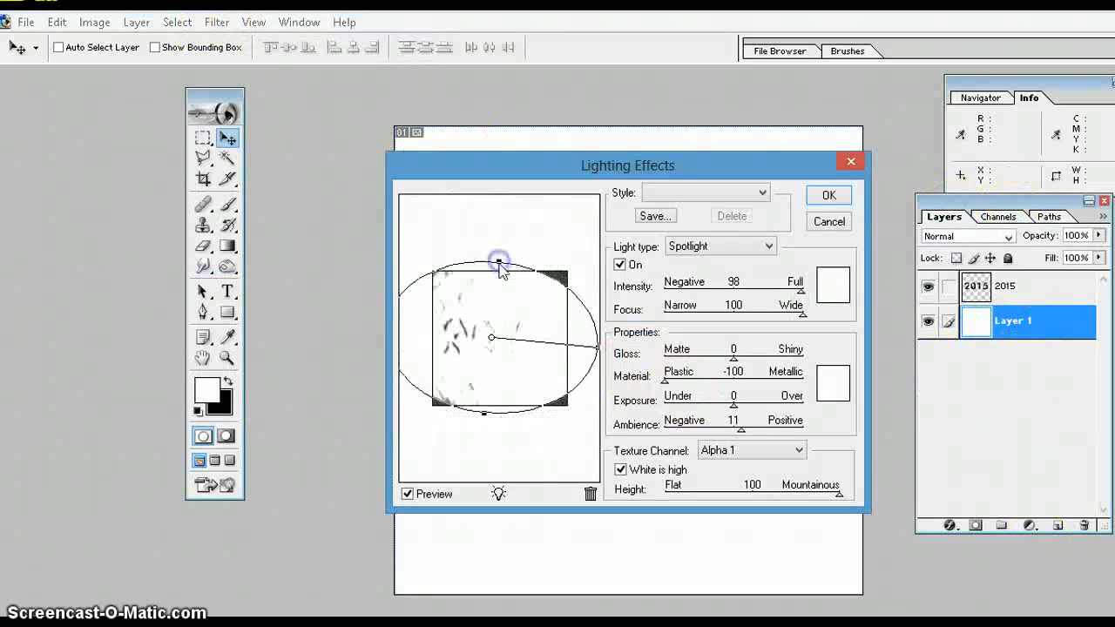
pyautogui.moveTo(802, 313); pyautogui.dragTo(780, 314)
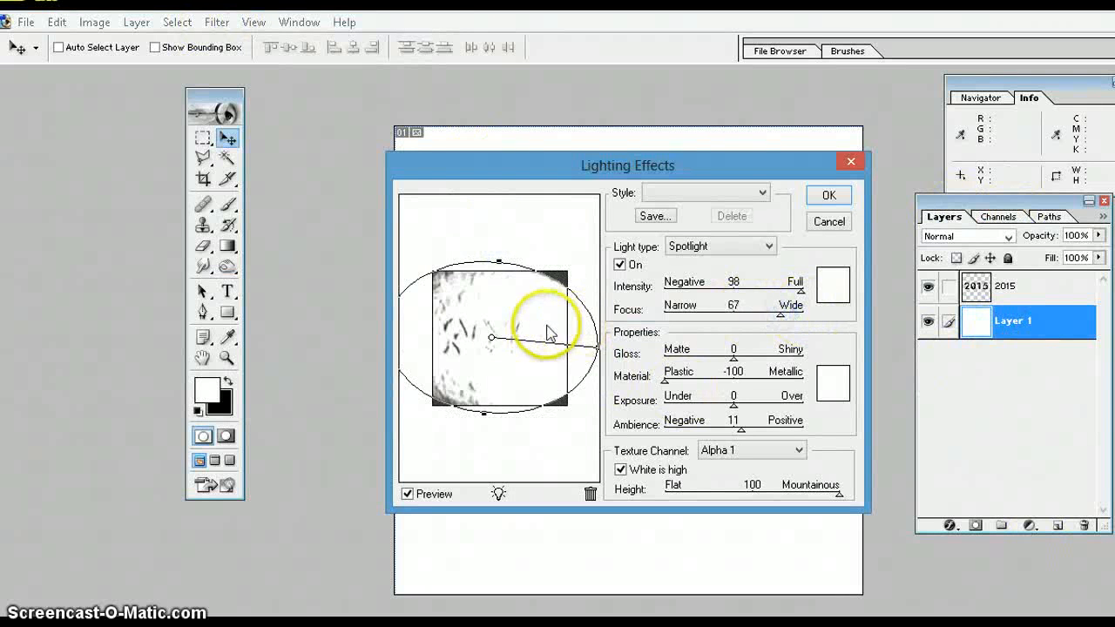
pyautogui.click(520, 301)
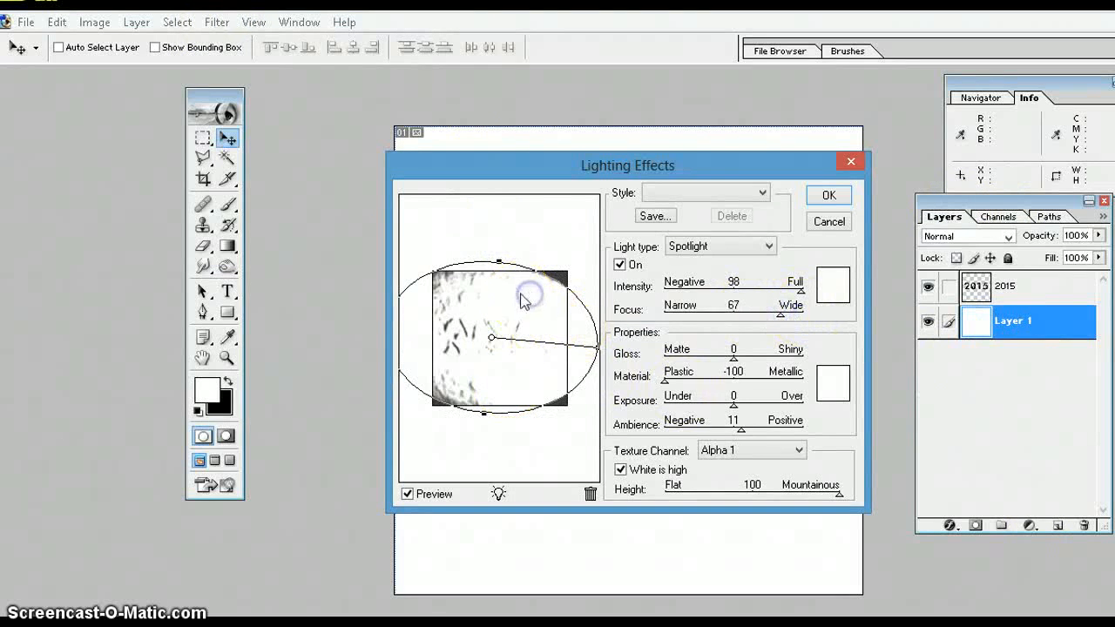
pyautogui.moveTo(498, 260); pyautogui.dragTo(499, 282)
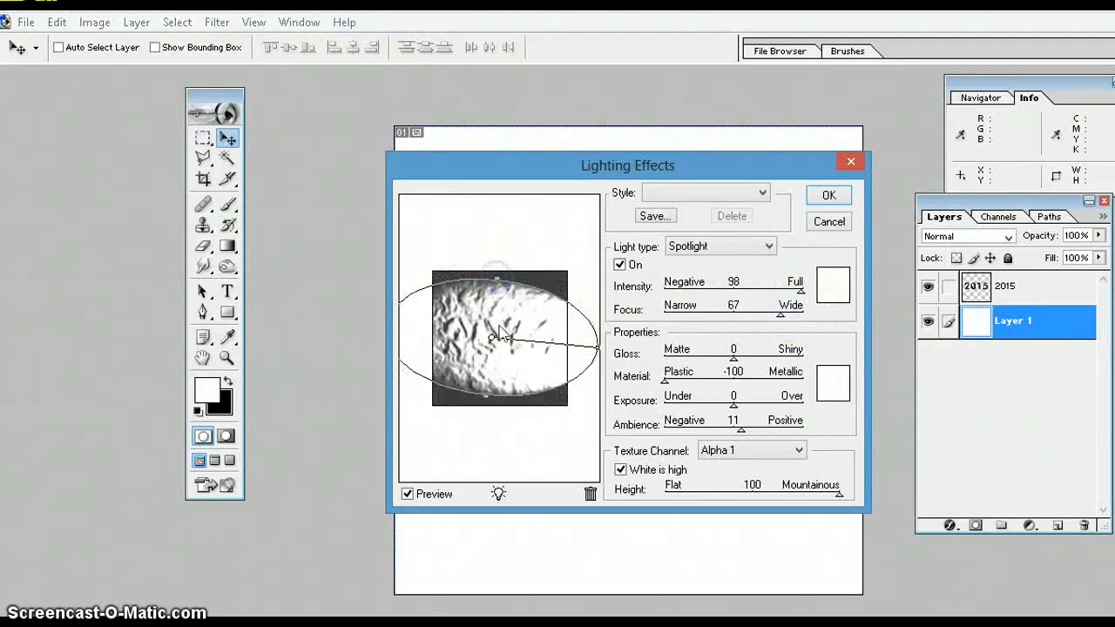
pyautogui.moveTo(485, 396); pyautogui.dragTo(485, 402)
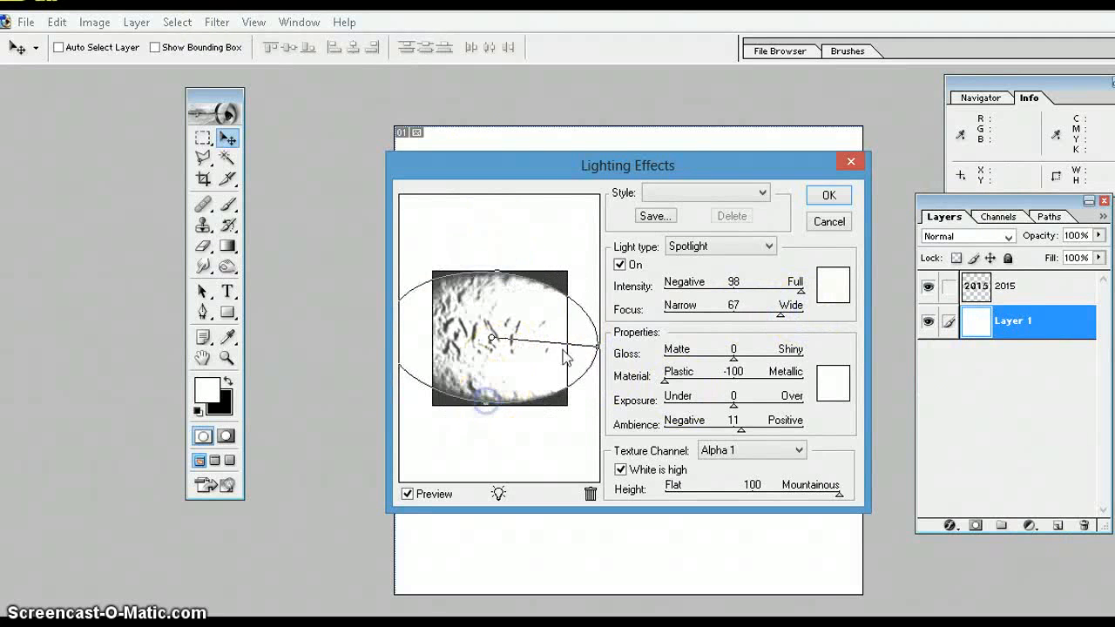
# Set the spotlight's focus to 0 and reshape its ellipse so it is flatter than the canvas height.
pyautogui.moveTo(598, 344)
pyautogui.mouseDown()
pyautogui.moveTo(583, 341)
pyautogui.moveTo(597, 337)
pyautogui.mouseUp()
pyautogui.moveTo(779, 315); pyautogui.dragTo(733, 319)
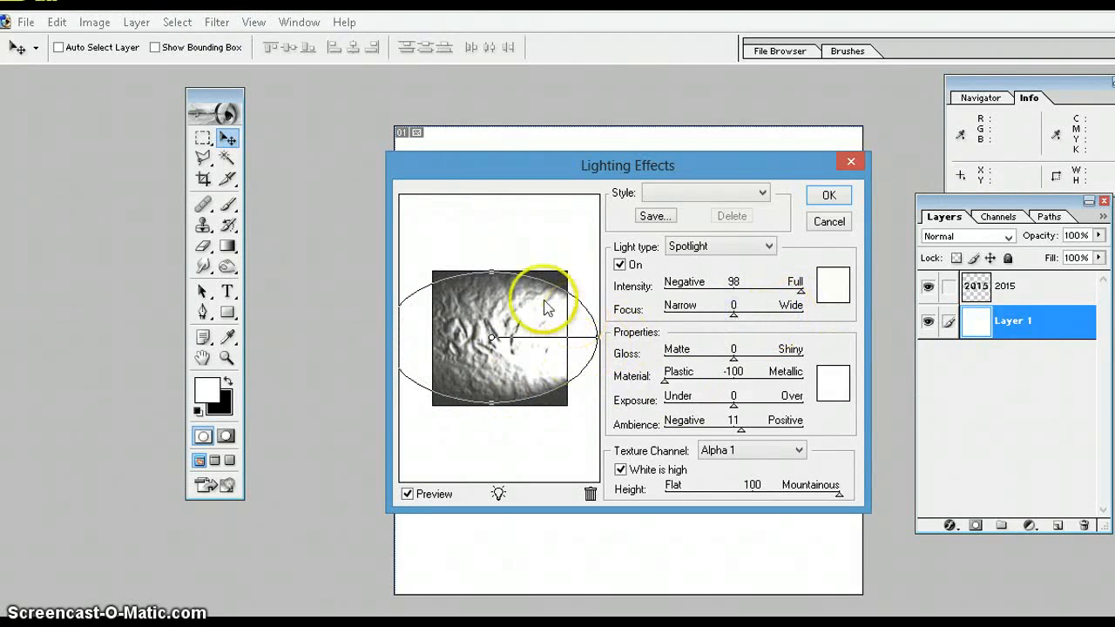
pyautogui.moveTo(491, 271); pyautogui.dragTo(491, 262)
pyautogui.moveTo(491, 339)
pyautogui.mouseDown()
pyautogui.moveTo(519, 339)
pyautogui.moveTo(469, 338)
pyautogui.moveTo(518, 334)
pyautogui.moveTo(488, 338)
pyautogui.mouseUp()
pyautogui.click(505, 340)
pyautogui.moveTo(594, 338); pyautogui.dragTo(572, 338)
pyautogui.moveTo(560, 339); pyautogui.dragTo(615, 339)
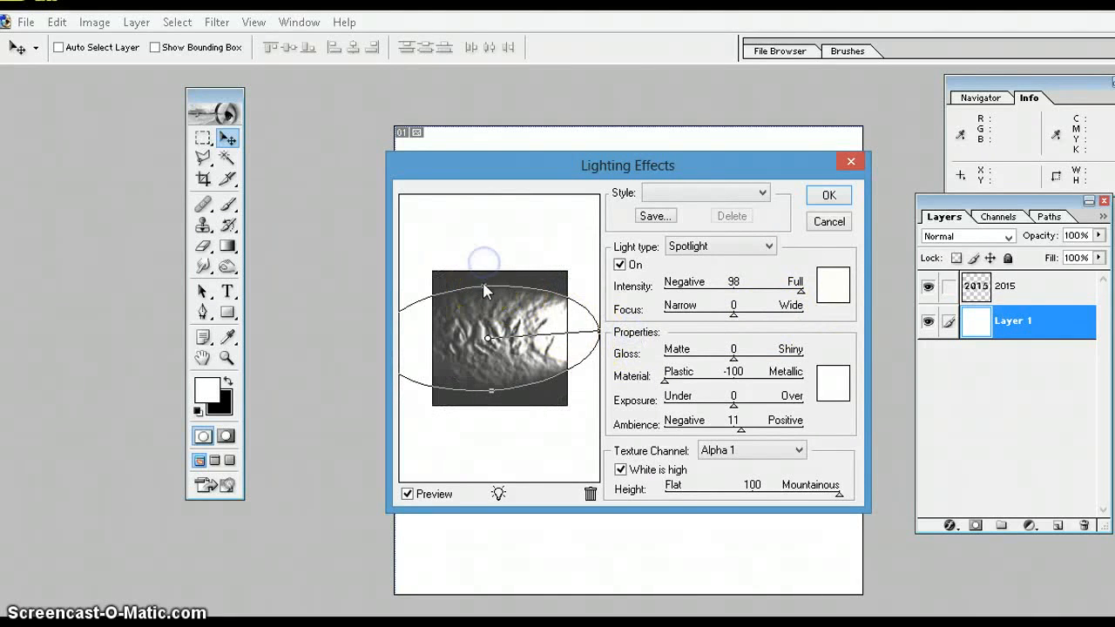
# Heighten the spotlight's ellipse slightly beyond the canvas's upper and lower edges and set its focus to -43.
pyautogui.moveTo(483, 286); pyautogui.dragTo(483, 252)
pyautogui.moveTo(599, 334); pyautogui.dragTo(643, 338)
pyautogui.moveTo(492, 425); pyautogui.dragTo(493, 409)
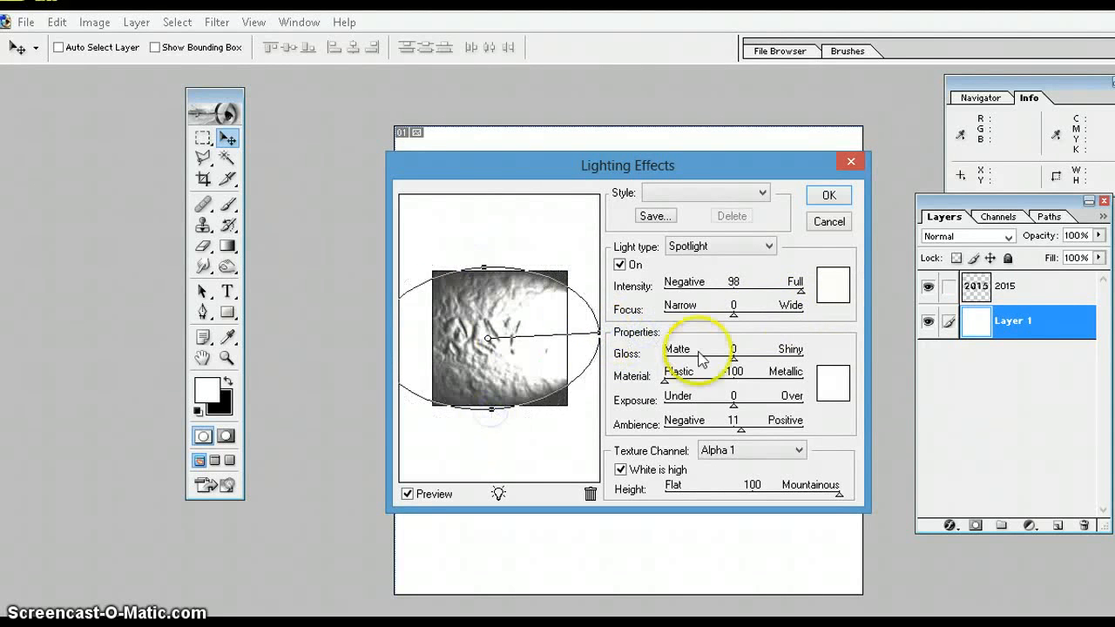
pyautogui.moveTo(733, 314); pyautogui.dragTo(703, 316)
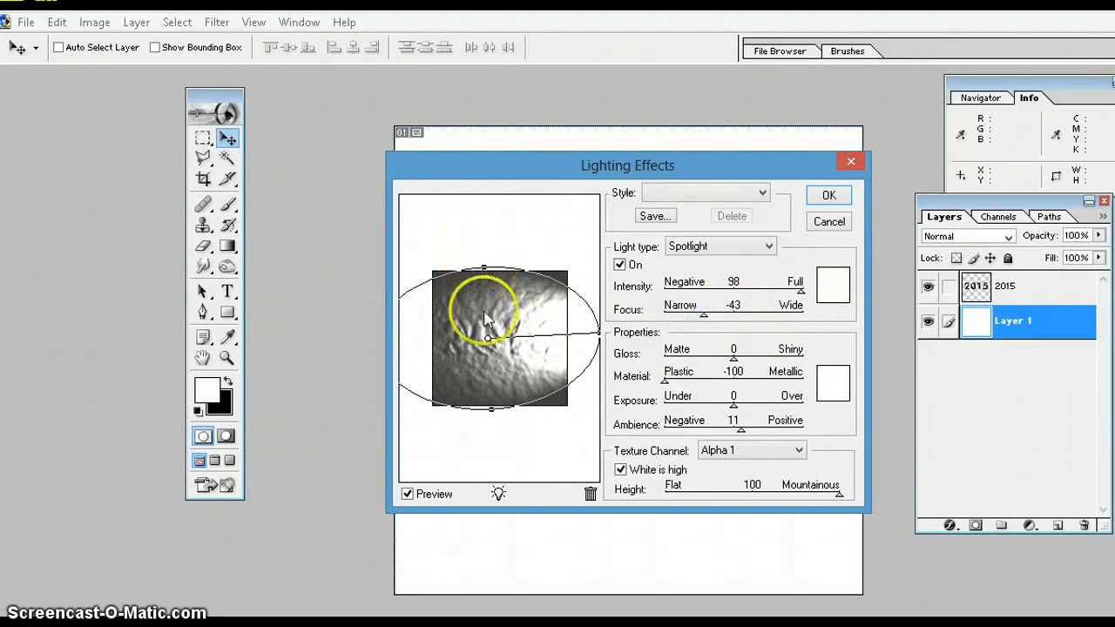
# Rotate the spotlight's ellipse around its centre to change the direction of the light across the canvas.
pyautogui.moveTo(485, 319); pyautogui.dragTo(471, 333)
pyautogui.click(434, 279)
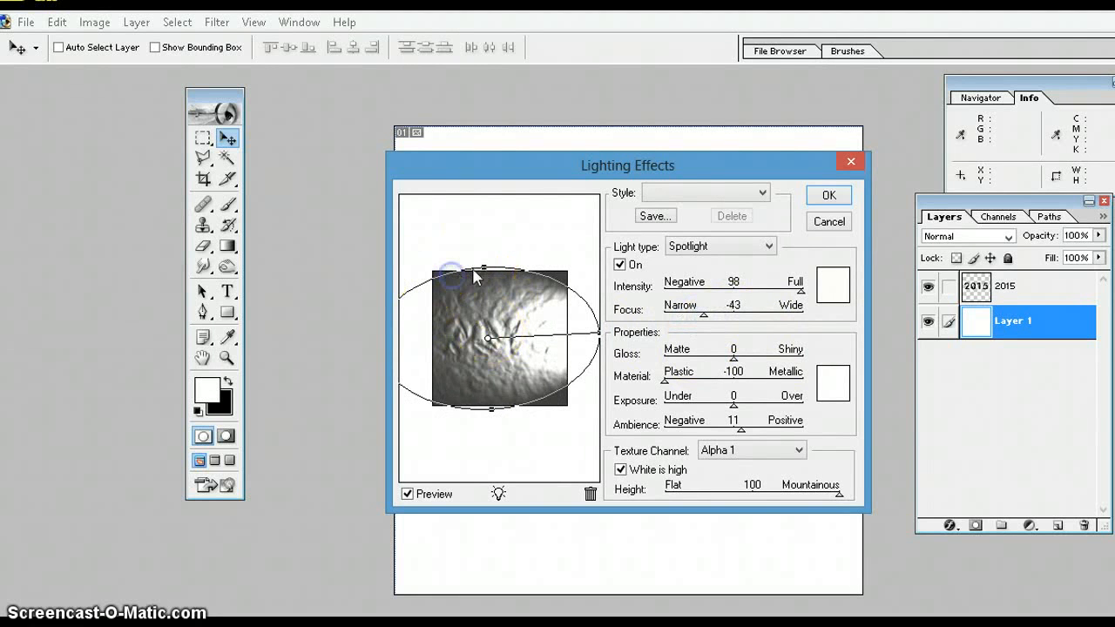
pyautogui.moveTo(486, 275); pyautogui.dragTo(493, 267)
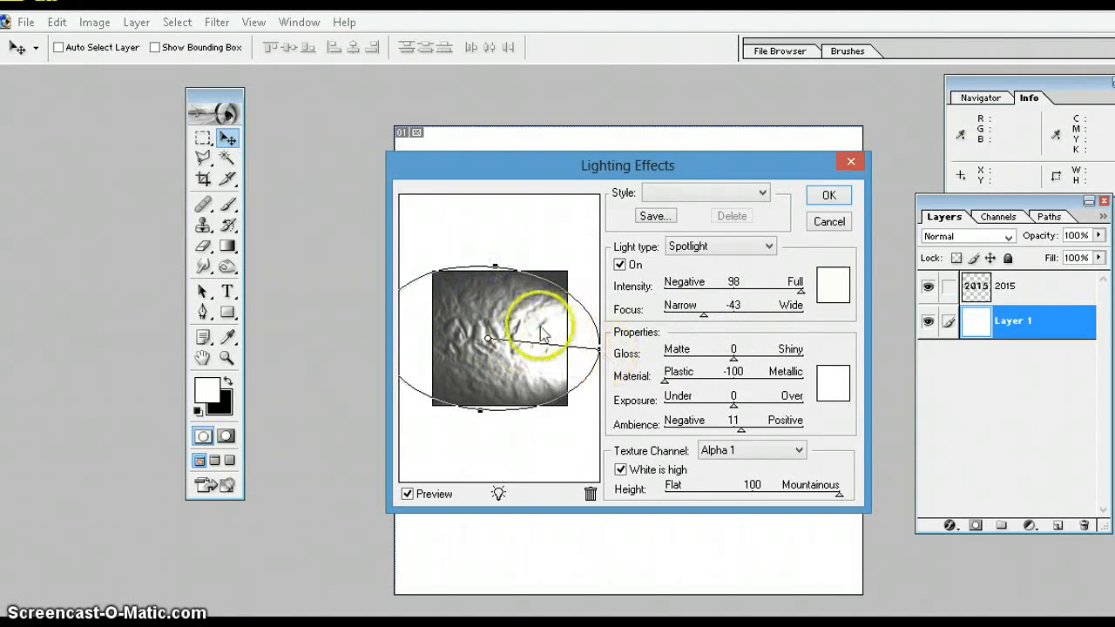
pyautogui.moveTo(495, 271); pyautogui.dragTo(518, 272)
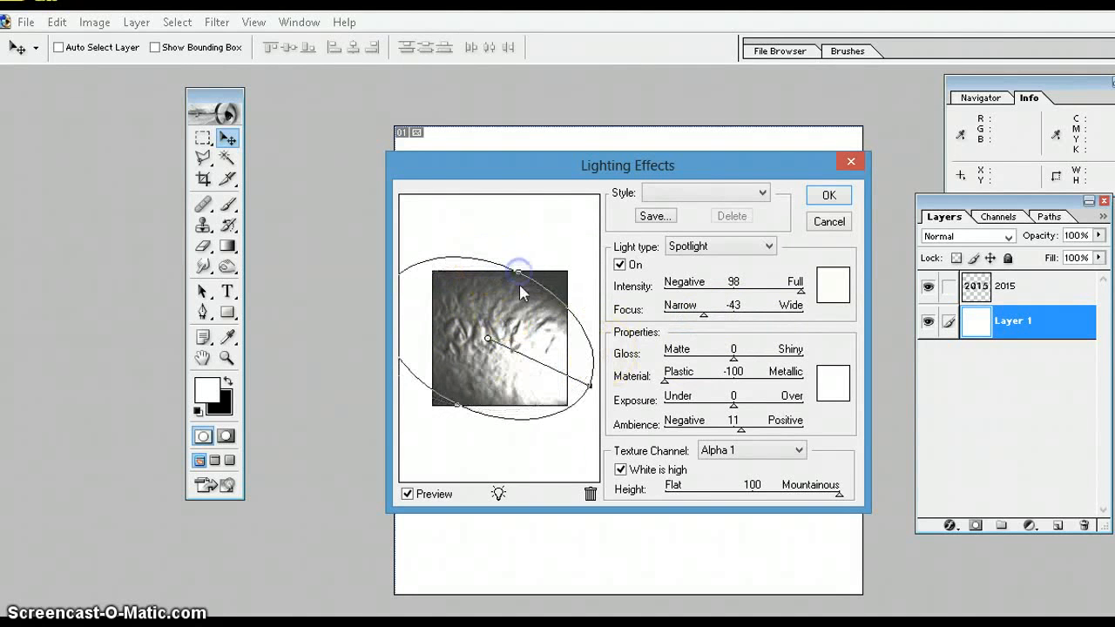
pyautogui.click(517, 273)
pyautogui.moveTo(517, 274); pyautogui.dragTo(544, 267)
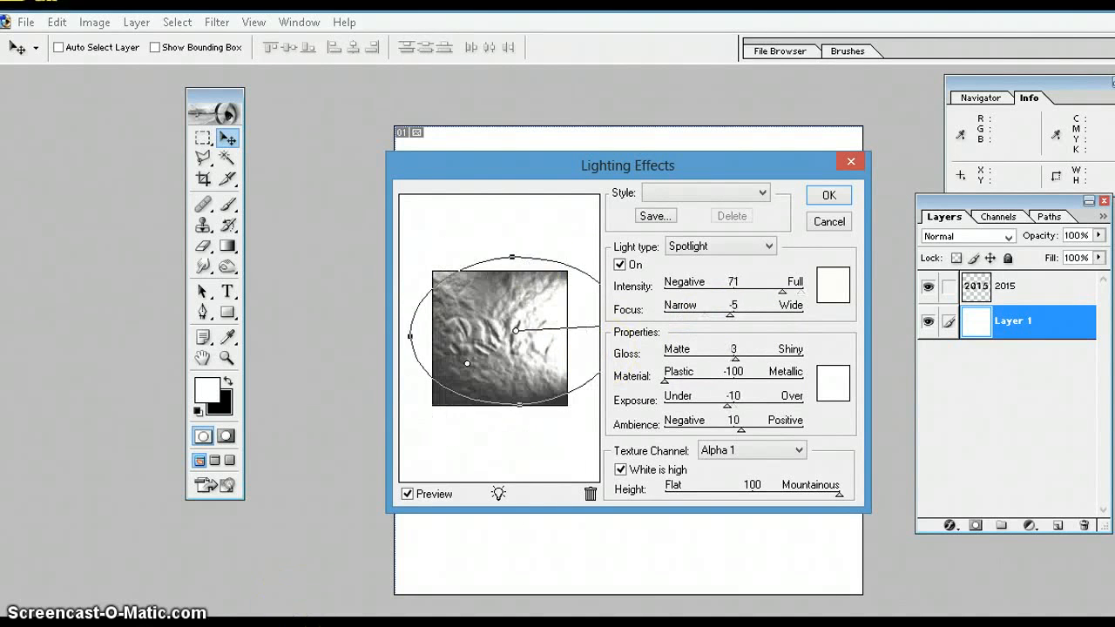
# Aim the intensity-71 spotlight beyond the canvas's upper-right corner, set its focus to 17, and apply the lighting to Layer 1.
pyautogui.click(467, 365)
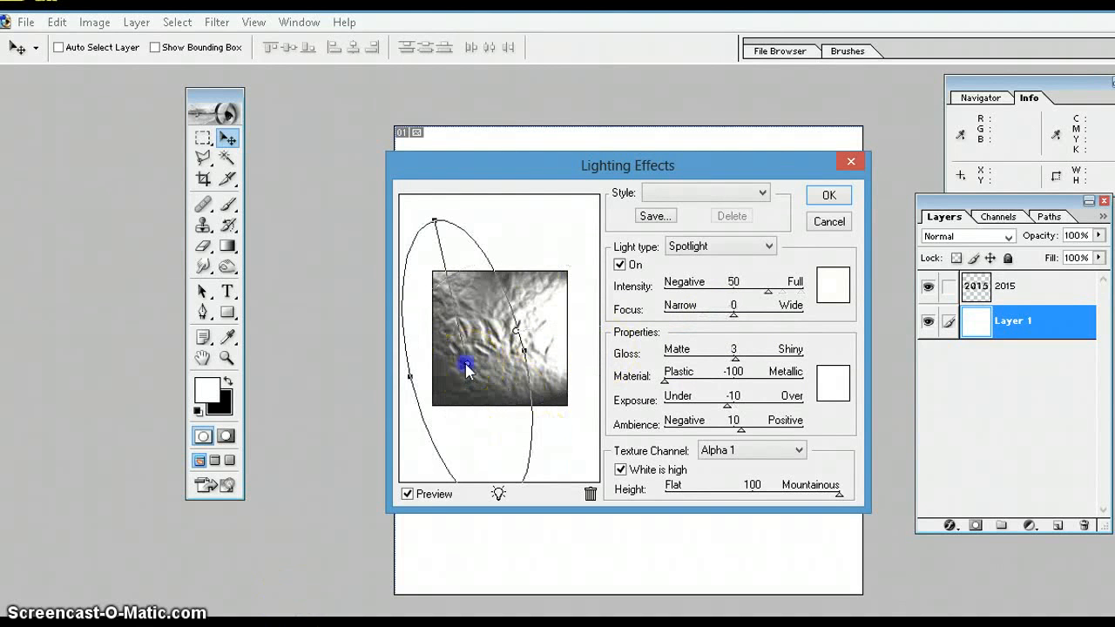
pyautogui.click(515, 331)
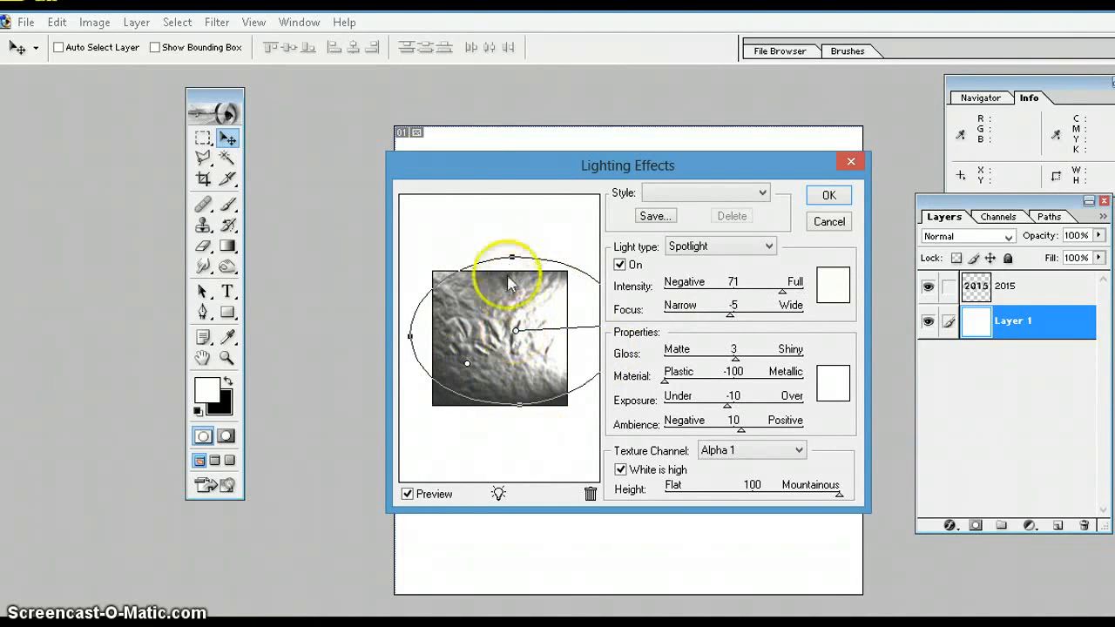
pyautogui.moveTo(409, 336); pyautogui.dragTo(438, 398)
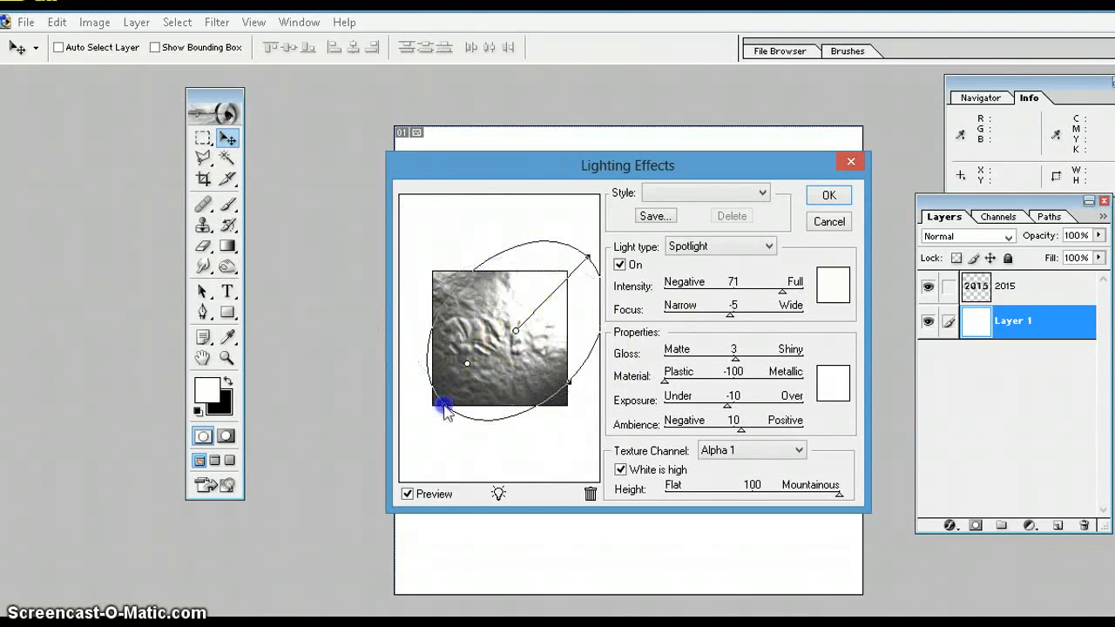
pyautogui.moveTo(587, 258); pyautogui.dragTo(597, 220)
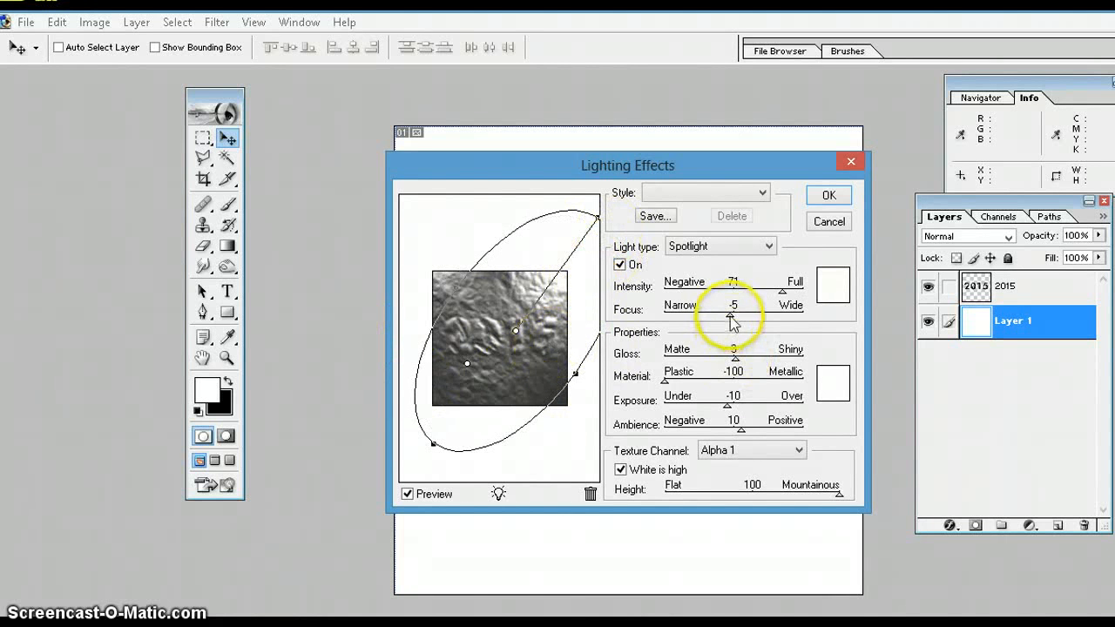
pyautogui.moveTo(731, 321); pyautogui.dragTo(740, 322)
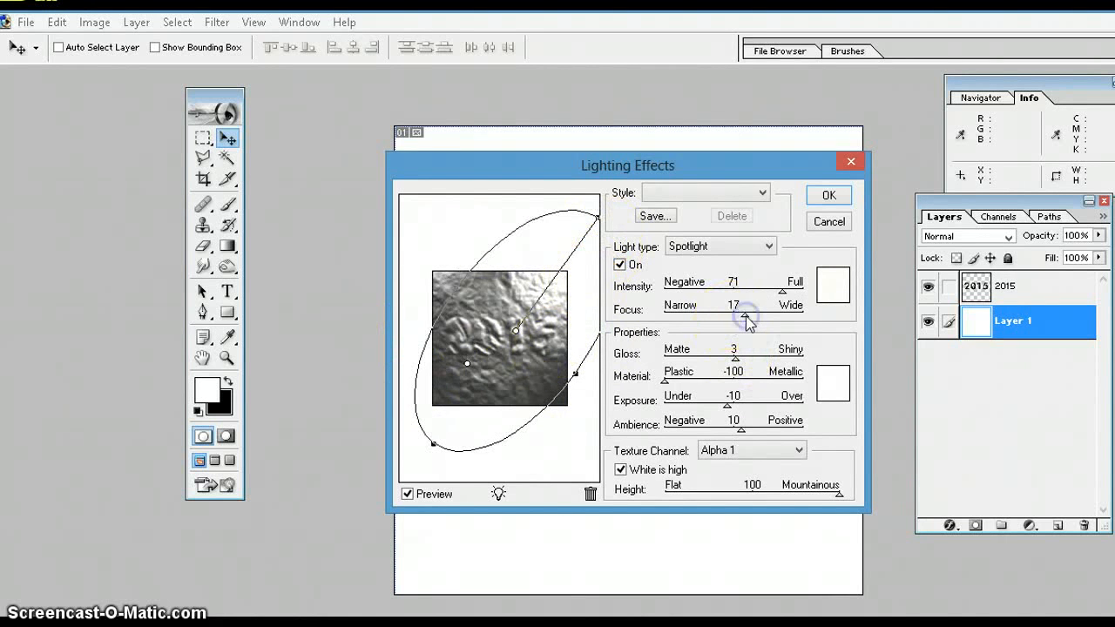
pyautogui.click(822, 196)
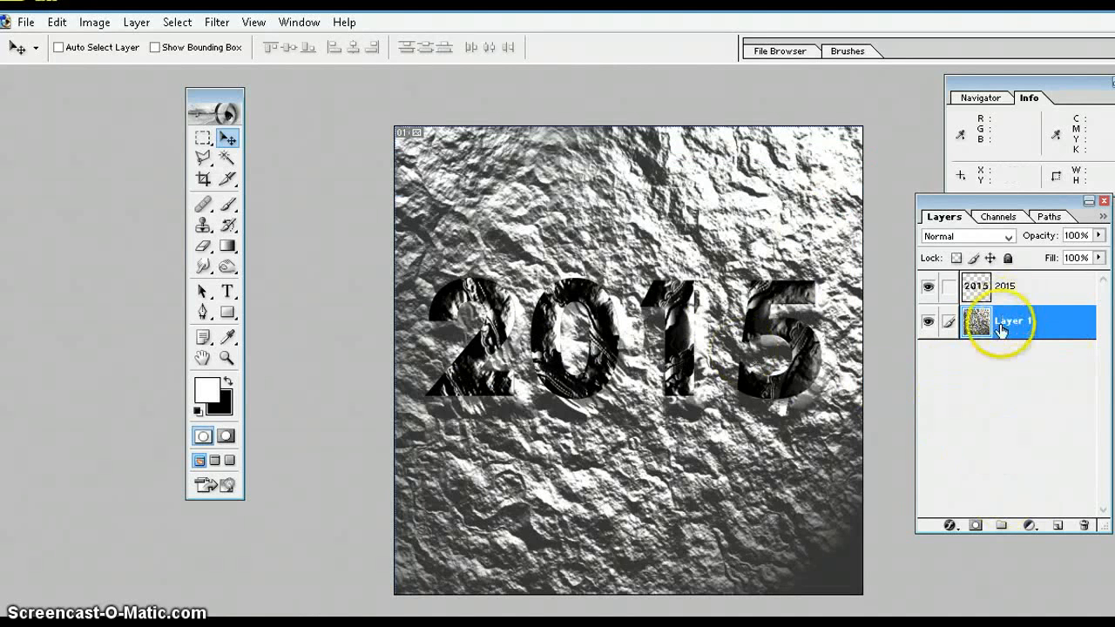
# Make the 2015 text layer the active layer.
pyautogui.click(1021, 294)
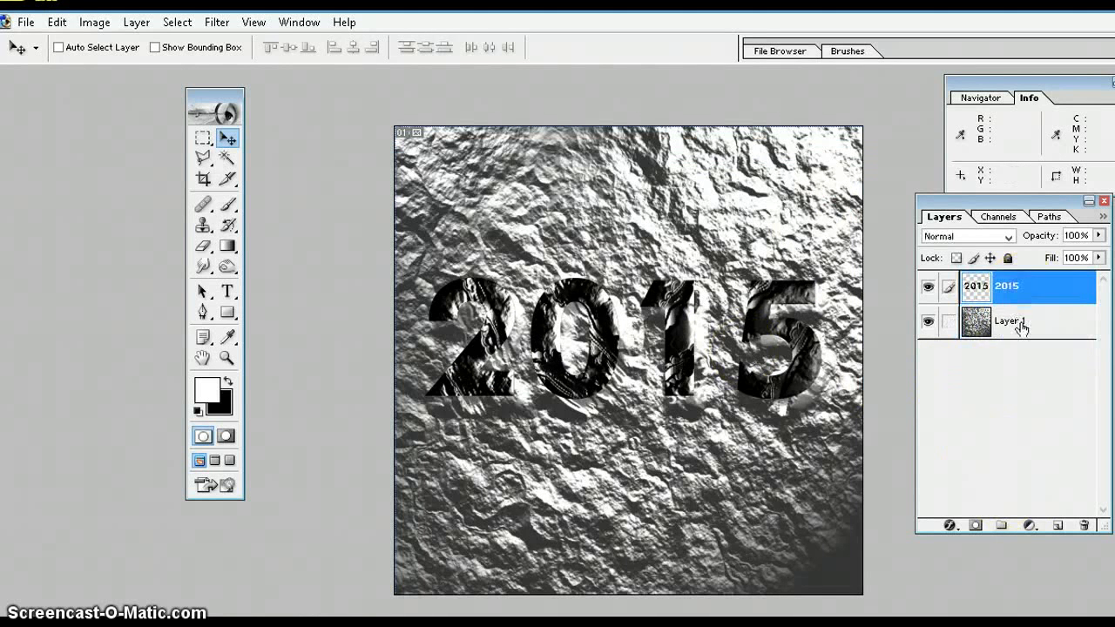
pyautogui.click(1022, 325)
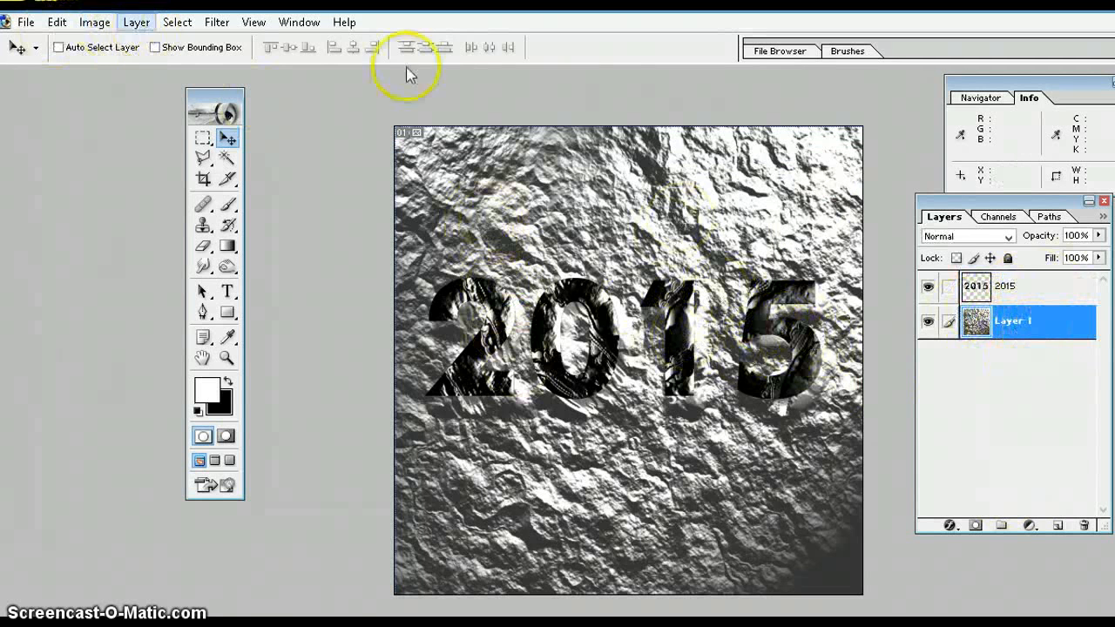
pyautogui.click(997, 286)
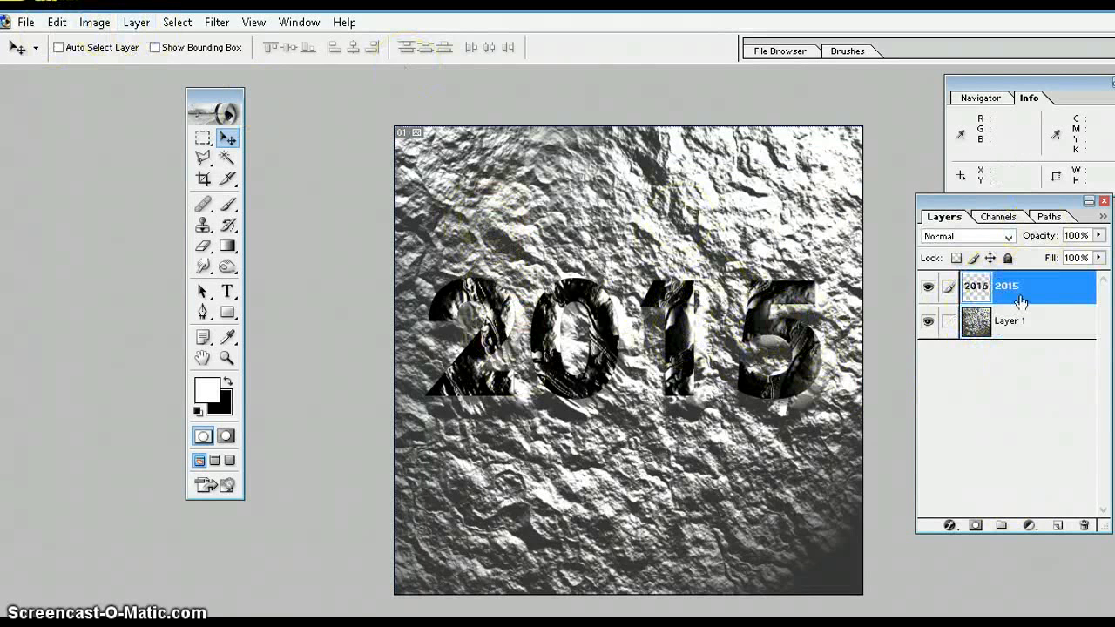
pyautogui.click(96, 22)
pyautogui.moveTo(136, 22)
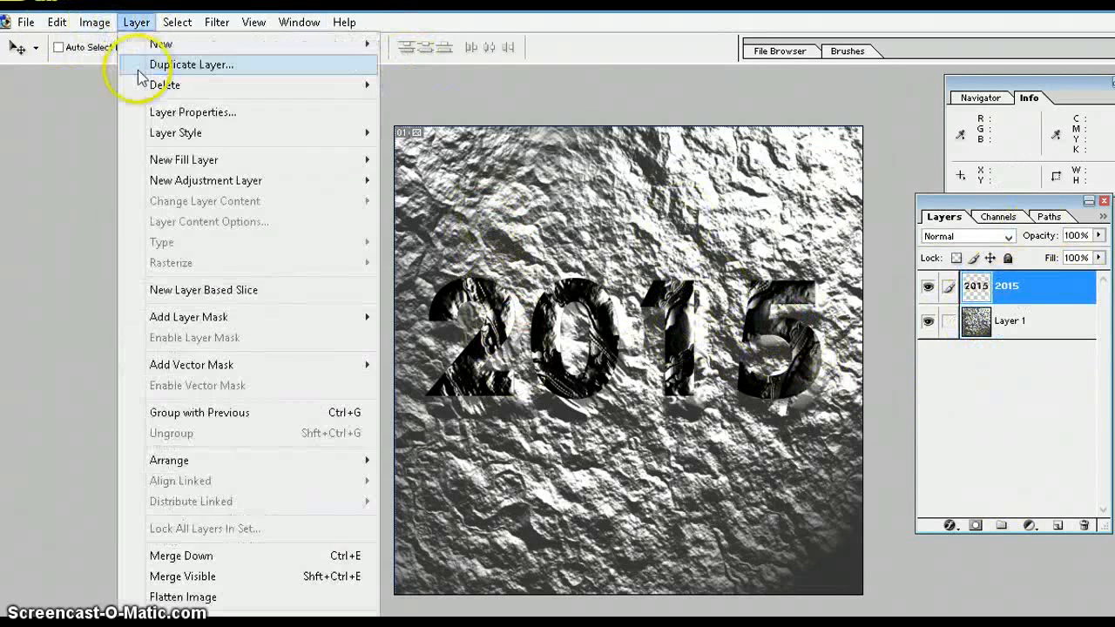
pyautogui.moveTo(94, 22)
pyautogui.moveTo(122, 71)
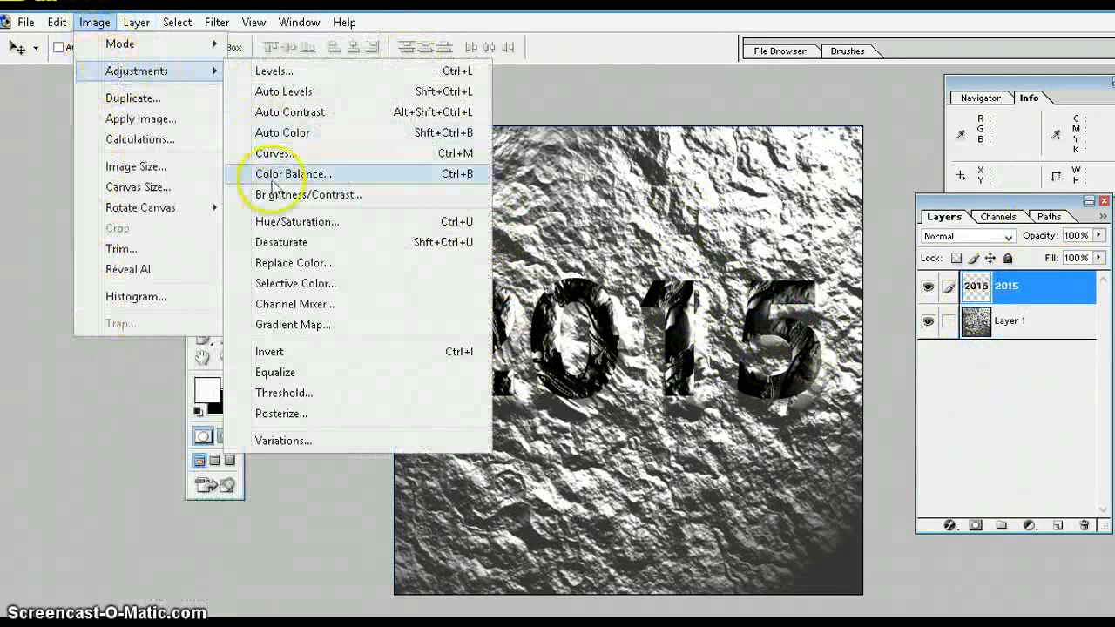
pyautogui.click(293, 223)
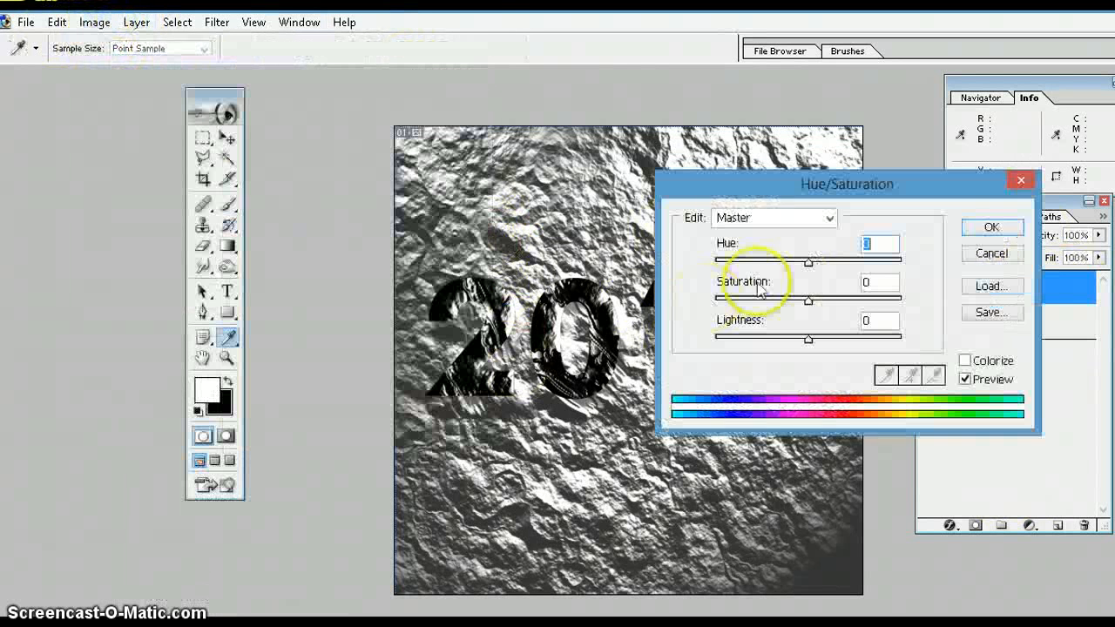
pyautogui.moveTo(806, 260); pyautogui.dragTo(821, 264)
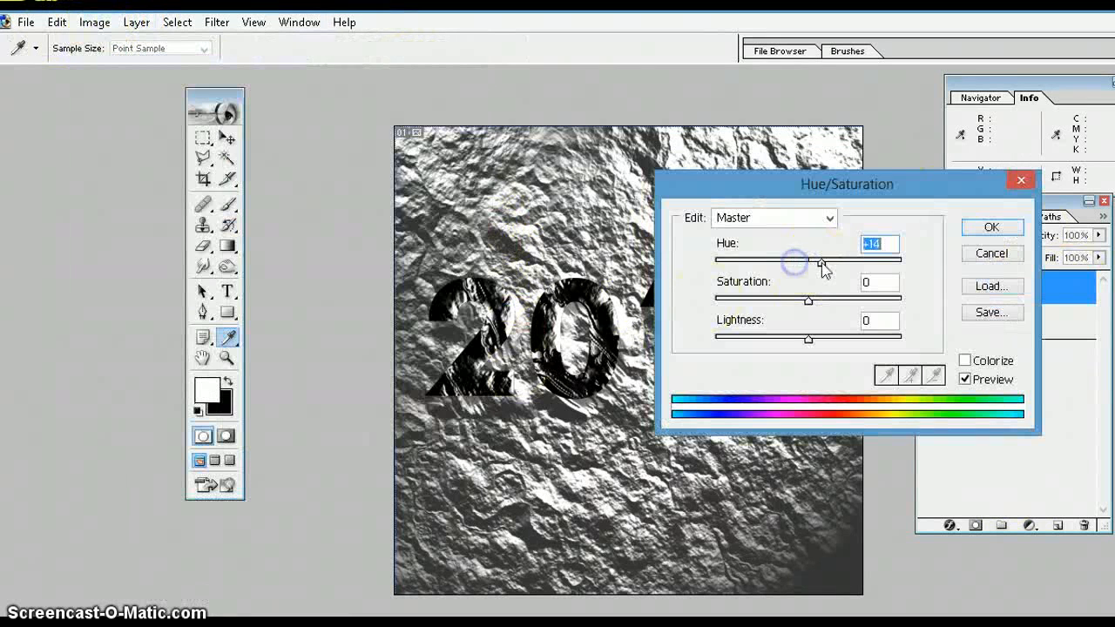
pyautogui.click(1021, 183)
pyautogui.press('v')
# Adjust the 2015 layer's brightness to +62 and contrast to +14, and return to the Move tool.
pyautogui.click(94, 22)
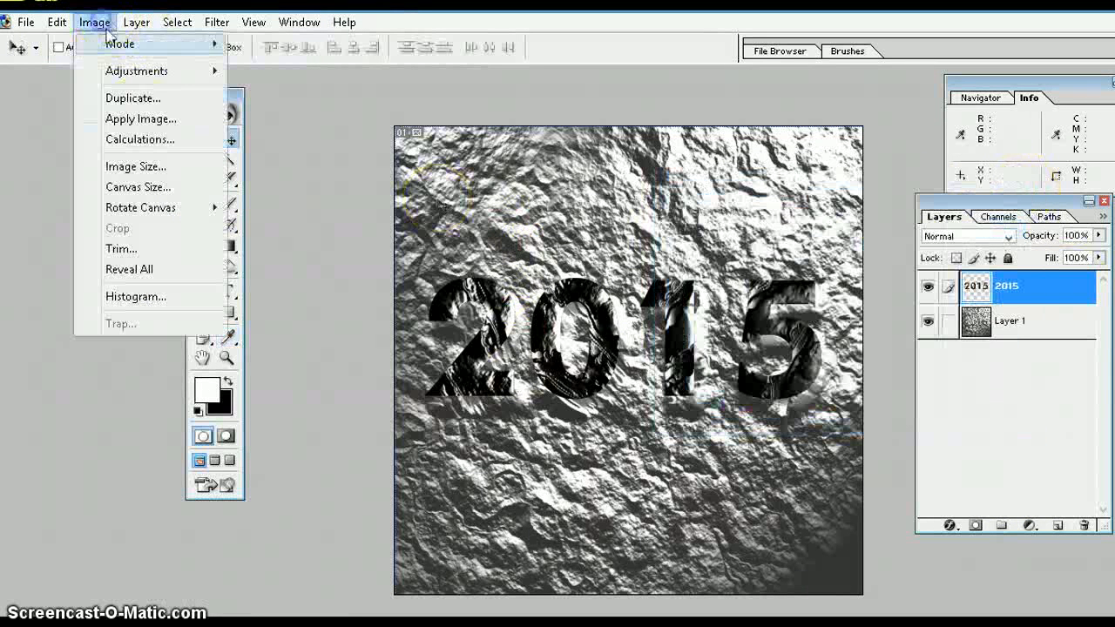
pyautogui.moveTo(169, 68)
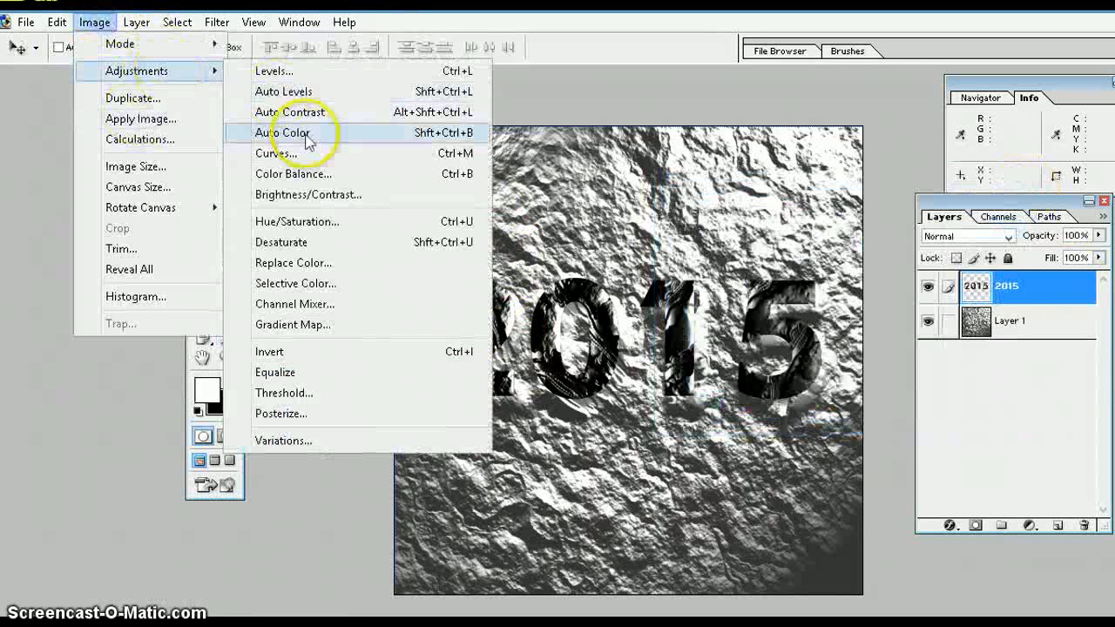
pyautogui.click(340, 195)
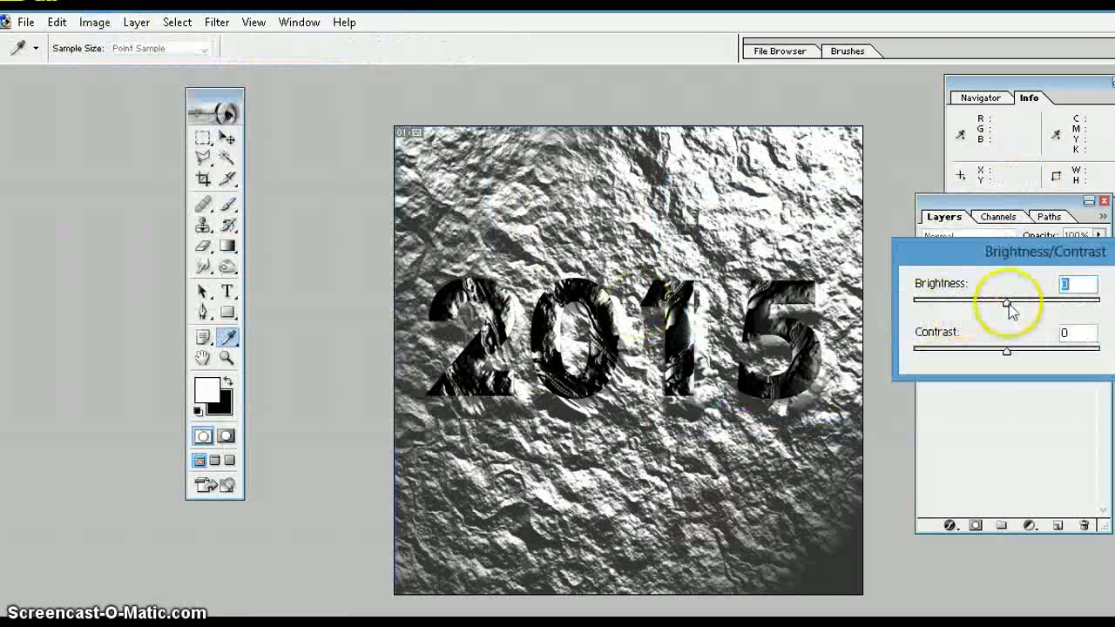
pyautogui.moveTo(1007, 303)
pyautogui.mouseDown()
pyautogui.moveTo(993, 304)
pyautogui.moveTo(1064, 304)
pyautogui.mouseUp()
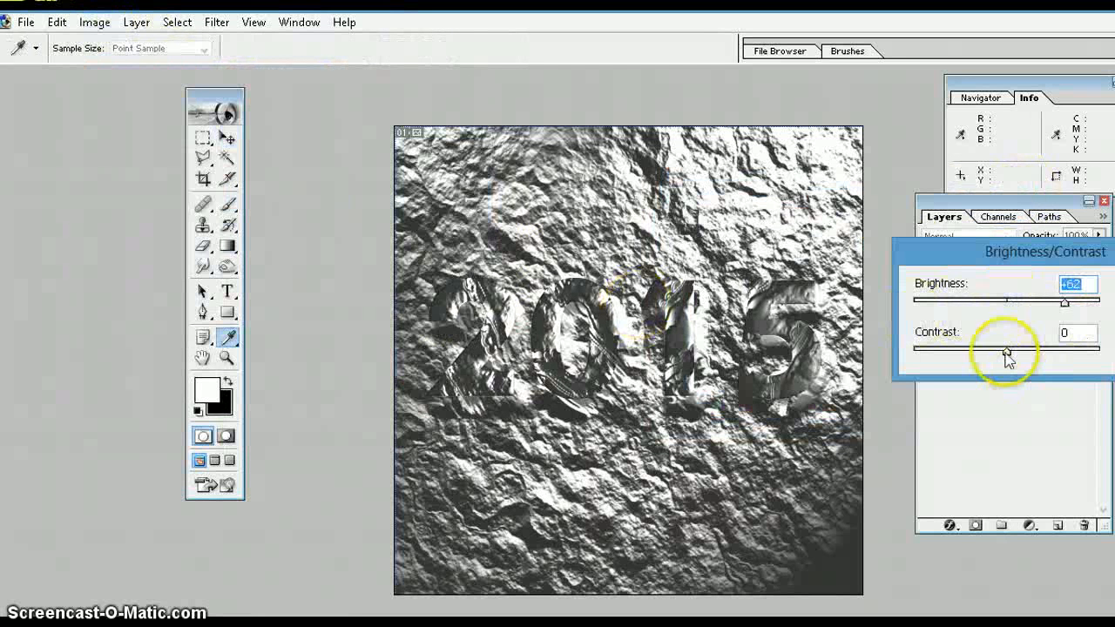
pyautogui.moveTo(1006, 352); pyautogui.dragTo(1006, 358)
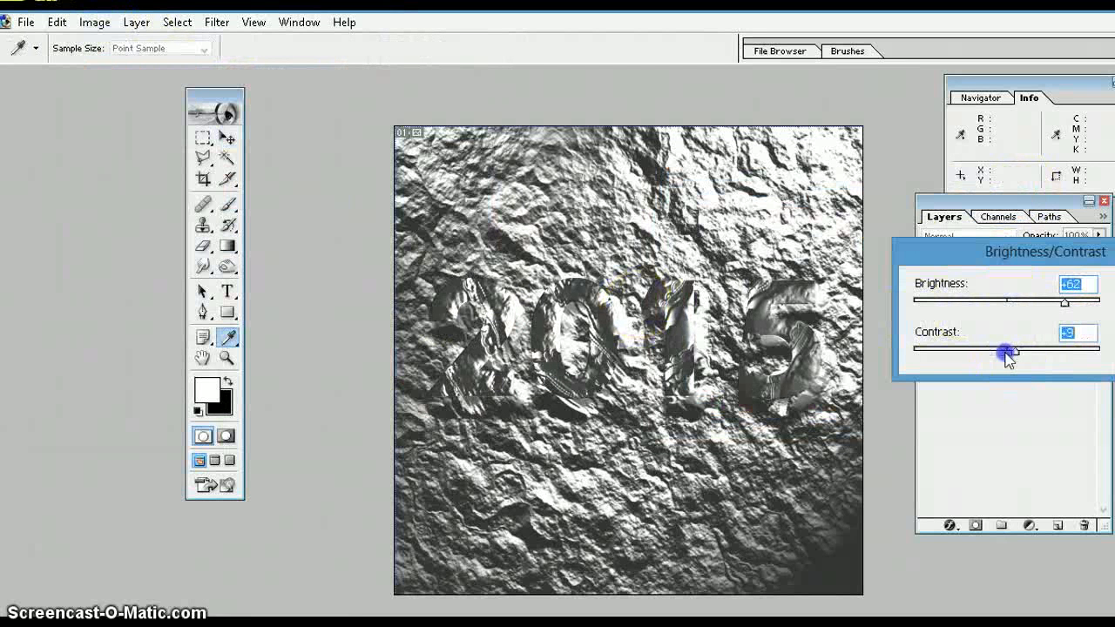
pyautogui.moveTo(1015, 261); pyautogui.dragTo(941, 250)
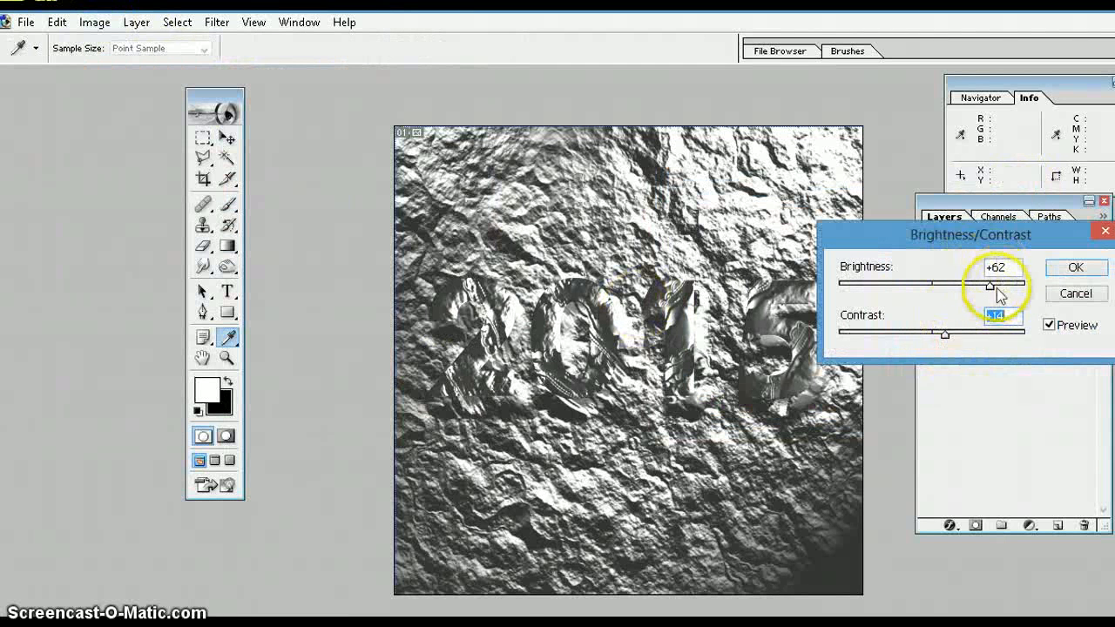
pyautogui.click(1066, 276)
pyautogui.press('v')
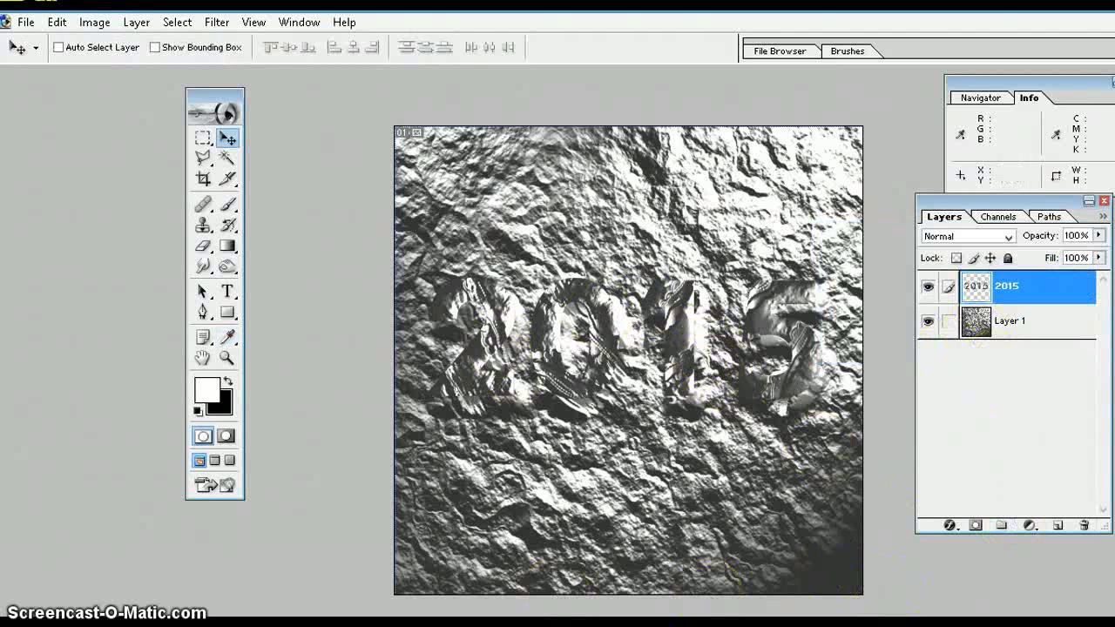
# Undo the last change to the 2015 layer and merge all visible layers into one.
pyautogui.hotkey('ctrl', 'z')
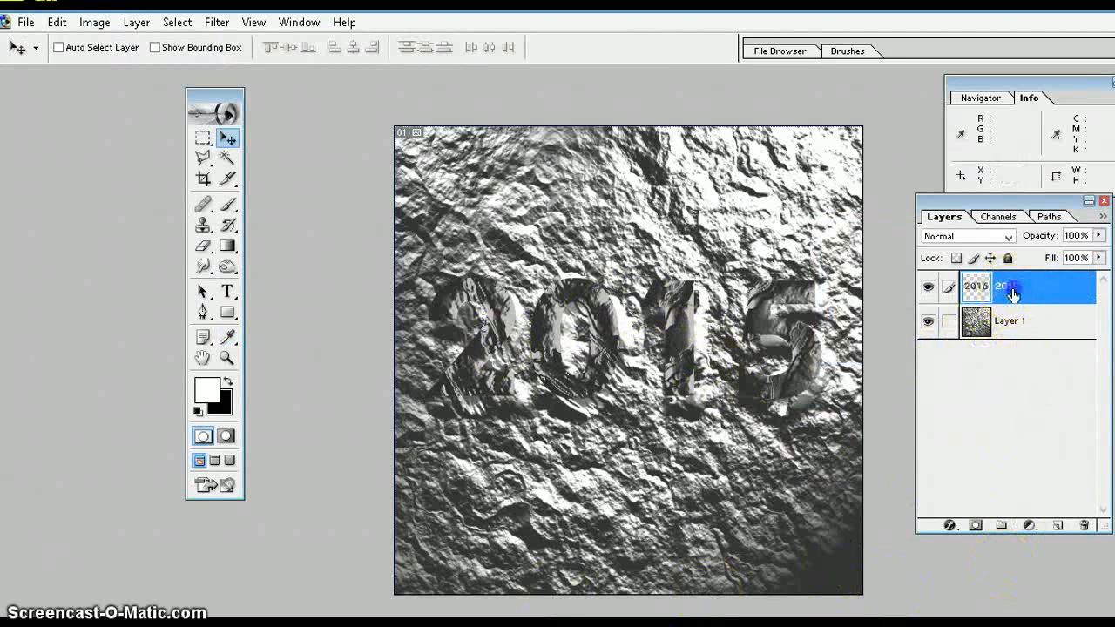
pyautogui.click(1016, 324)
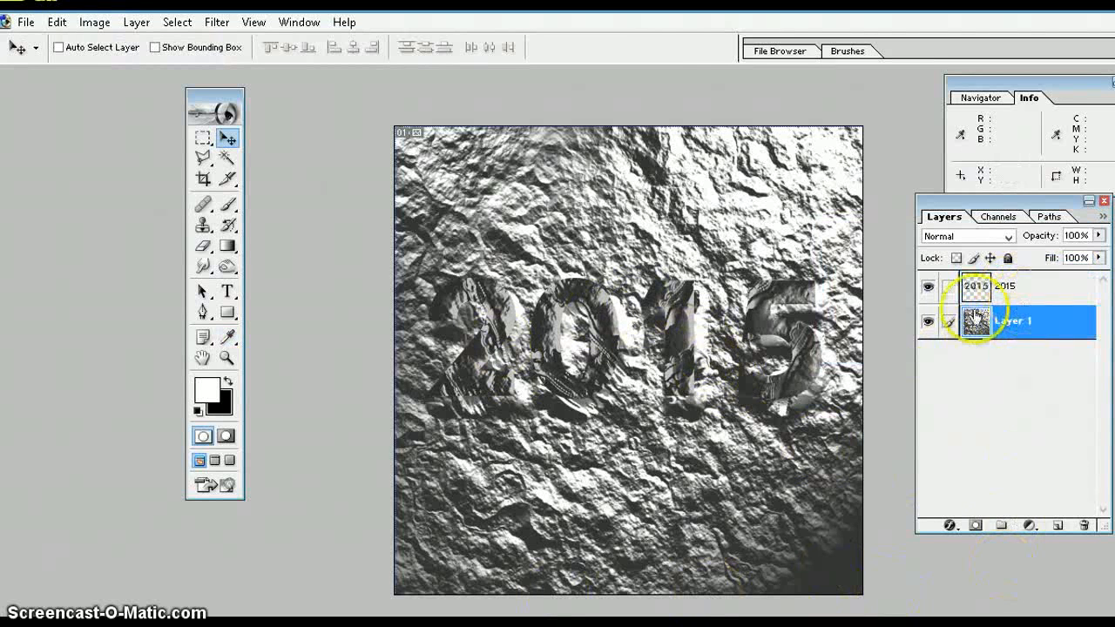
pyautogui.click(136, 22)
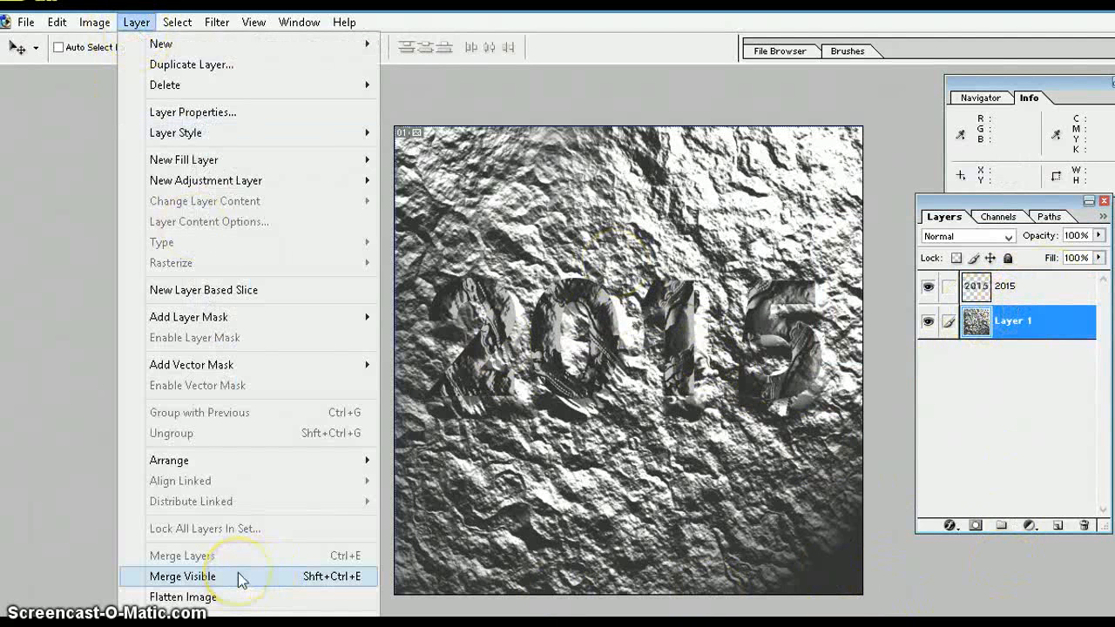
pyautogui.click(242, 580)
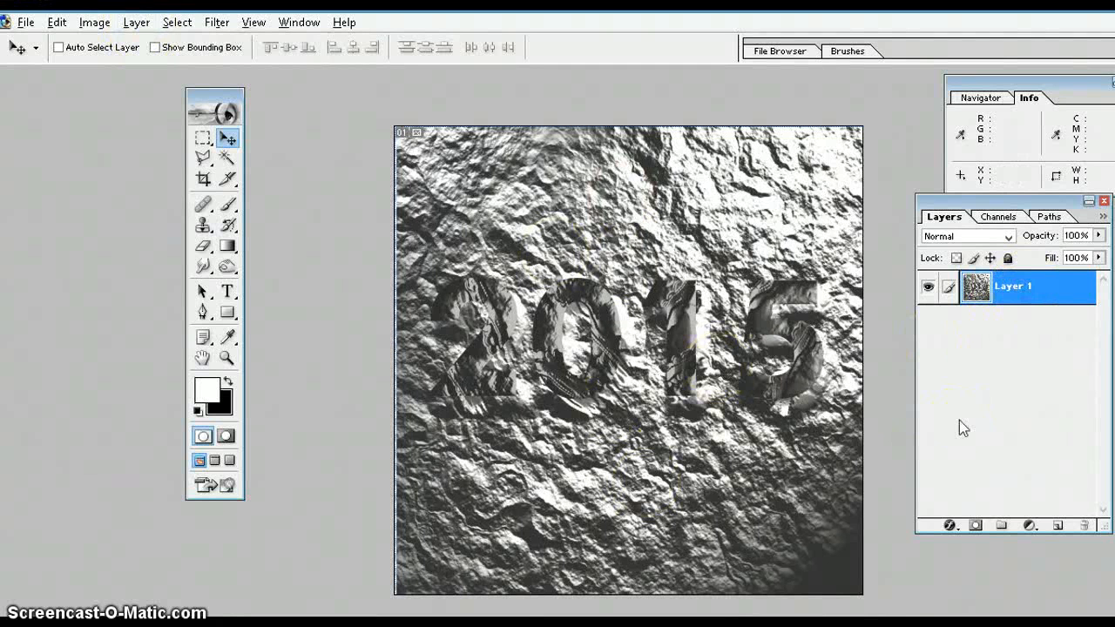
# Duplicate the merged layer and select the original Layer 1 beneath the copy.
pyautogui.hotkey('ctrl', 'j')
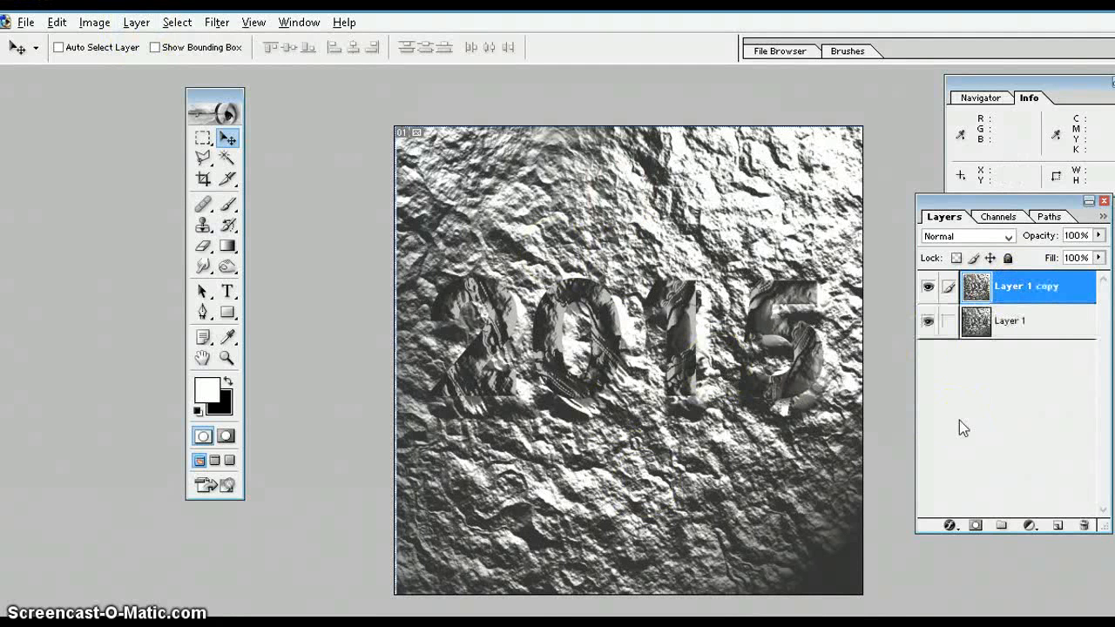
pyautogui.rightClick(1026, 329)
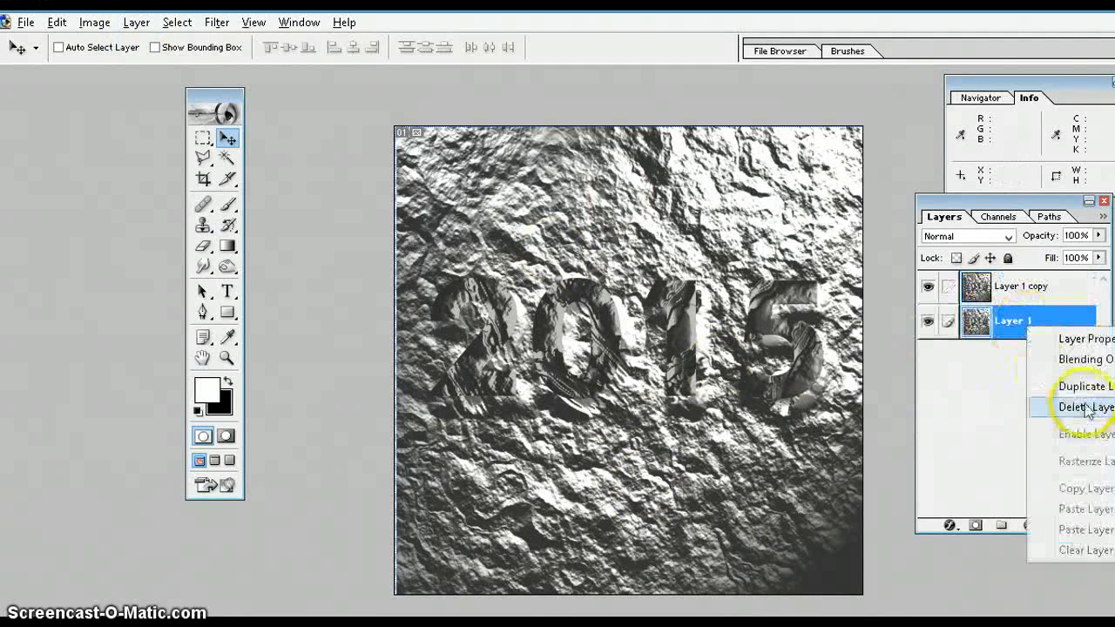
pyautogui.click(998, 384)
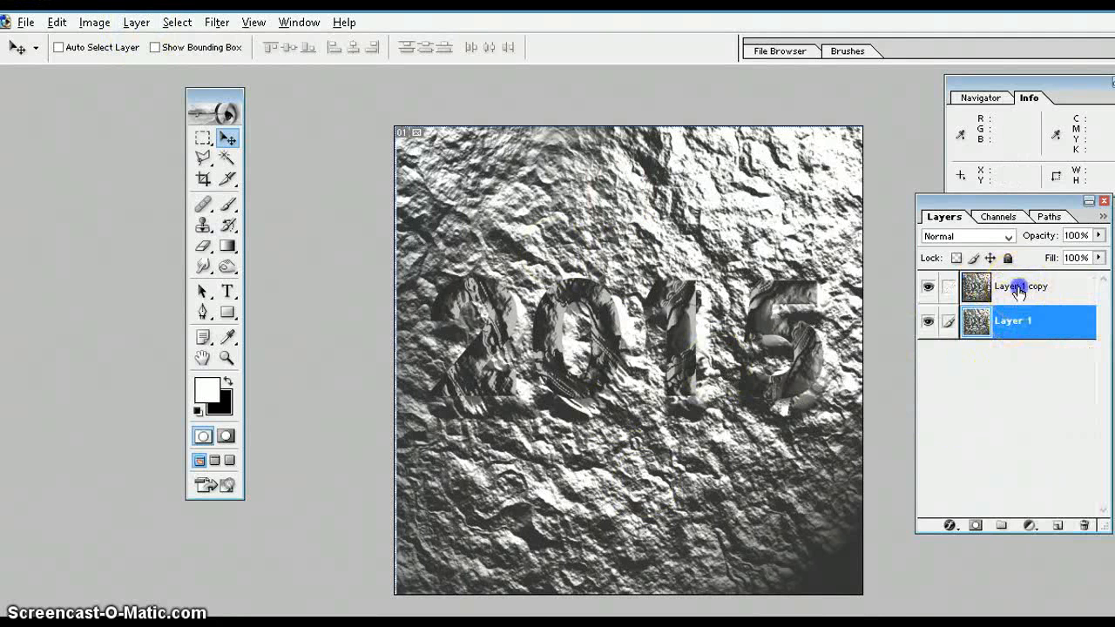
# Select Layer 1 copy and shift its hue to -15 with the Hue/Saturation adjustment.
pyautogui.click(1019, 291)
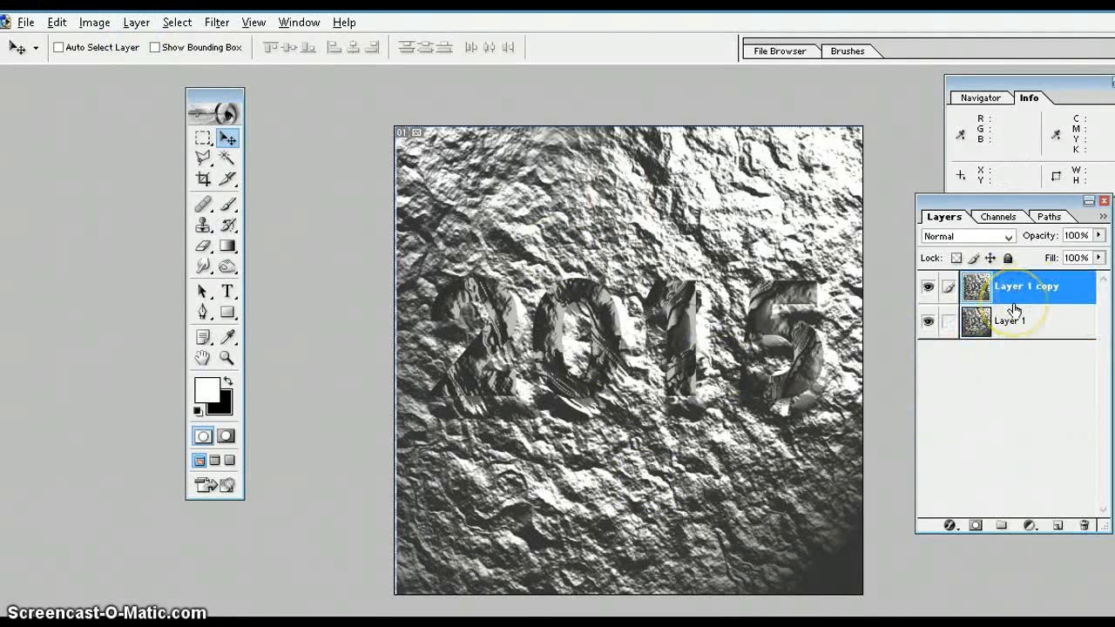
pyautogui.click(1012, 292)
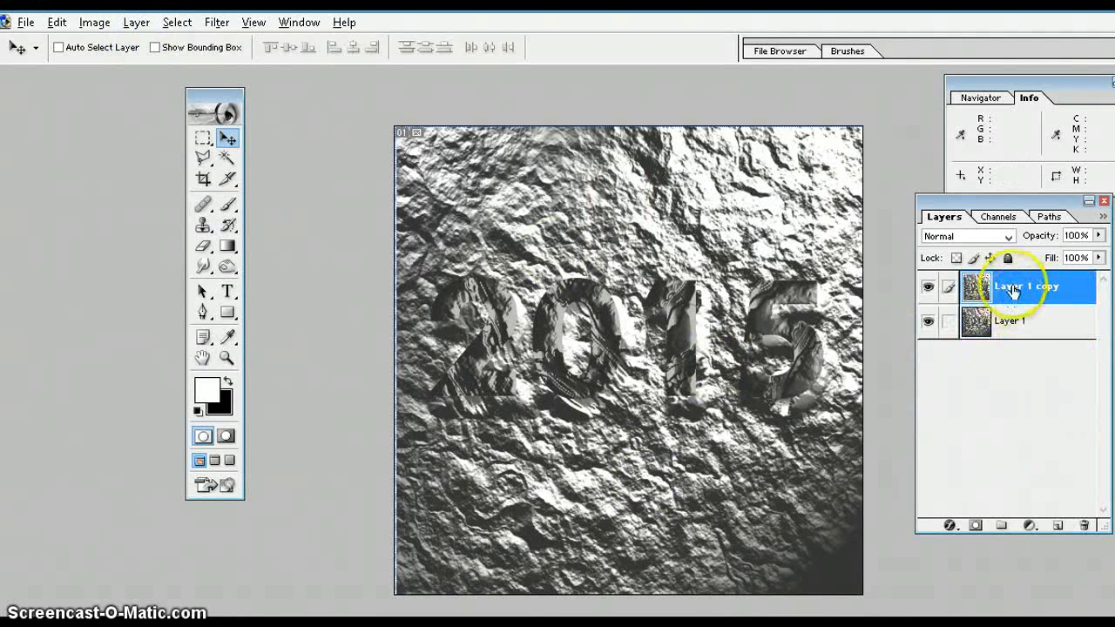
pyautogui.click(94, 22)
pyautogui.click(103, 33)
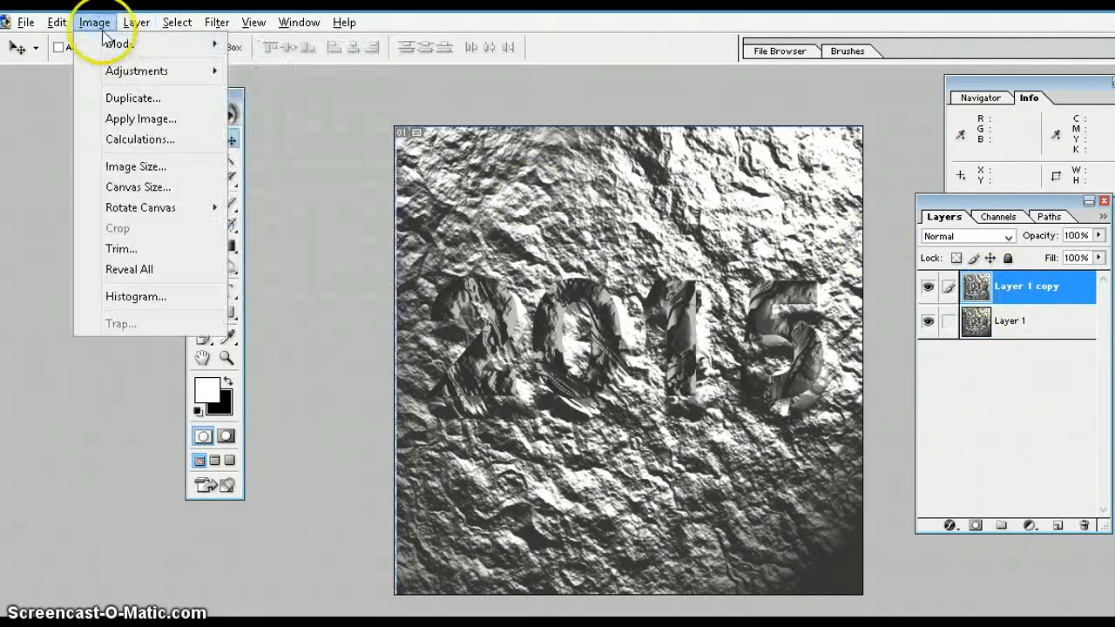
pyautogui.moveTo(131, 74)
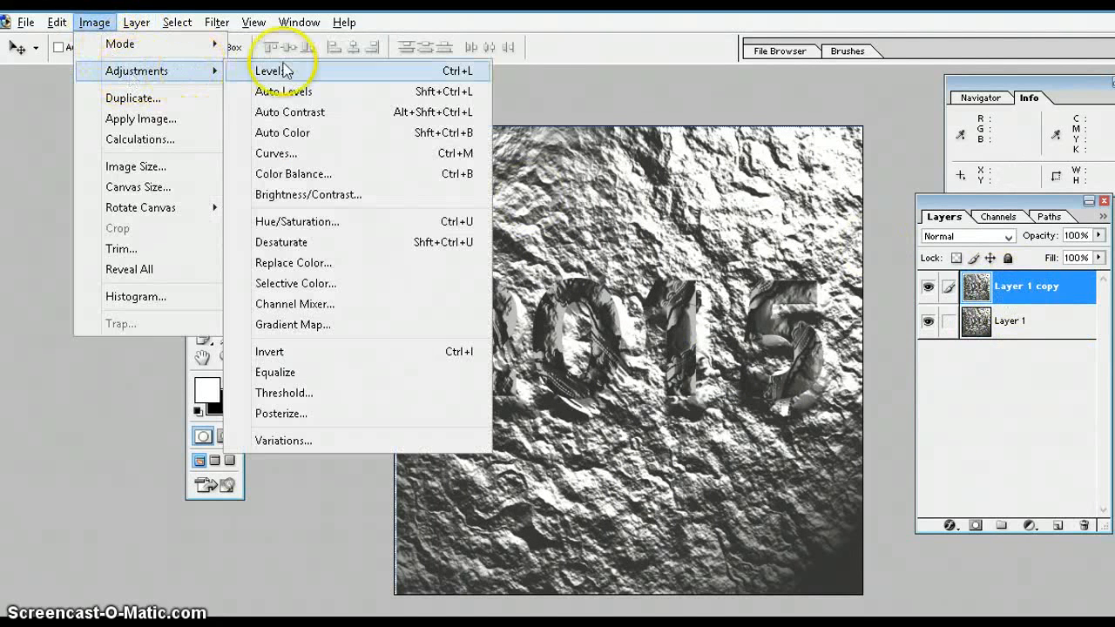
pyautogui.click(310, 220)
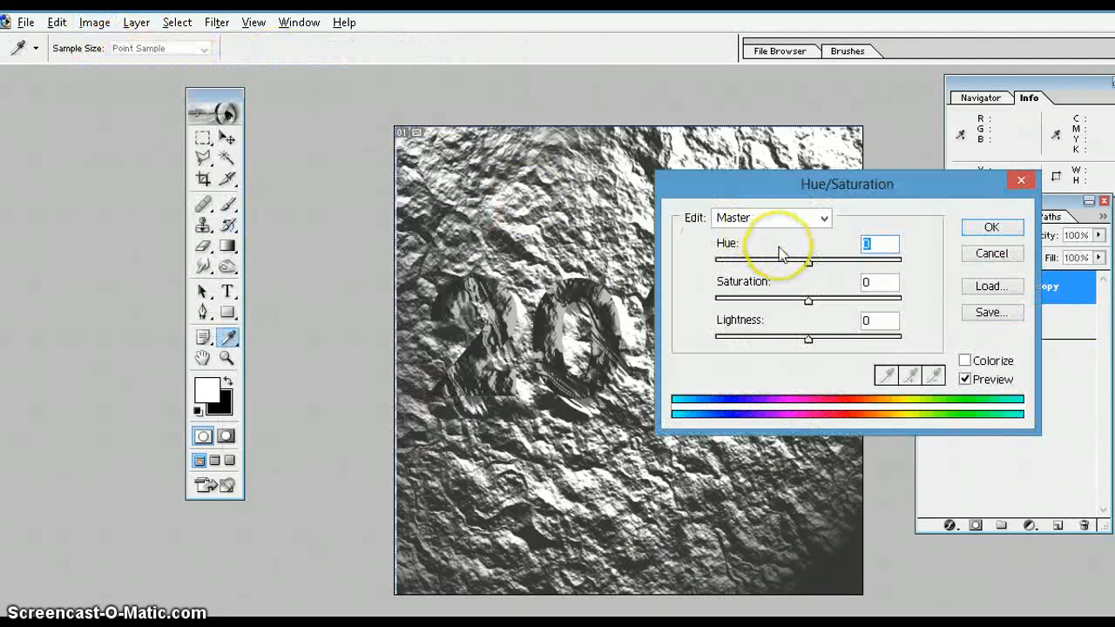
pyautogui.moveTo(859, 180); pyautogui.dragTo(975, 175)
pyautogui.click(927, 255)
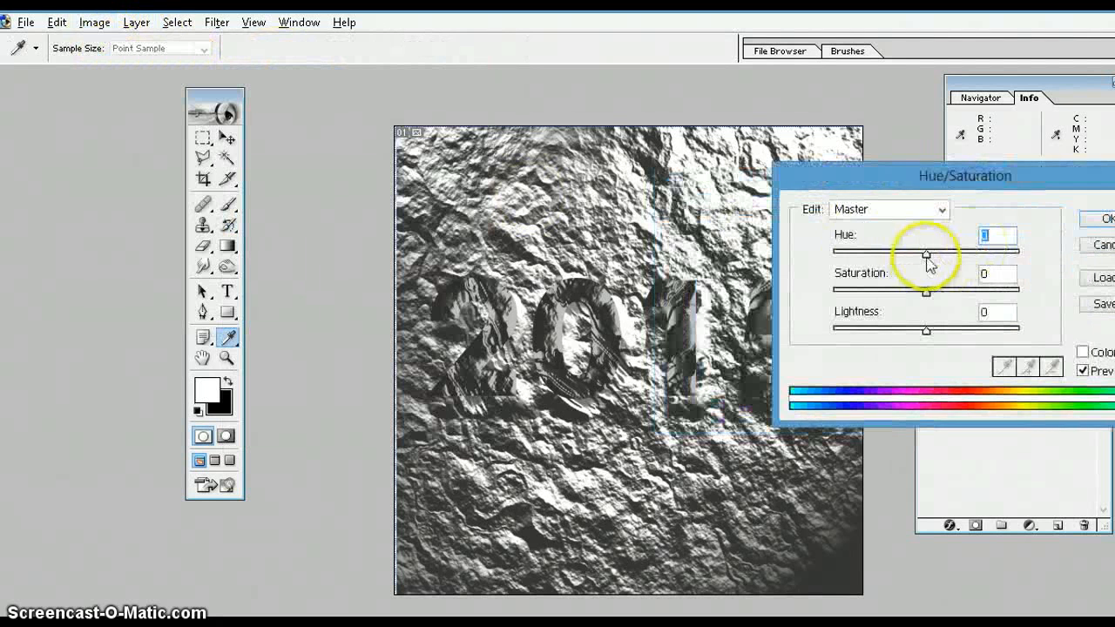
pyautogui.click(927, 255)
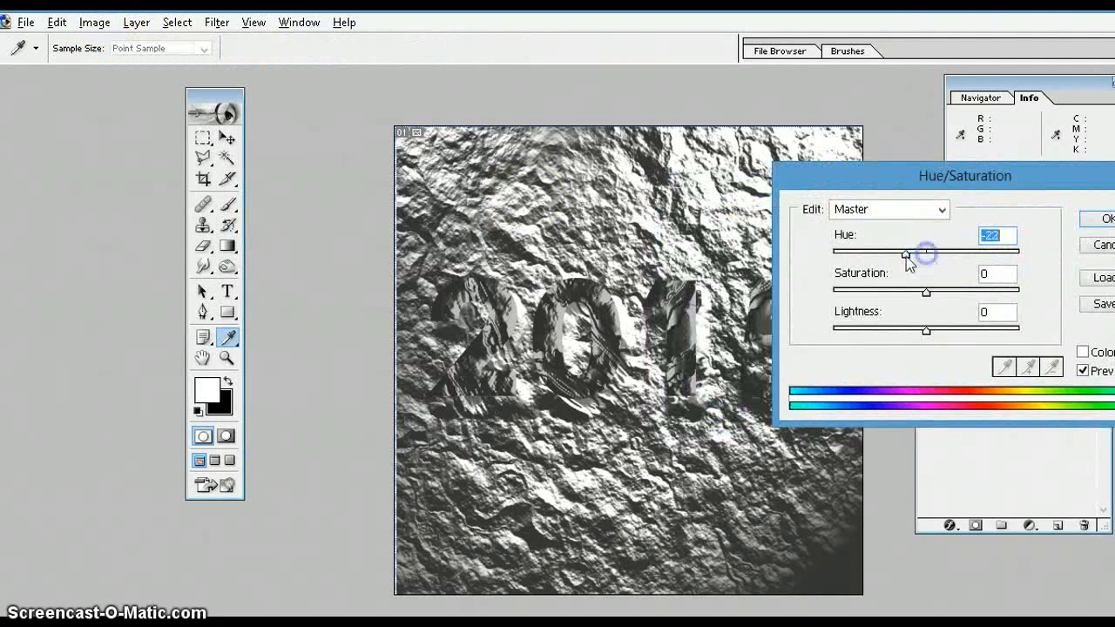
pyautogui.moveTo(907, 258); pyautogui.dragTo(913, 258)
pyautogui.click(1083, 369)
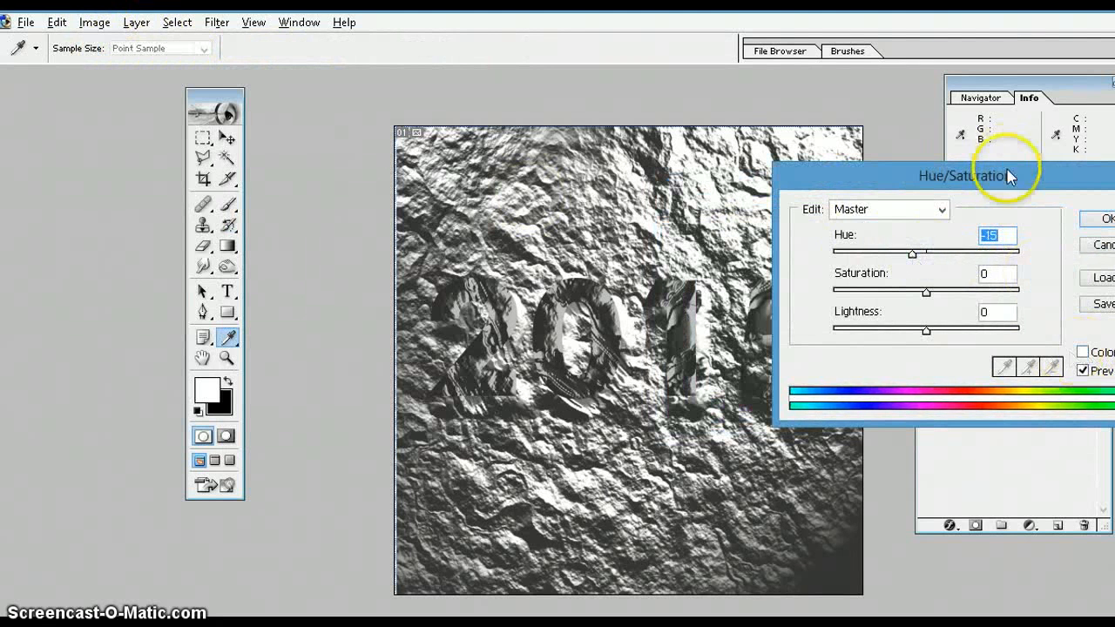
# Turn on Colorize and set hue to 45, saturation to 41 and lightness to +11.
pyautogui.moveTo(993, 176); pyautogui.dragTo(942, 179)
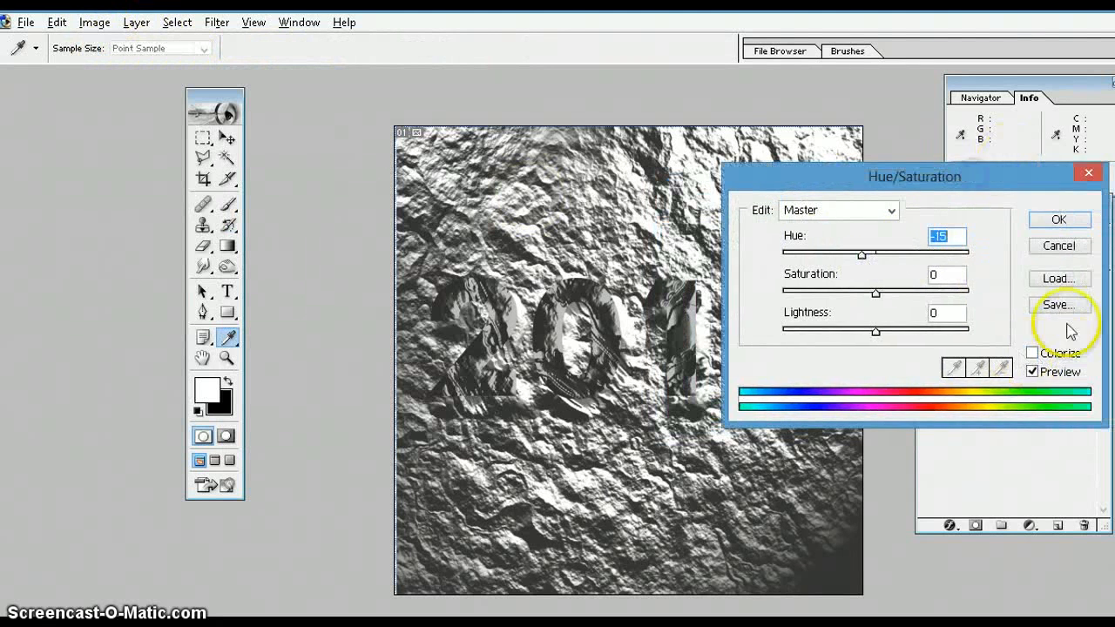
pyautogui.click(1032, 353)
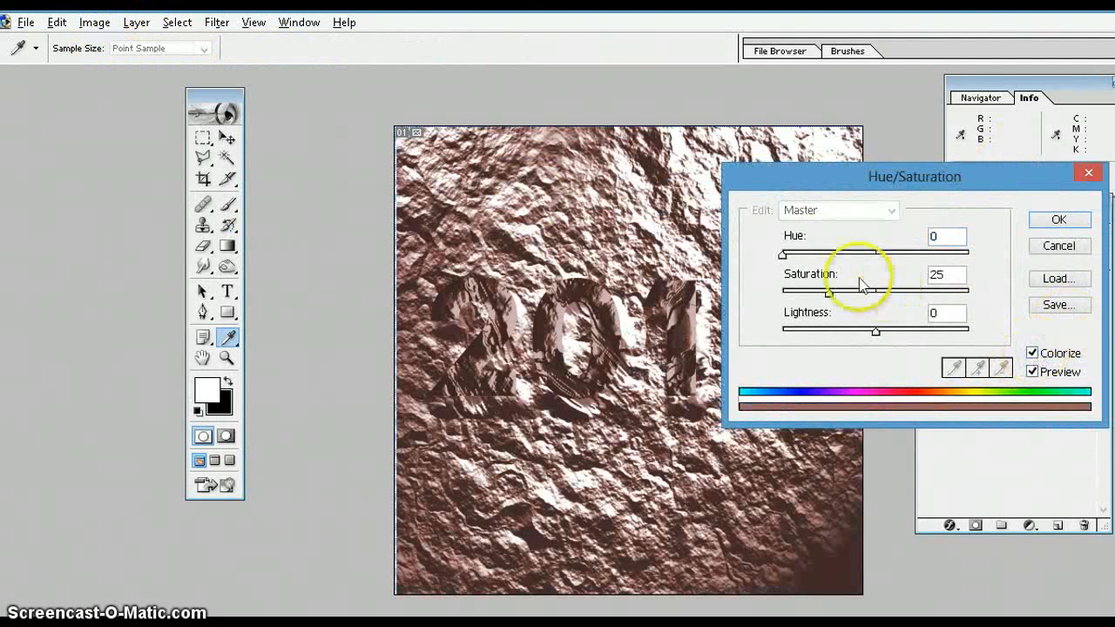
pyautogui.moveTo(781, 256); pyautogui.dragTo(813, 256)
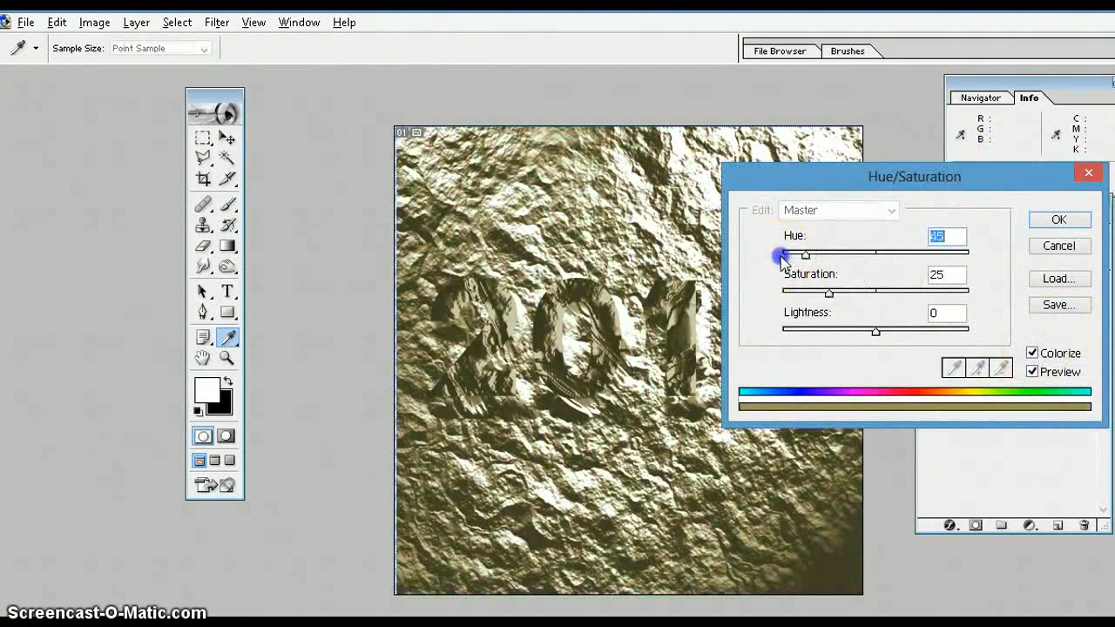
pyautogui.moveTo(832, 299); pyautogui.dragTo(832, 298)
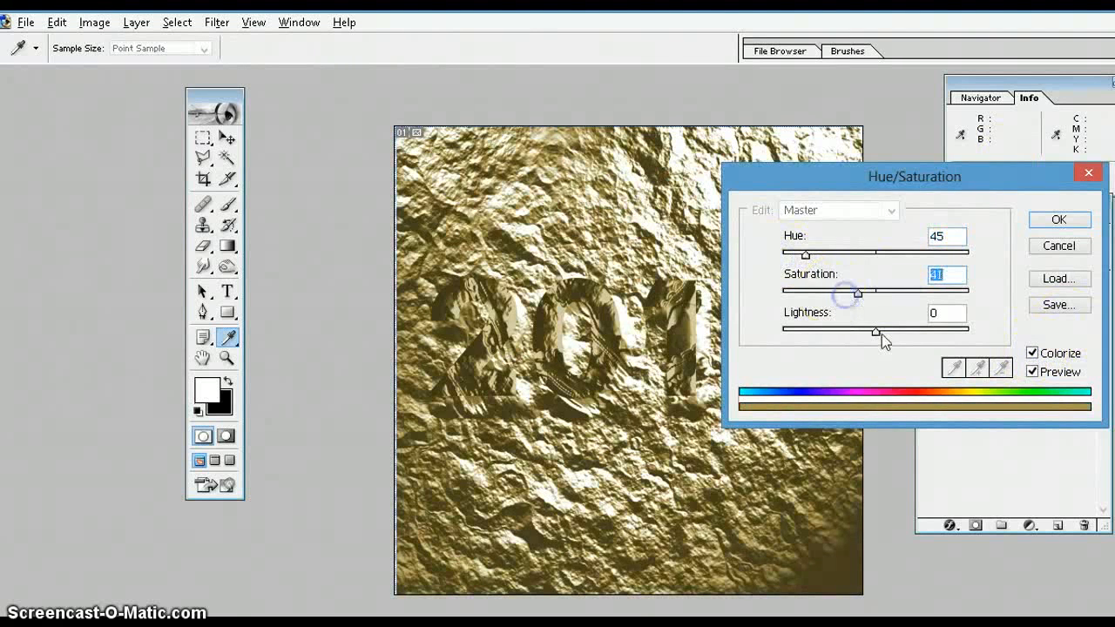
pyautogui.moveTo(881, 334); pyautogui.dragTo(892, 334)
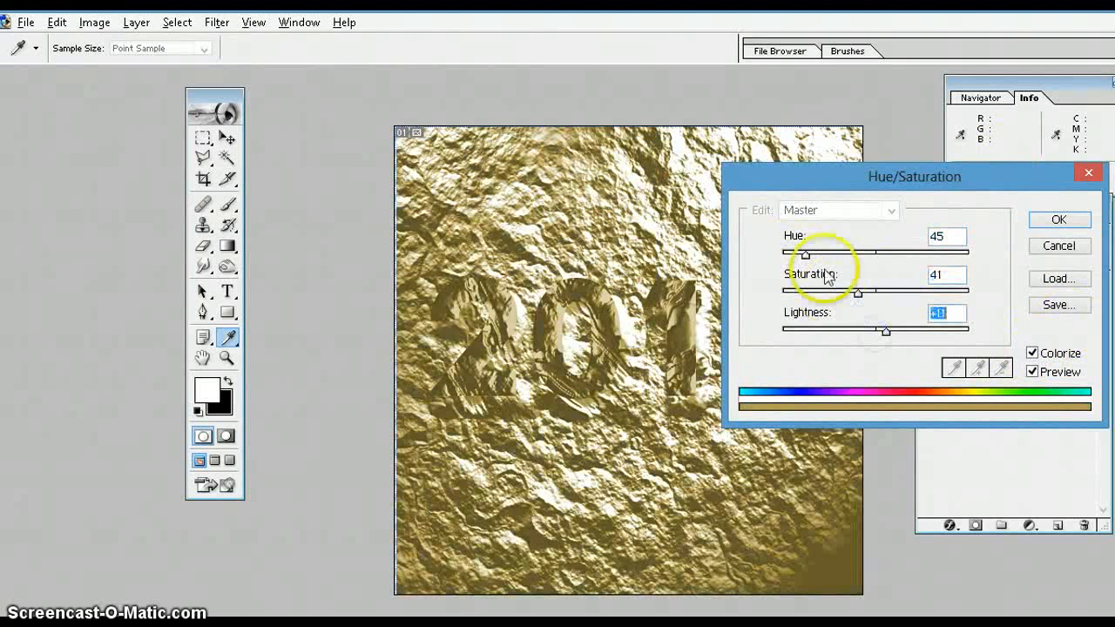
# Change the colorize hue to 23 and the saturation to 47 for a brown tint.
pyautogui.moveTo(809, 252)
pyautogui.mouseDown()
pyautogui.moveTo(796, 255)
pyautogui.moveTo(809, 258)
pyautogui.mouseUp()
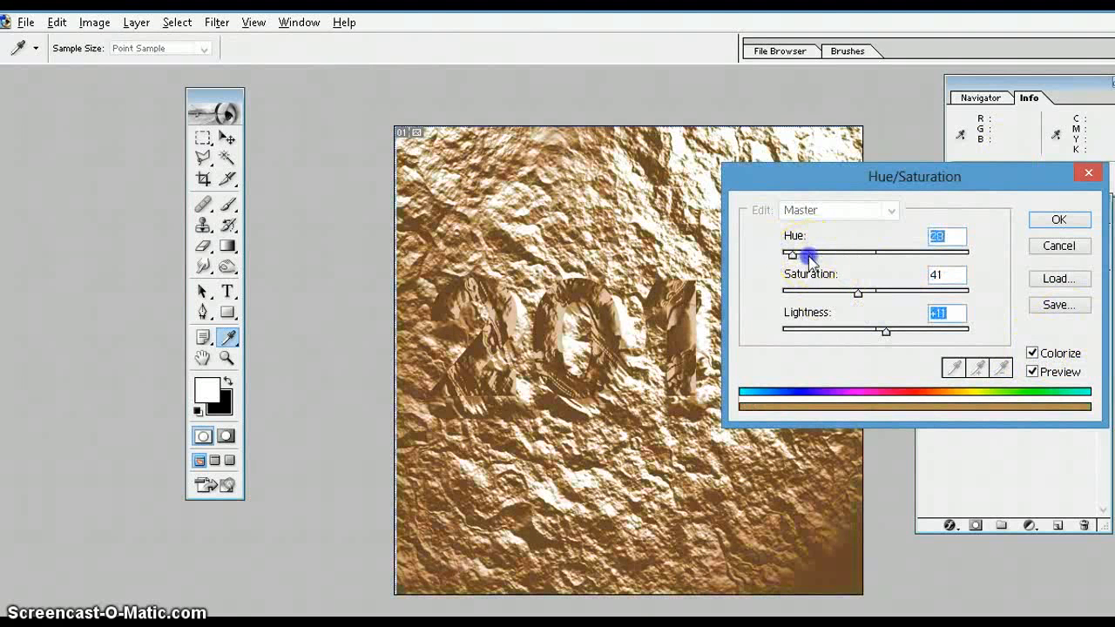
pyautogui.click(857, 296)
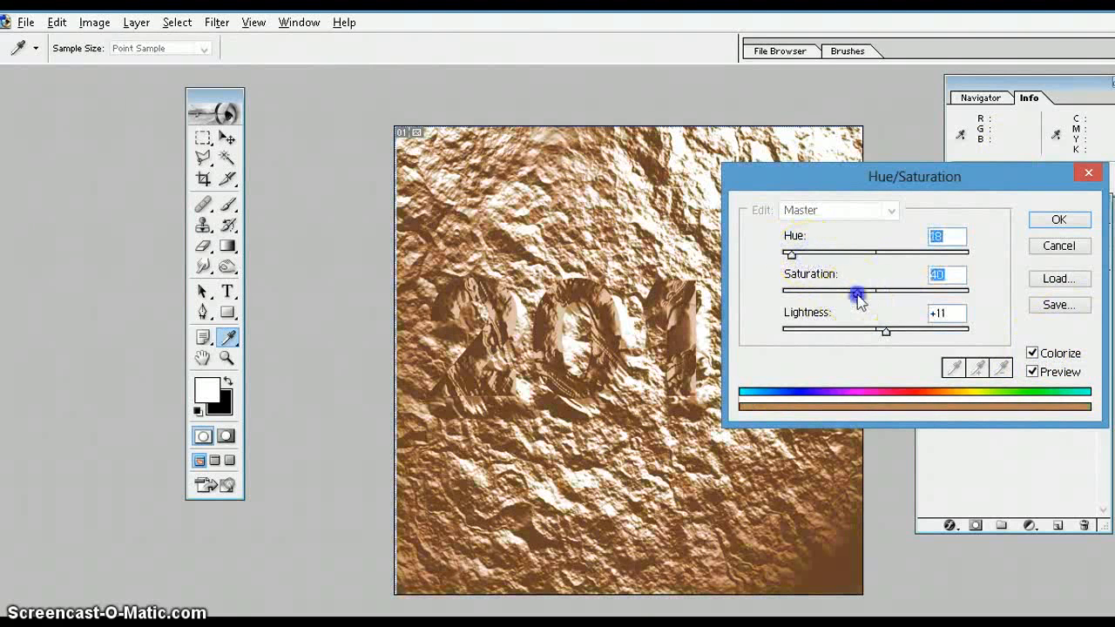
pyautogui.moveTo(791, 251); pyautogui.dragTo(792, 255)
pyautogui.click(792, 256)
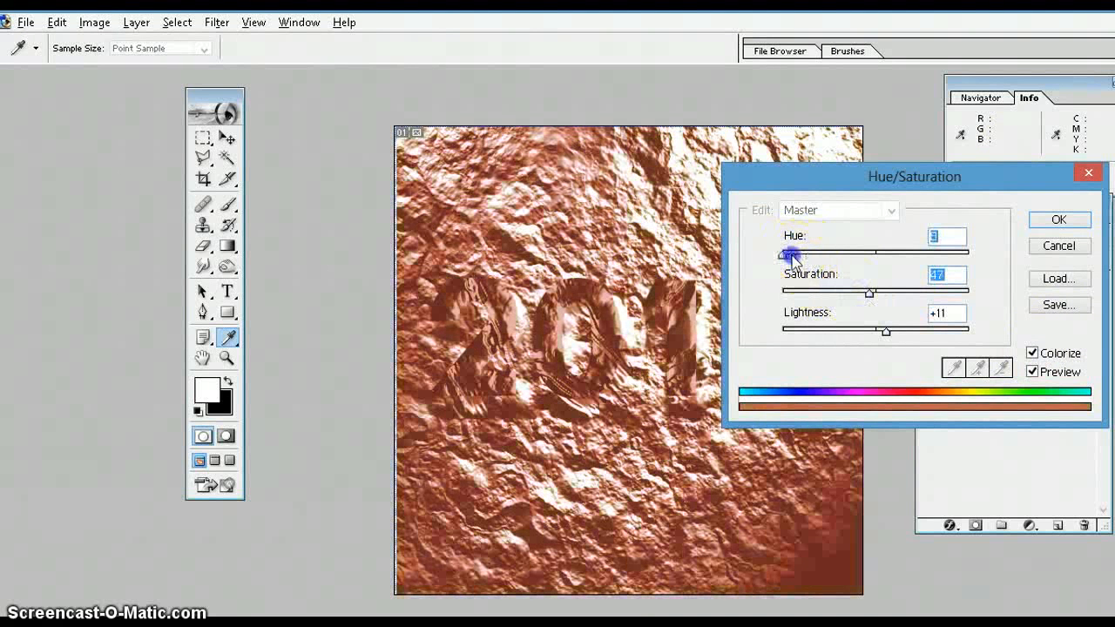
pyautogui.moveTo(792, 255); pyautogui.dragTo(798, 256)
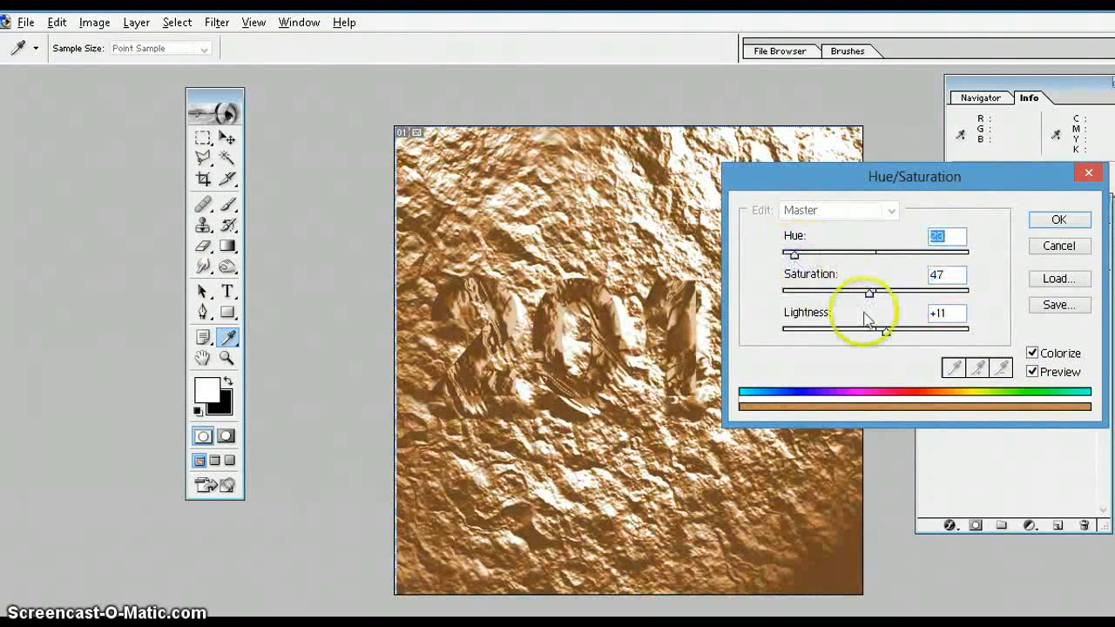
# Set the colorize saturation to 52 and lightness to -23, apply the adjustment and return to the Move tool.
pyautogui.moveTo(870, 294); pyautogui.dragTo(873, 299)
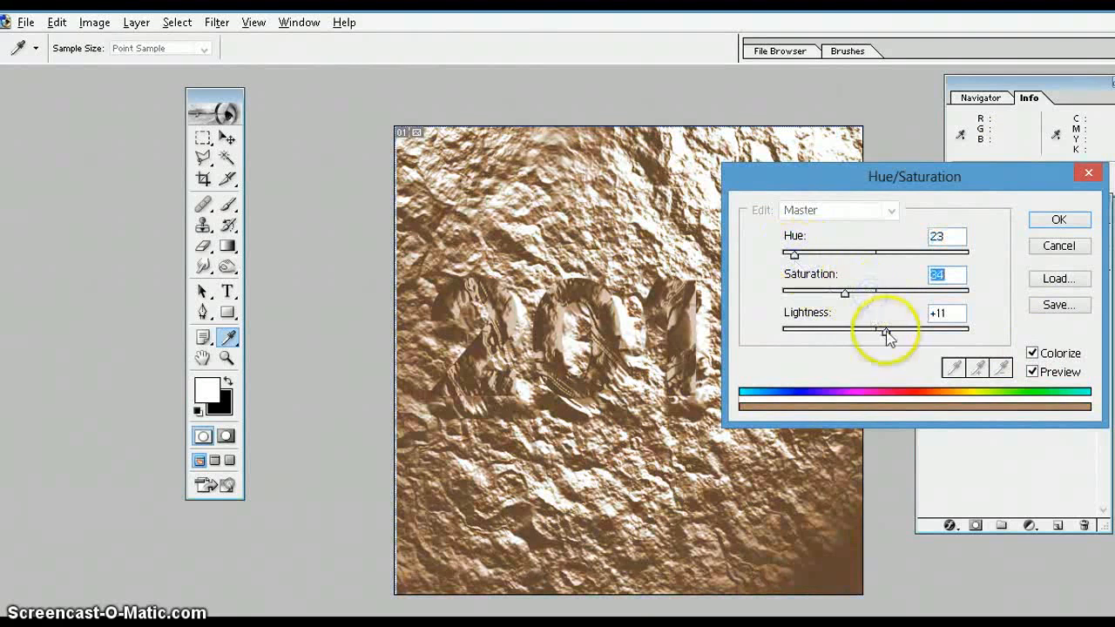
pyautogui.moveTo(885, 332); pyautogui.dragTo(854, 333)
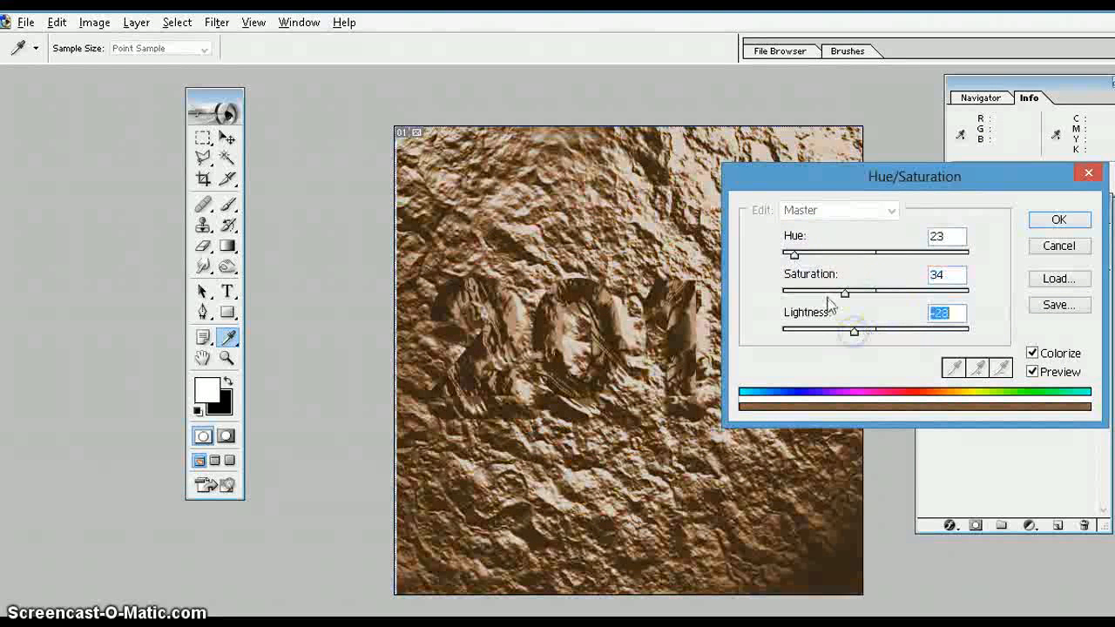
pyautogui.moveTo(842, 294); pyautogui.dragTo(848, 298)
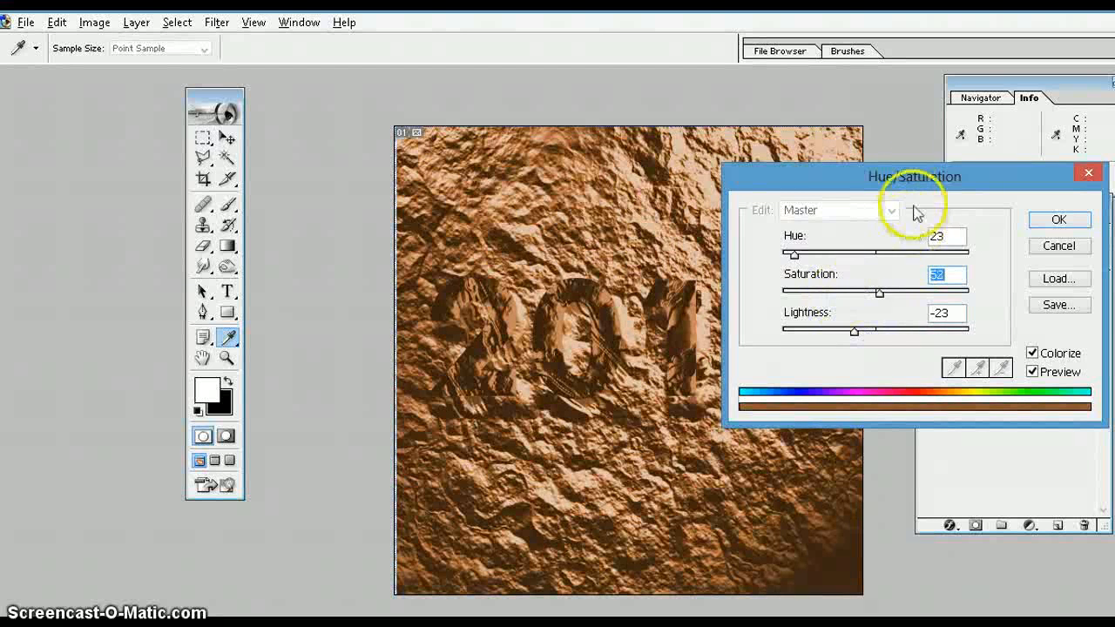
pyautogui.moveTo(904, 185); pyautogui.dragTo(840, 153)
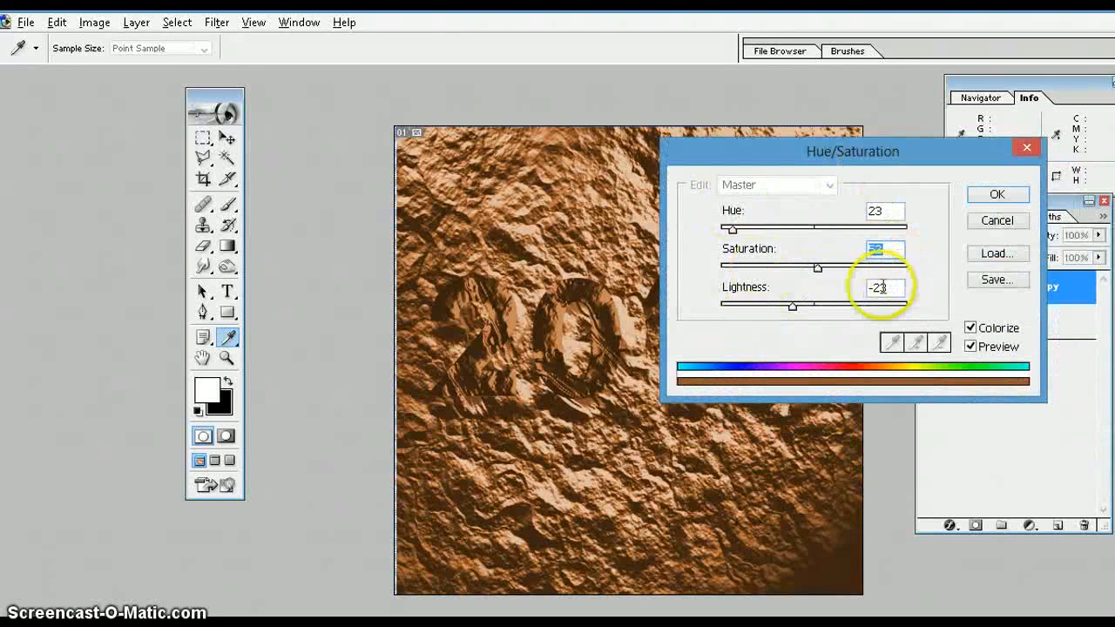
pyautogui.click(998, 195)
pyautogui.press('v')
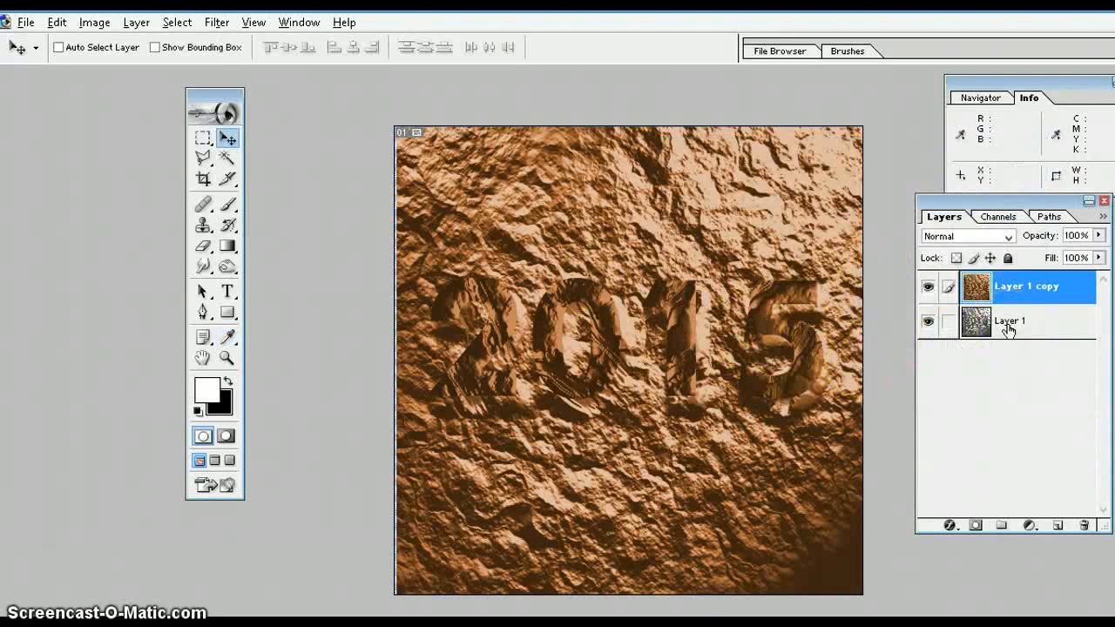
# Make the grey Layer 1 active and hide the brown Layer 1 copy above it.
pyautogui.click(1009, 324)
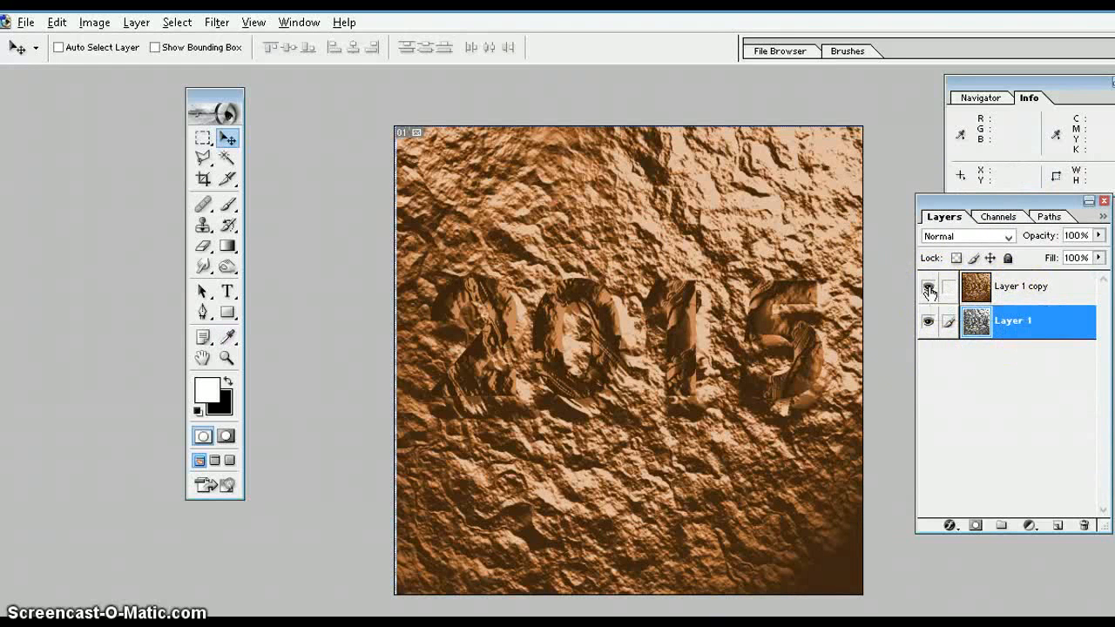
pyautogui.click(928, 289)
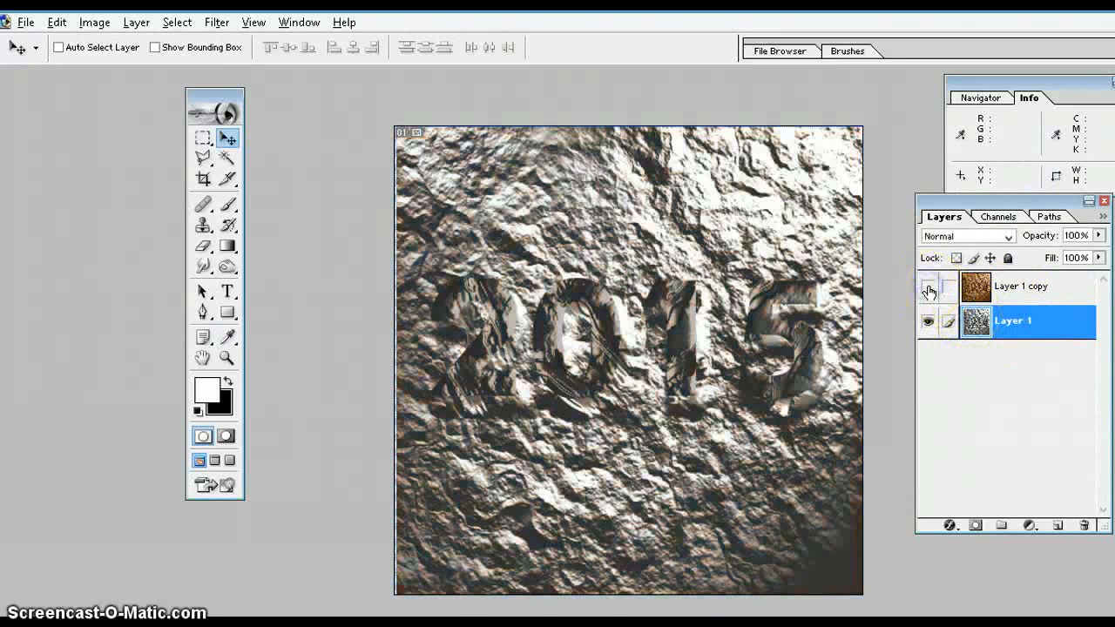
pyautogui.click(1036, 292)
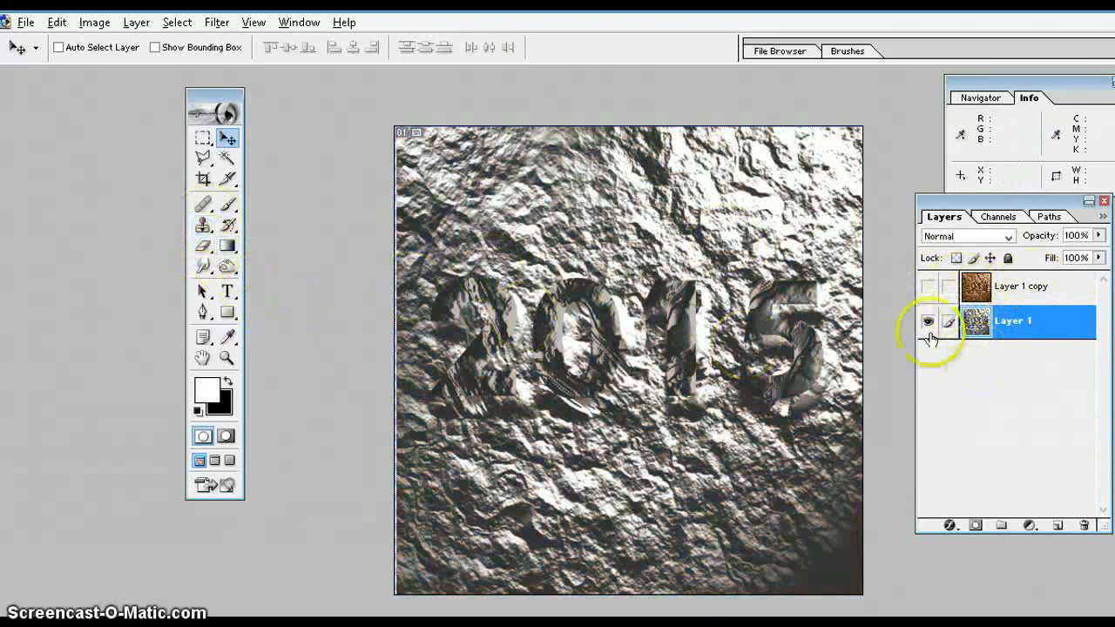
# Select a full-width rectangular band around the 2015 text, about 13.9 wide by 6.2 high, and copy it to a new layer.
pyautogui.click(204, 137)
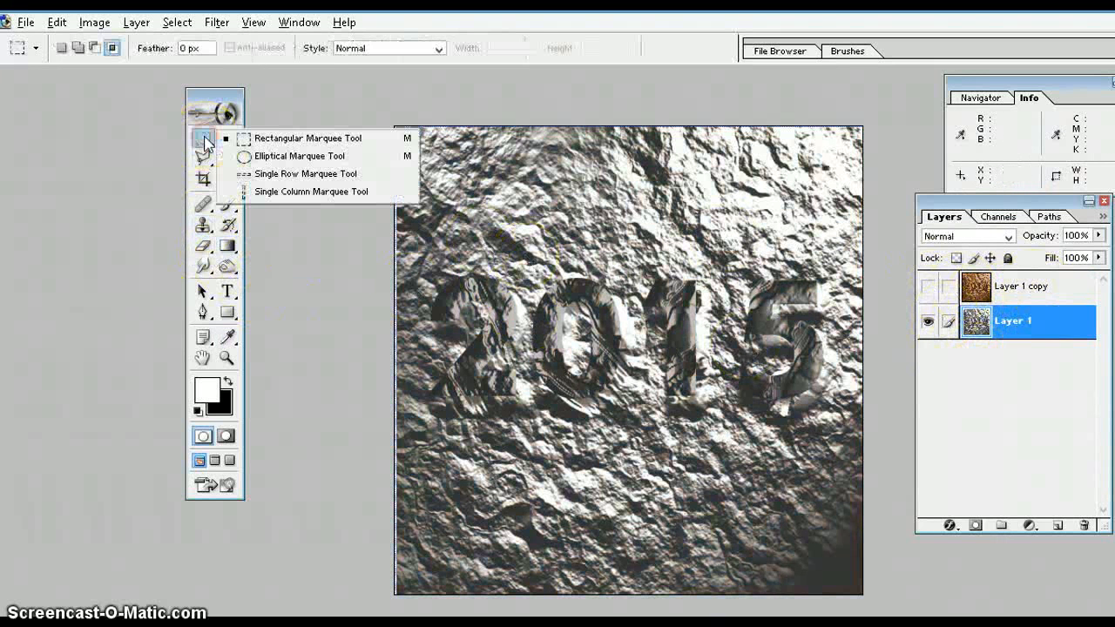
pyautogui.click(275, 141)
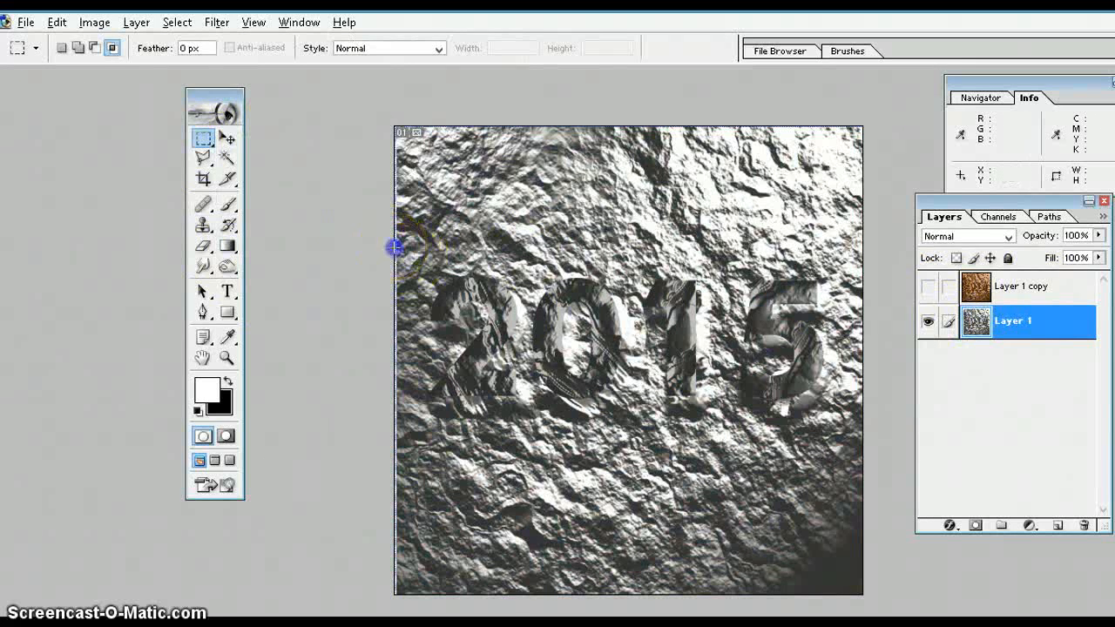
pyautogui.moveTo(395, 247); pyautogui.dragTo(401, 250)
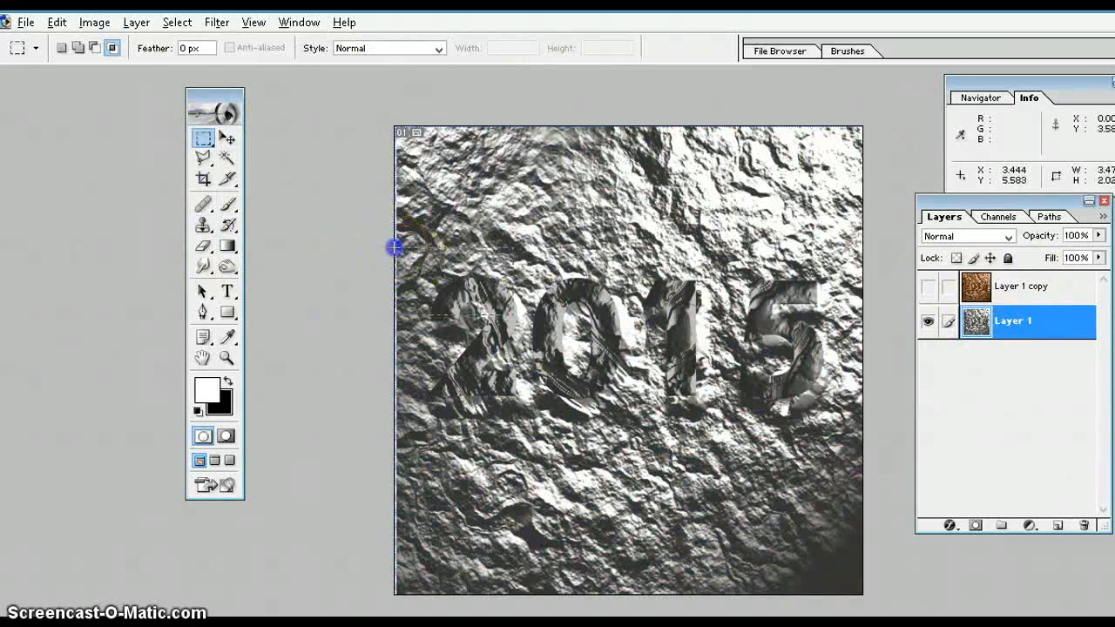
pyautogui.moveTo(394, 247); pyautogui.dragTo(859, 453)
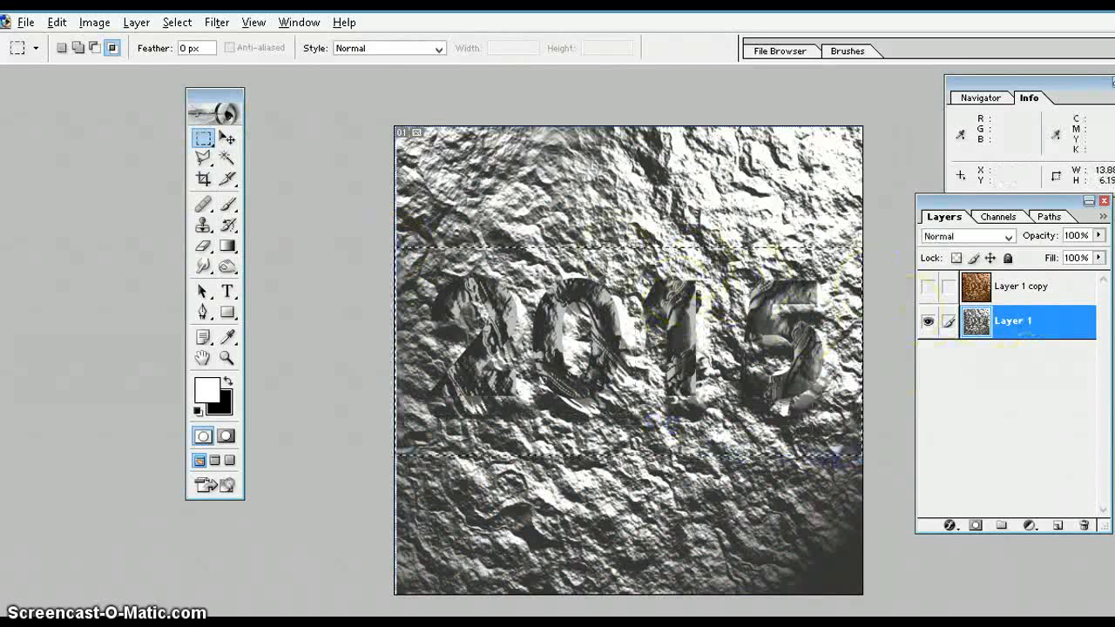
pyautogui.hotkey('ctrl', 'j')
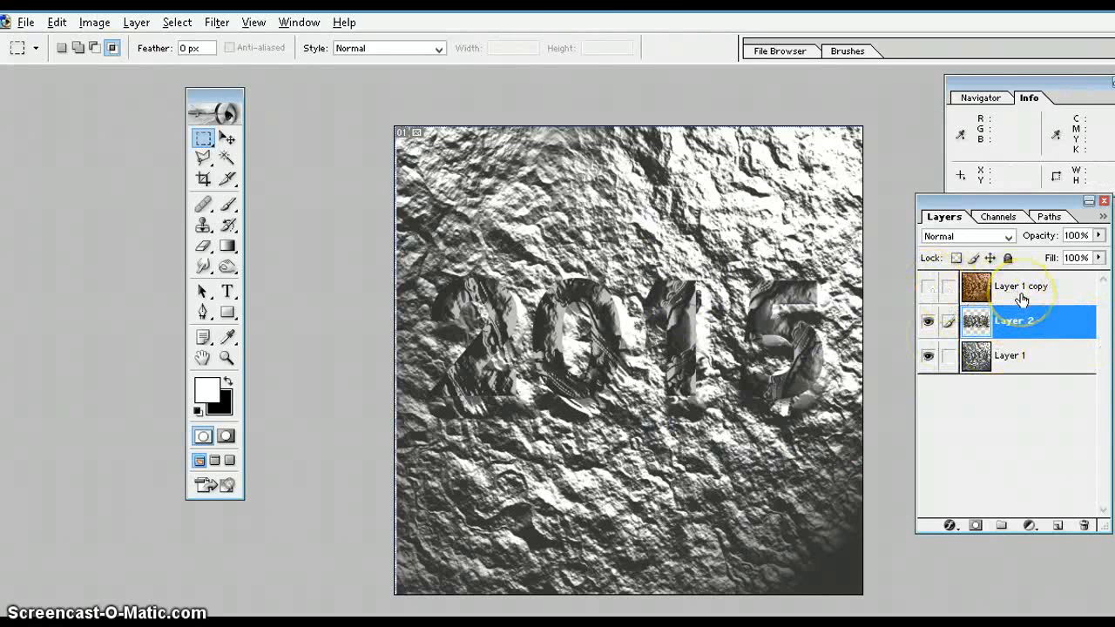
# Show the brown Layer 1 copy again and move Layer 2 above it in the layer stack.
pyautogui.click(928, 286)
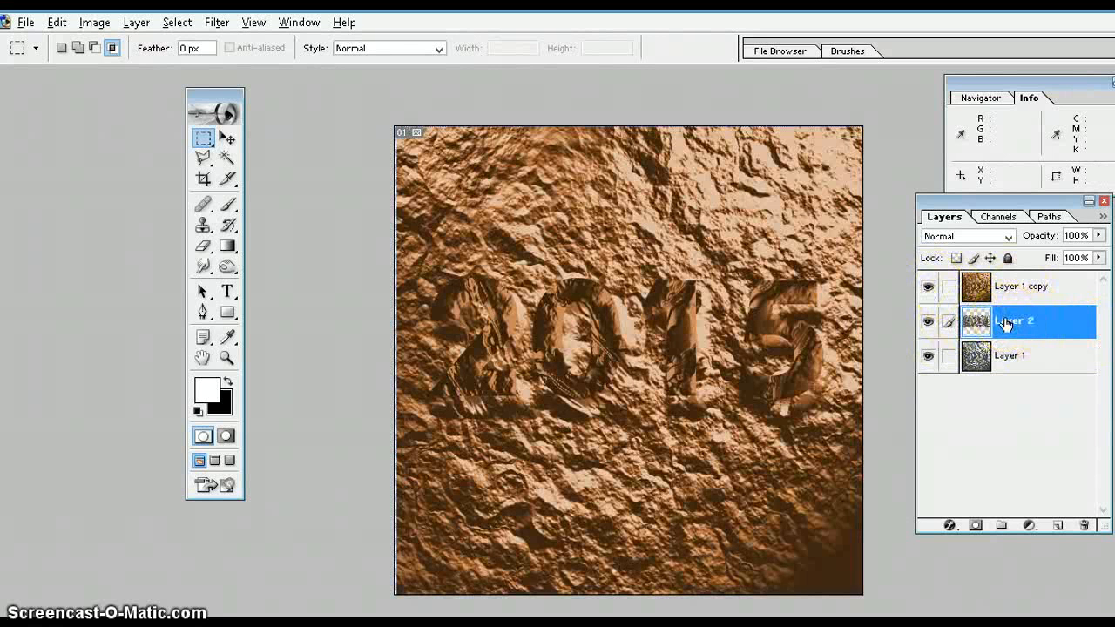
pyautogui.click(1006, 323)
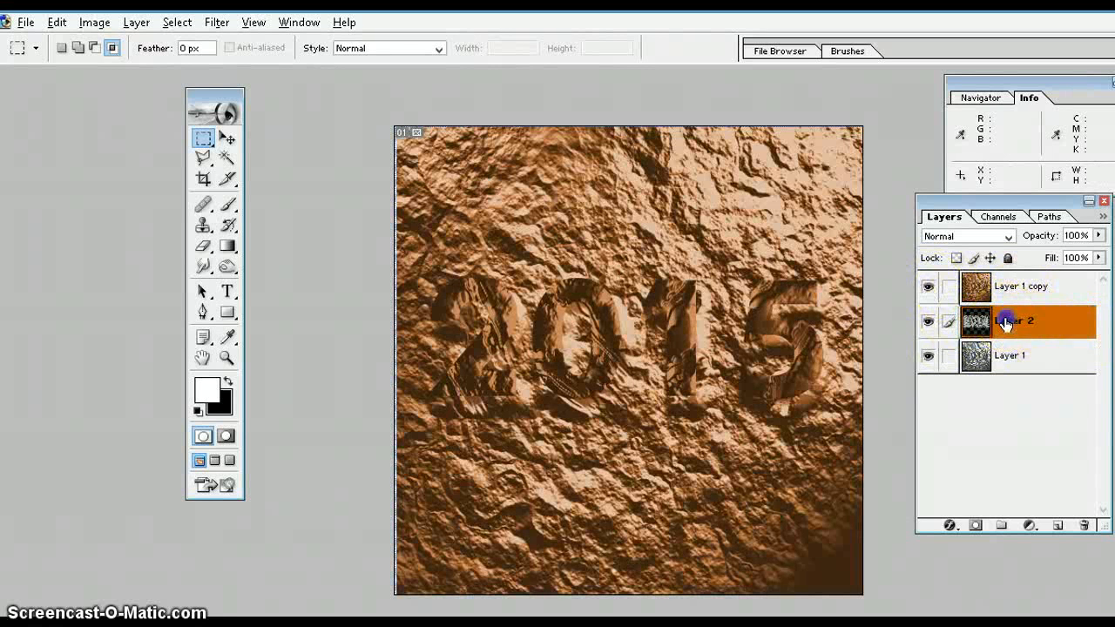
pyautogui.moveTo(1007, 292); pyautogui.dragTo(1008, 291)
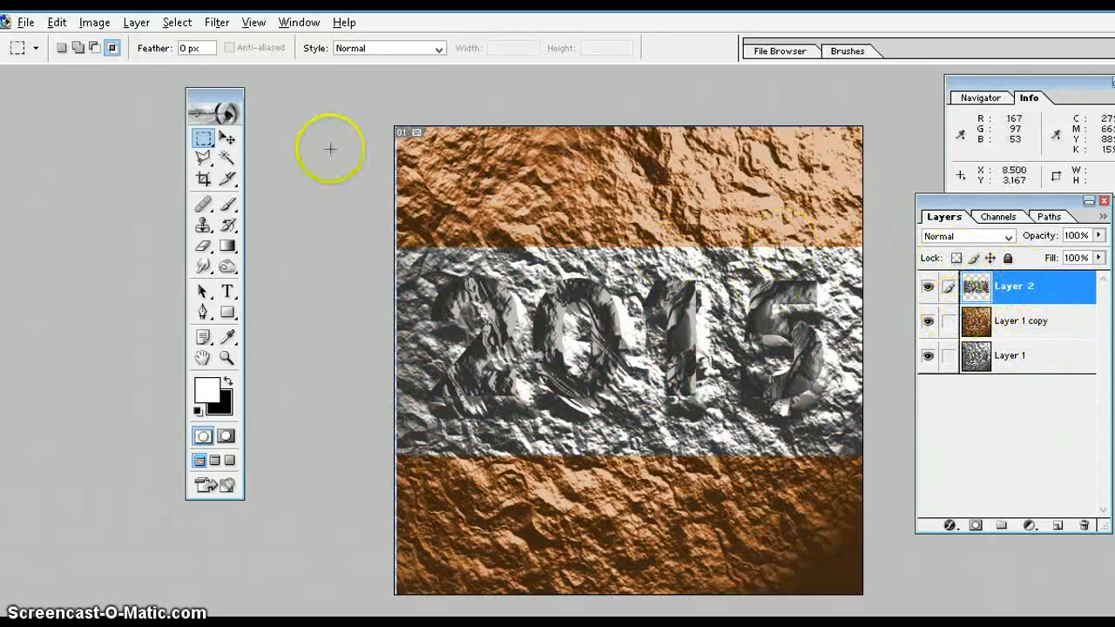
# Darken the grey band on Layer 2 with Brightness/Contrast set to brightness -35 and contrast +8.
pyautogui.click(95, 24)
pyautogui.moveTo(146, 71)
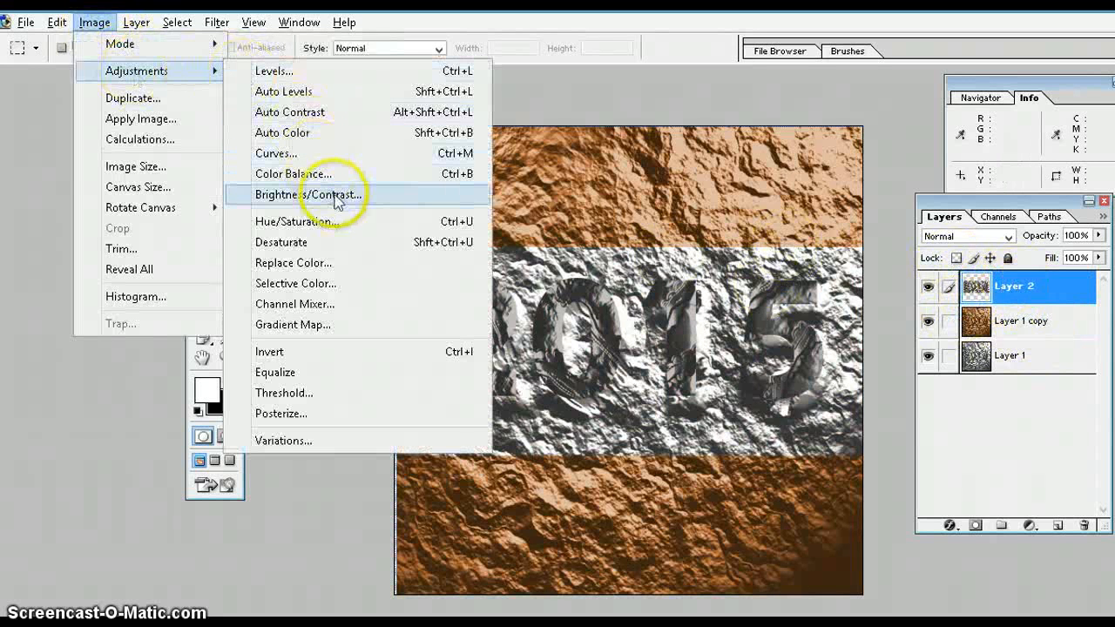
pyautogui.click(338, 198)
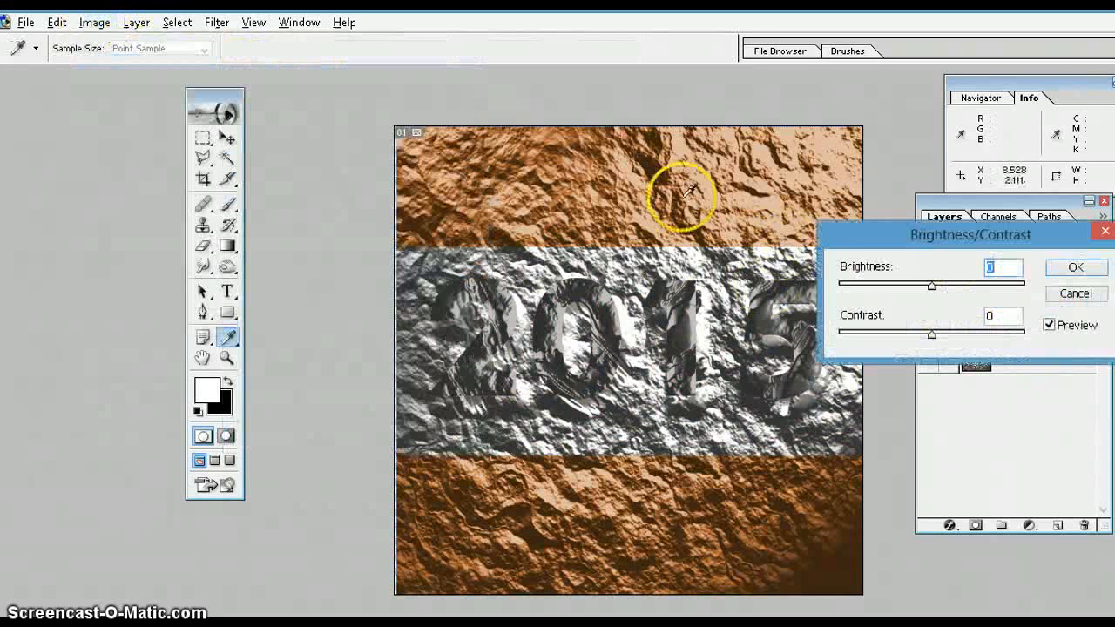
pyautogui.moveTo(932, 286)
pyautogui.mouseDown()
pyautogui.moveTo(920, 286)
pyautogui.moveTo(934, 289)
pyautogui.mouseUp()
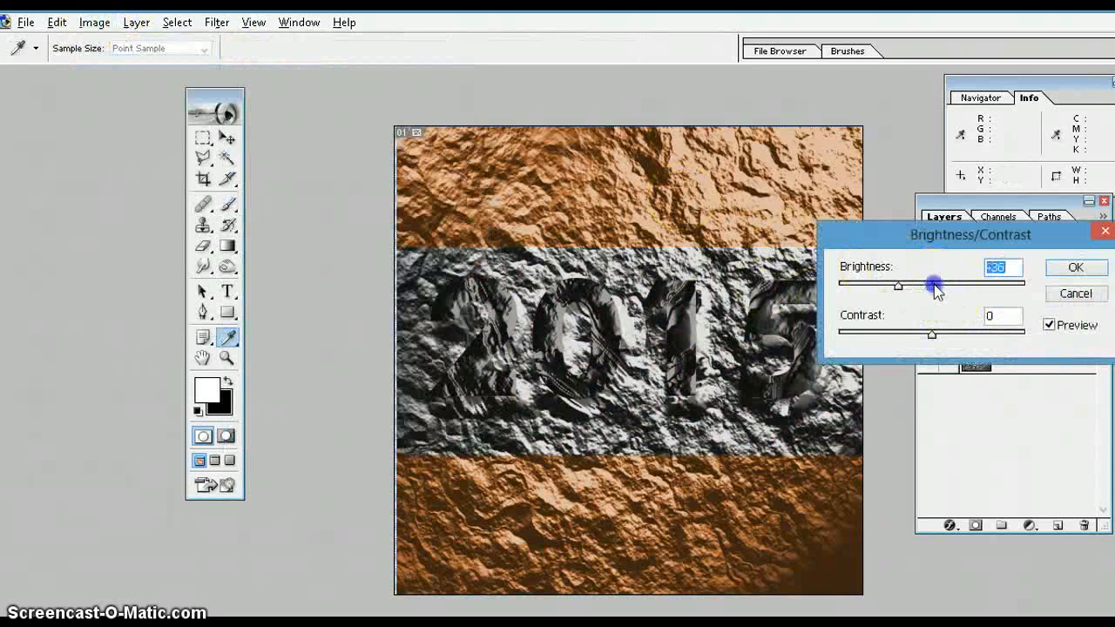
pyautogui.moveTo(933, 334); pyautogui.dragTo(936, 341)
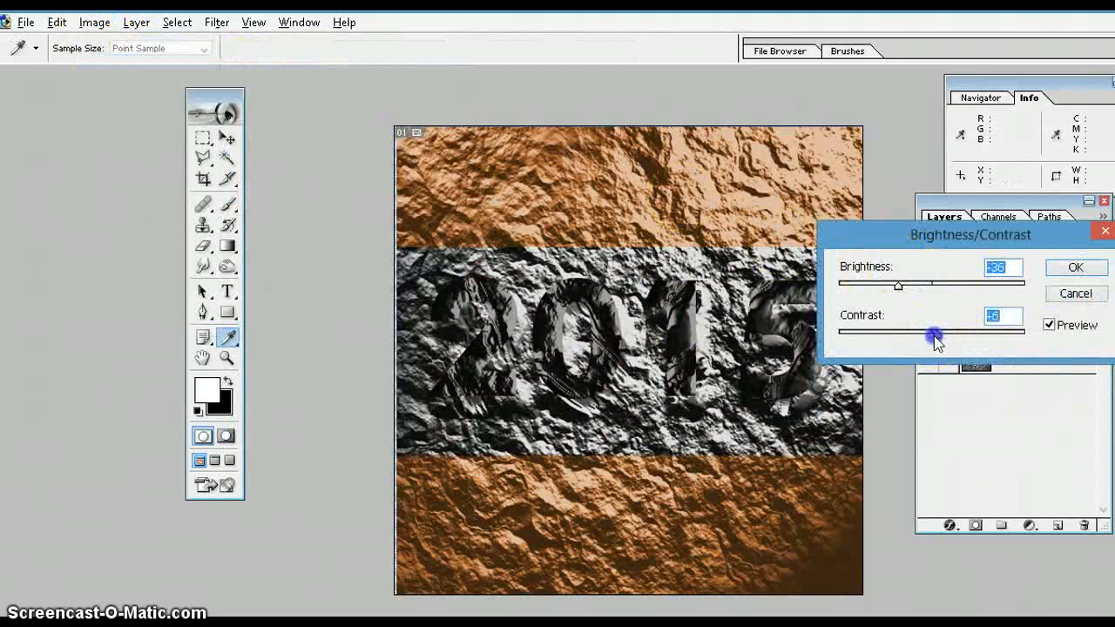
pyautogui.moveTo(933, 338); pyautogui.dragTo(938, 333)
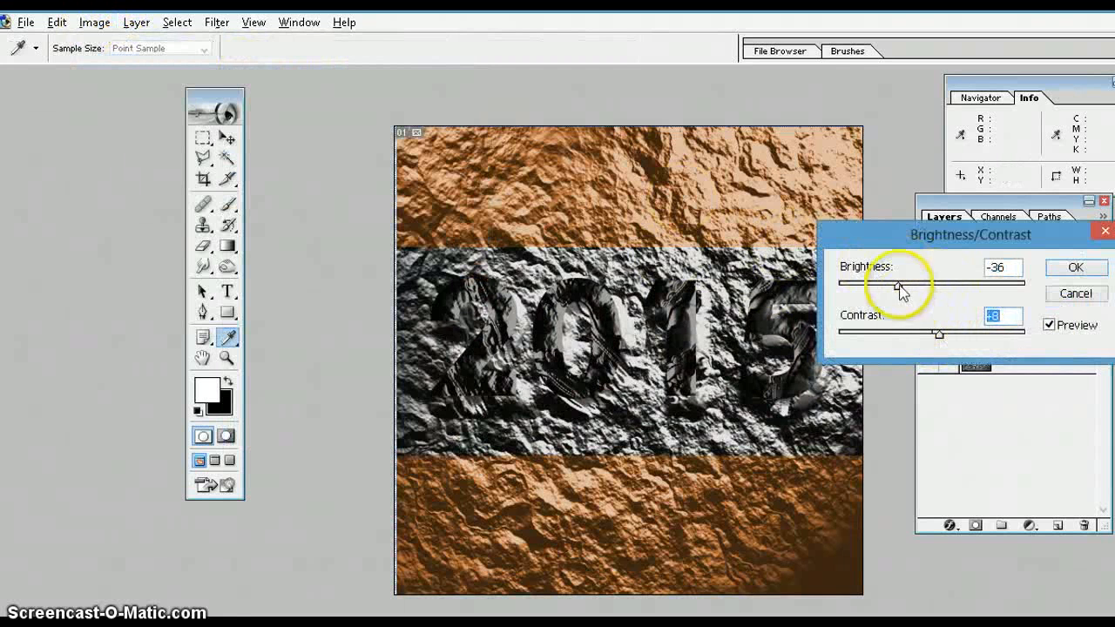
pyautogui.moveTo(899, 286); pyautogui.dragTo(894, 286)
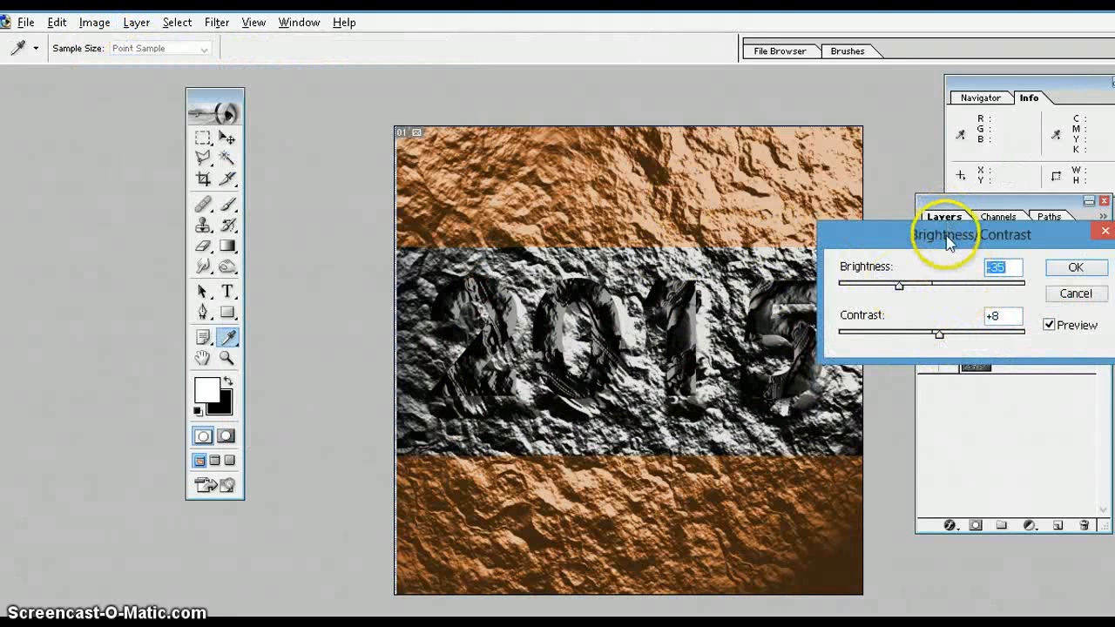
pyautogui.moveTo(946, 229); pyautogui.dragTo(937, 226)
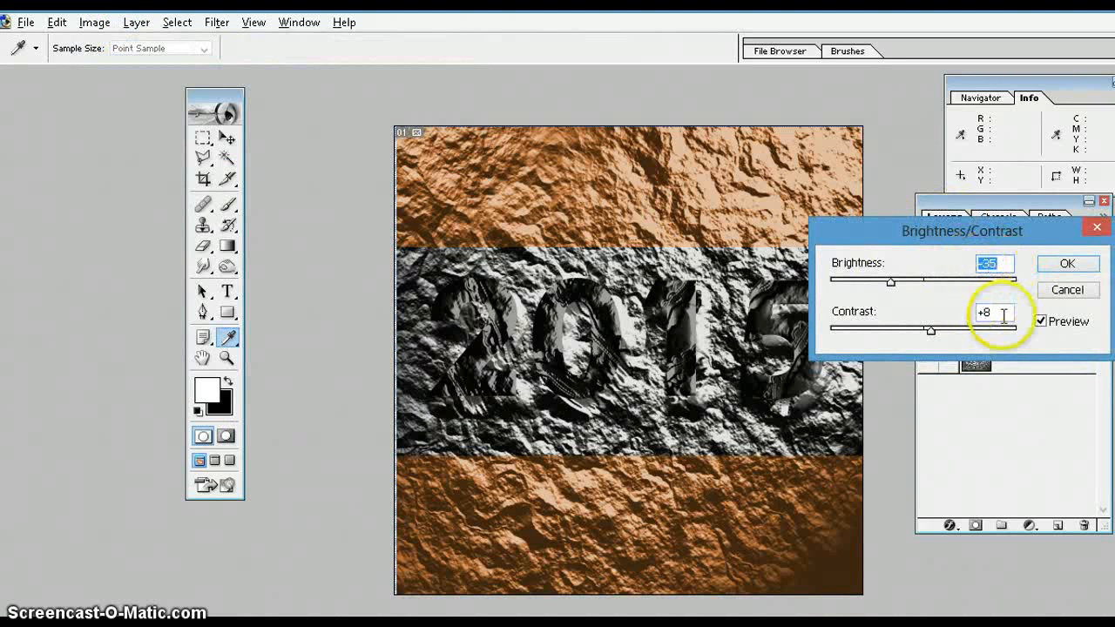
pyautogui.click(1063, 265)
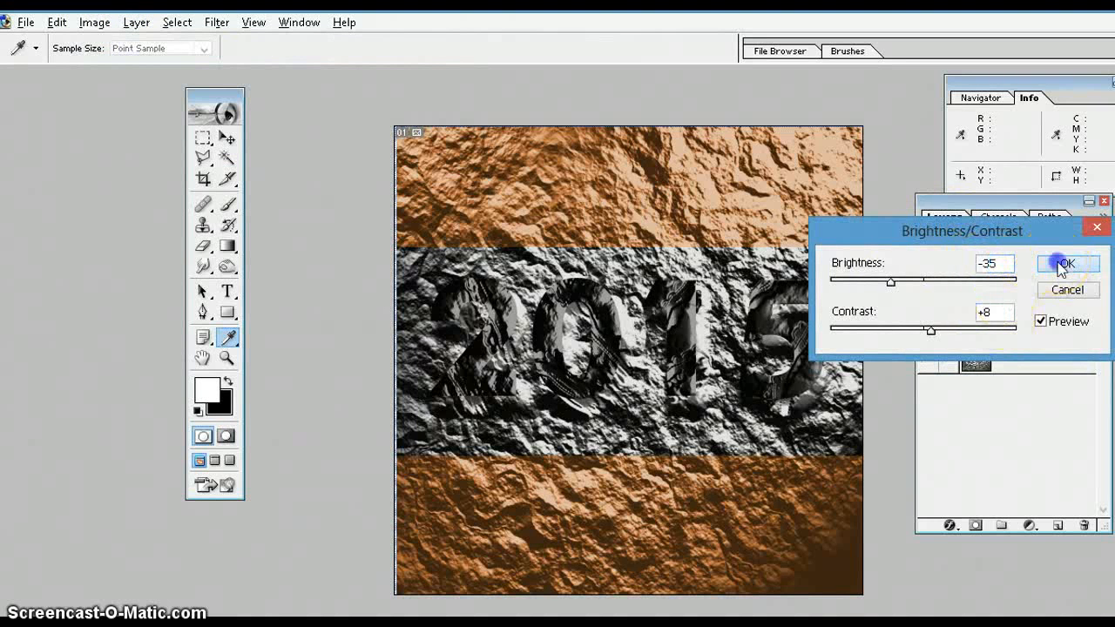
pyautogui.press('m')
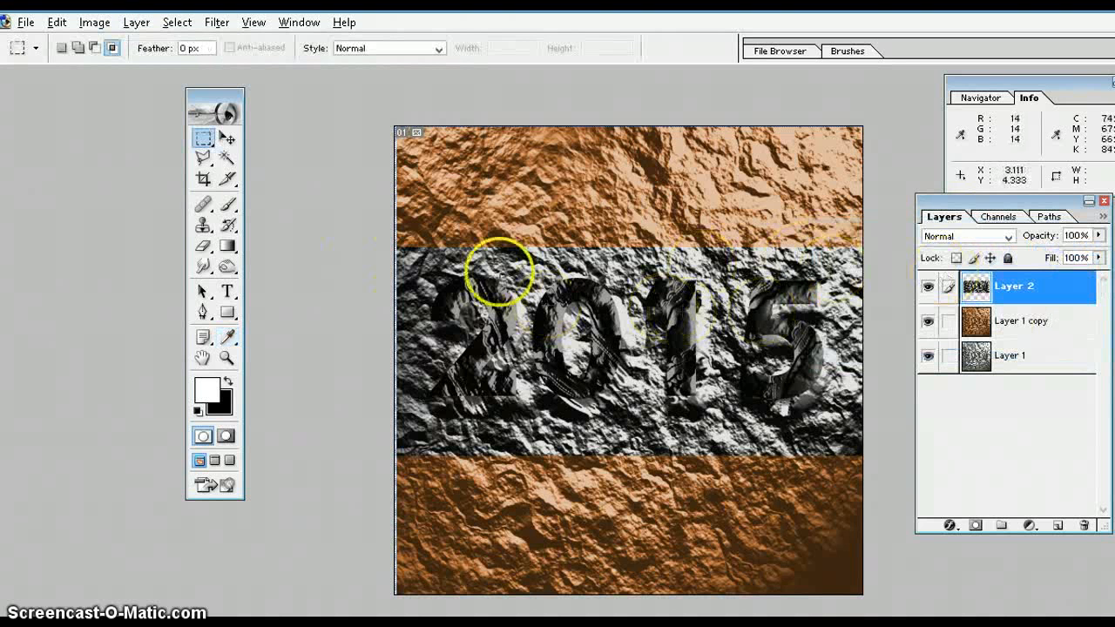
# Erase the straight upper edge of the grey band on Layer 2 into a rough line with a 13 px Eraser brush.
pyautogui.click(202, 247)
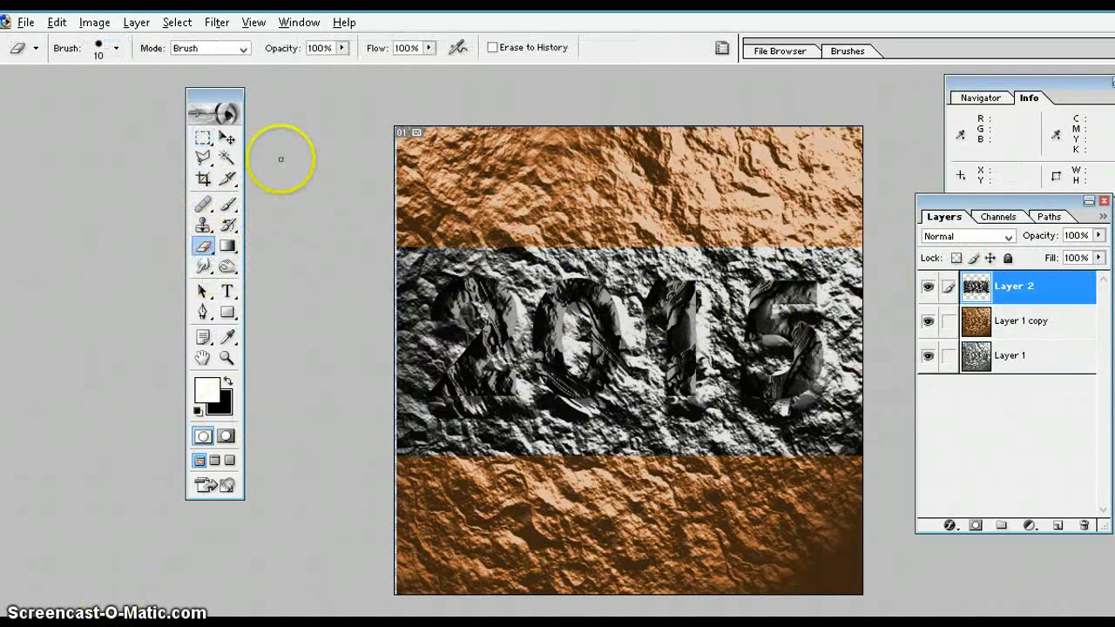
pyautogui.click(116, 49)
pyautogui.moveTo(20, 96); pyautogui.dragTo(16, 98)
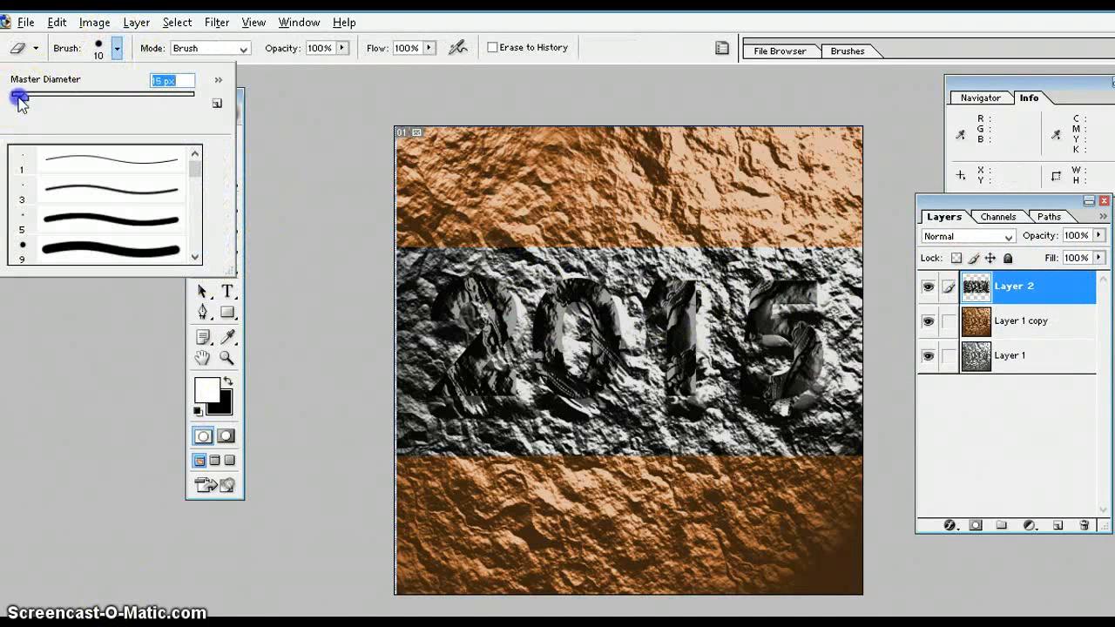
pyautogui.moveTo(20, 100); pyautogui.dragTo(24, 96)
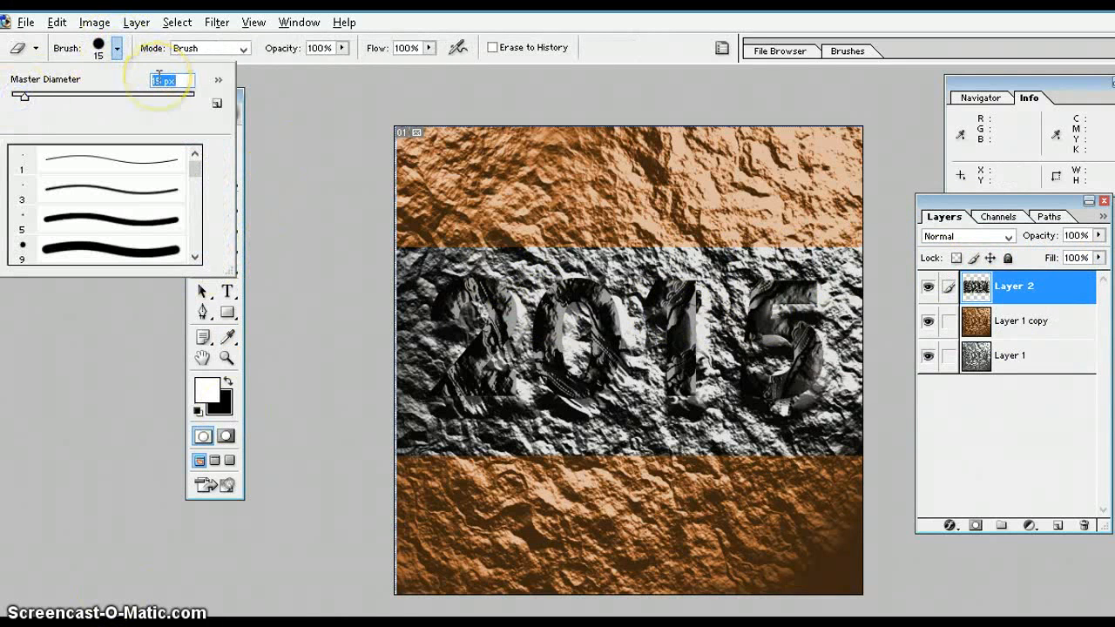
pyautogui.press('Down')
pyautogui.press('Down')
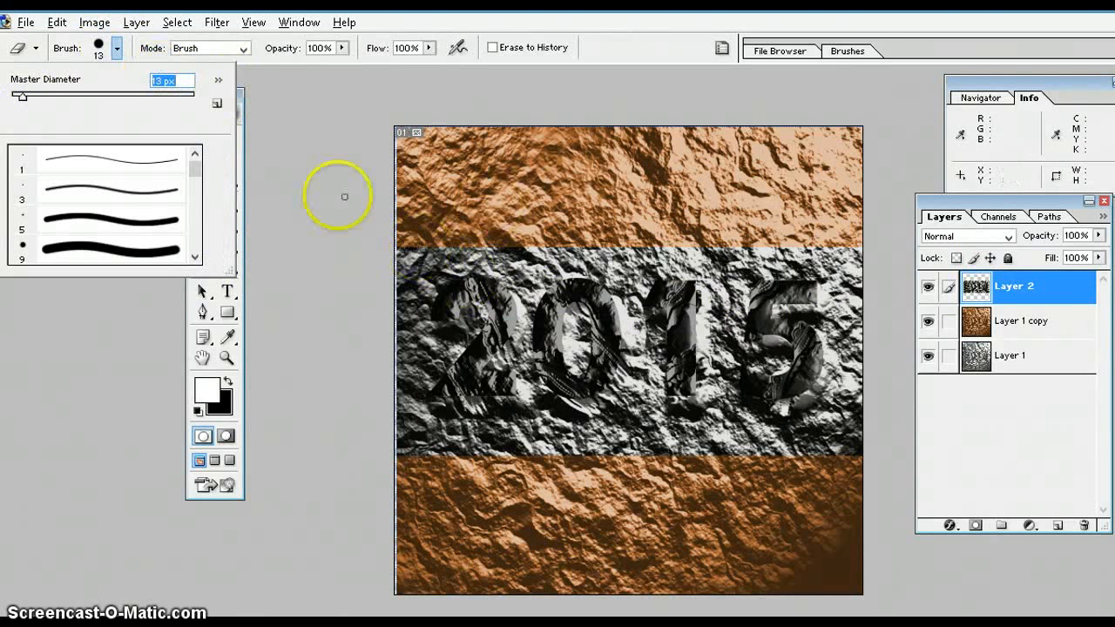
pyautogui.click(1032, 290)
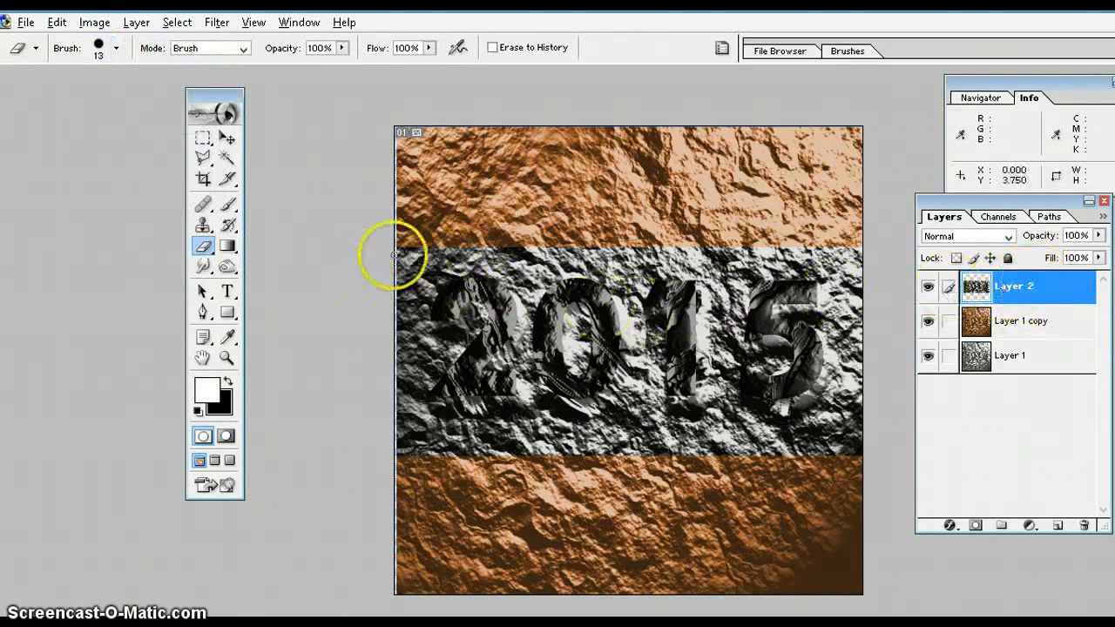
pyautogui.click(396, 248)
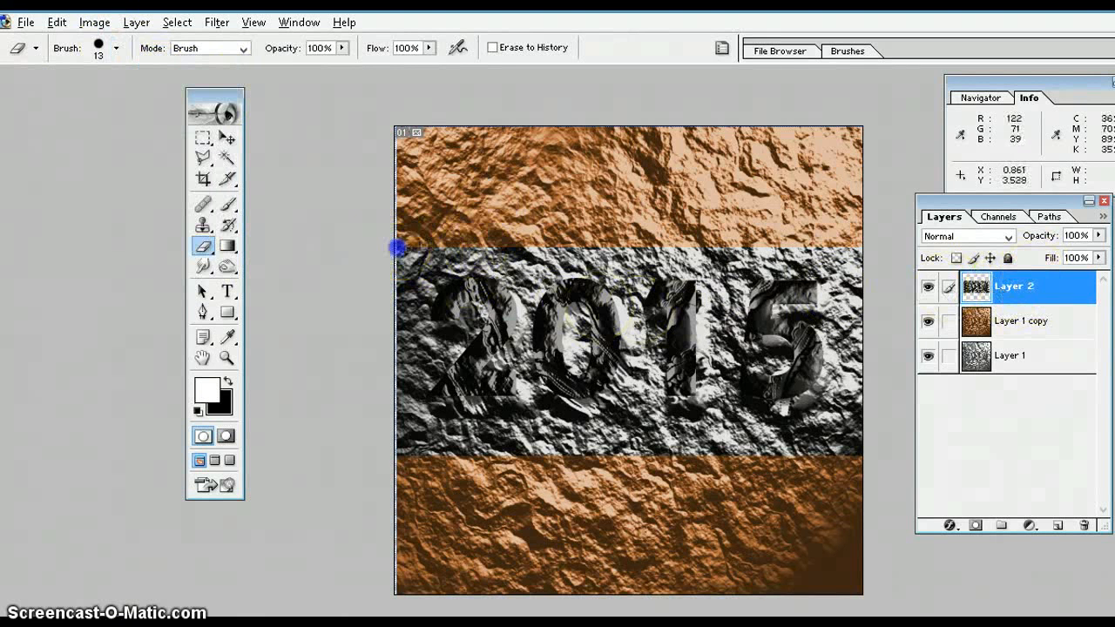
pyautogui.moveTo(396, 249)
pyautogui.mouseDown()
pyautogui.moveTo(774, 256)
pyautogui.moveTo(786, 246)
pyautogui.moveTo(769, 245)
pyautogui.moveTo(836, 247)
pyautogui.moveTo(823, 251)
pyautogui.moveTo(848, 258)
pyautogui.moveTo(839, 252)
pyautogui.moveTo(857, 251)
pyautogui.moveTo(846, 241)
pyautogui.moveTo(866, 252)
pyautogui.mouseUp()
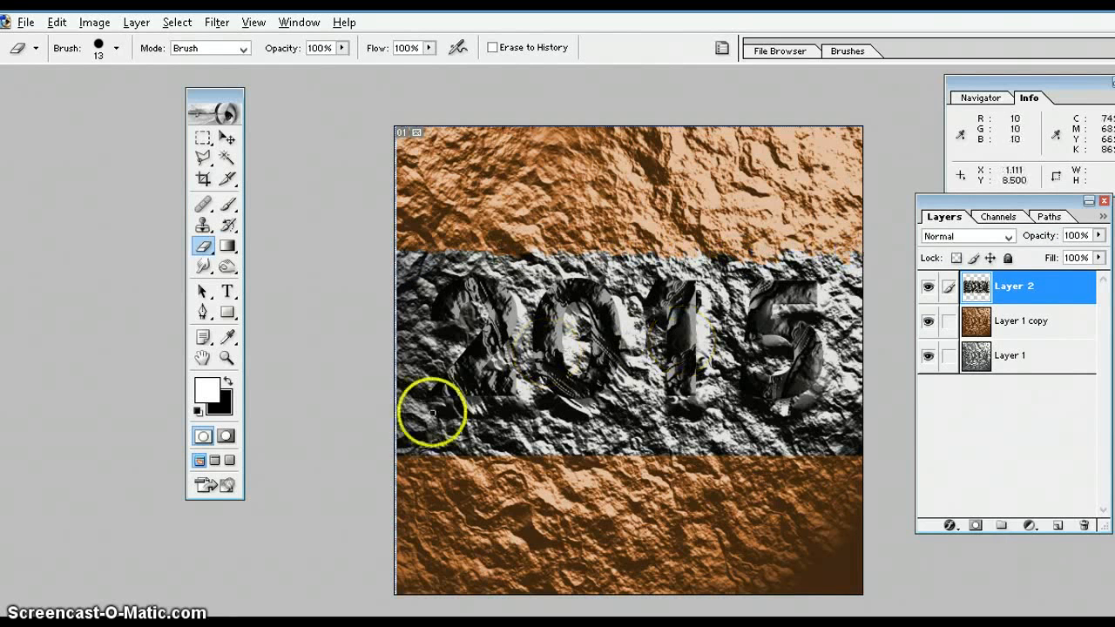
# Roughen the lower edge of the grey band by erasing along its full width.
pyautogui.moveTo(395, 456); pyautogui.dragTo(396, 457)
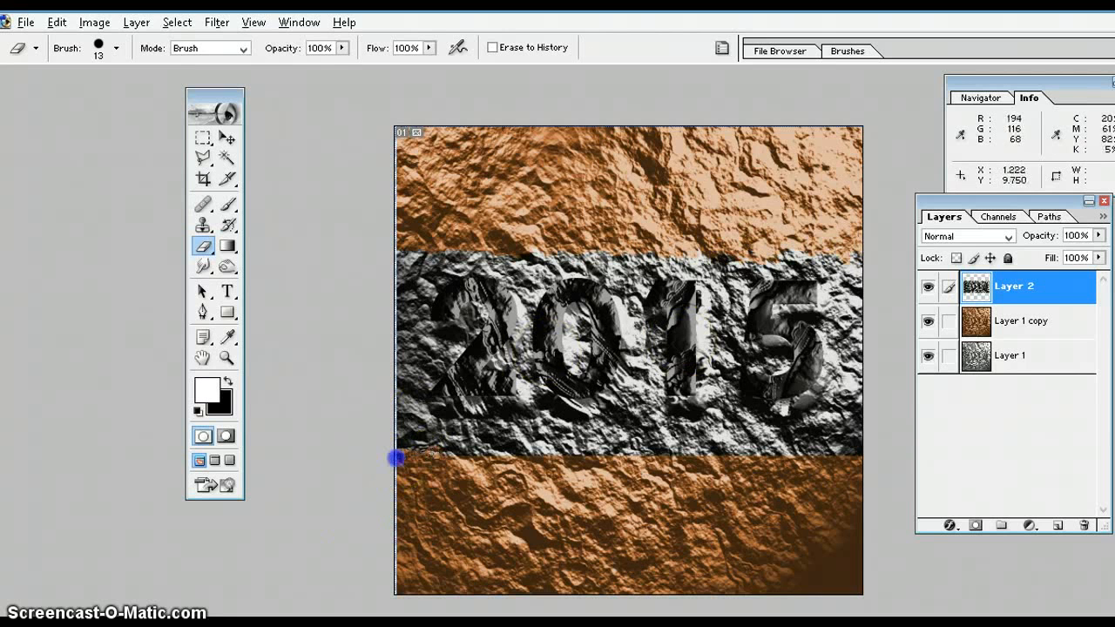
pyautogui.moveTo(396, 457)
pyautogui.mouseDown()
pyautogui.moveTo(451, 445)
pyautogui.moveTo(500, 453)
pyautogui.mouseUp()
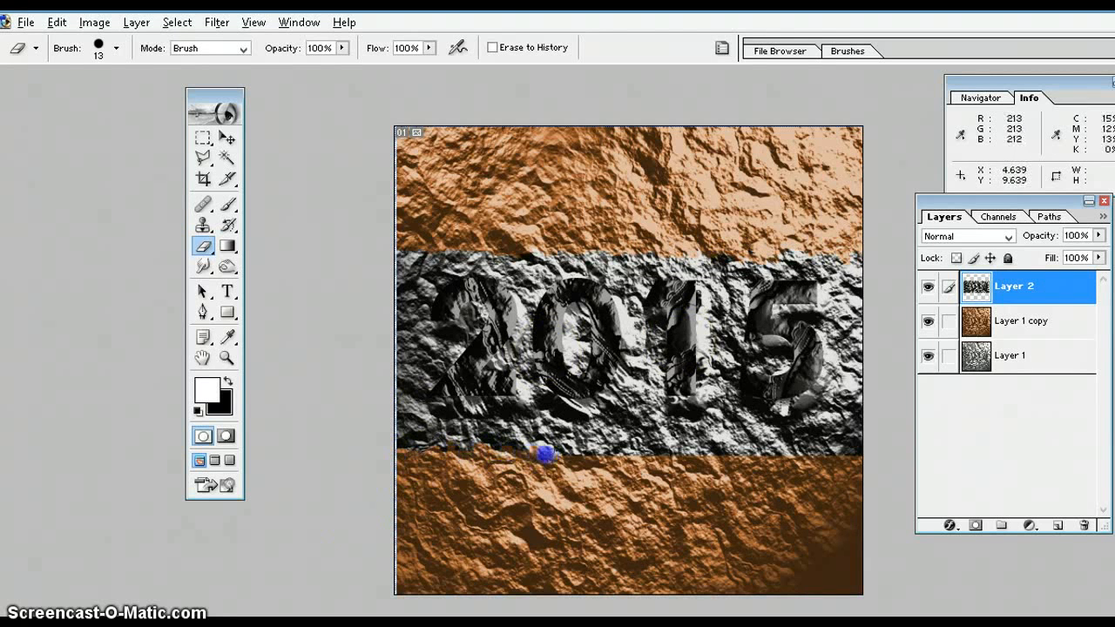
pyautogui.moveTo(556, 453)
pyautogui.mouseDown()
pyautogui.moveTo(576, 460)
pyautogui.moveTo(667, 450)
pyautogui.mouseUp()
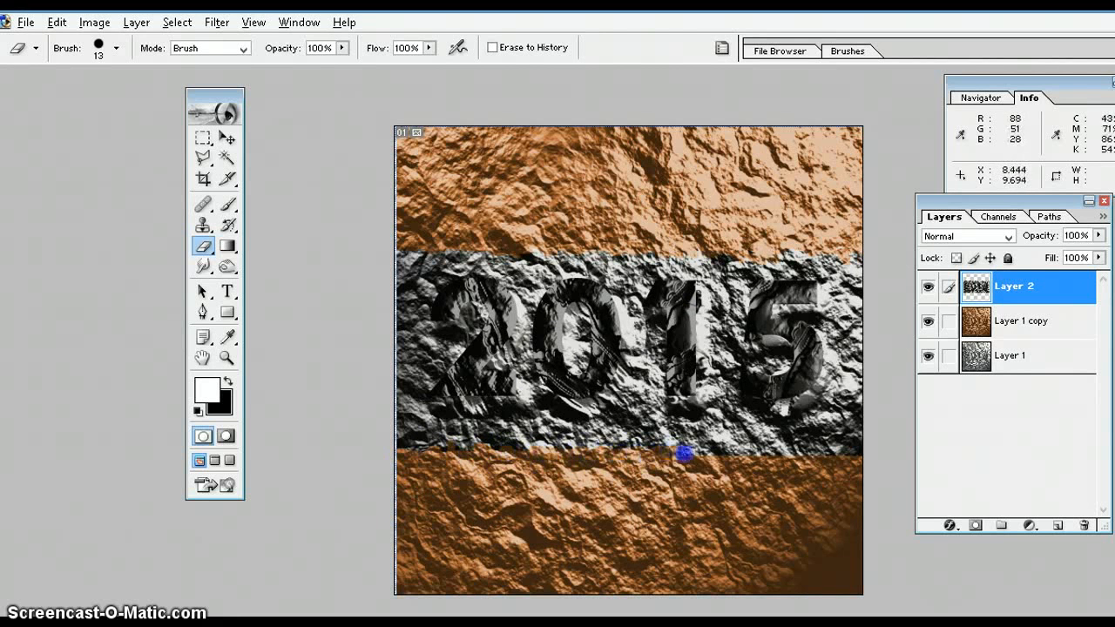
pyautogui.moveTo(700, 446)
pyautogui.mouseDown()
pyautogui.moveTo(732, 443)
pyautogui.moveTo(734, 454)
pyautogui.moveTo(765, 449)
pyautogui.moveTo(744, 458)
pyautogui.moveTo(767, 458)
pyautogui.moveTo(748, 448)
pyautogui.moveTo(789, 453)
pyautogui.mouseUp()
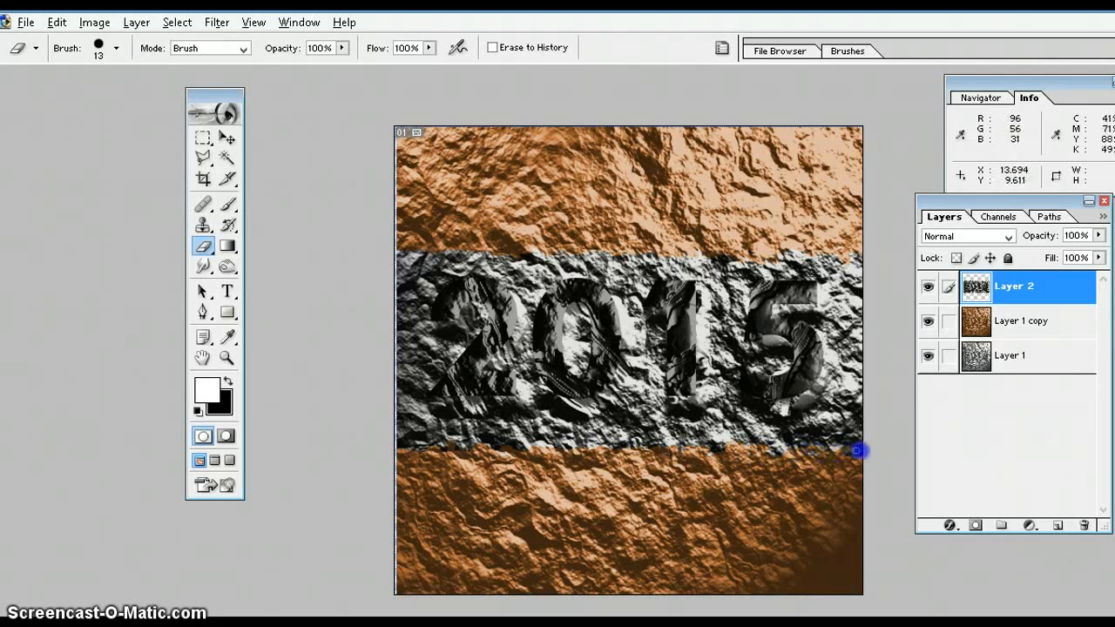
pyautogui.moveTo(858, 455); pyautogui.dragTo(856, 454)
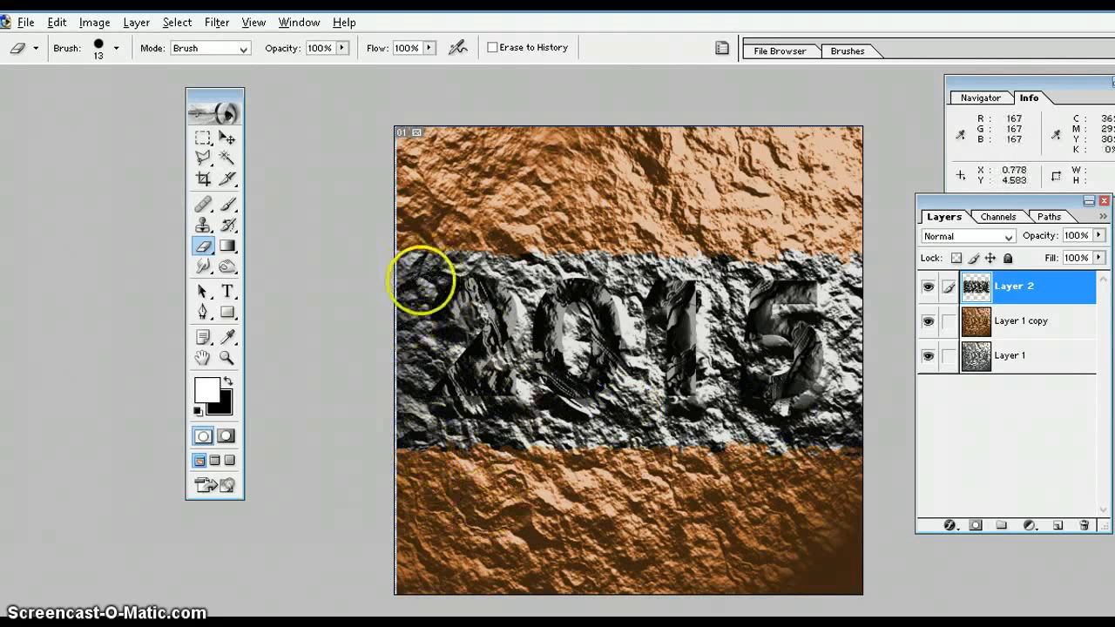
# Erase small scattered spots in the grey band around the 2015 digits, then return to the Move tool and reposition the Info palette.
pyautogui.click(418, 274)
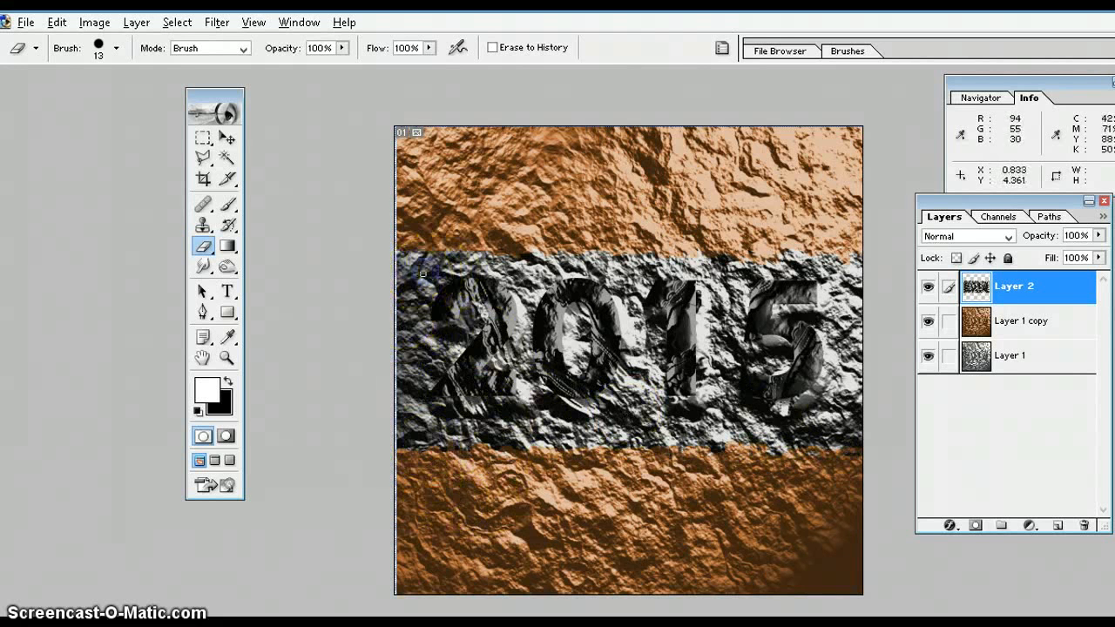
pyautogui.click(418, 416)
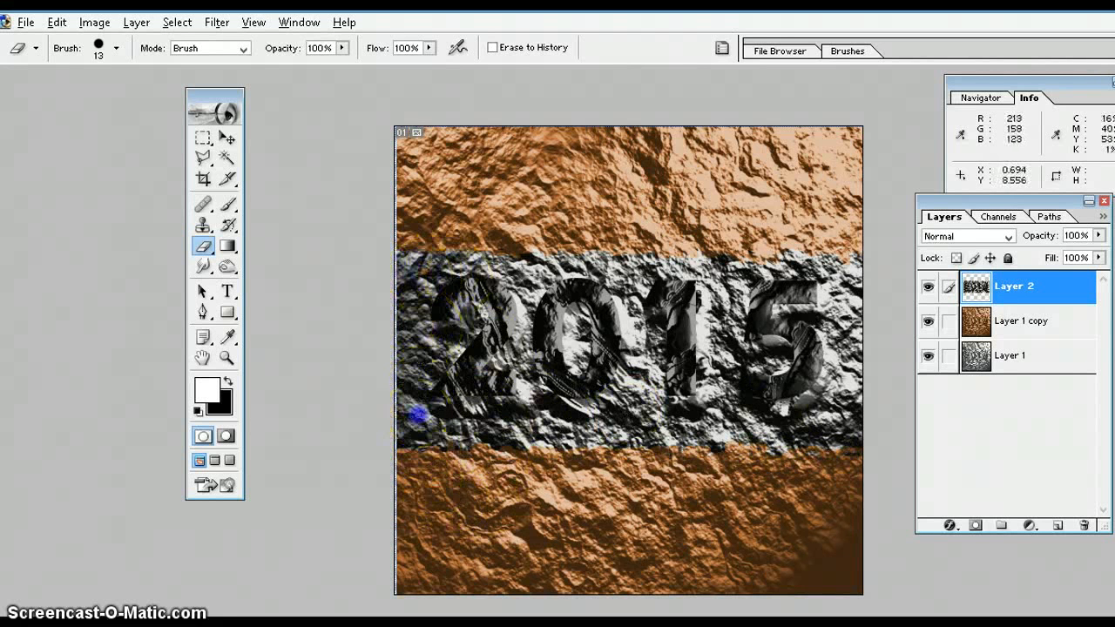
pyautogui.click(632, 291)
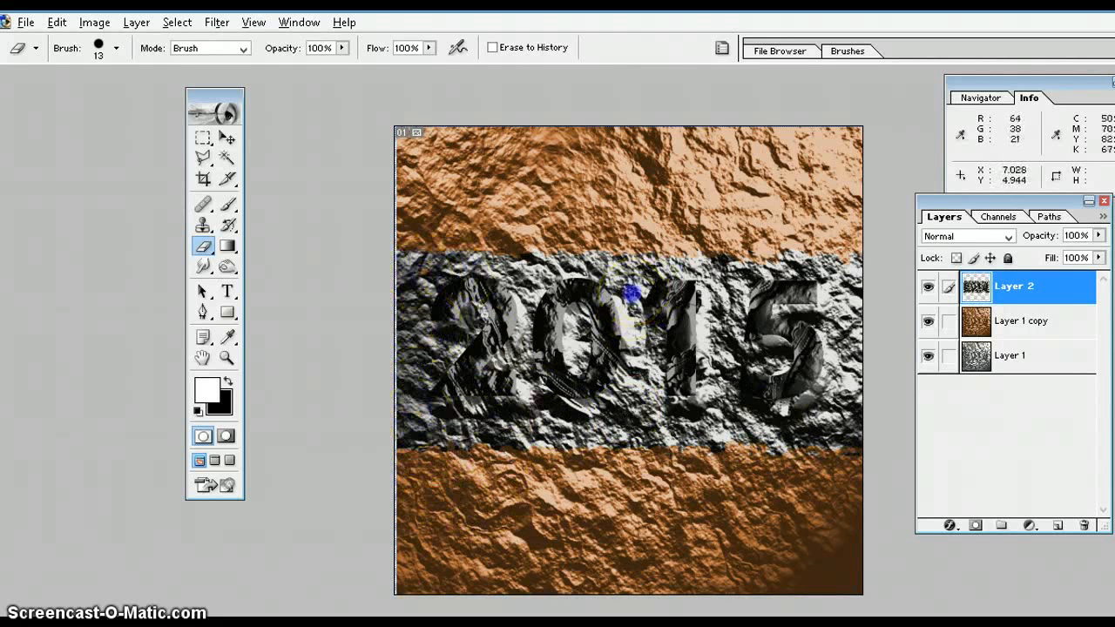
pyautogui.click(727, 296)
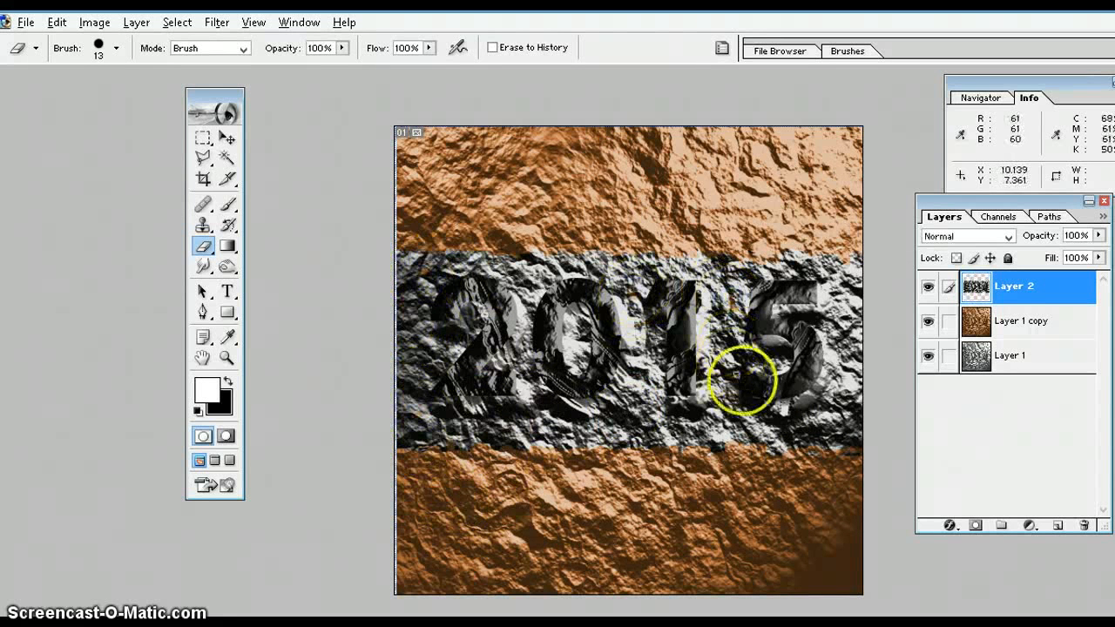
pyautogui.click(722, 409)
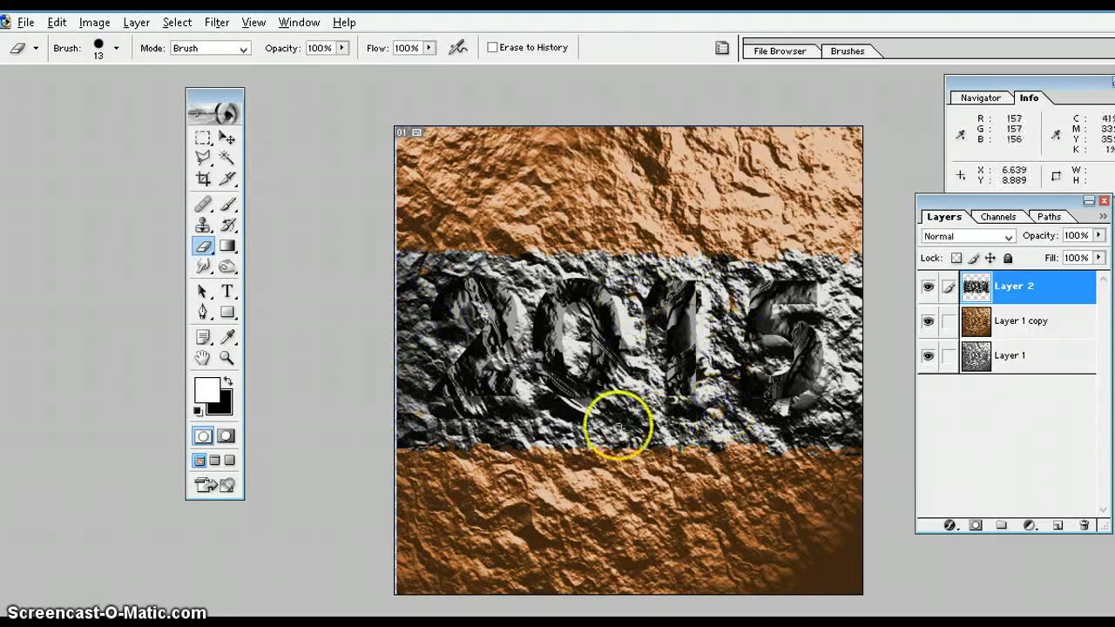
pyautogui.click(618, 426)
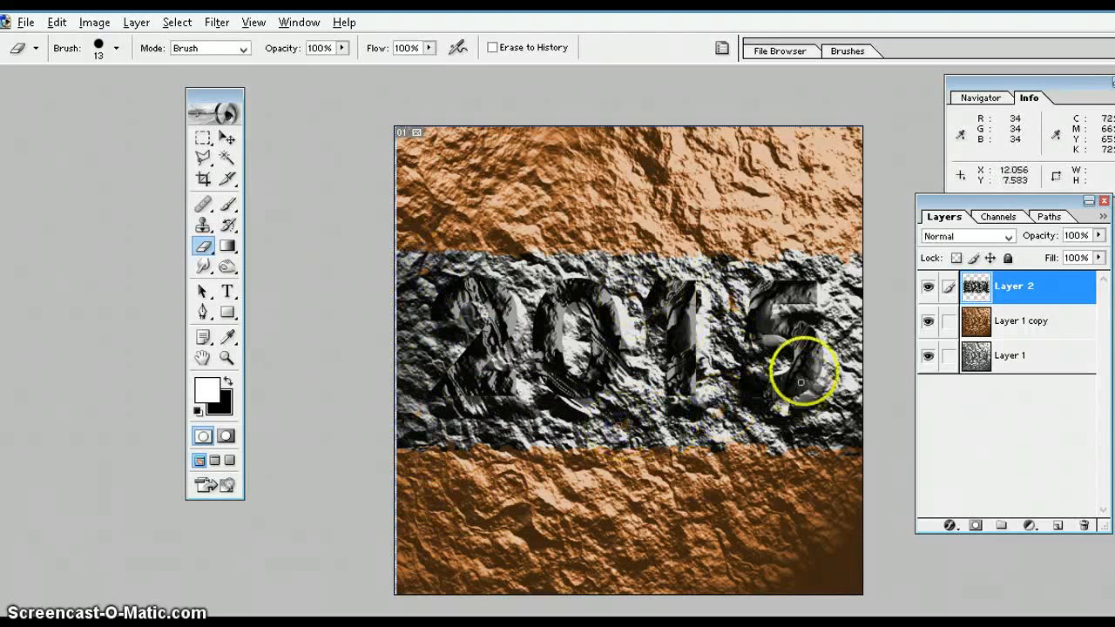
pyautogui.click(849, 302)
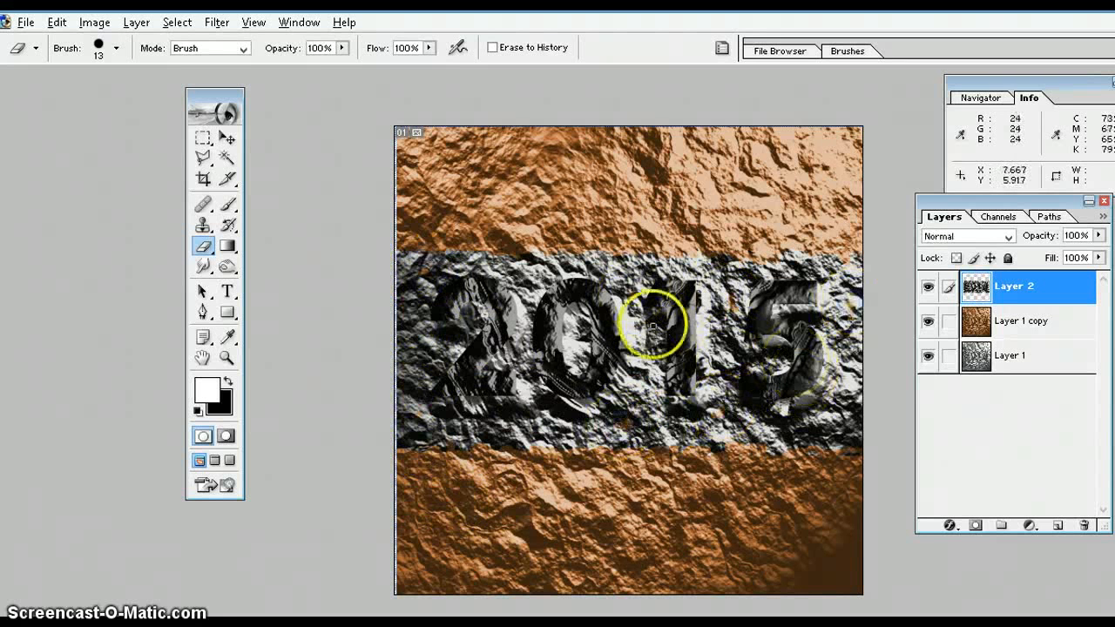
pyautogui.click(522, 279)
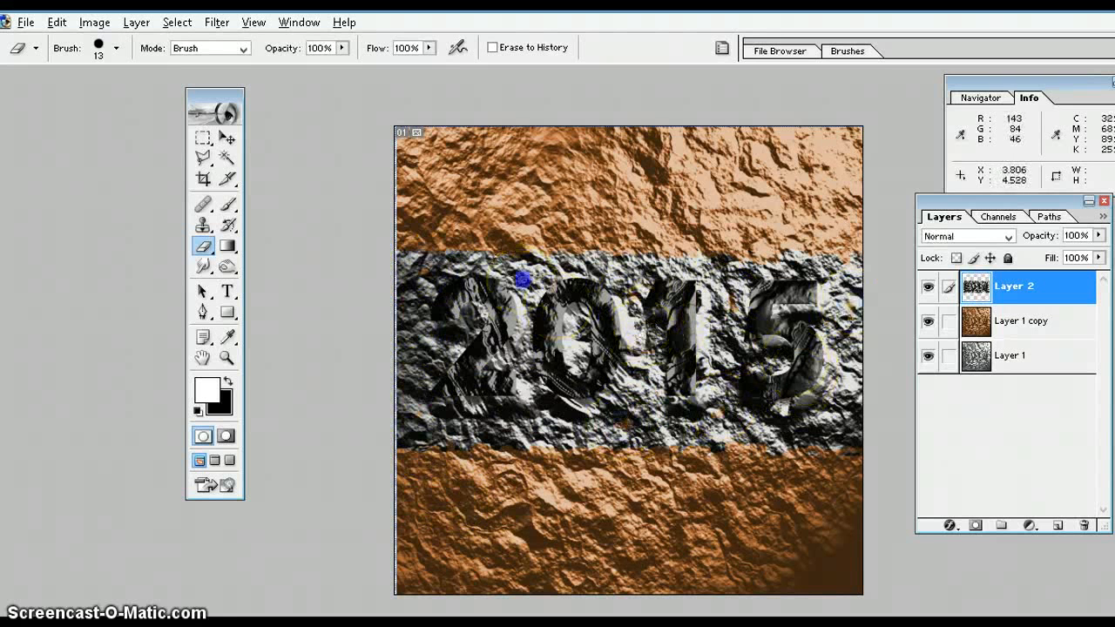
pyautogui.click(560, 276)
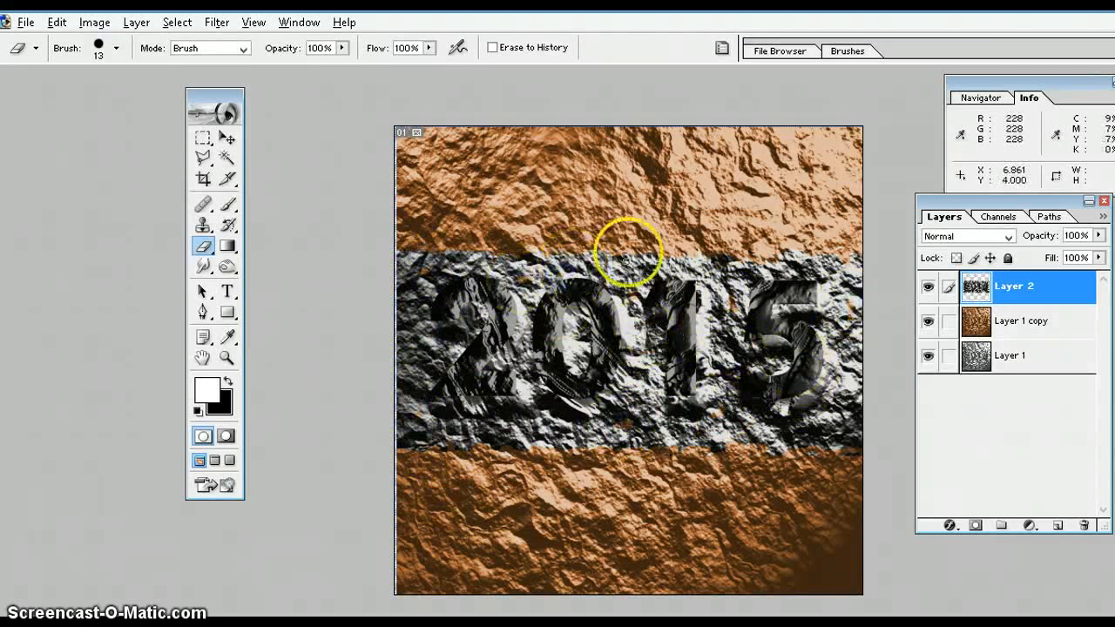
pyautogui.click(598, 269)
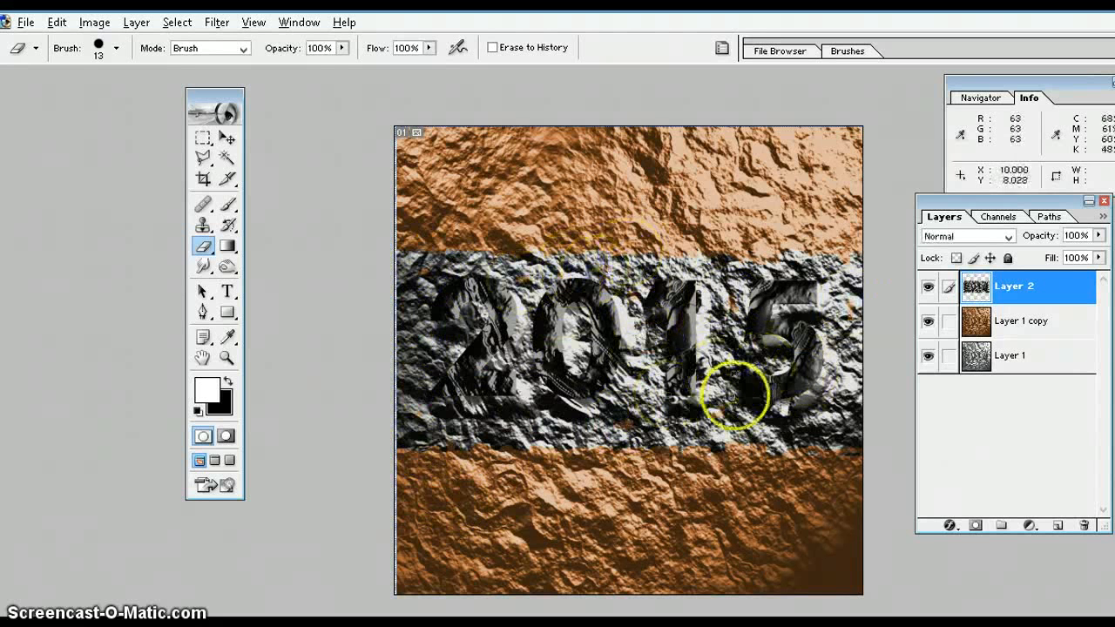
pyautogui.click(836, 418)
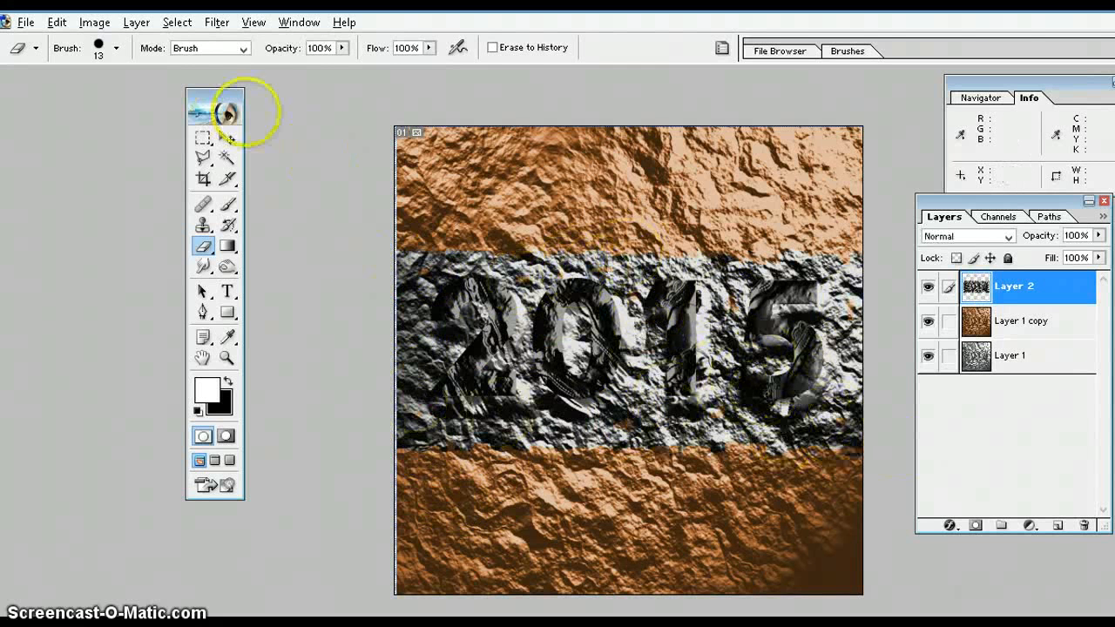
pyautogui.click(226, 139)
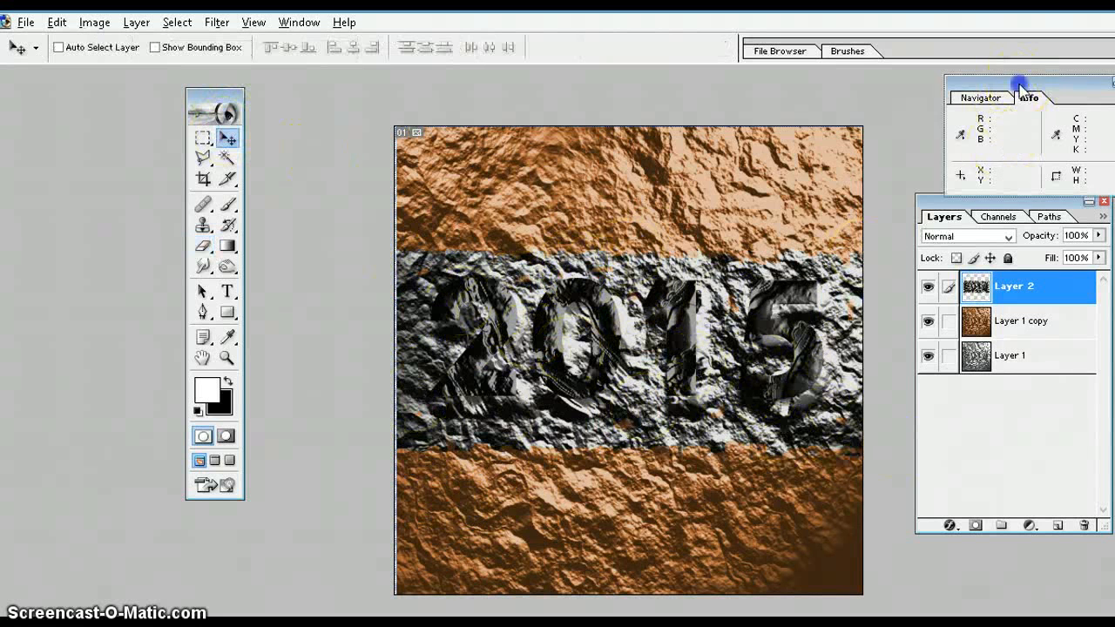
pyautogui.moveTo(1019, 84); pyautogui.dragTo(990, 73)
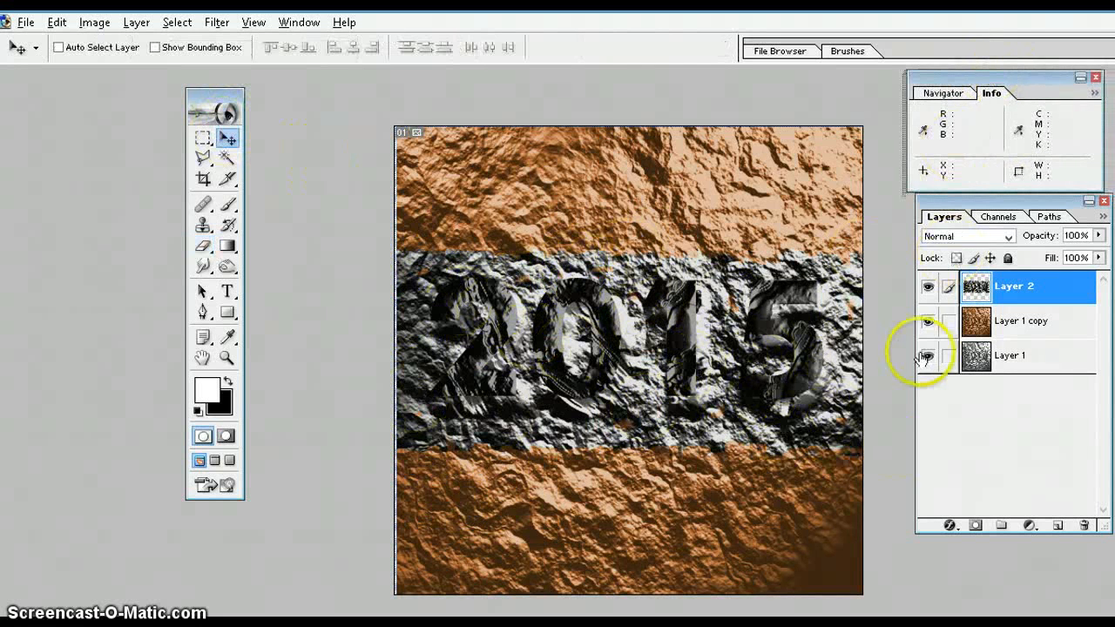
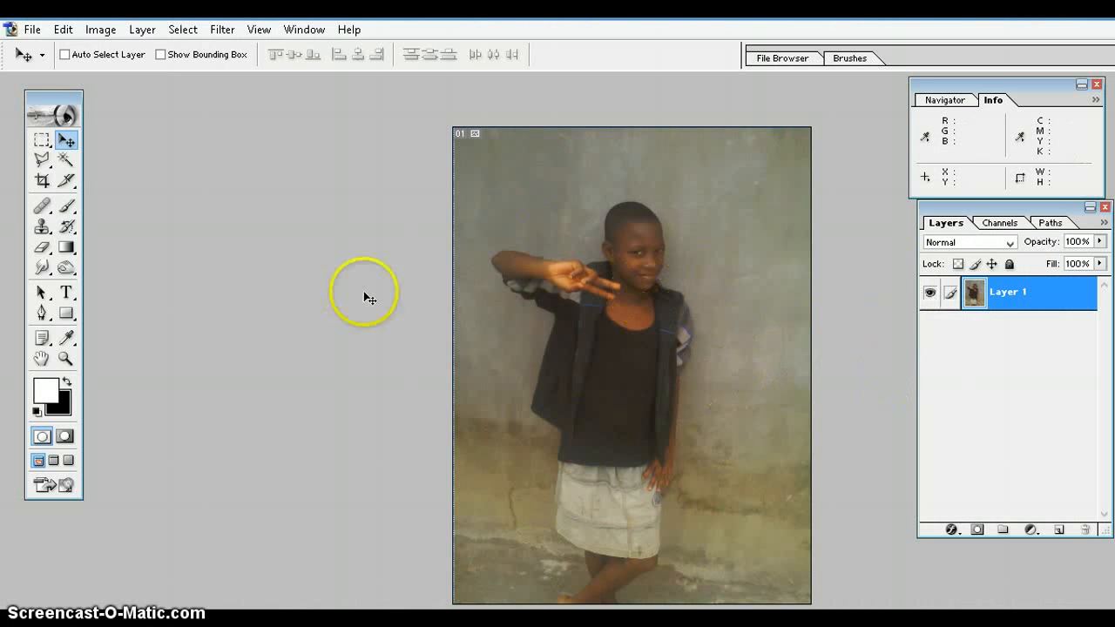
# Duplicate Layer 1 of the portrait photo and delete the original Layer 1.
pyautogui.click(1016, 308)
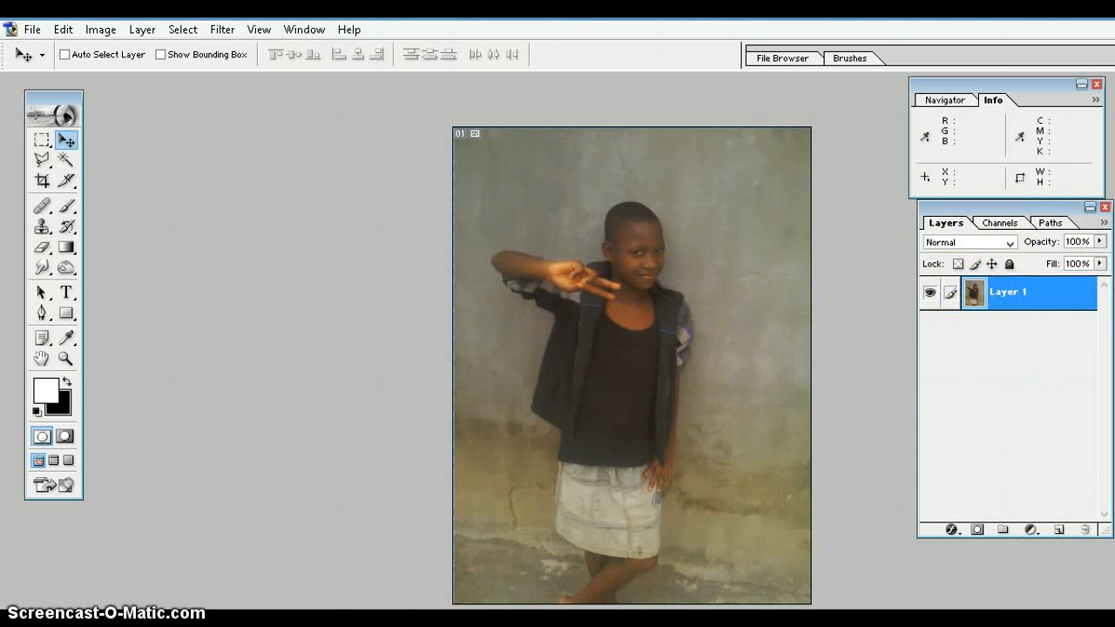
pyautogui.hotkey('ctrl', 'j')
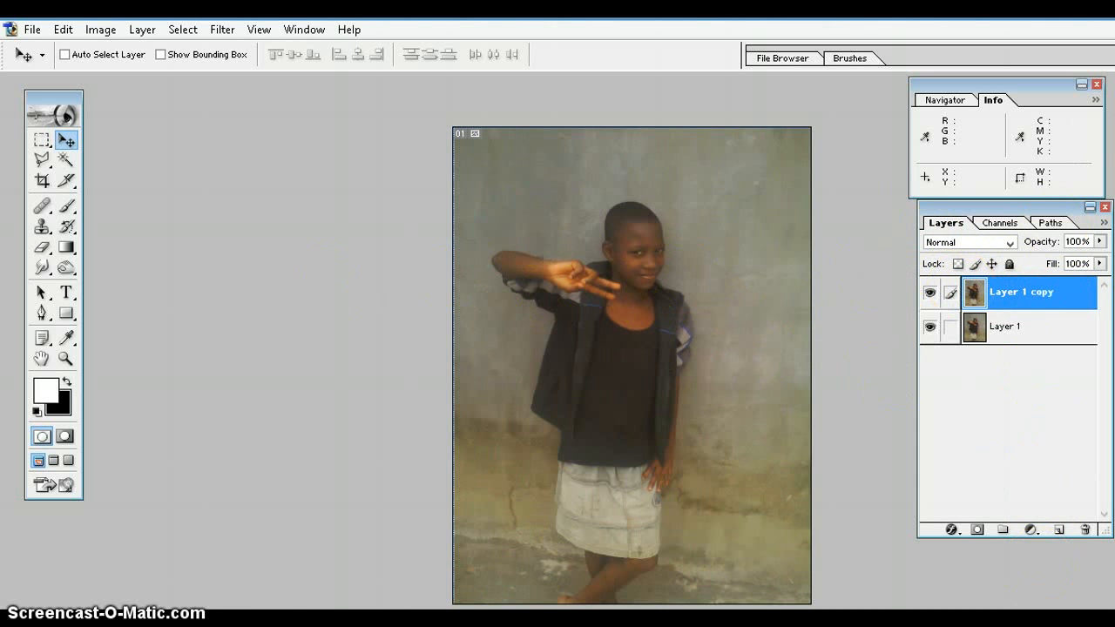
pyautogui.click(996, 336)
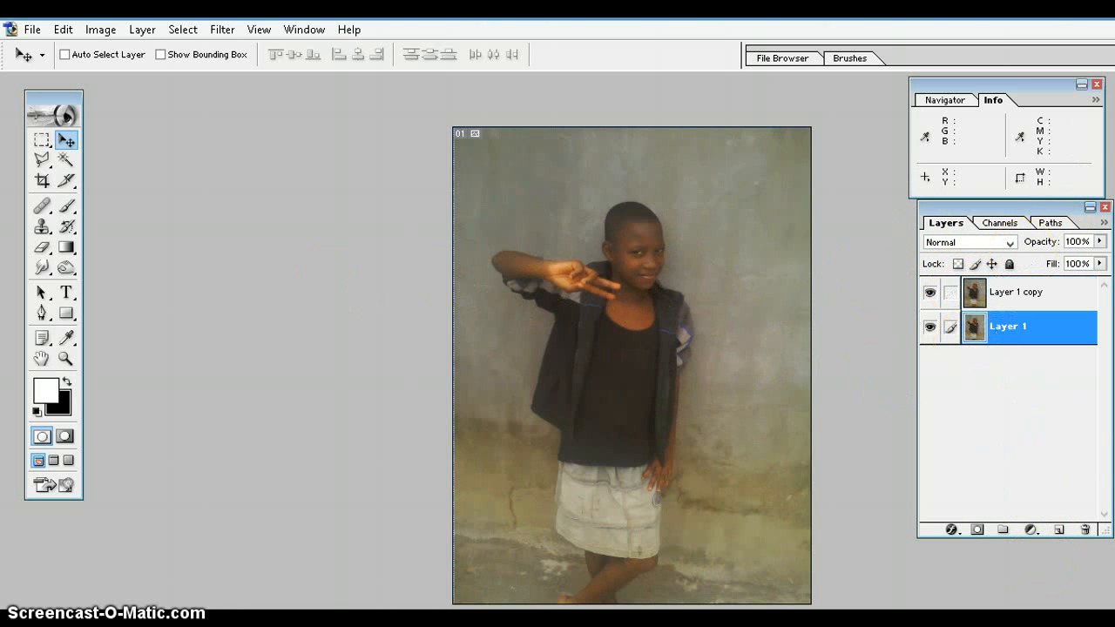
pyautogui.click(1084, 528)
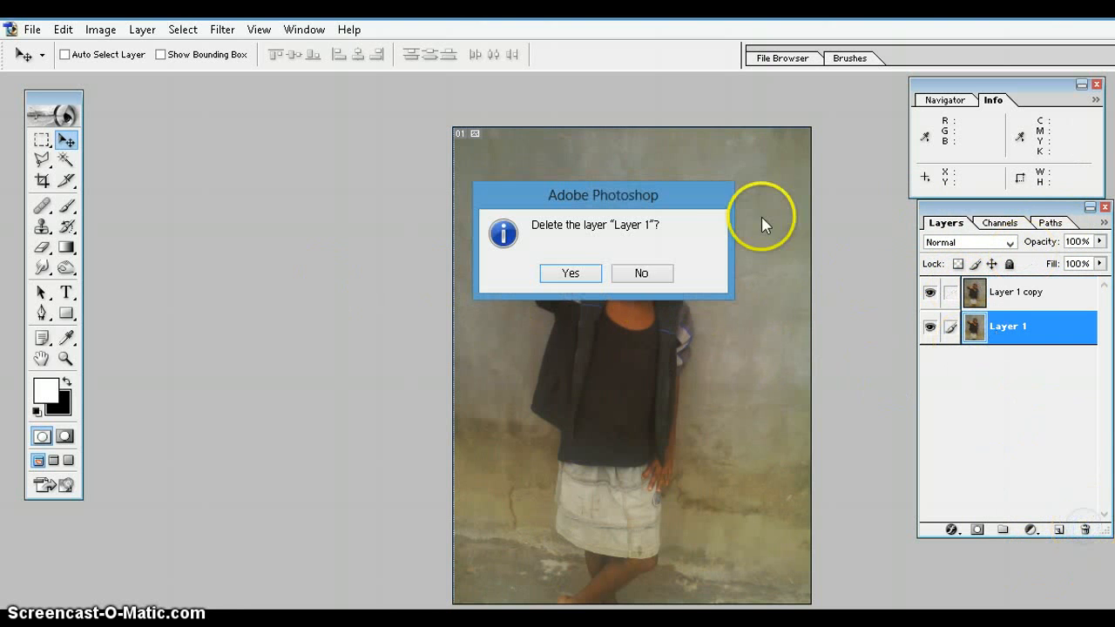
pyautogui.click(544, 271)
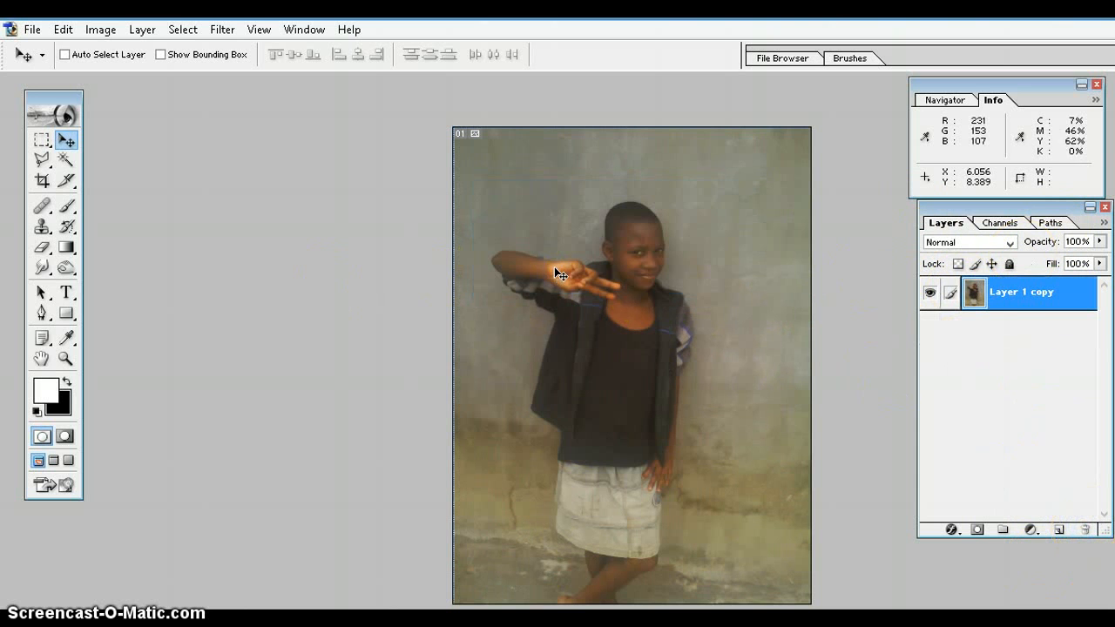
# Undo the deletion of the original Layer 1 and delete that layer again, keeping only Layer 1 copy.
pyautogui.click(1029, 301)
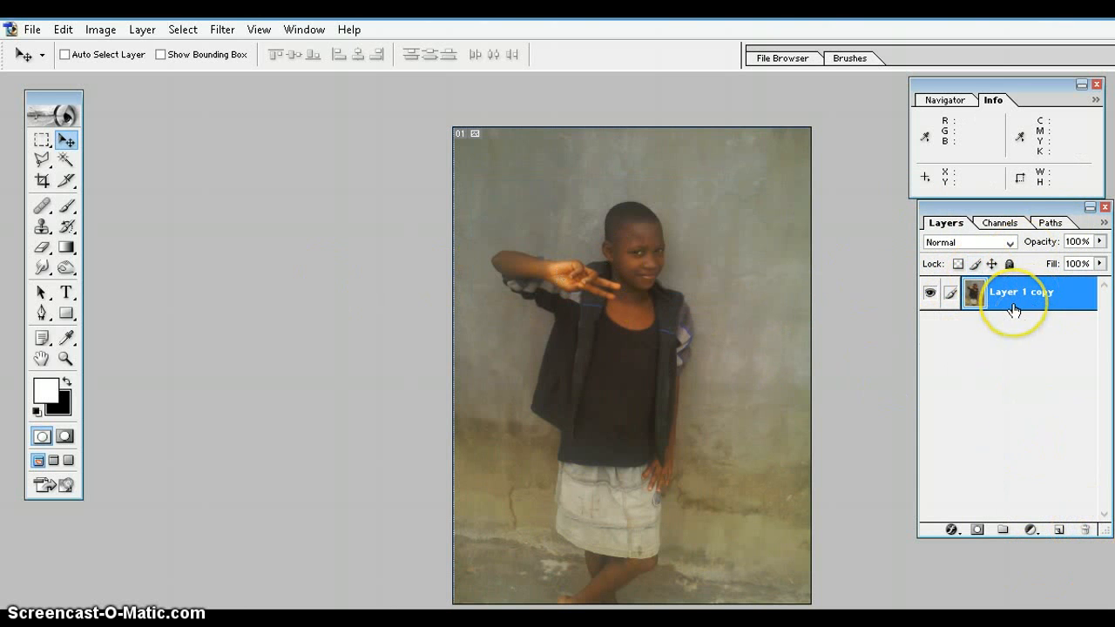
pyautogui.hotkey('ctrl', 'z')
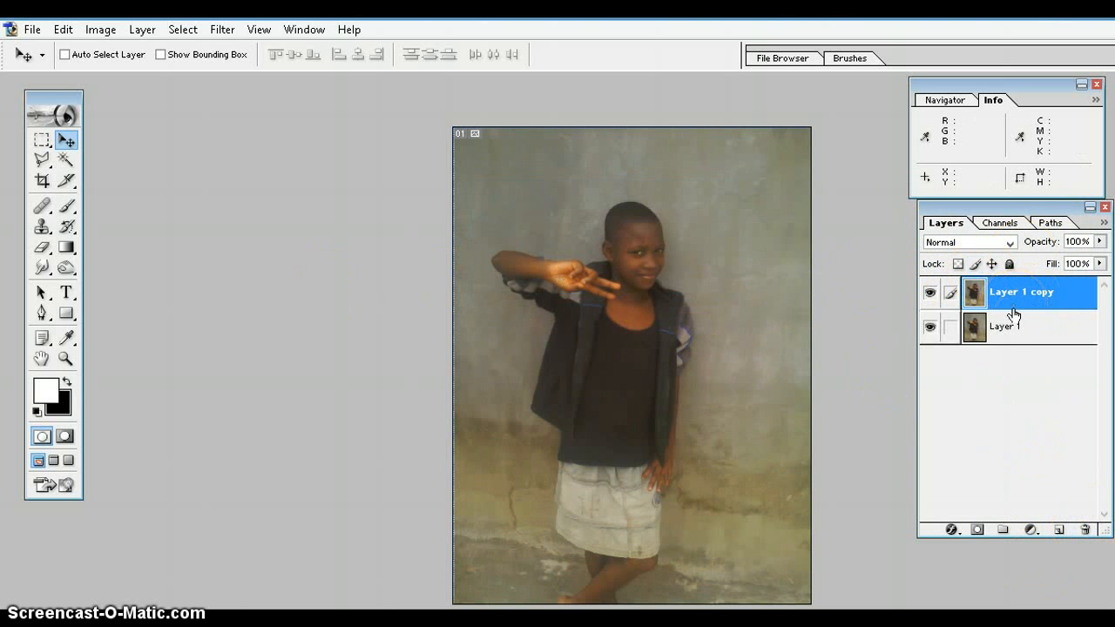
pyautogui.click(1012, 318)
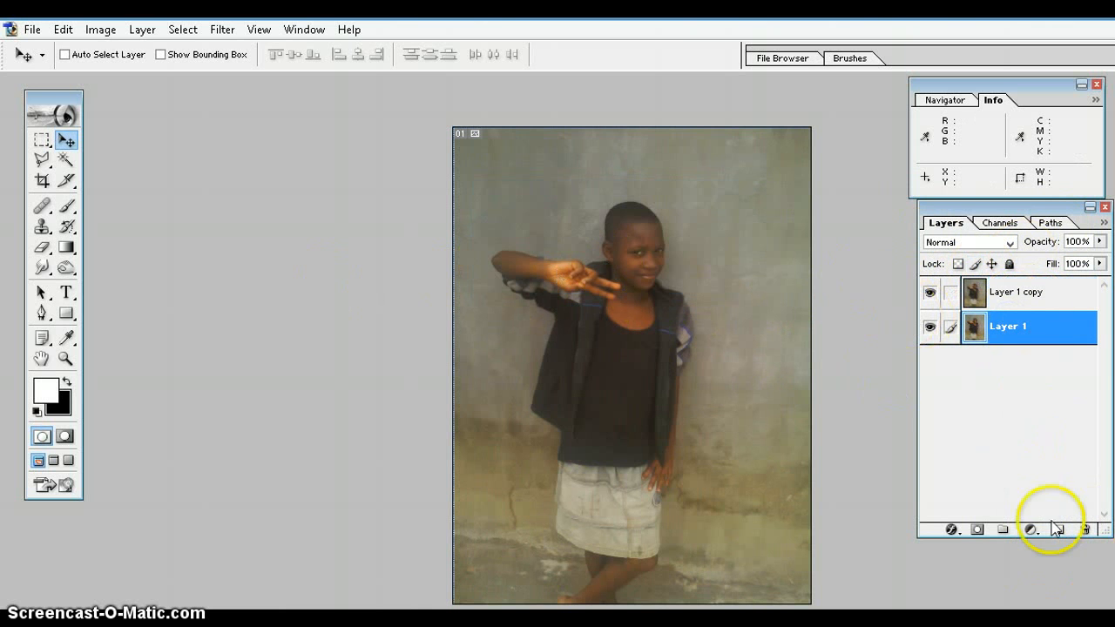
pyautogui.click(1084, 531)
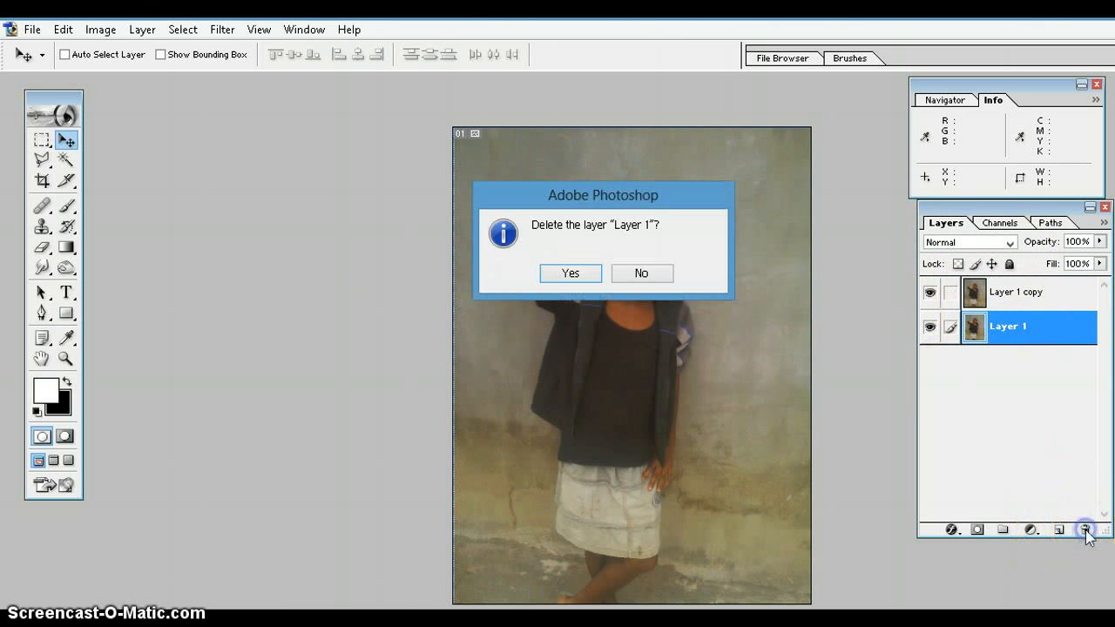
pyautogui.click(548, 275)
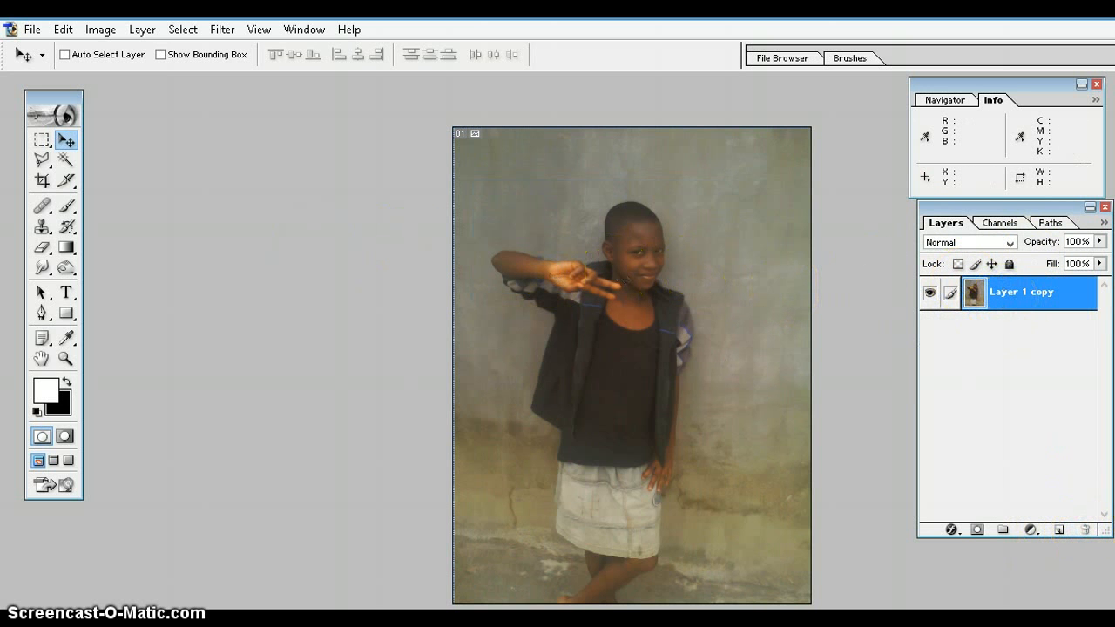
# Make a rectangular marquee selection about 12.6 wide by 9.4 high around the child's head, raised hand and chest.
pyautogui.click(44, 142)
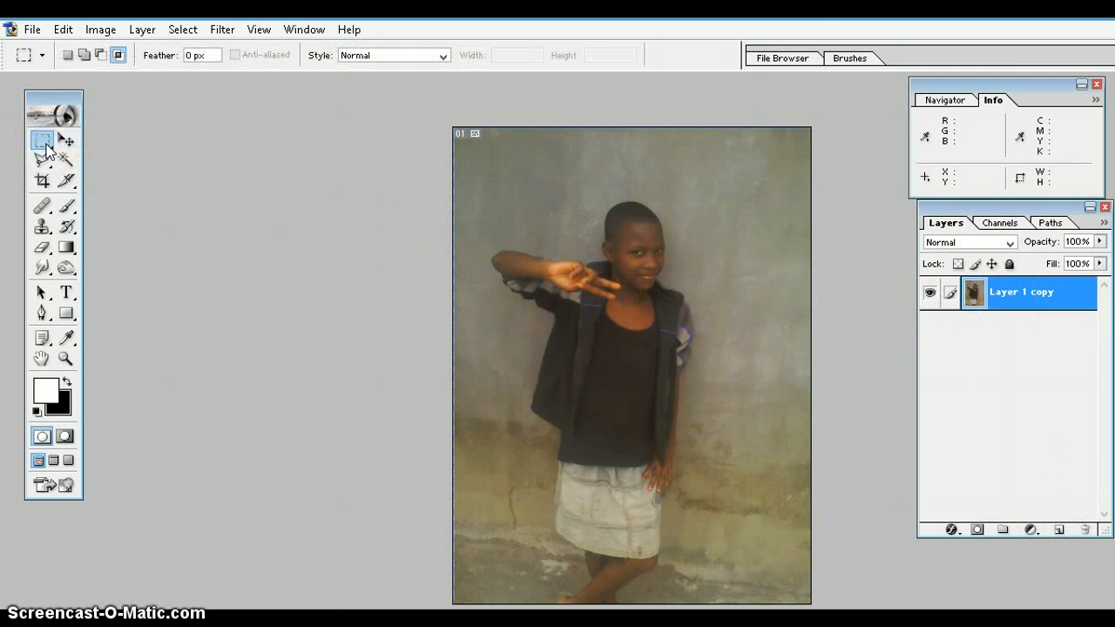
pyautogui.moveTo(45, 144); pyautogui.dragTo(117, 149)
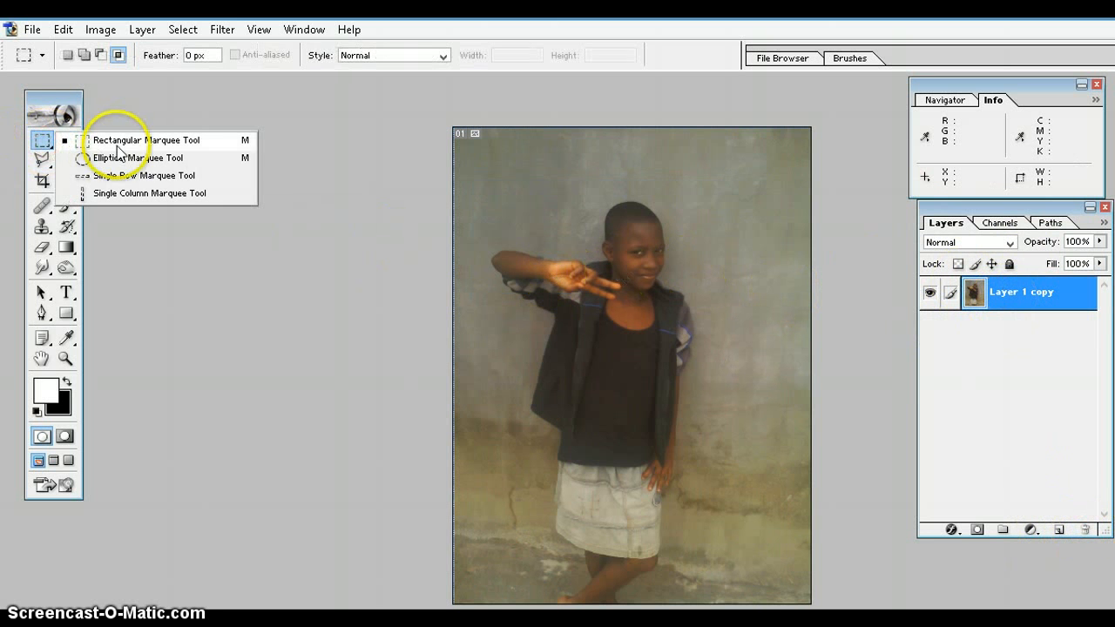
pyautogui.click(299, 191)
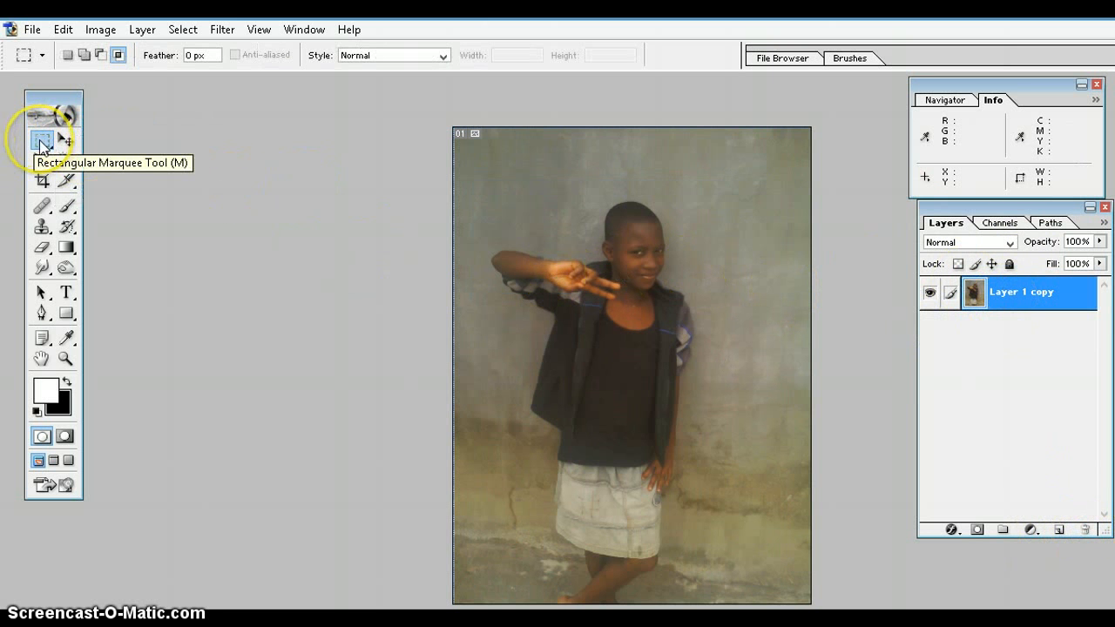
pyautogui.moveTo(41, 143); pyautogui.dragTo(119, 140)
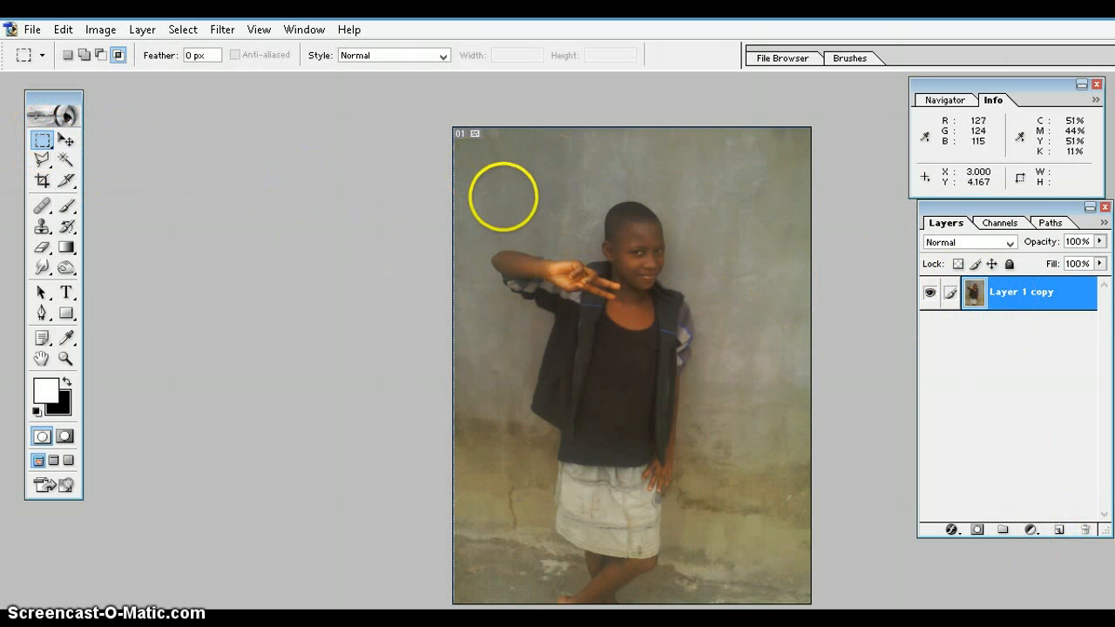
pyautogui.moveTo(488, 197); pyautogui.dragTo(488, 198)
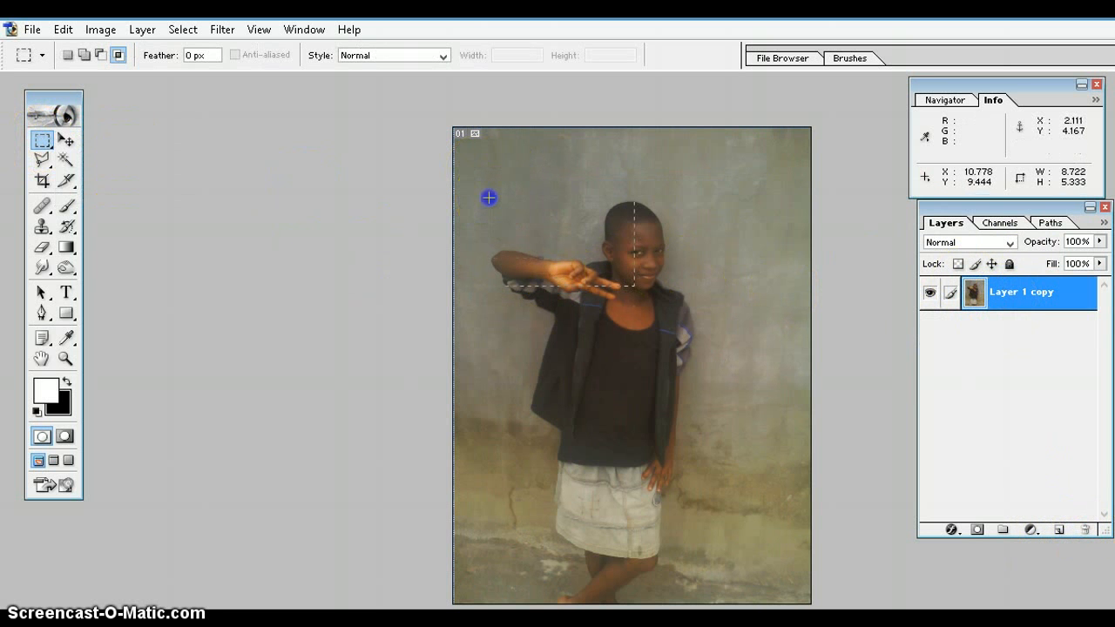
pyautogui.moveTo(688, 328); pyautogui.dragTo(701, 349)
pyautogui.moveTo(717, 397); pyautogui.dragTo(710, 401)
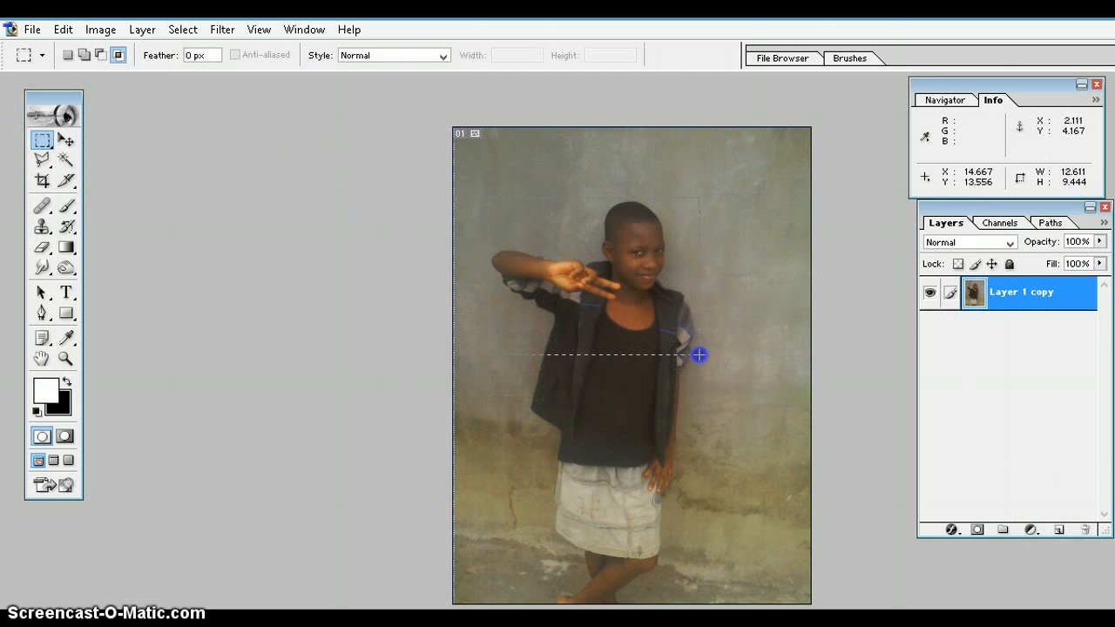
pyautogui.moveTo(698, 353); pyautogui.dragTo(698, 354)
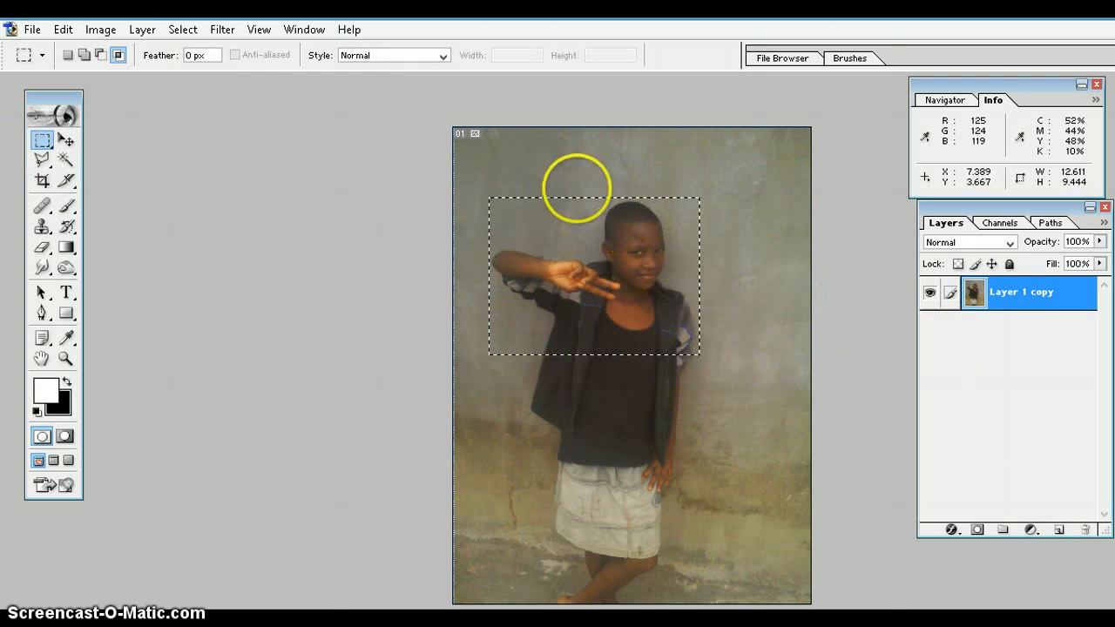
# Invert the rectangular selection and delete the photo area surrounding the head and chest.
pyautogui.click(183, 32)
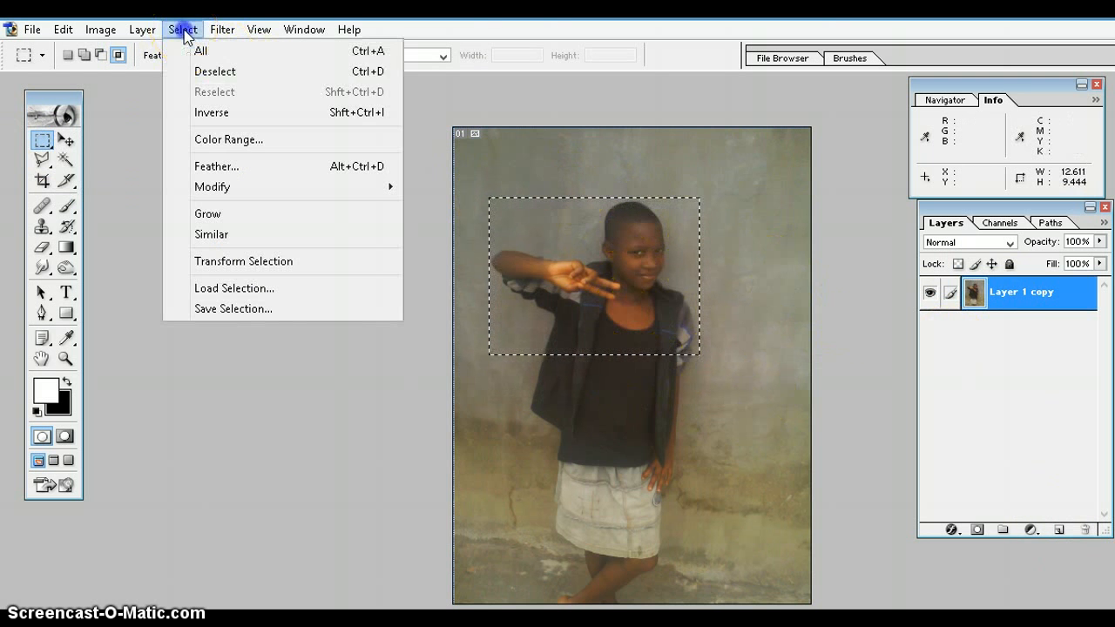
pyautogui.click(248, 122)
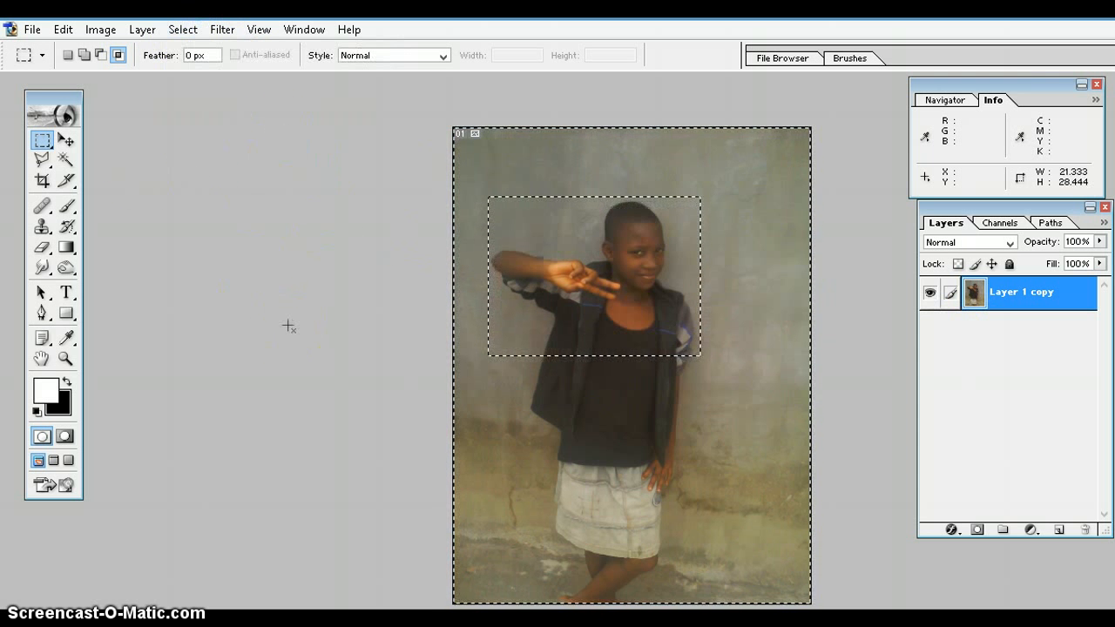
pyautogui.press('Delete')
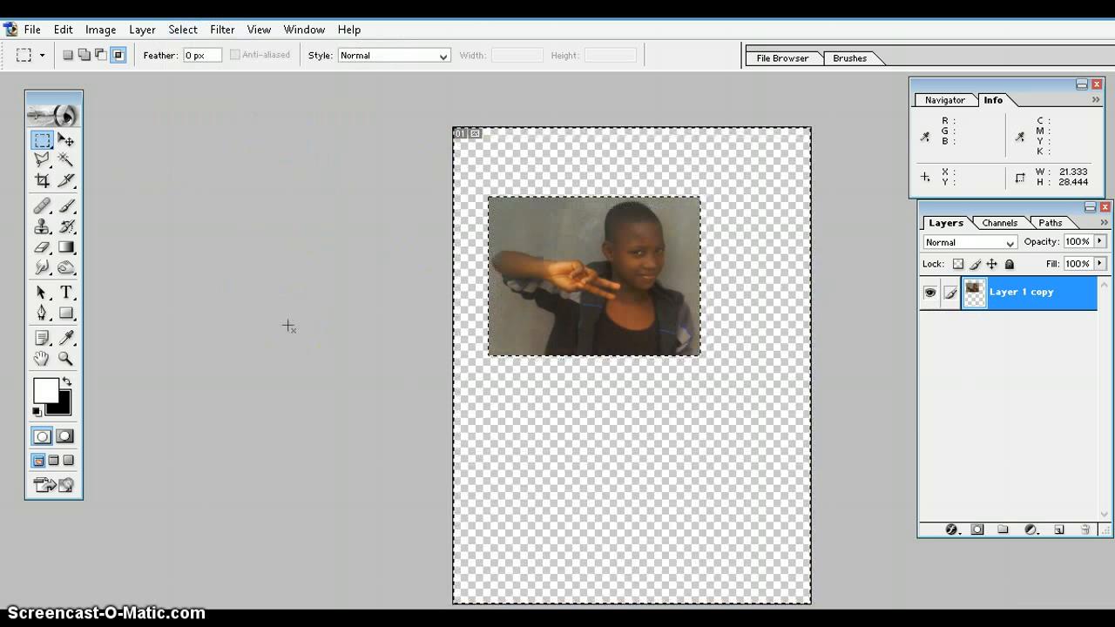
# Deselect and move the remaining rectangular photo piece down toward the centre of the canvas.
pyautogui.click(444, 226)
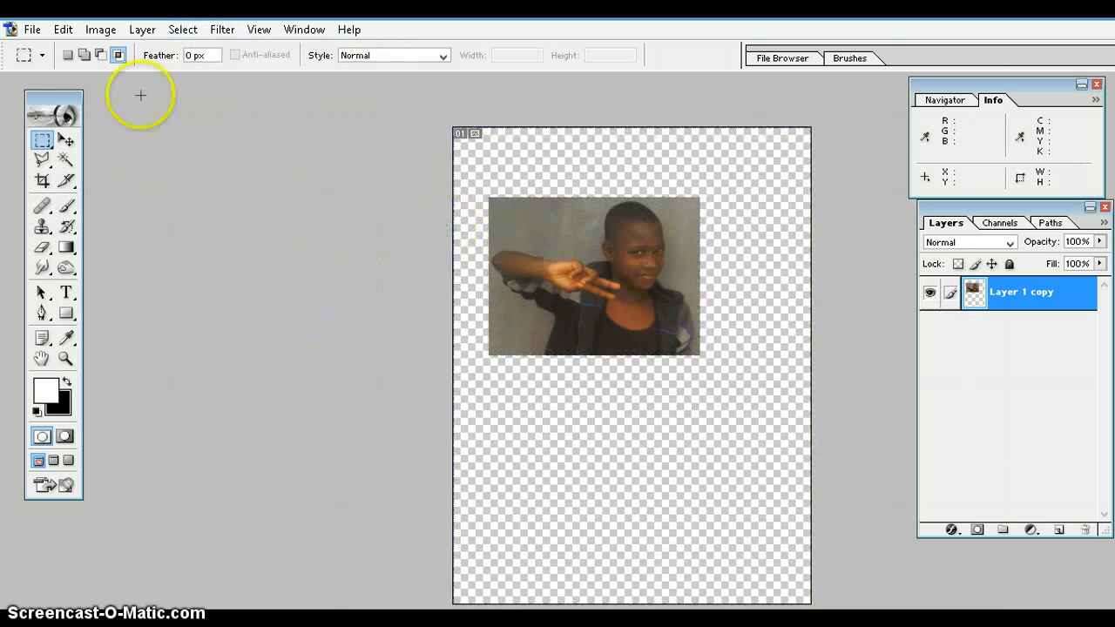
pyautogui.click(67, 140)
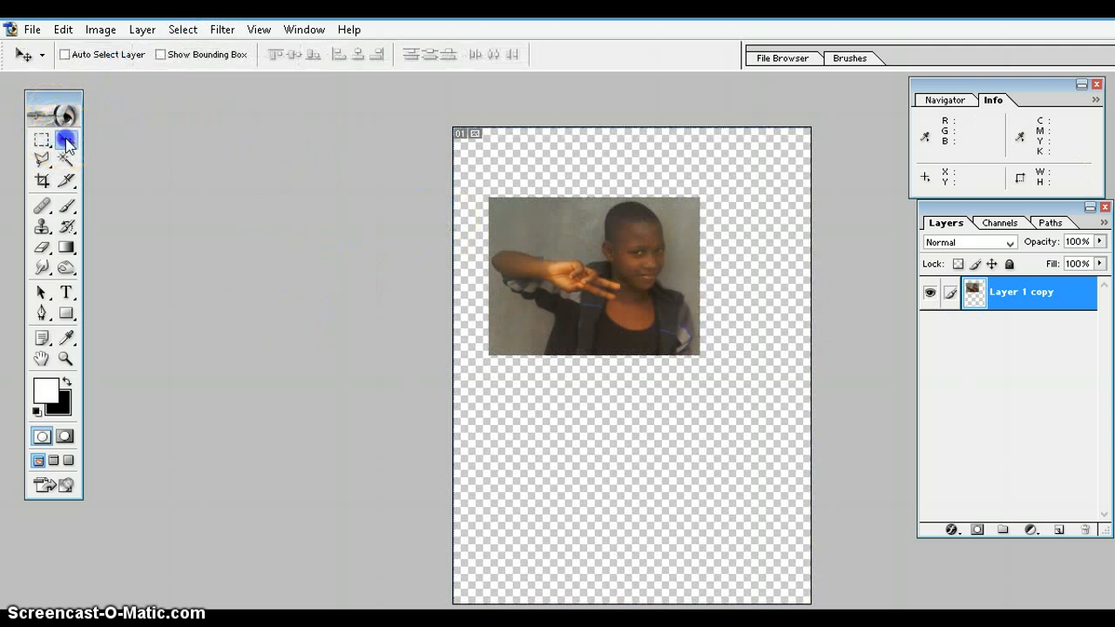
pyautogui.moveTo(567, 289); pyautogui.dragTo(608, 342)
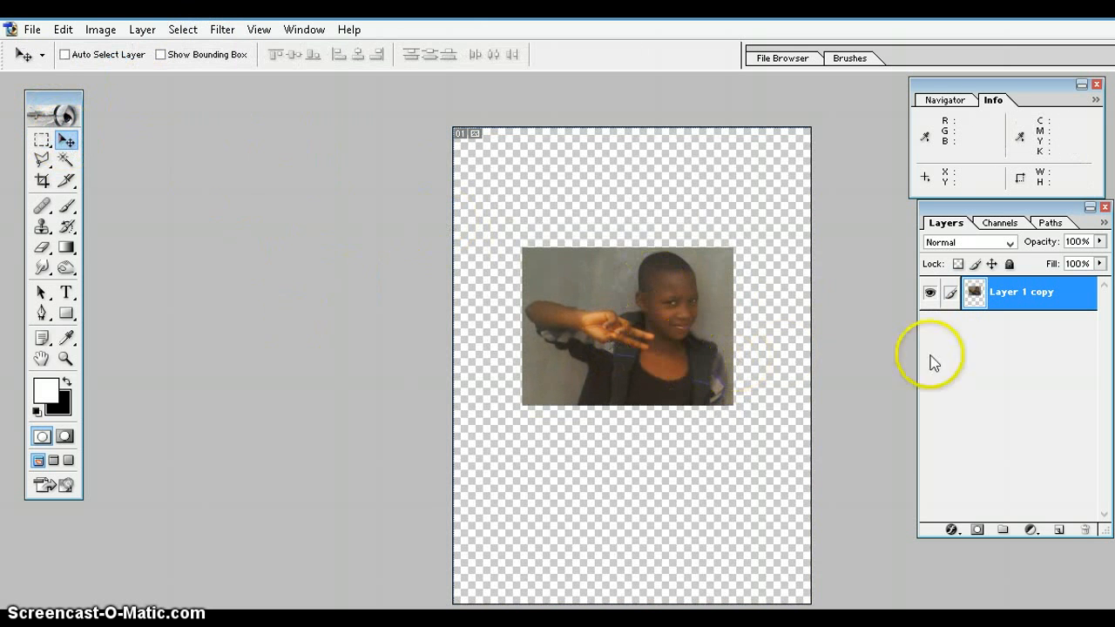
pyautogui.click(490, 212)
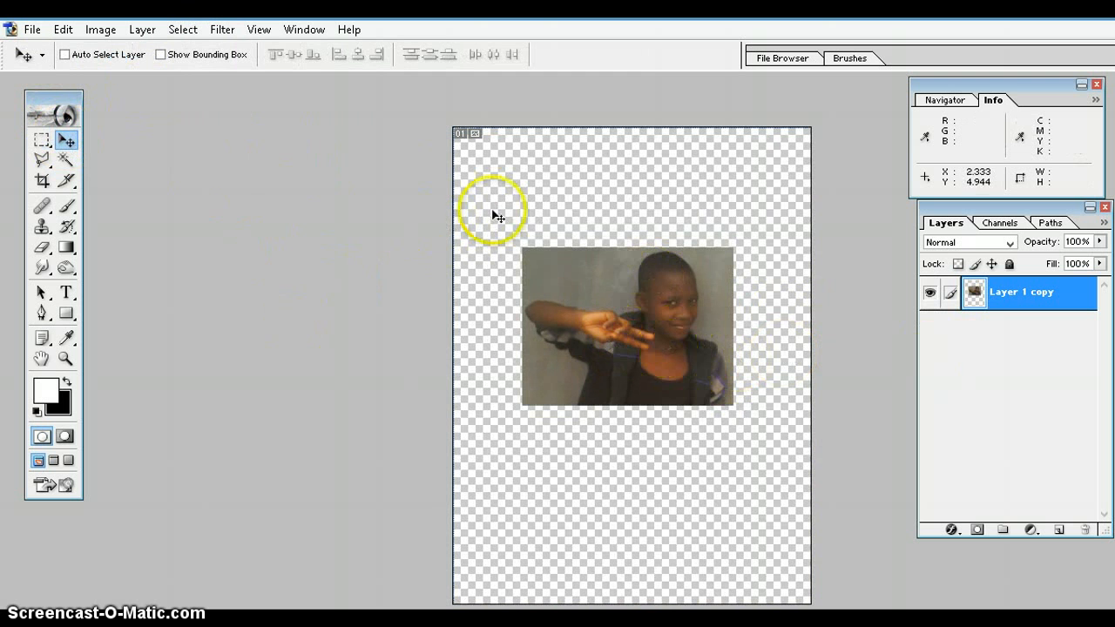
pyautogui.click(564, 181)
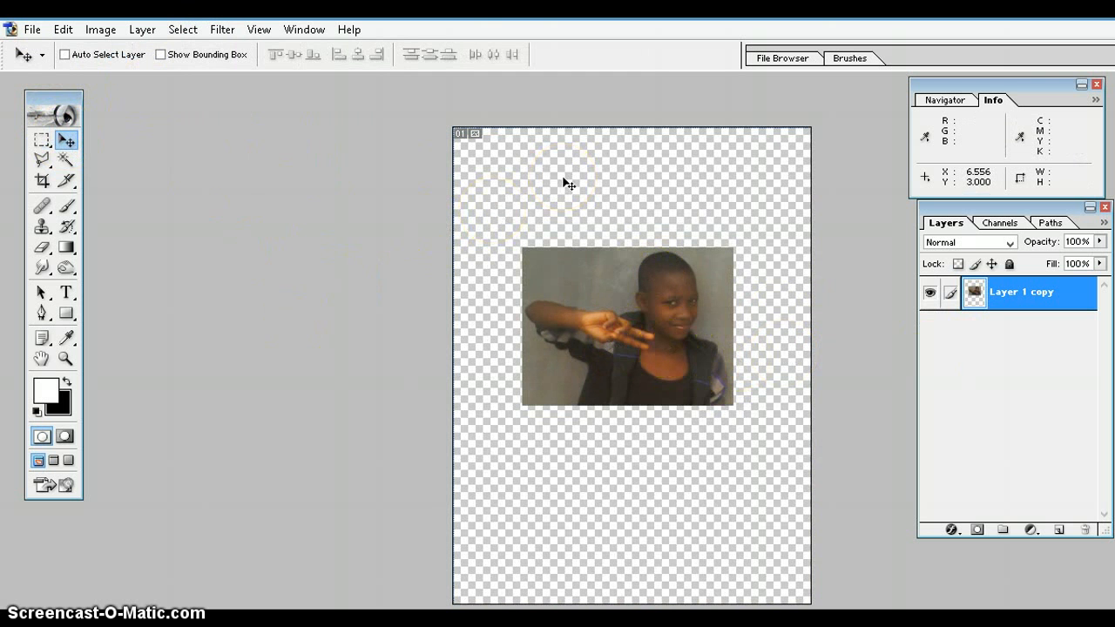
pyautogui.click(640, 263)
pyautogui.click(566, 322)
pyautogui.click(508, 233)
pyautogui.click(663, 202)
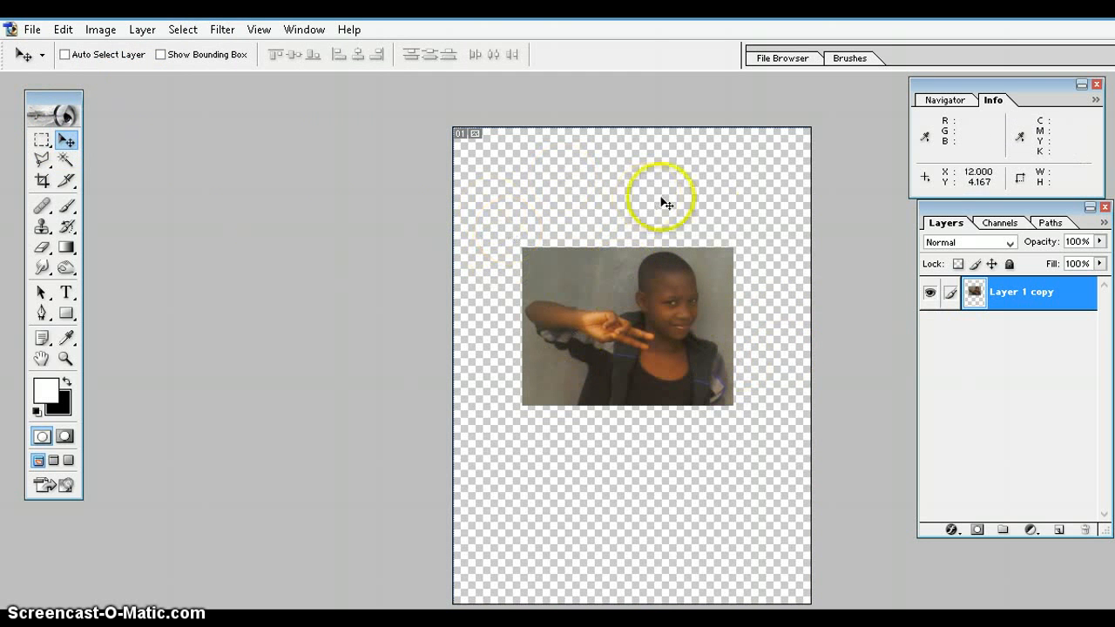
pyautogui.click(769, 372)
pyautogui.click(607, 396)
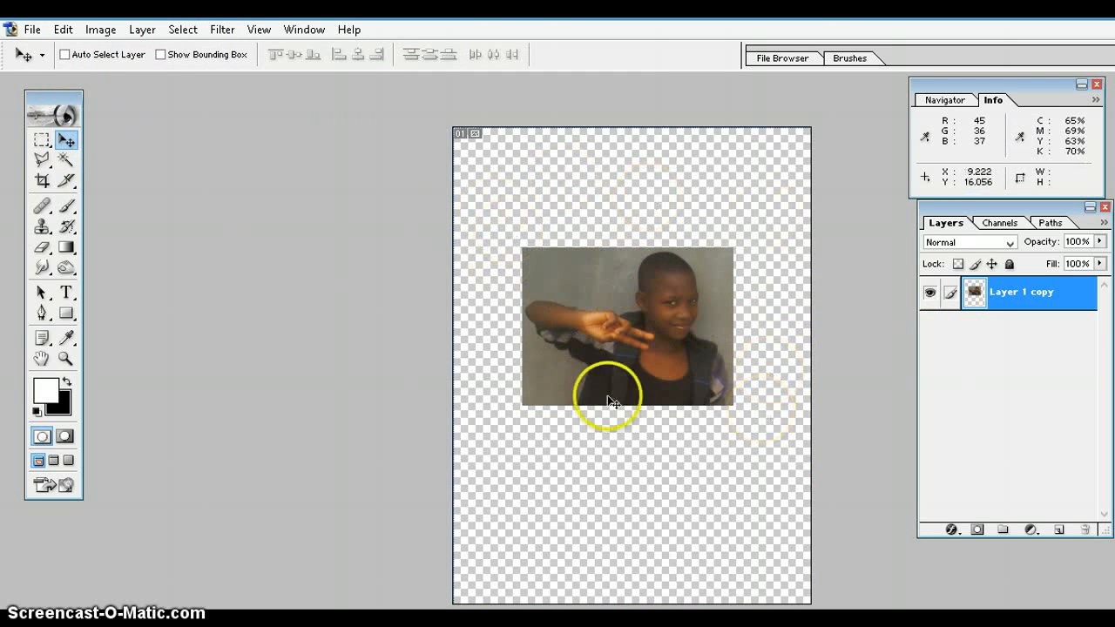
pyautogui.click(586, 299)
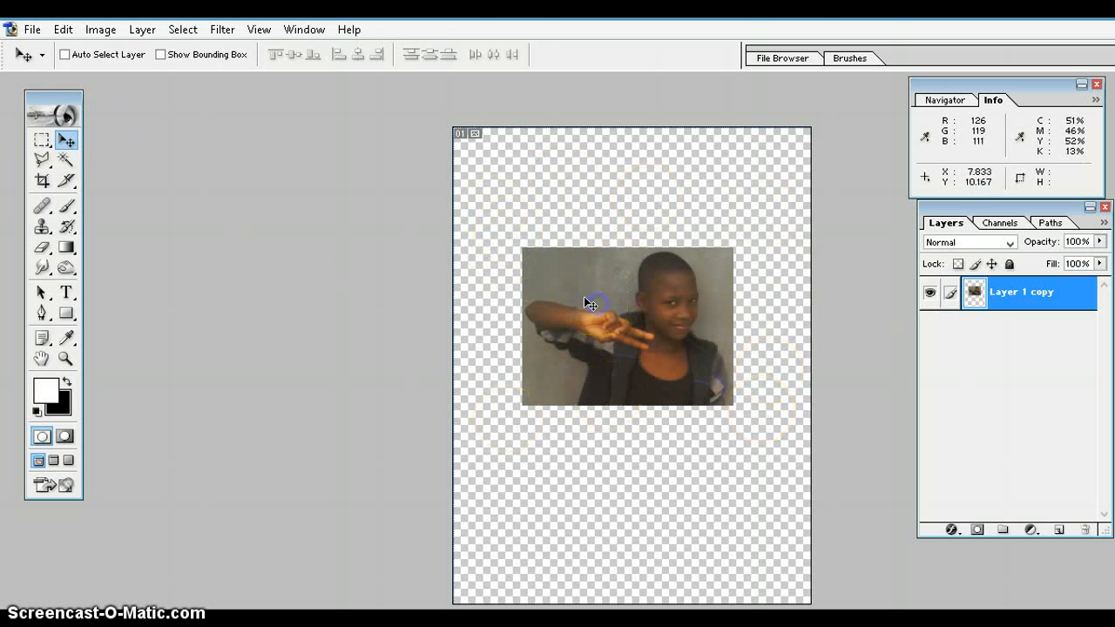
# Trim the canvas based on transparent pixels, cutting away the top, bottom, left and right sides.
pyautogui.click(105, 35)
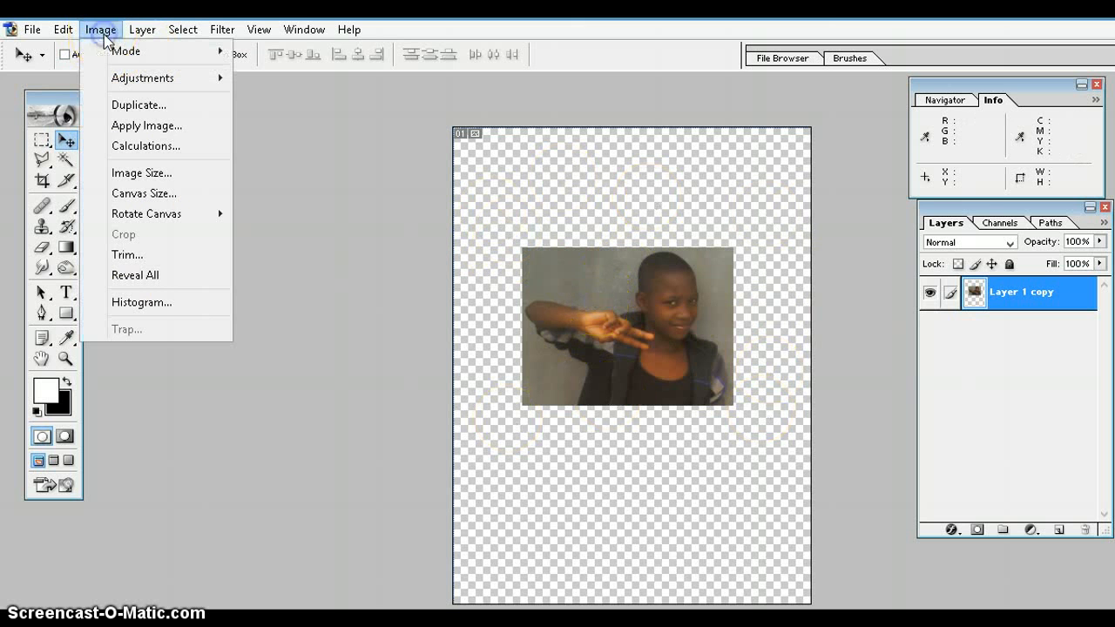
pyautogui.click(139, 259)
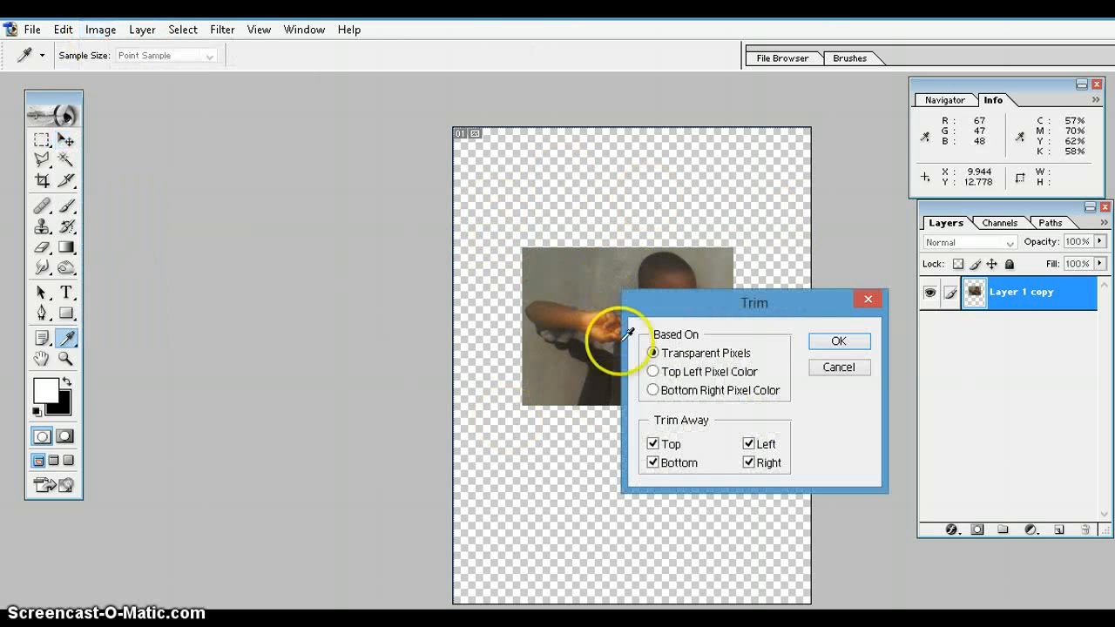
pyautogui.click(840, 343)
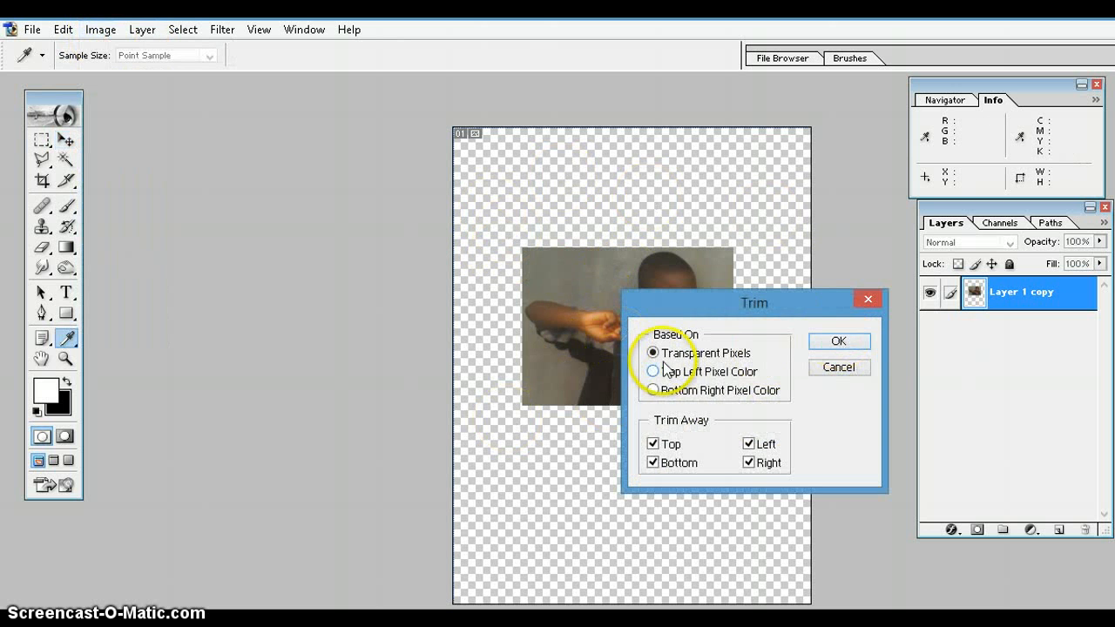
pyautogui.click(833, 341)
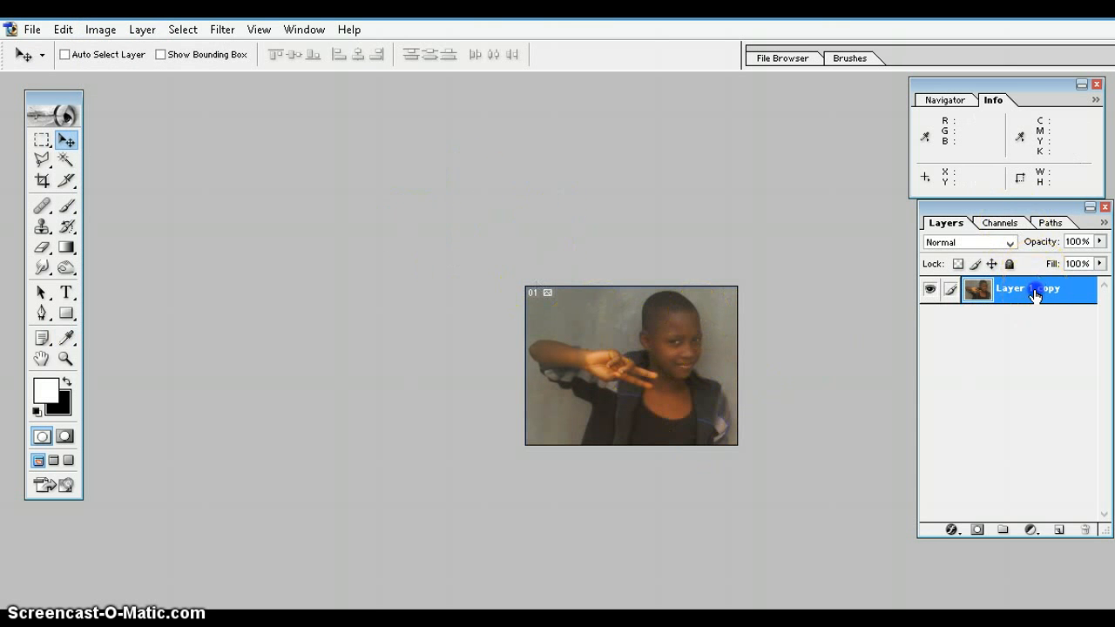
# Nudge the Layer 1 copy photo three steps to the left within the trimmed canvas.
pyautogui.press('Left')
pyautogui.press('Left')
pyautogui.press('Left')
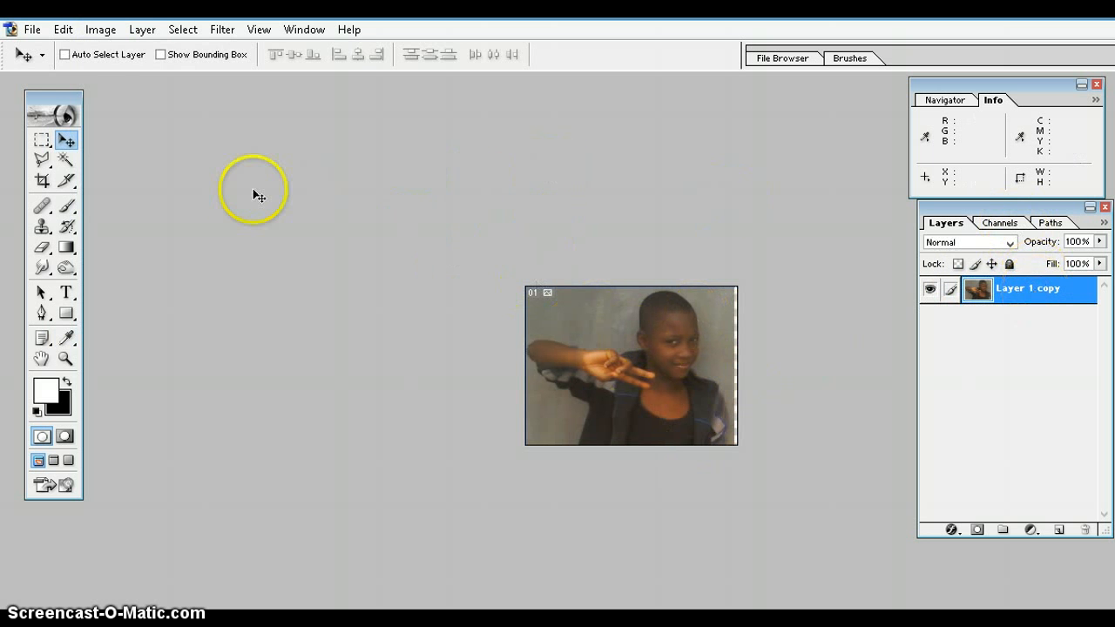
pyautogui.click(100, 30)
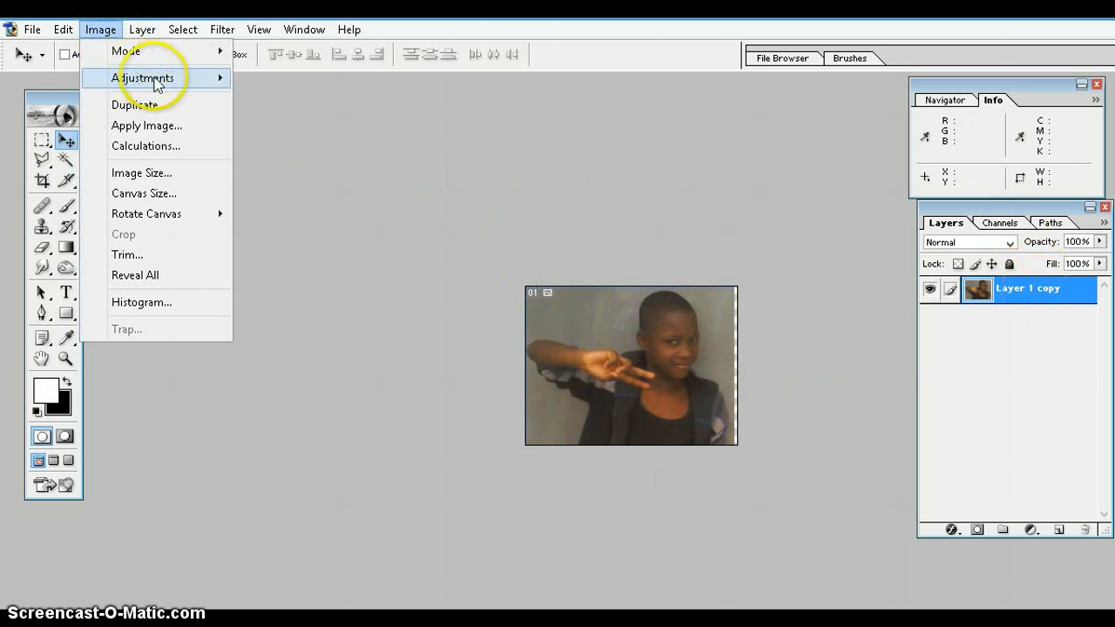
pyautogui.moveTo(158, 84)
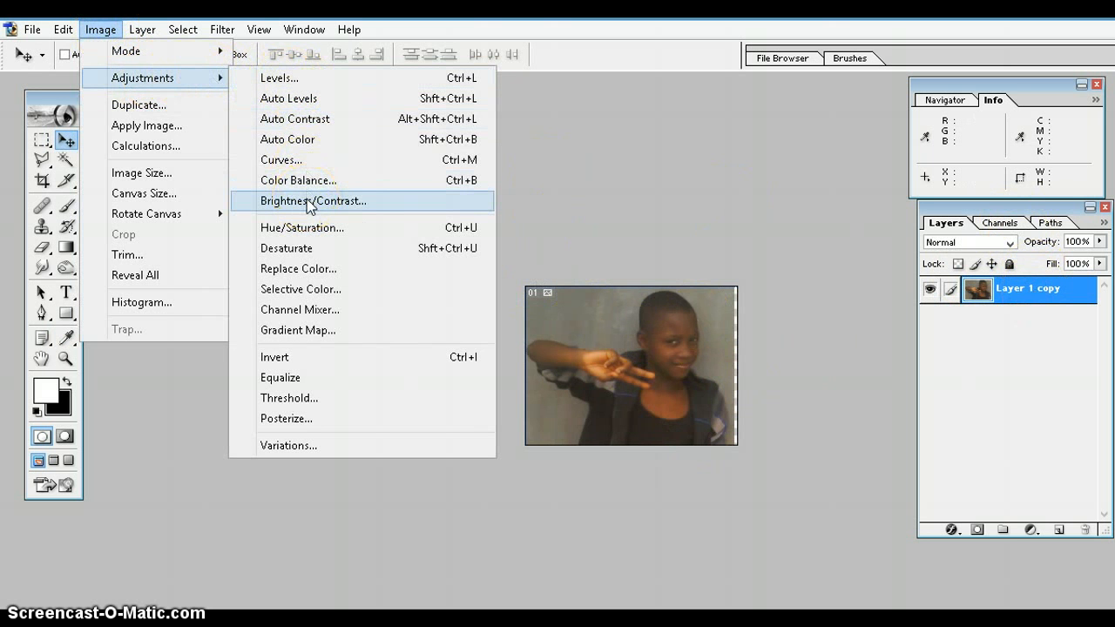
pyautogui.moveTo(187, 215)
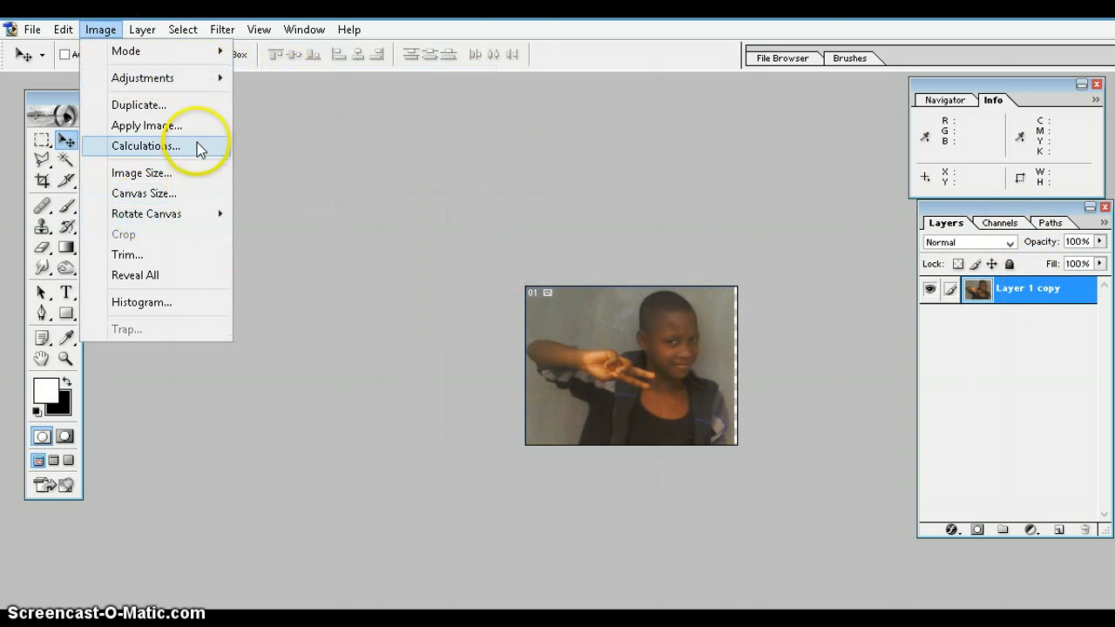
pyautogui.moveTo(203, 80)
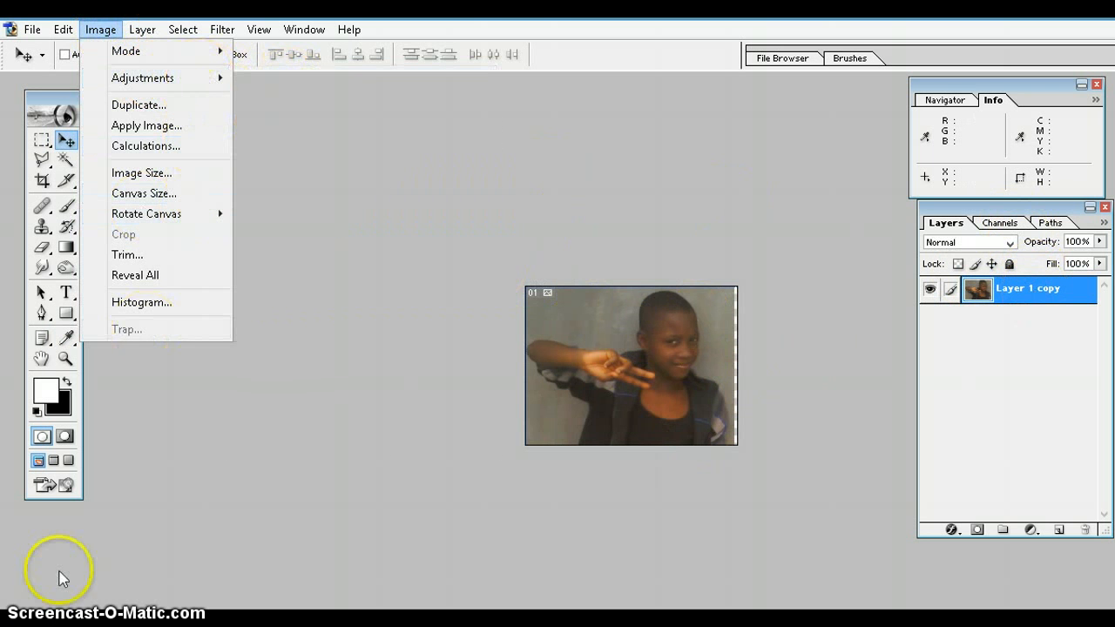
pyautogui.click(336, 505)
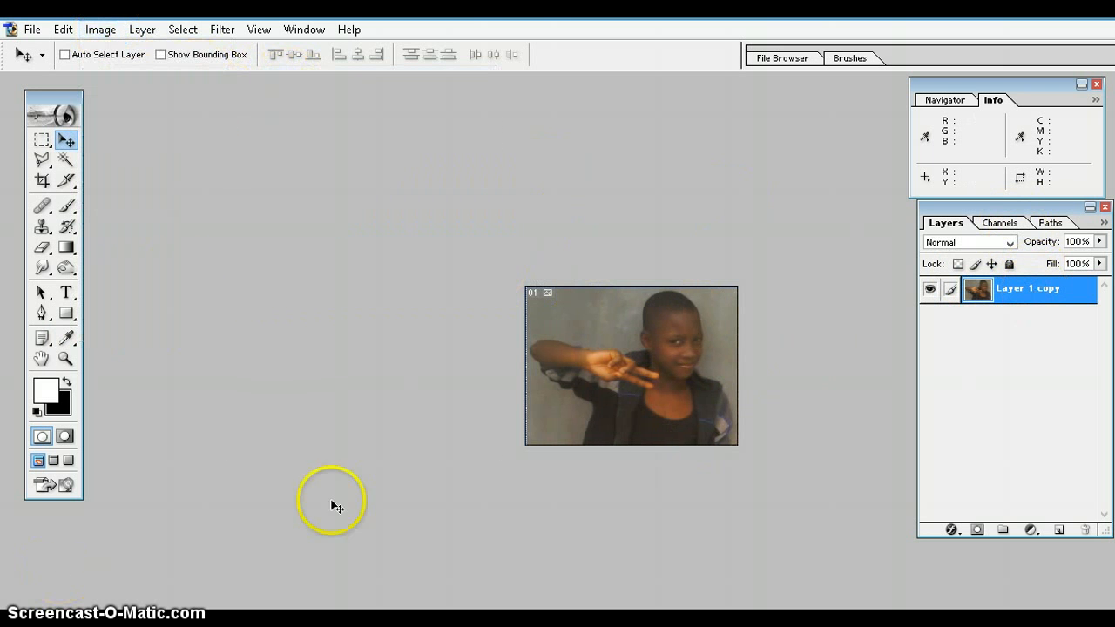
# Apply a Brightness/Contrast adjustment to the Layer 1 copy photo with brightness +39 and contrast +70.
pyautogui.click(106, 33)
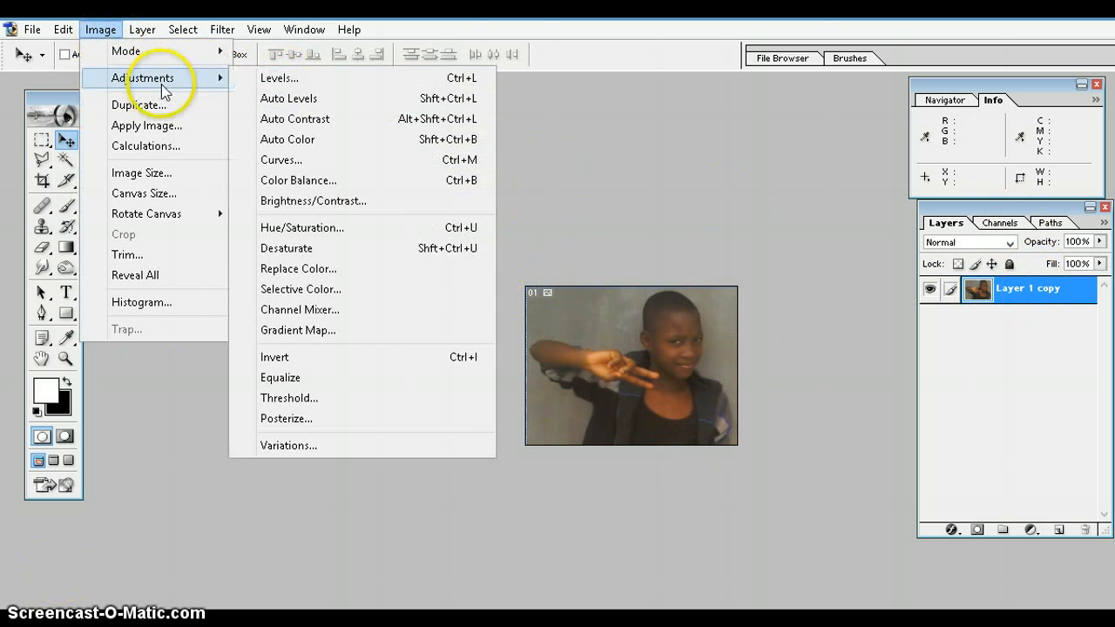
pyautogui.click(306, 204)
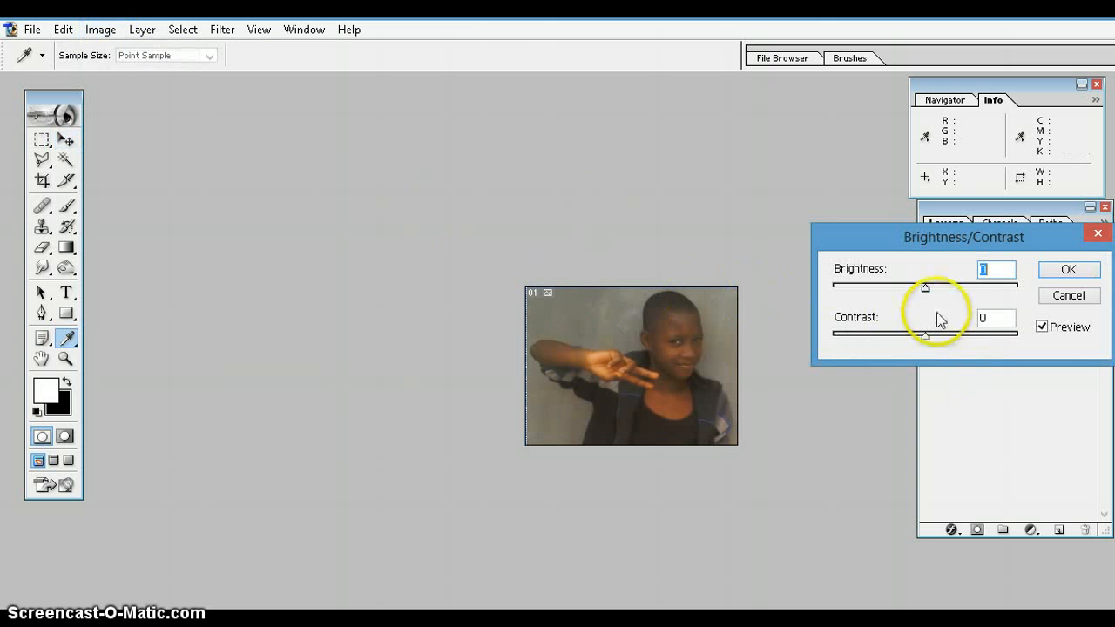
pyautogui.moveTo(926, 294); pyautogui.dragTo(926, 289)
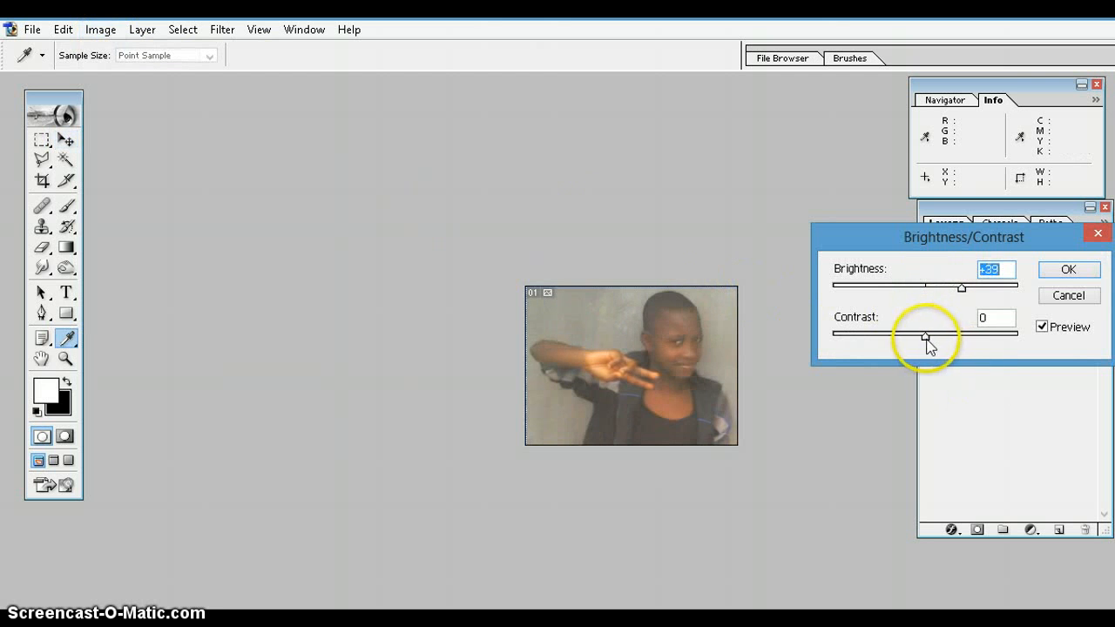
pyautogui.moveTo(924, 337); pyautogui.dragTo(990, 339)
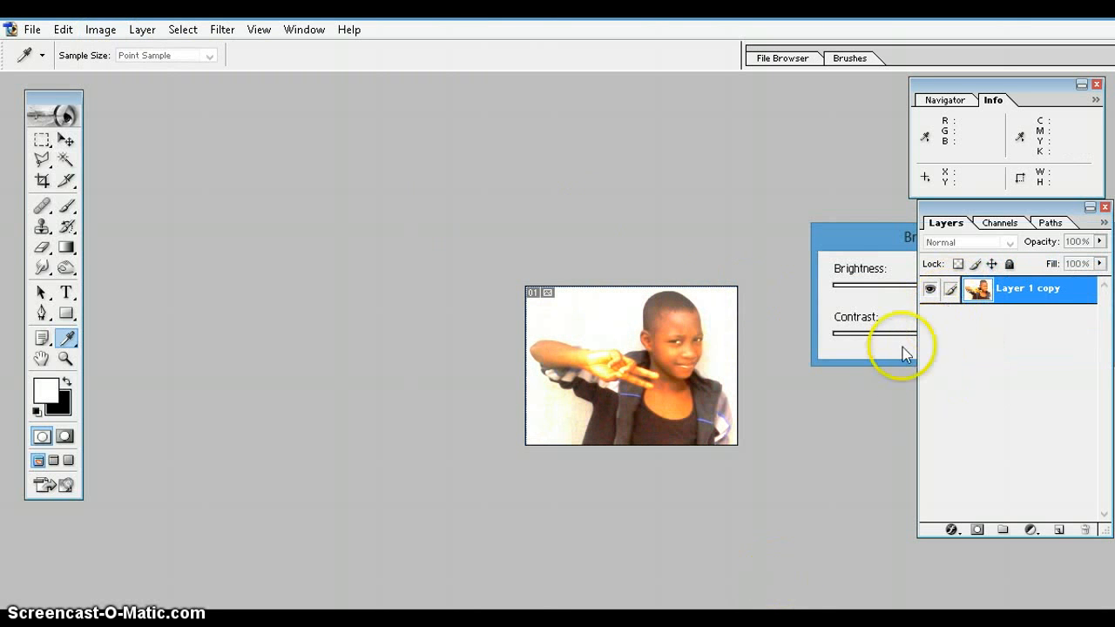
pyautogui.click(892, 248)
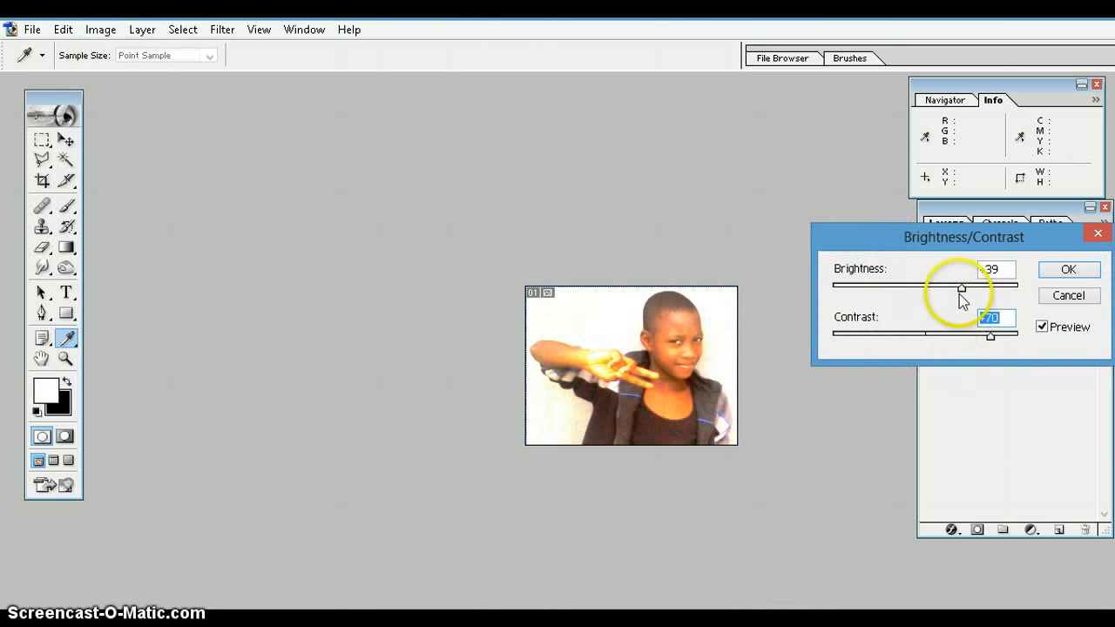
pyautogui.moveTo(962, 291); pyautogui.dragTo(961, 292)
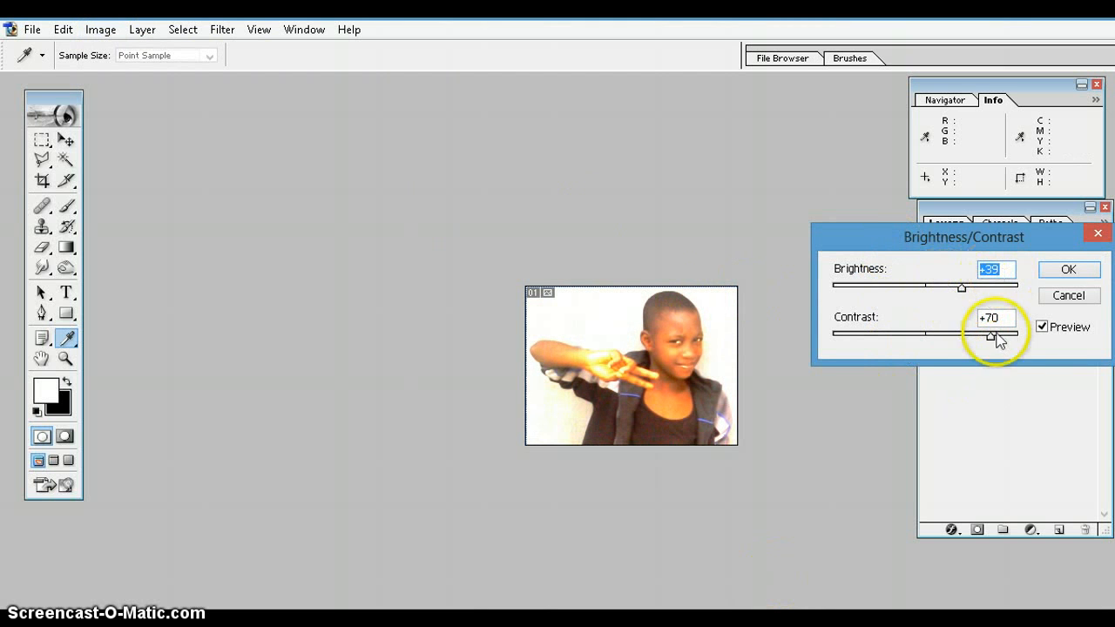
pyautogui.click(995, 319)
pyautogui.click(1068, 271)
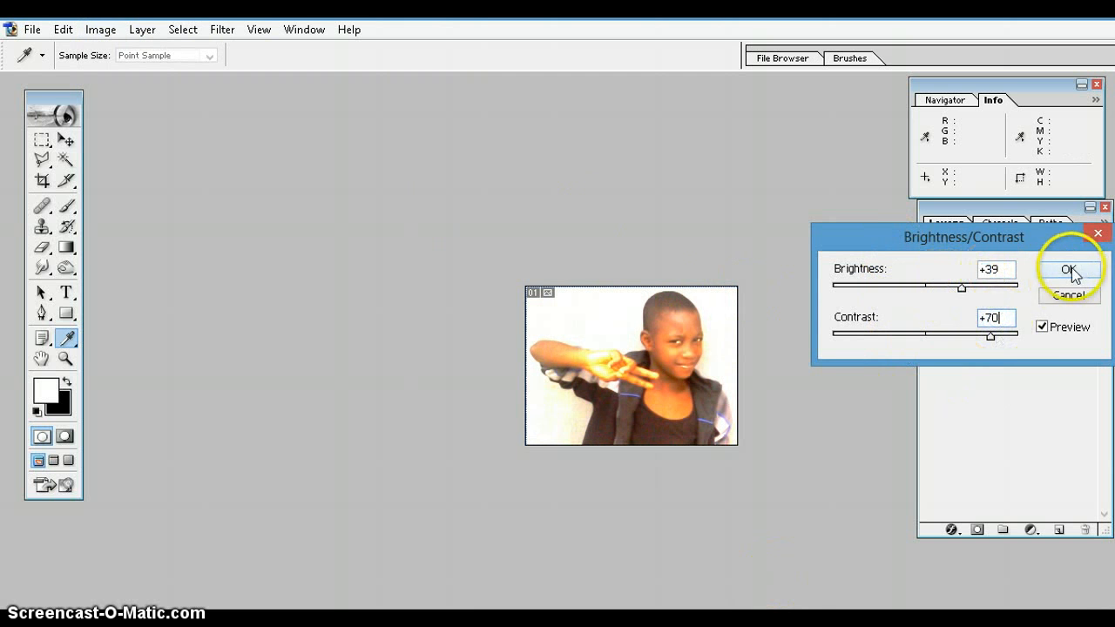
pyautogui.click(1069, 271)
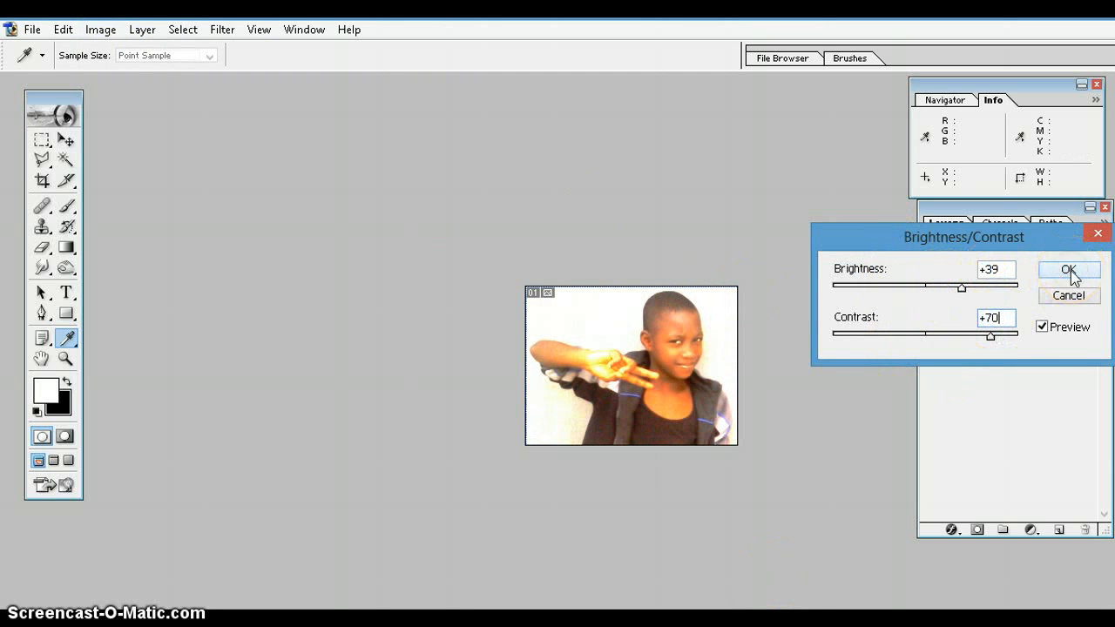
pyautogui.press('v')
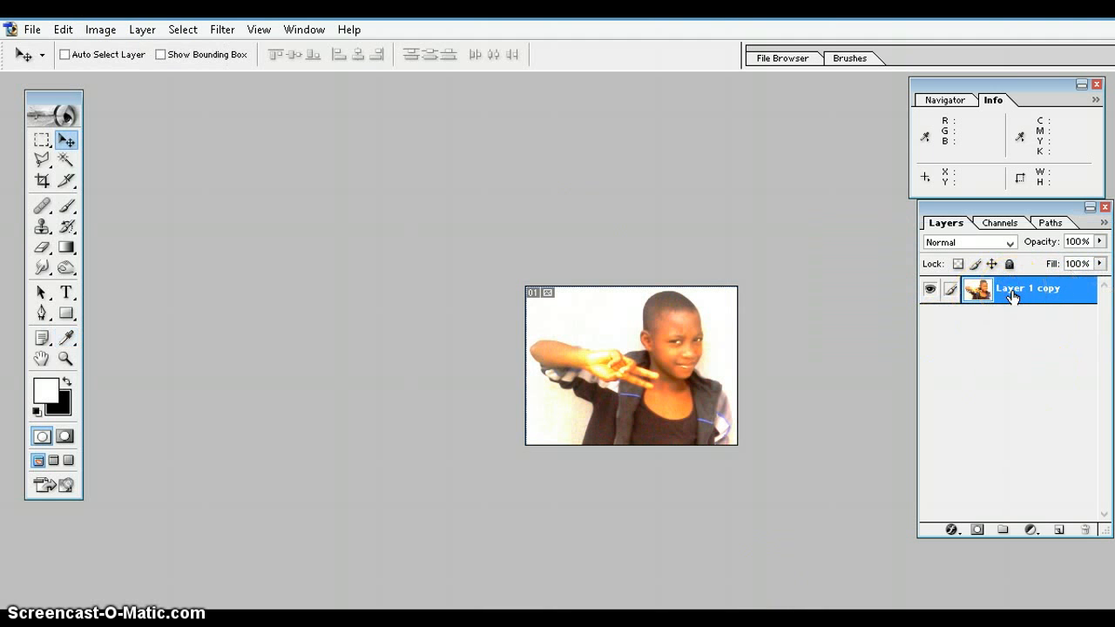
# Duplicate the brightened photo layer and desaturate the duplicate to greyscale.
pyautogui.hotkey('ctrl', 'j')
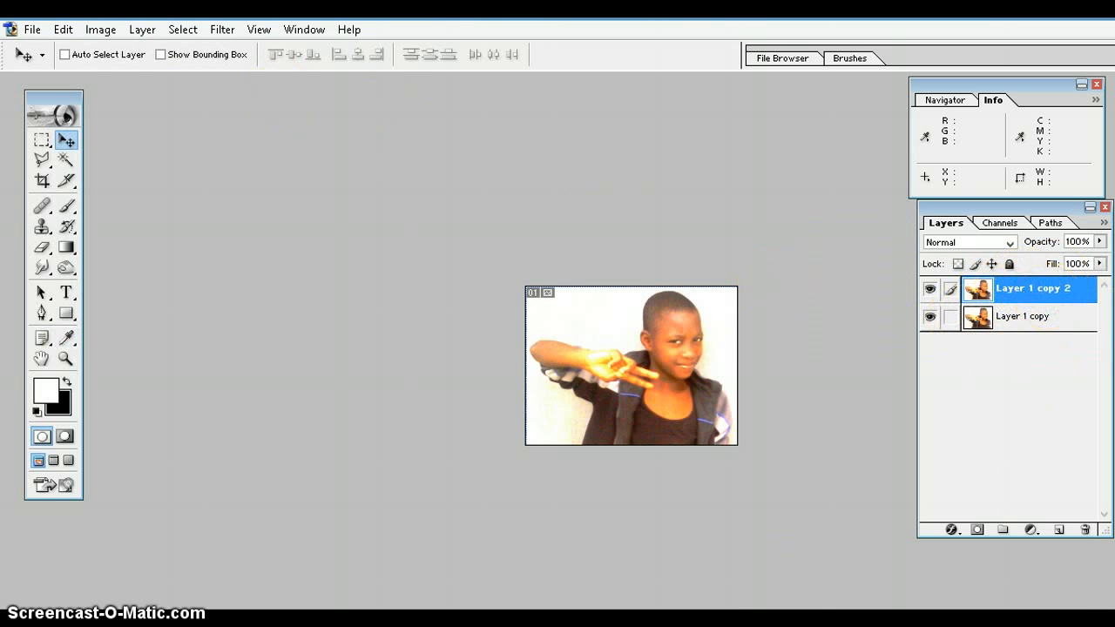
pyautogui.click(101, 33)
pyautogui.moveTo(142, 78)
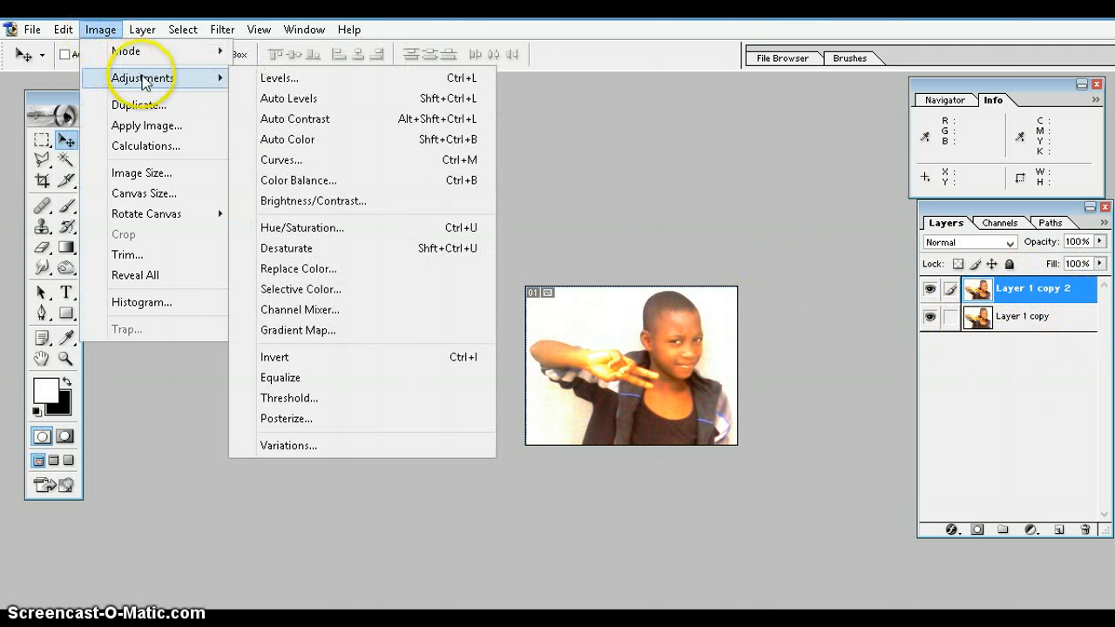
pyautogui.click(310, 246)
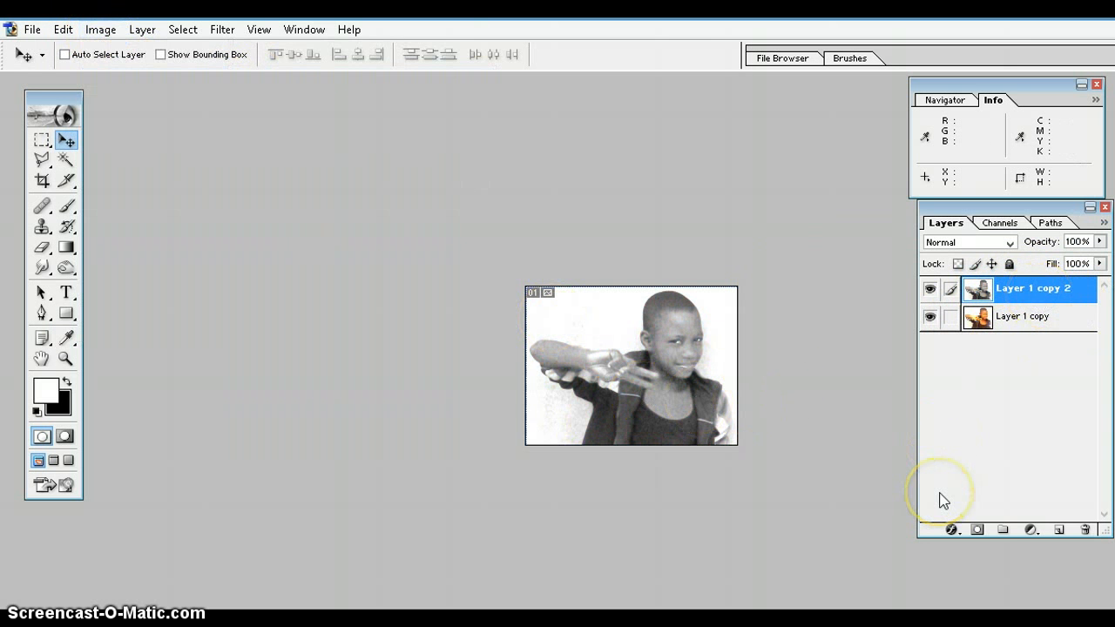
pyautogui.click(1012, 289)
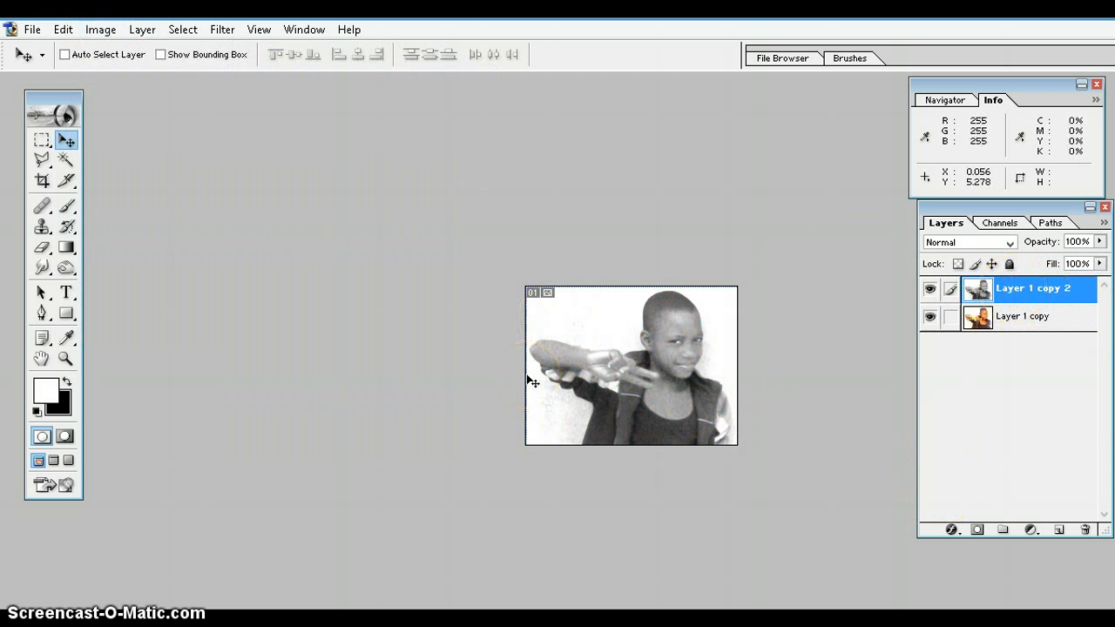
pyautogui.hotkey('ctrl', 'm')
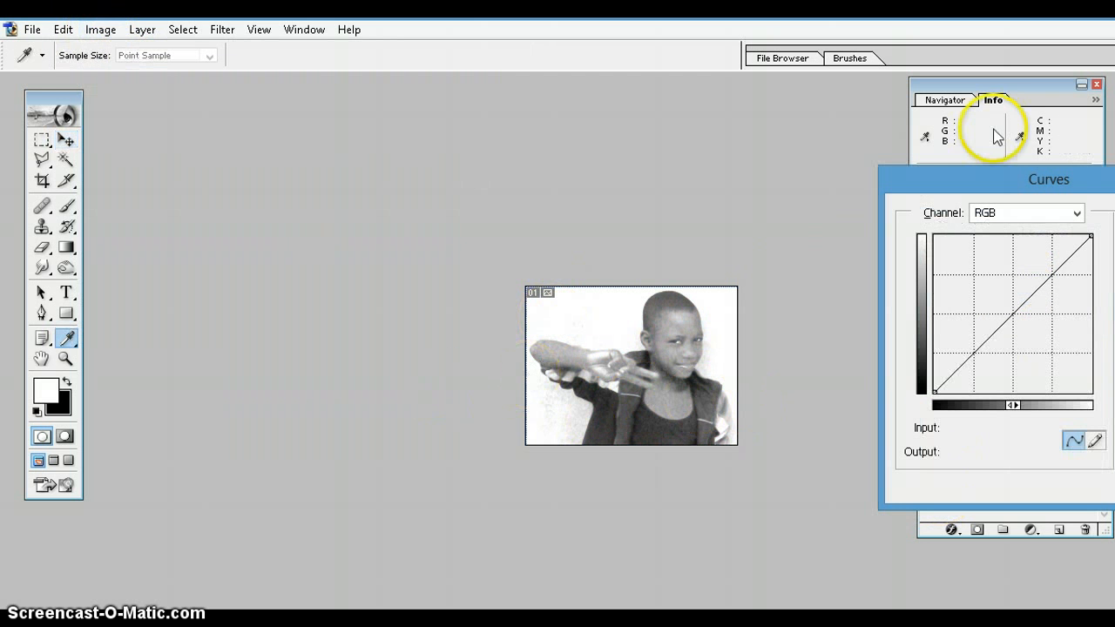
pyautogui.press('Escape')
pyautogui.press('v')
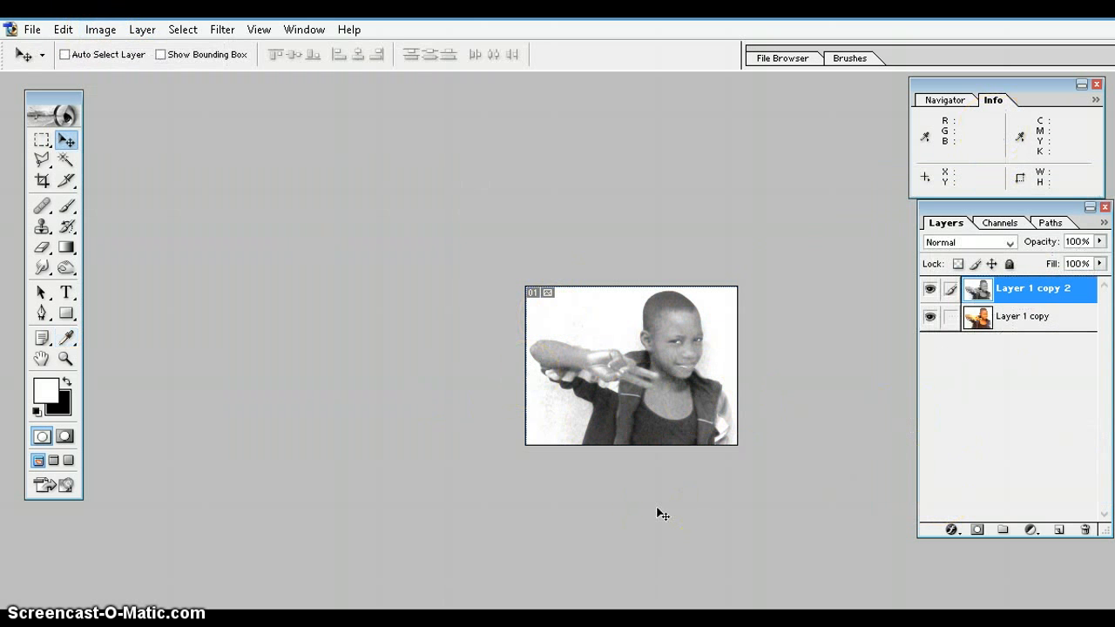
pyautogui.press('XF86MonBrightnessDown')
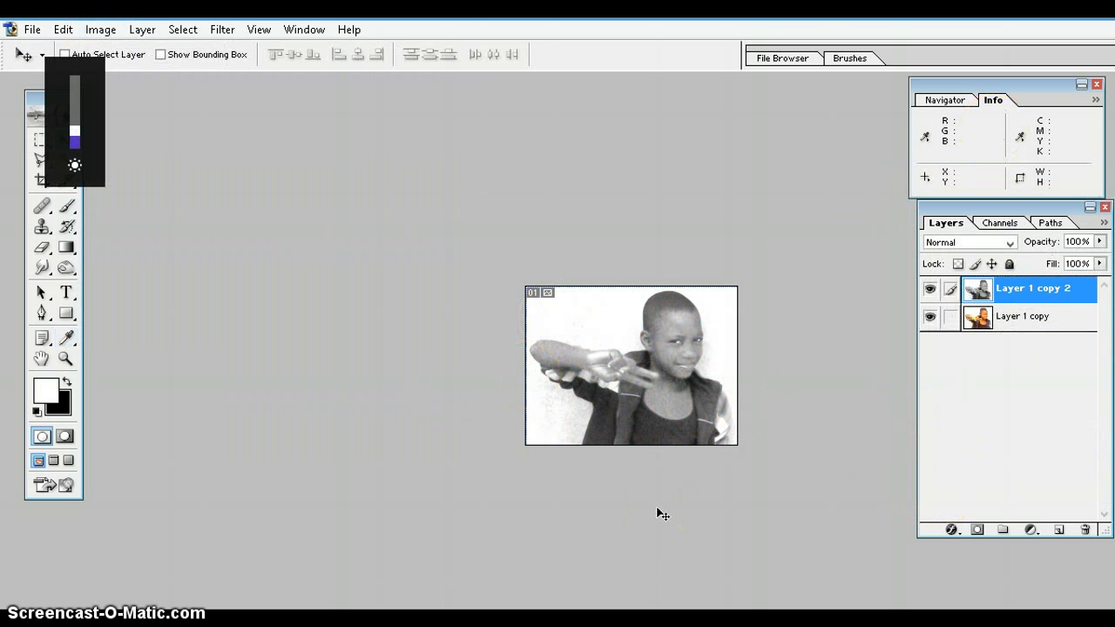
# Duplicate the desaturated photo layer and invert the colours of the new duplicate.
pyautogui.hotkey('ctrl', 'j')
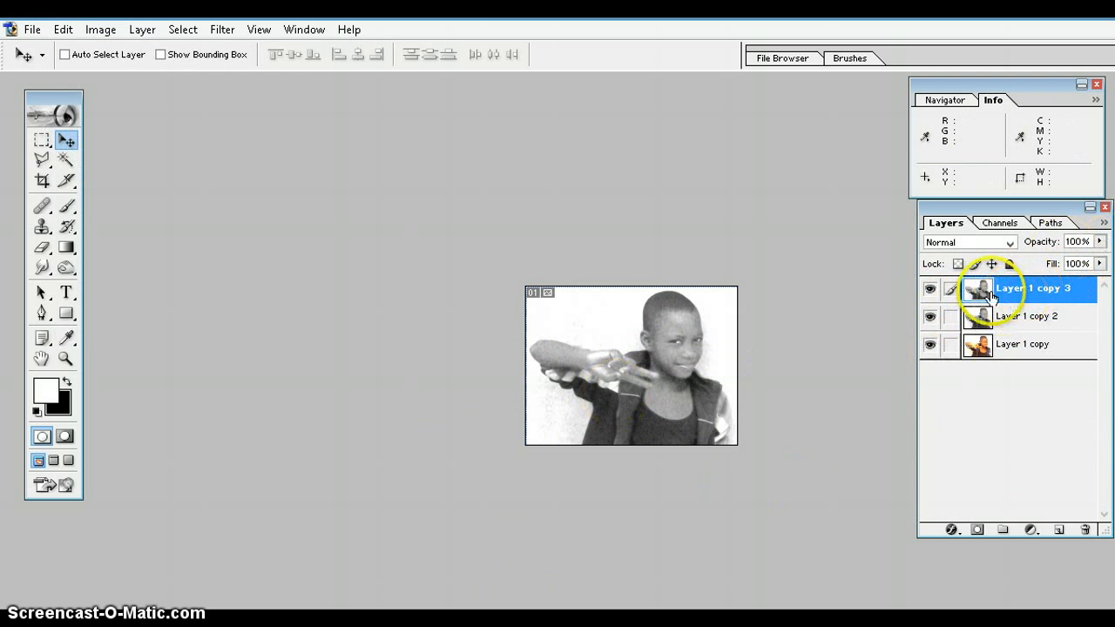
pyautogui.click(100, 30)
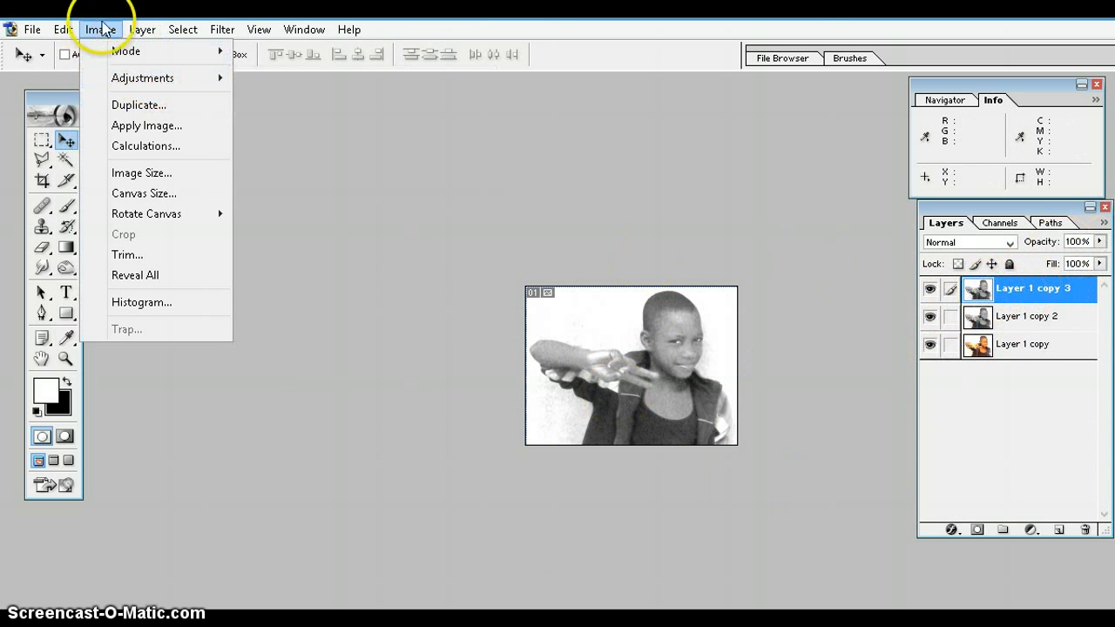
pyautogui.click(1029, 289)
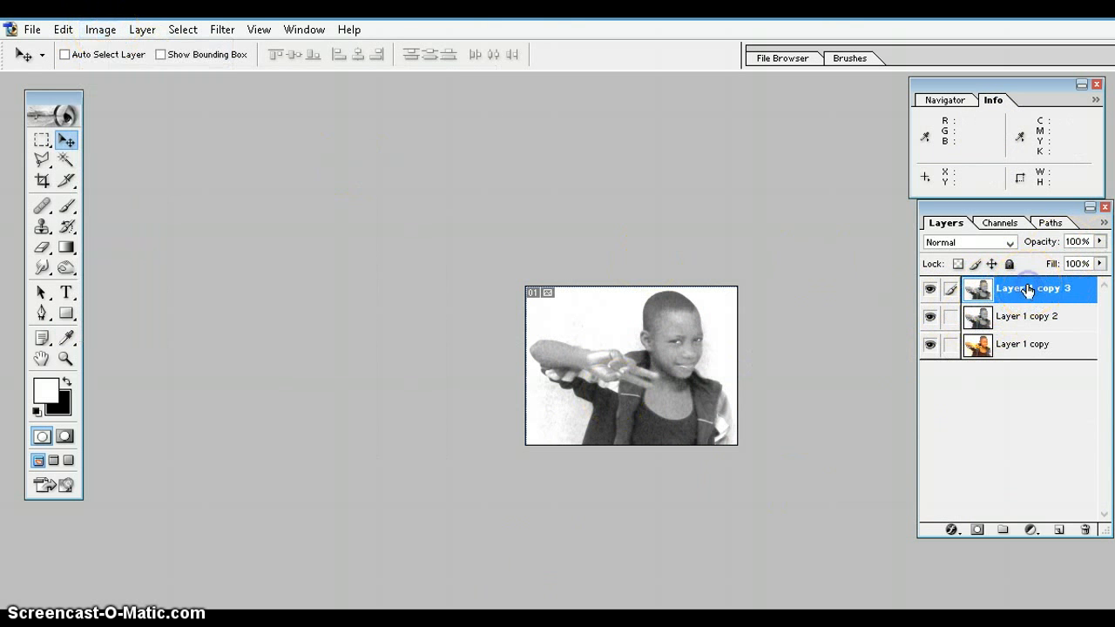
pyautogui.click(100, 30)
pyautogui.moveTo(130, 59)
pyautogui.moveTo(162, 77)
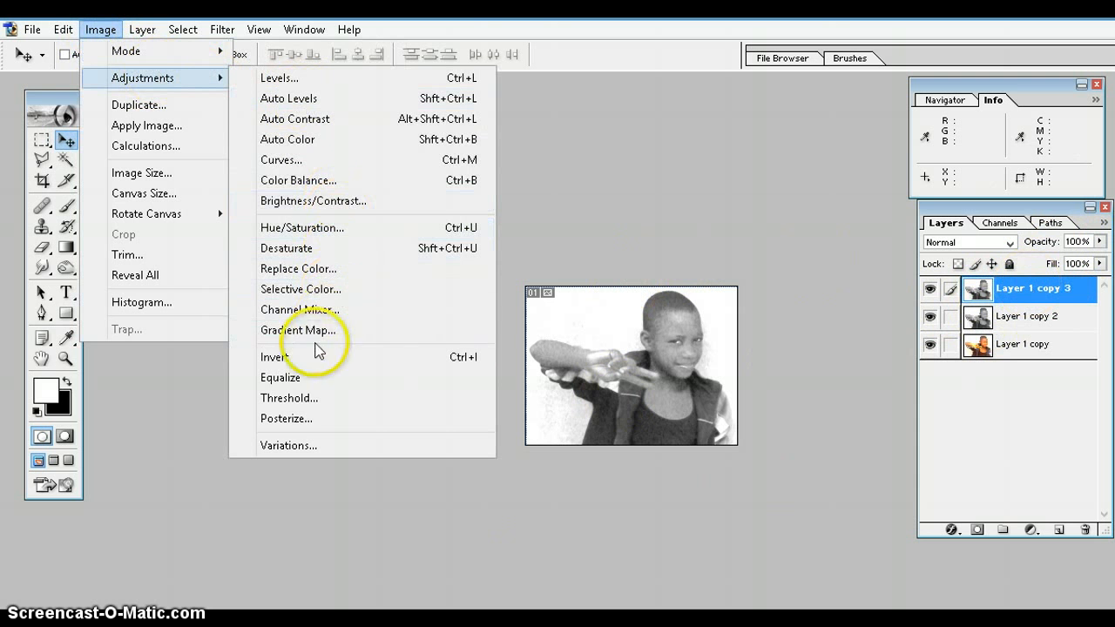
pyautogui.click(296, 358)
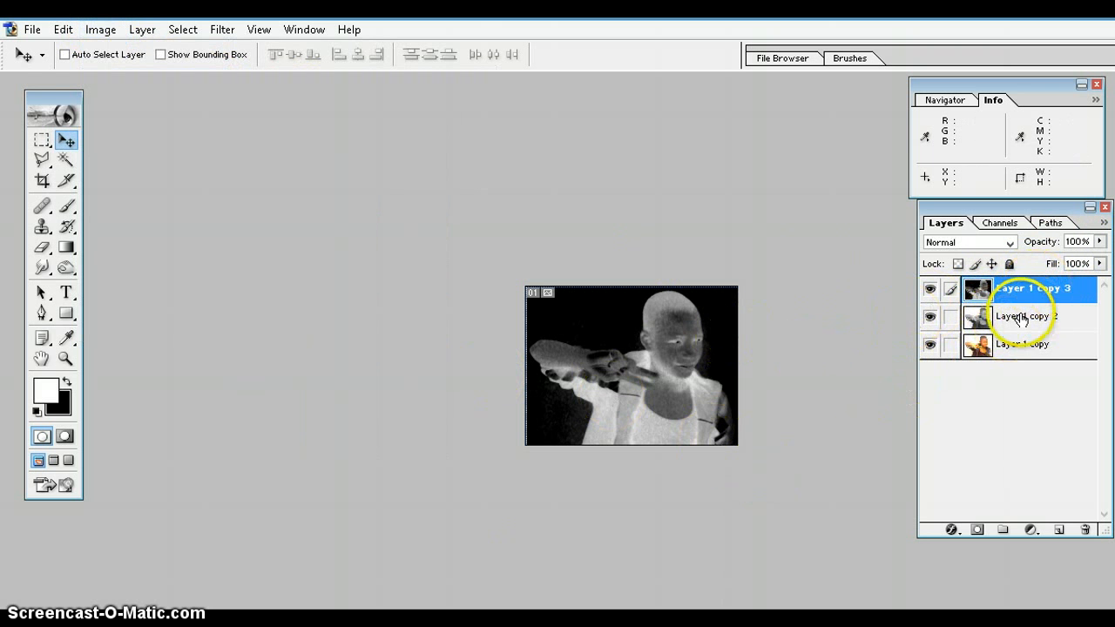
# Set the blending mode of the inverted photo layer to Color Dodge.
pyautogui.click(1010, 243)
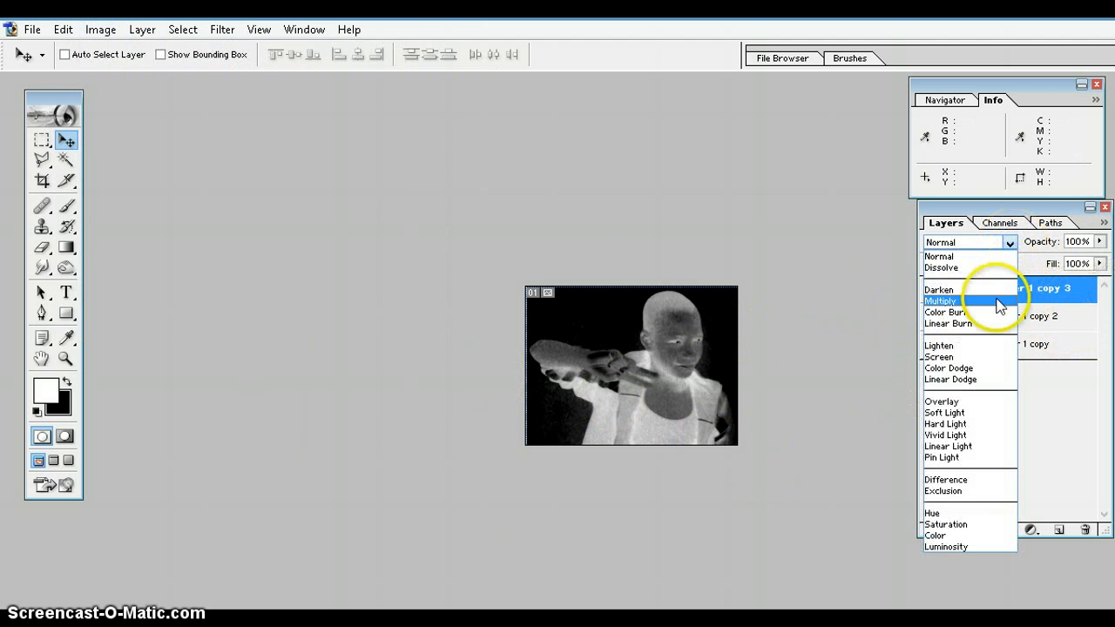
pyautogui.click(1010, 244)
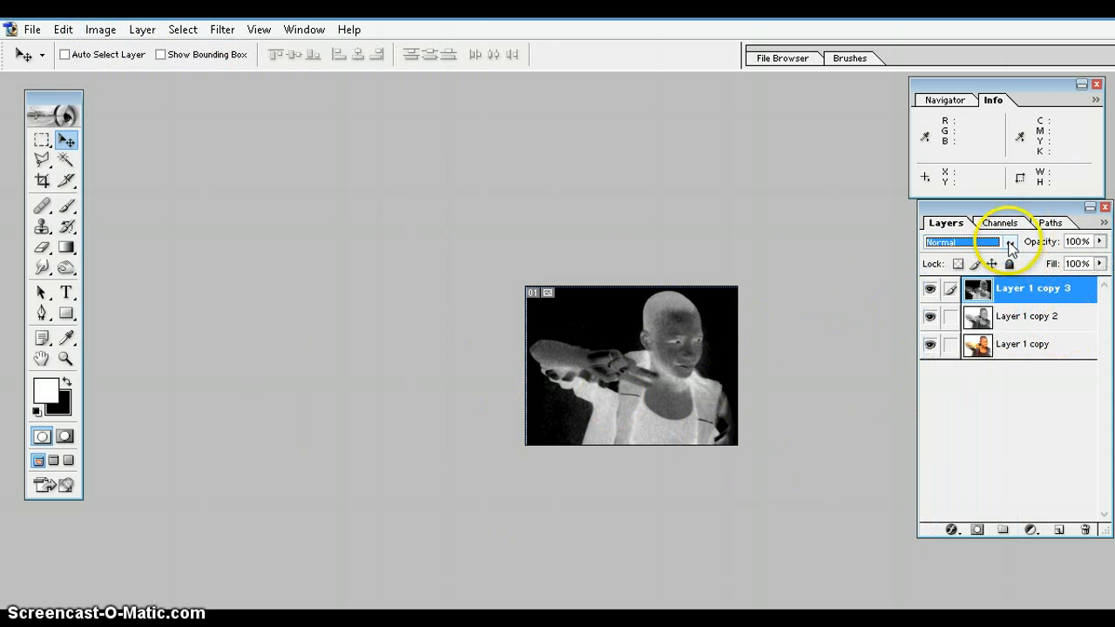
pyautogui.click(1010, 244)
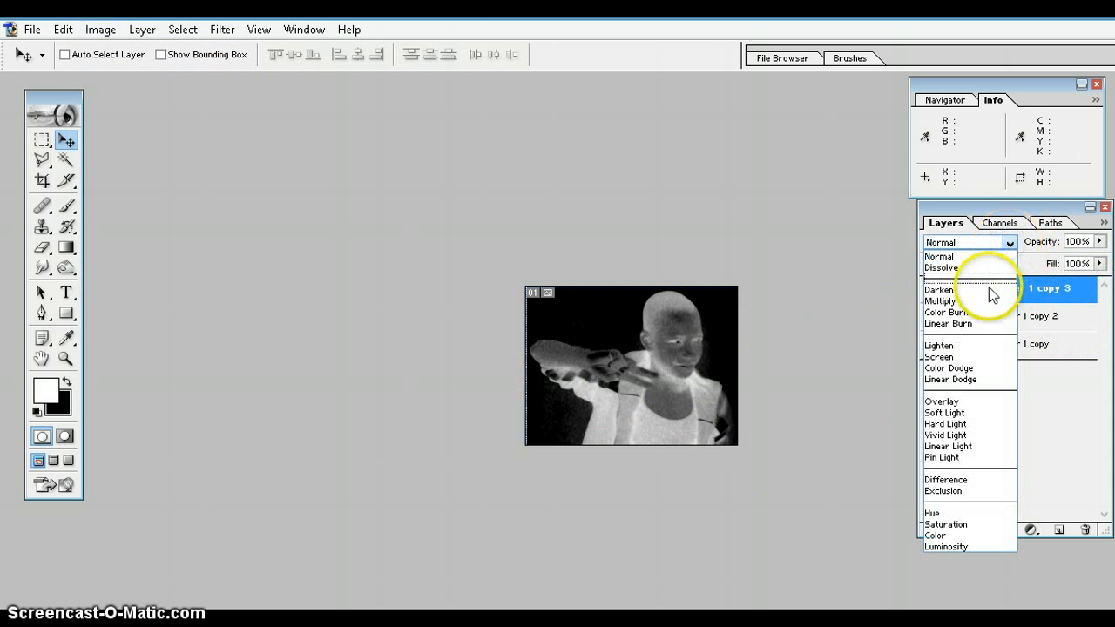
pyautogui.click(963, 370)
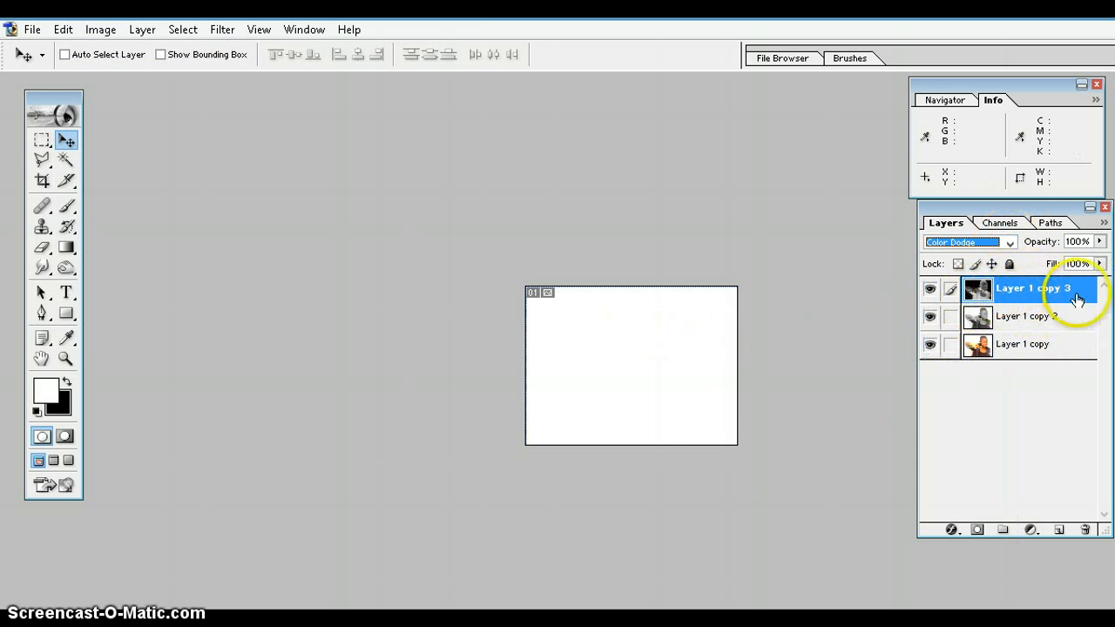
pyautogui.click(1034, 298)
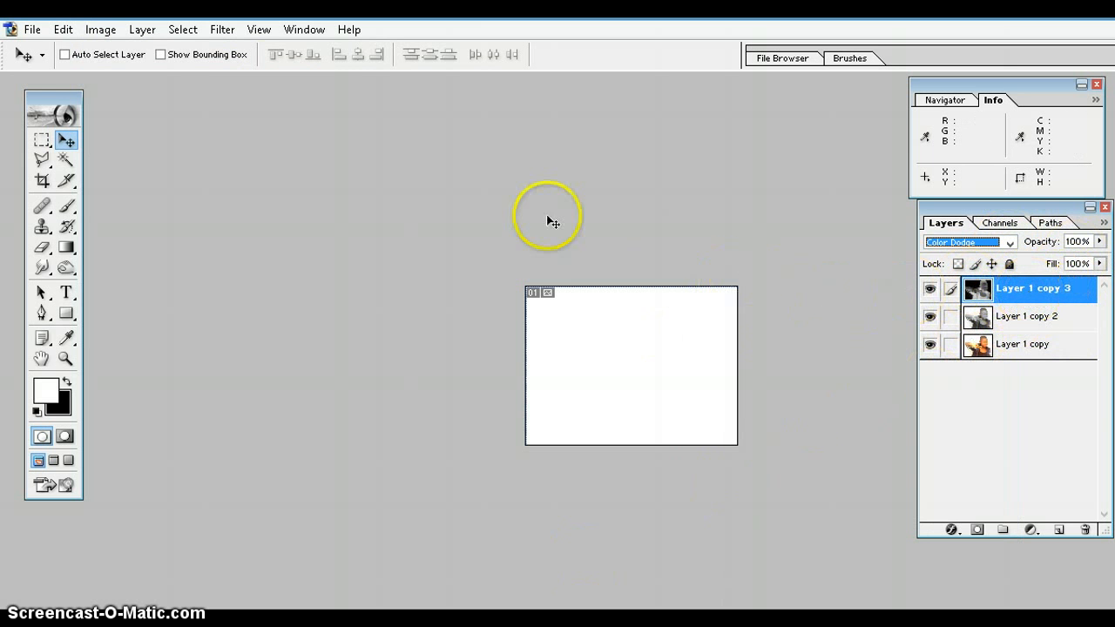
# Apply a Gaussian Blur with a radius of 10.5 pixels to the inverted Color Dodge layer.
pyautogui.click(223, 30)
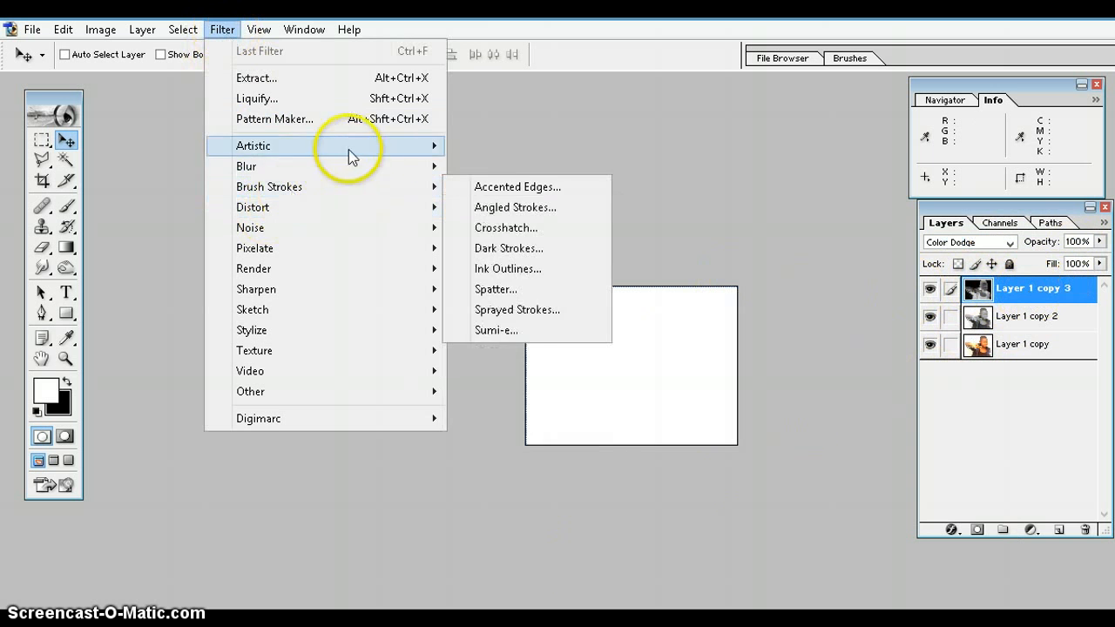
pyautogui.moveTo(384, 168)
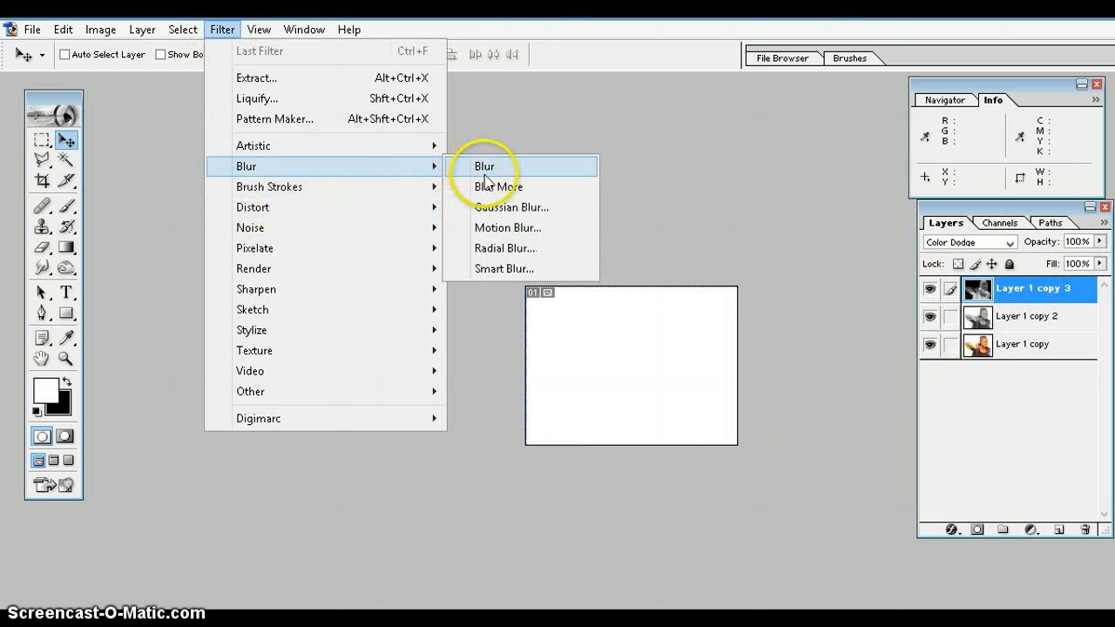
pyautogui.click(525, 211)
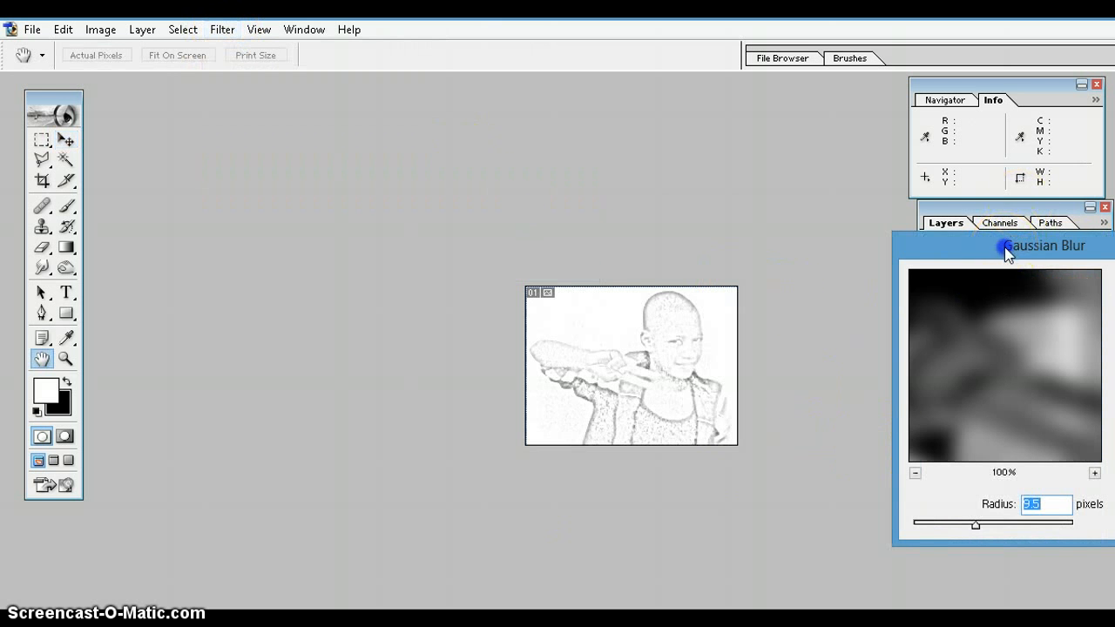
pyautogui.moveTo(1002, 243); pyautogui.dragTo(910, 178)
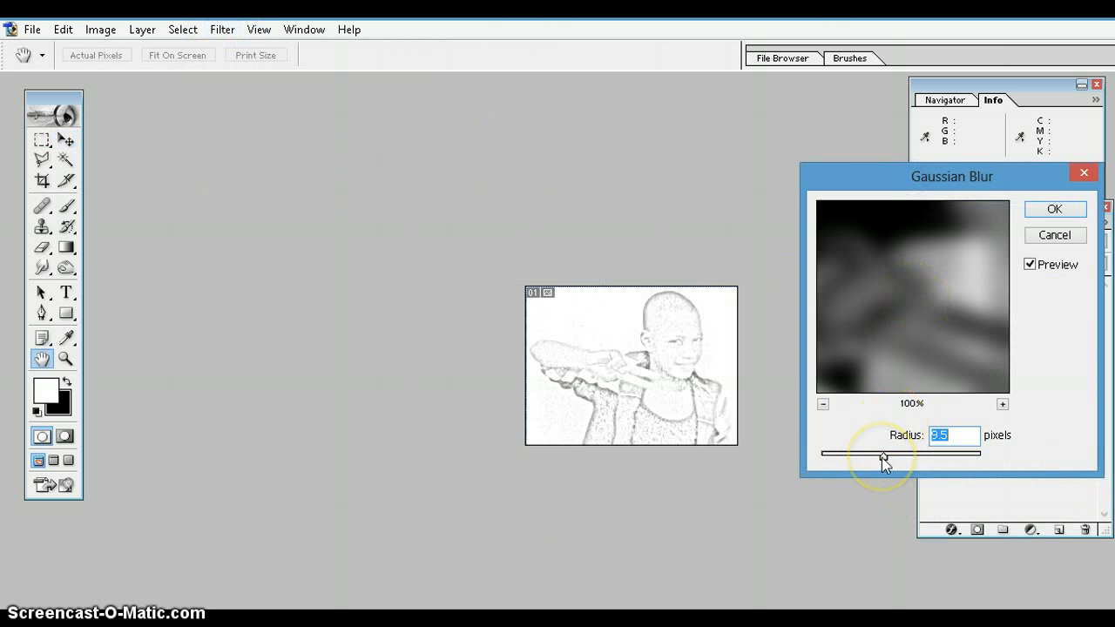
pyautogui.moveTo(882, 457); pyautogui.dragTo(884, 460)
pyautogui.moveTo(884, 461); pyautogui.dragTo(893, 463)
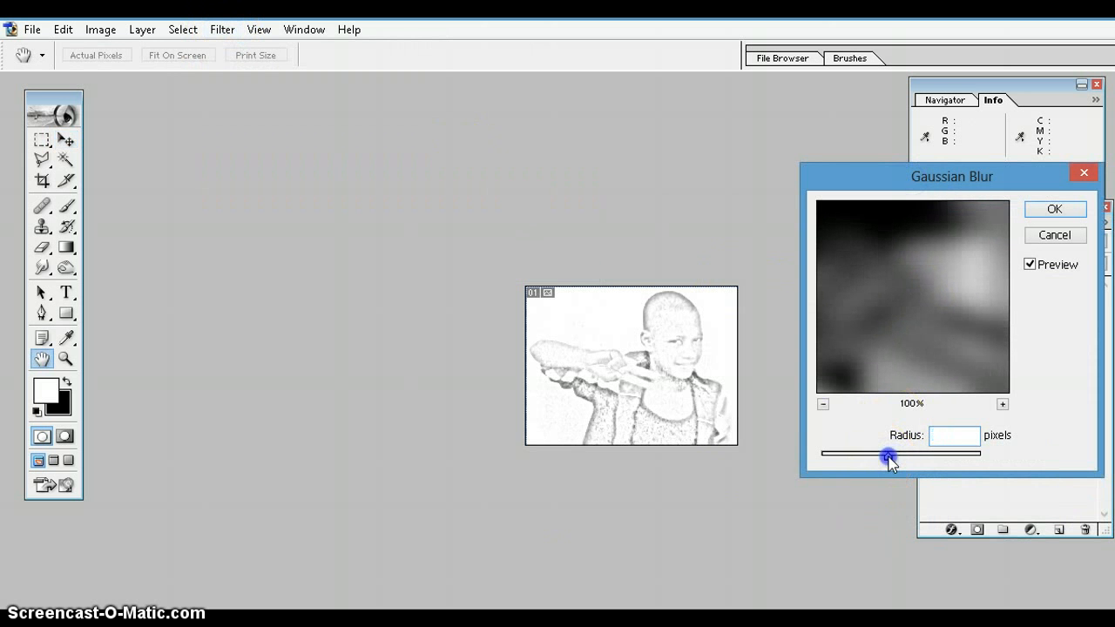
pyautogui.moveTo(889, 461); pyautogui.dragTo(885, 461)
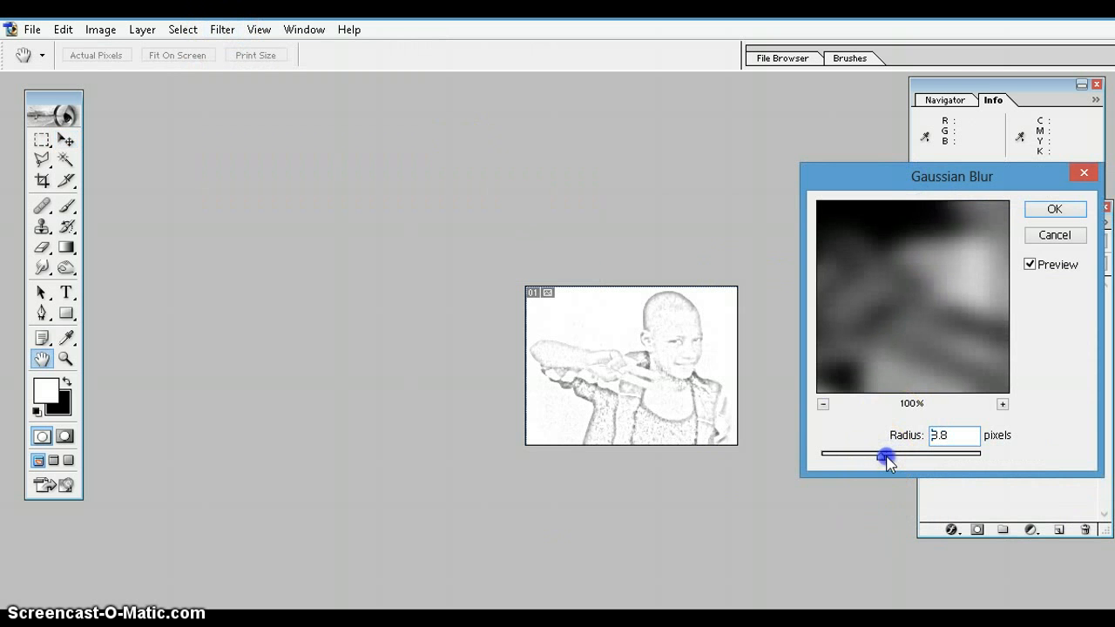
pyautogui.moveTo(886, 462)
pyautogui.mouseDown()
pyautogui.moveTo(899, 463)
pyautogui.moveTo(883, 455)
pyautogui.mouseUp()
pyautogui.click(909, 460)
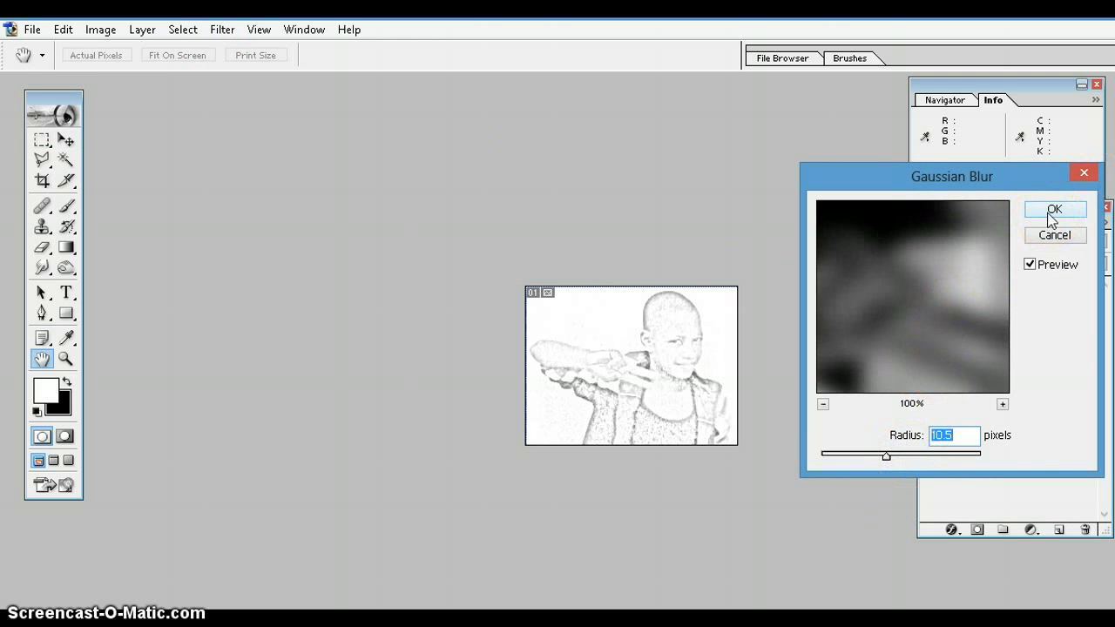
pyautogui.press('v')
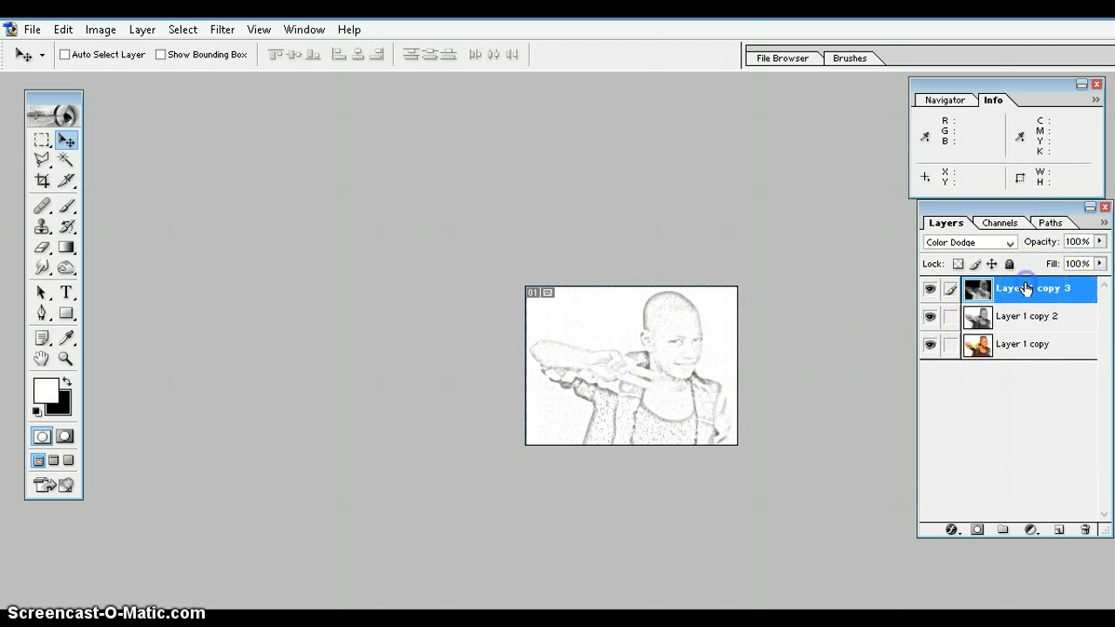
# Stamp the merged result of all visible layers into the top layer, Layer 1 copy 3, keeping the layers beneath it.
pyautogui.moveTo(1077, 325); pyautogui.dragTo(928, 375)
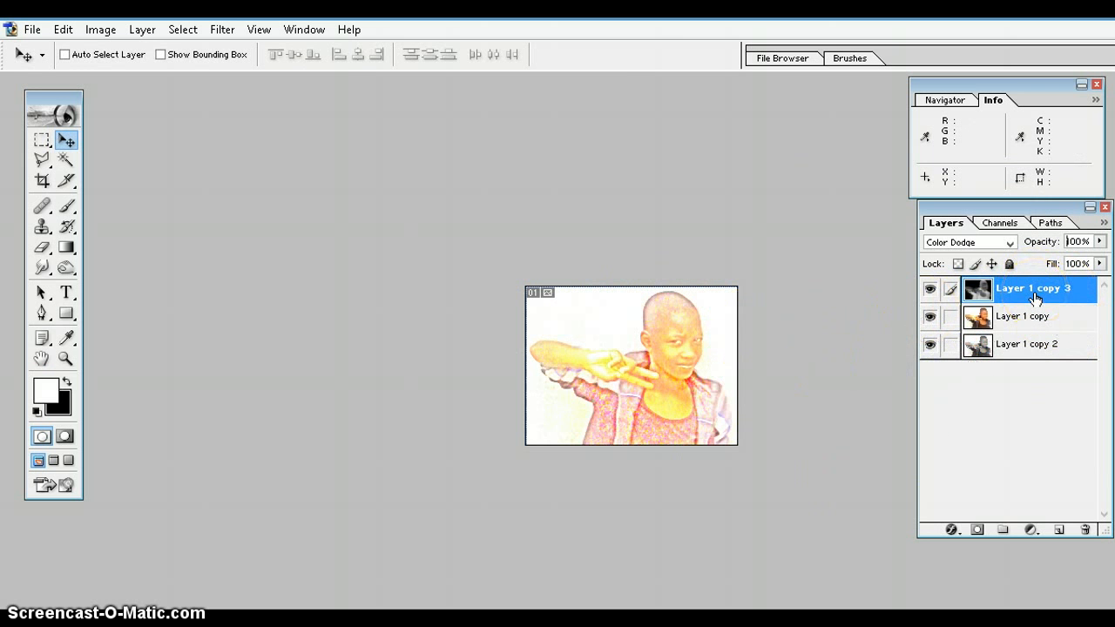
pyautogui.hotkey('ctrl', '[')
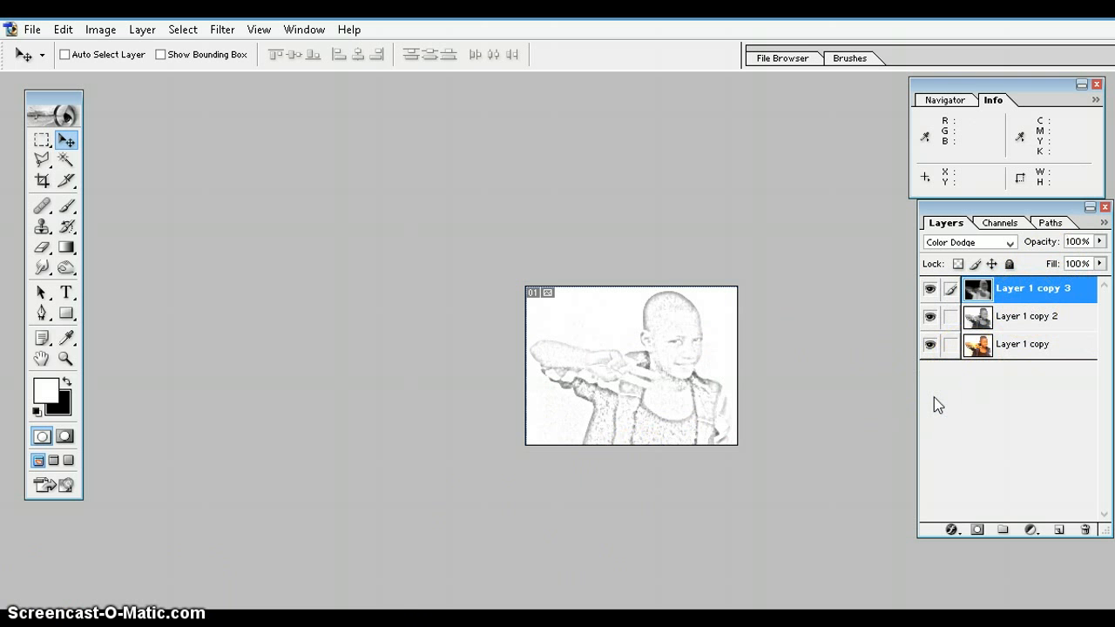
pyautogui.hotkey('ctrl', 'alt', 'shift', 'e')
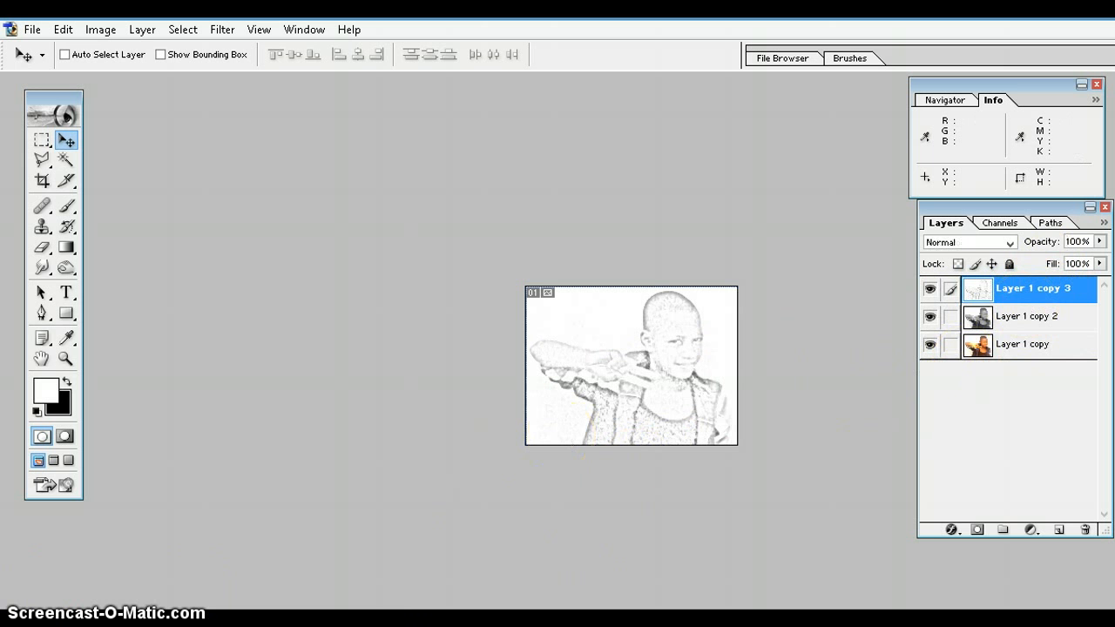
# Duplicate the coloured Layer 1 copy photo layer and move the duplicate to the top of the layer stack.
pyautogui.click(1015, 346)
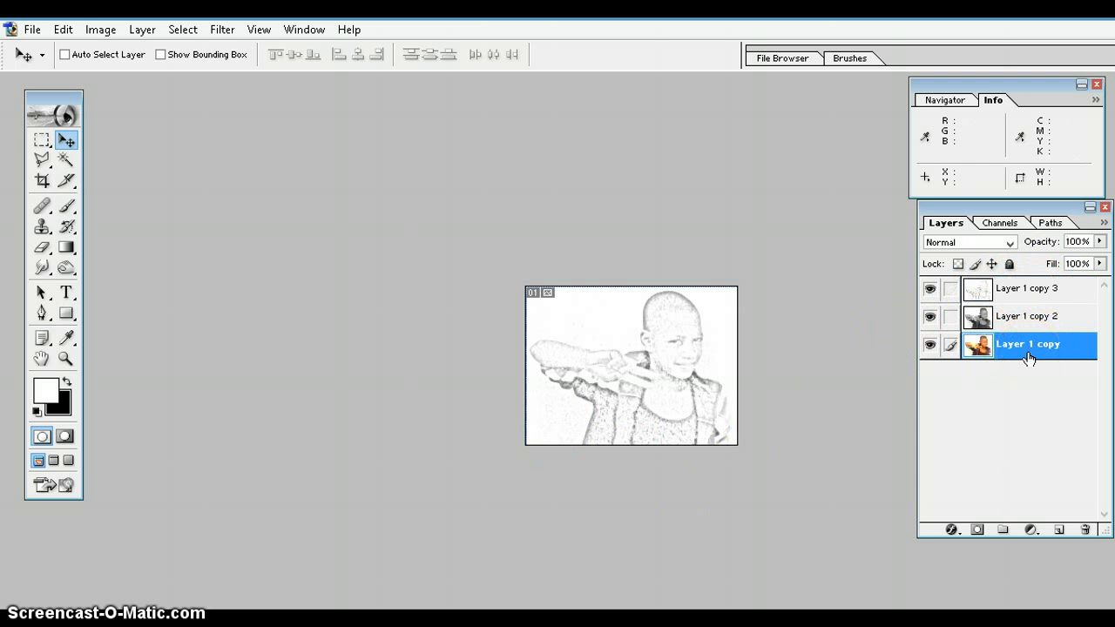
pyautogui.hotkey('ctrl', 'j')
pyautogui.moveTo(1028, 355)
pyautogui.mouseDown()
pyautogui.moveTo(1025, 386)
pyautogui.moveTo(1043, 350)
pyautogui.mouseUp()
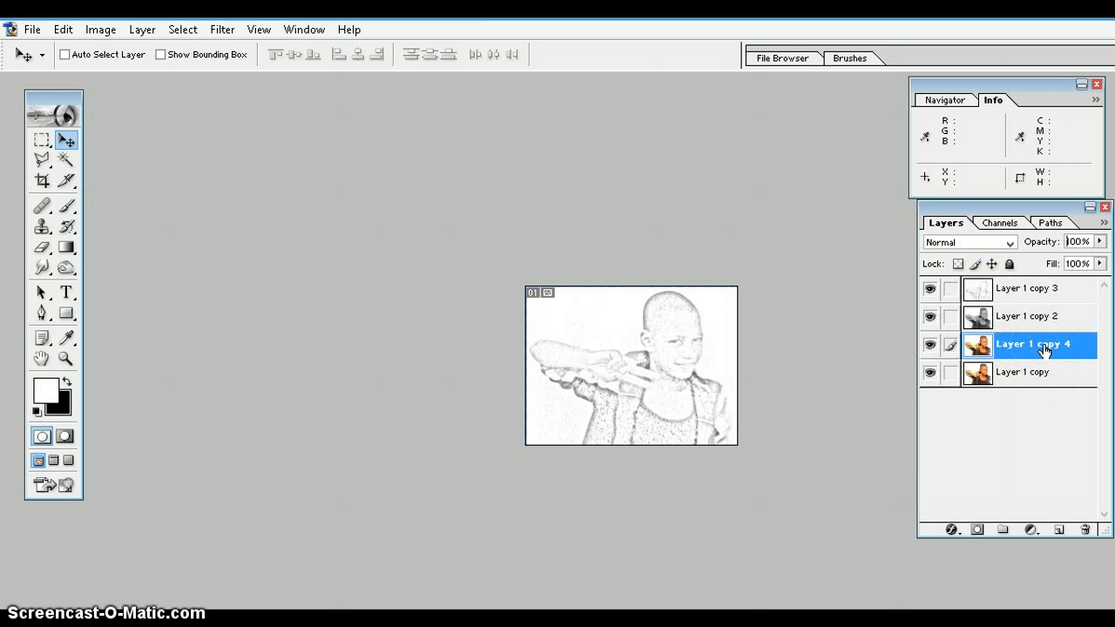
pyautogui.moveTo(1043, 348); pyautogui.dragTo(1046, 289)
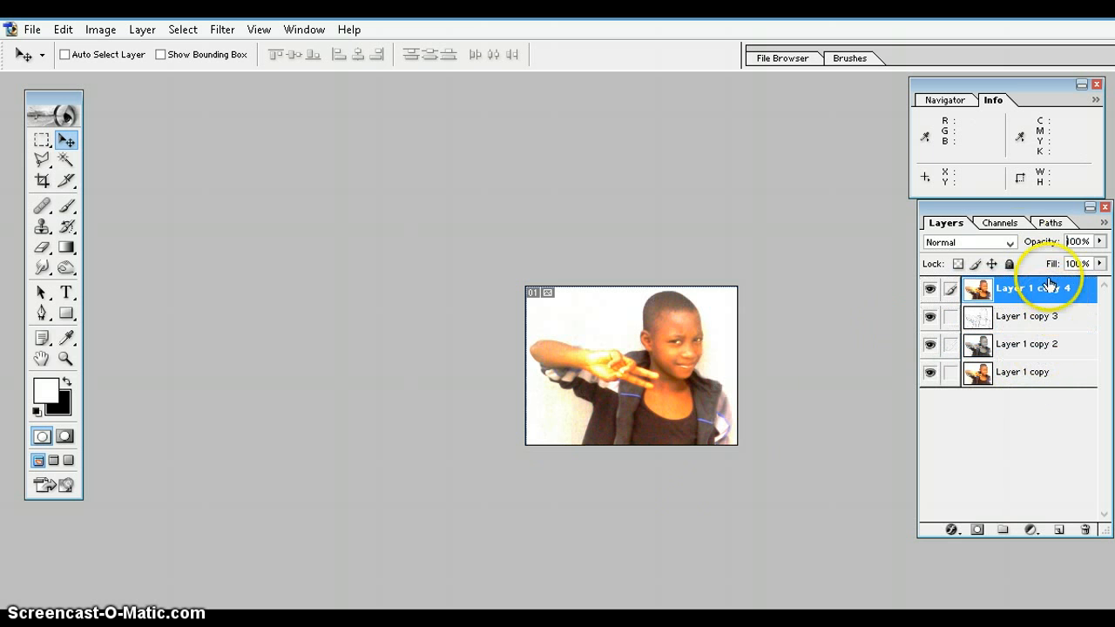
# Set the top colour photo layer to the Color blending mode with 67% opacity and 86% fill.
pyautogui.click(1015, 245)
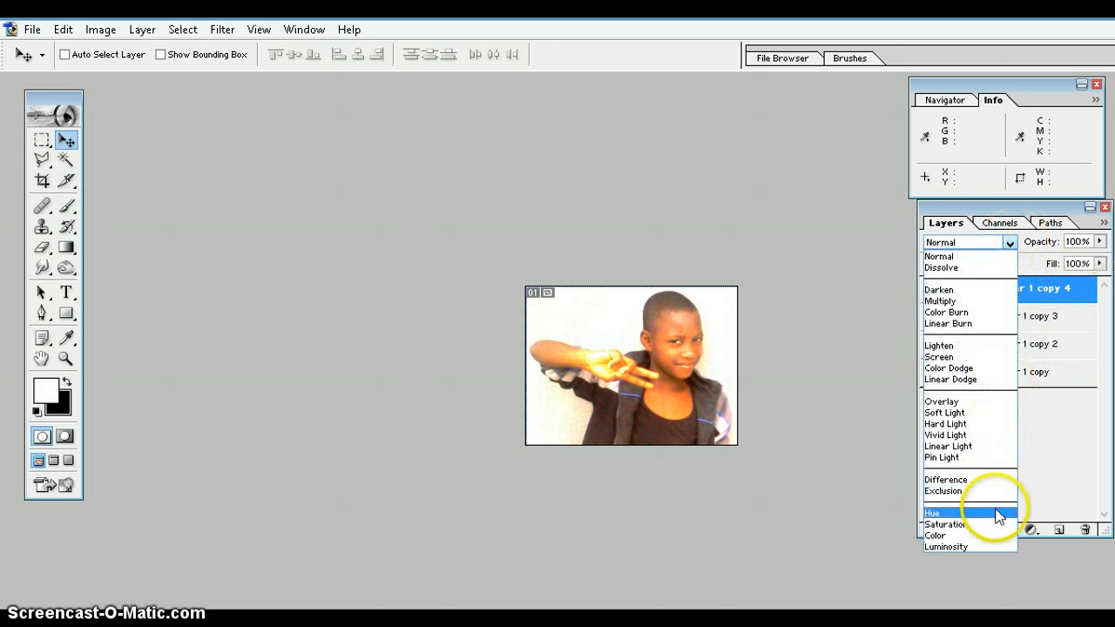
pyautogui.click(986, 535)
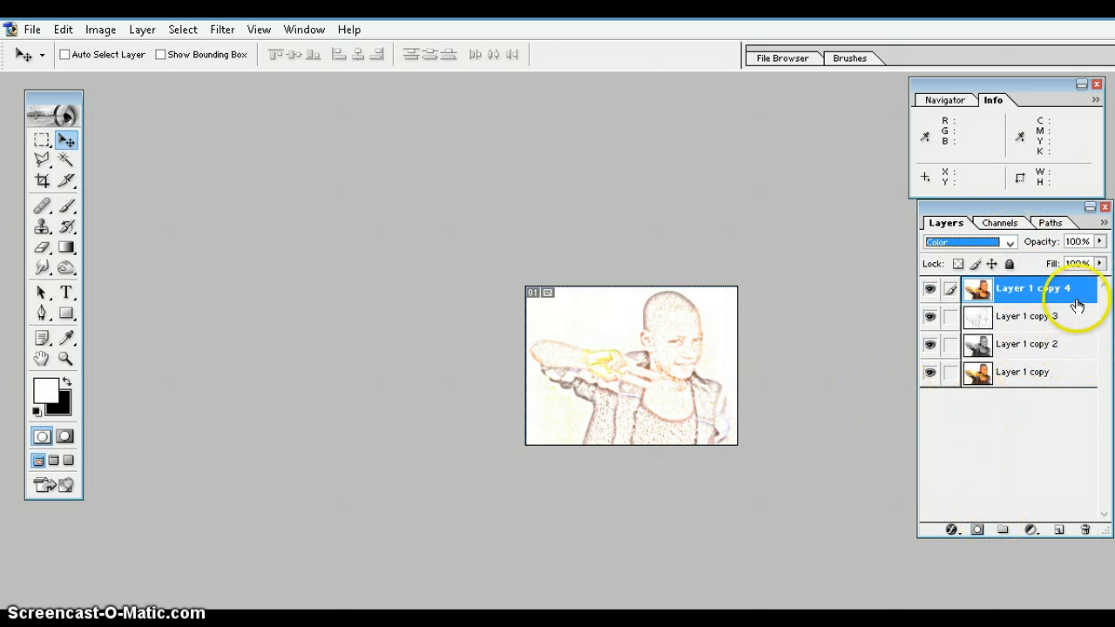
pyautogui.click(1100, 242)
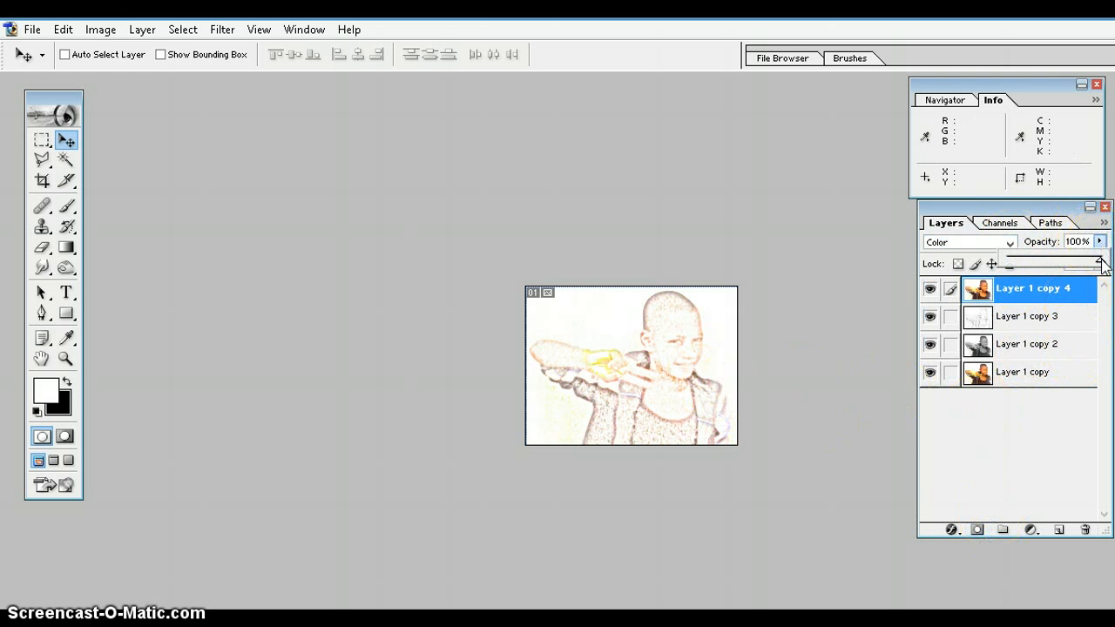
pyautogui.moveTo(1101, 263); pyautogui.dragTo(1069, 261)
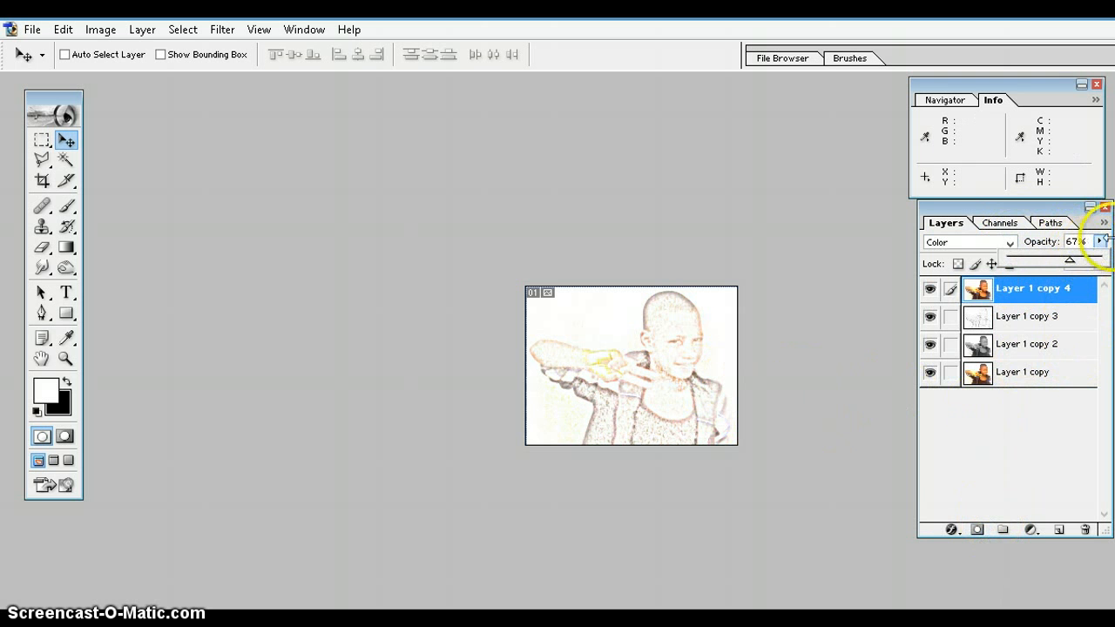
pyautogui.click(1102, 281)
pyautogui.click(1099, 263)
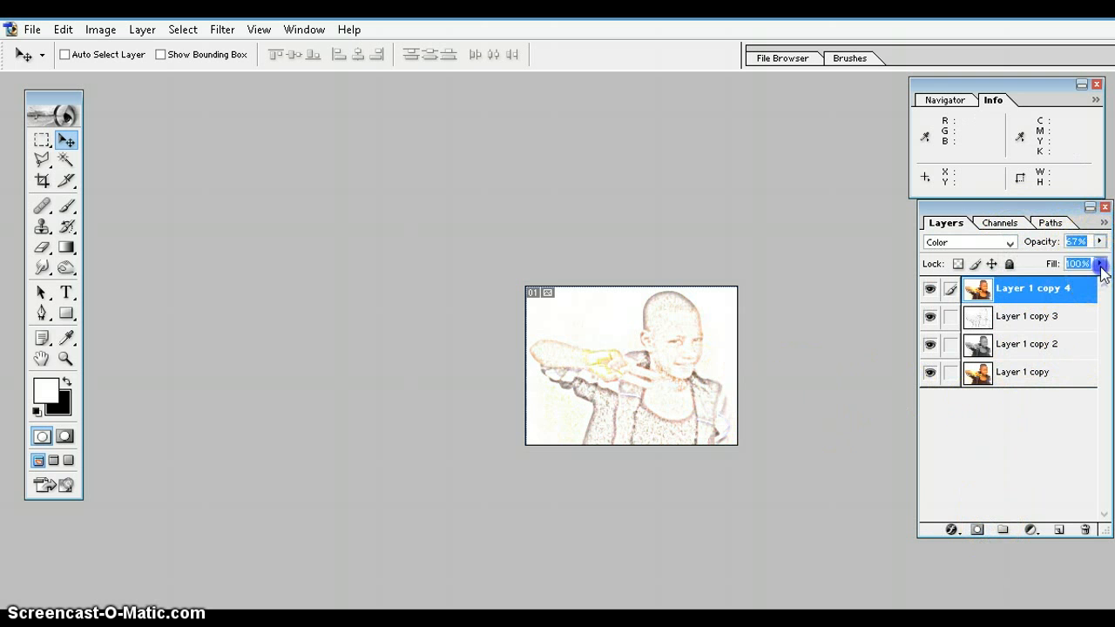
pyautogui.moveTo(1100, 286)
pyautogui.mouseDown()
pyautogui.moveTo(1080, 292)
pyautogui.moveTo(1088, 288)
pyautogui.mouseUp()
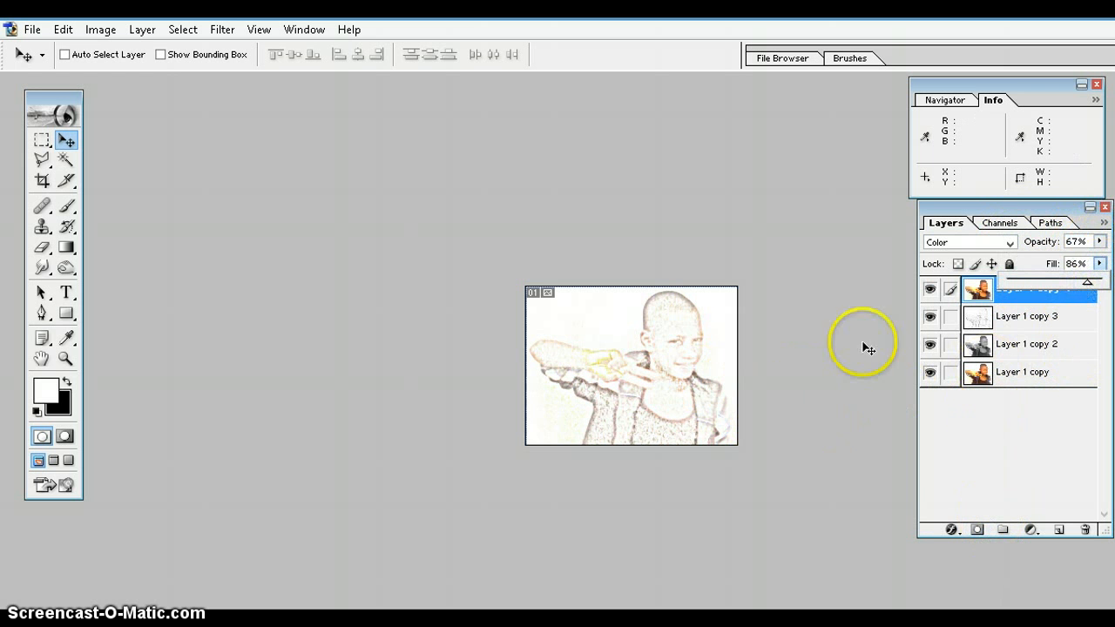
pyautogui.click(642, 366)
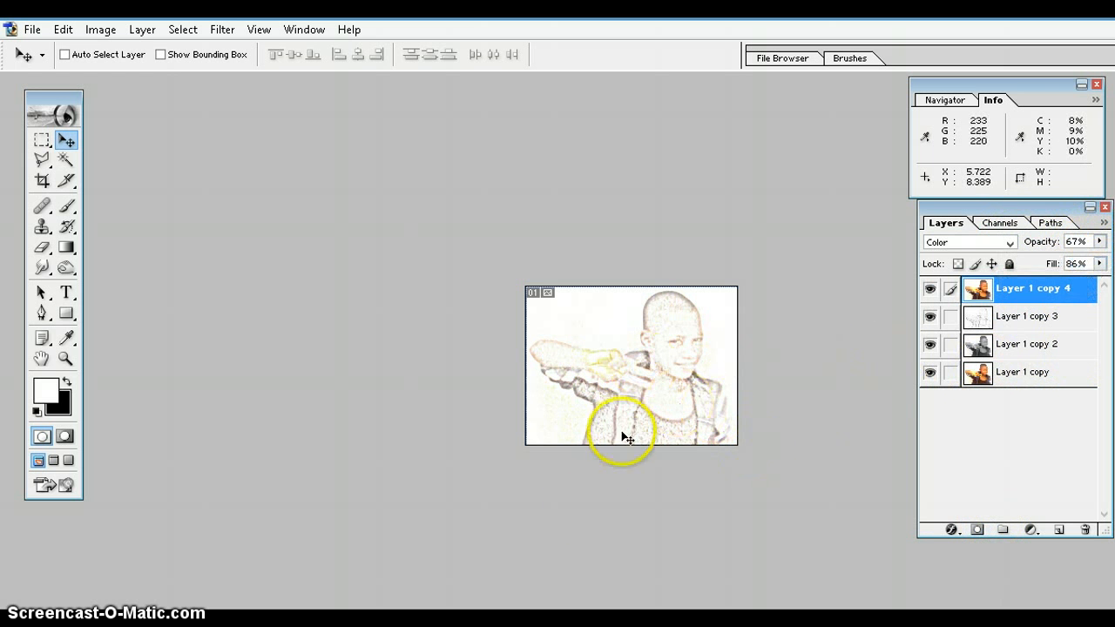